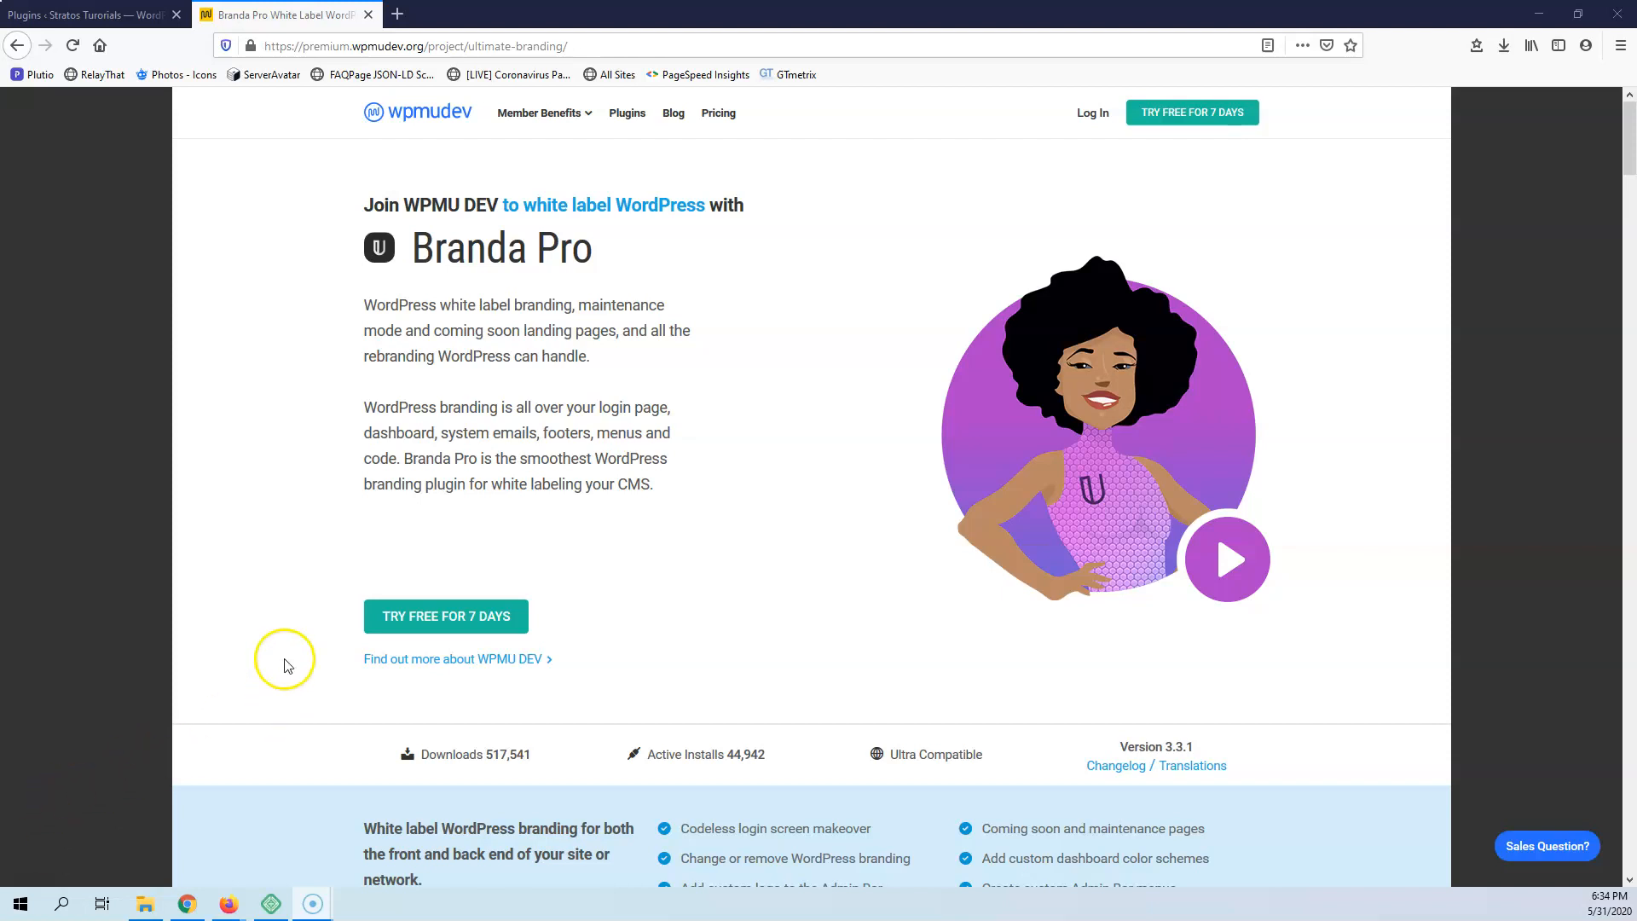
Look through the Branda Pro product page for its white label features, login page, maintenance mode and module descriptions
{"action": "scroll", "coordinate": [287, 518], "scroll_direction": "down", "scroll_amount": 5}
{"action": "scroll", "coordinate": [290, 520], "scroll_direction": "down", "scroll_amount": 8}
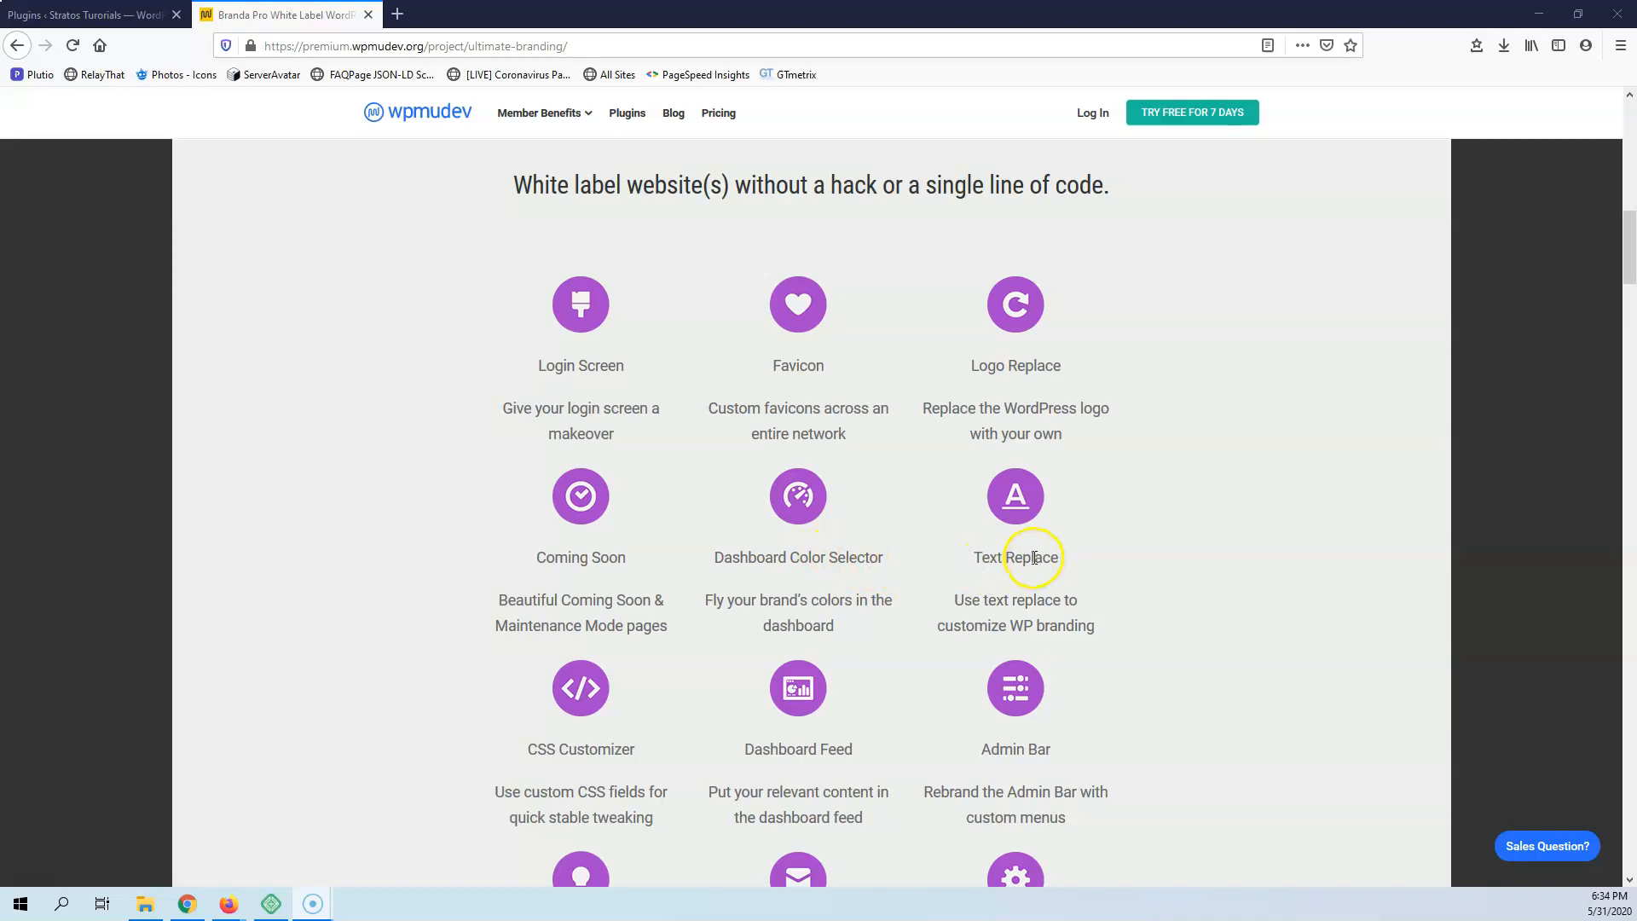
{"action": "scroll", "coordinate": [980, 569], "scroll_direction": "down", "scroll_amount": 3}
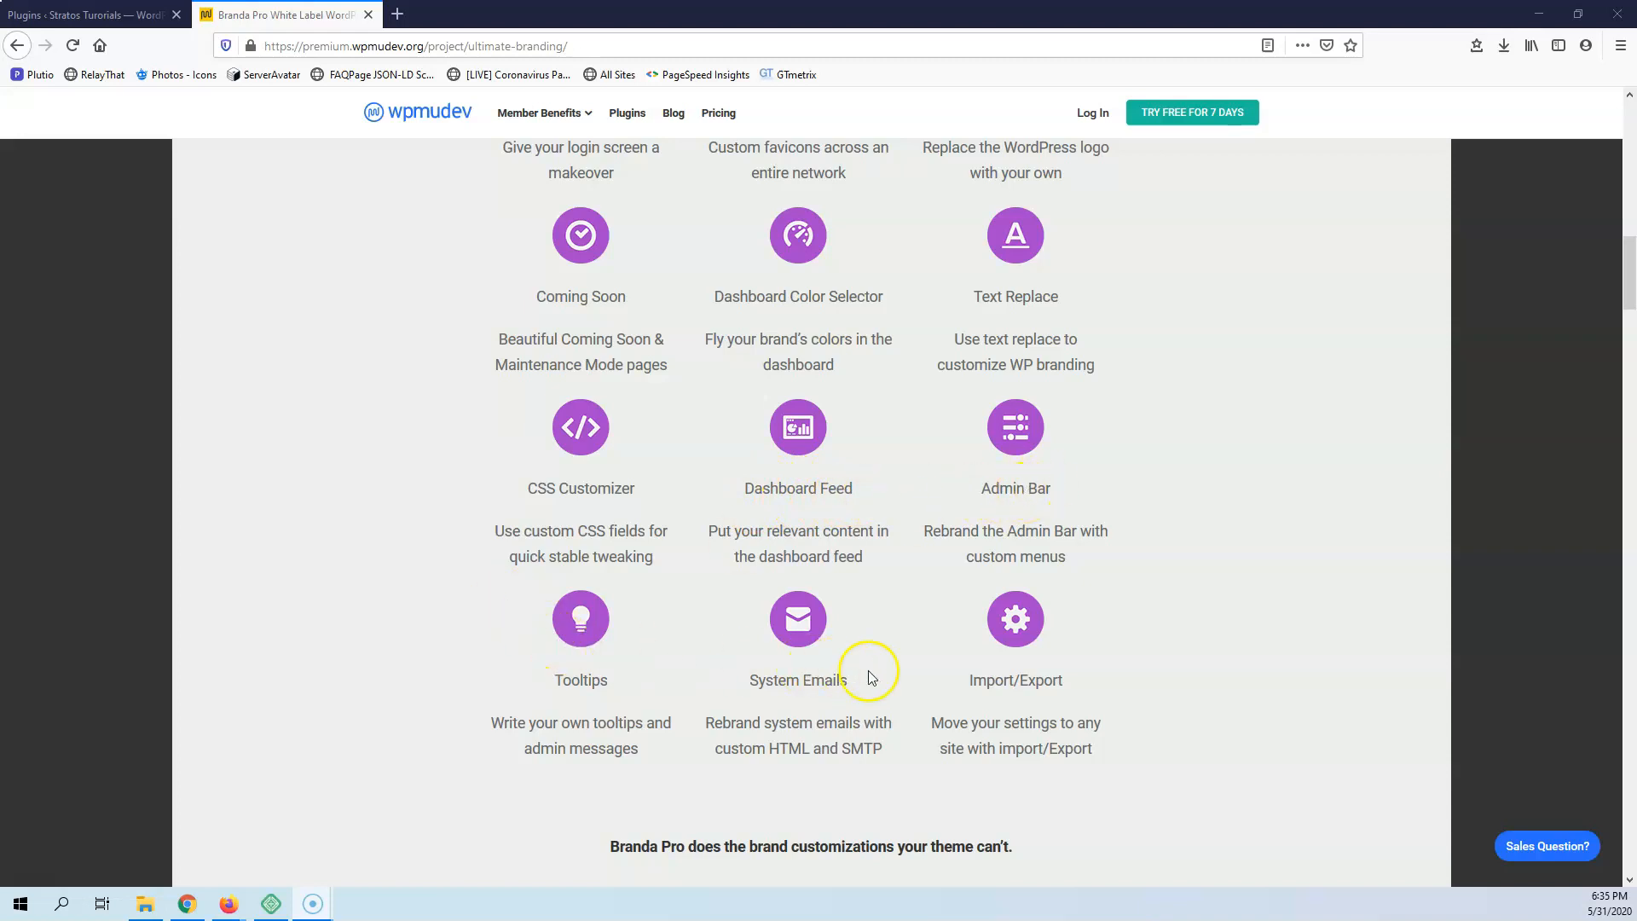
{"action": "scroll", "coordinate": [1027, 677], "scroll_direction": "down", "scroll_amount": 3}
{"action": "scroll", "coordinate": [1027, 678], "scroll_direction": "down", "scroll_amount": 6}
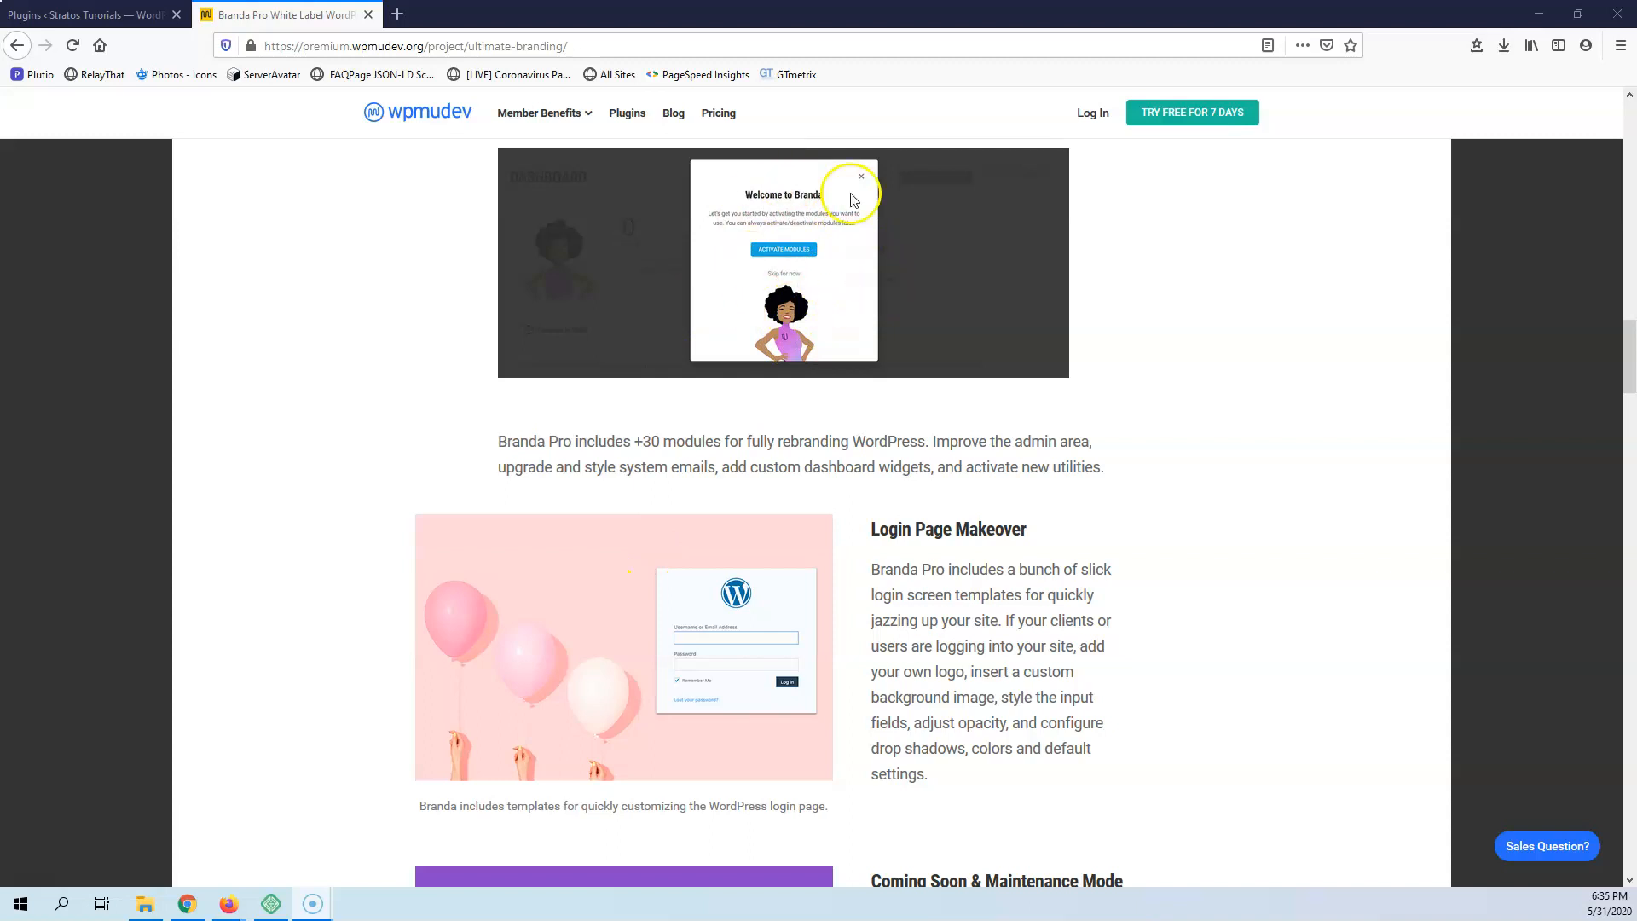
{"action": "scroll", "coordinate": [780, 307], "scroll_direction": "down", "scroll_amount": 5}
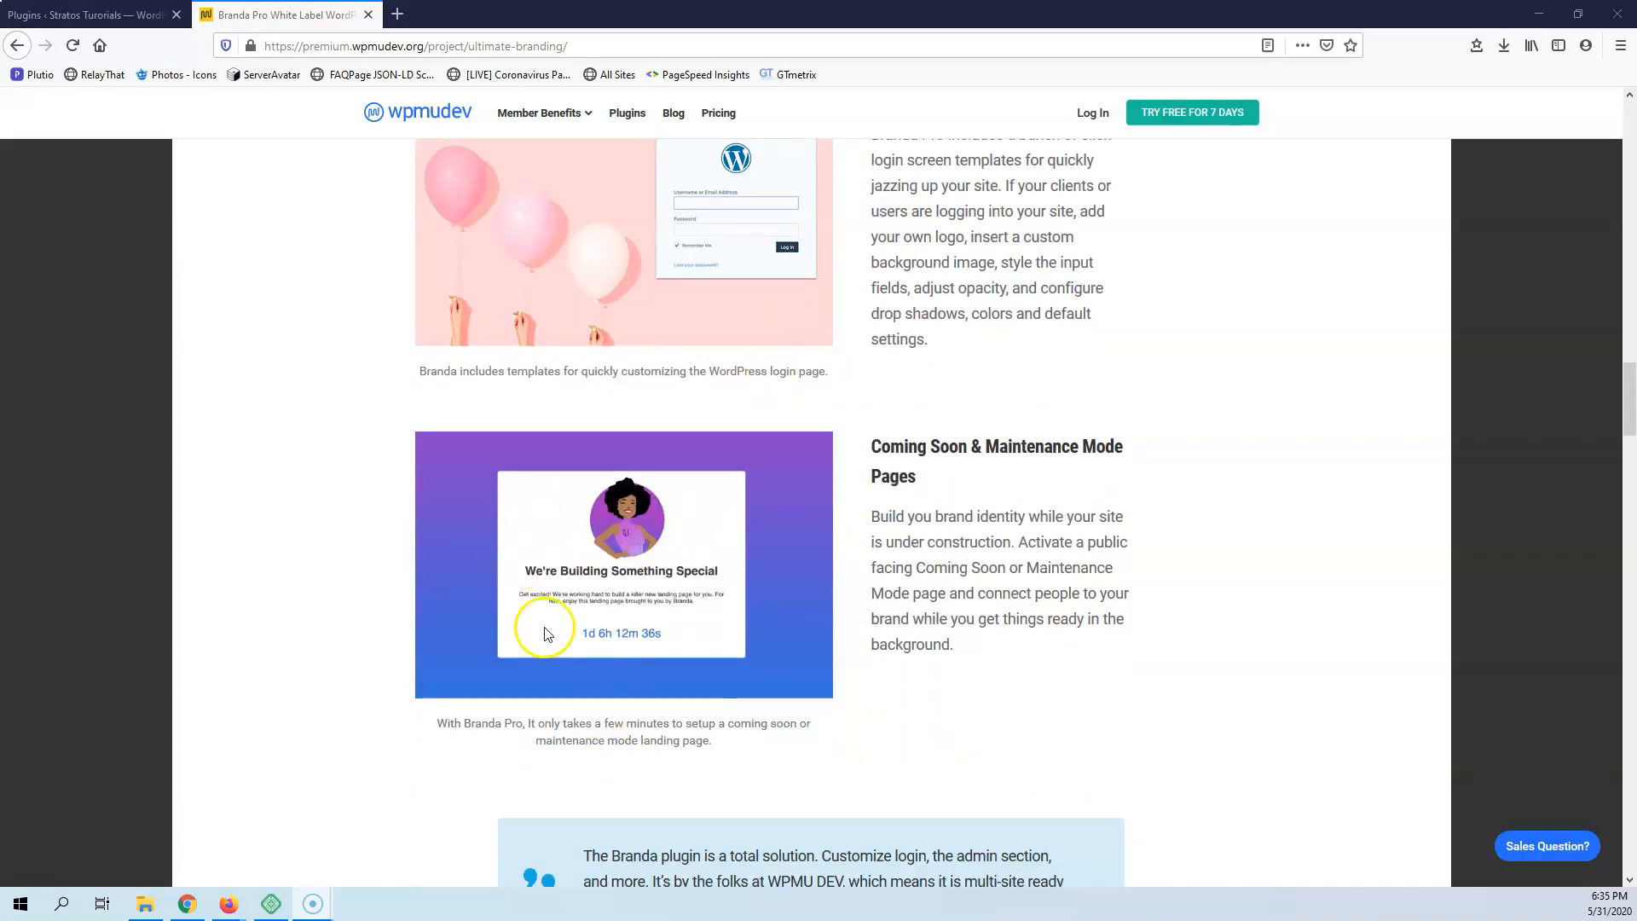
{"action": "scroll", "coordinate": [655, 489], "scroll_direction": "down", "scroll_amount": 10}
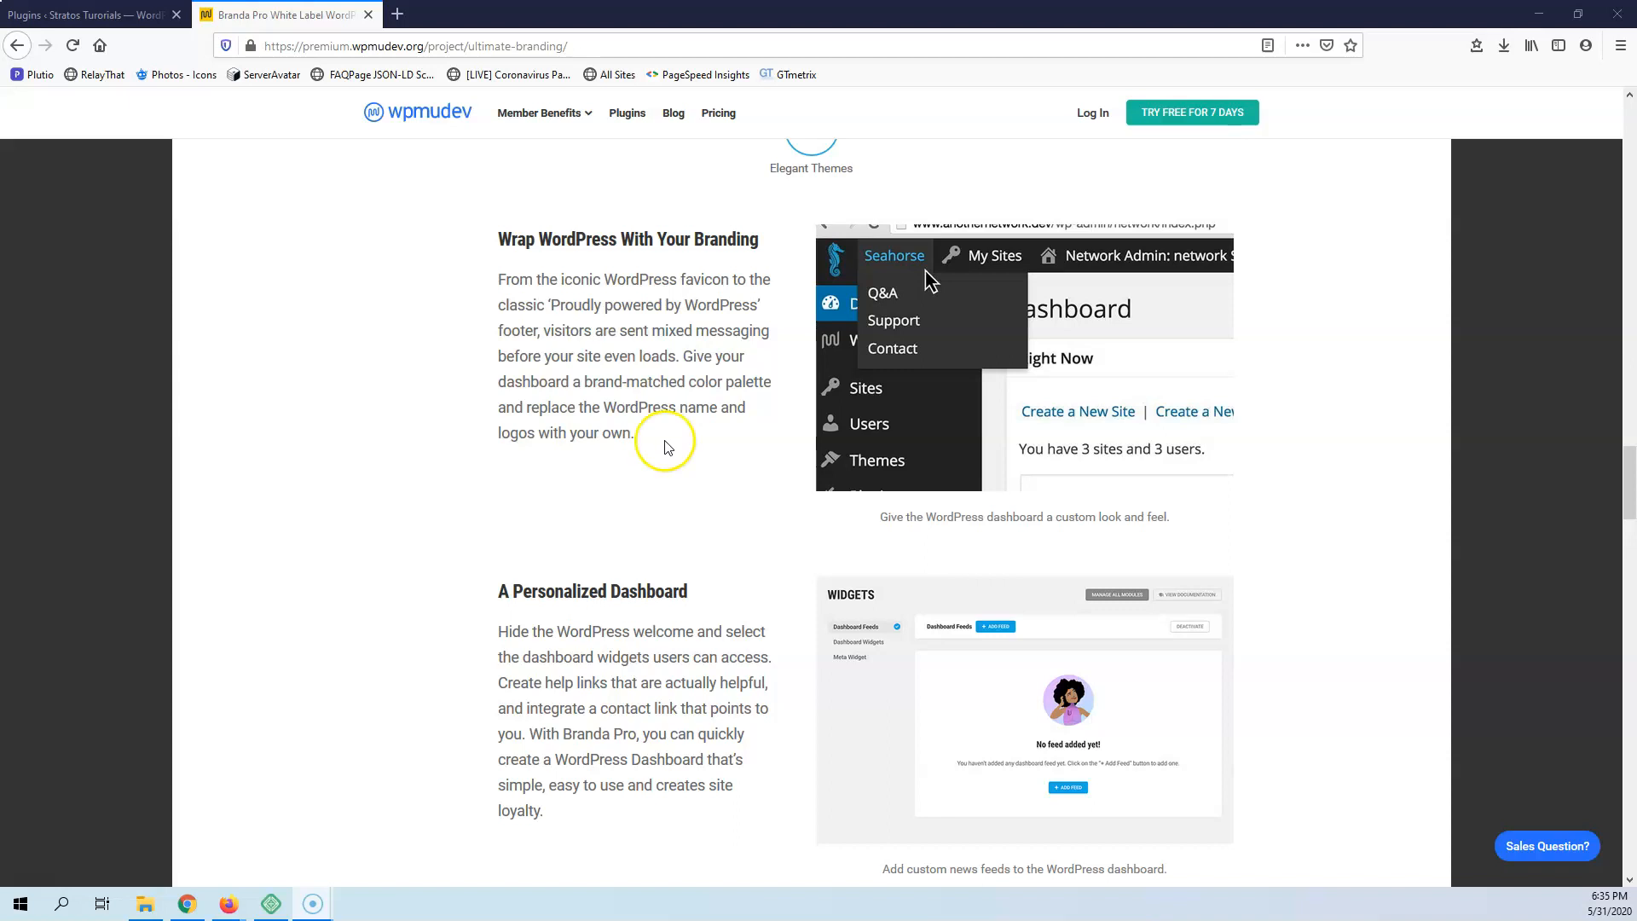
{"action": "scroll", "coordinate": [673, 445], "scroll_direction": "down", "scroll_amount": 5}
{"action": "scroll", "coordinate": [667, 447], "scroll_direction": "down", "scroll_amount": 8}
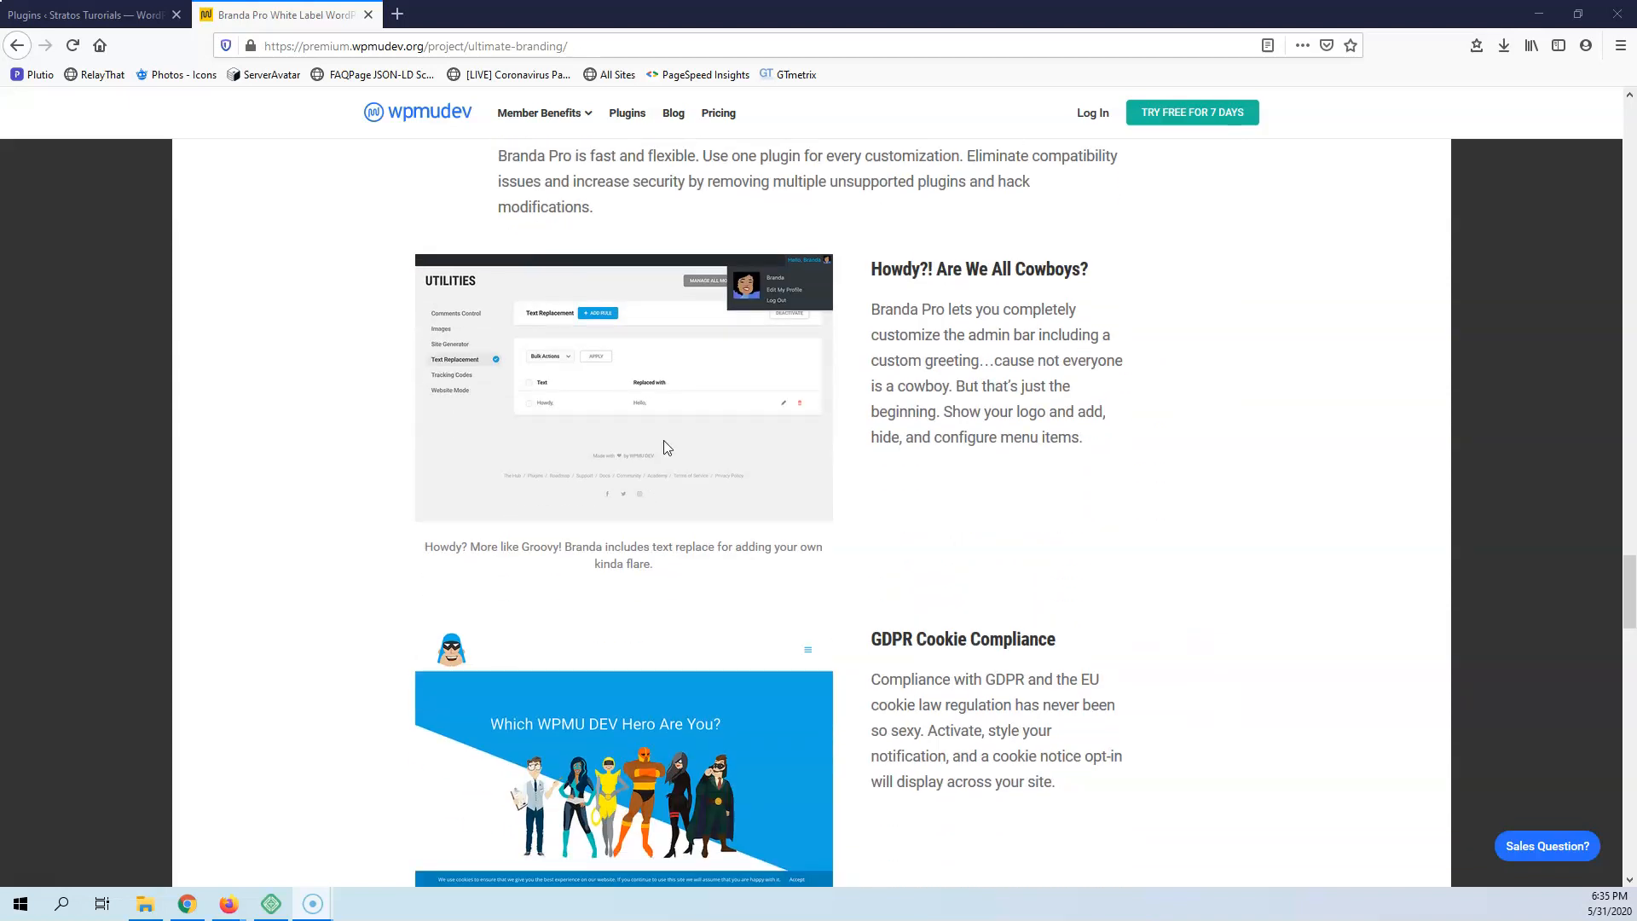
{"action": "scroll", "coordinate": [651, 409], "scroll_direction": "up", "scroll_amount": 4}
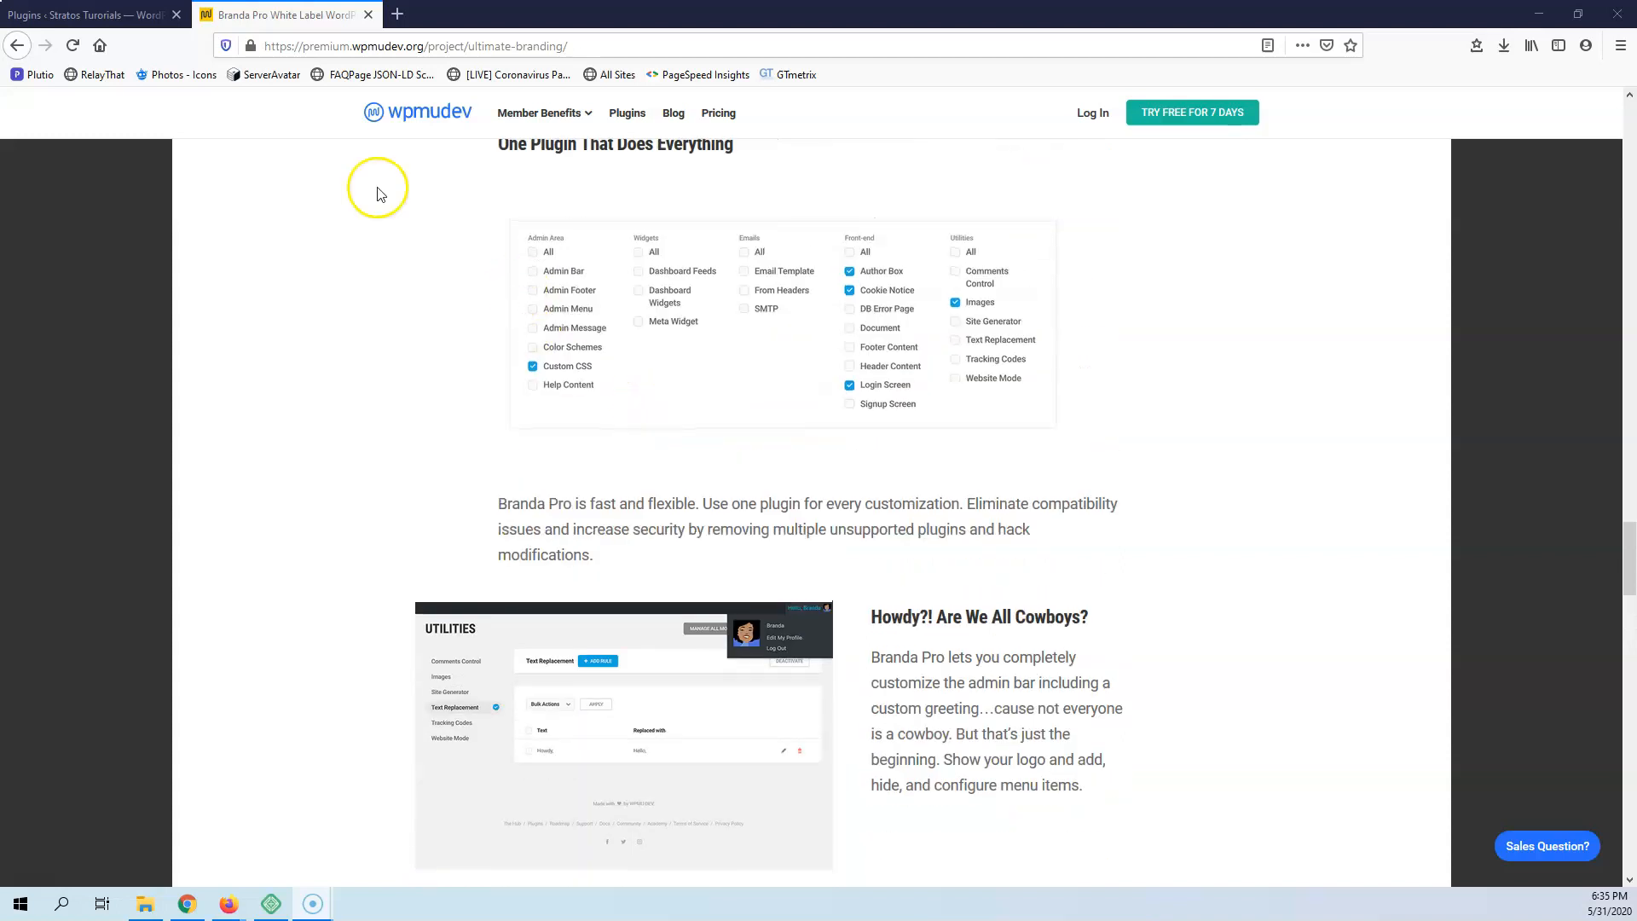
Find the Branda white label plugin with the keyword "branda" on the WordPress site, and install and activate it
{"action": "left_click", "coordinate": [82, 15]}
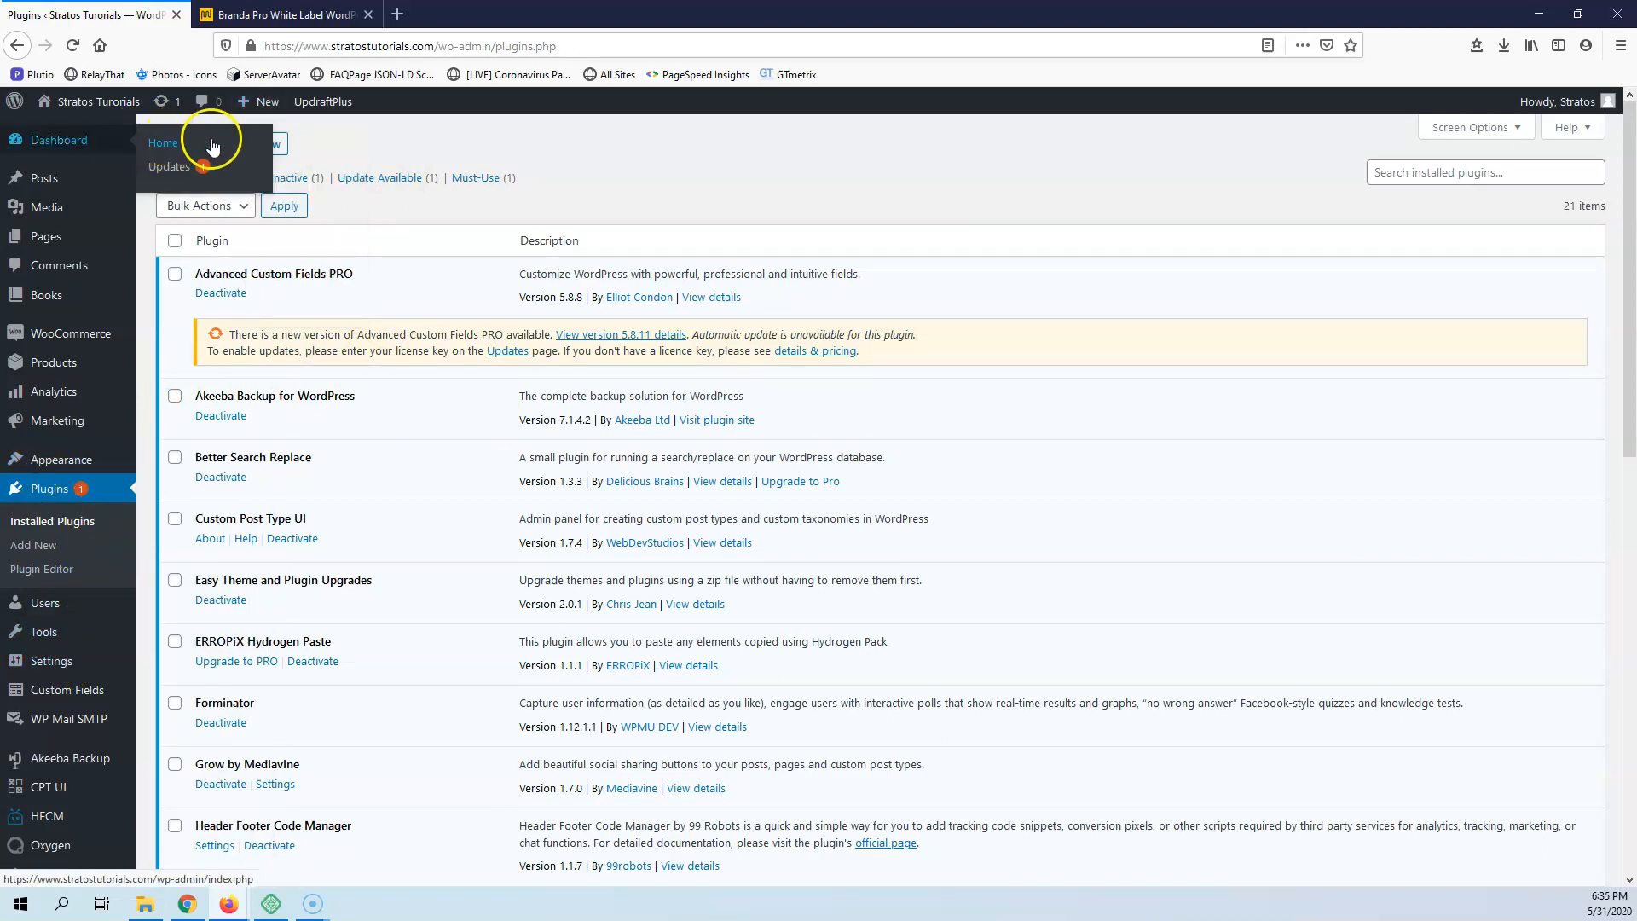
{"action": "left_click", "coordinate": [277, 144]}
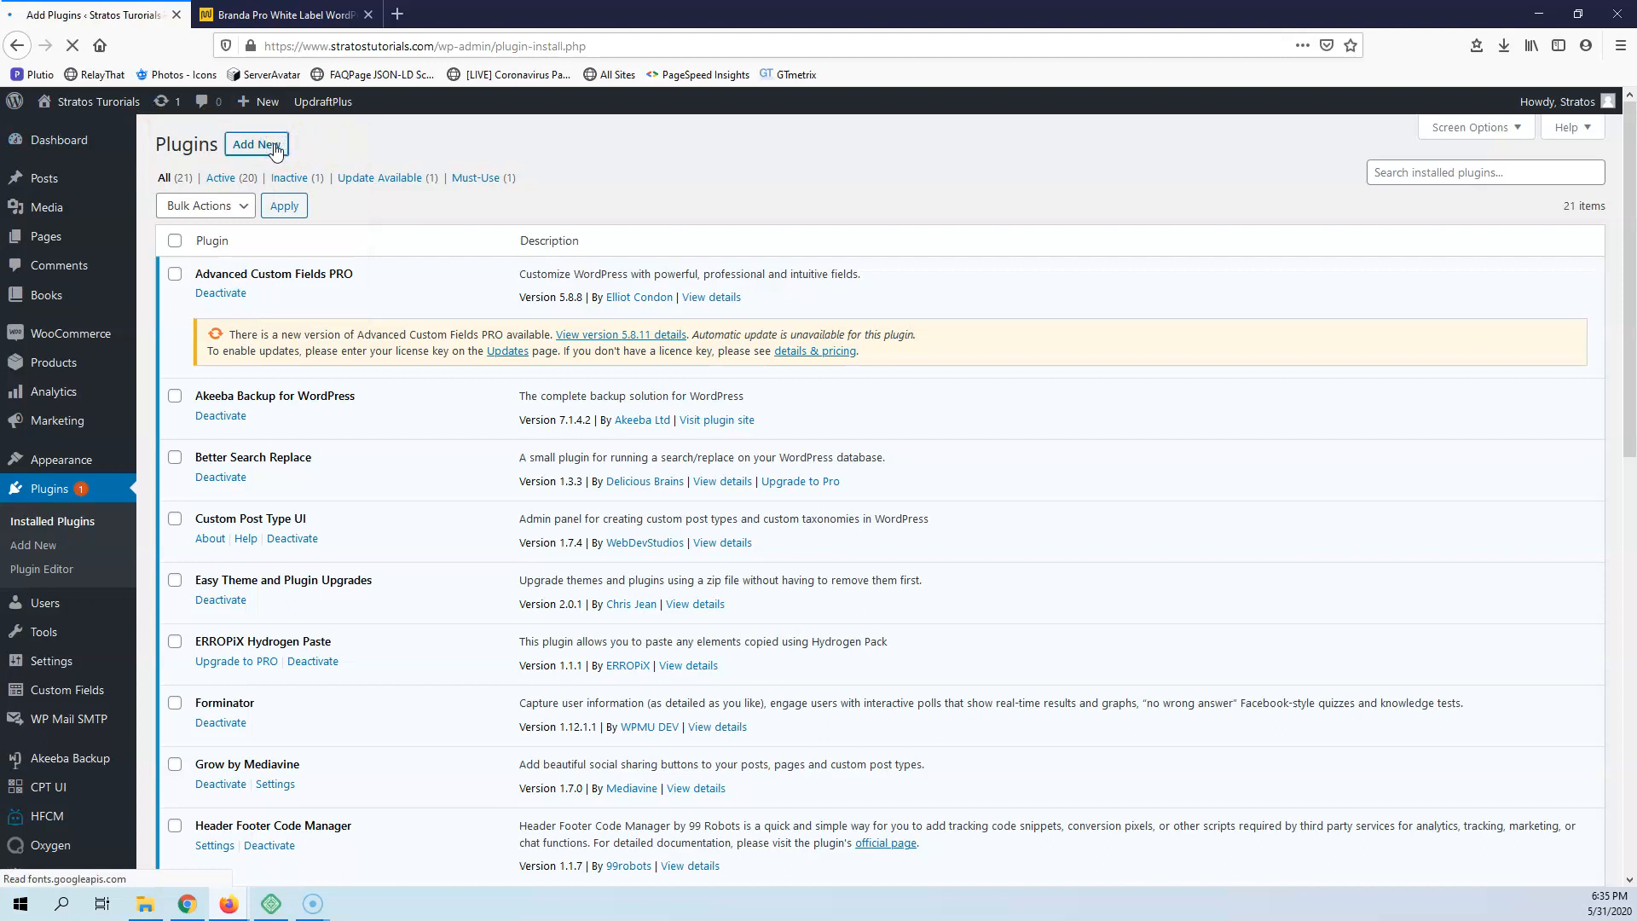
{"action": "left_click", "coordinate": [1388, 194]}
{"action": "type", "text": "branda"}
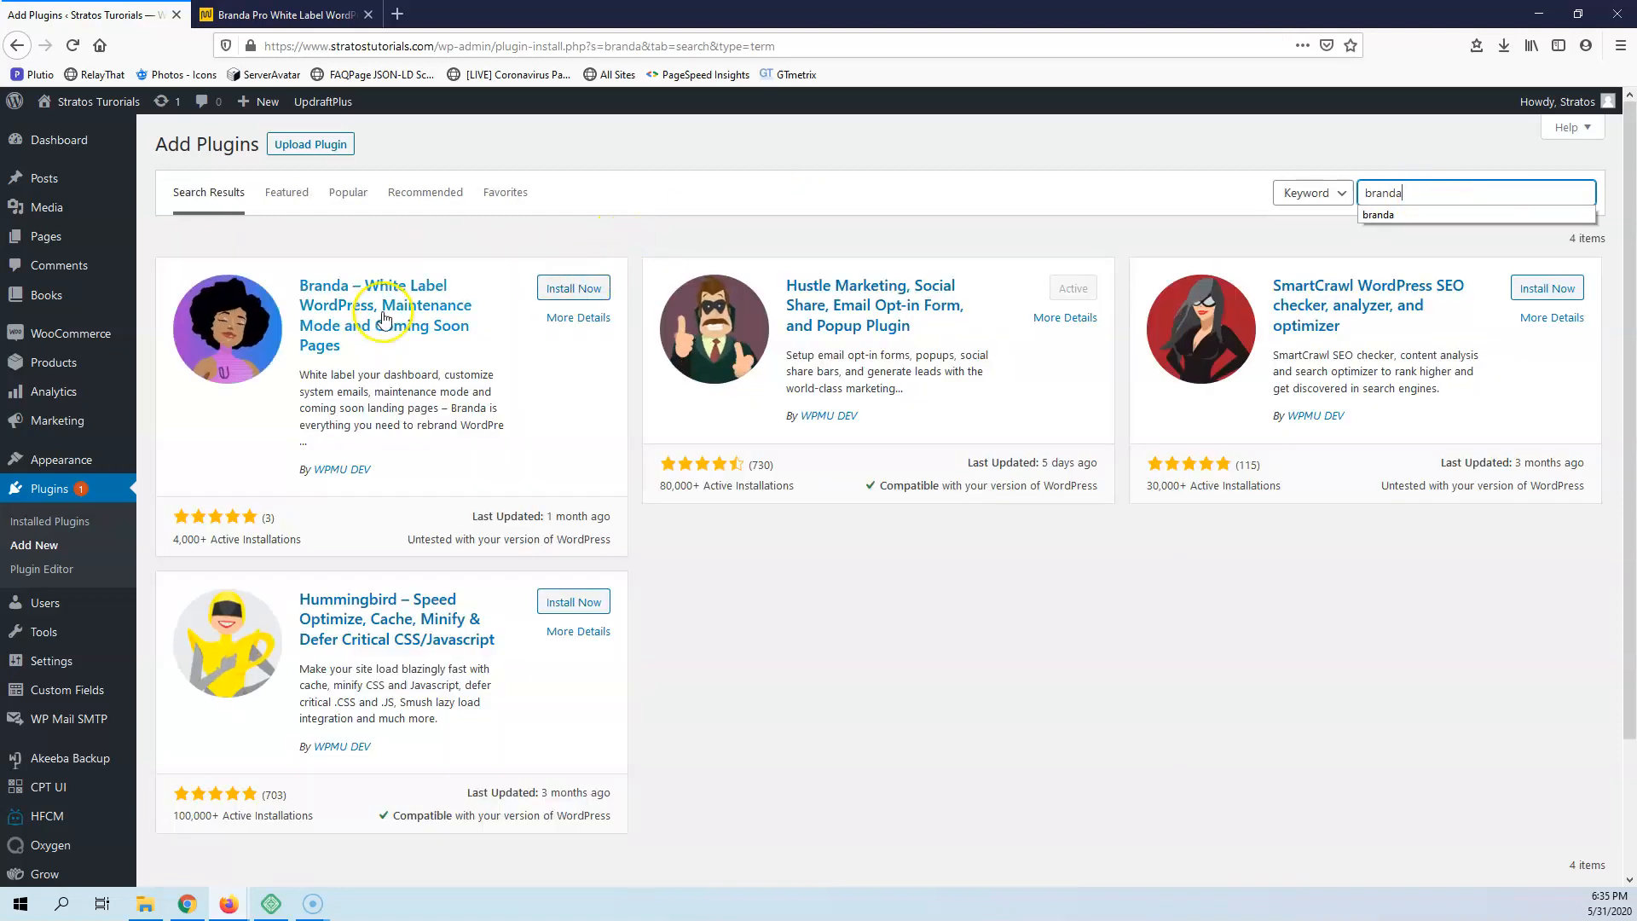
{"action": "left_click", "coordinate": [569, 290]}
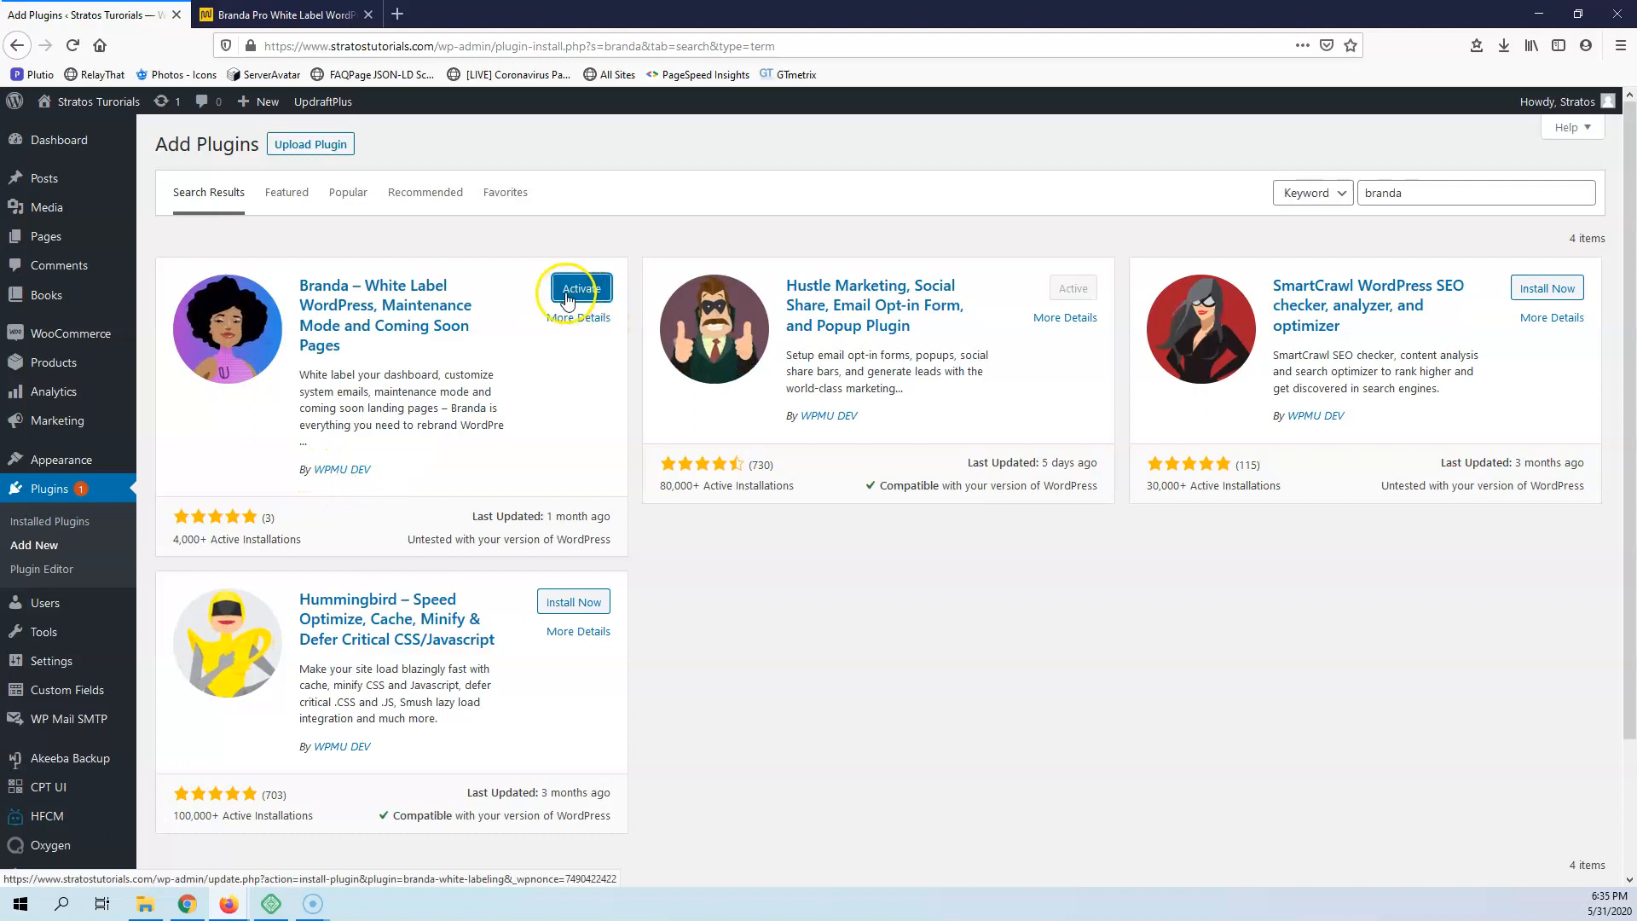
{"action": "left_click", "coordinate": [575, 294]}
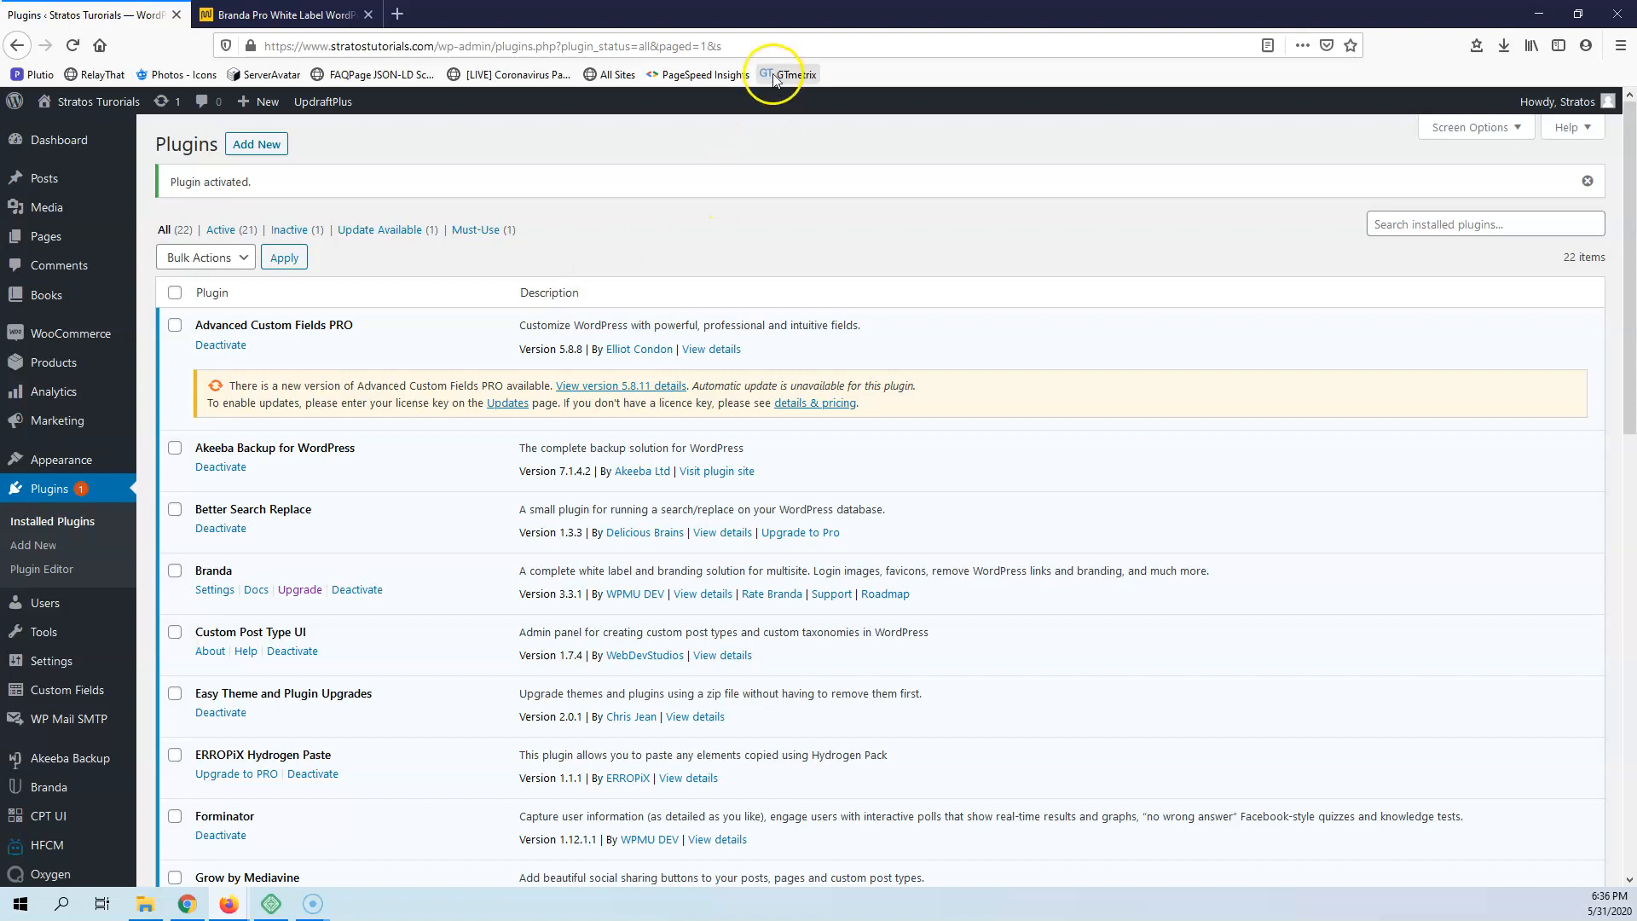
Close the Branda Pro product page and open the Branda plugin's settings in the WordPress admin
{"action": "left_click", "coordinate": [293, 14]}
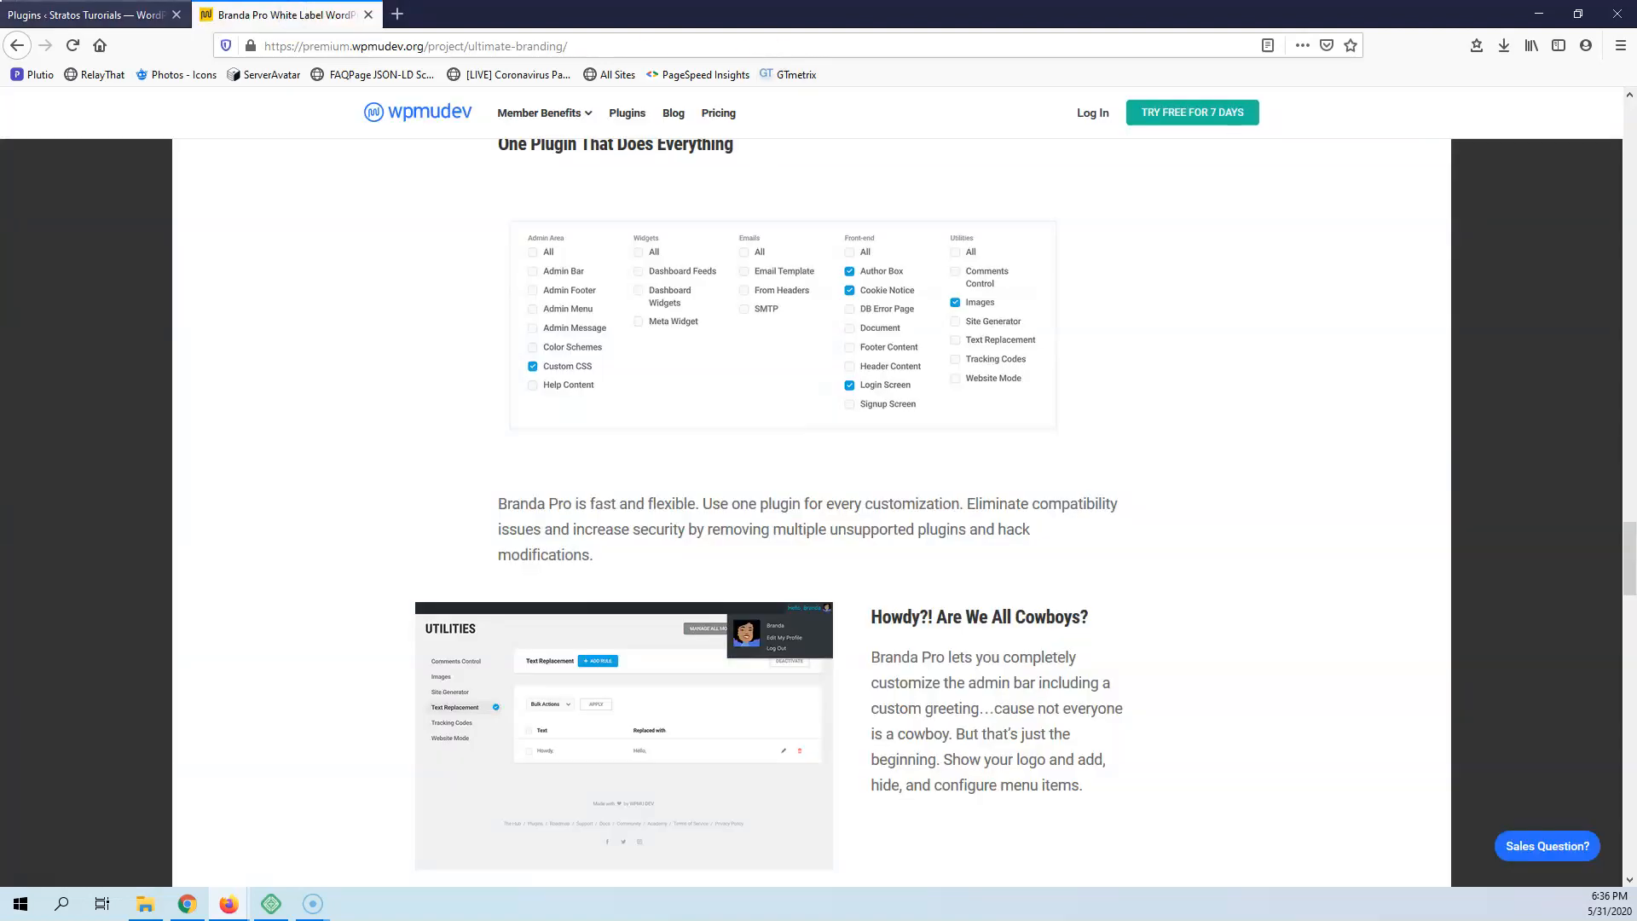
{"action": "left_click", "coordinate": [369, 14]}
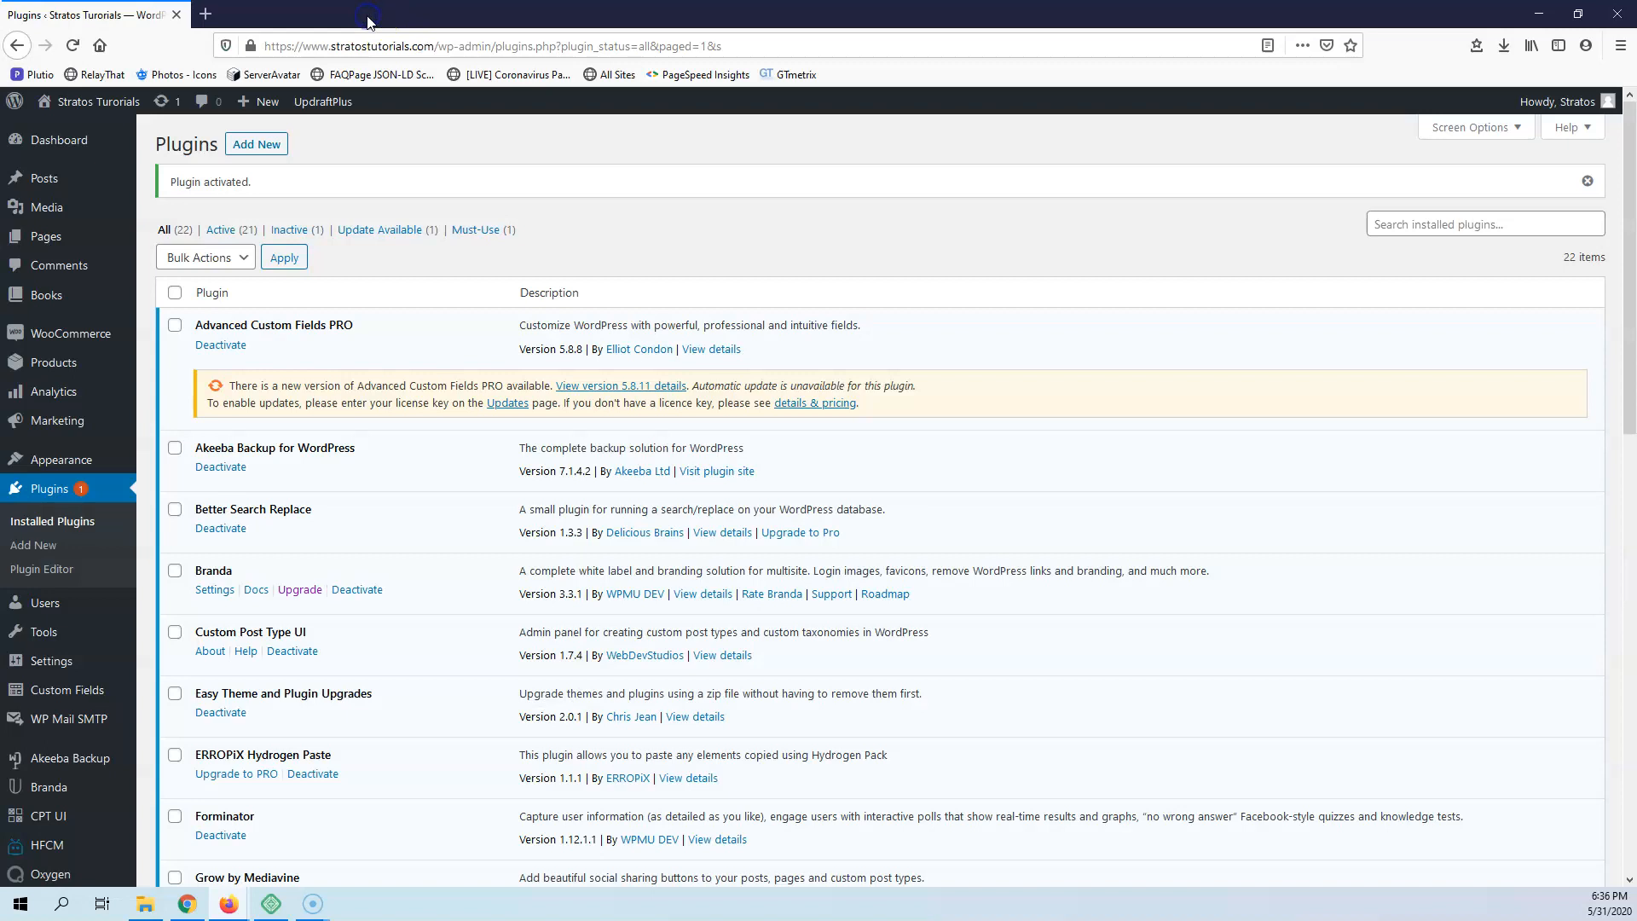
{"action": "scroll", "coordinate": [273, 520], "scroll_direction": "down", "scroll_amount": 4}
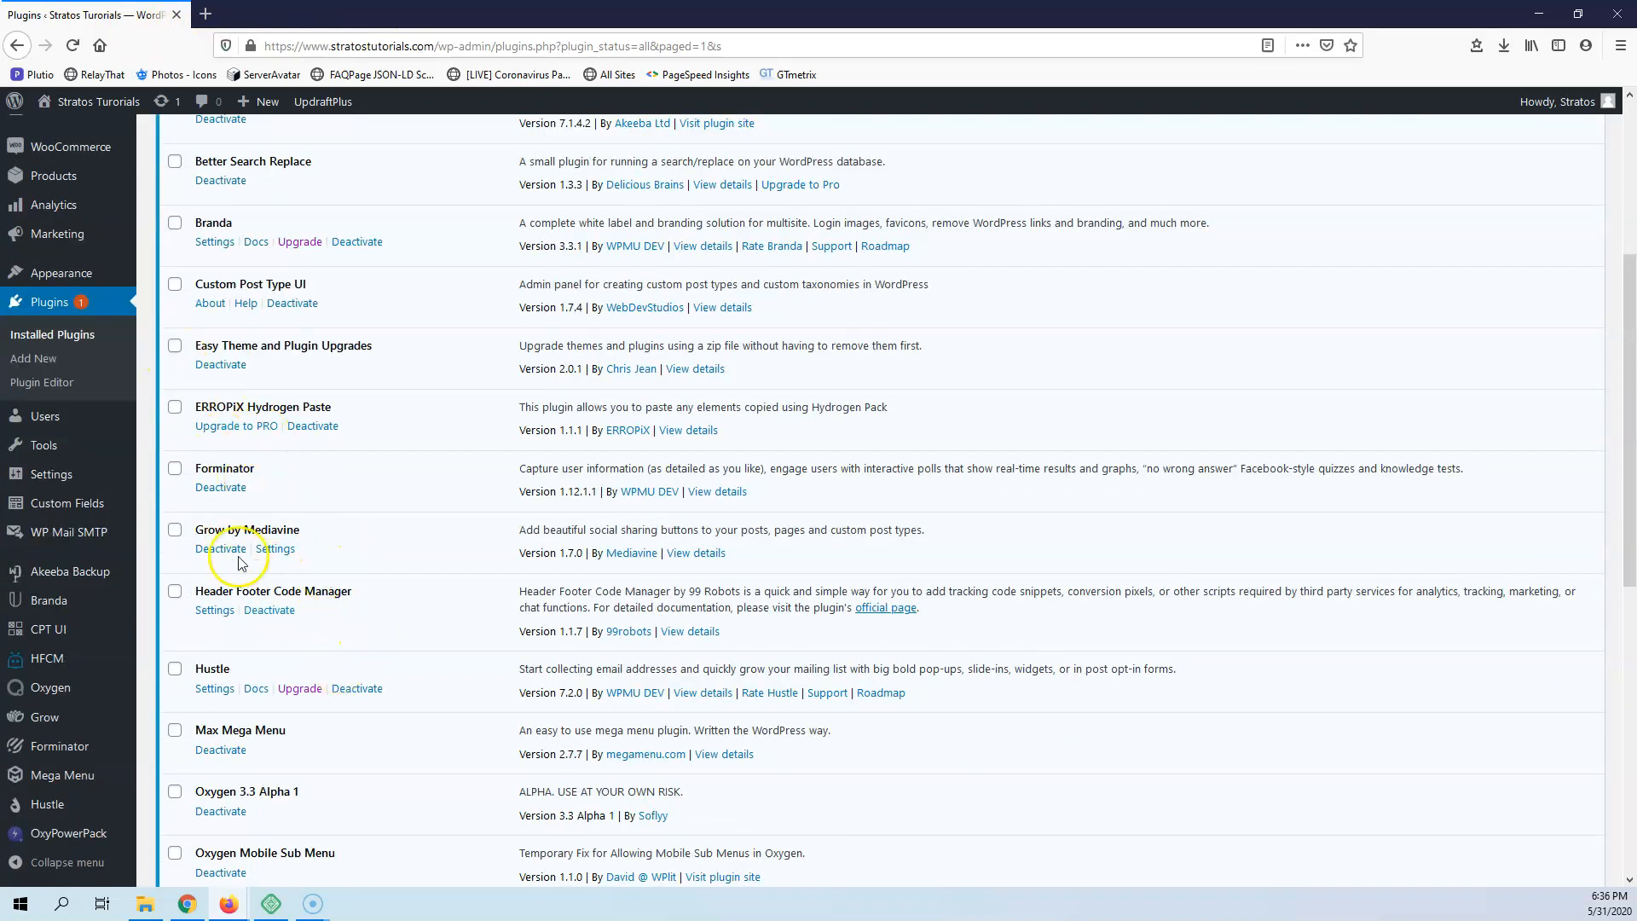
{"action": "mouse_move", "coordinate": [40, 603]}
{"action": "left_click", "coordinate": [169, 750]}
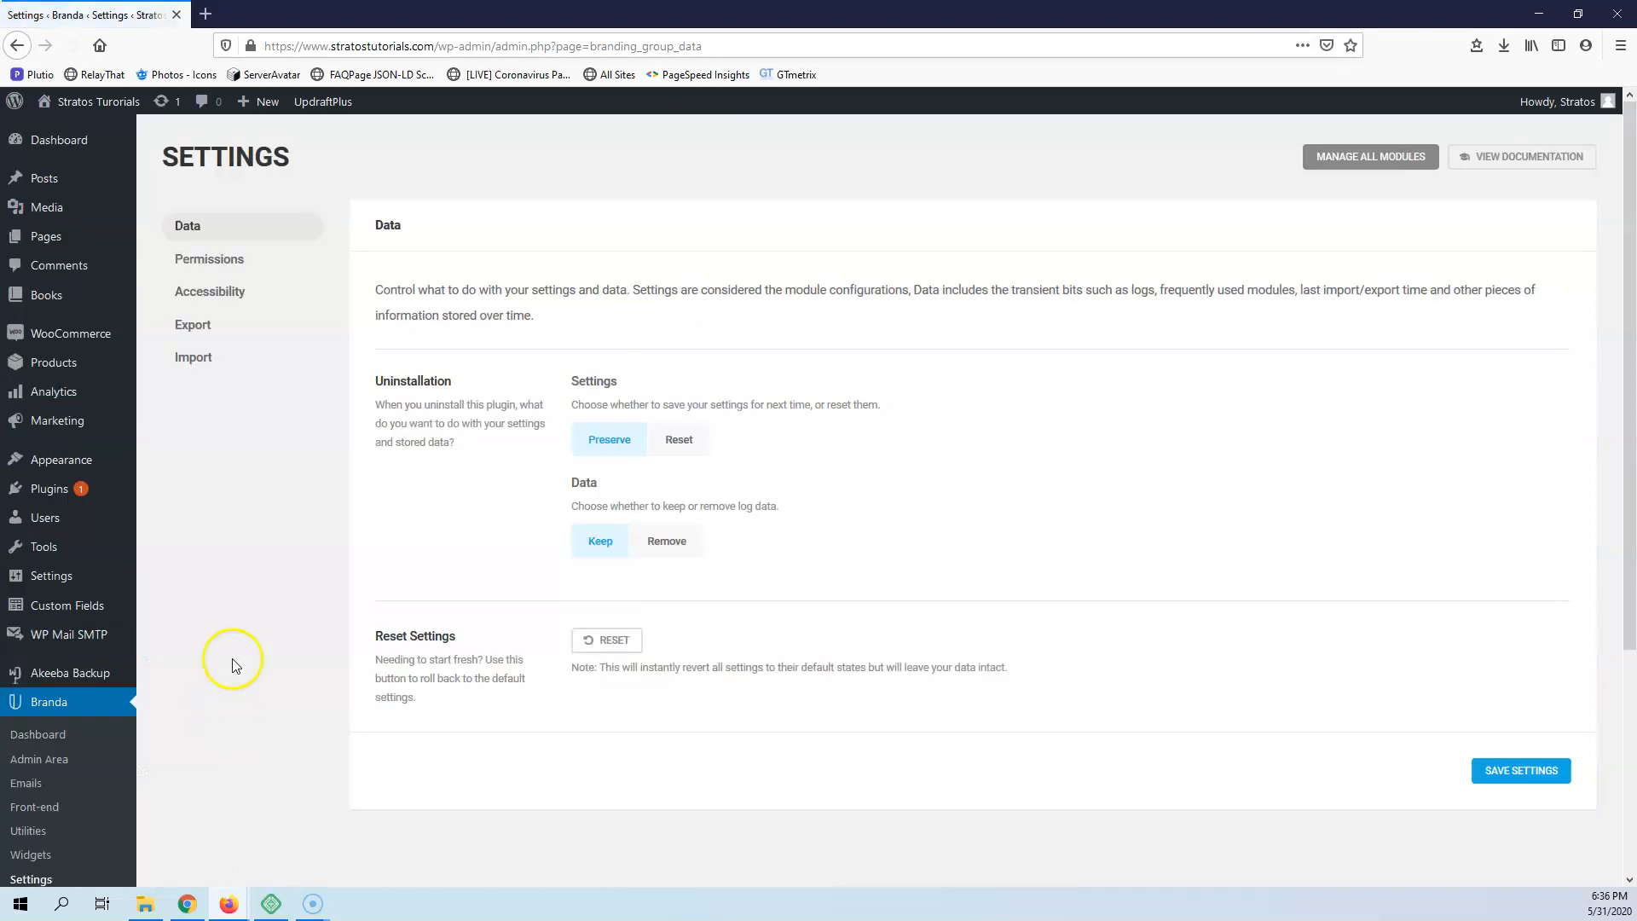
Examine Branda's Data, Permissions, Accessibility, Export and Import settings
{"action": "scroll", "coordinate": [120, 682], "scroll_direction": "down", "scroll_amount": 3}
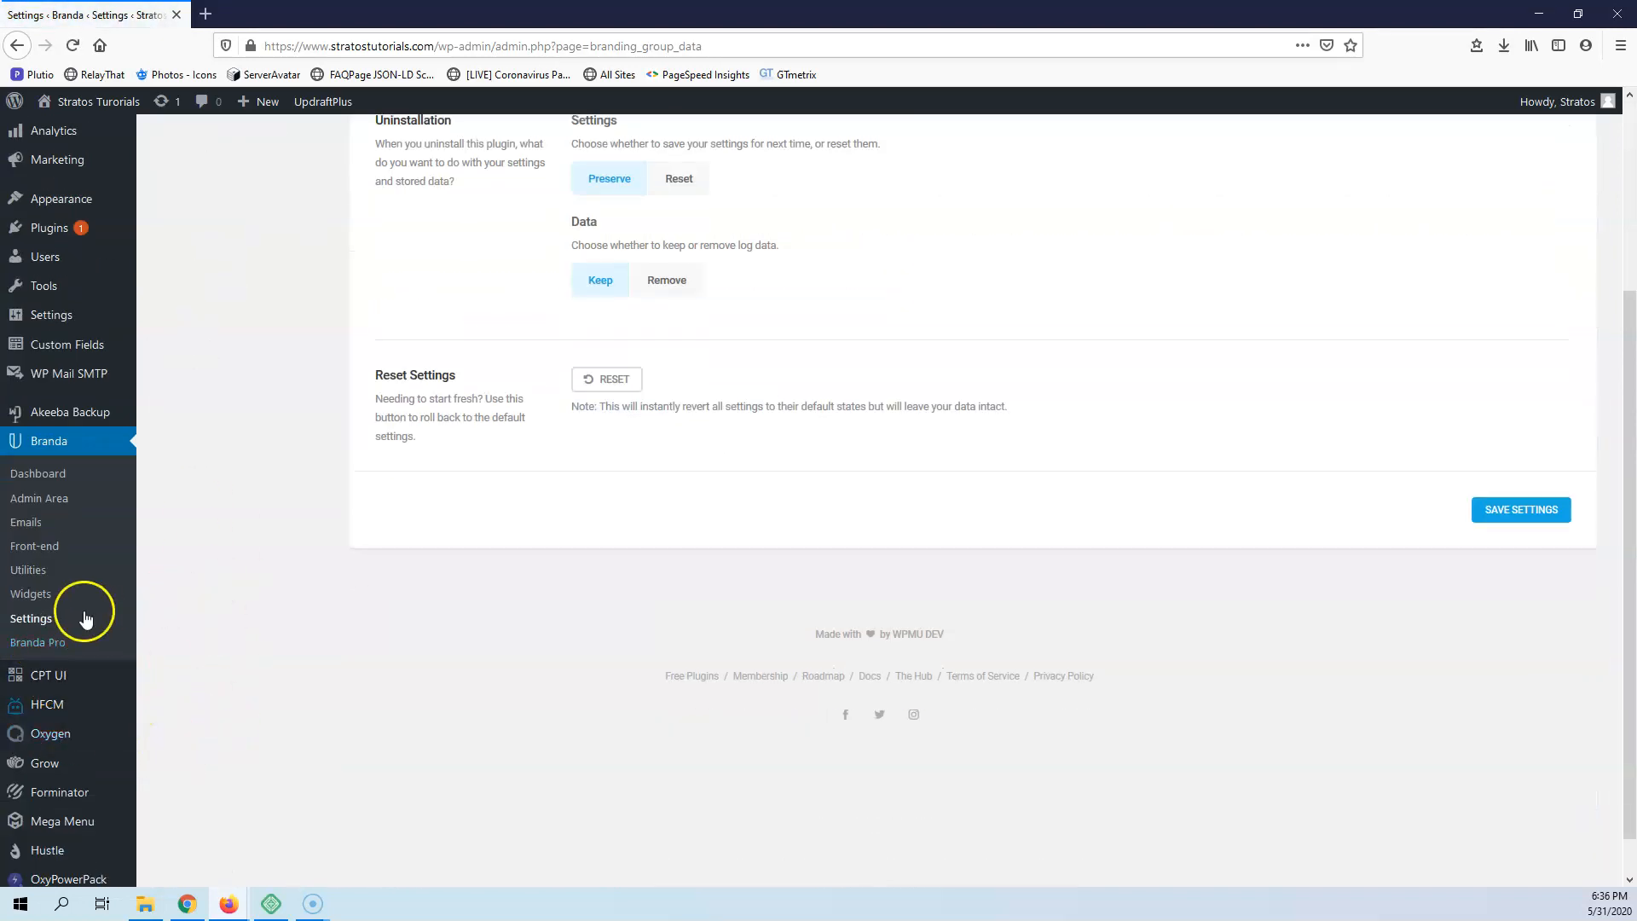
{"action": "scroll", "coordinate": [376, 537], "scroll_direction": "up", "scroll_amount": 3}
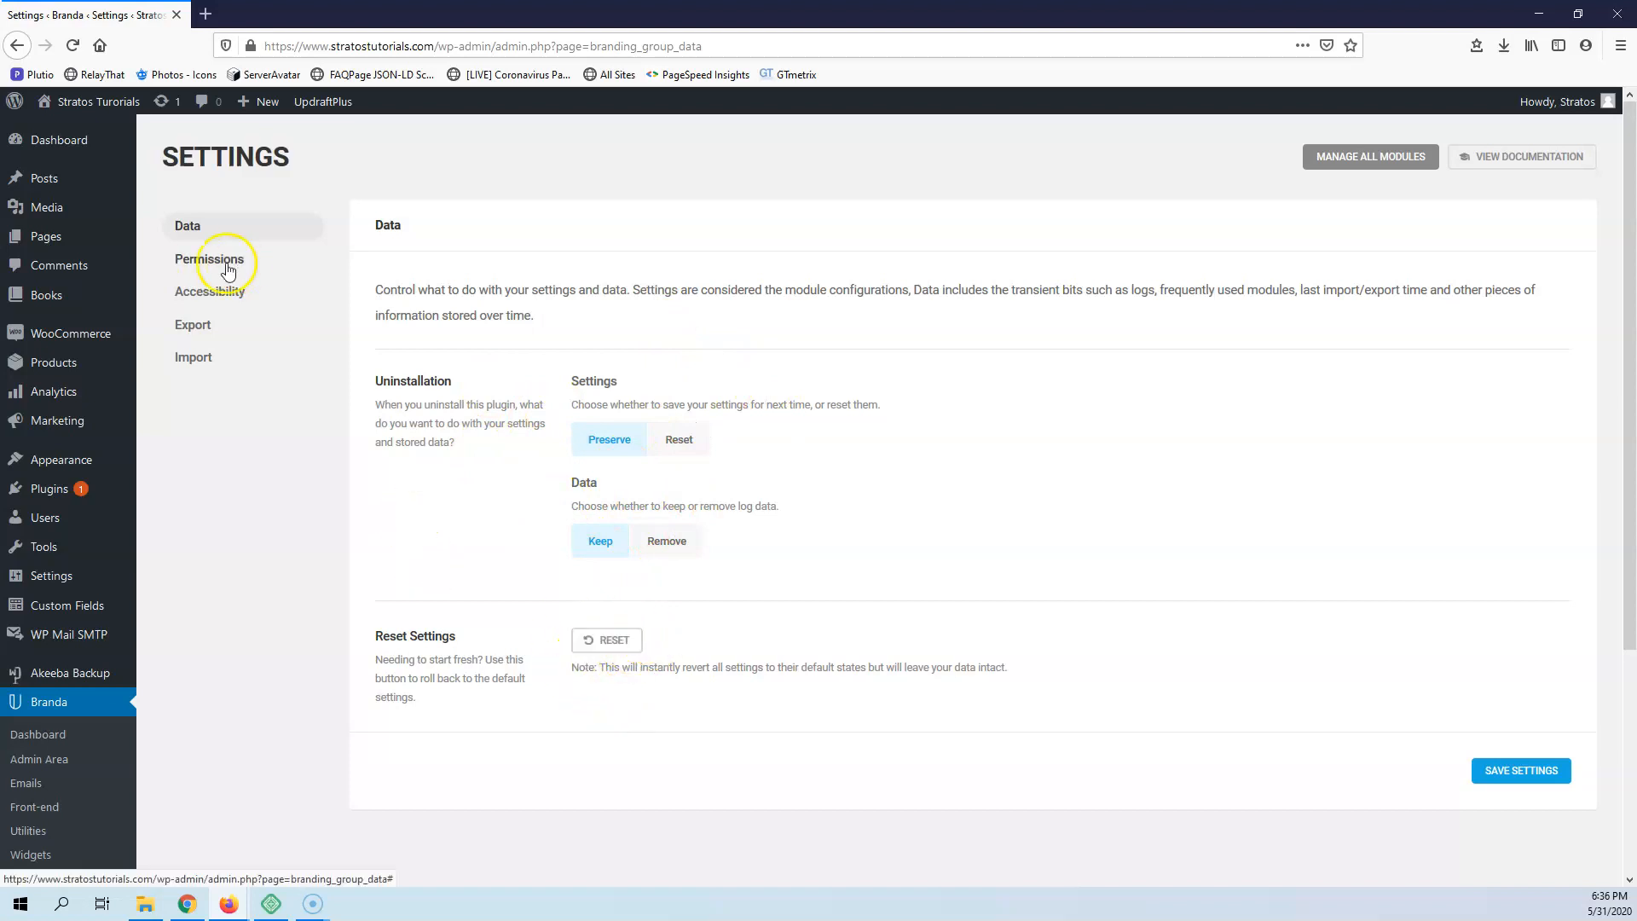
{"action": "left_click", "coordinate": [196, 261]}
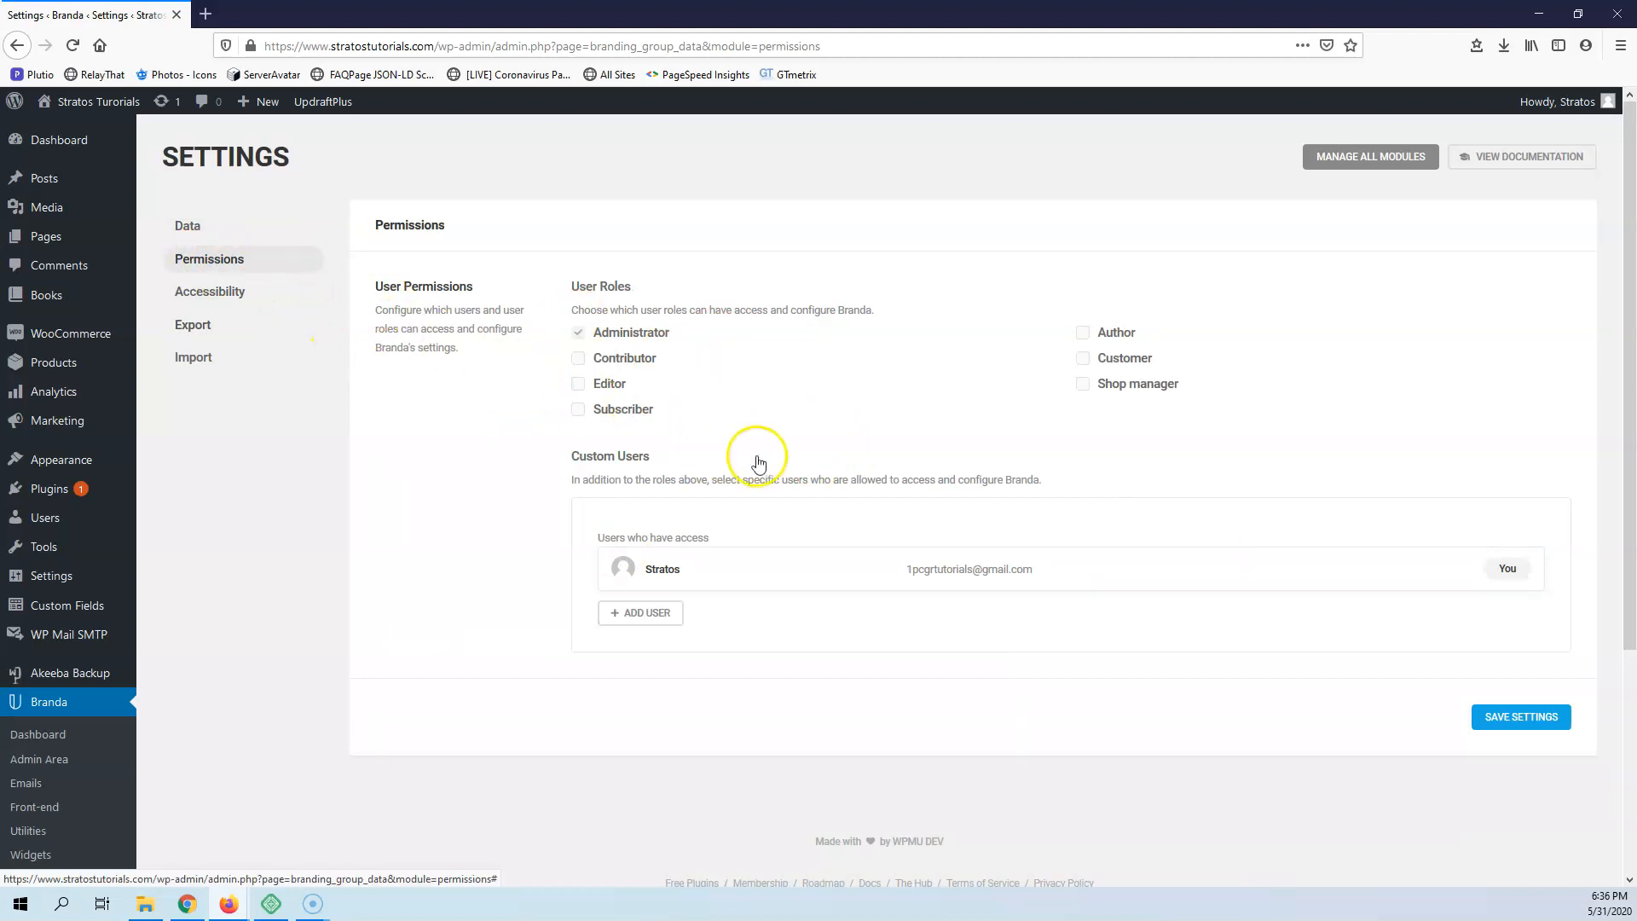
{"action": "left_click", "coordinate": [213, 292]}
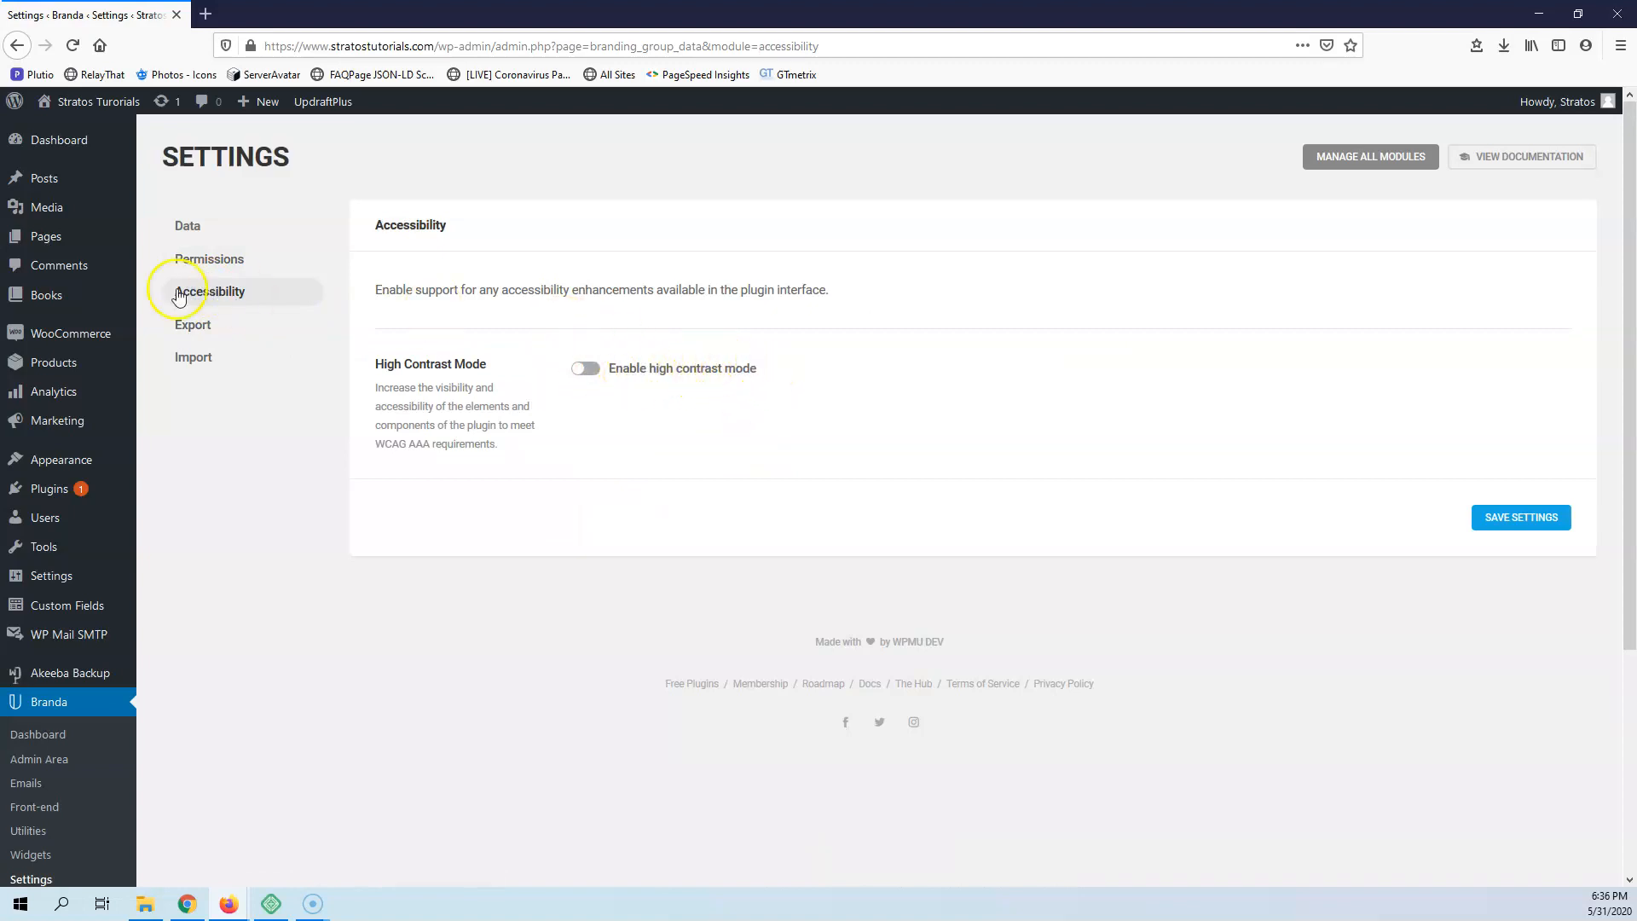
{"action": "left_click", "coordinate": [199, 325]}
{"action": "left_click", "coordinate": [204, 360]}
{"action": "left_click", "coordinate": [210, 325]}
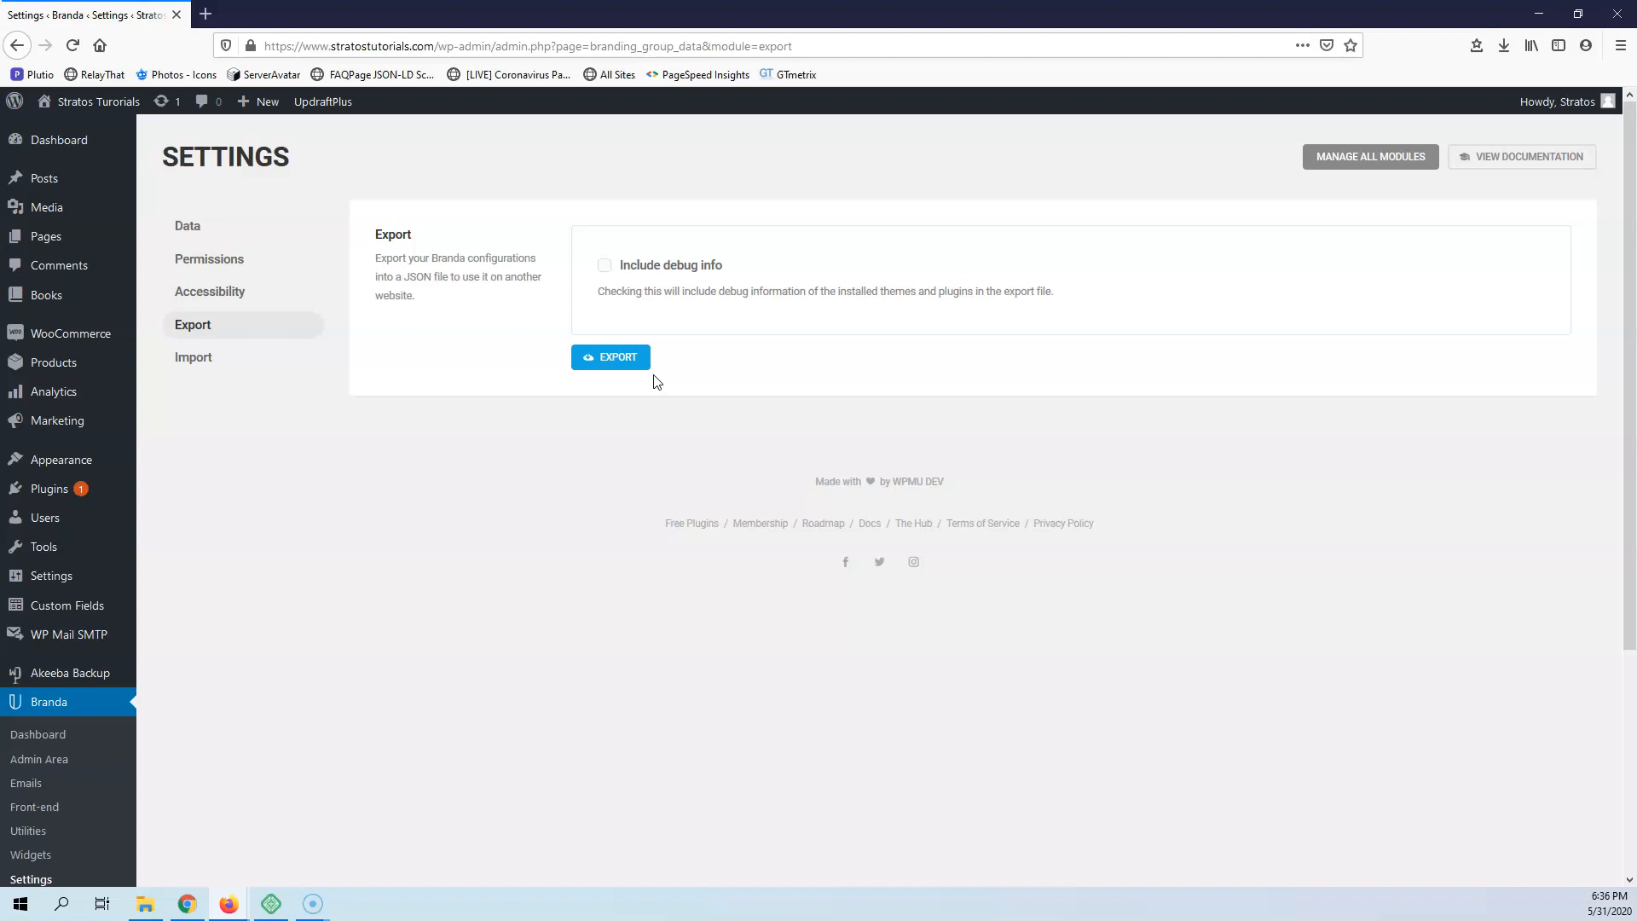
{"action": "scroll", "coordinate": [639, 380], "scroll_direction": "down", "scroll_amount": 3}
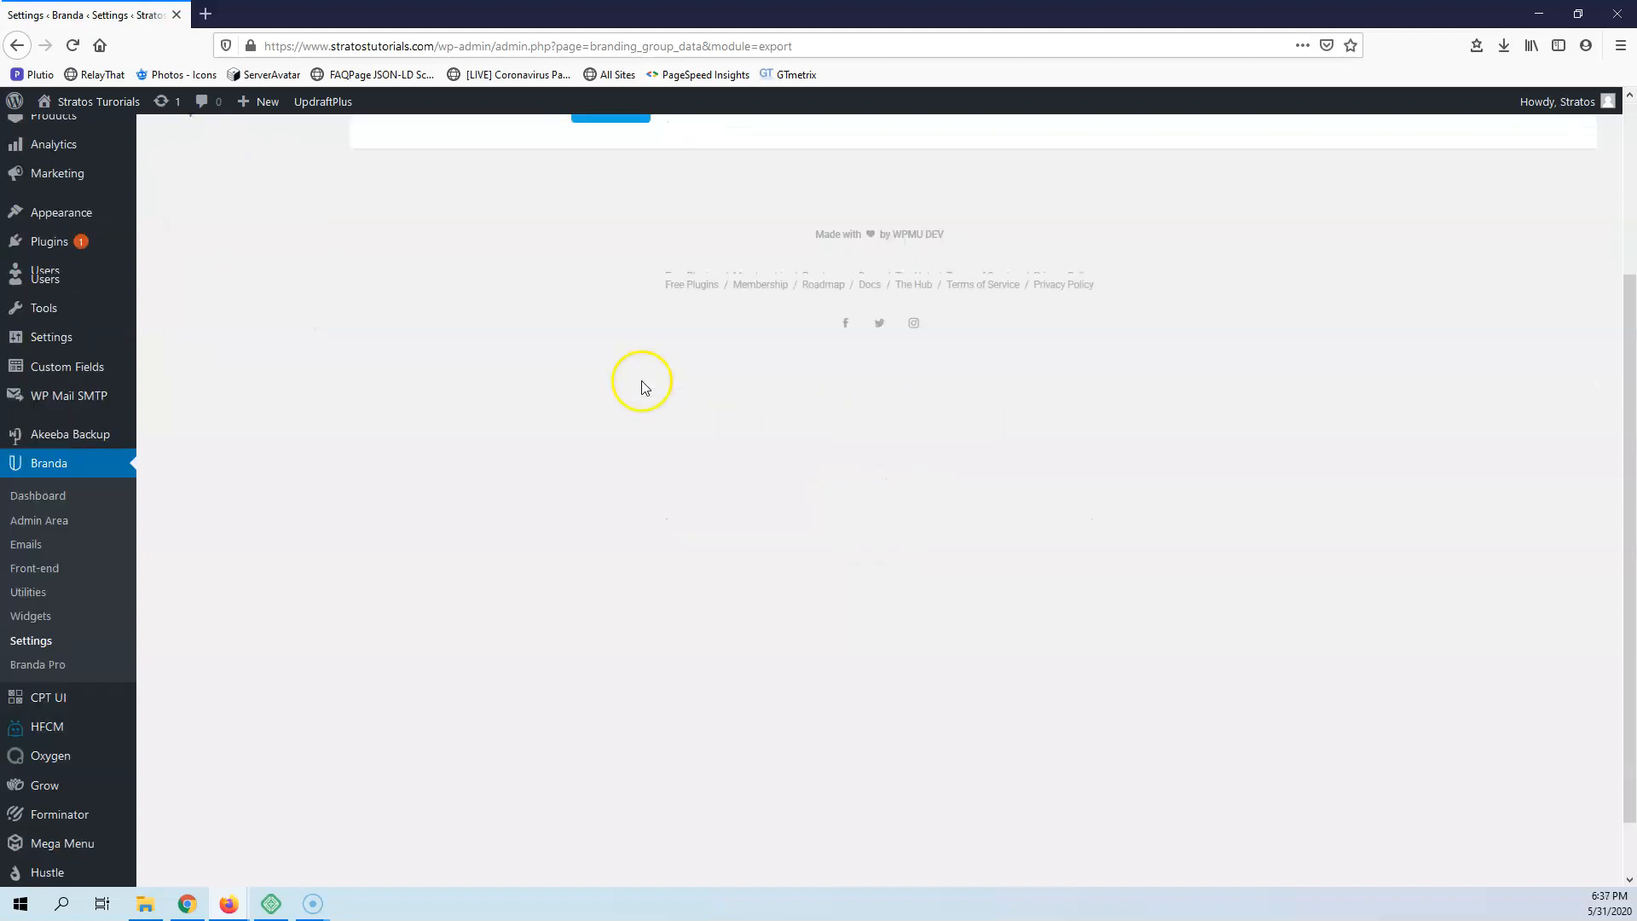
{"action": "scroll", "coordinate": [241, 501], "scroll_direction": "up", "scroll_amount": 2}
Open Branda's dashboard and look over the module overview and the Widgets section
{"action": "left_click", "coordinate": [75, 640]}
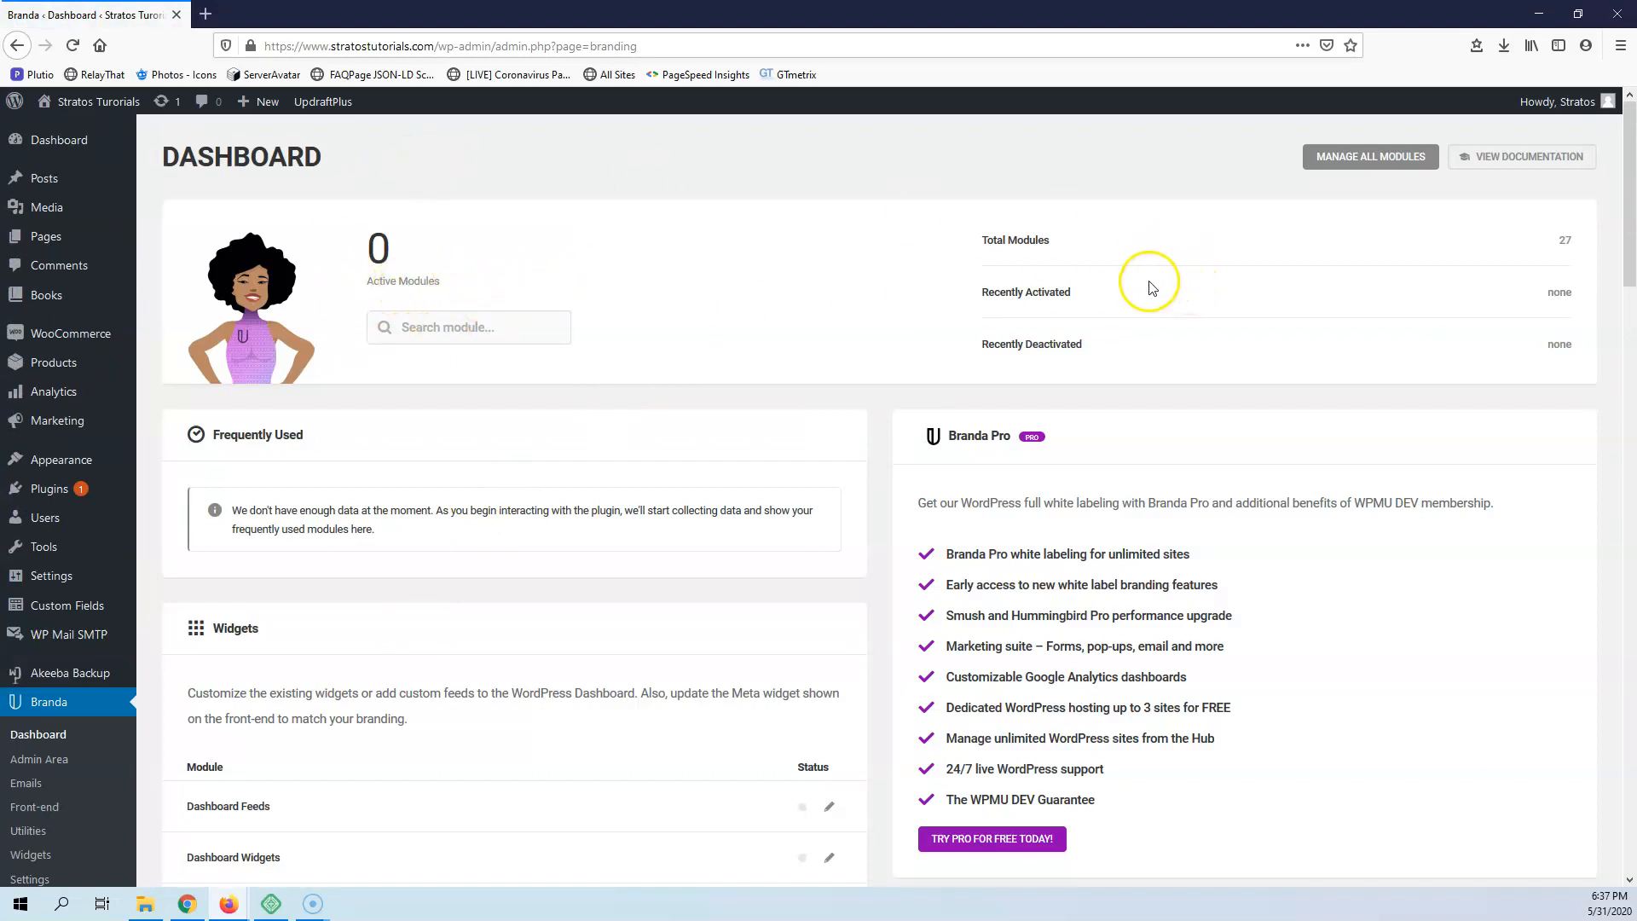
{"action": "scroll", "coordinate": [1189, 289], "scroll_direction": "down", "scroll_amount": 3}
{"action": "scroll", "coordinate": [1152, 287], "scroll_direction": "down", "scroll_amount": 3}
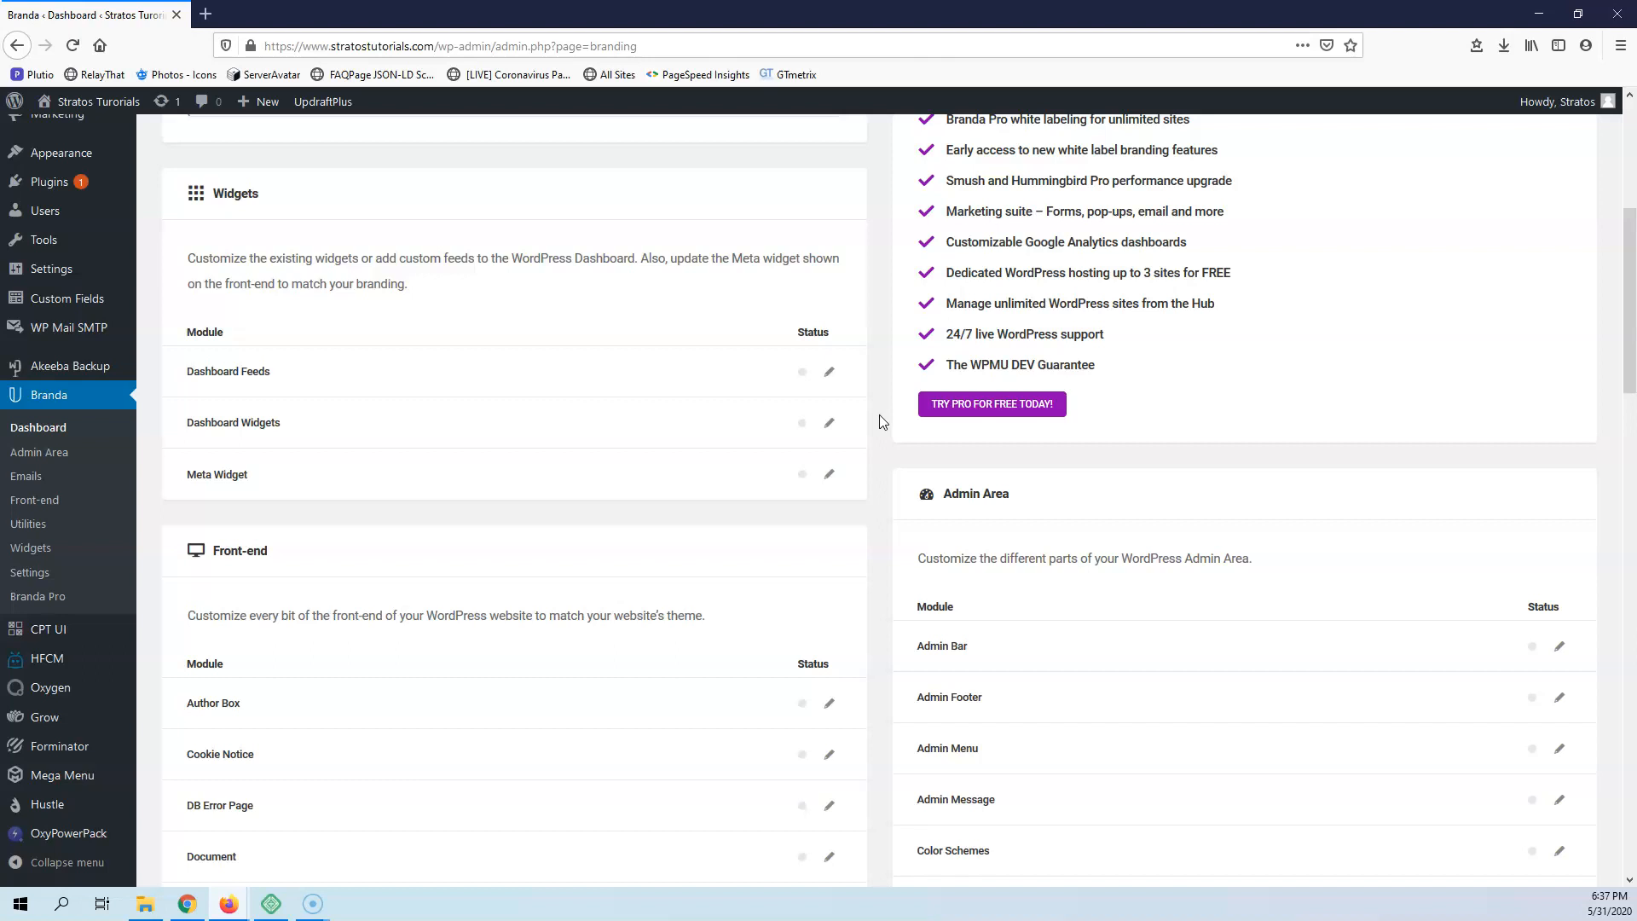
Open gtmetrix.com in a new browser tab
{"action": "left_click", "coordinate": [206, 15]}
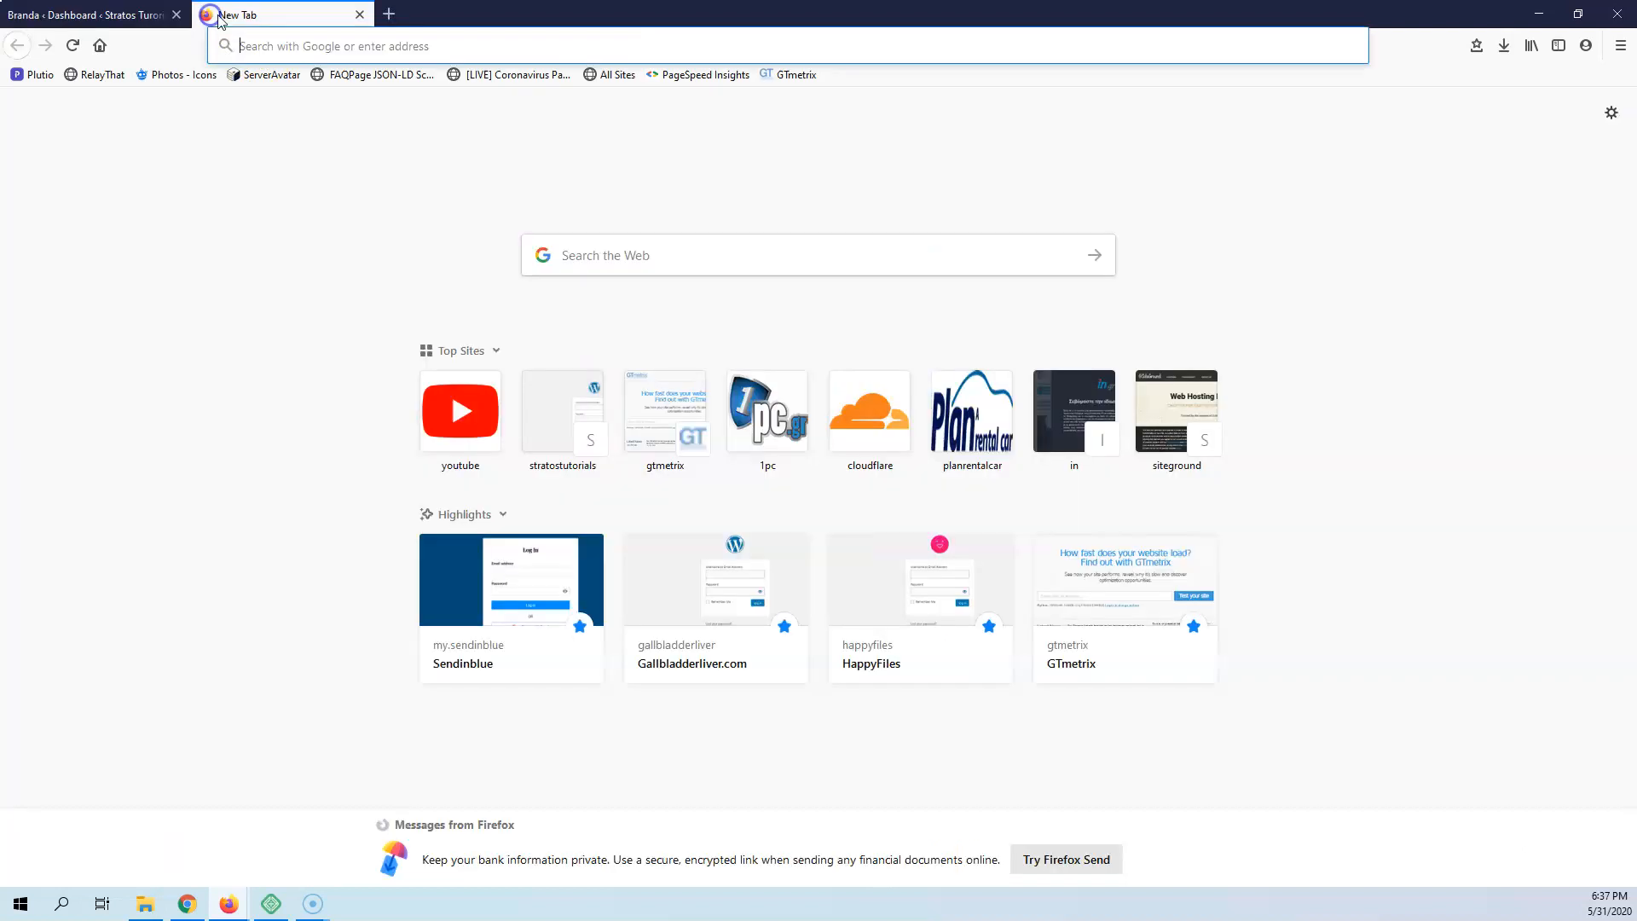
{"action": "left_click", "coordinate": [337, 46]}
{"action": "type", "text": "gtmetrix.com/"}
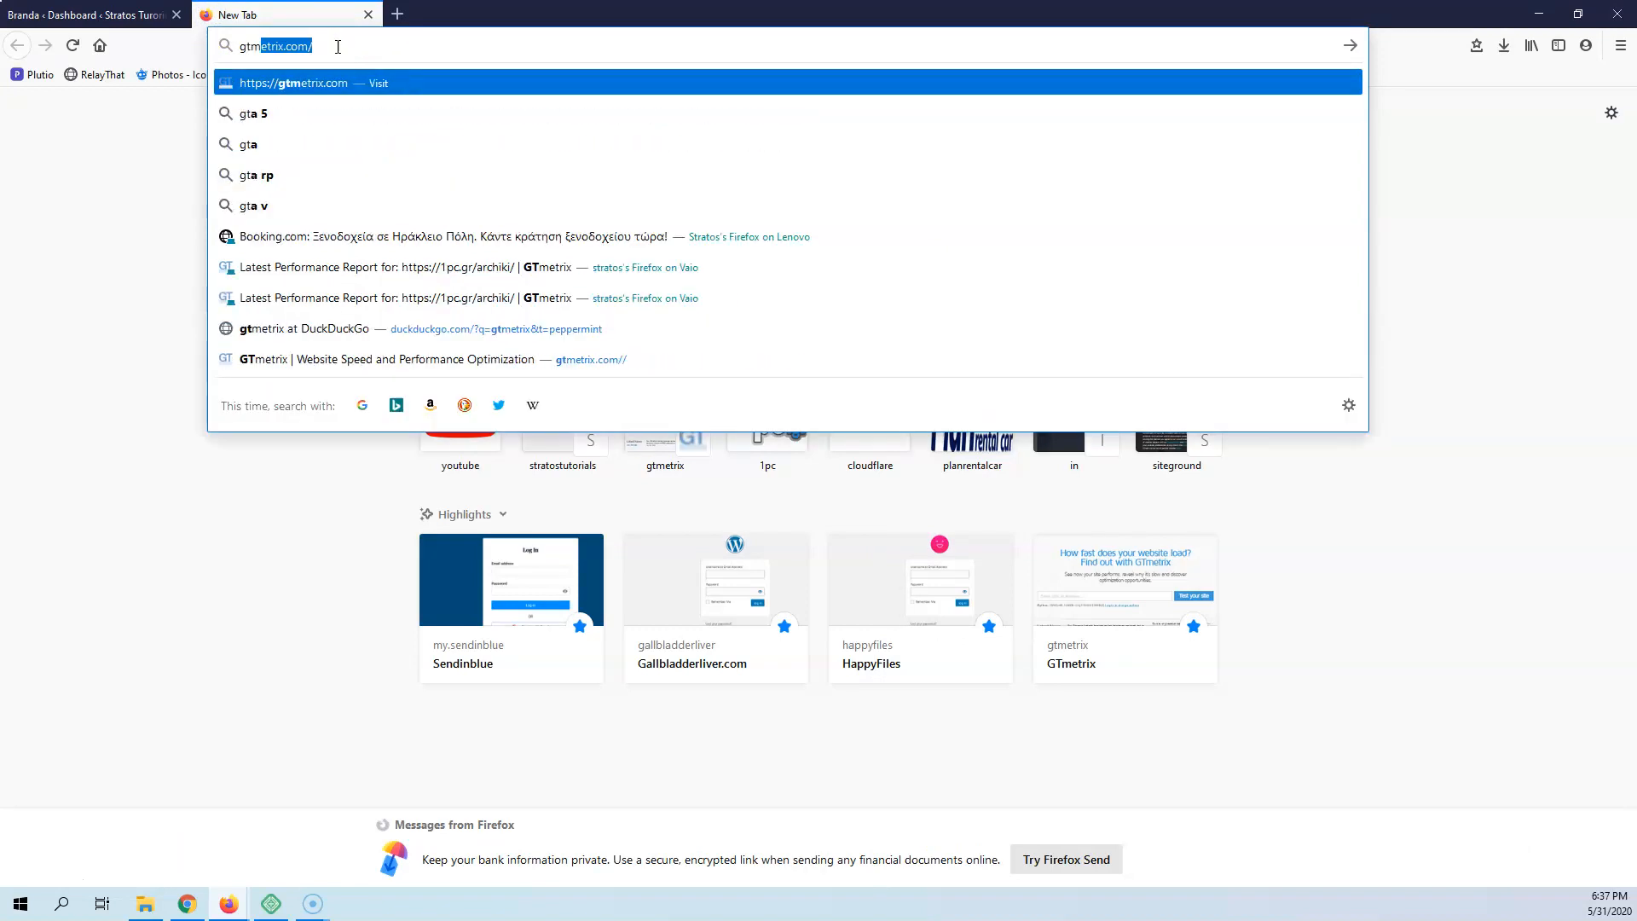
{"action": "key", "text": "Return"}
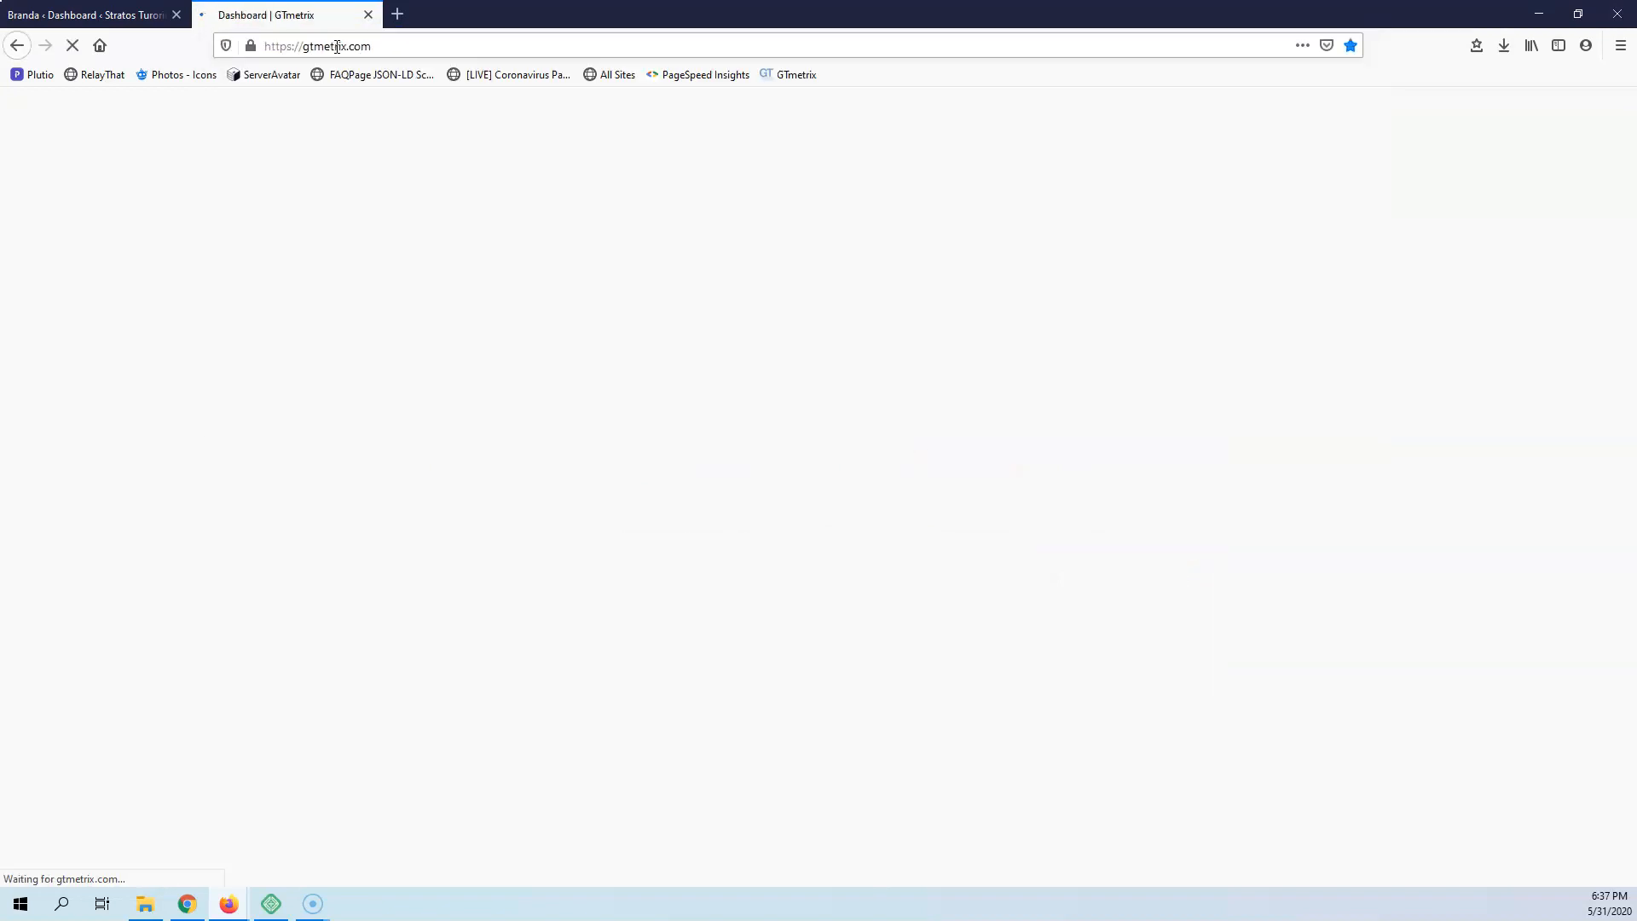
{"action": "left_click", "coordinate": [102, 12]}
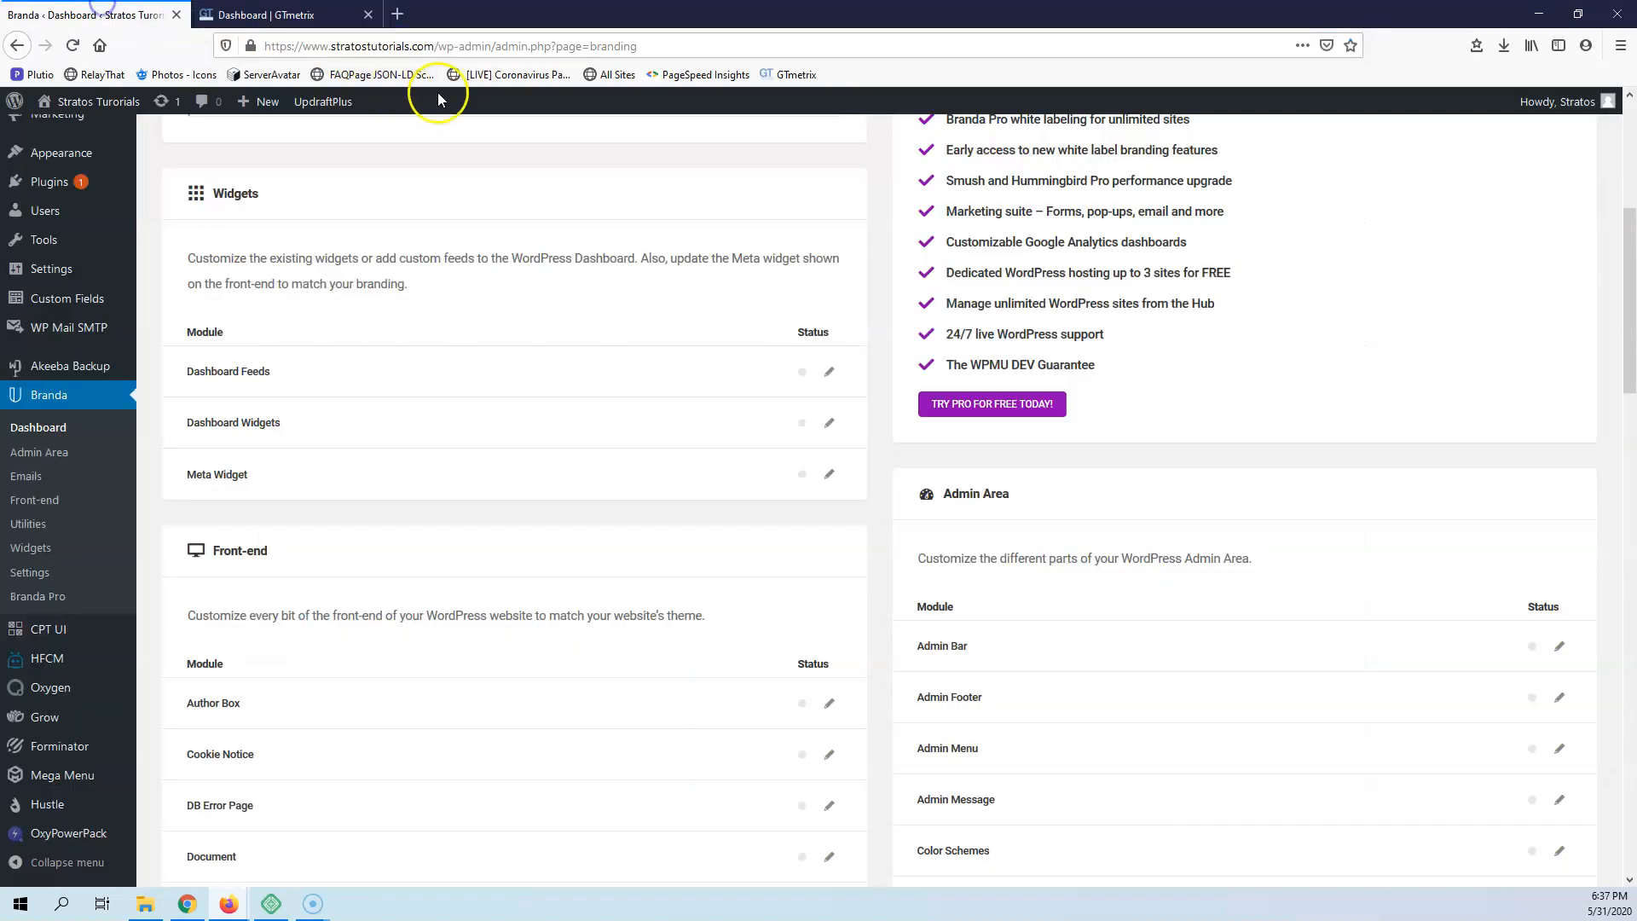
{"action": "left_click", "coordinate": [432, 47]}
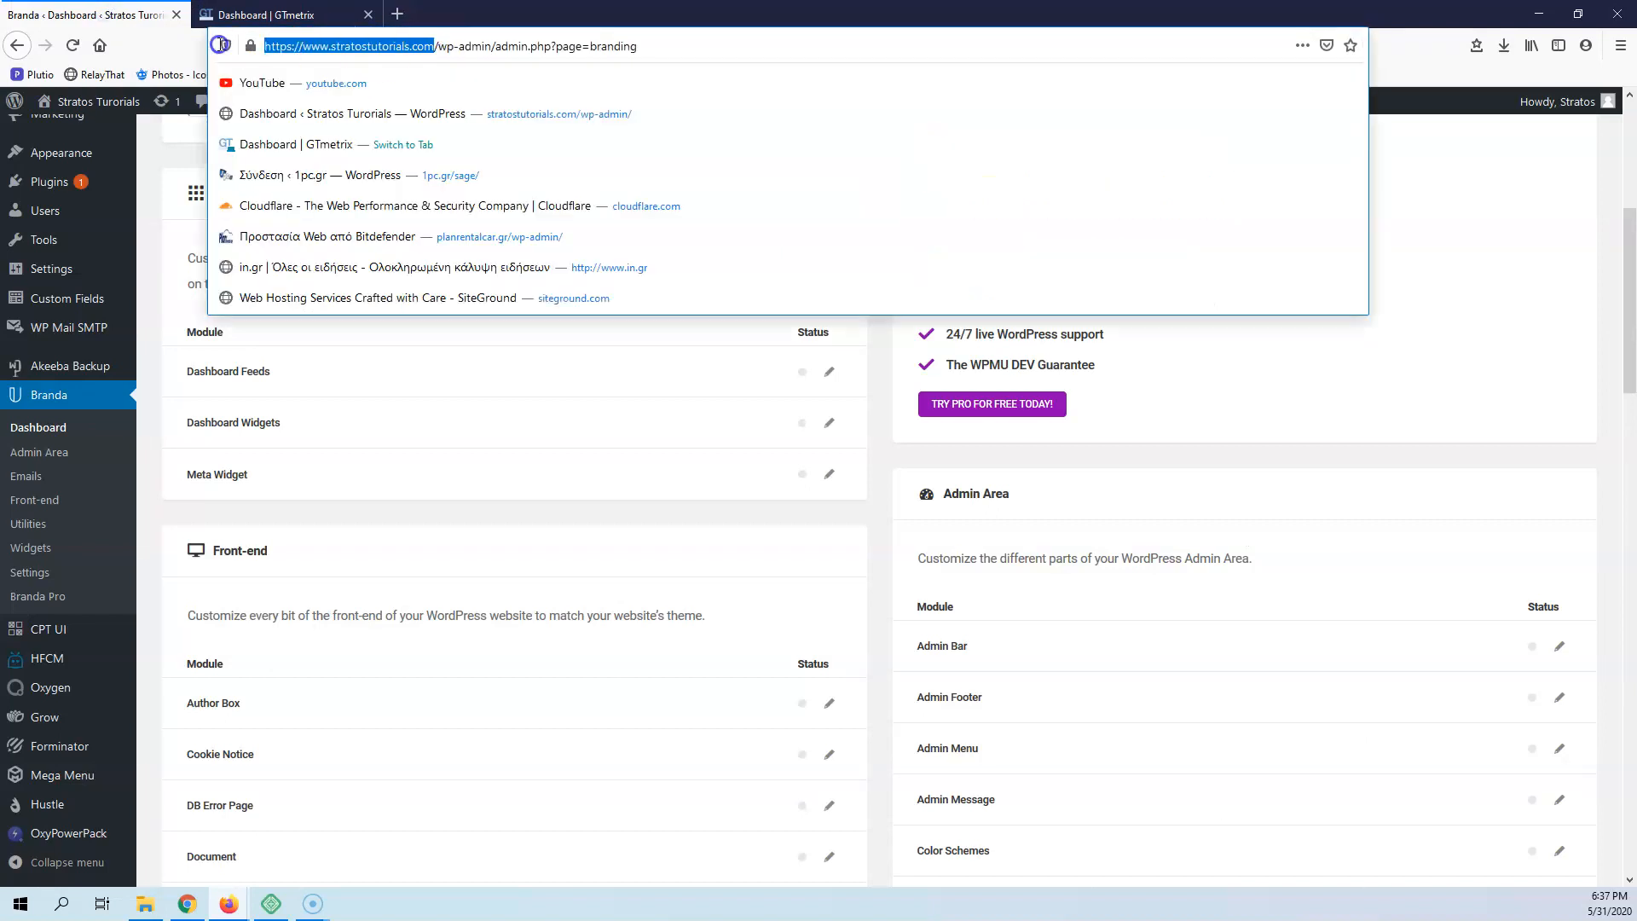
{"action": "left_click", "coordinate": [264, 15]}
{"action": "left_click", "coordinate": [524, 283]}
{"action": "type", "text": "https://www.stratostutorials.com"}
{"action": "left_click", "coordinate": [1268, 283]}
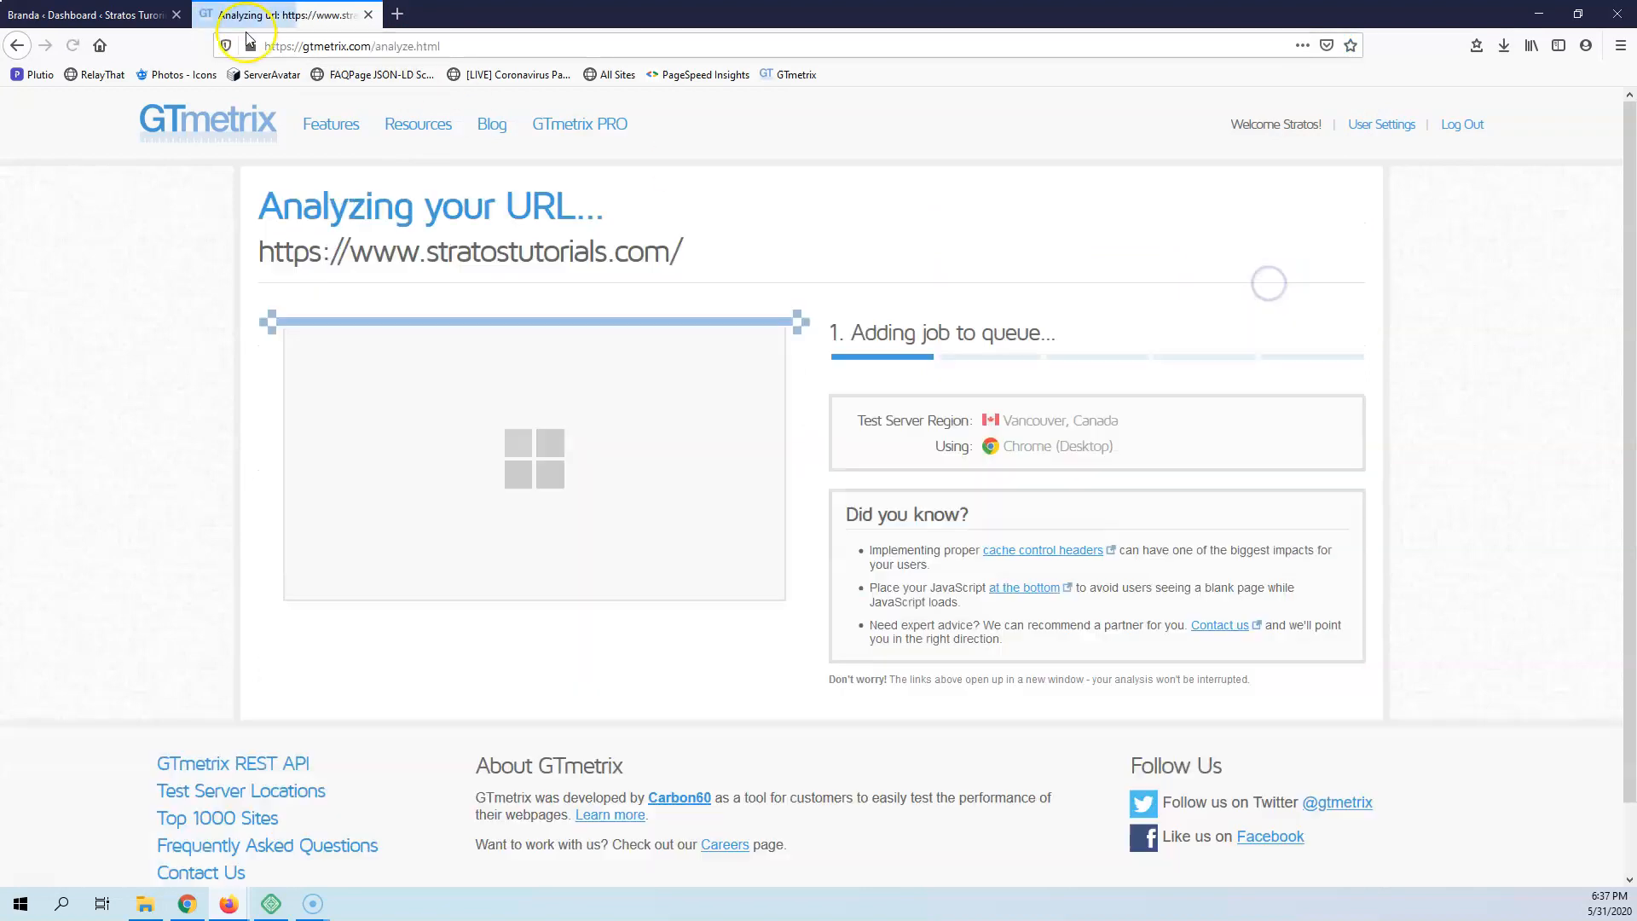
Return to the Branda dashboard and examine the modules under Front-end, Admin Area, Emails, Import/Export and Utilities
{"action": "left_click", "coordinate": [89, 14]}
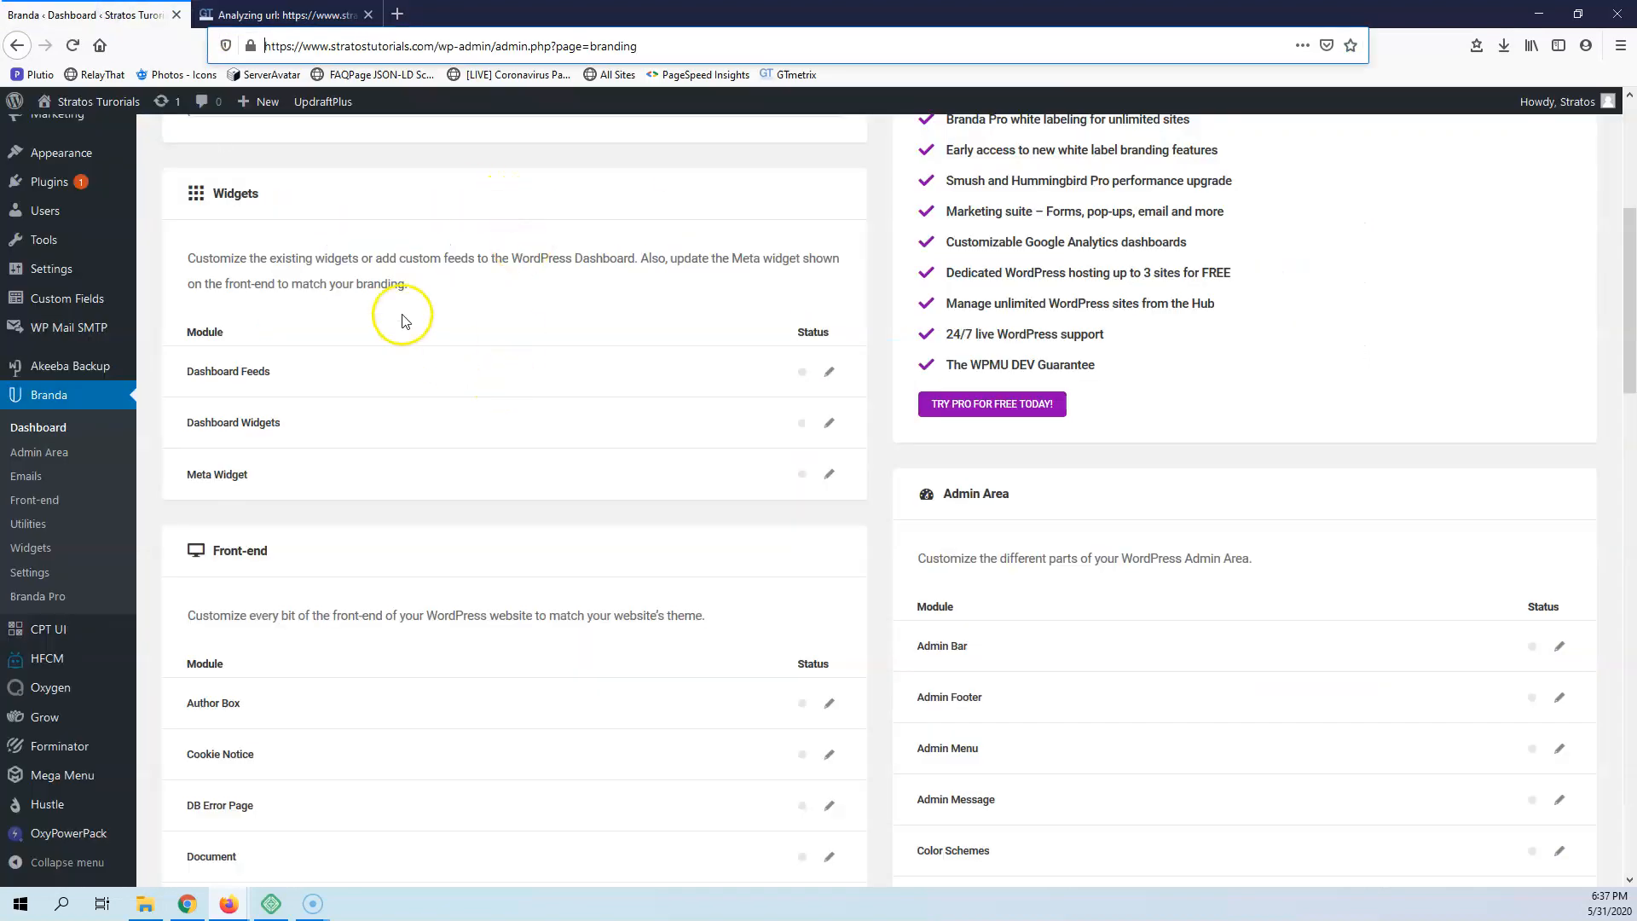
{"action": "scroll", "coordinate": [414, 358], "scroll_direction": "down", "scroll_amount": 2}
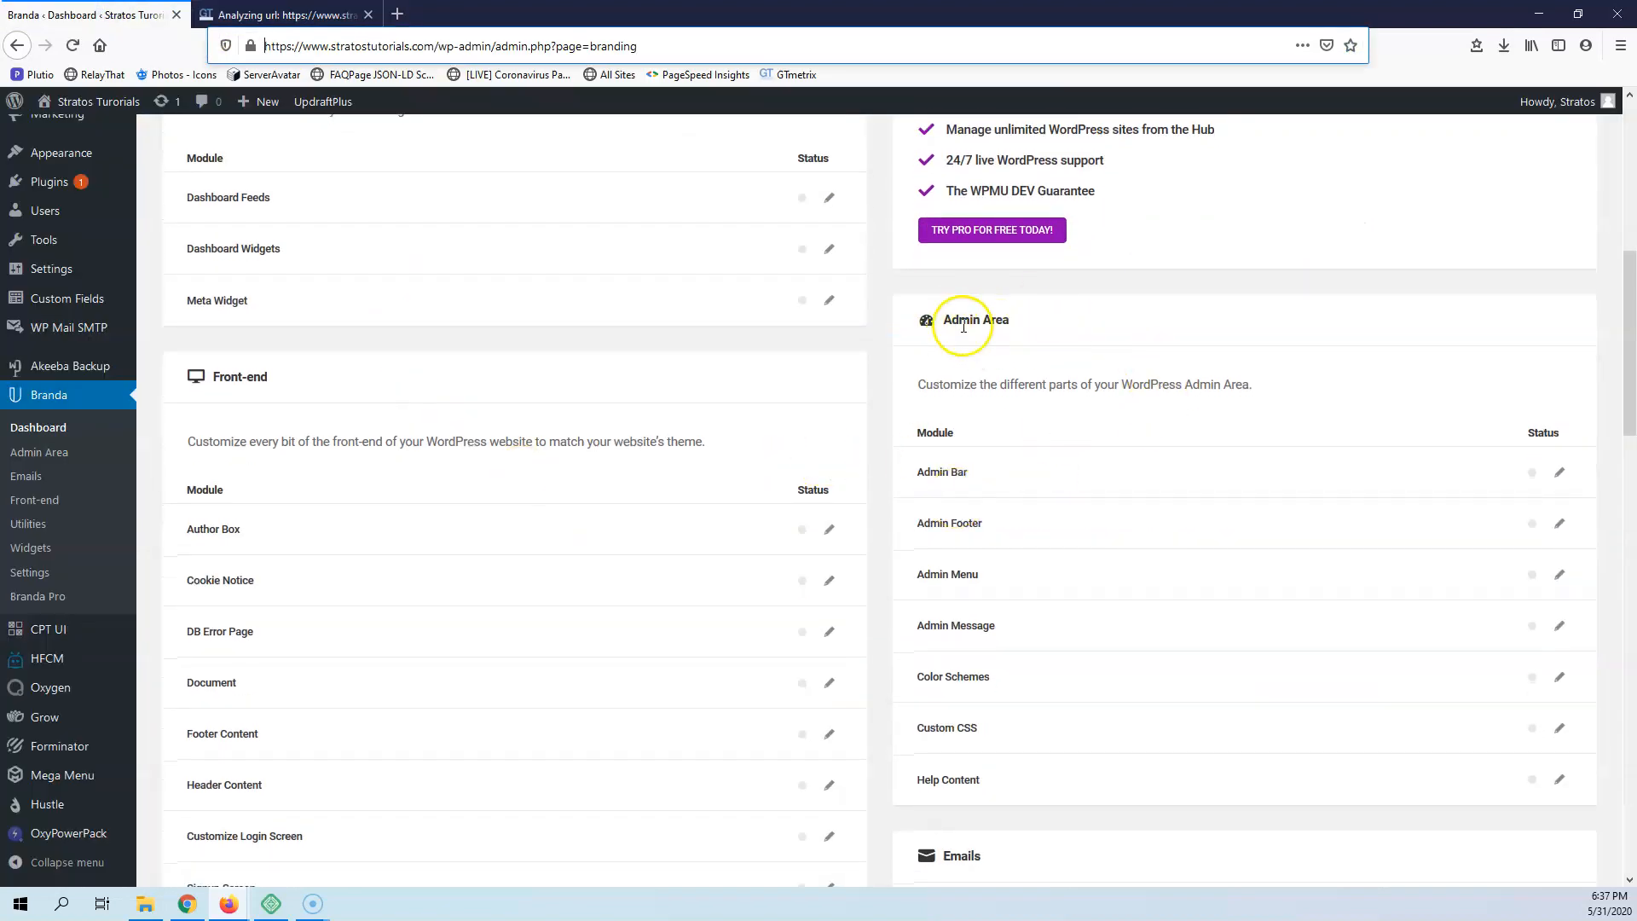
{"action": "scroll", "coordinate": [366, 475], "scroll_direction": "up", "scroll_amount": 5}
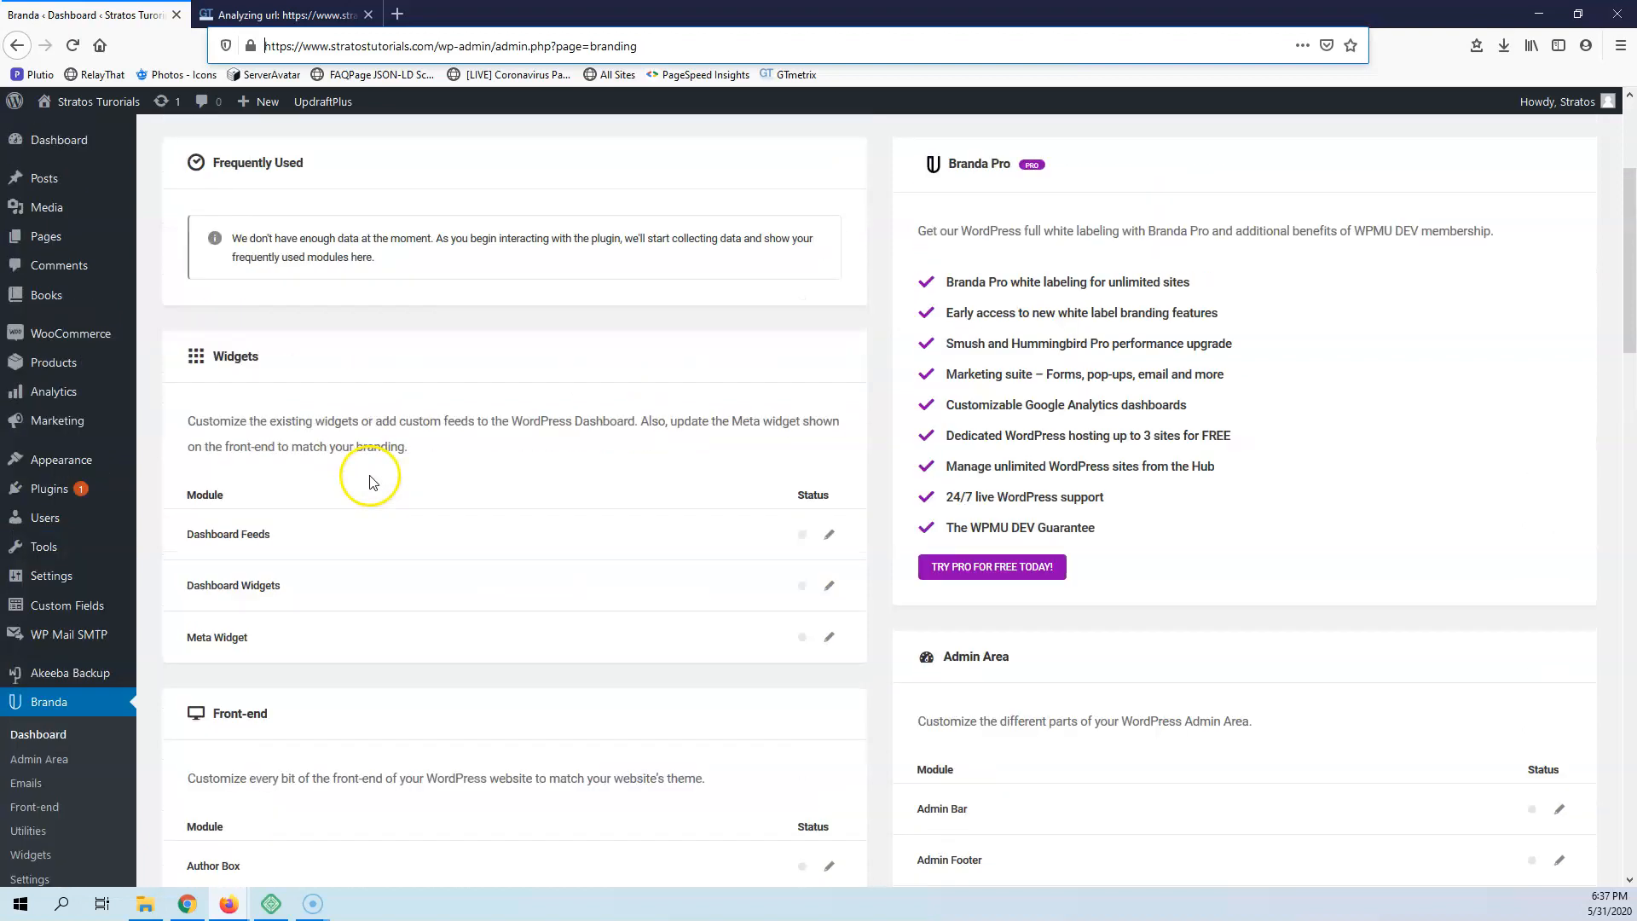
{"action": "scroll", "coordinate": [256, 467], "scroll_direction": "down", "scroll_amount": 4}
{"action": "scroll", "coordinate": [286, 467], "scroll_direction": "down", "scroll_amount": 5}
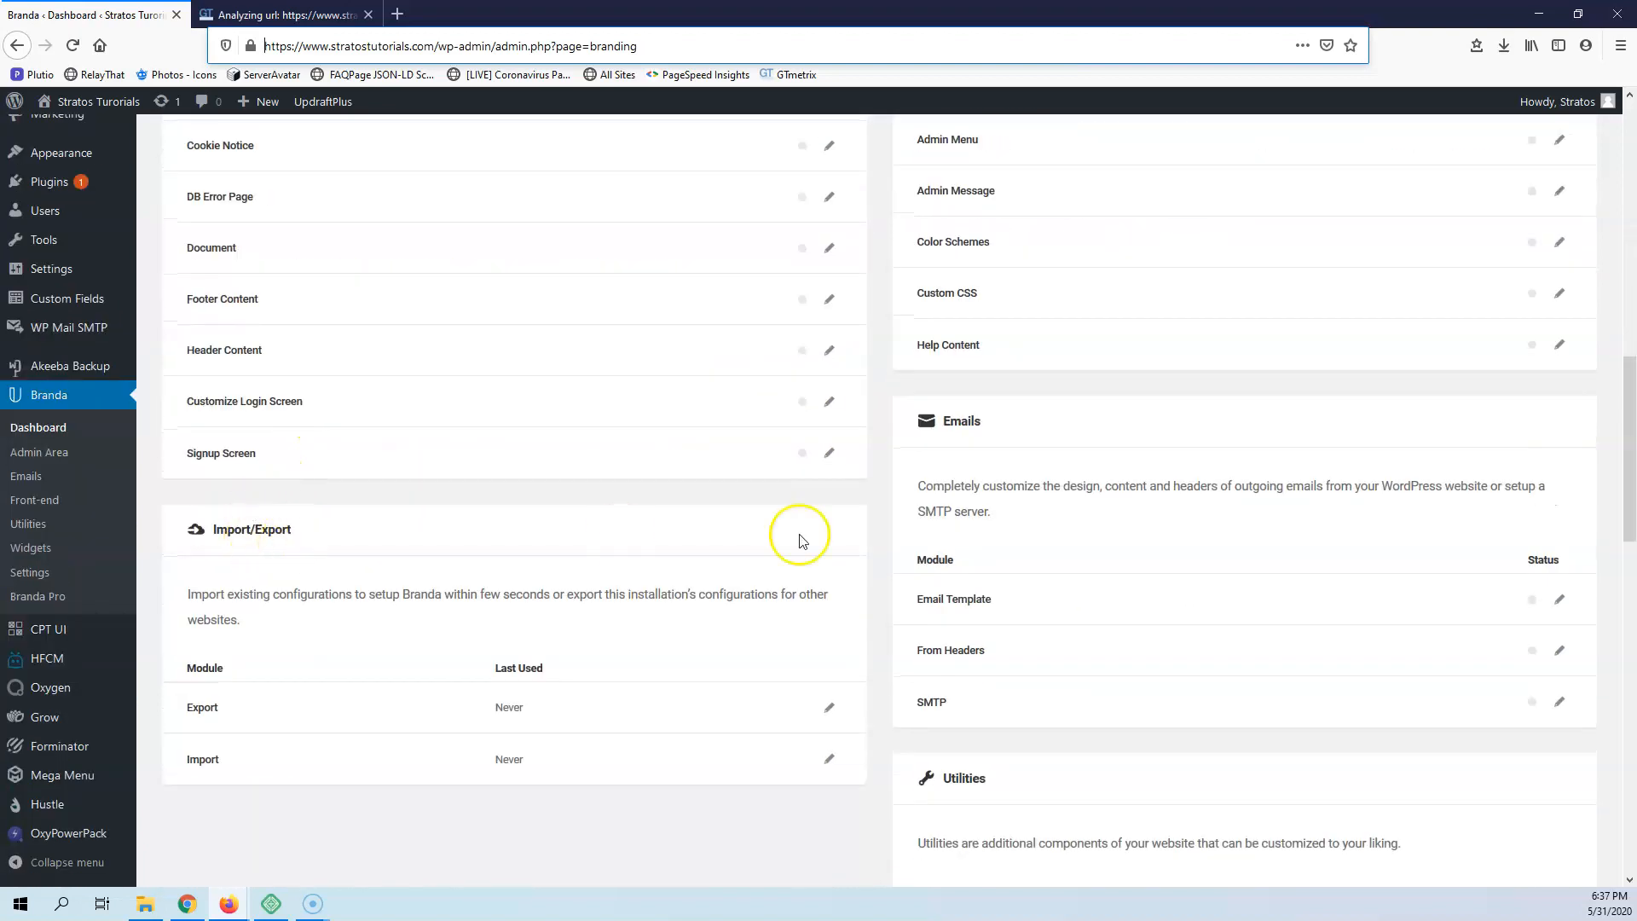
{"action": "scroll", "coordinate": [989, 512], "scroll_direction": "down", "scroll_amount": 4}
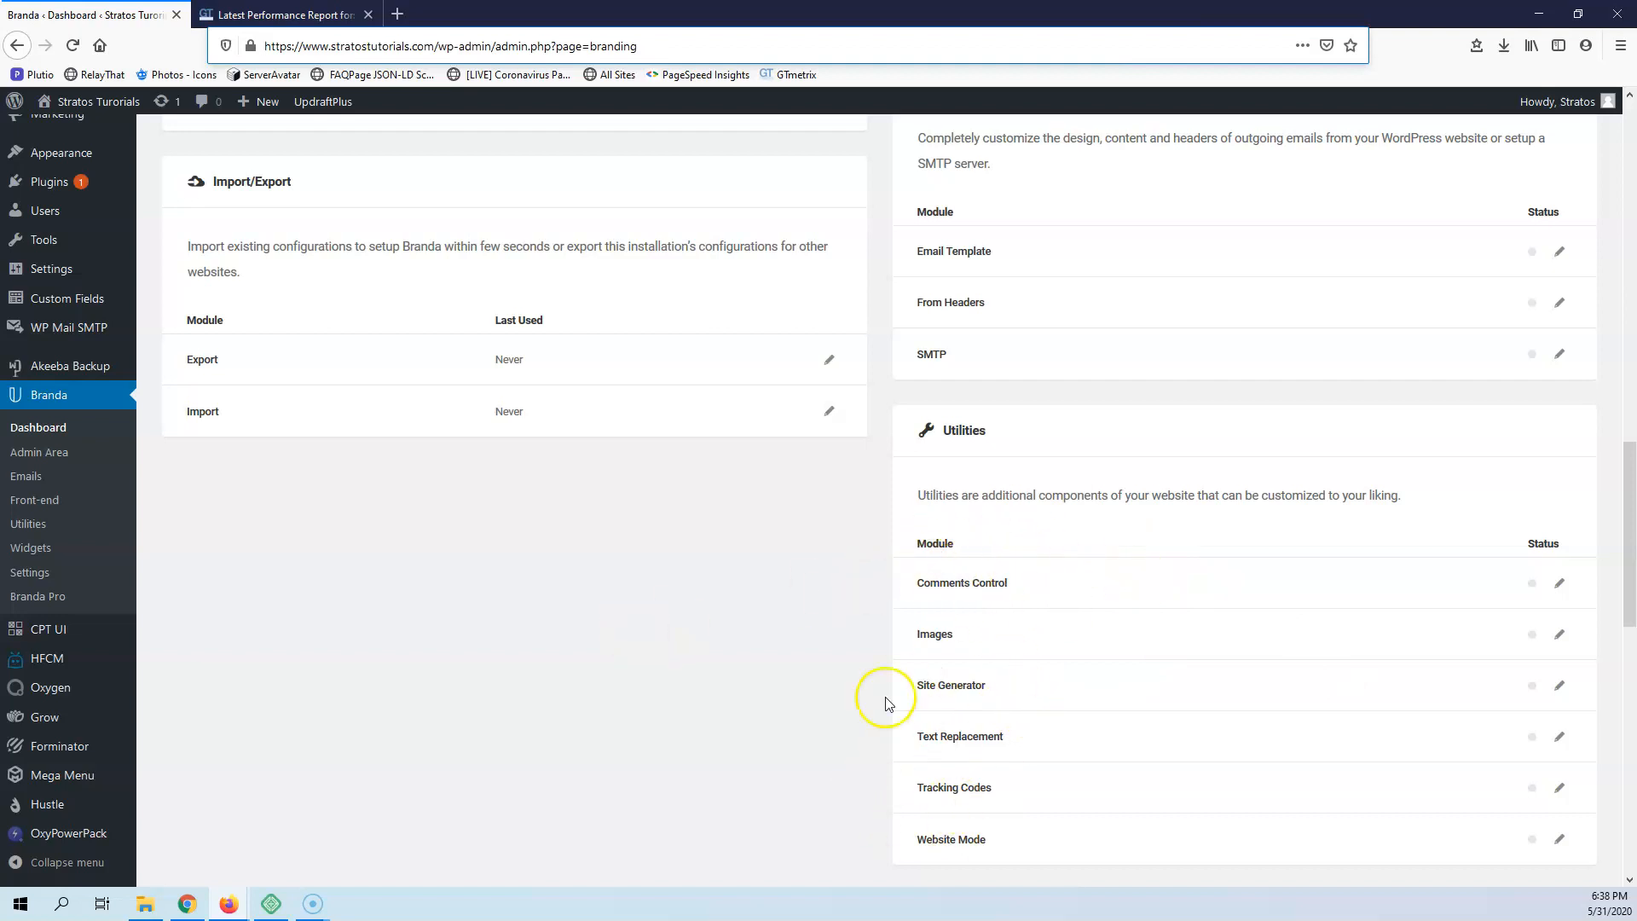
Check the GTmetrix performance report for the site, and return to the Branda dashboard
{"action": "scroll", "coordinate": [797, 537], "scroll_direction": "up", "scroll_amount": 15}
{"action": "left_click", "coordinate": [290, 15]}
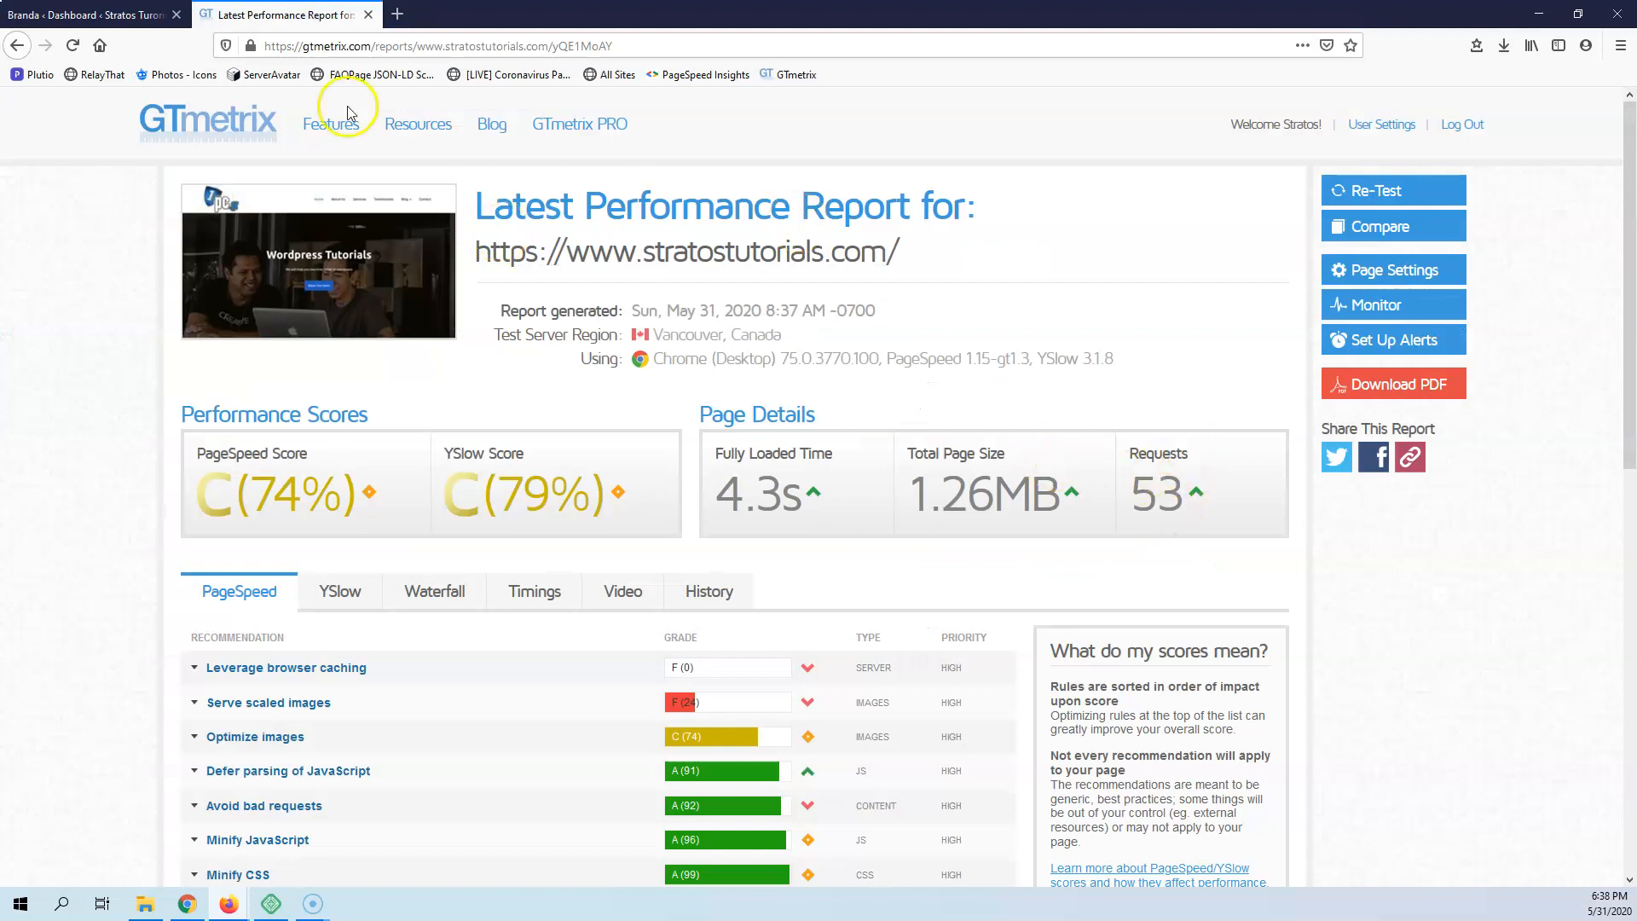
{"action": "left_click", "coordinate": [89, 15]}
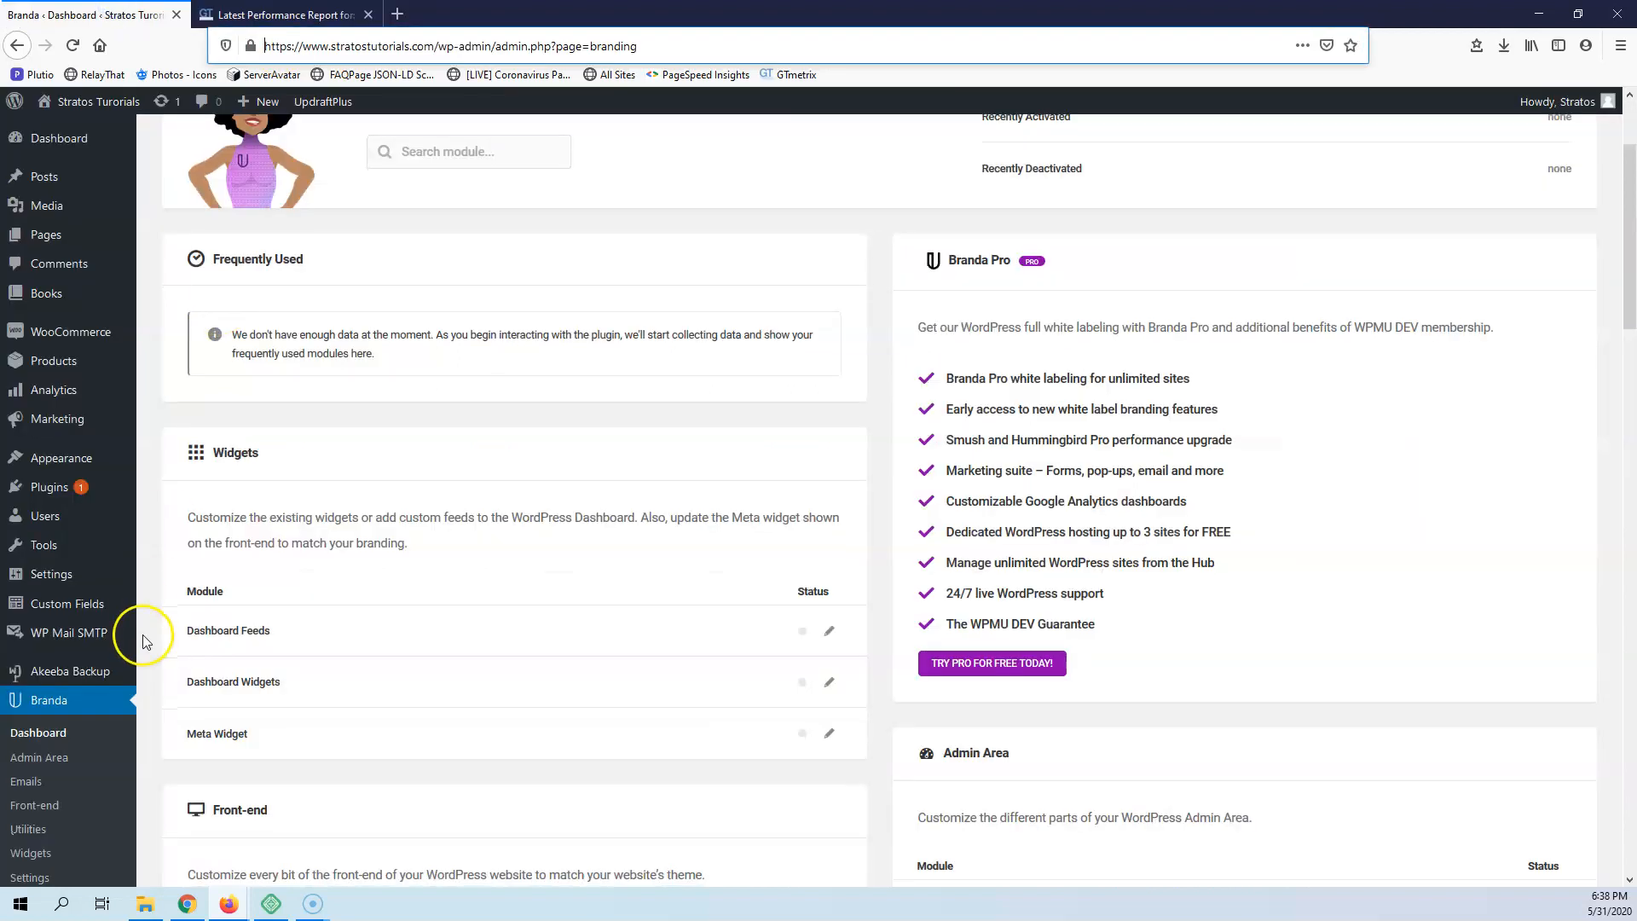
Open Branda's Admin Area settings and activate the Admin Bar module
{"action": "scroll", "coordinate": [68, 554], "scroll_direction": "down", "scroll_amount": 3}
{"action": "left_click", "coordinate": [49, 503]}
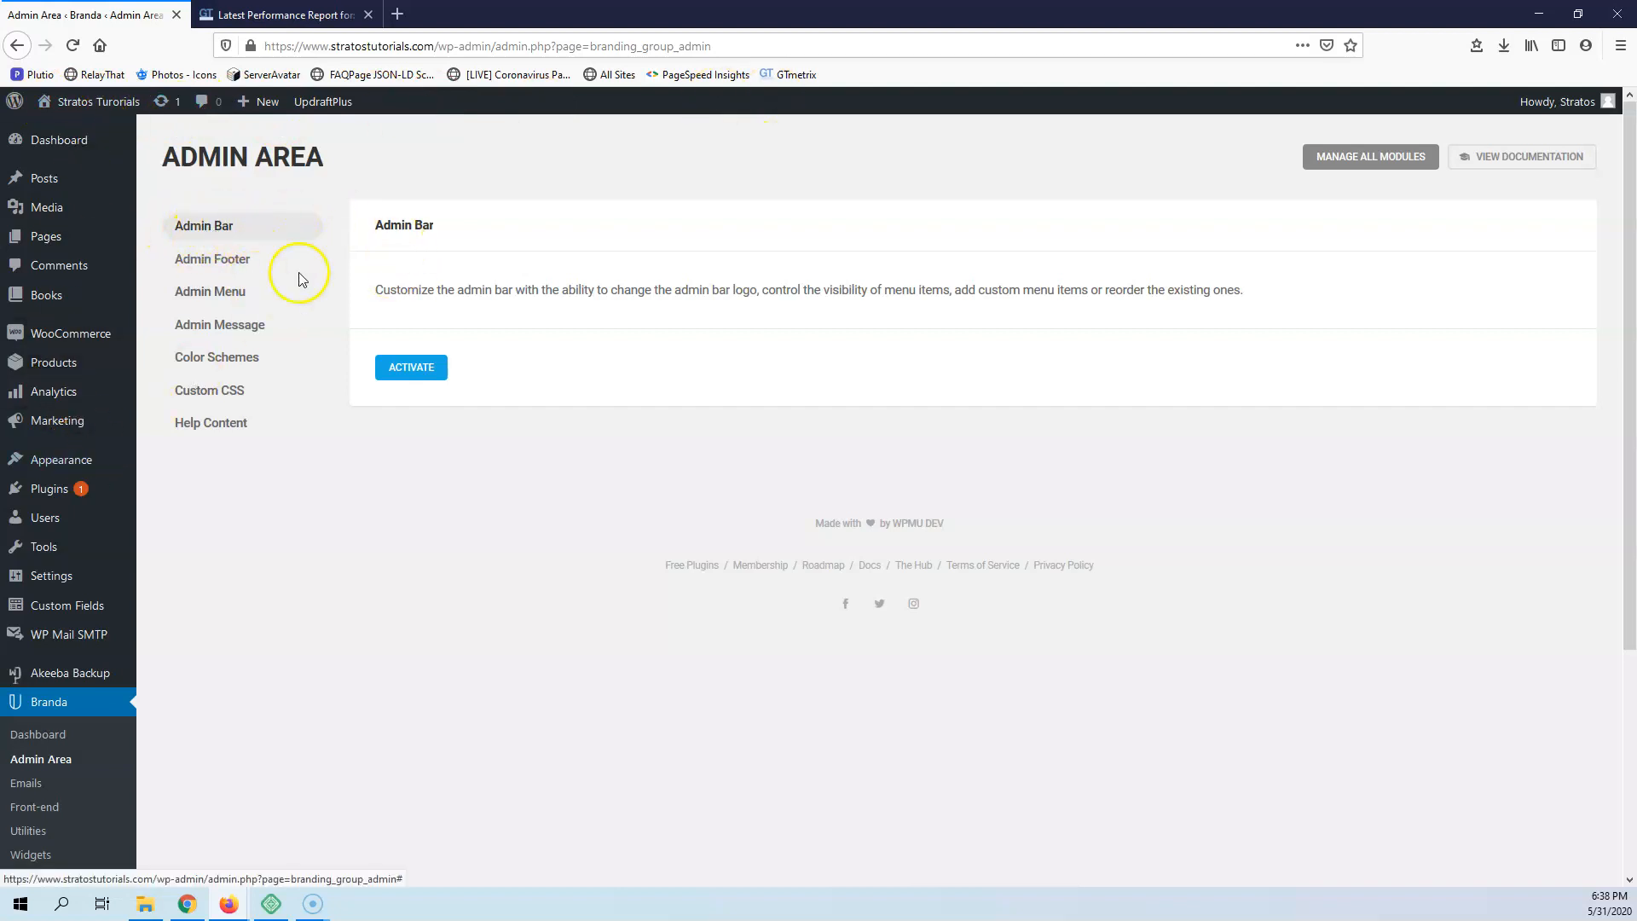
{"action": "left_click", "coordinate": [403, 375]}
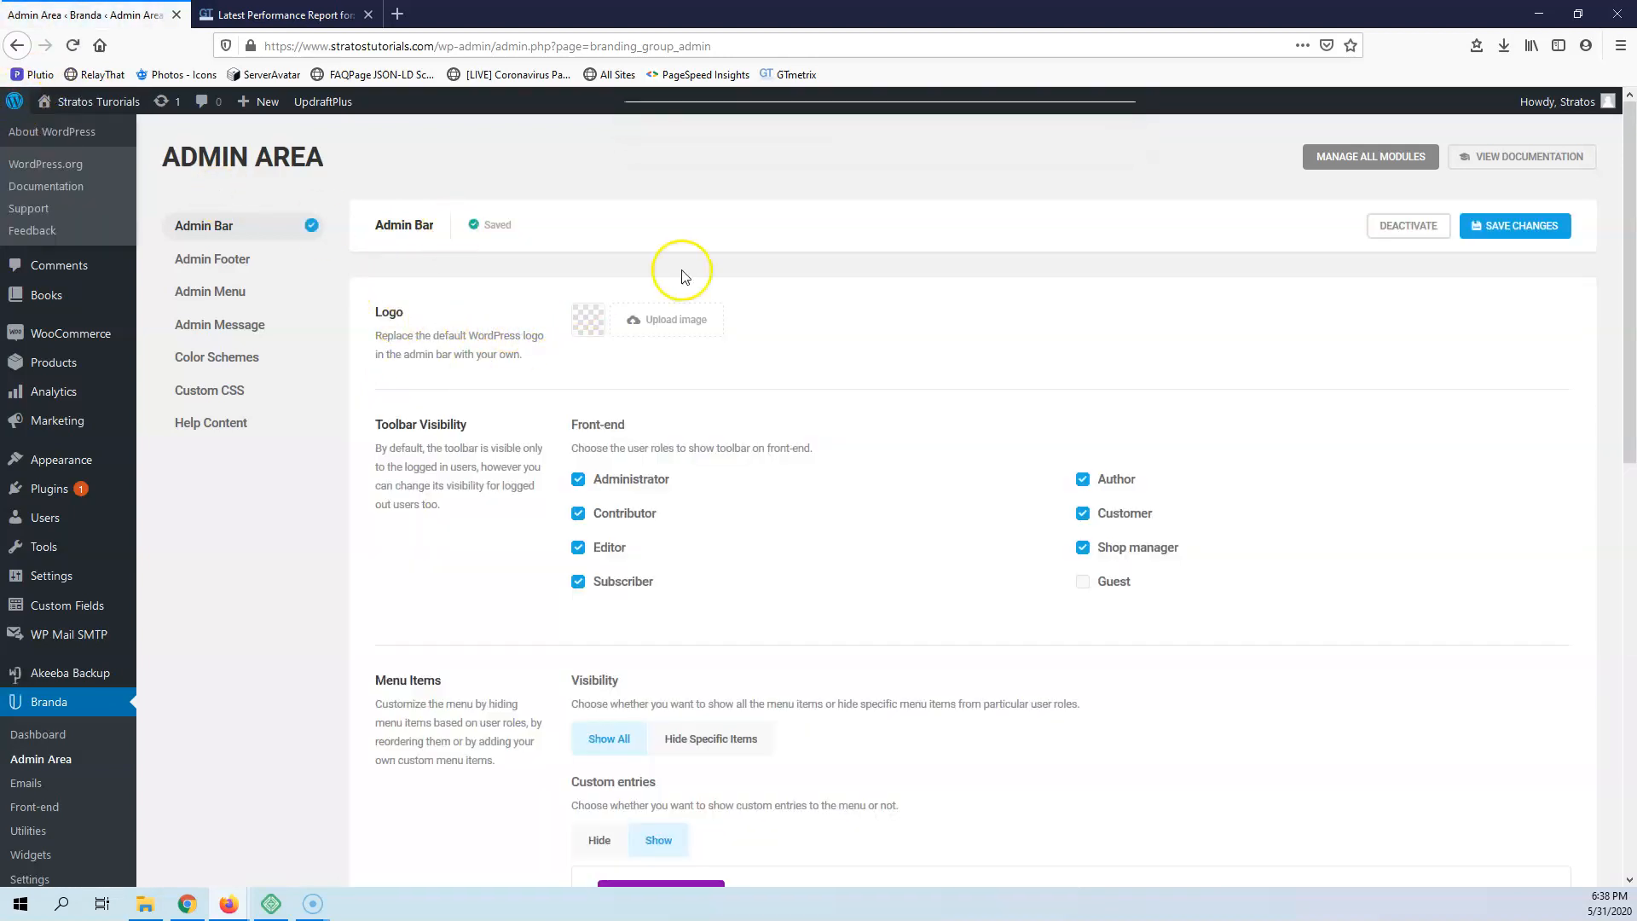
Set pancake-vegan.jpg from the media library as the admin bar logo and save the changes
{"action": "left_click", "coordinate": [595, 325]}
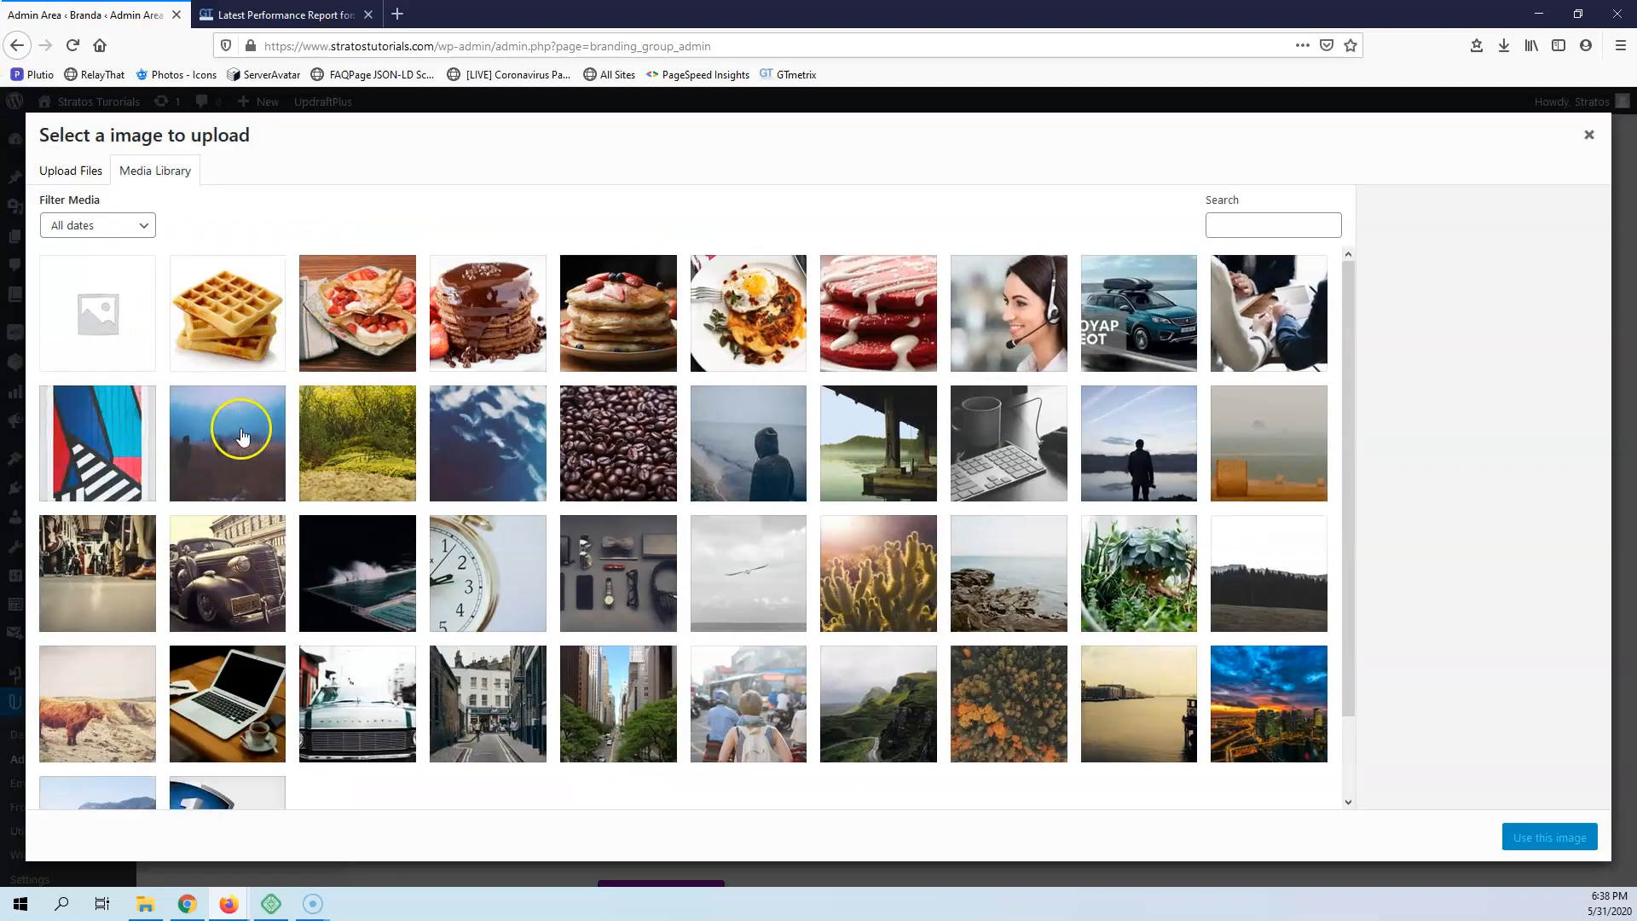
{"action": "left_click", "coordinate": [585, 325]}
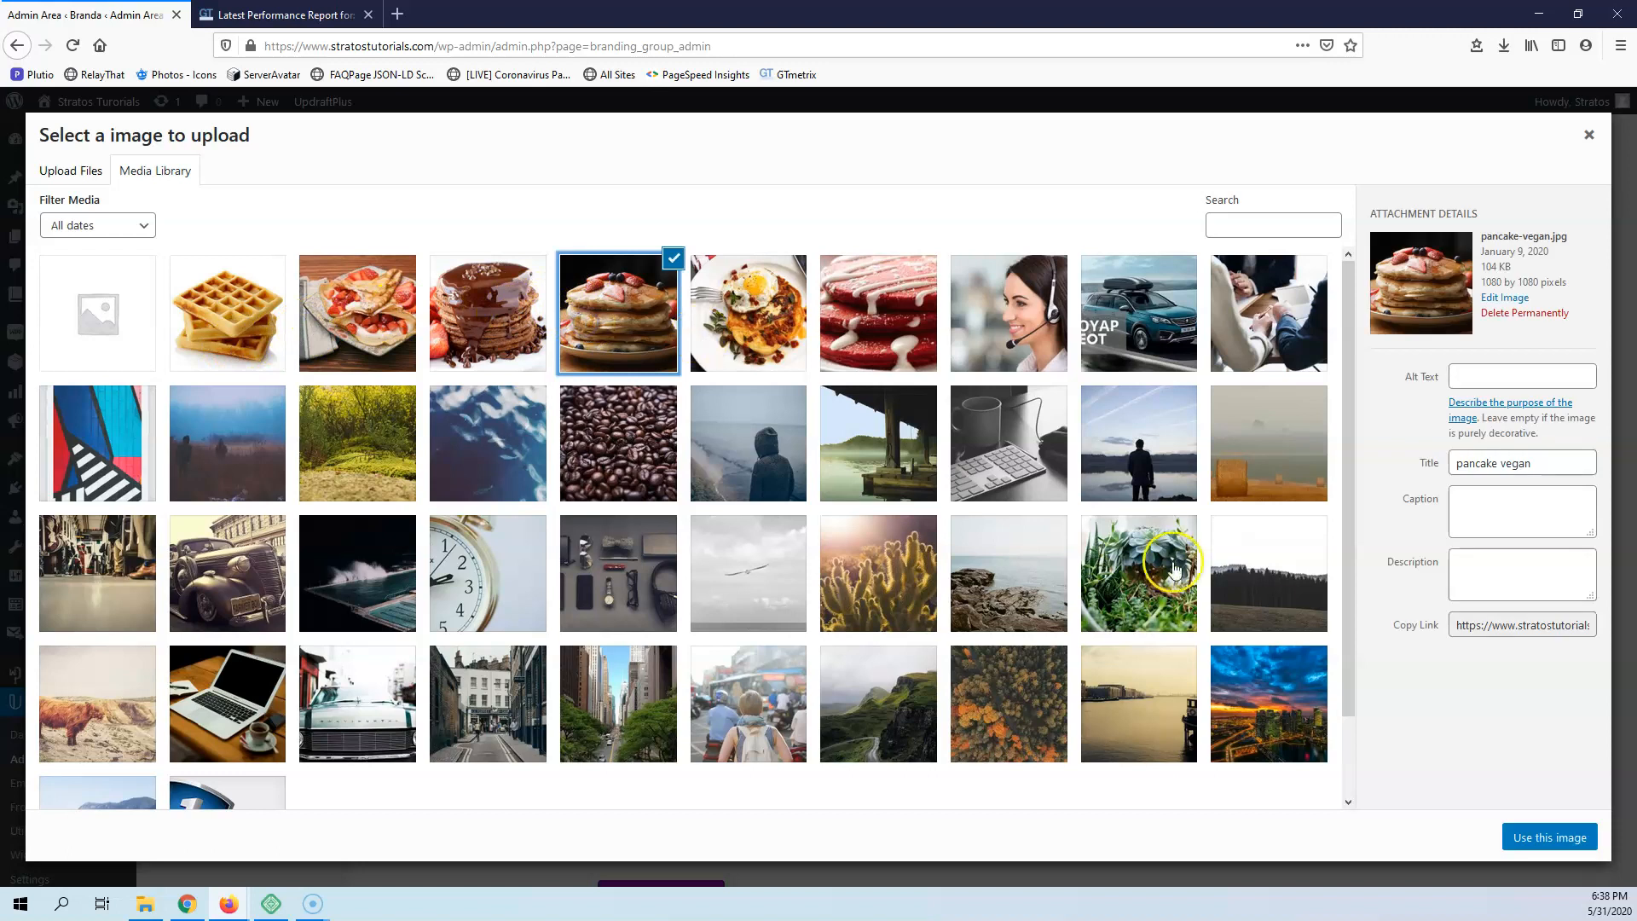
{"action": "left_click", "coordinate": [1563, 833]}
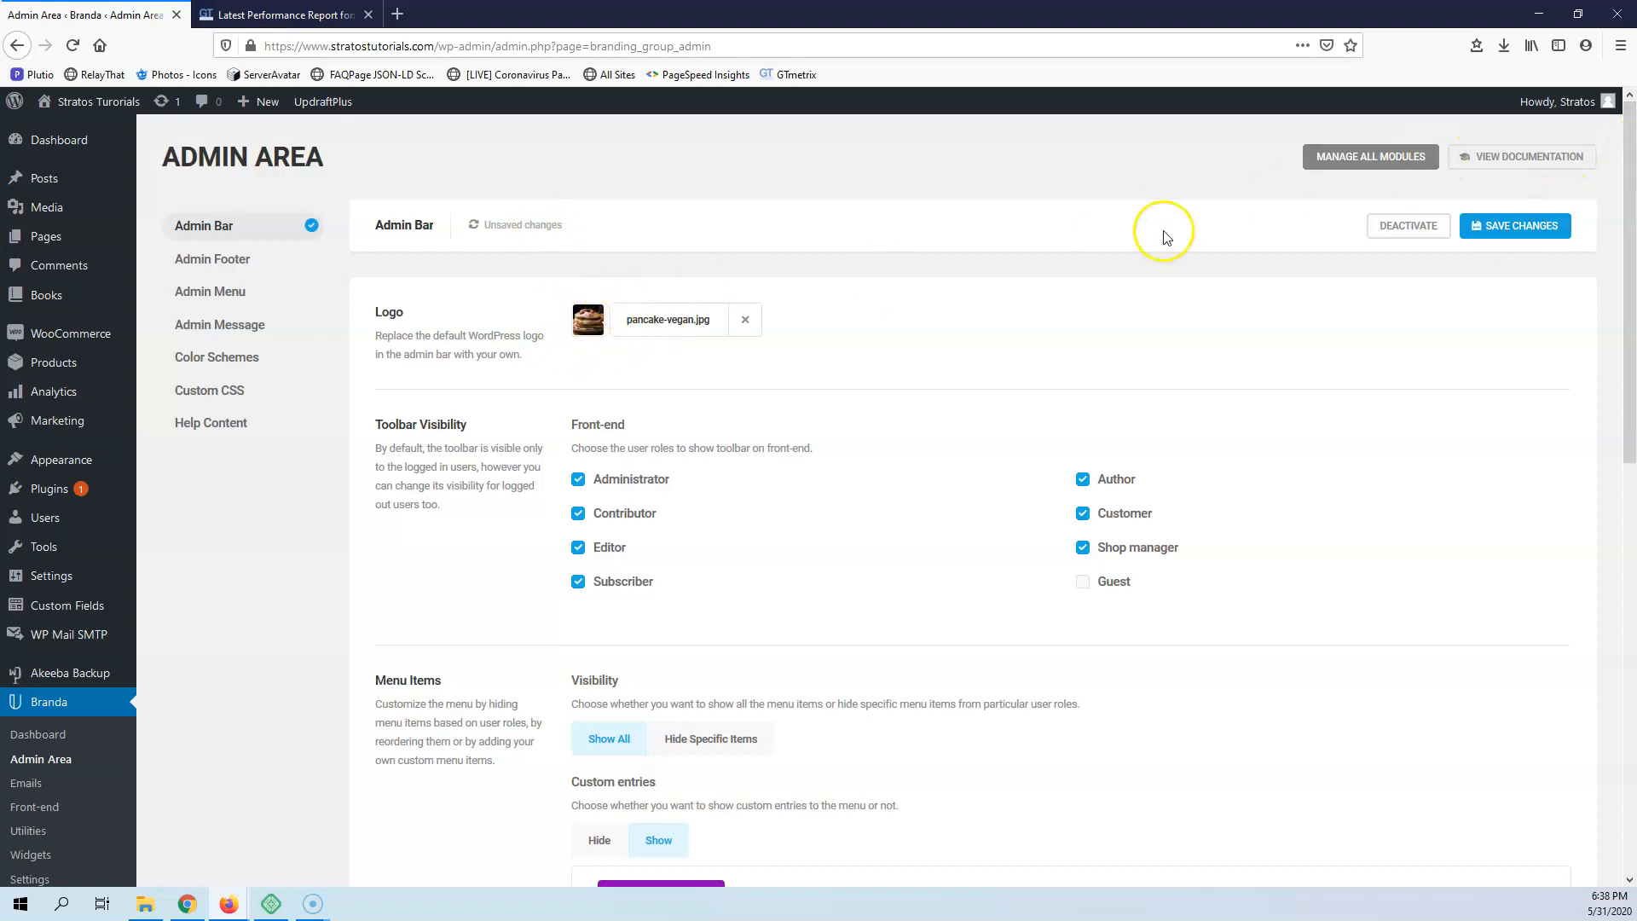
{"action": "left_click", "coordinate": [1532, 243]}
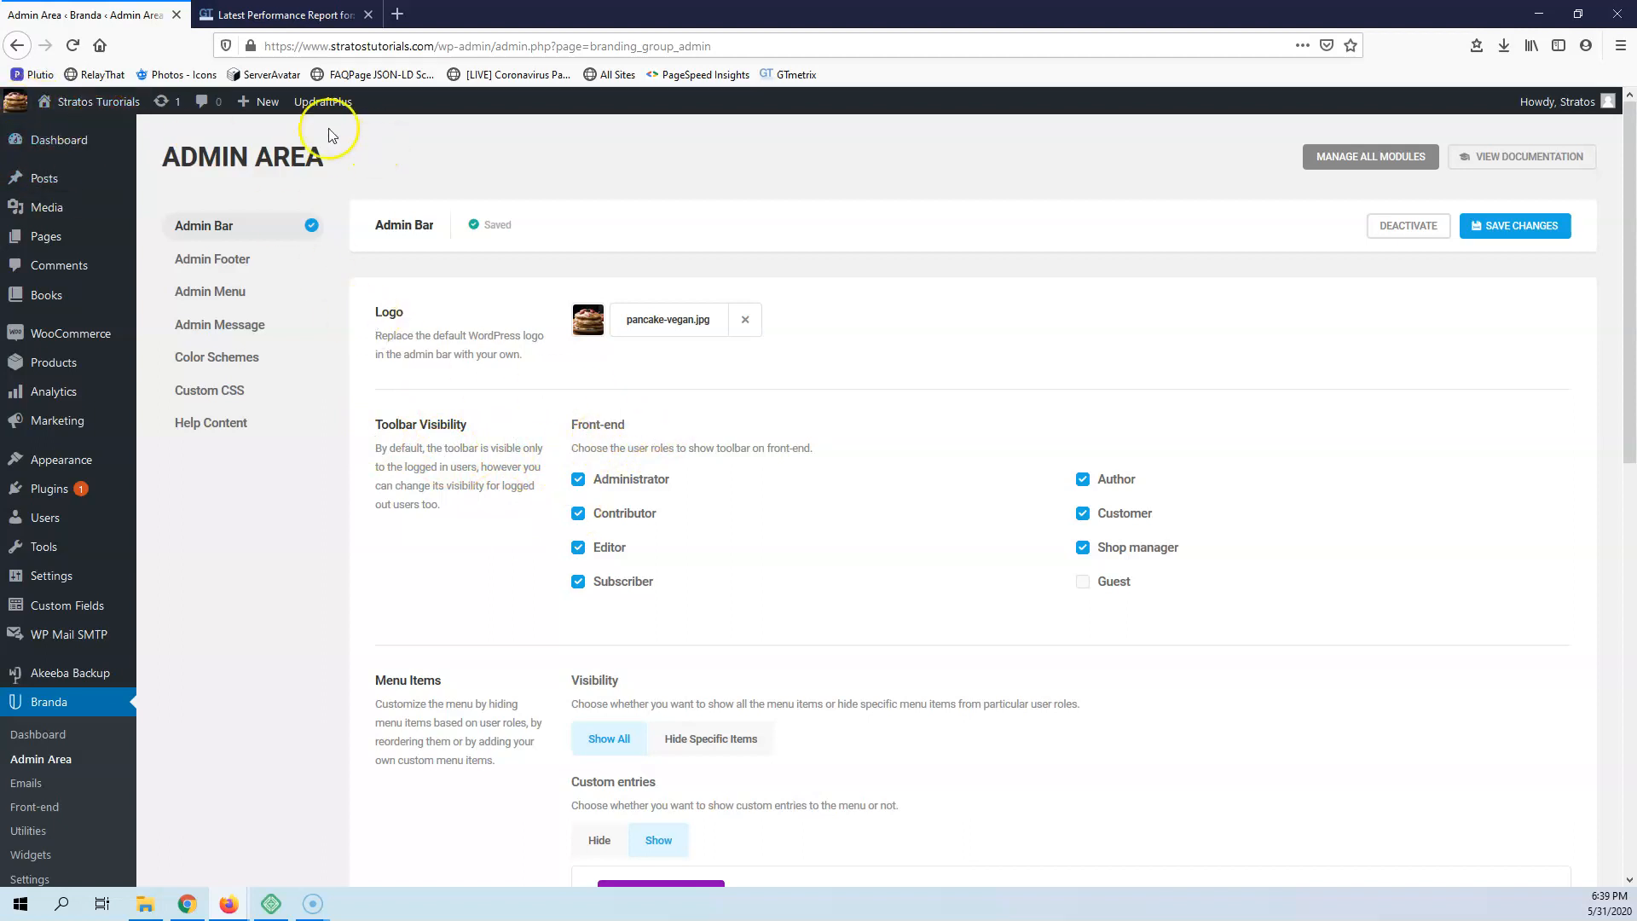
Set the admin bar's custom entries to Hide and save the changes
{"action": "scroll", "coordinate": [594, 529], "scroll_direction": "down", "scroll_amount": 3}
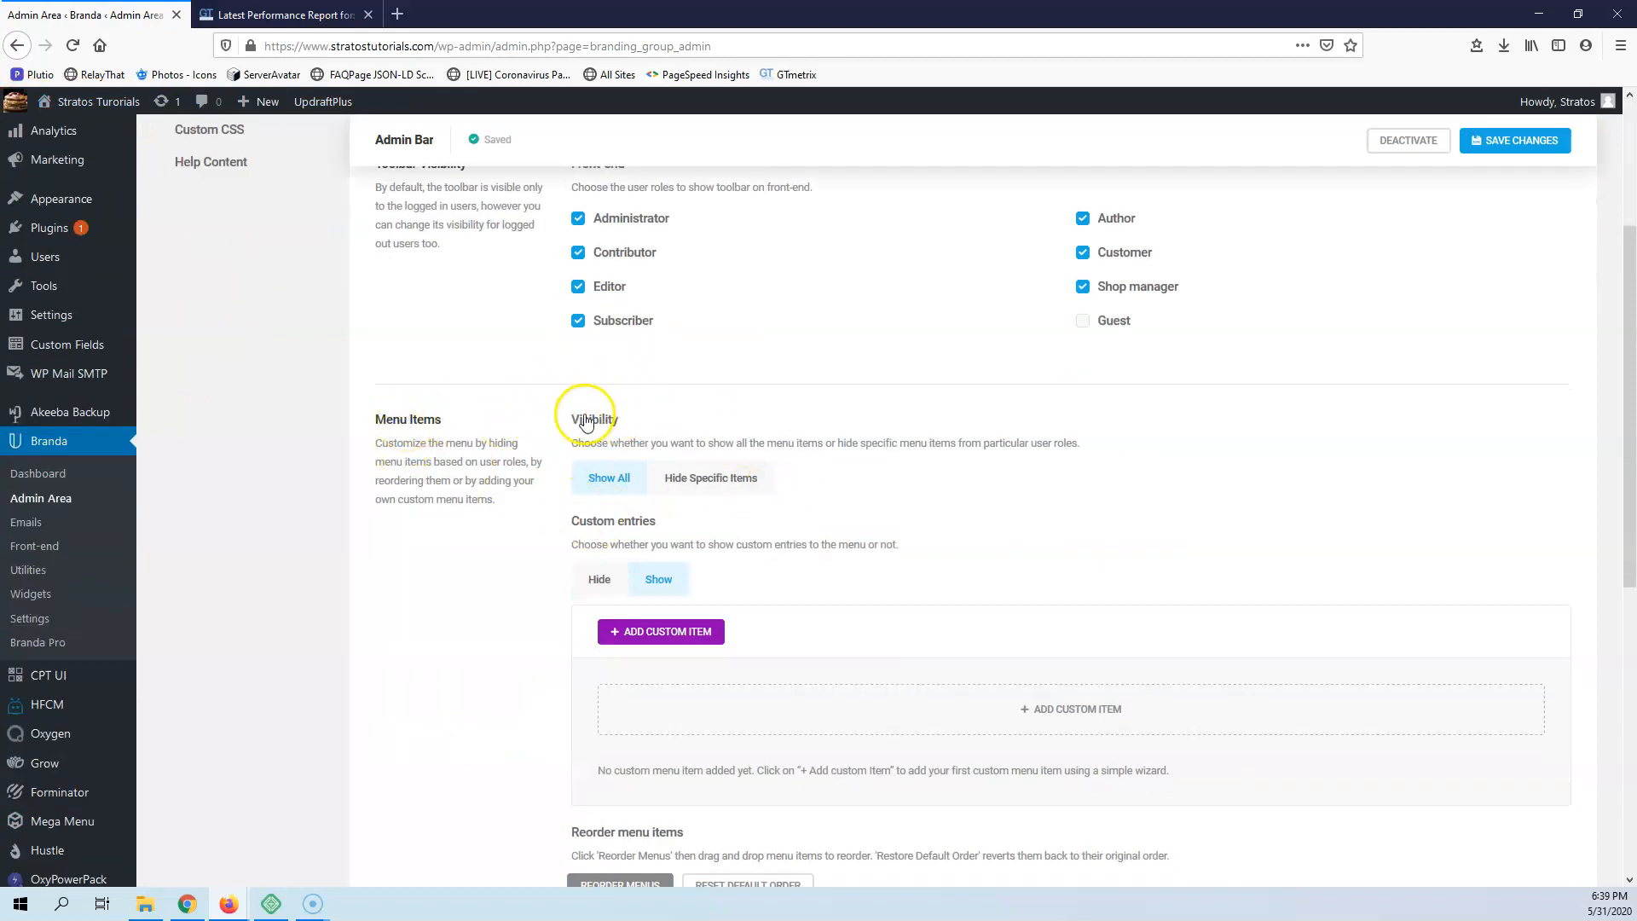
{"action": "scroll", "coordinate": [586, 423], "scroll_direction": "up", "scroll_amount": 3}
{"action": "scroll", "coordinate": [687, 335], "scroll_direction": "down", "scroll_amount": 4}
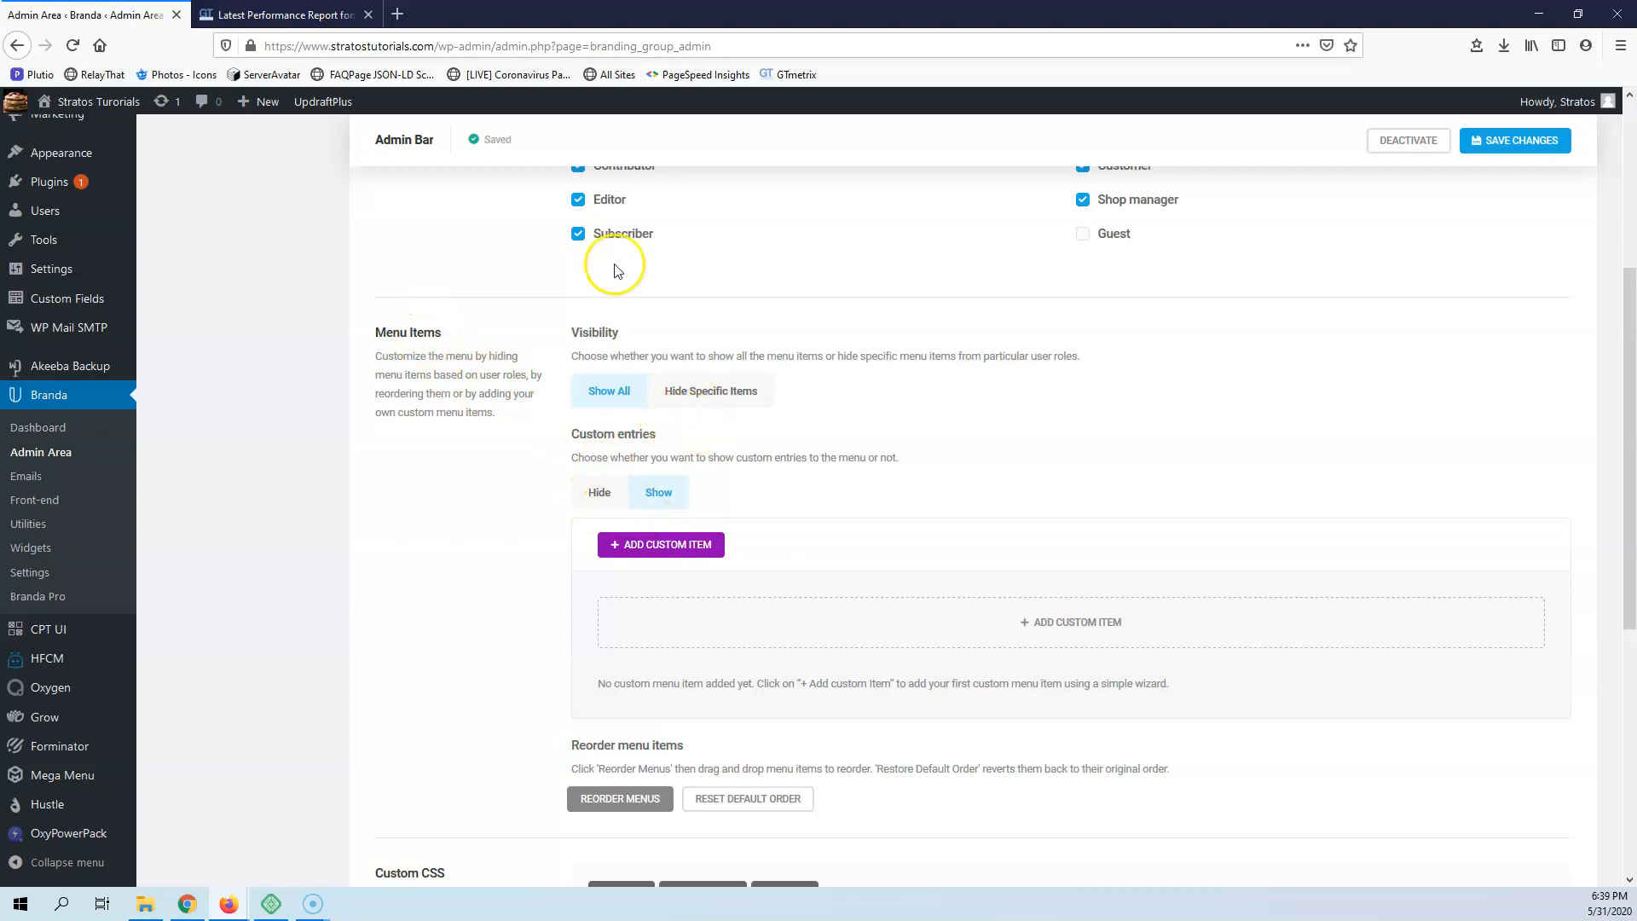
{"action": "scroll", "coordinate": [673, 324], "scroll_direction": "down", "scroll_amount": 3}
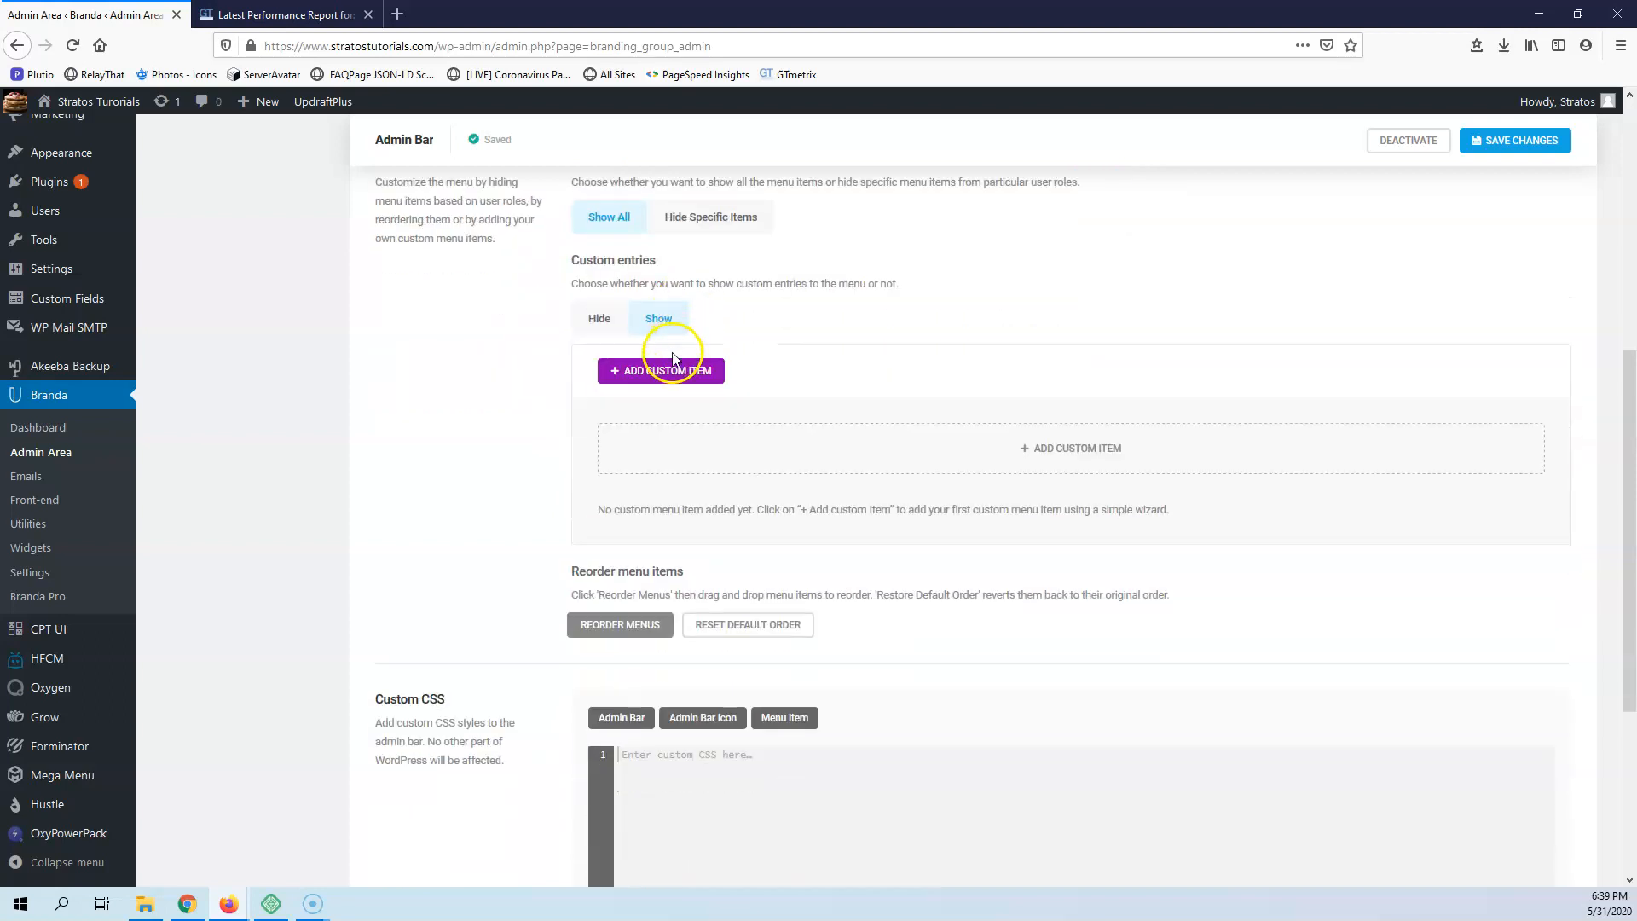
{"action": "scroll", "coordinate": [673, 356], "scroll_direction": "up", "scroll_amount": 3}
{"action": "left_click", "coordinate": [601, 494]}
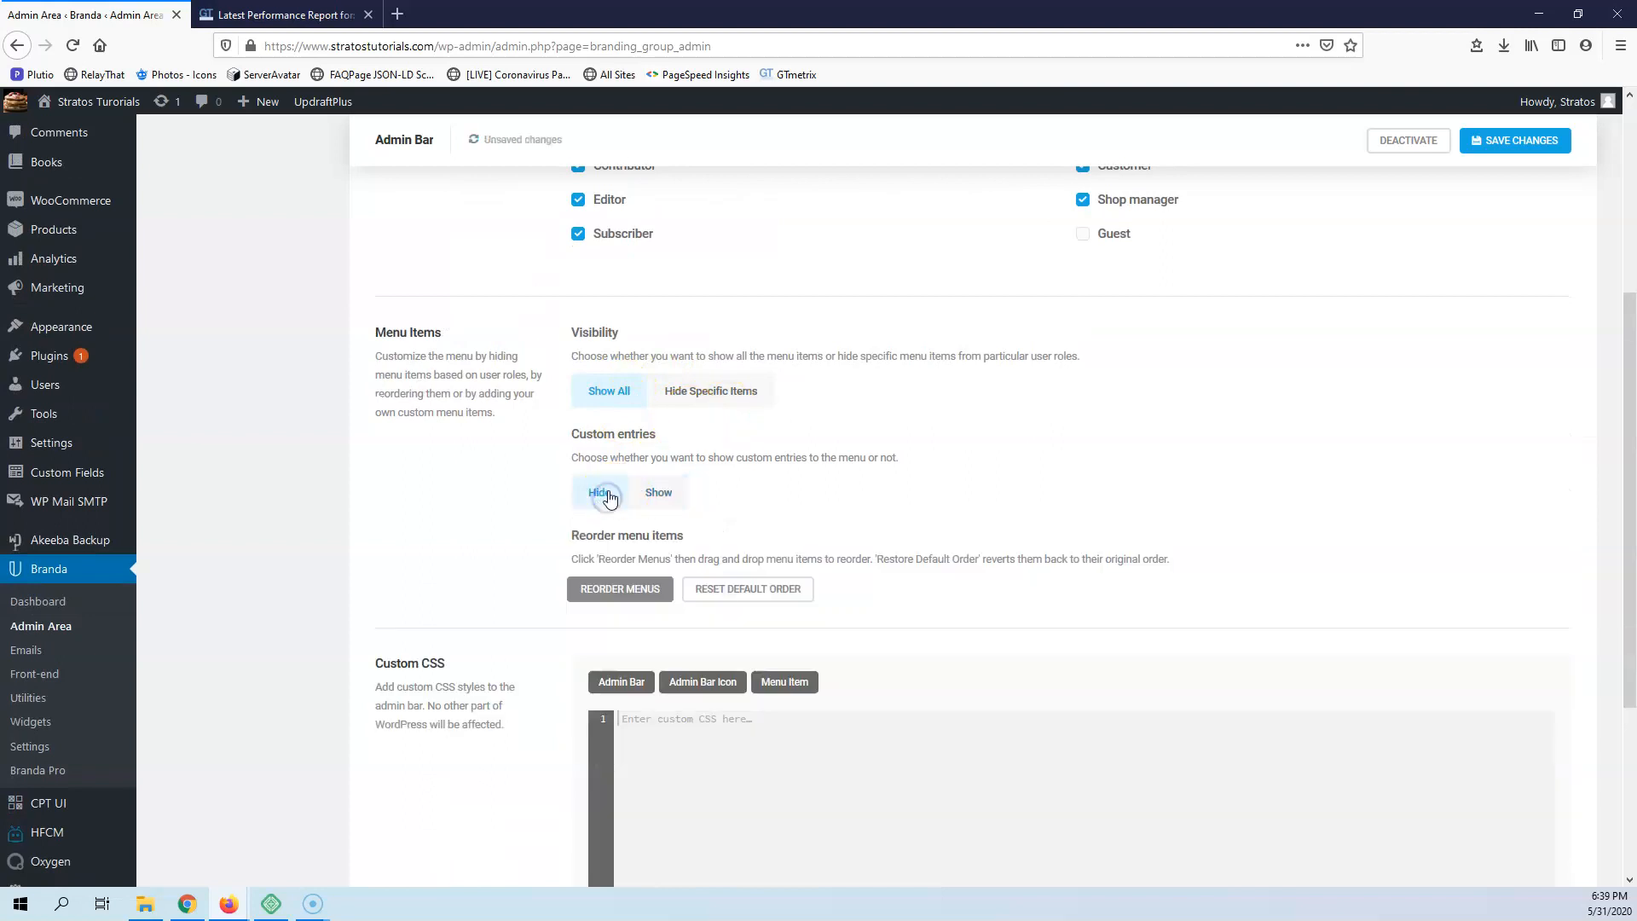
{"action": "left_click", "coordinate": [1522, 150]}
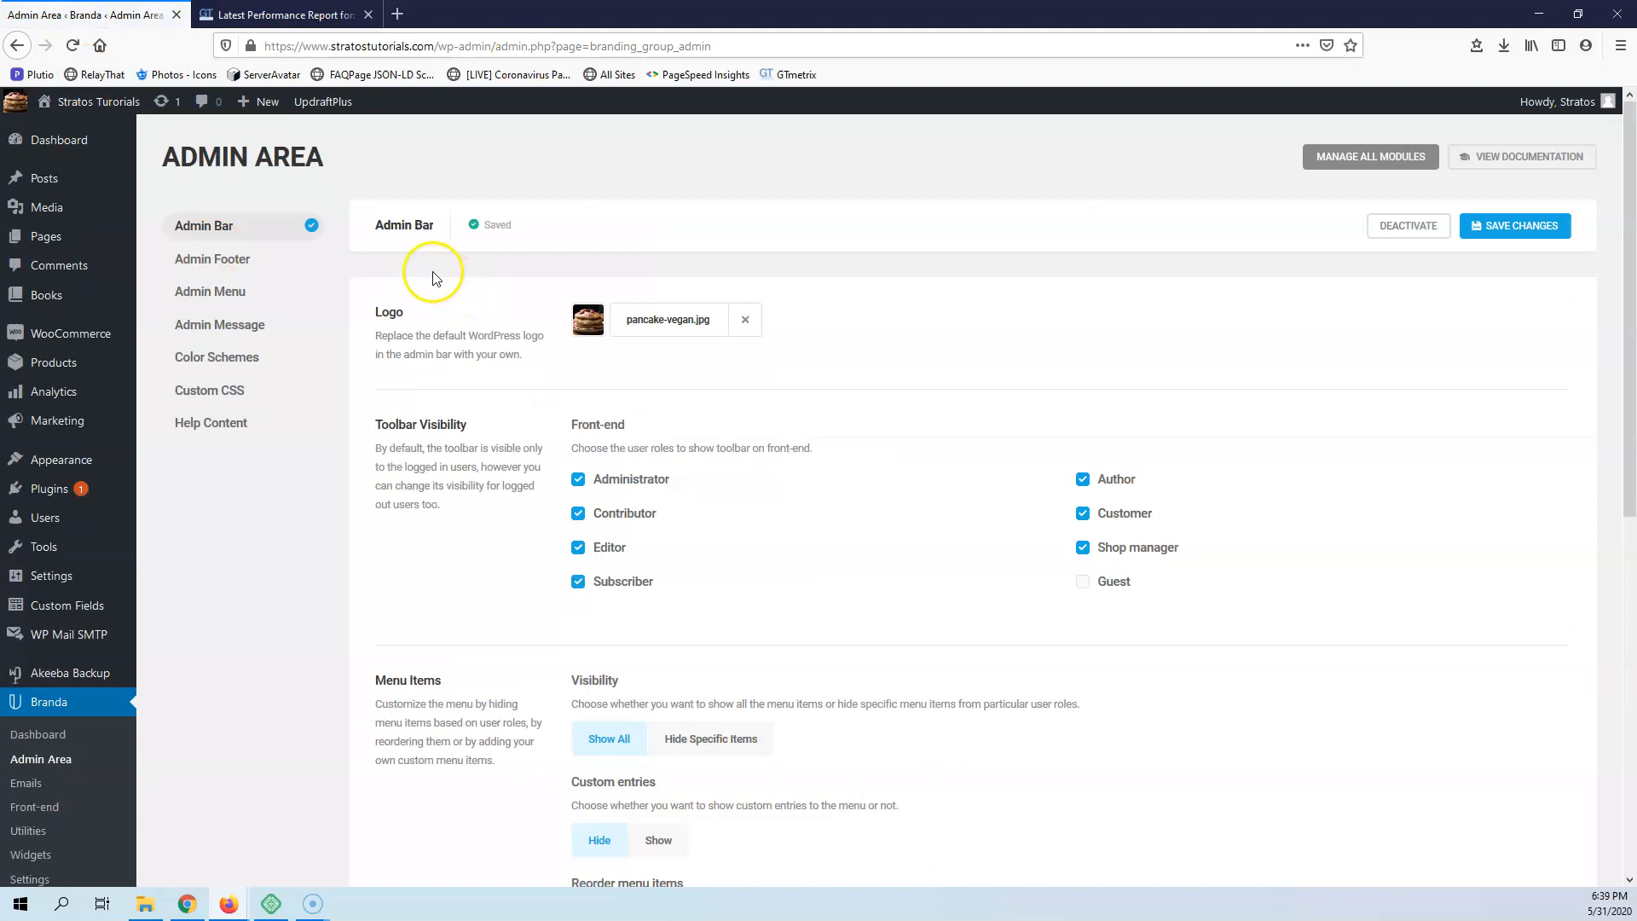
Set the menu items' visibility to Hide Specific Items, choose Updates and Comments as the hidden items, and save
{"action": "scroll", "coordinate": [568, 542], "scroll_direction": "down", "scroll_amount": 3}
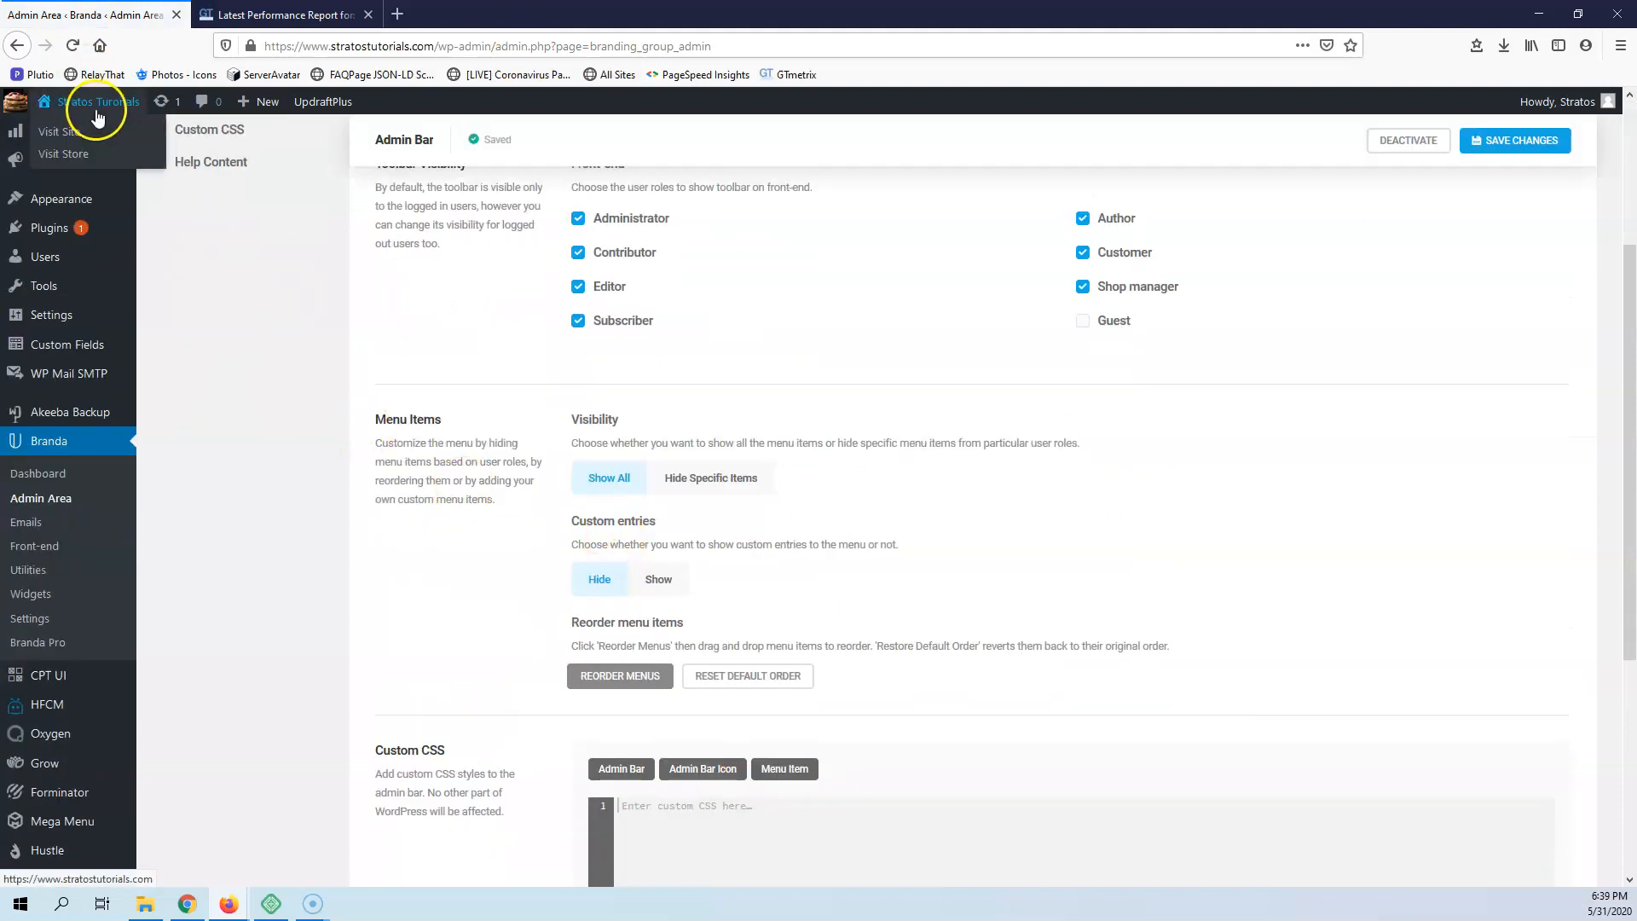
{"action": "mouse_move", "coordinate": [203, 916]}
{"action": "left_click", "coordinate": [711, 479]}
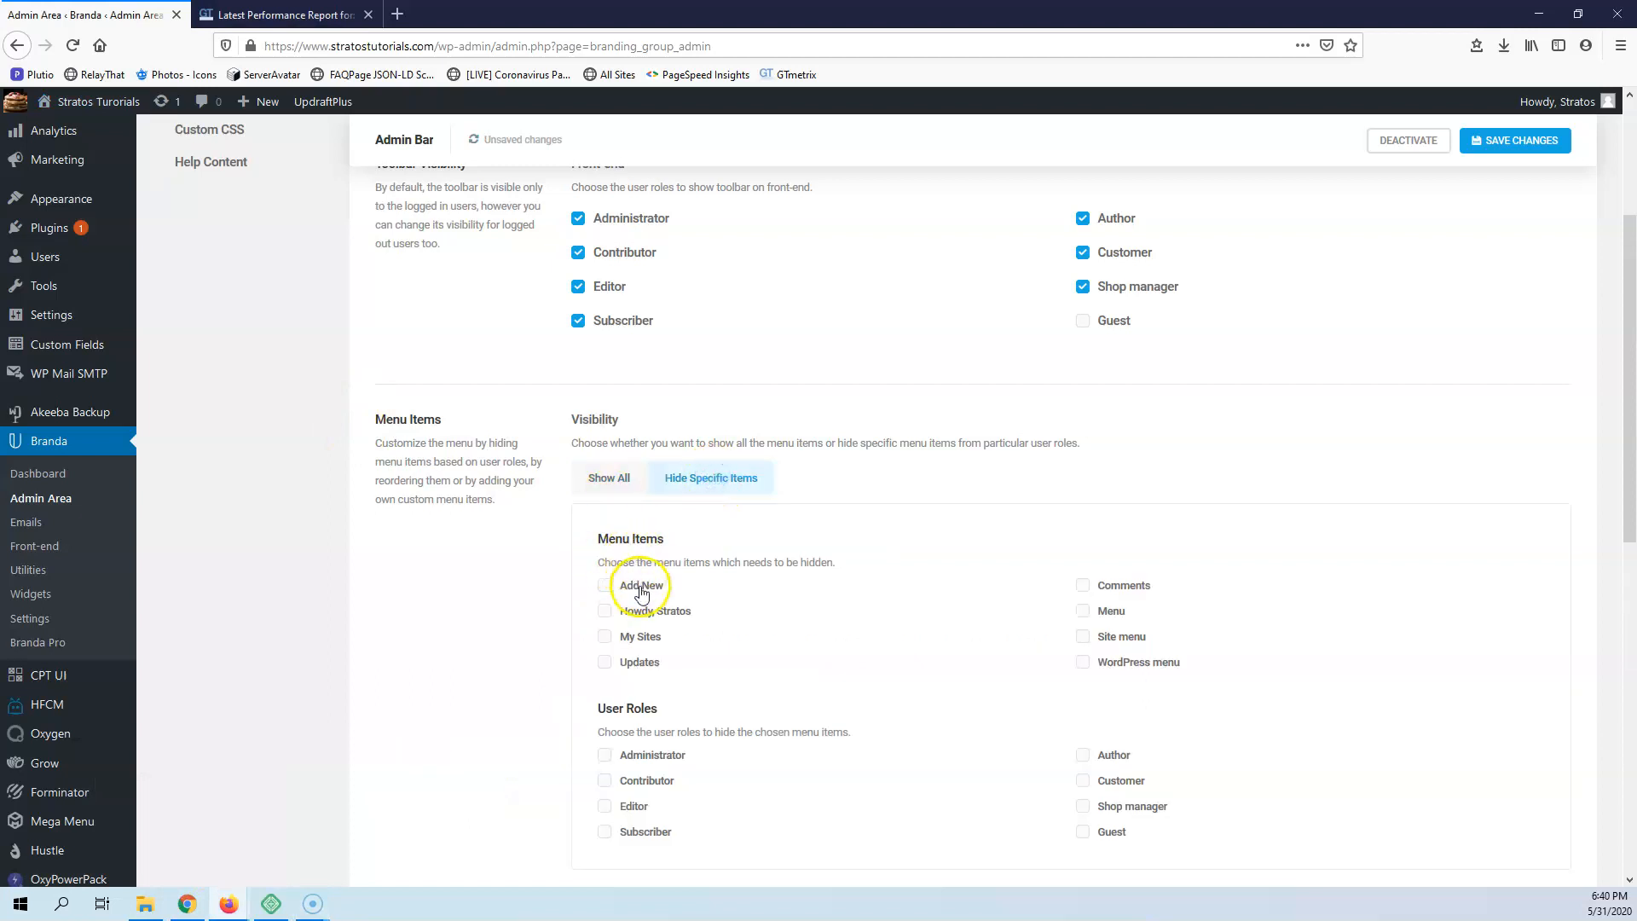
{"action": "mouse_move", "coordinate": [253, 104]}
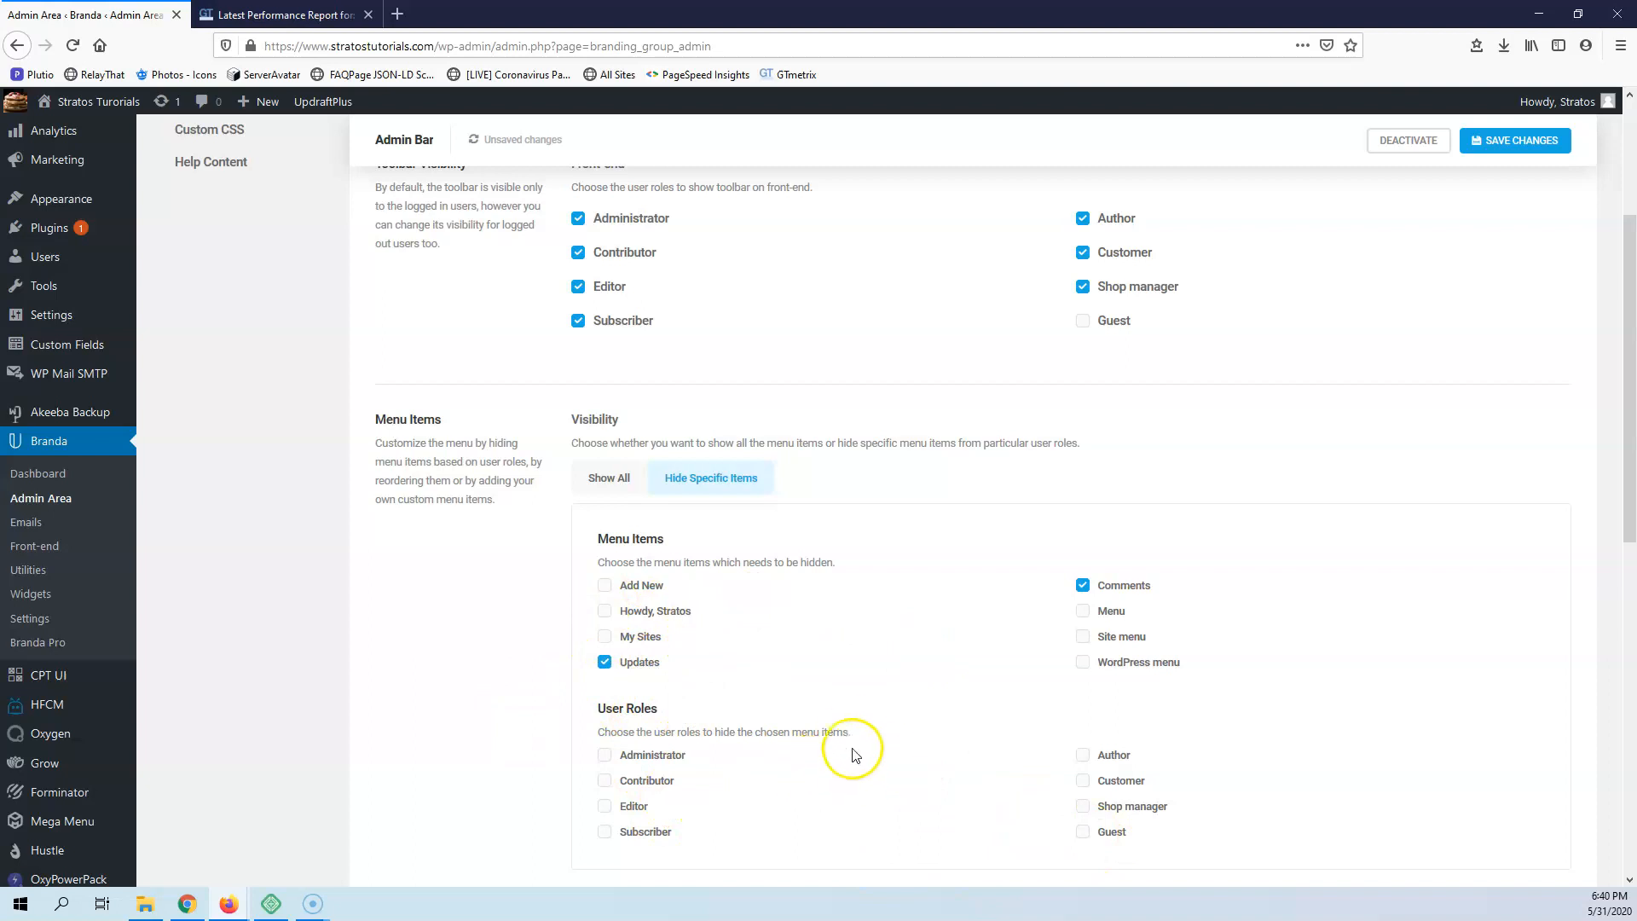
{"action": "scroll", "coordinate": [847, 730], "scroll_direction": "down", "scroll_amount": 3}
{"action": "scroll", "coordinate": [555, 628], "scroll_direction": "up", "scroll_amount": 2}
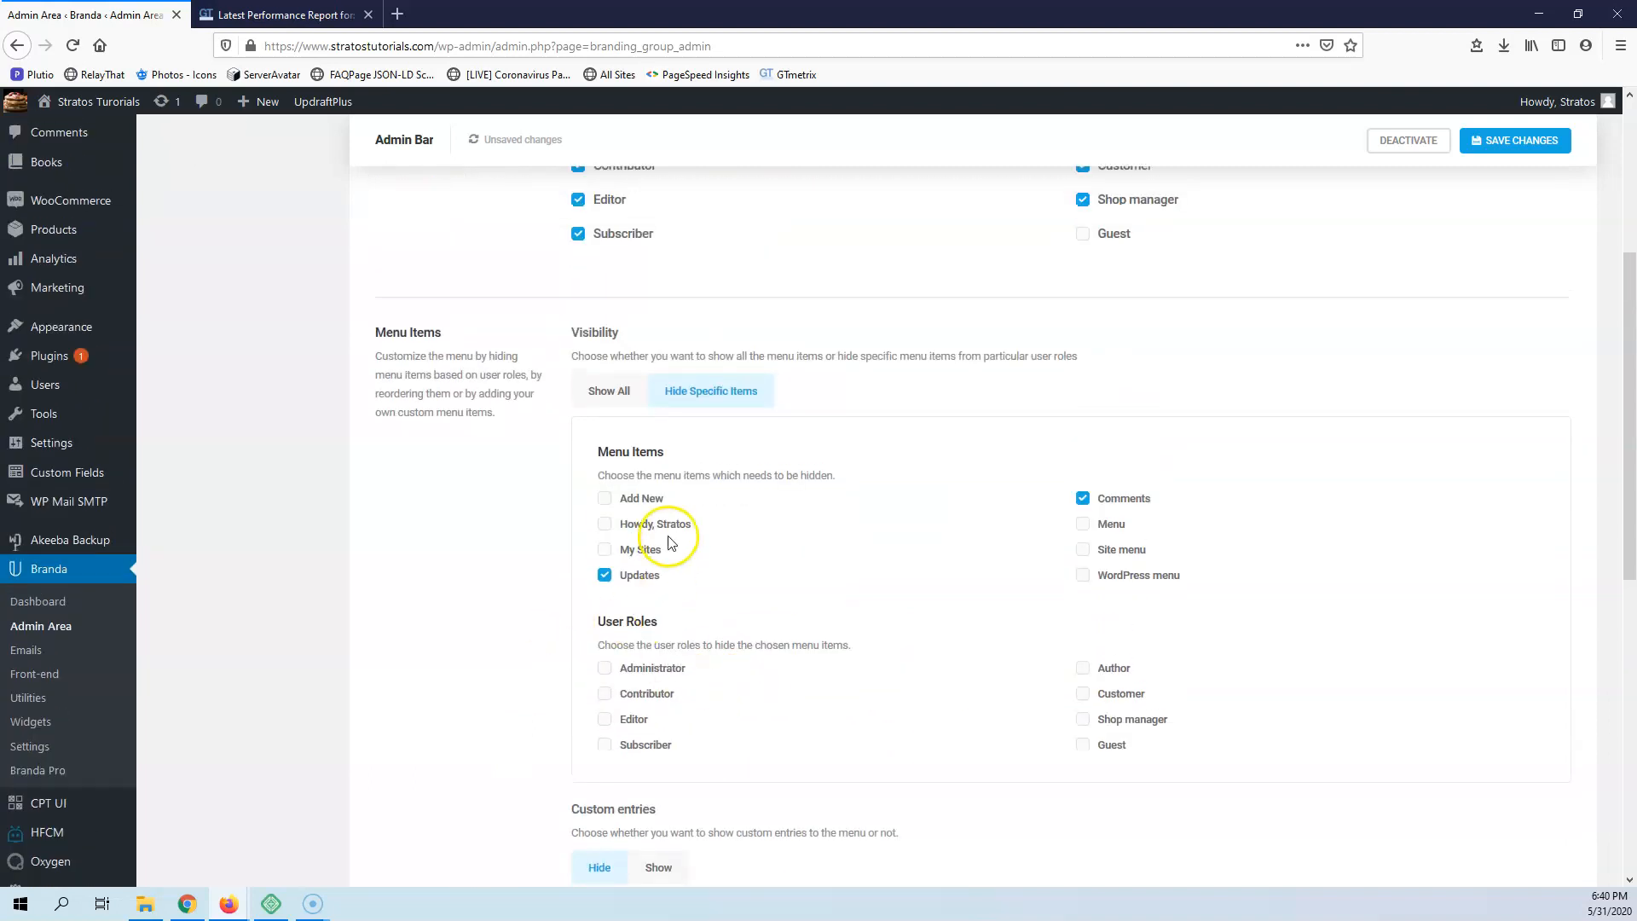
{"action": "left_click", "coordinate": [1493, 141]}
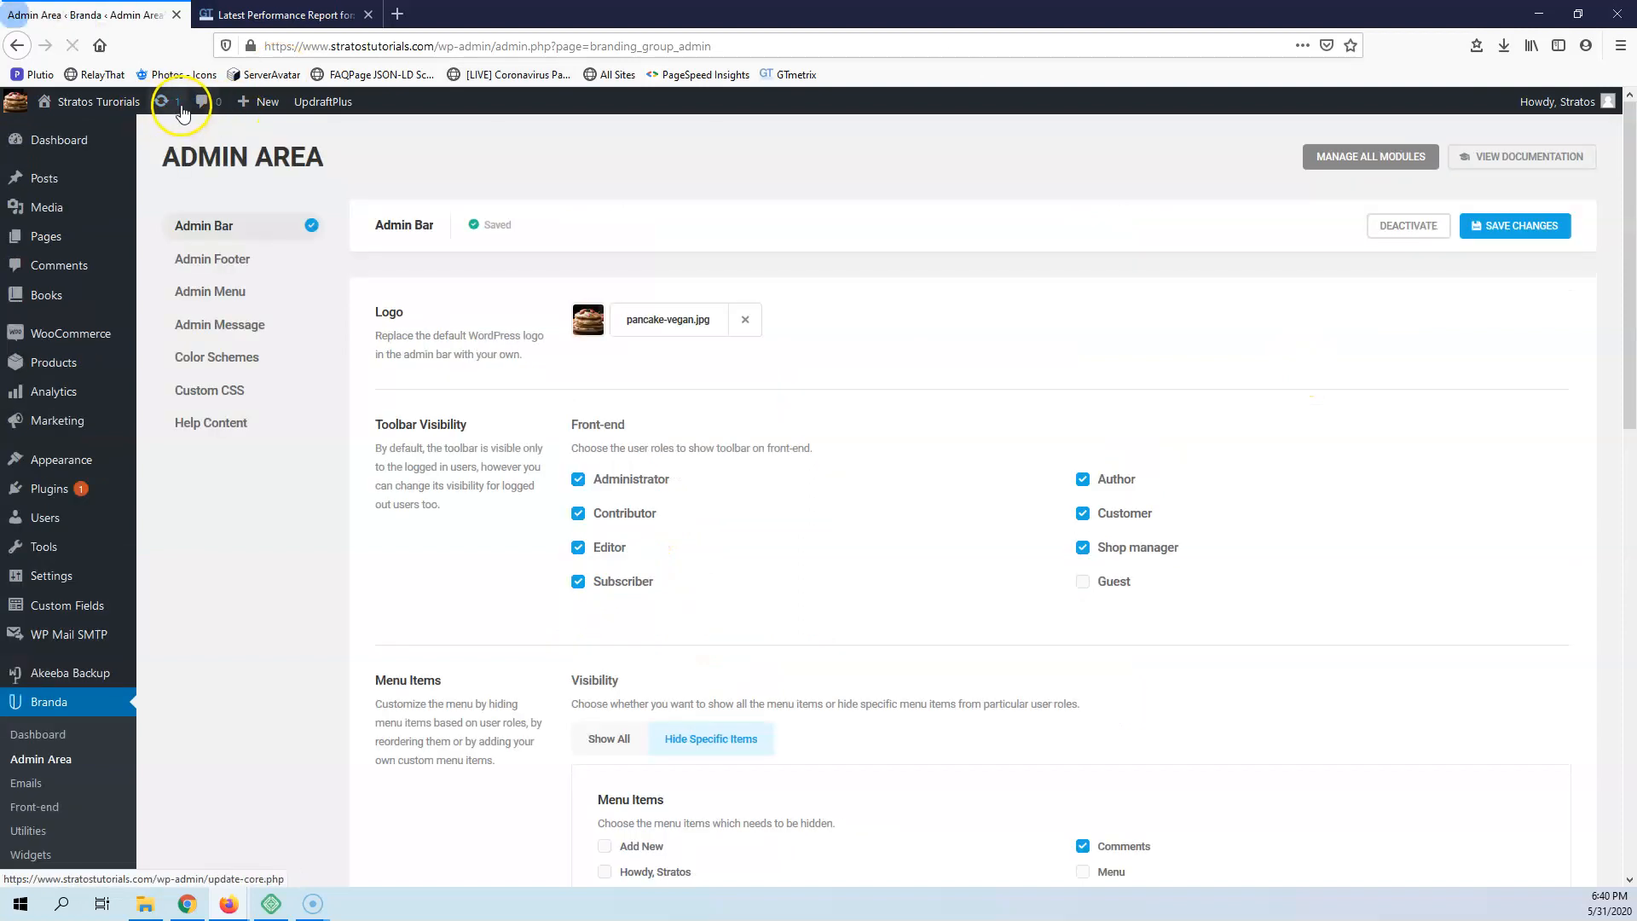
Apply the hidden menu items to the Administrator role and save the changes
{"action": "scroll", "coordinate": [554, 460], "scroll_direction": "down", "scroll_amount": 4}
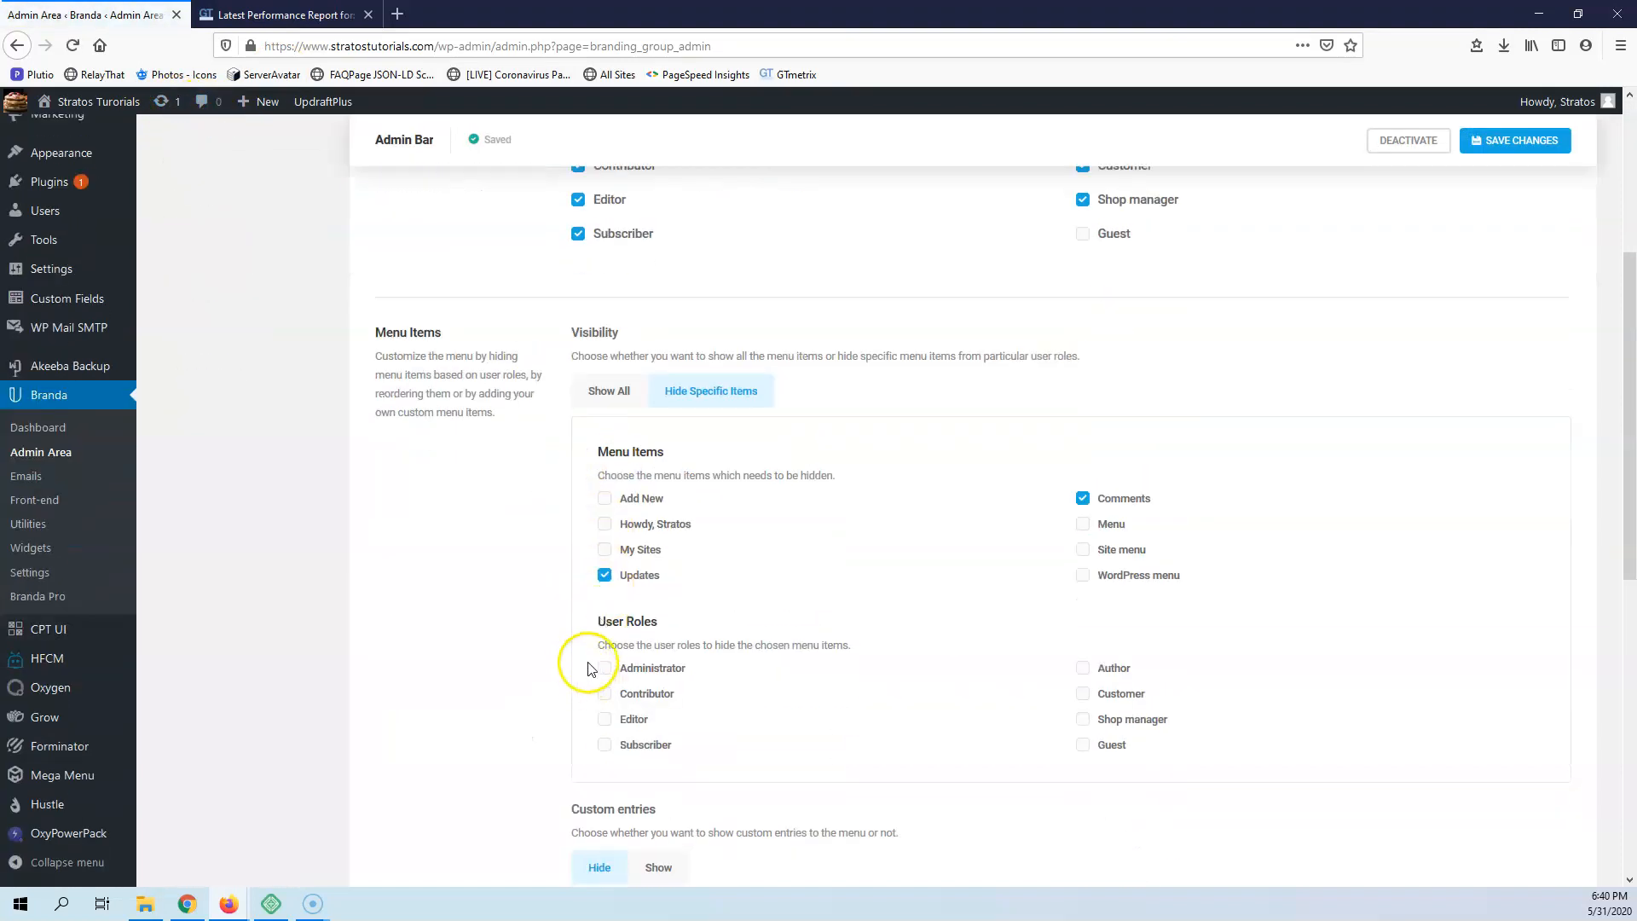
{"action": "left_click", "coordinate": [607, 670]}
{"action": "left_click", "coordinate": [1499, 145]}
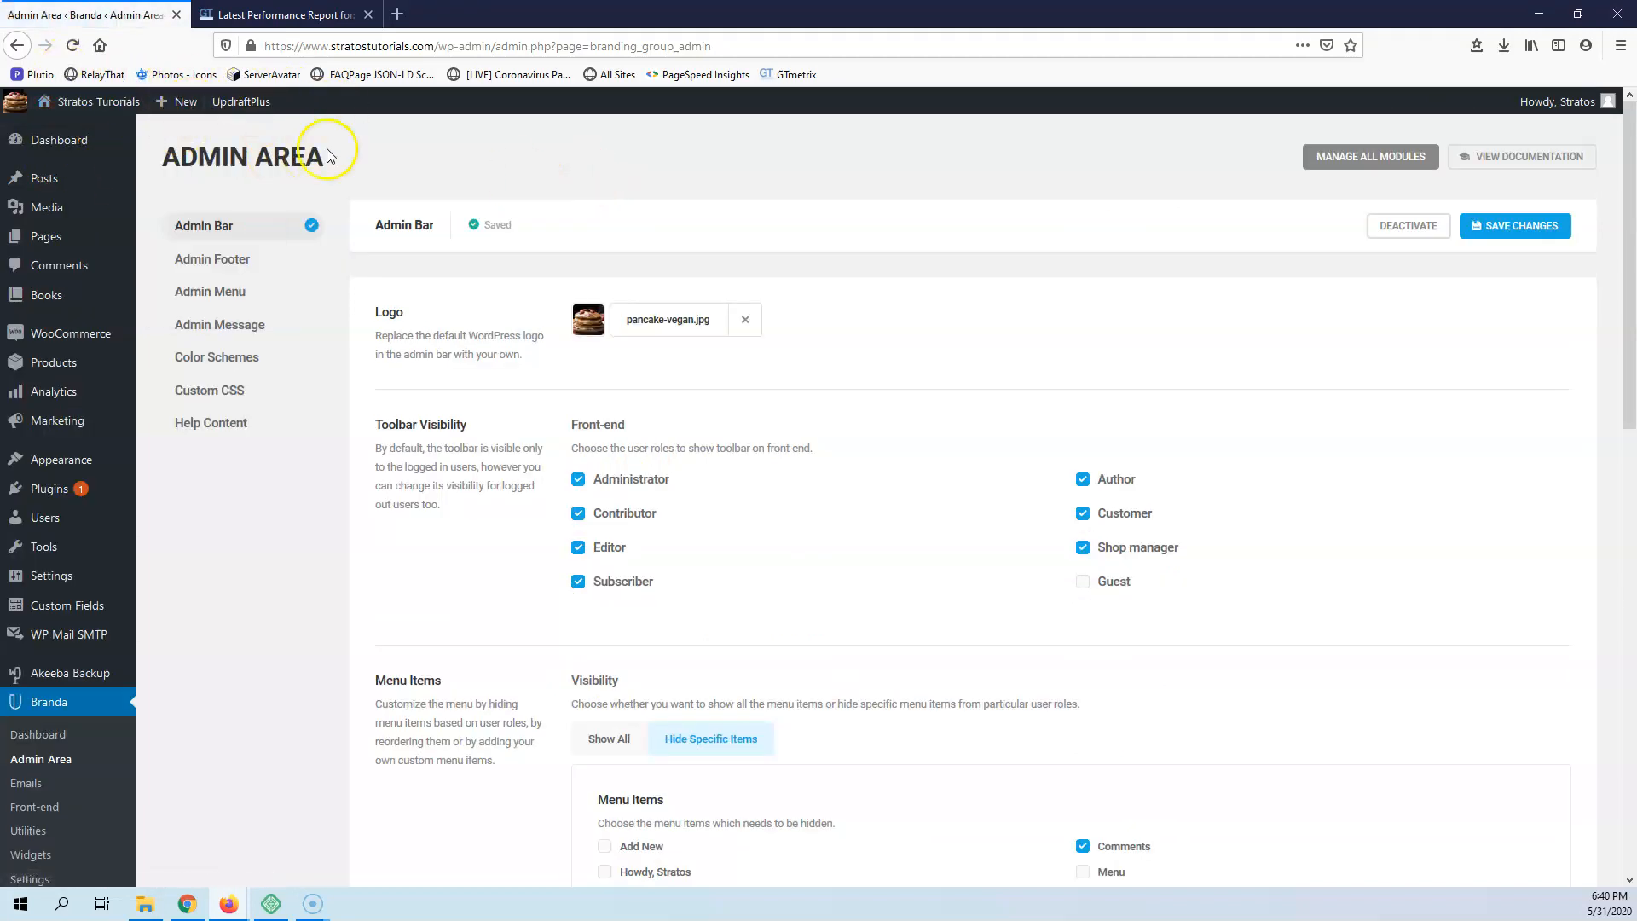
Set custom entries to Show and start a custom menu item titled Book with the paintbrush icon from the Admin Menu set
{"action": "scroll", "coordinate": [384, 477], "scroll_direction": "down", "scroll_amount": 5}
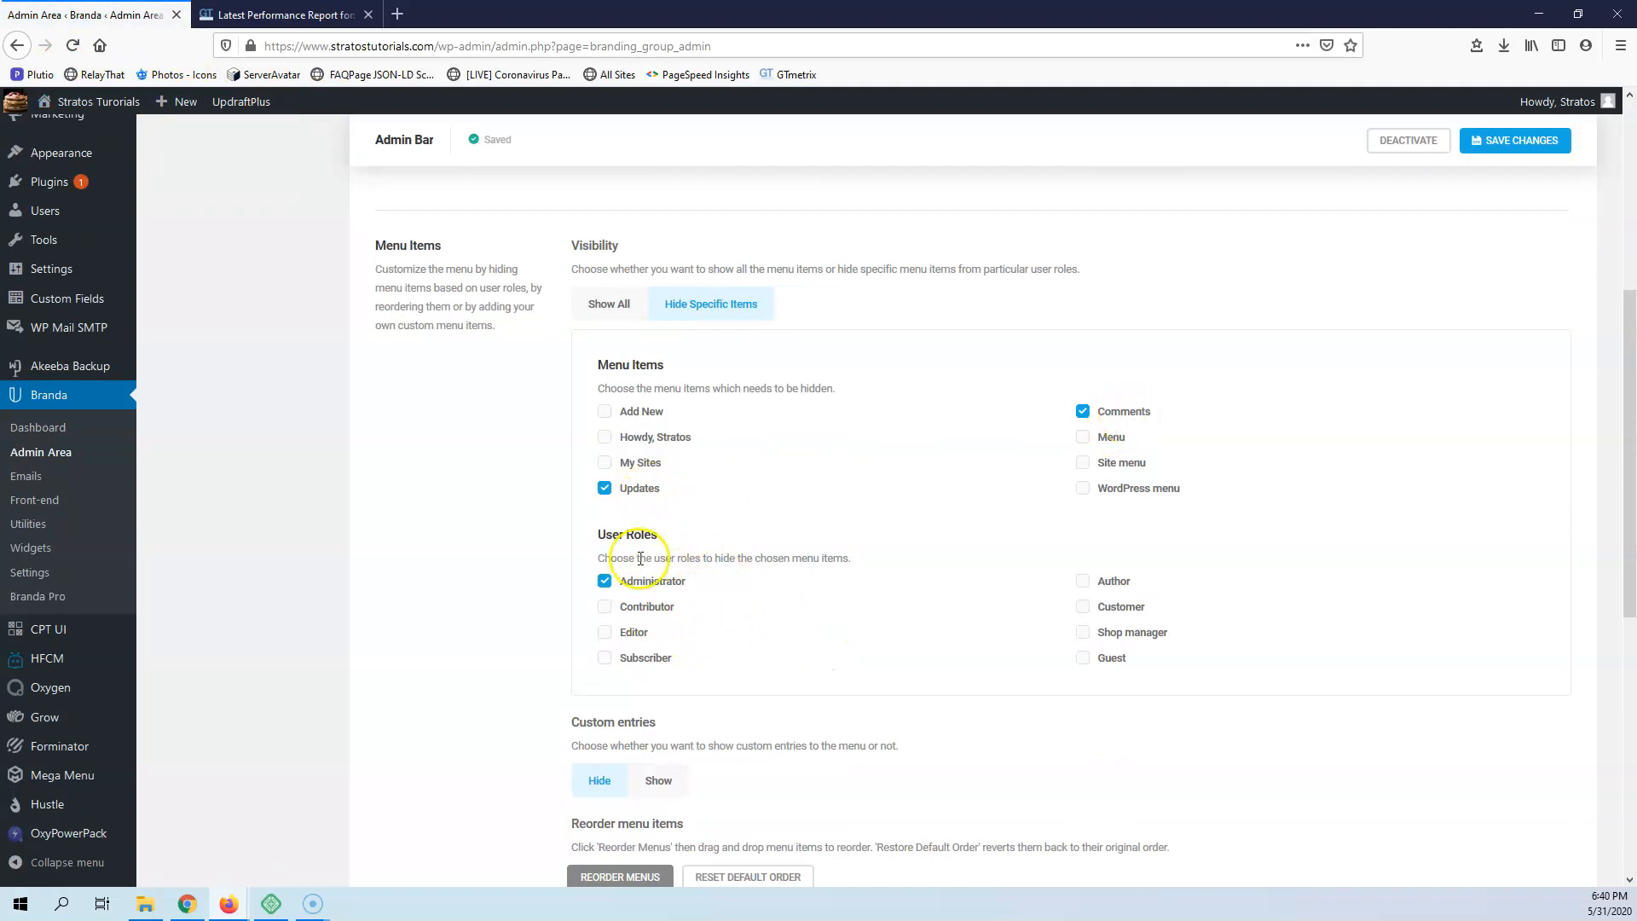
{"action": "scroll", "coordinate": [639, 554], "scroll_direction": "up", "scroll_amount": 2}
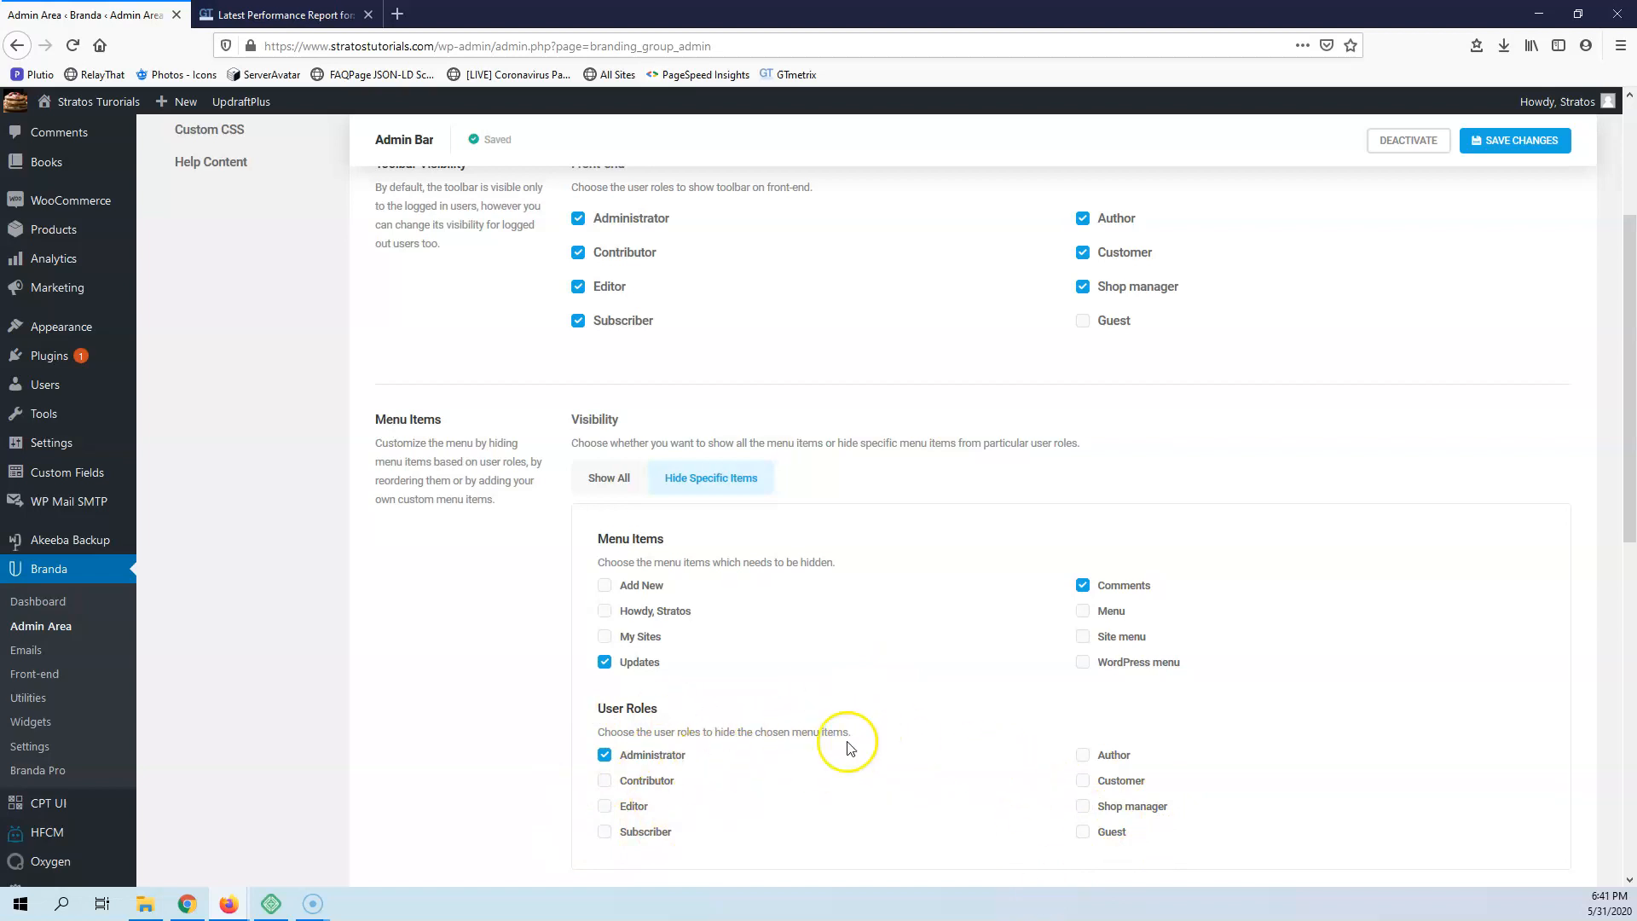
{"action": "scroll", "coordinate": [729, 571], "scroll_direction": "down", "scroll_amount": 4}
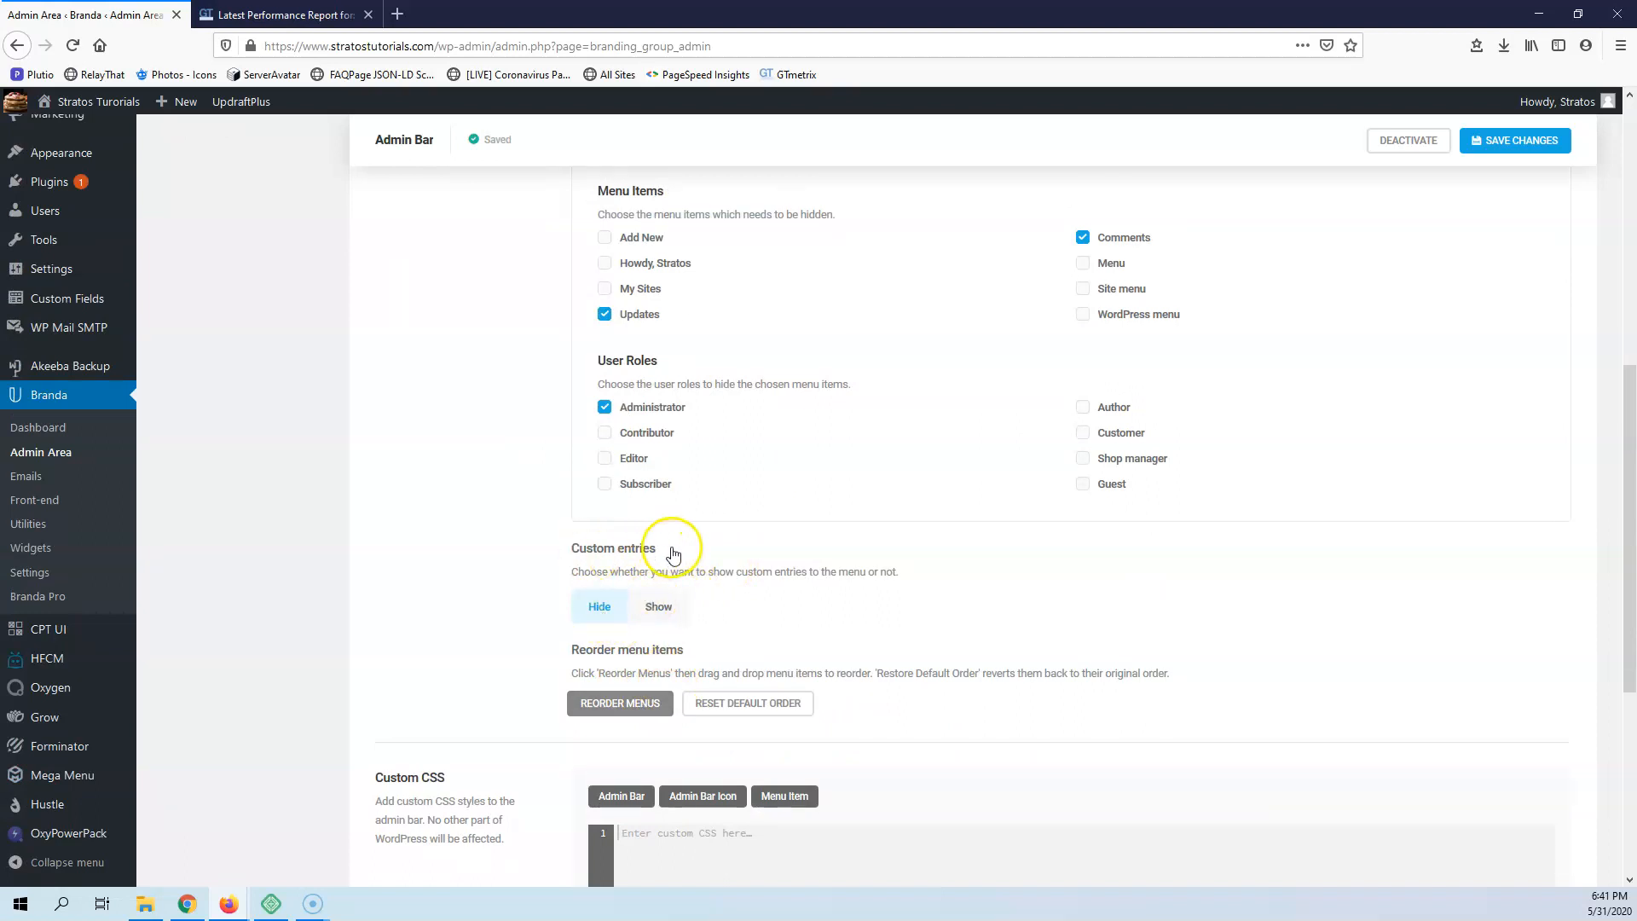
{"action": "scroll", "coordinate": [621, 556], "scroll_direction": "down", "scroll_amount": 2}
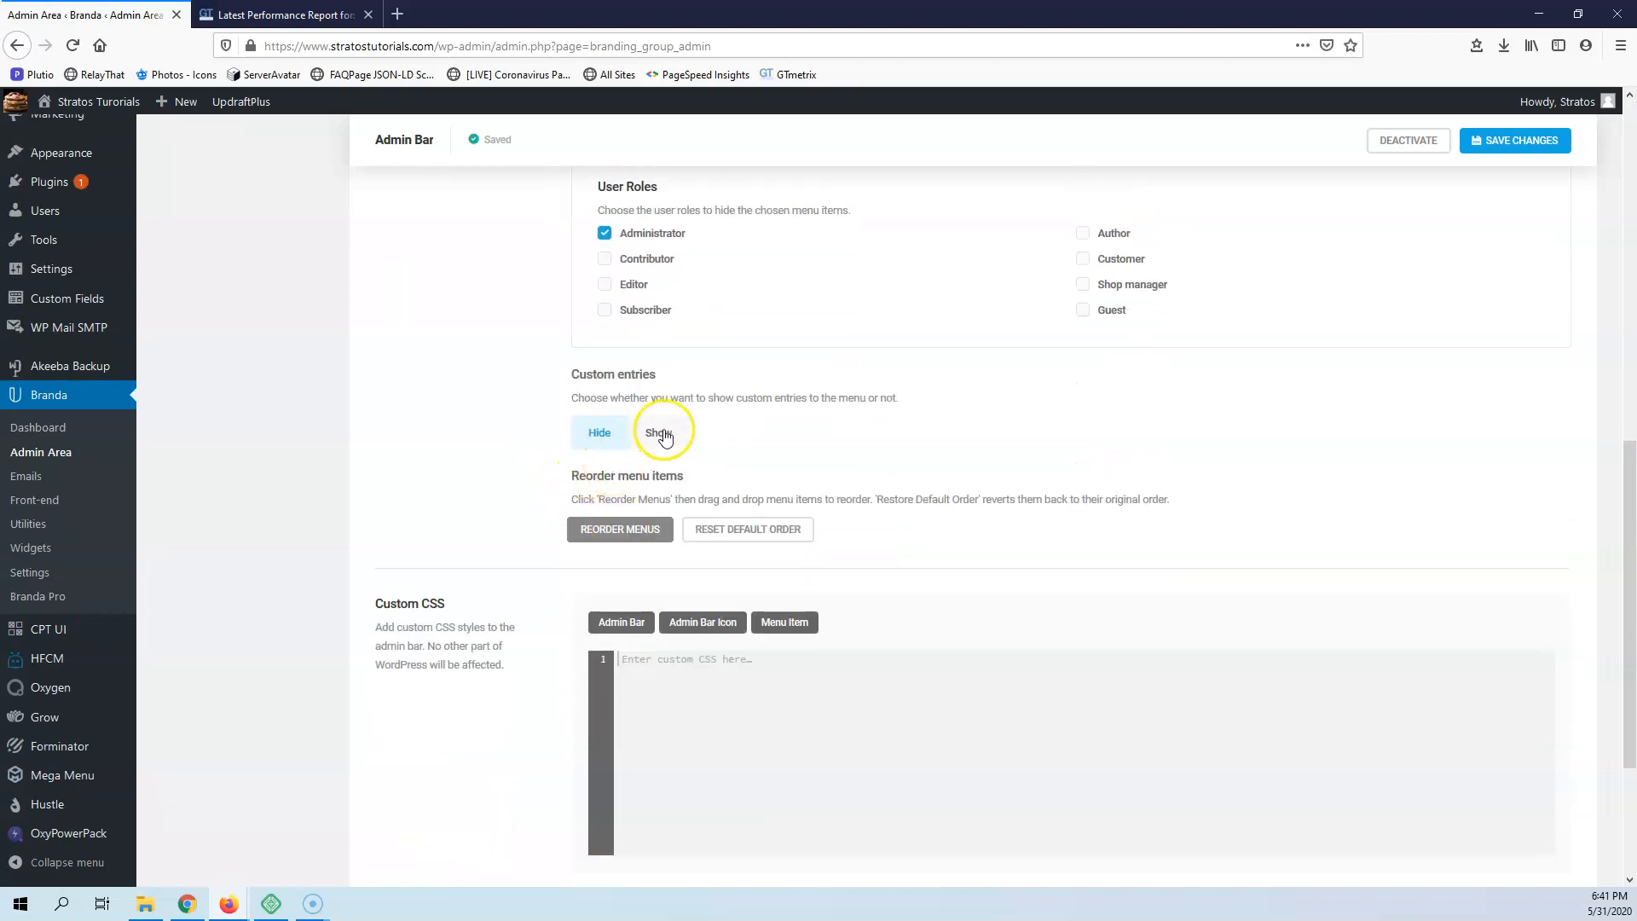
{"action": "left_click", "coordinate": [663, 434]}
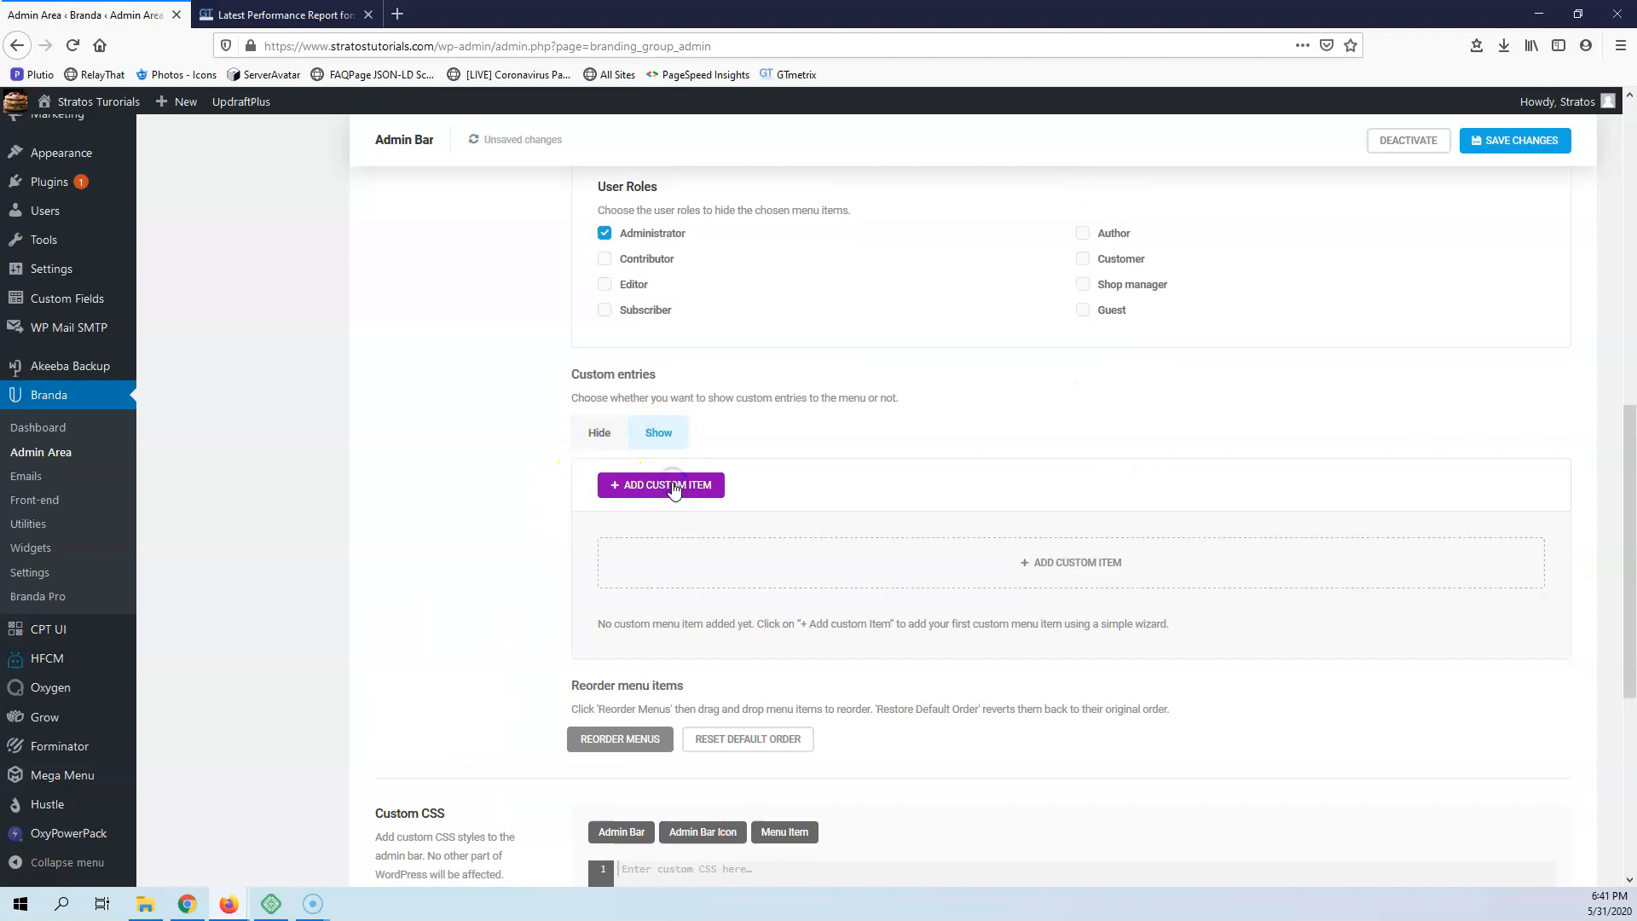
{"action": "left_click", "coordinate": [673, 486]}
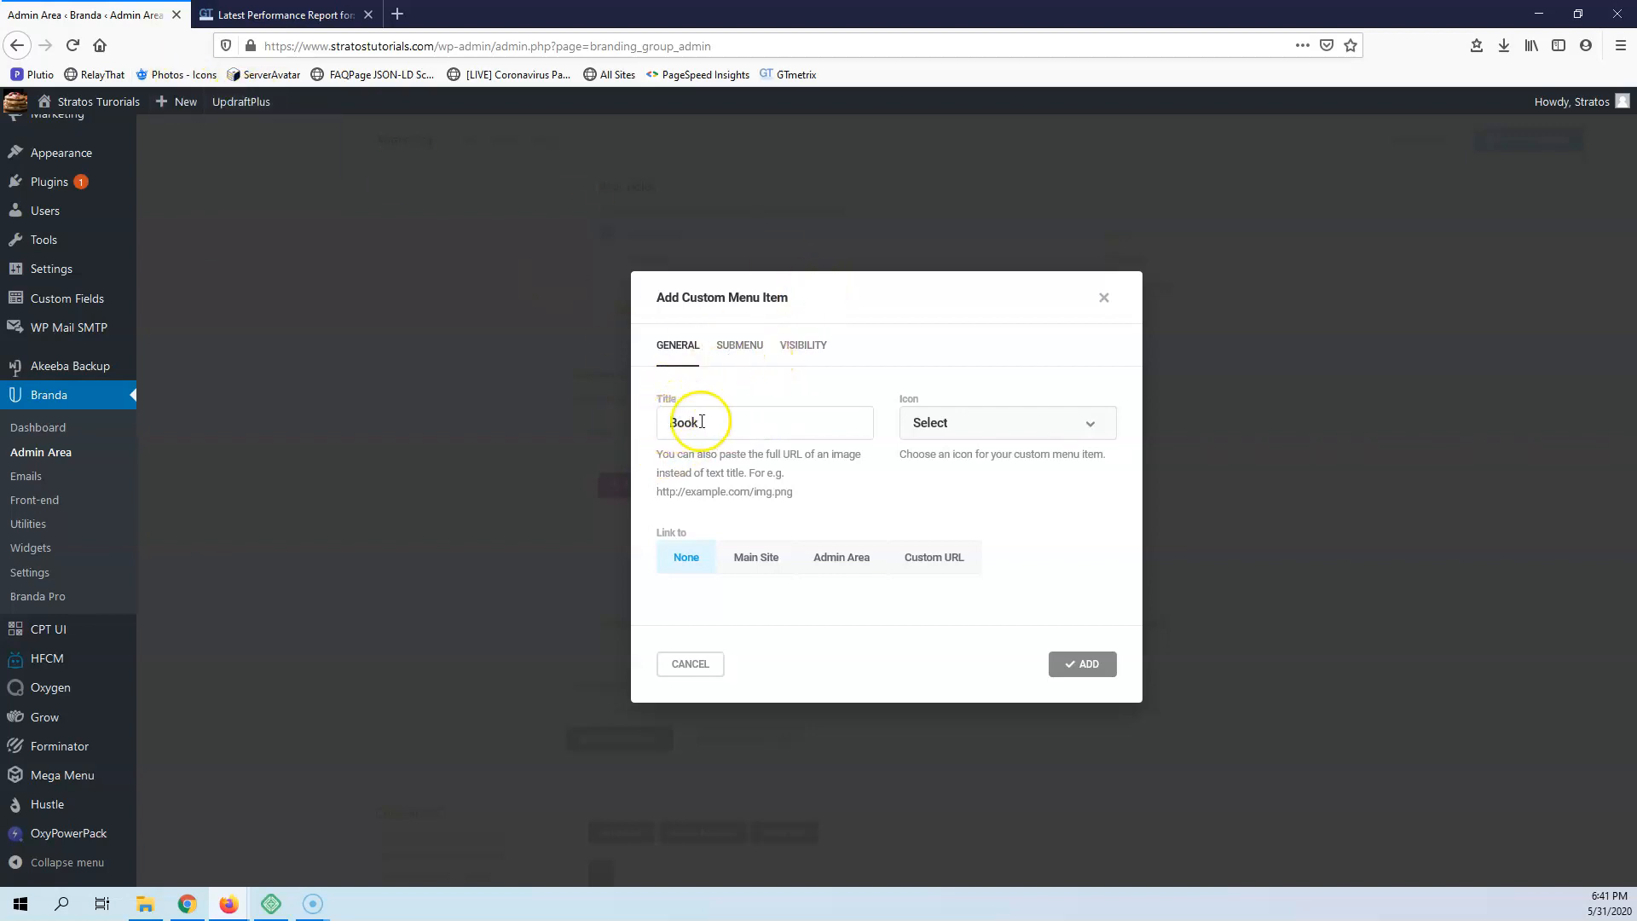
{"action": "left_click", "coordinate": [993, 432]}
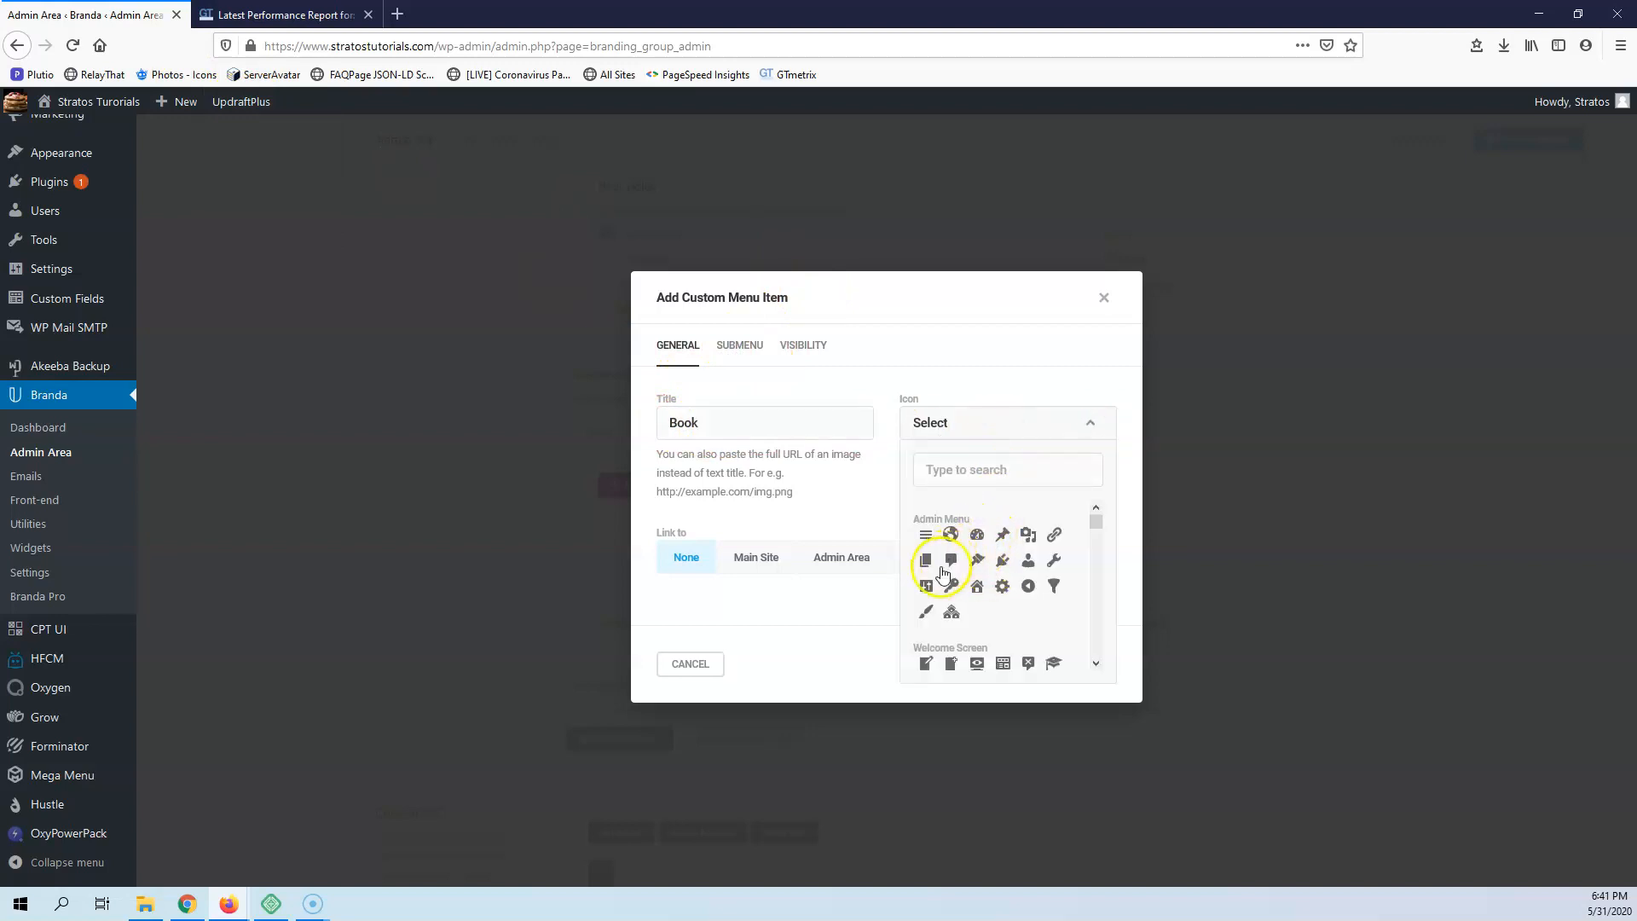
{"action": "left_click", "coordinate": [978, 561]}
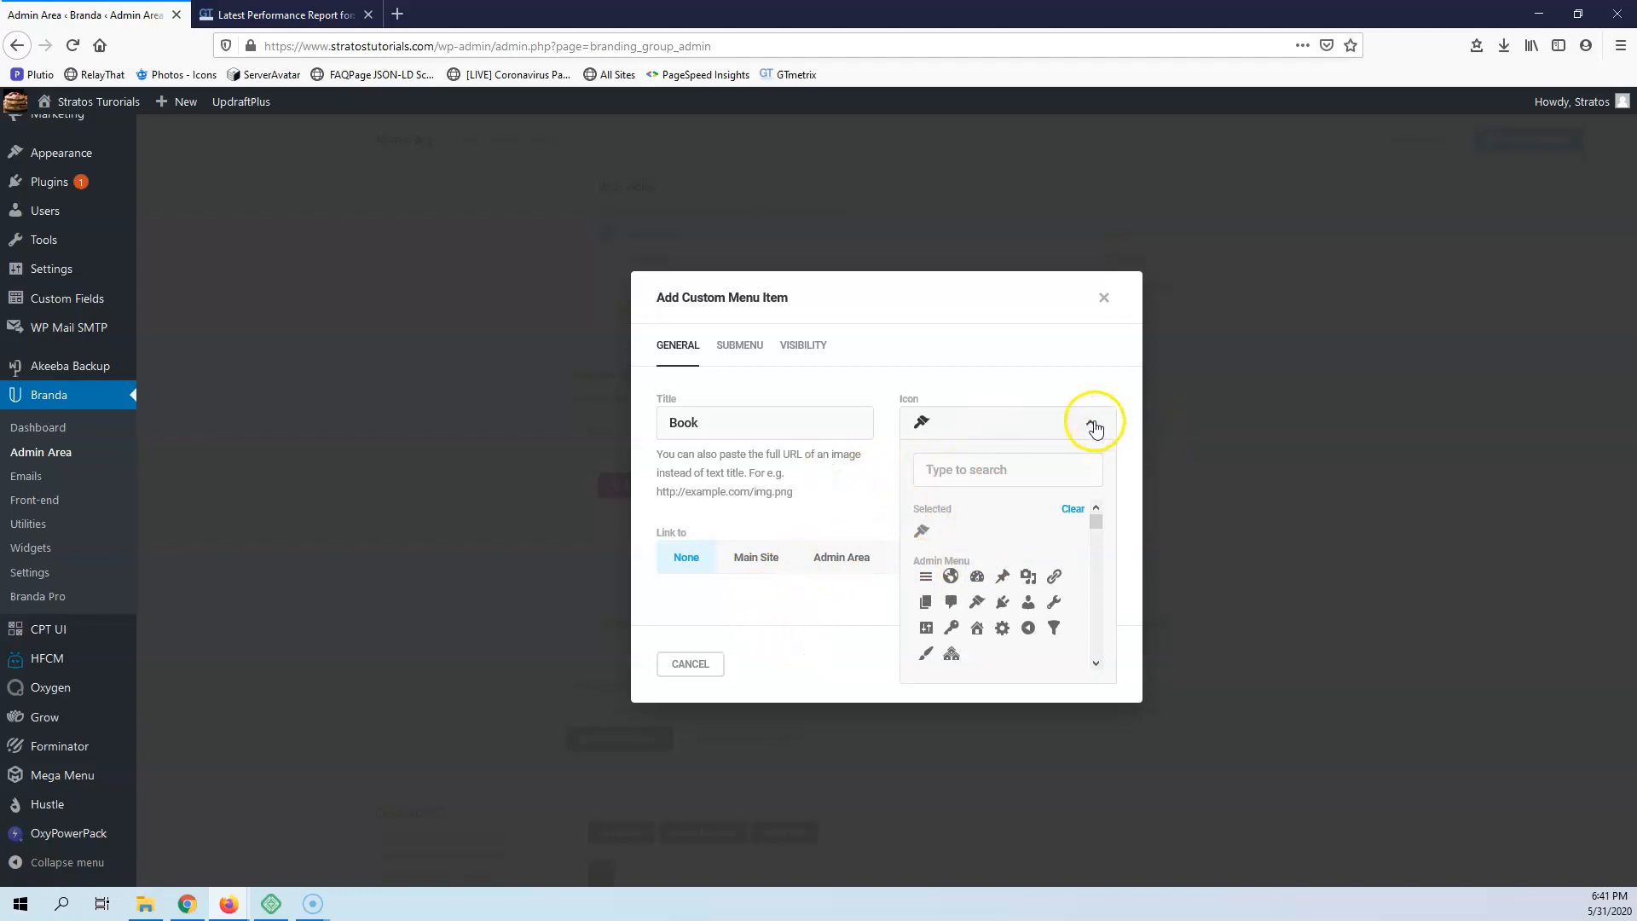
{"action": "left_click", "coordinate": [1090, 424]}
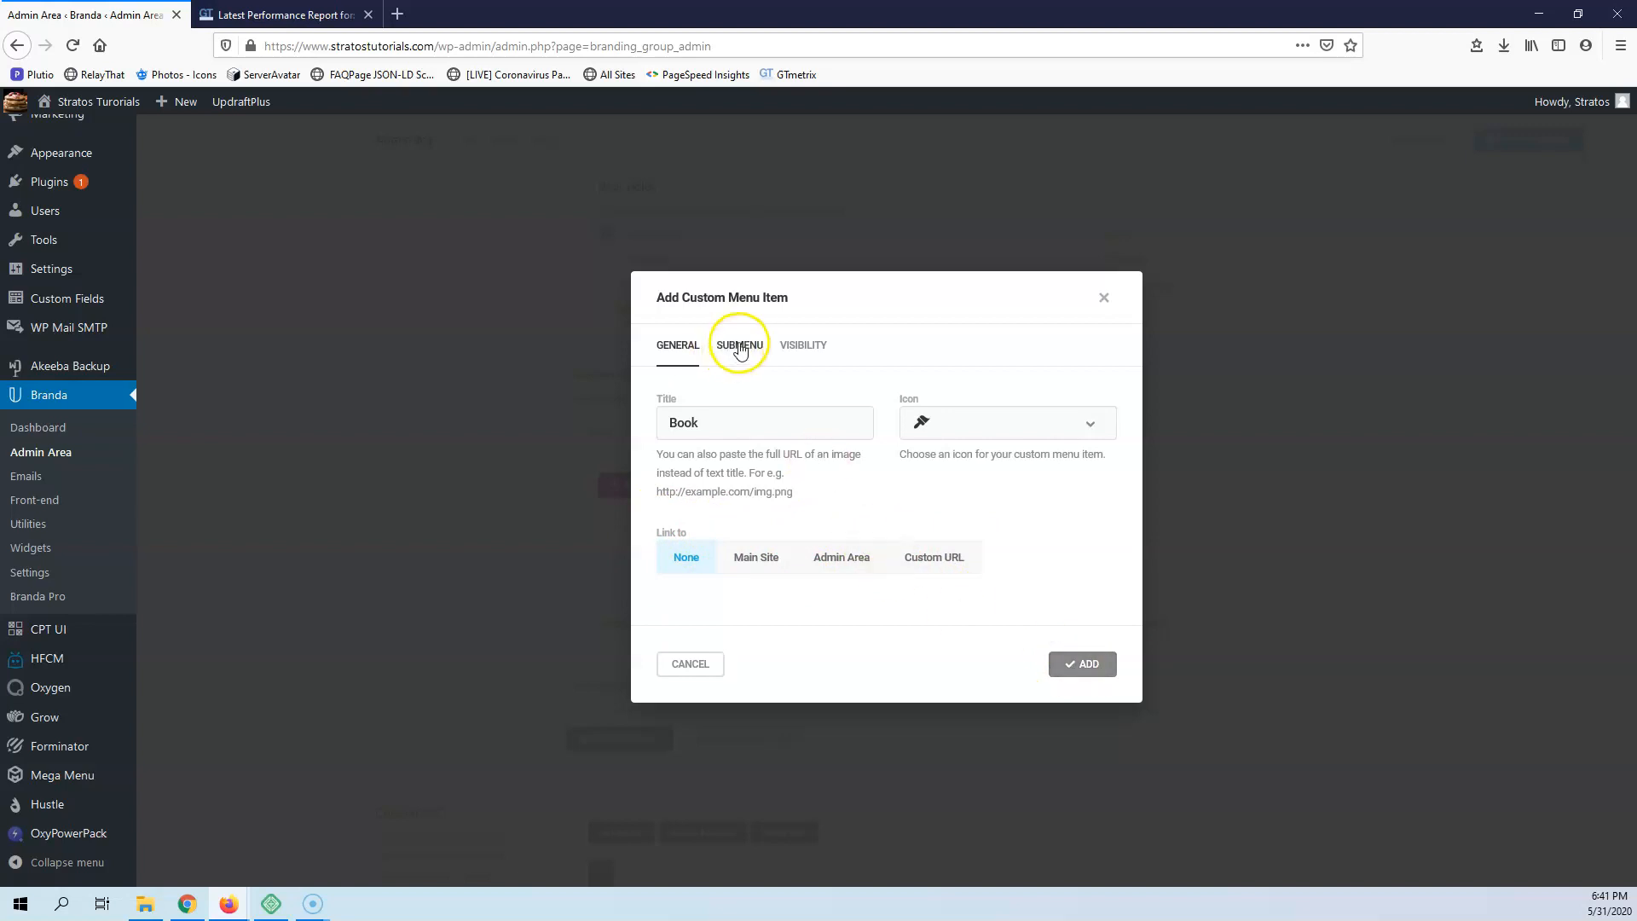
Give the Book menu item a submenu item titled New Book, and add the finished item to the custom entries
{"action": "left_click", "coordinate": [739, 346]}
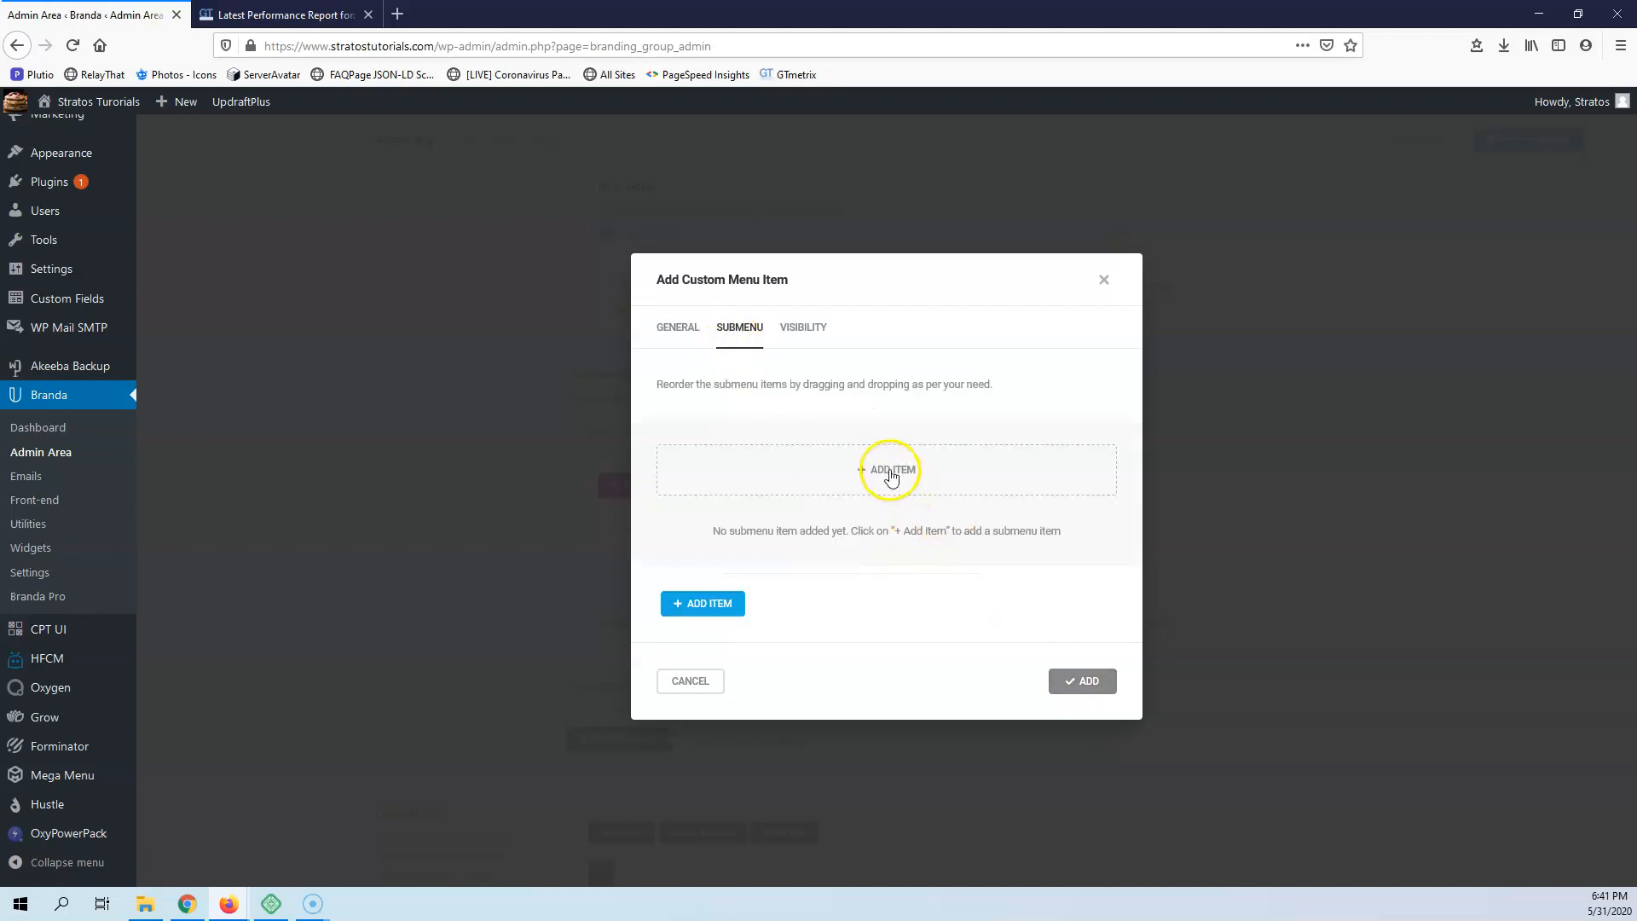
{"action": "left_click", "coordinate": [889, 470]}
{"action": "left_click", "coordinate": [696, 494]}
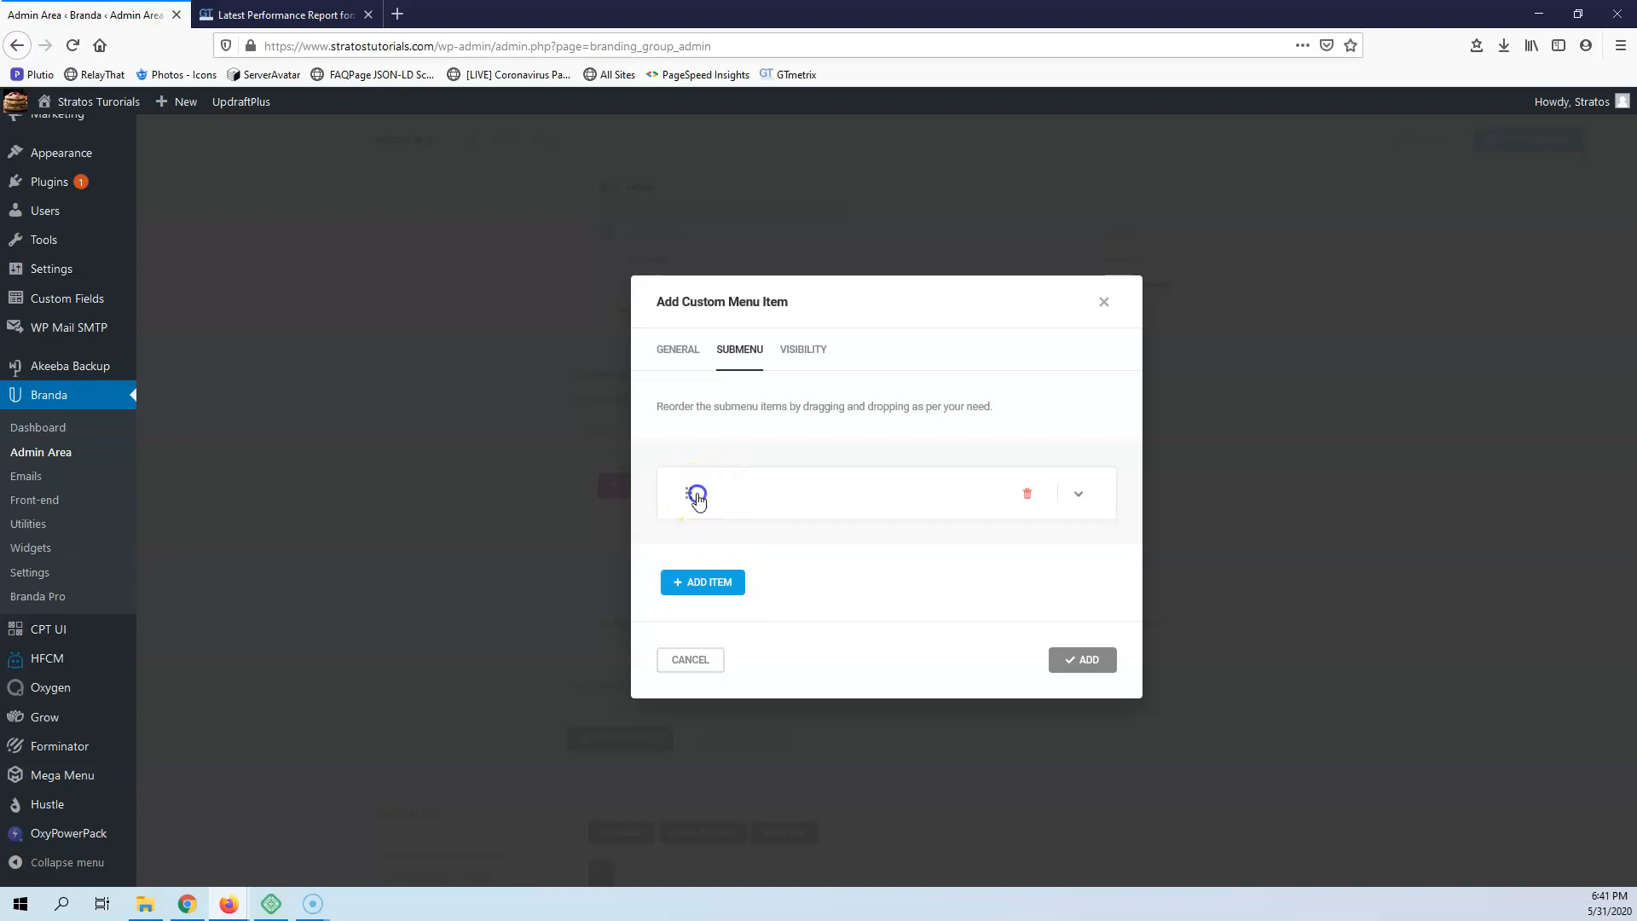
{"action": "left_click", "coordinate": [1078, 497]}
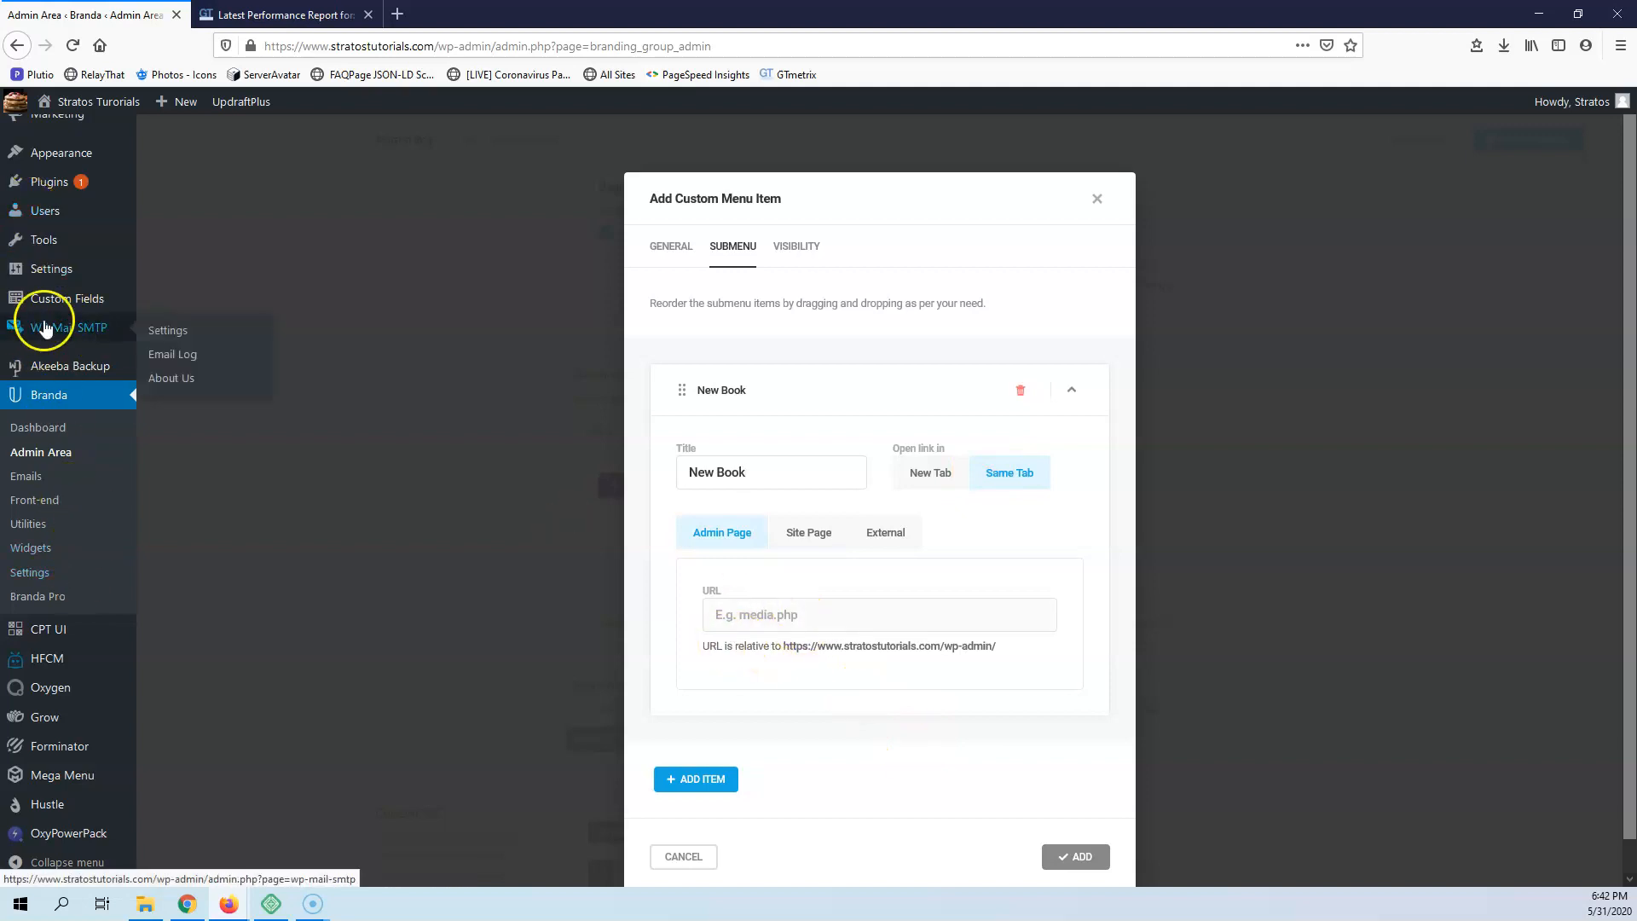
{"action": "mouse_move", "coordinate": [62, 282]}
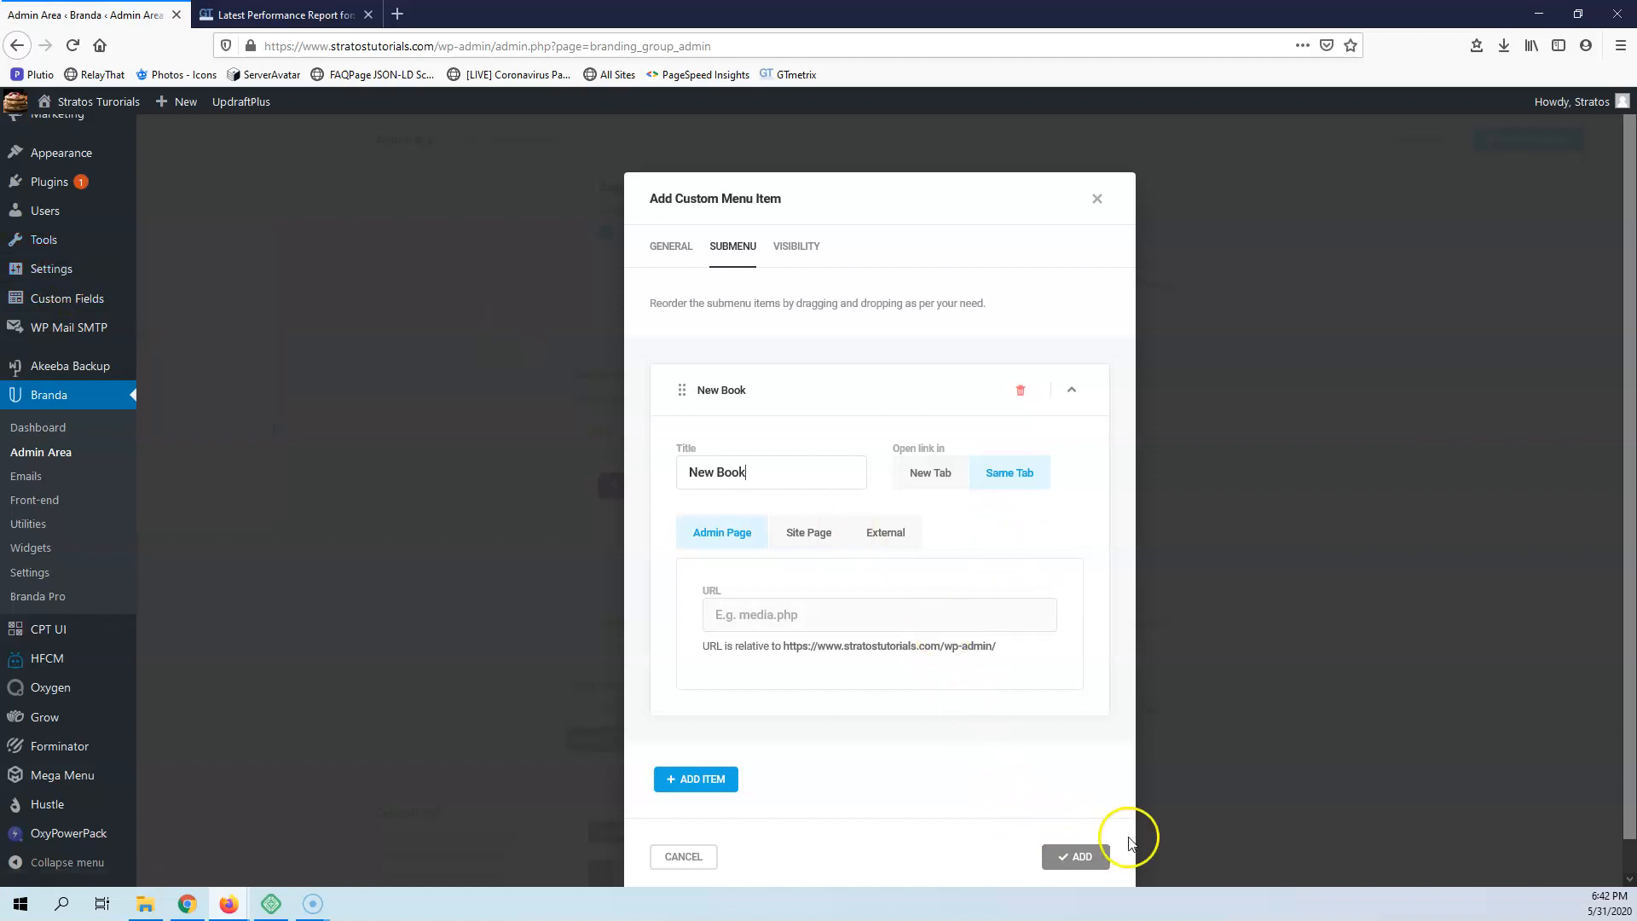
{"action": "left_click", "coordinate": [1075, 859]}
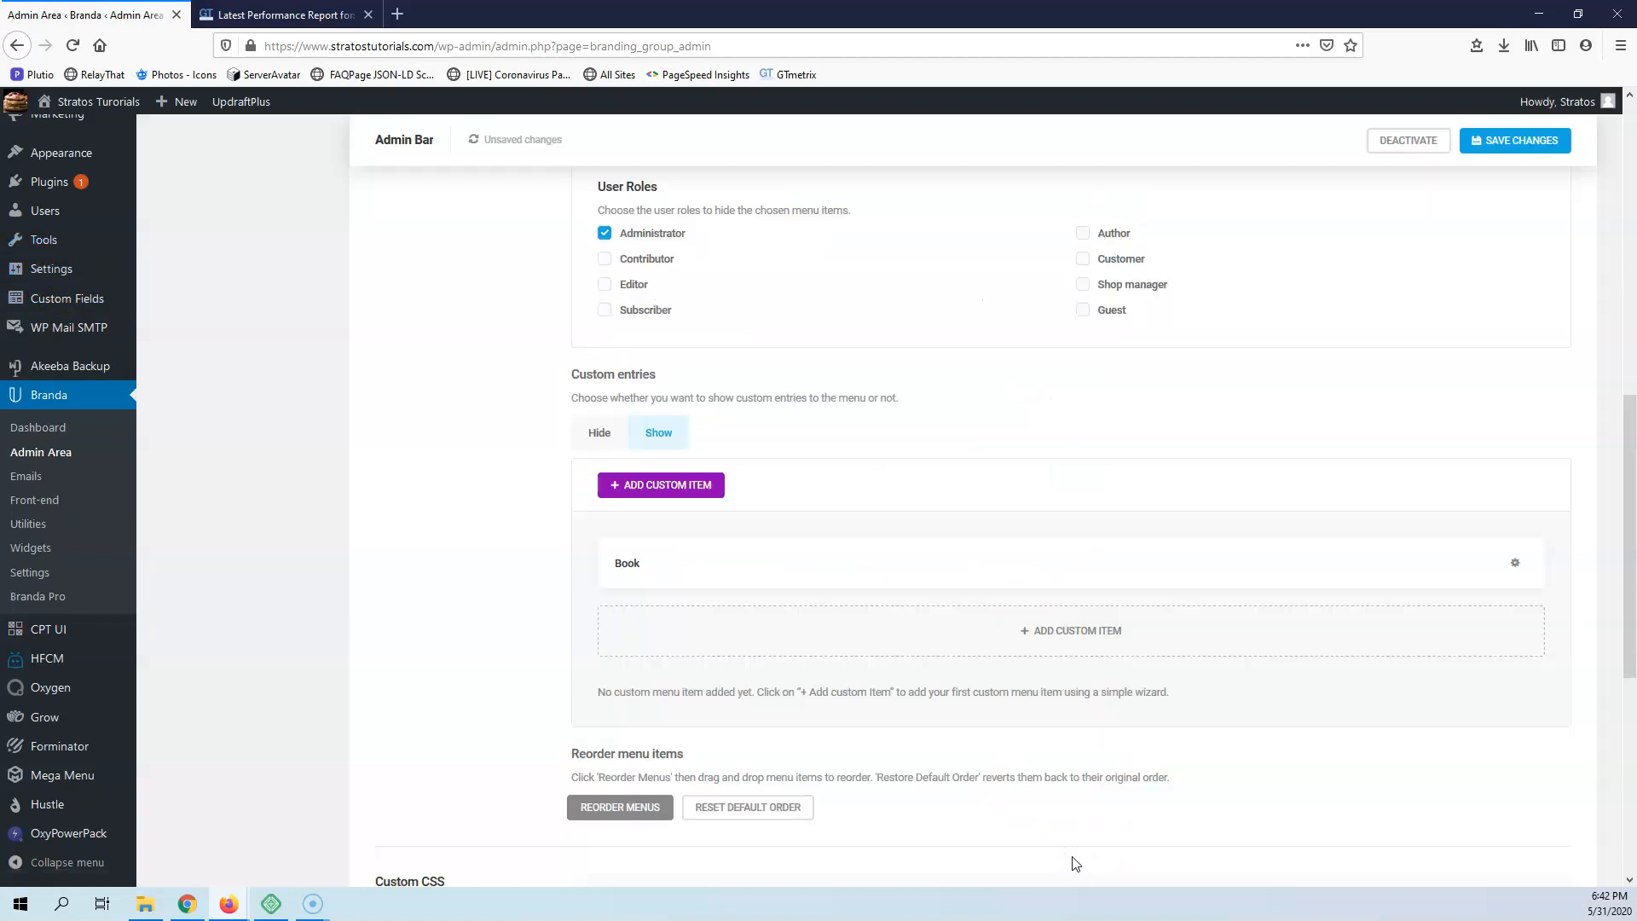
{"action": "scroll", "coordinate": [99, 391], "scroll_direction": "up", "scroll_amount": 5}
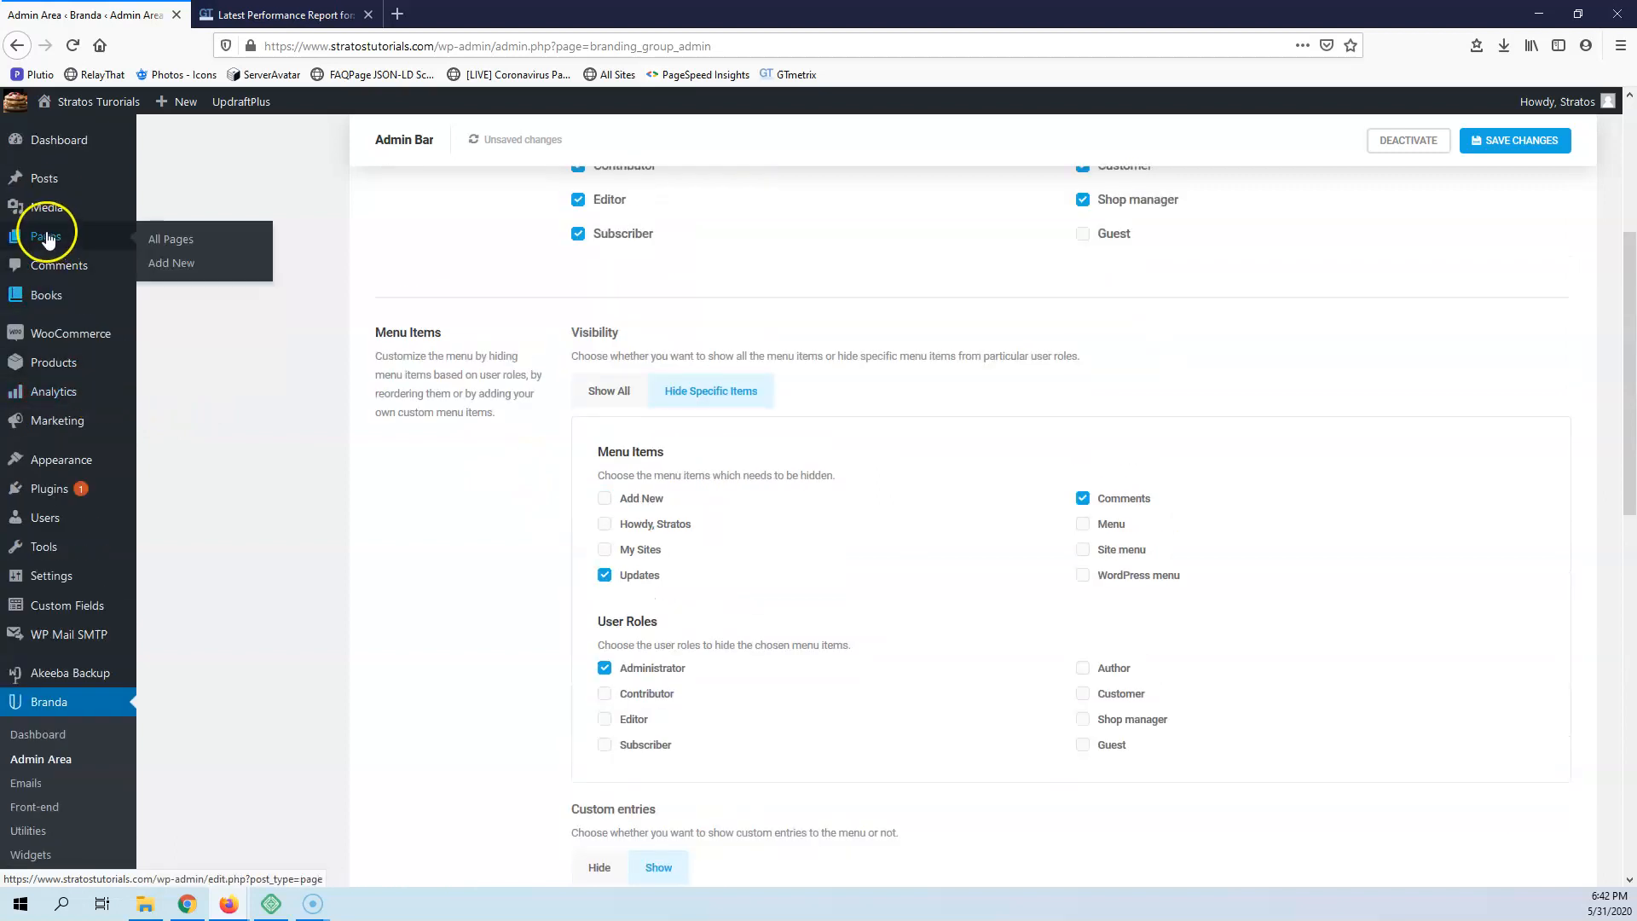
Copy the full URL of the Add New page for Books and return to the Branda admin area
{"action": "mouse_move", "coordinate": [48, 292]}
{"action": "middle_click", "coordinate": [155, 333]}
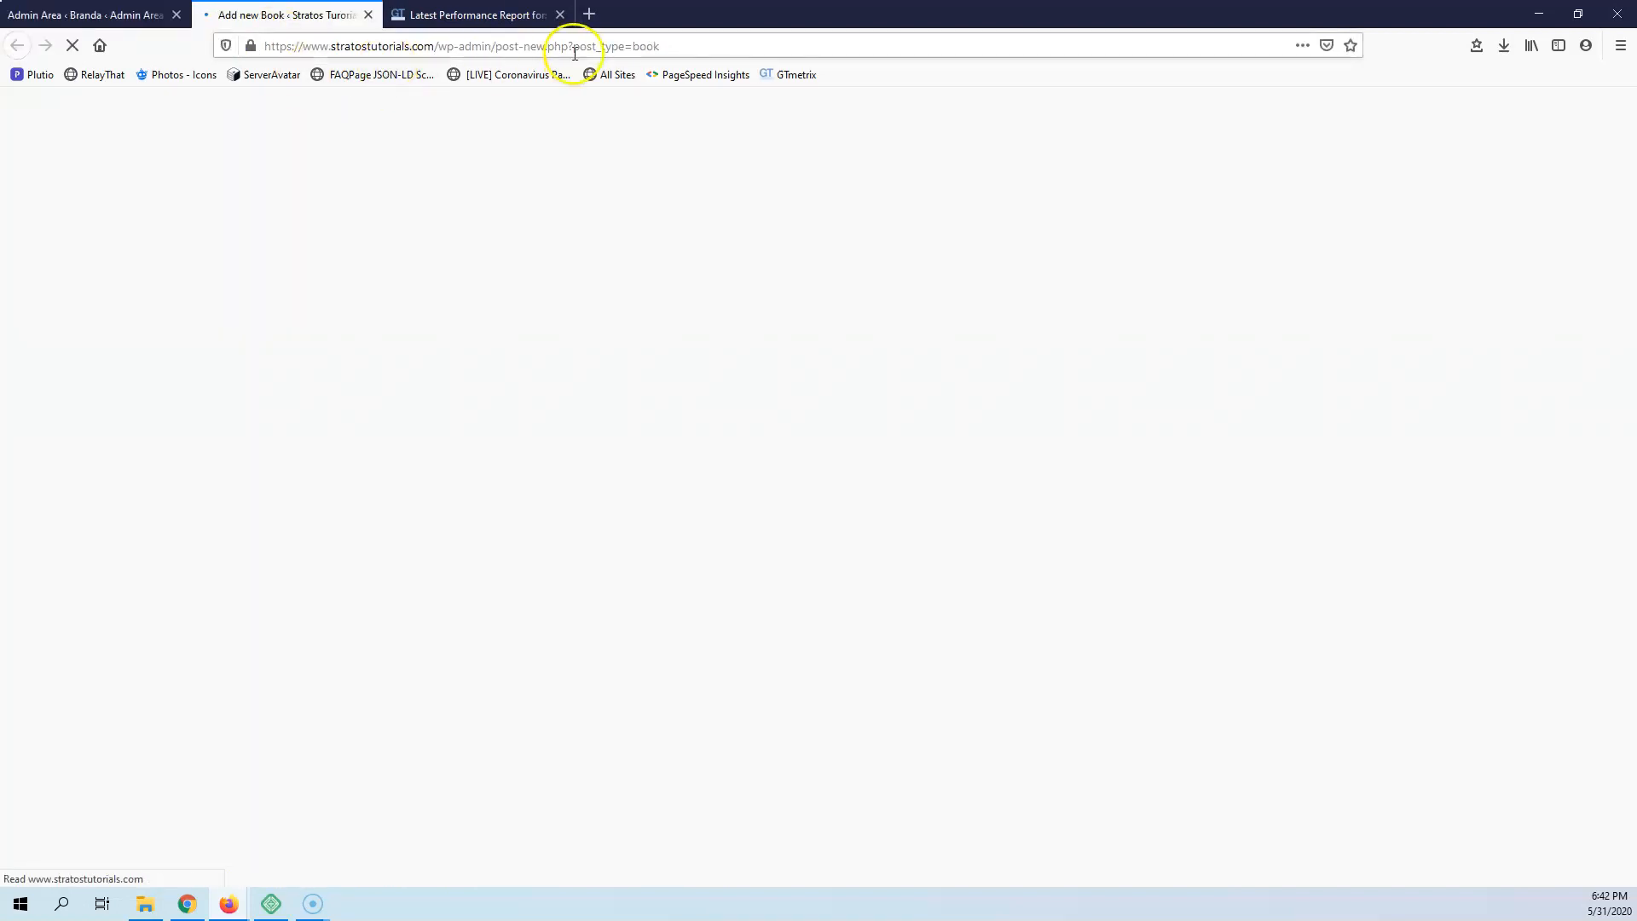
{"action": "left_click_drag", "start_coordinate": [705, 48], "coordinate": [275, 46]}
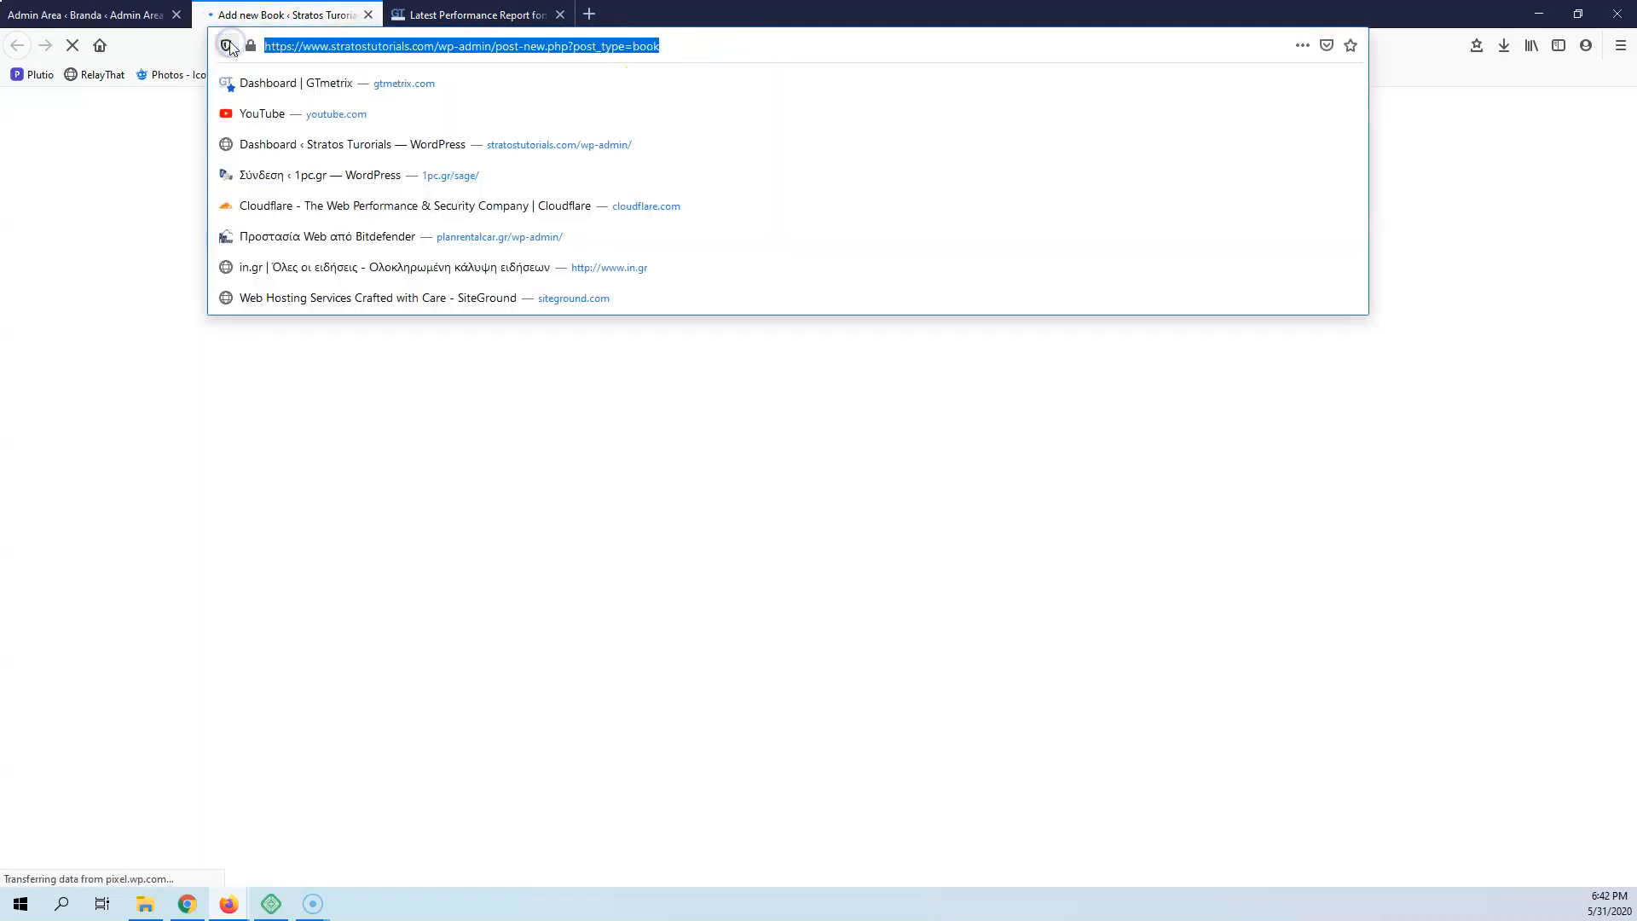
{"action": "left_click", "coordinate": [118, 15]}
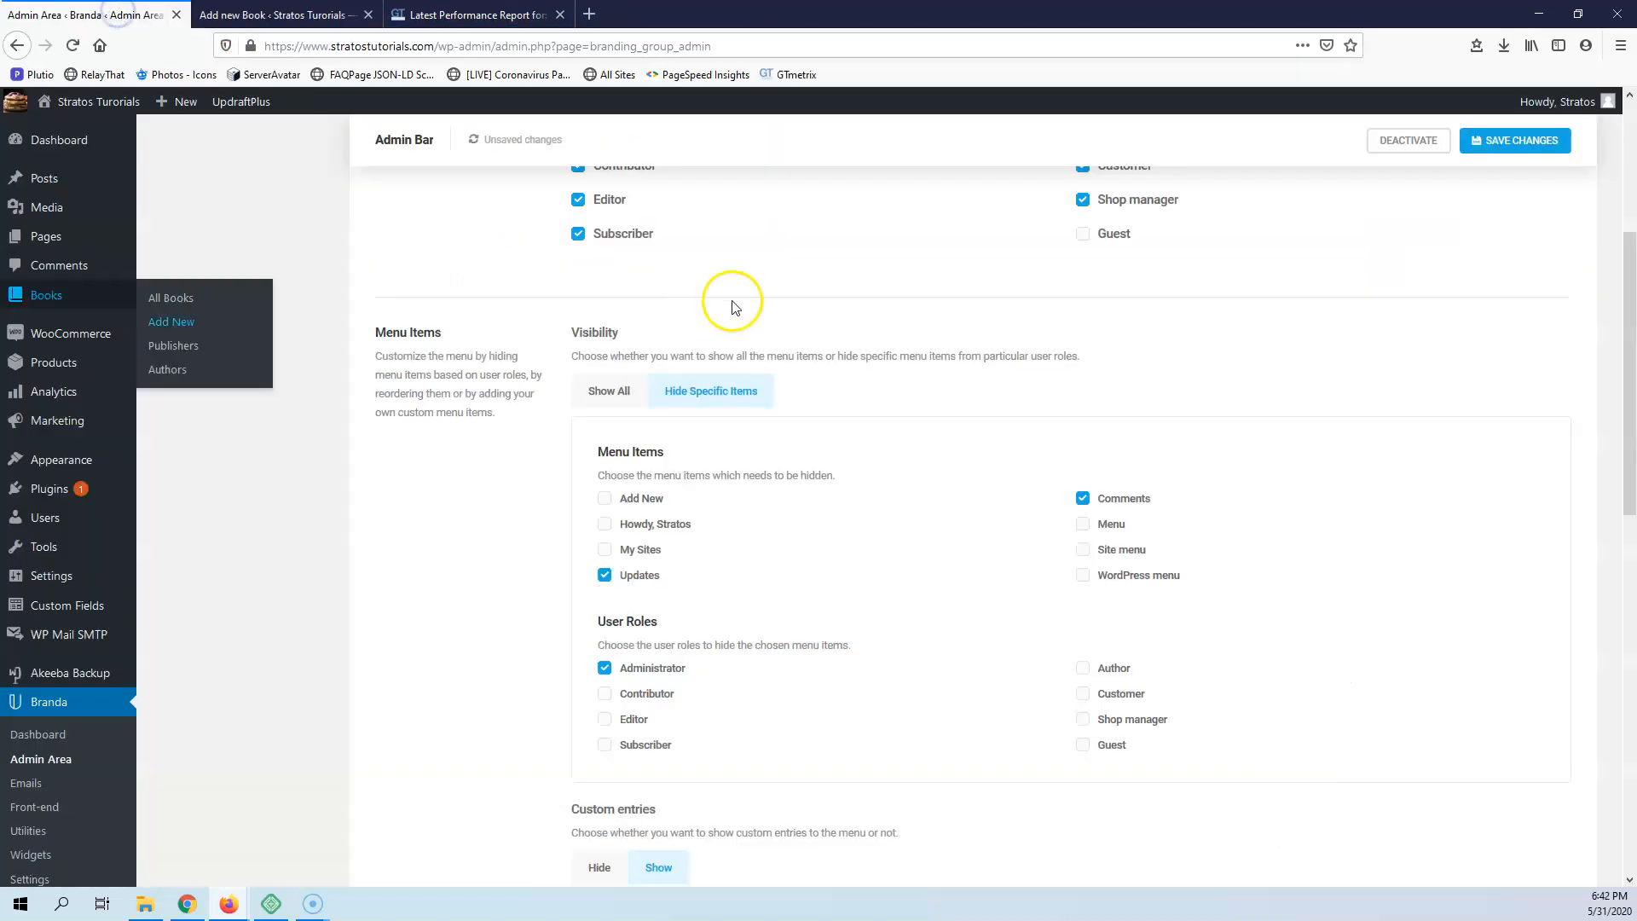
Paste the copied address as the admin page URL of the Book item's New Book submenu entry, update the item and save the changes
{"action": "scroll", "coordinate": [1108, 596], "scroll_direction": "down", "scroll_amount": 5}
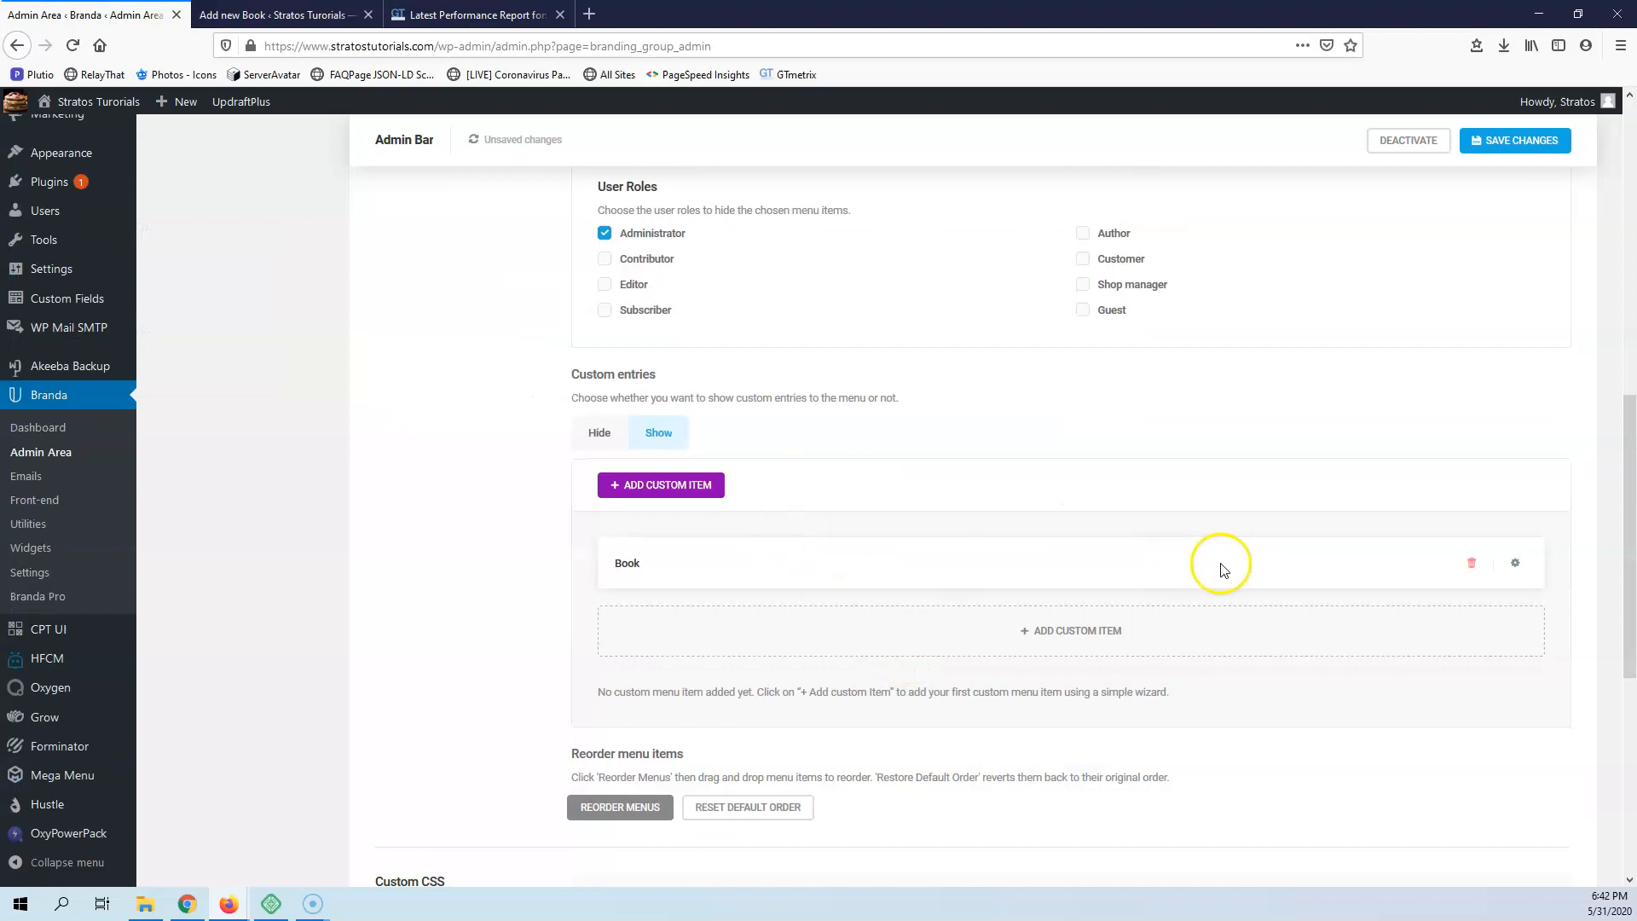
{"action": "left_click", "coordinate": [1515, 563]}
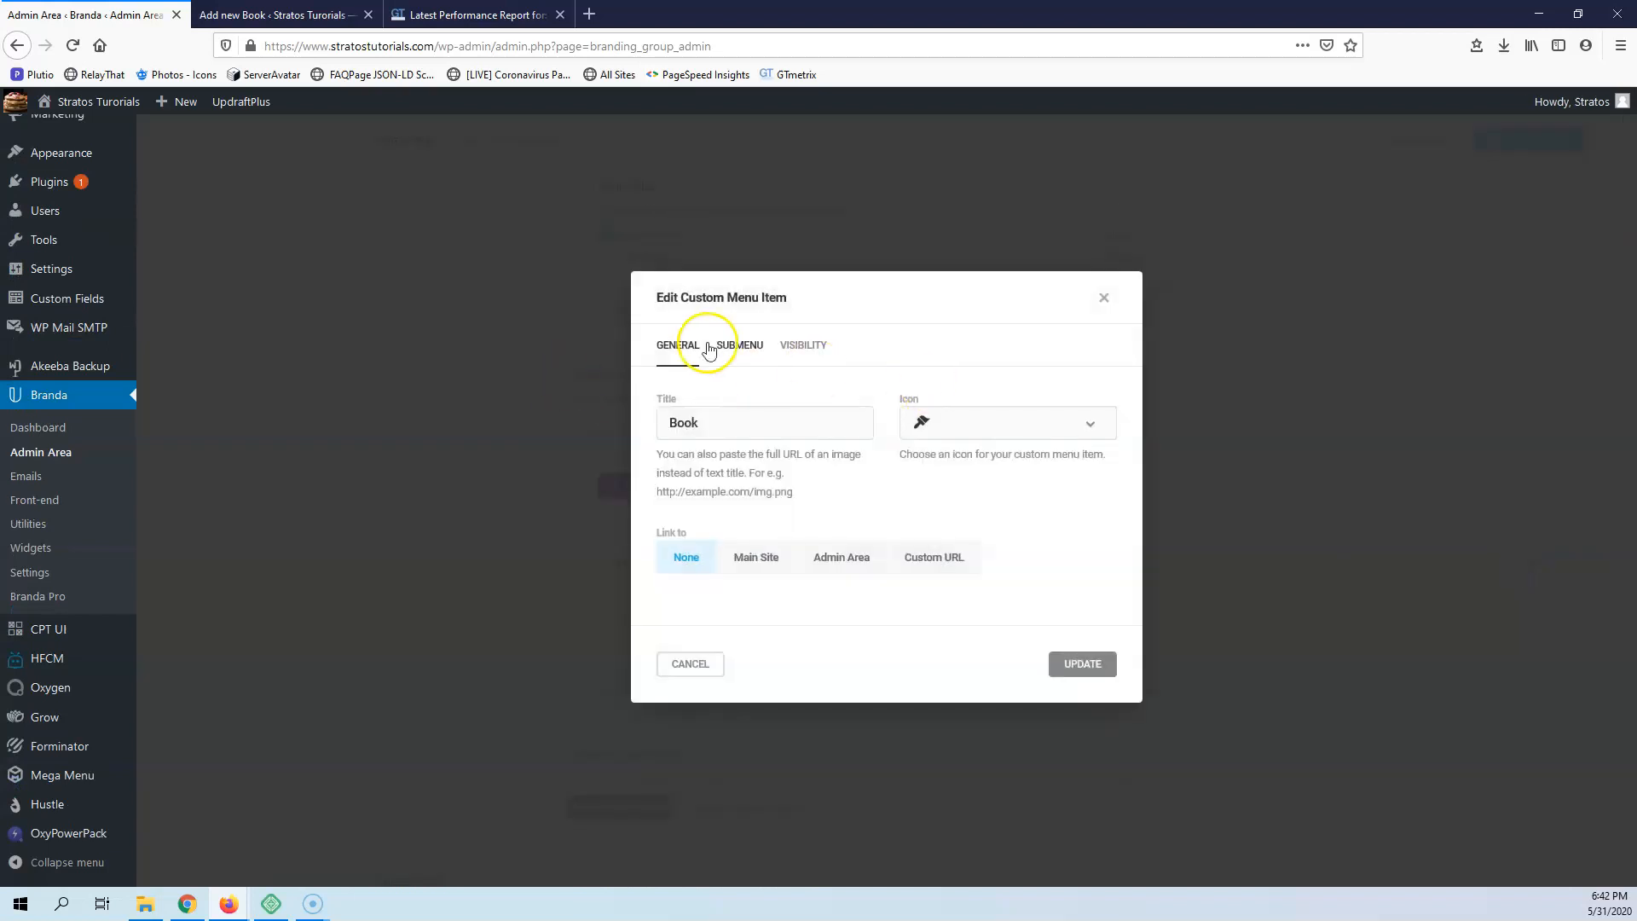
{"action": "left_click", "coordinate": [725, 348]}
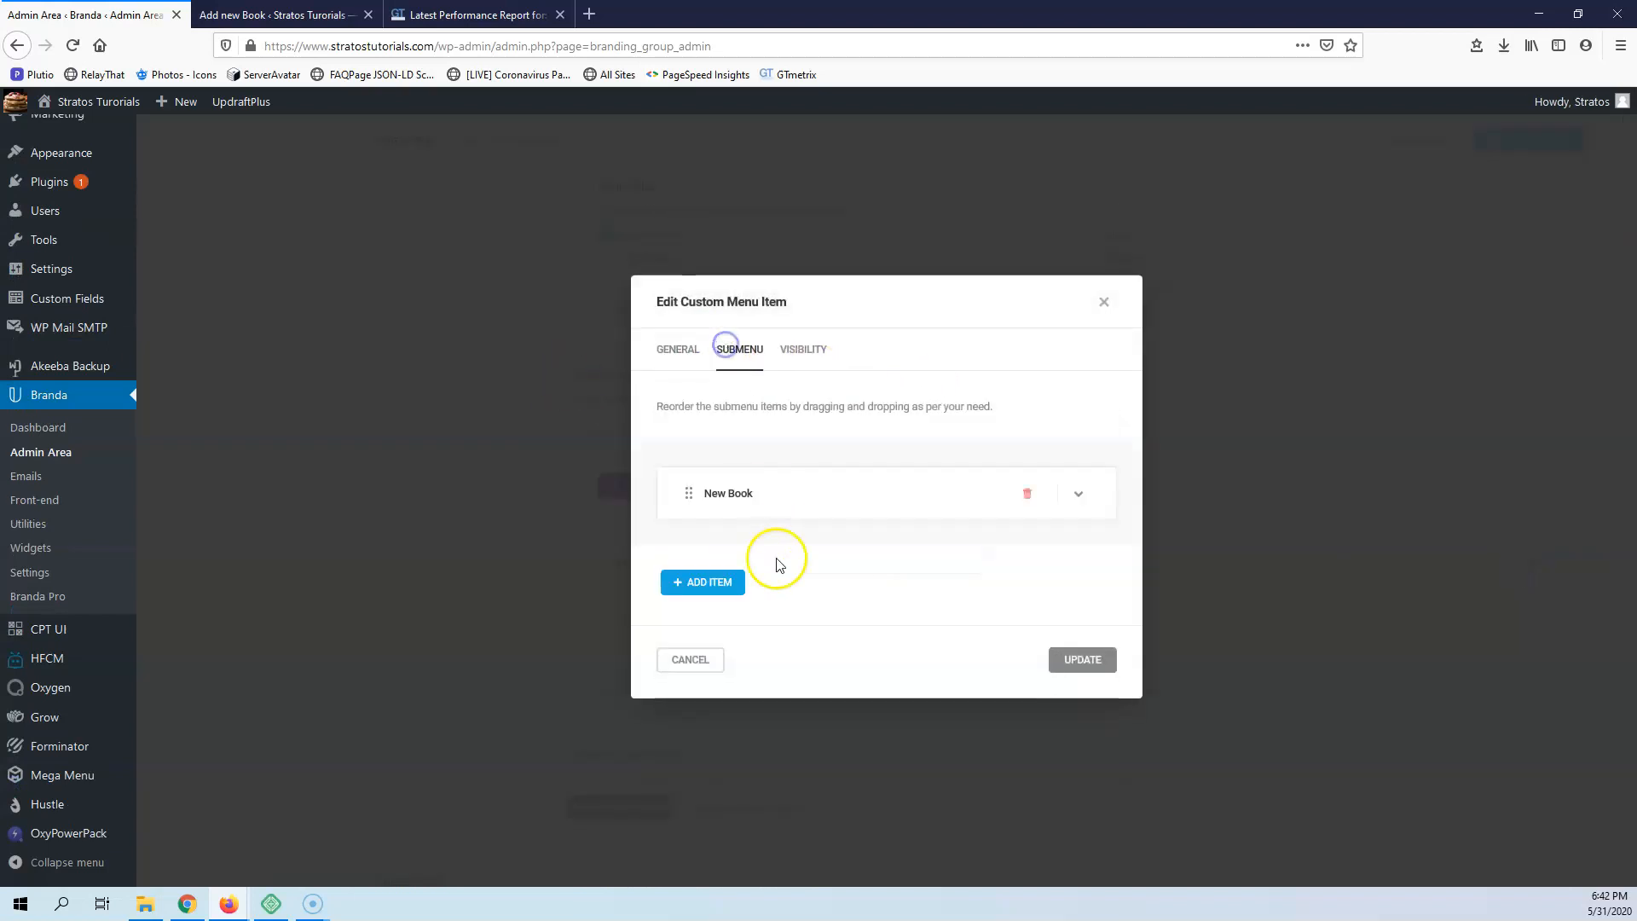
{"action": "left_click", "coordinate": [1078, 492]}
{"action": "left_click", "coordinate": [808, 614]}
{"action": "key", "text": "ctrl+v"}
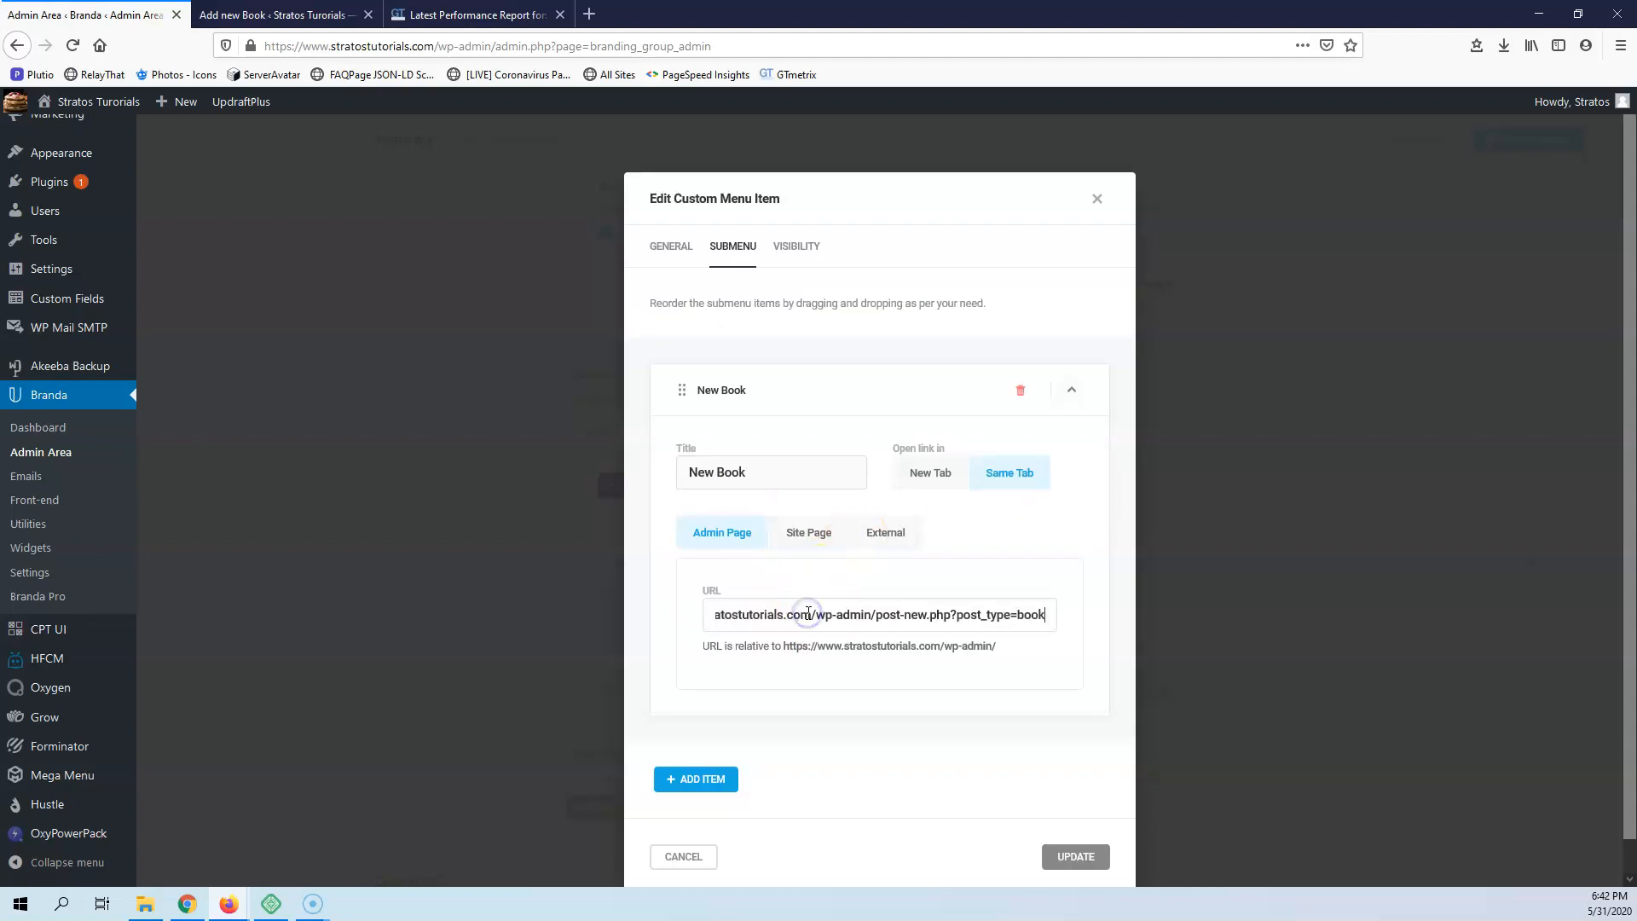
{"action": "left_click", "coordinate": [1073, 824]}
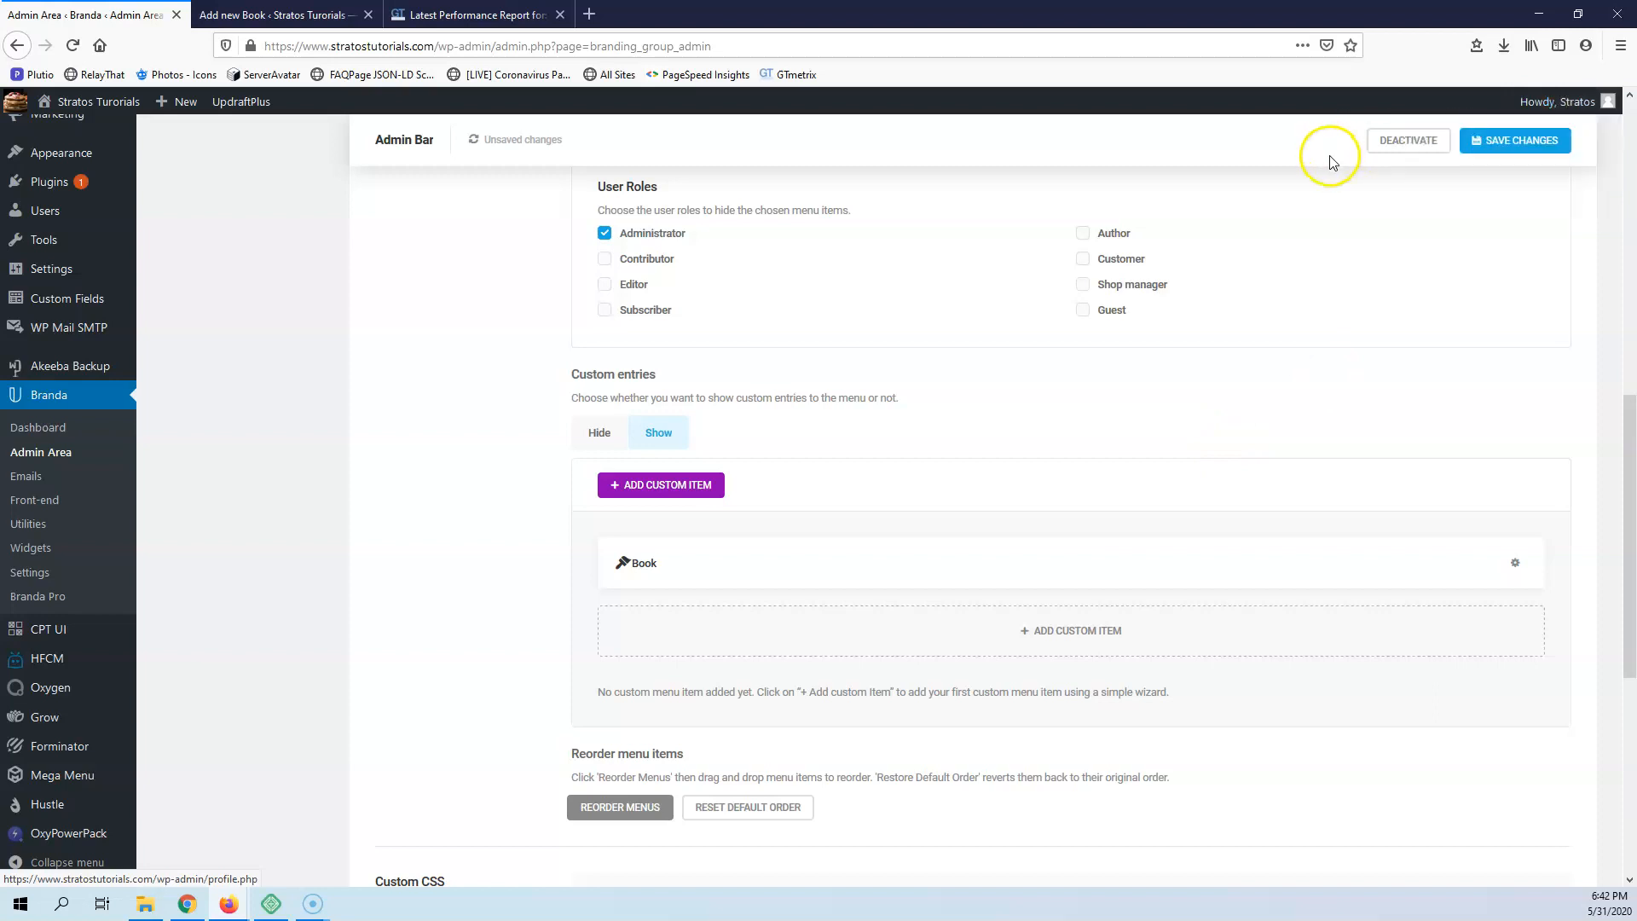
{"action": "left_click", "coordinate": [1525, 145]}
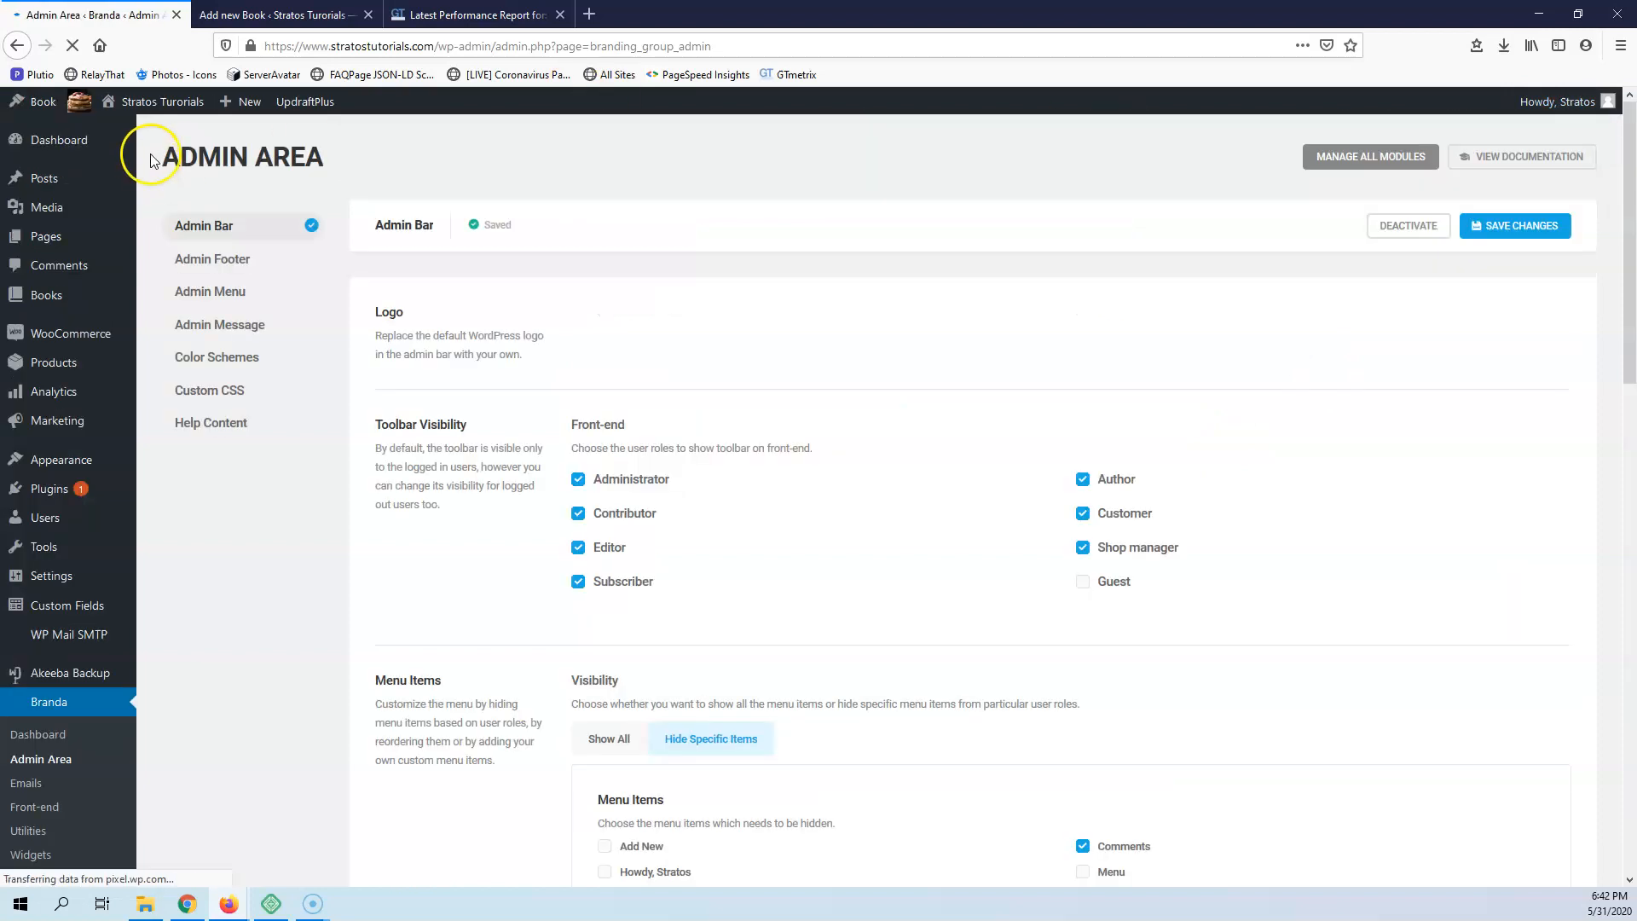
Open the New Book link from the admin bar's Book menu in a new tab and view the page
{"action": "mouse_move", "coordinate": [189, 132]}
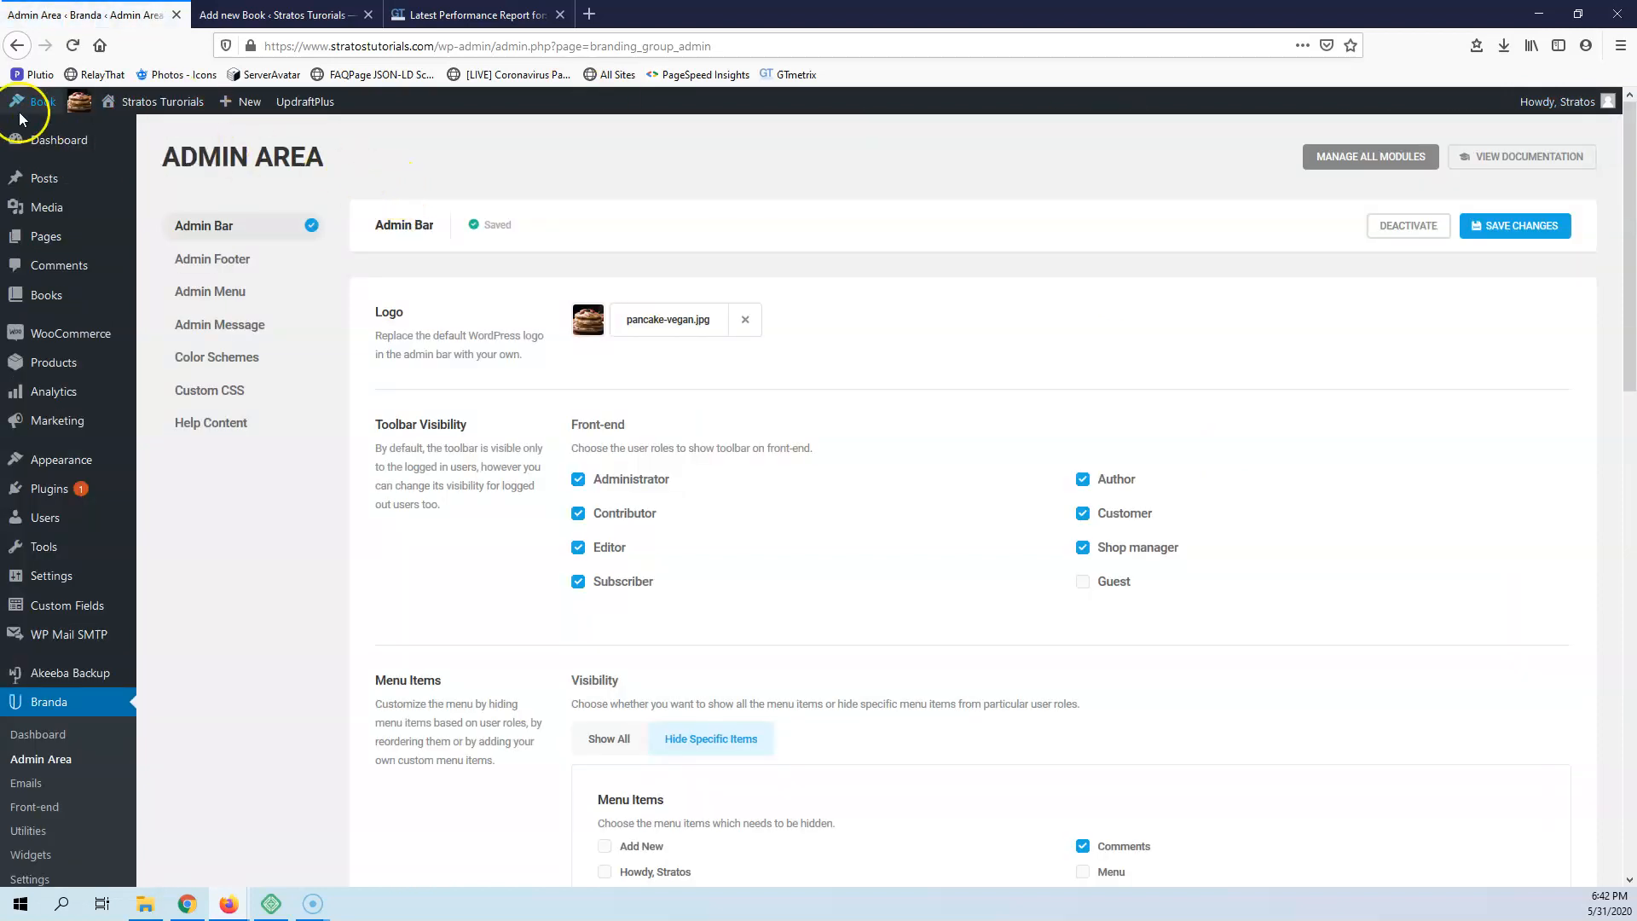
{"action": "mouse_move", "coordinate": [47, 111]}
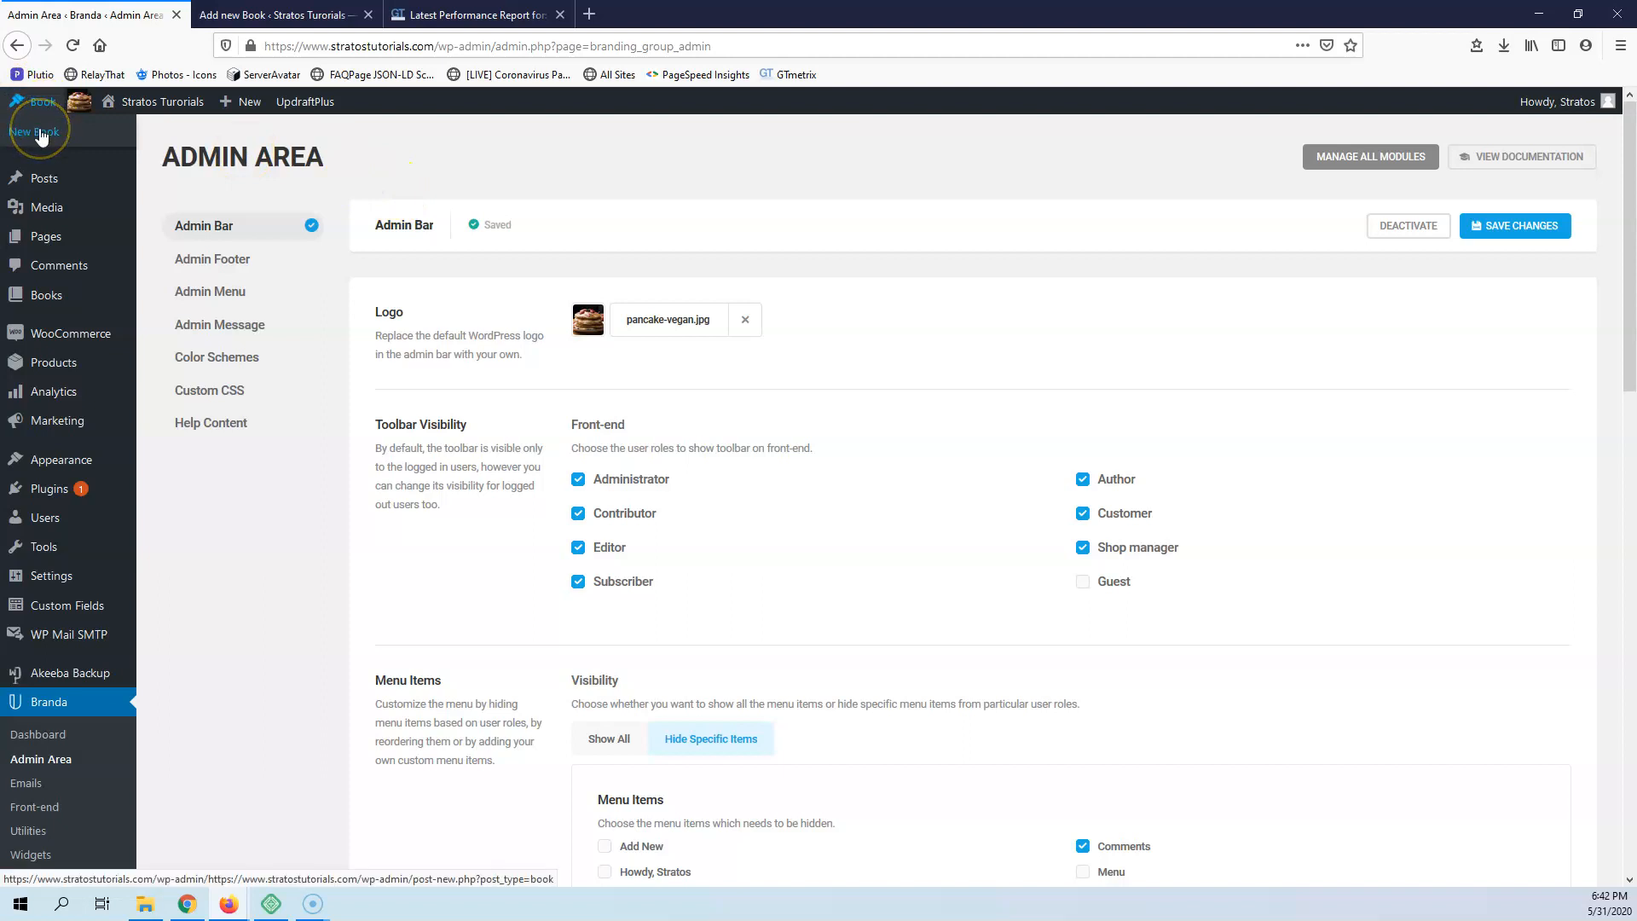
{"action": "right_click", "coordinate": [40, 136]}
{"action": "left_click", "coordinate": [77, 141]}
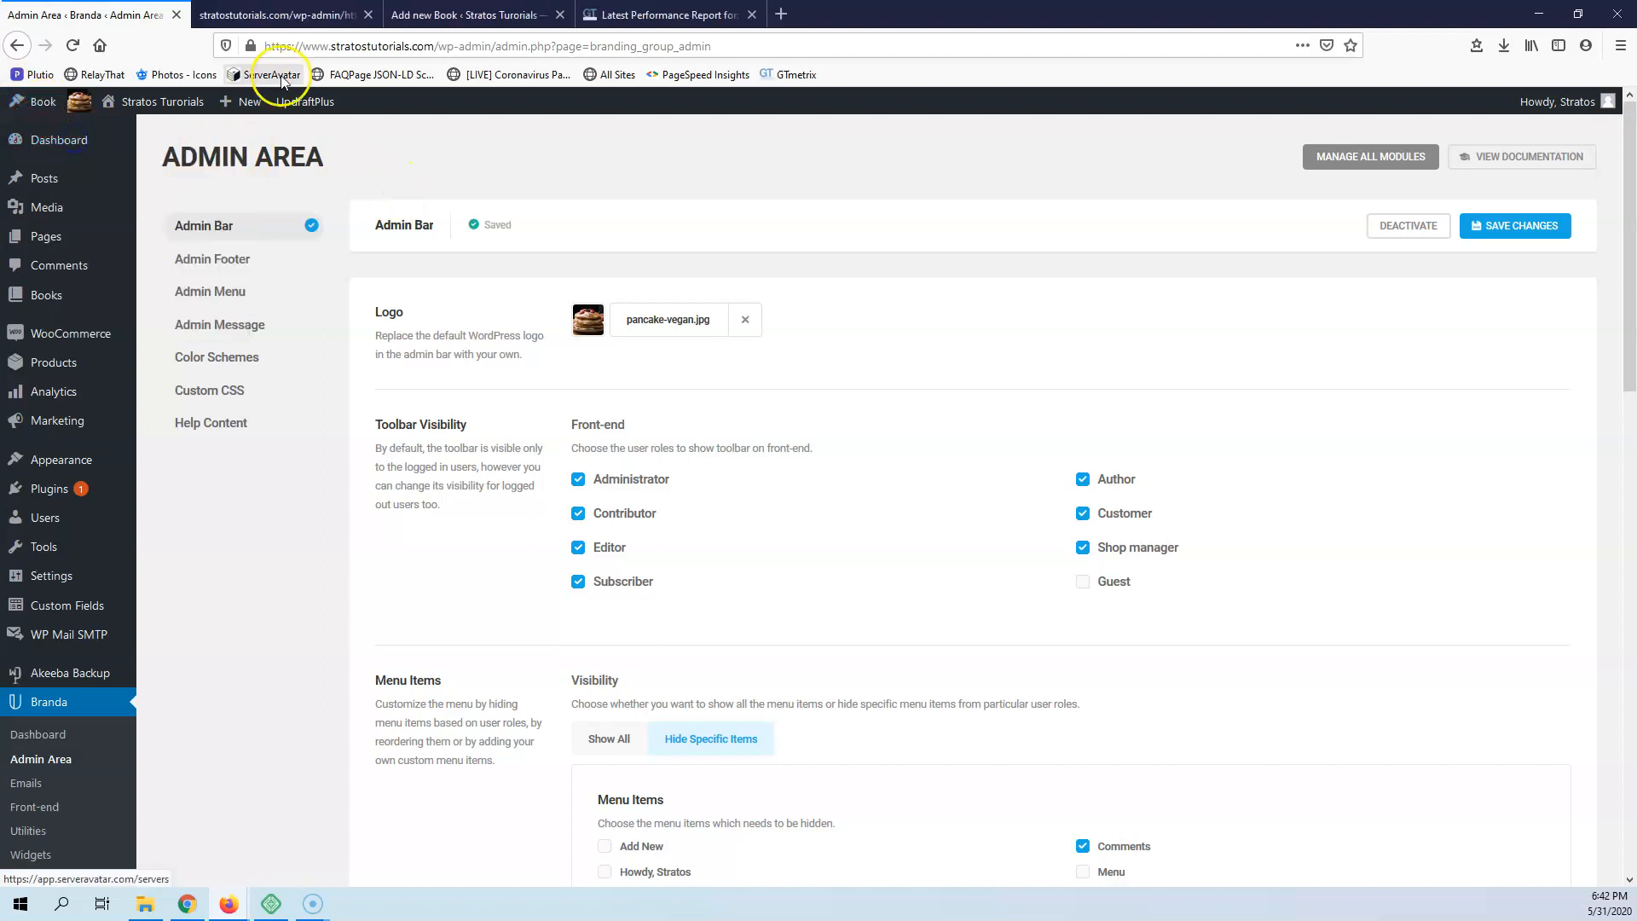
{"action": "left_click", "coordinate": [289, 17]}
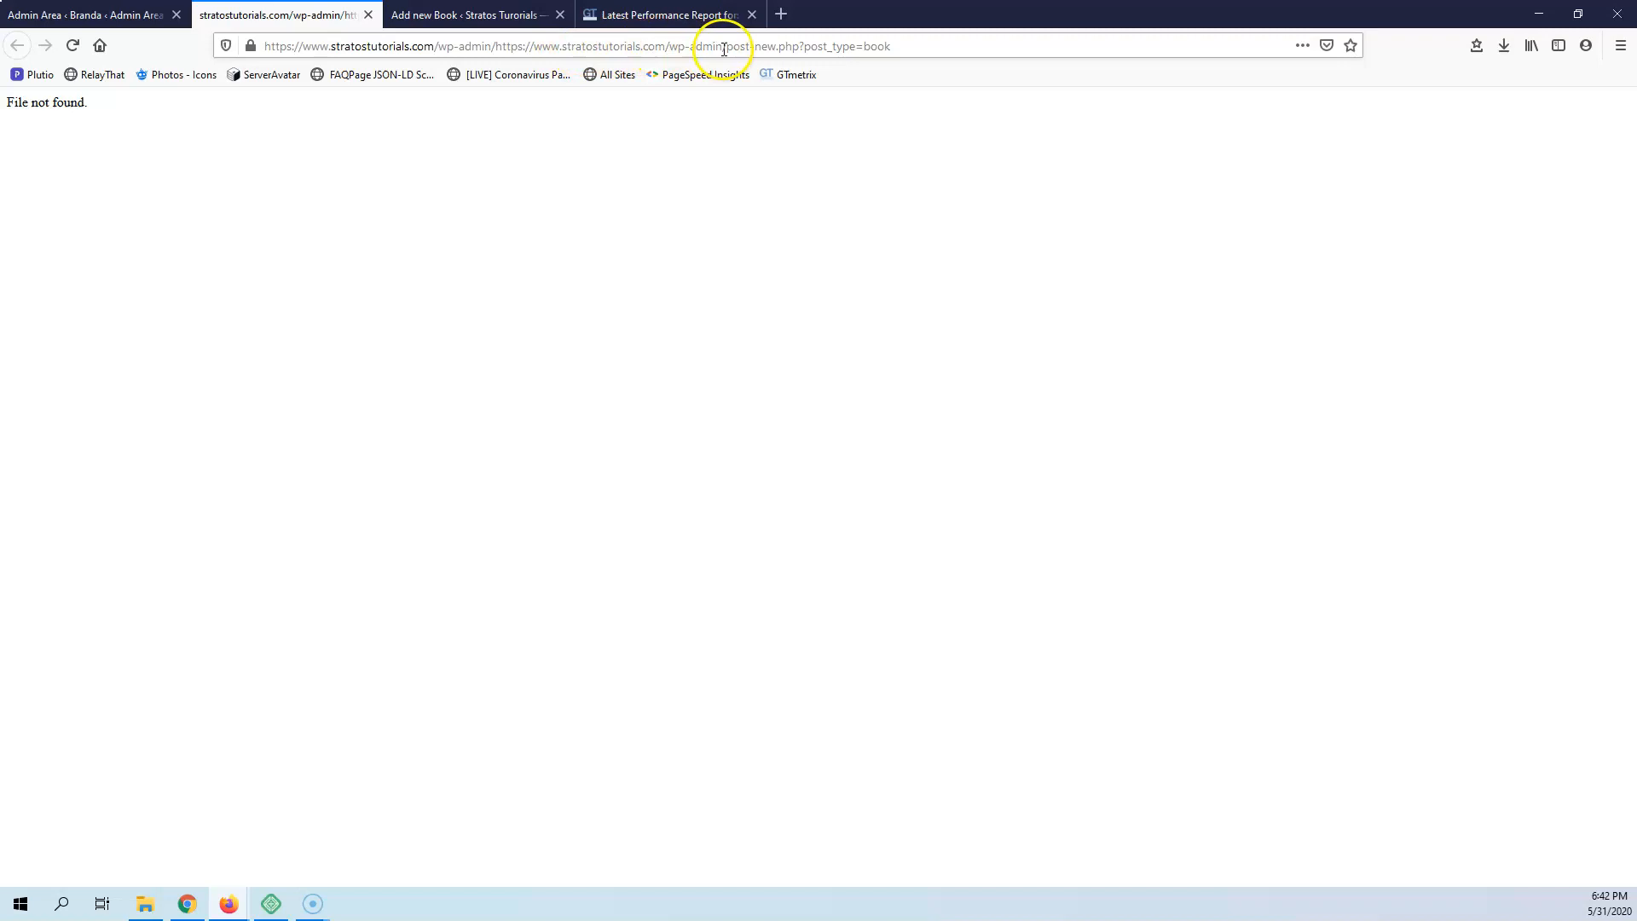
Replace the New Book submenu item's URL with the relative path post-new.php?post_type=book copied from the broken page's address, and save the changes
{"action": "left_click_drag", "start_coordinate": [729, 46], "coordinate": [911, 49]}
{"action": "key", "text": "ctrl+c"}
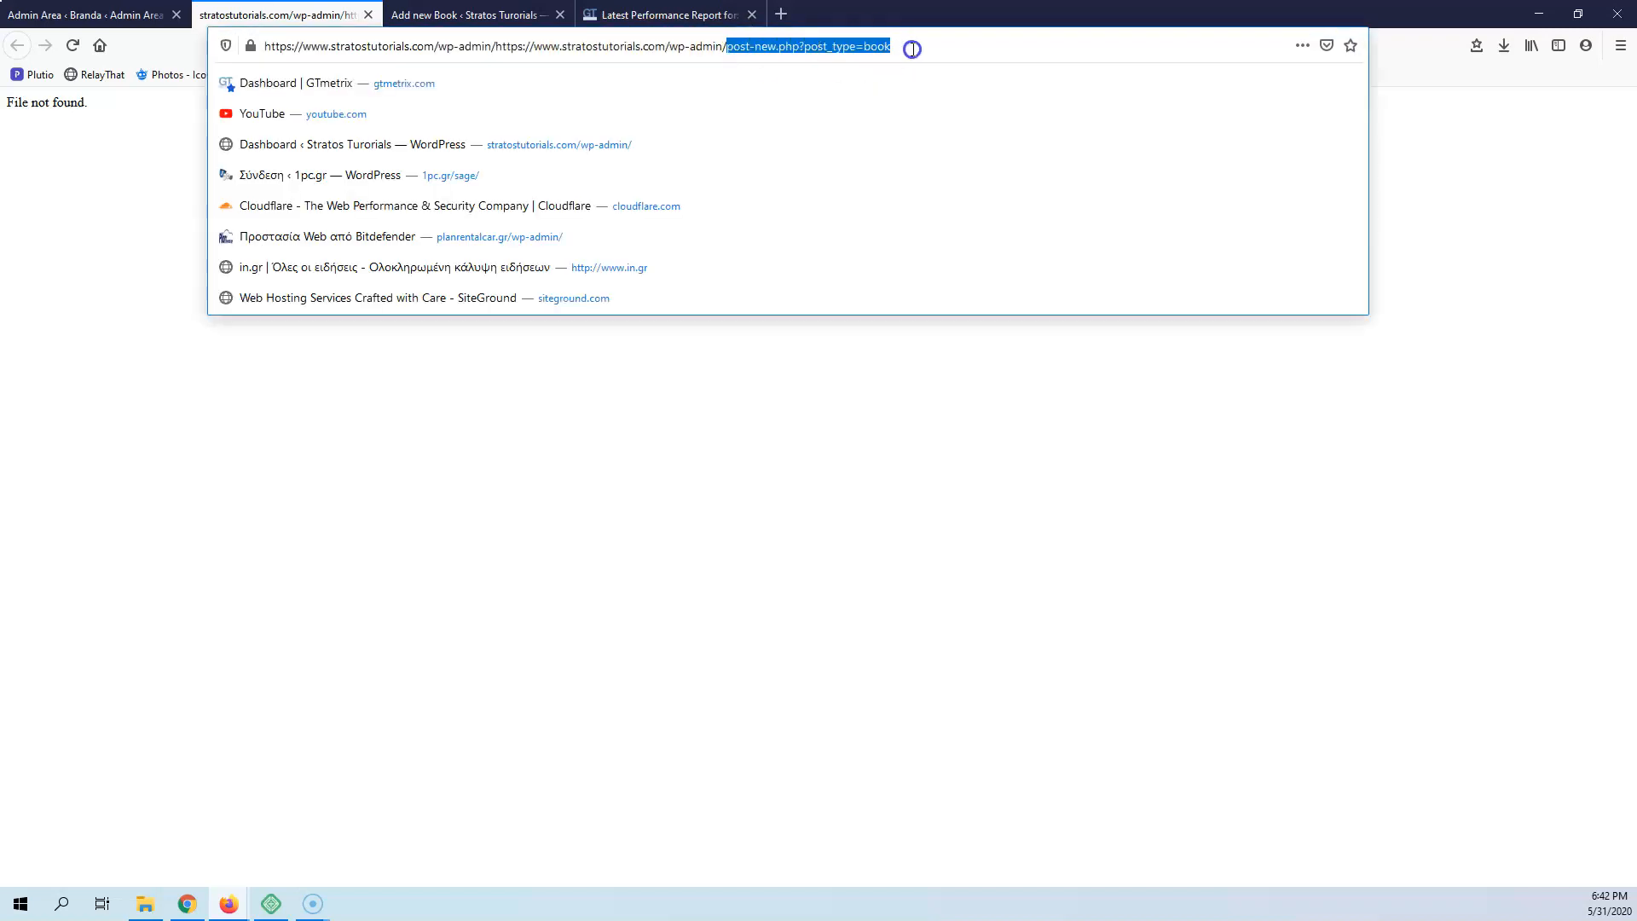
{"action": "left_click", "coordinate": [119, 14]}
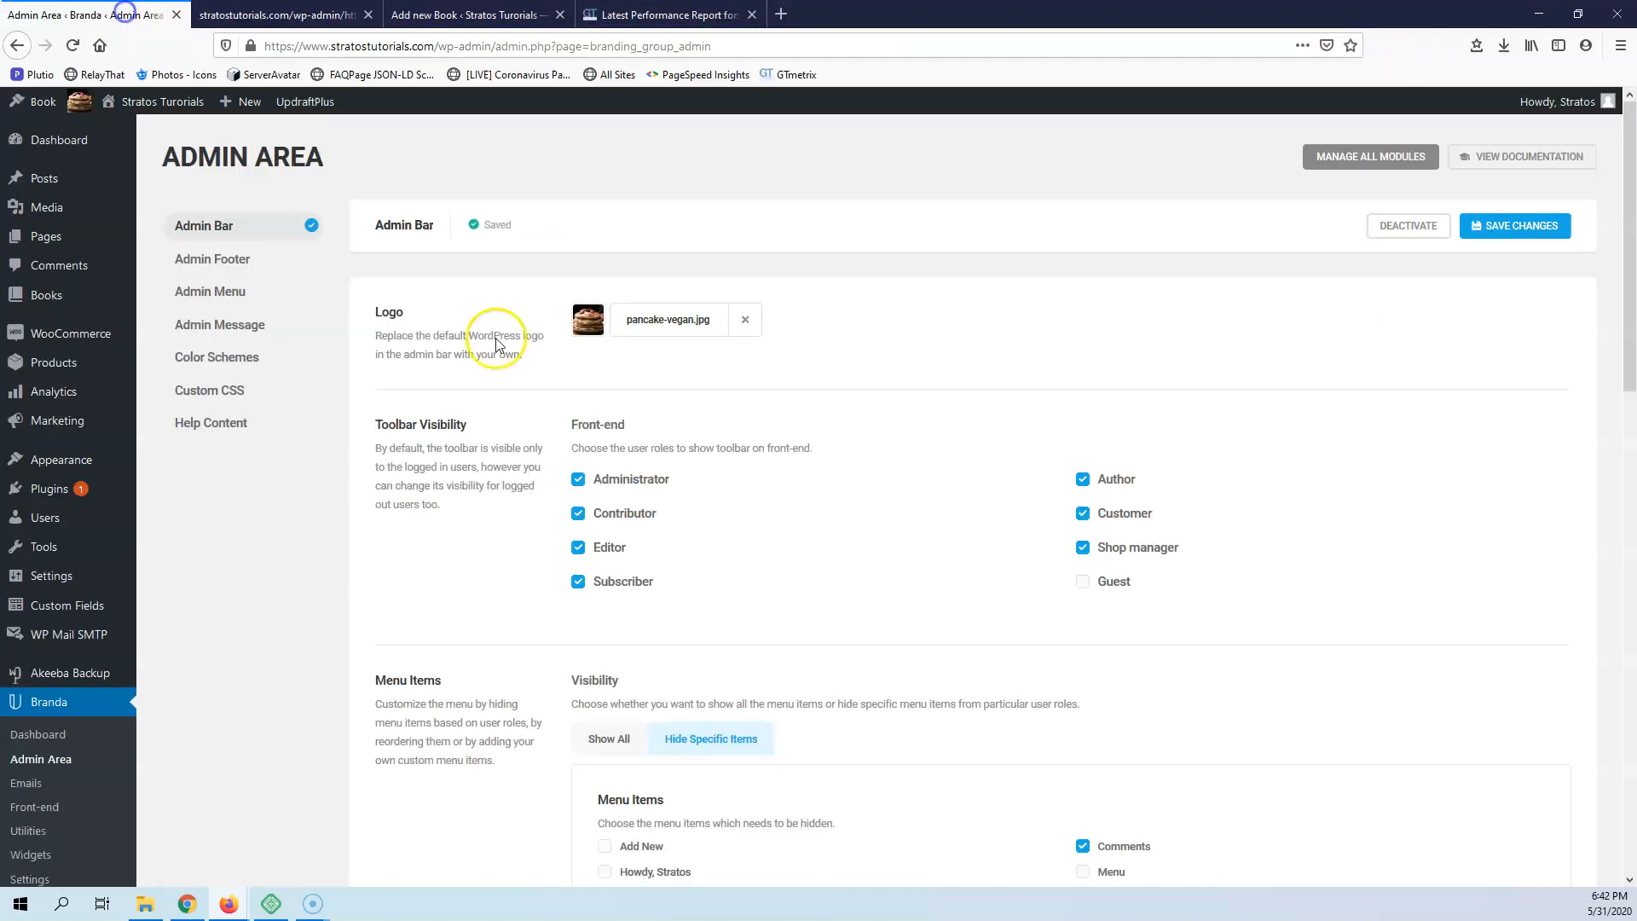
{"action": "scroll", "coordinate": [814, 612], "scroll_direction": "down", "scroll_amount": 5}
{"action": "scroll", "coordinate": [819, 612], "scroll_direction": "down", "scroll_amount": 3}
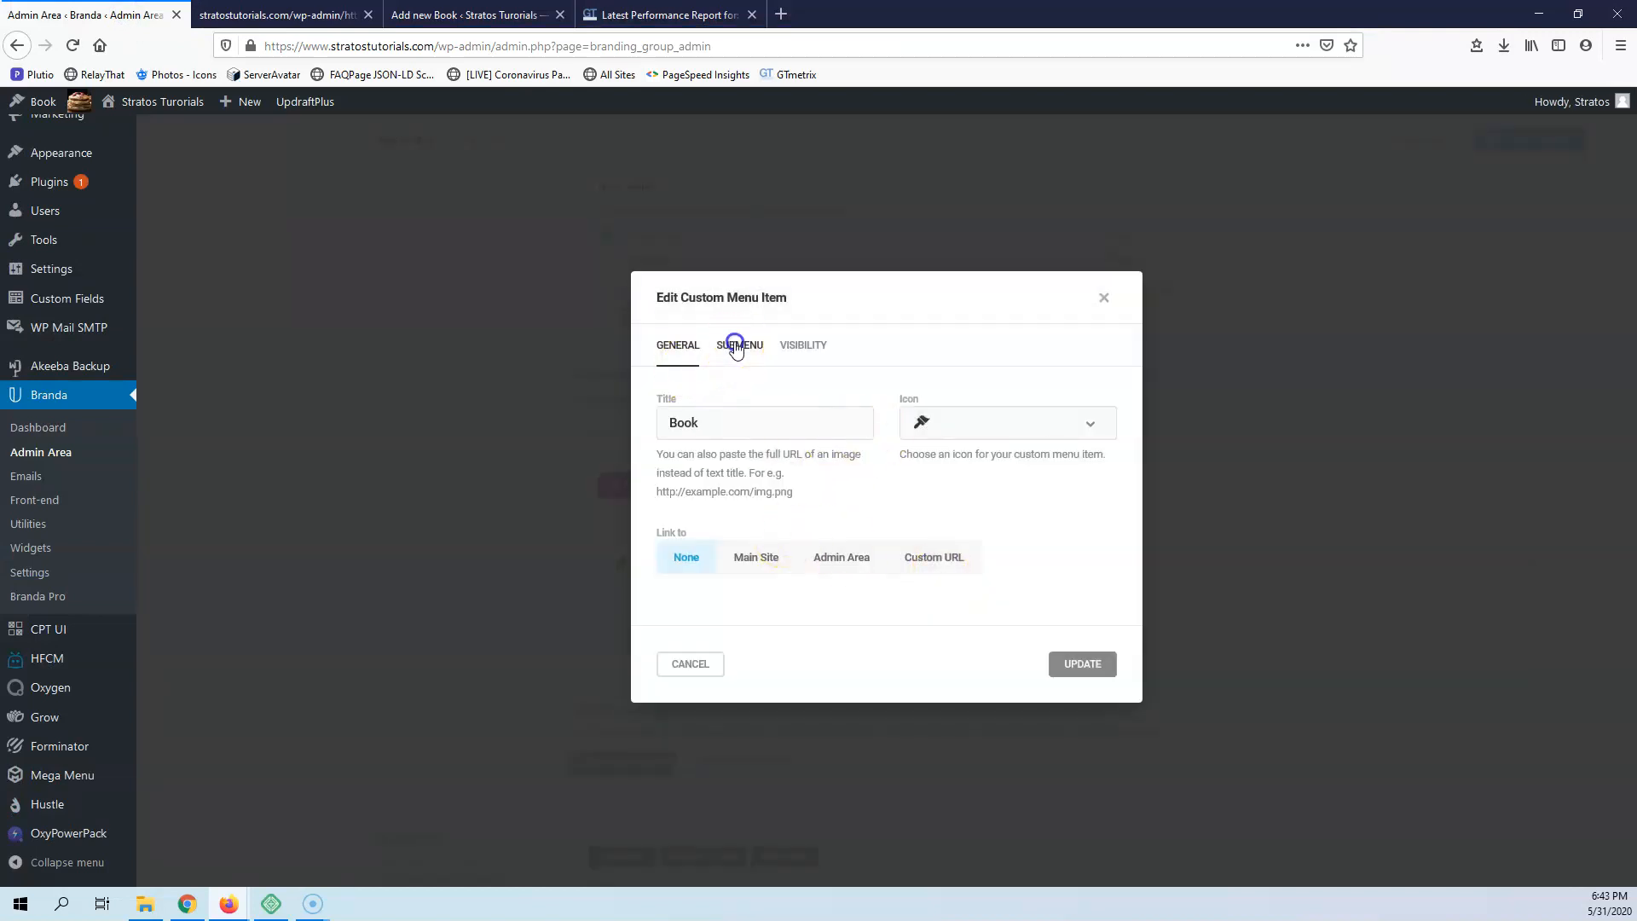
{"action": "left_click", "coordinate": [734, 346]}
{"action": "left_click", "coordinate": [1079, 494]}
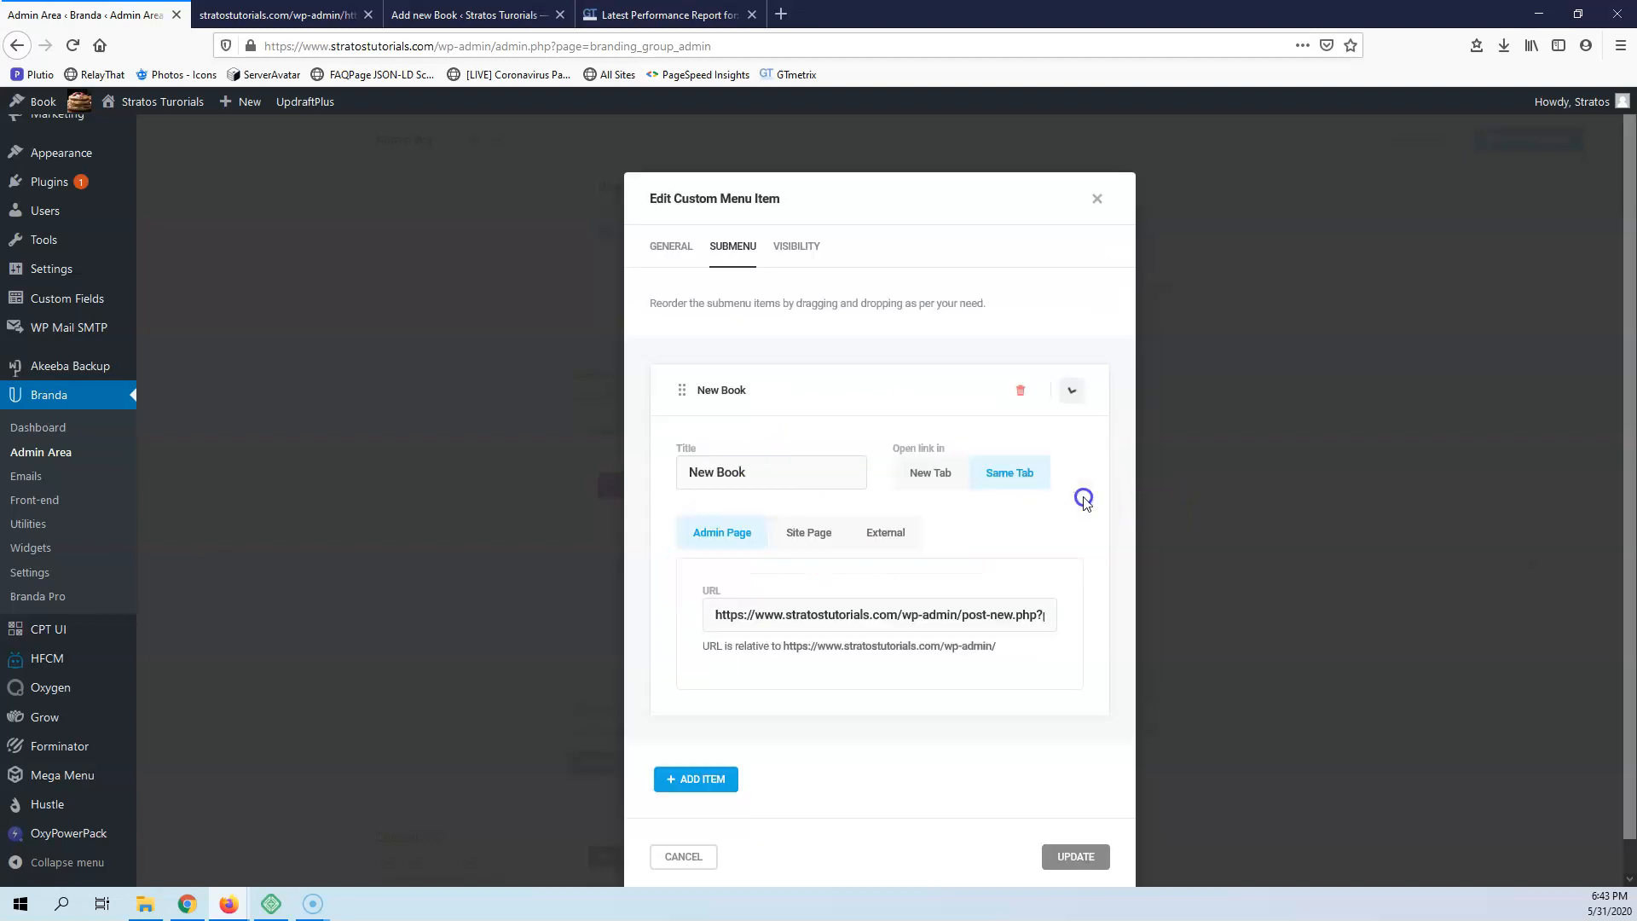
{"action": "triple_click", "coordinate": [846, 614]}
{"action": "key", "text": "ctrl+v"}
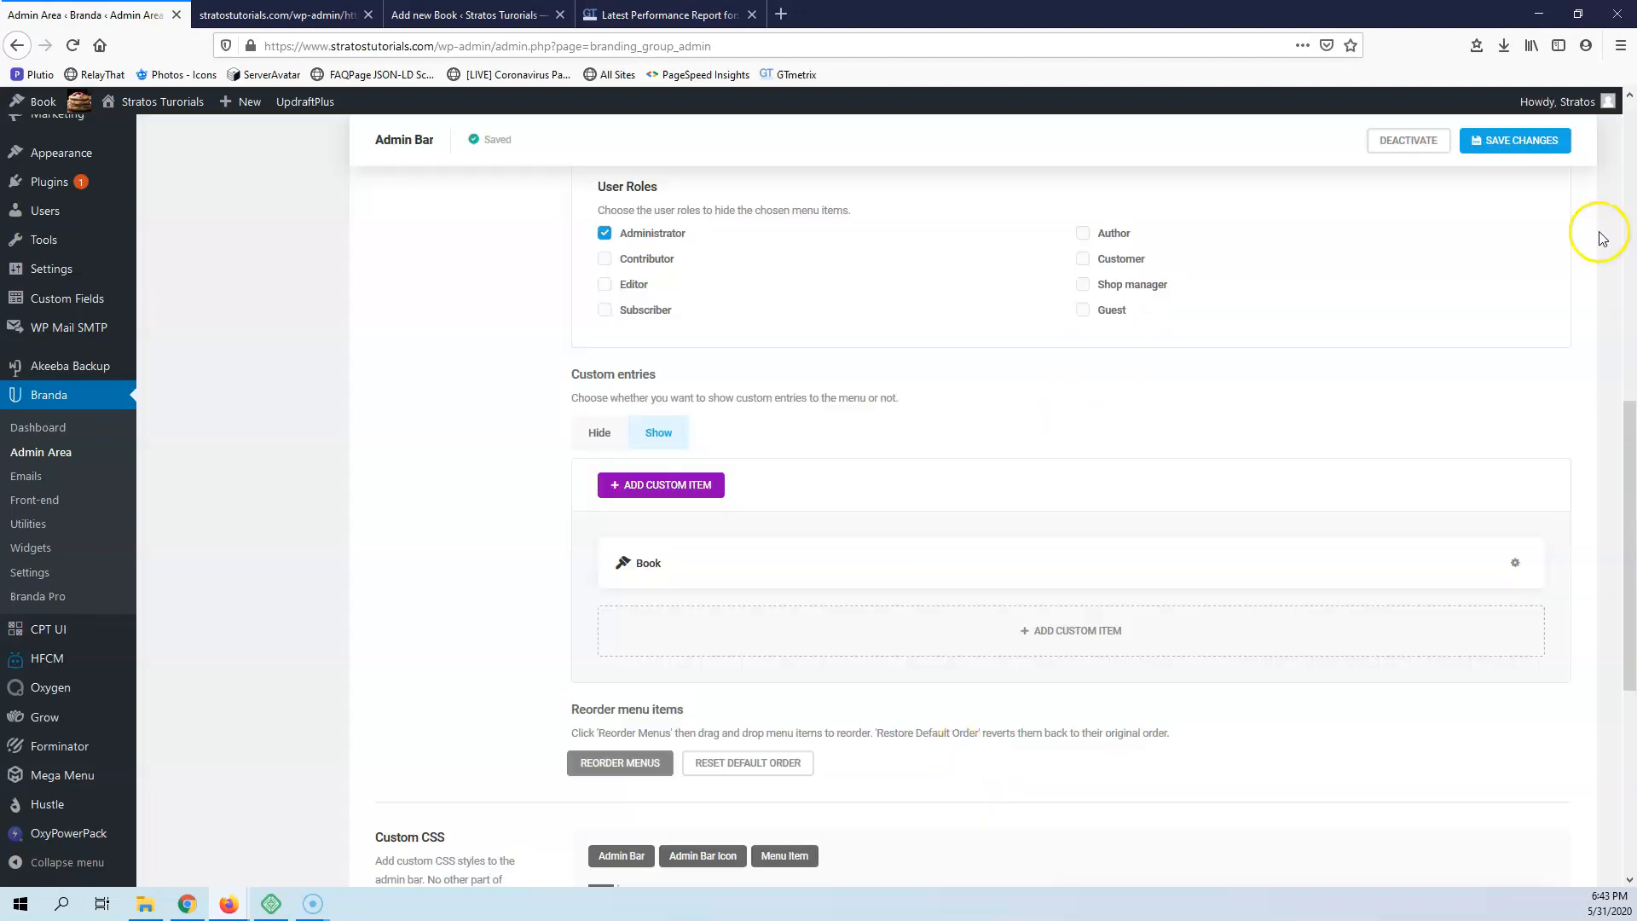
{"action": "left_click", "coordinate": [1521, 140]}
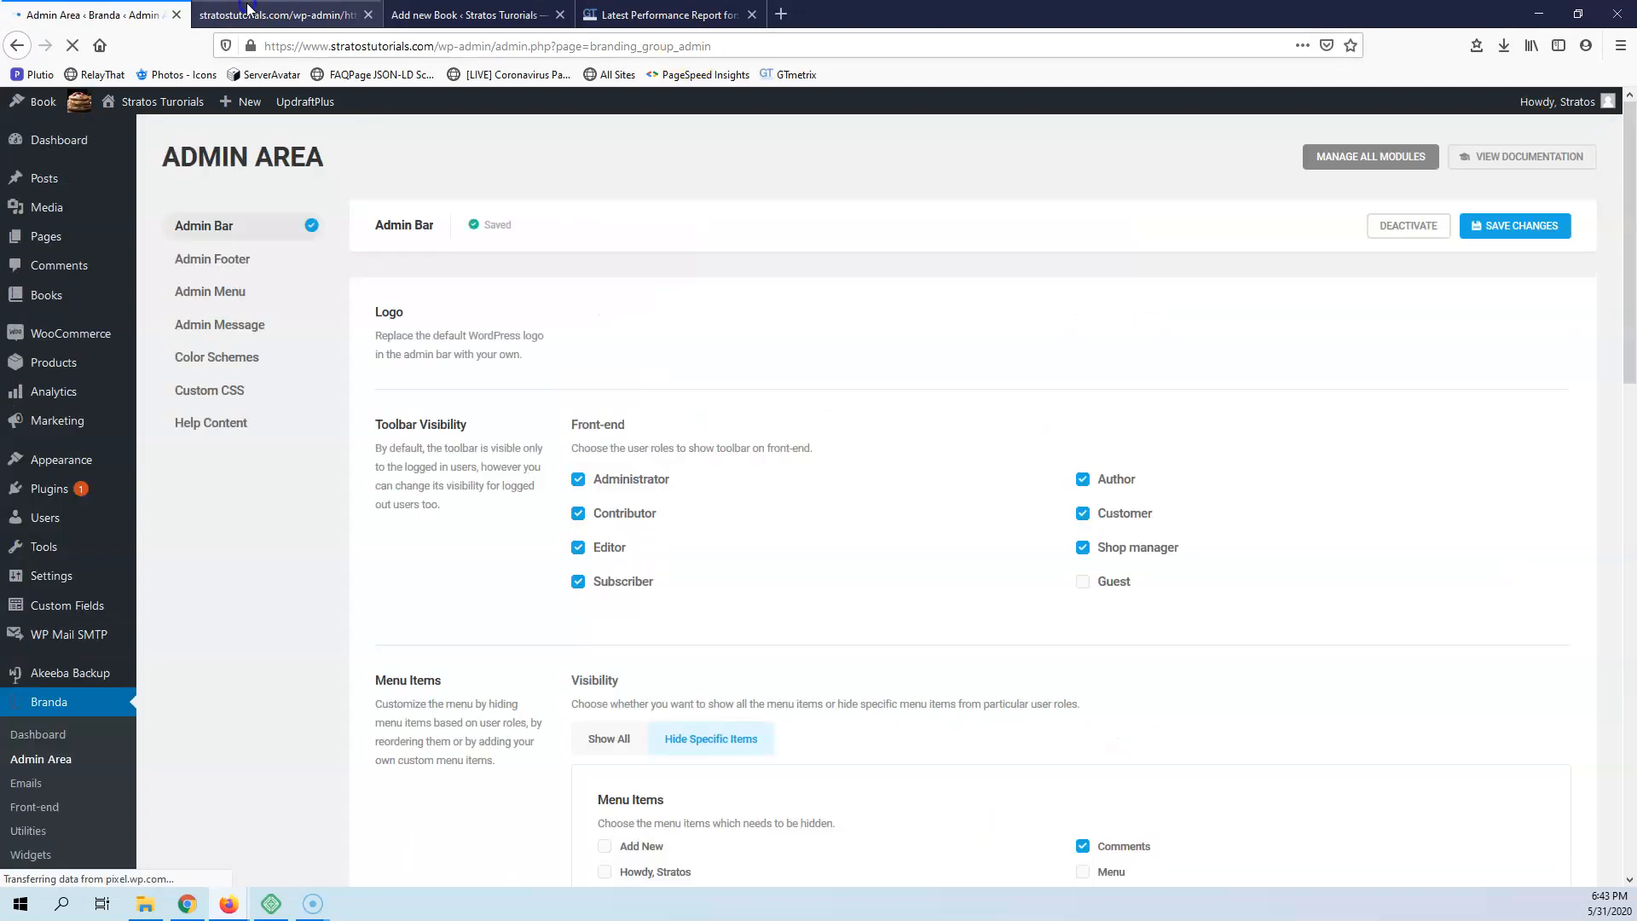
Close the broken page's tab, open the New Book link again in a new tab, and compare it with the original Add new Book page
{"action": "left_click", "coordinate": [275, 15]}
{"action": "left_click", "coordinate": [368, 14]}
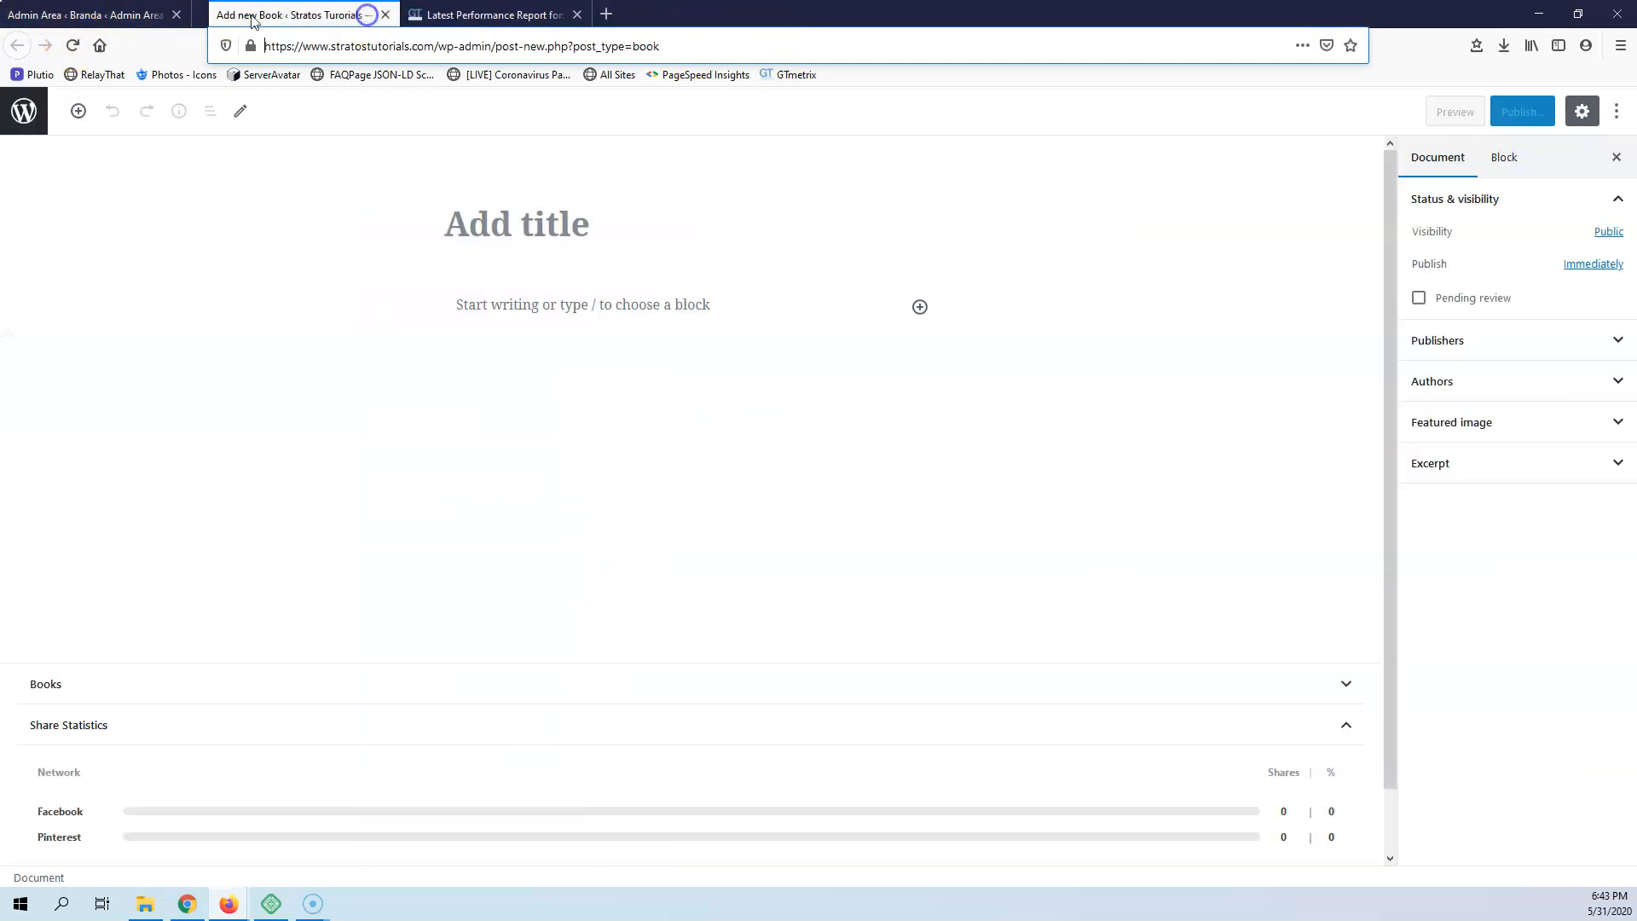
{"action": "left_click", "coordinate": [80, 15]}
{"action": "right_click", "coordinate": [29, 130]}
{"action": "left_click", "coordinate": [60, 138]}
{"action": "left_click", "coordinate": [260, 13]}
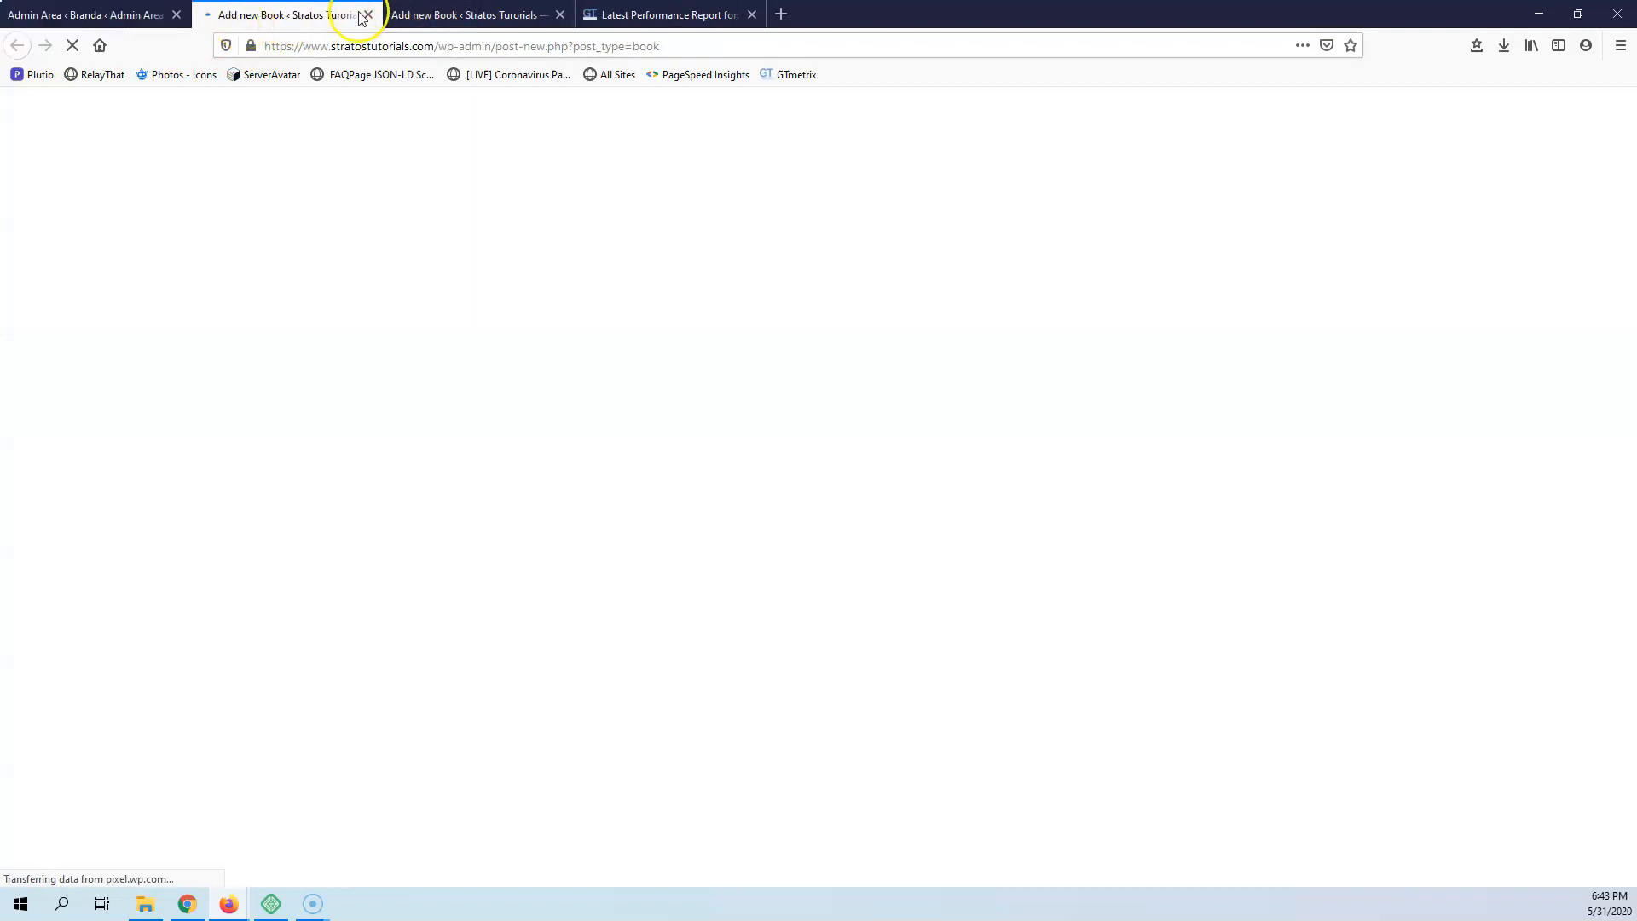
{"action": "left_click", "coordinate": [459, 15]}
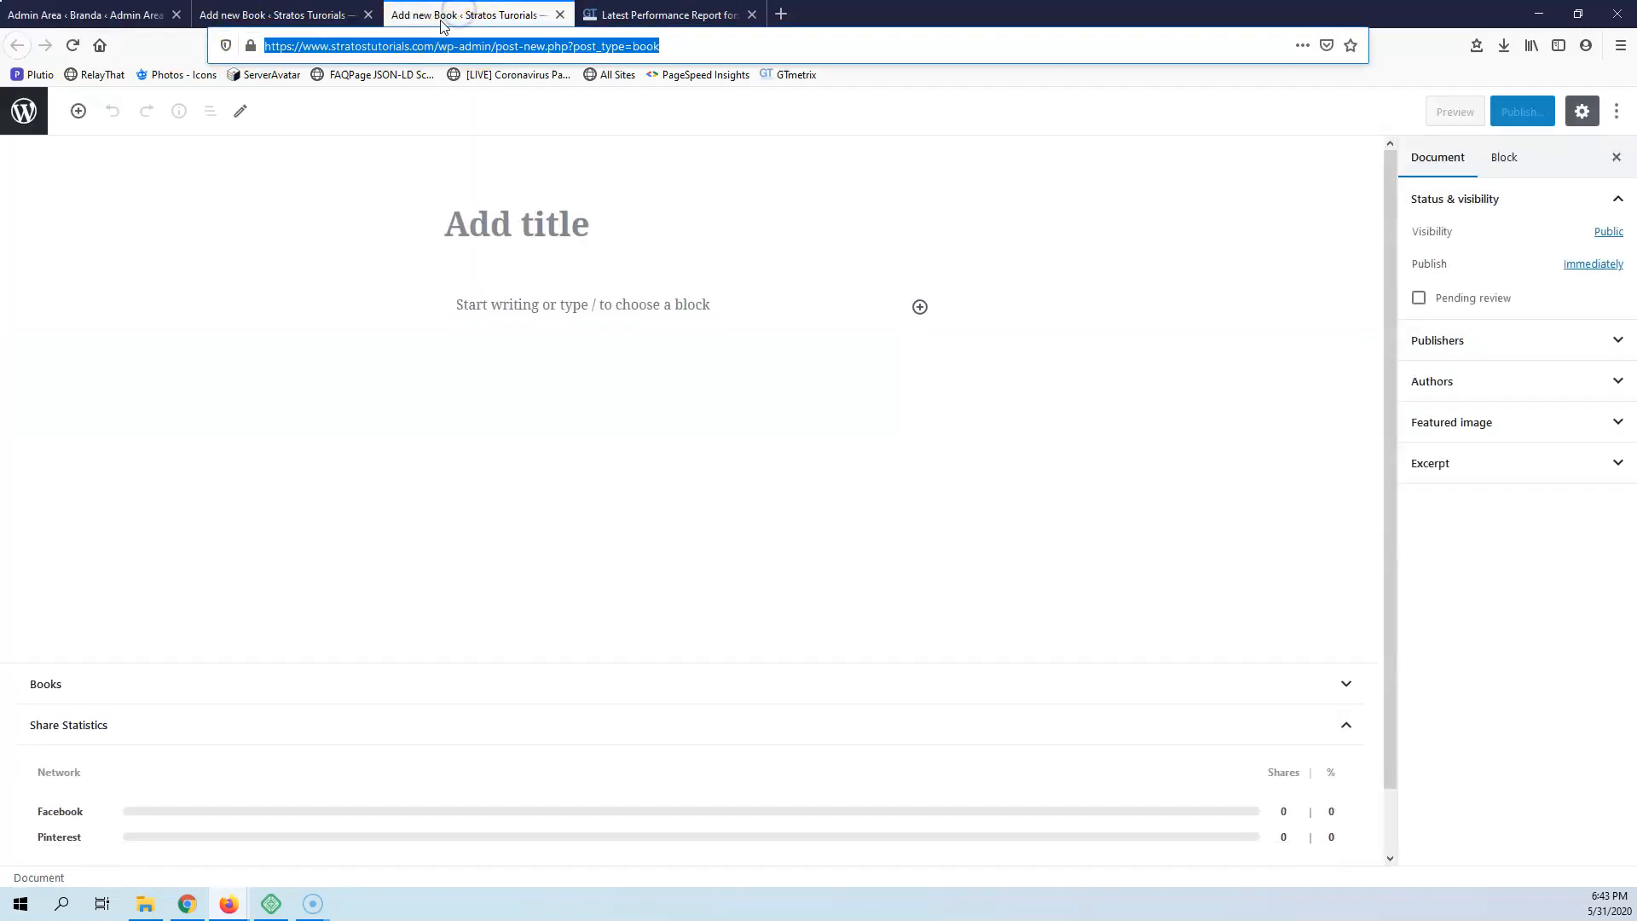
Close both Add new Book tabs and return to the Branda admin area
{"action": "left_click", "coordinate": [290, 13]}
{"action": "left_click", "coordinate": [367, 15]}
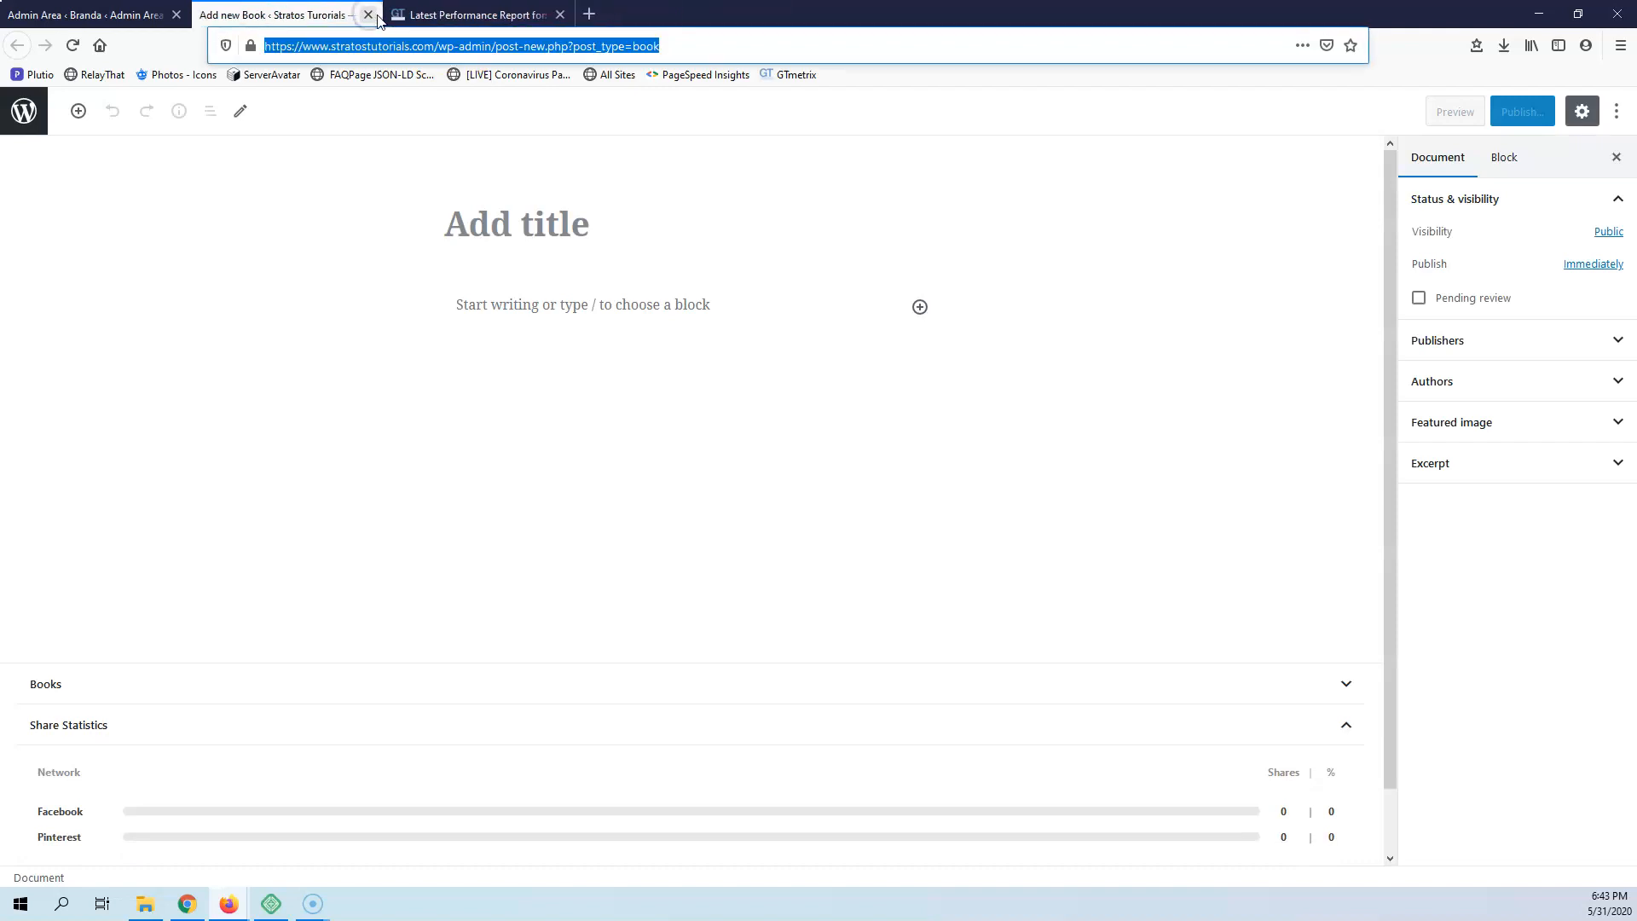
{"action": "left_click", "coordinate": [369, 15]}
{"action": "left_click", "coordinate": [81, 15]}
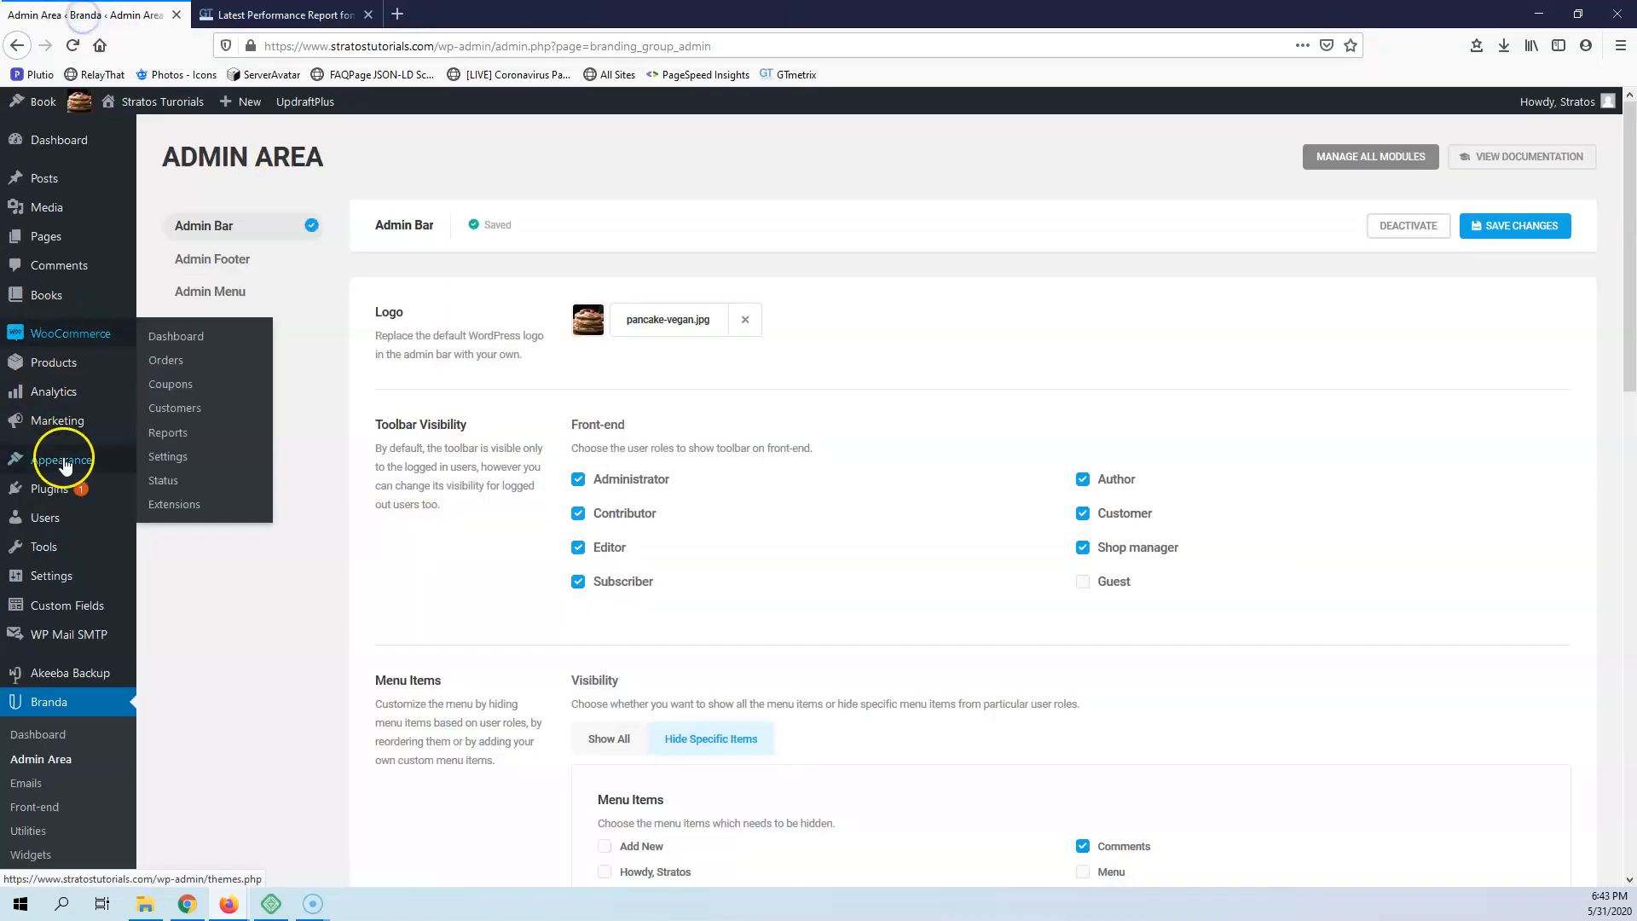
Activate the Admin Footer module, enter Stratos Tutorials as the admin footer text, and save the changes
{"action": "scroll", "coordinate": [739, 373], "scroll_direction": "down", "scroll_amount": 10}
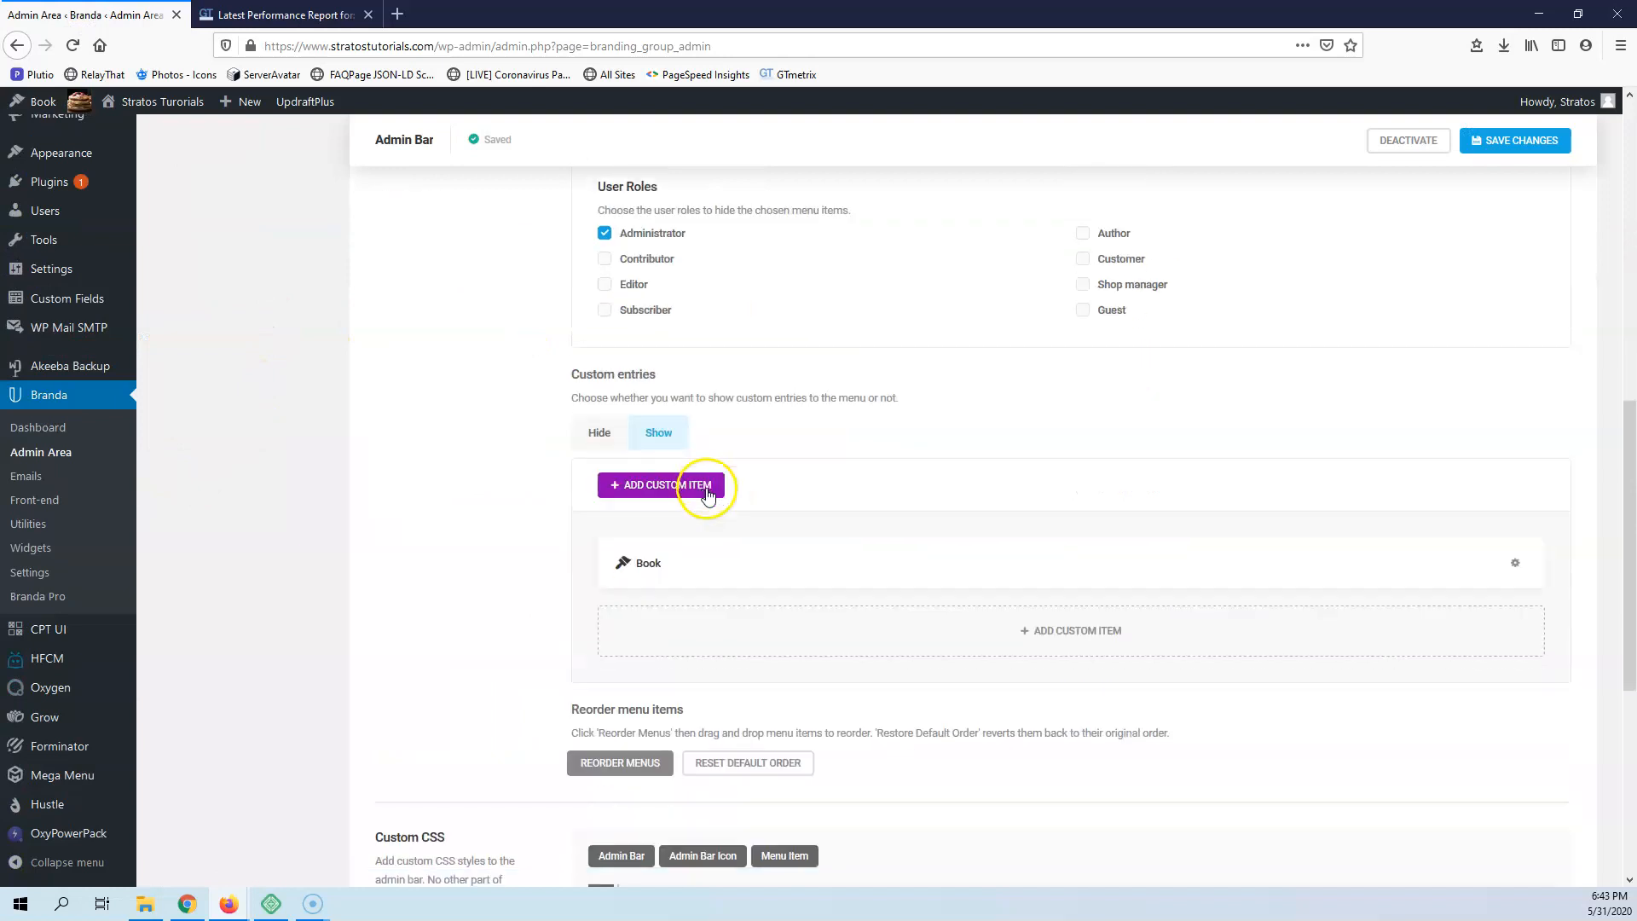
{"action": "scroll", "coordinate": [511, 546], "scroll_direction": "down", "scroll_amount": 4}
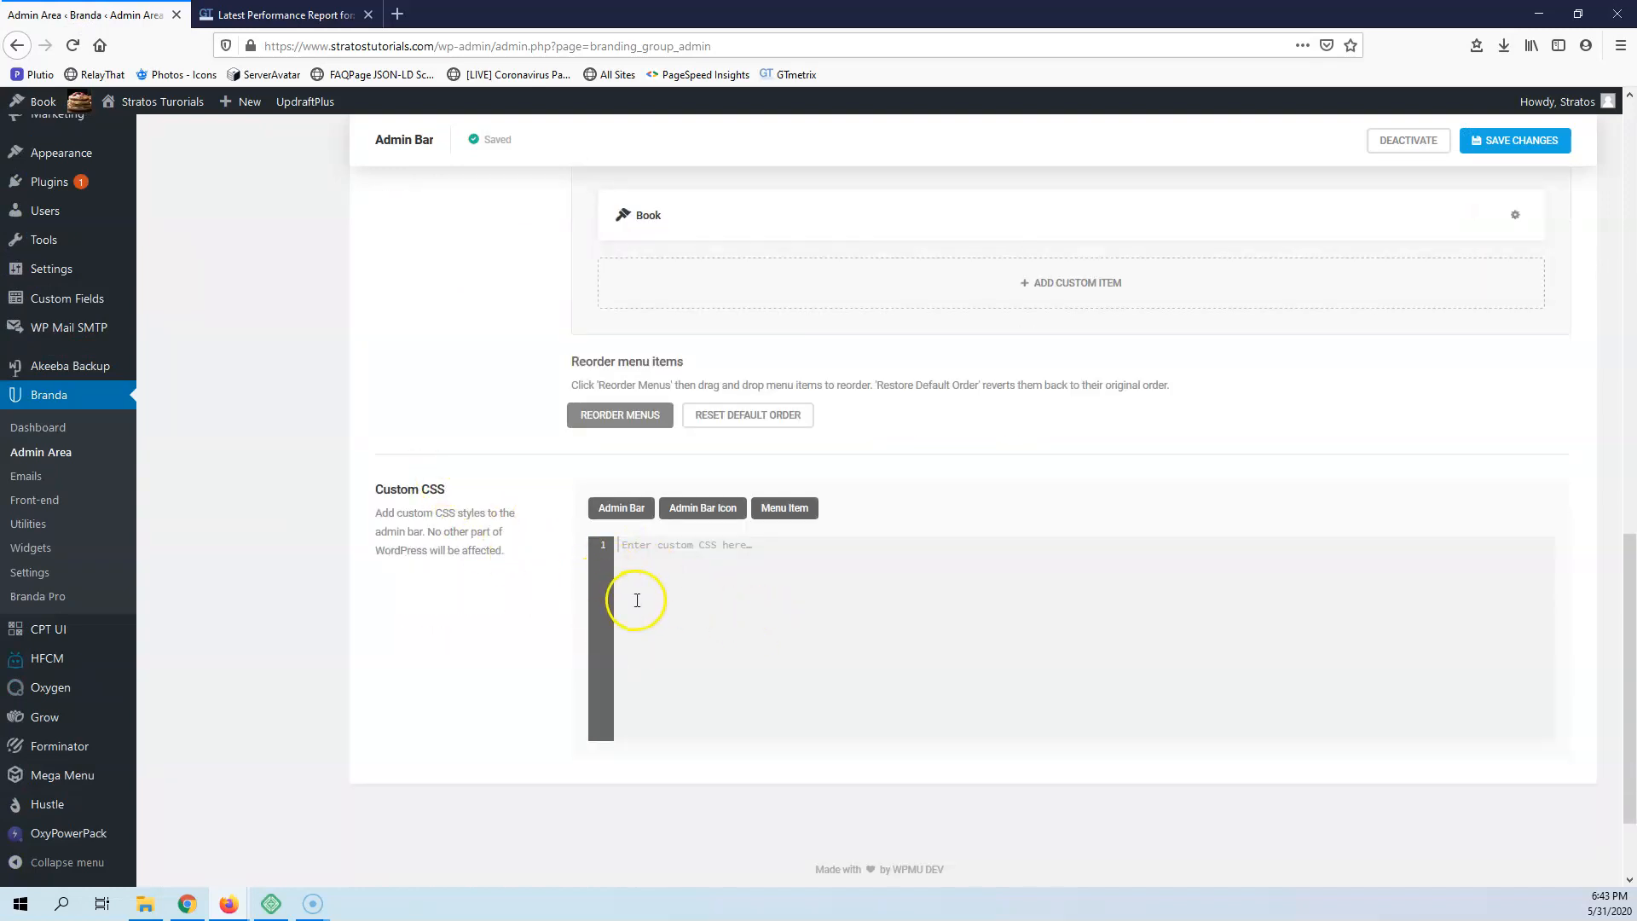
{"action": "scroll", "coordinate": [632, 595], "scroll_direction": "up", "scroll_amount": 5}
{"action": "scroll", "coordinate": [631, 588], "scroll_direction": "up", "scroll_amount": 10}
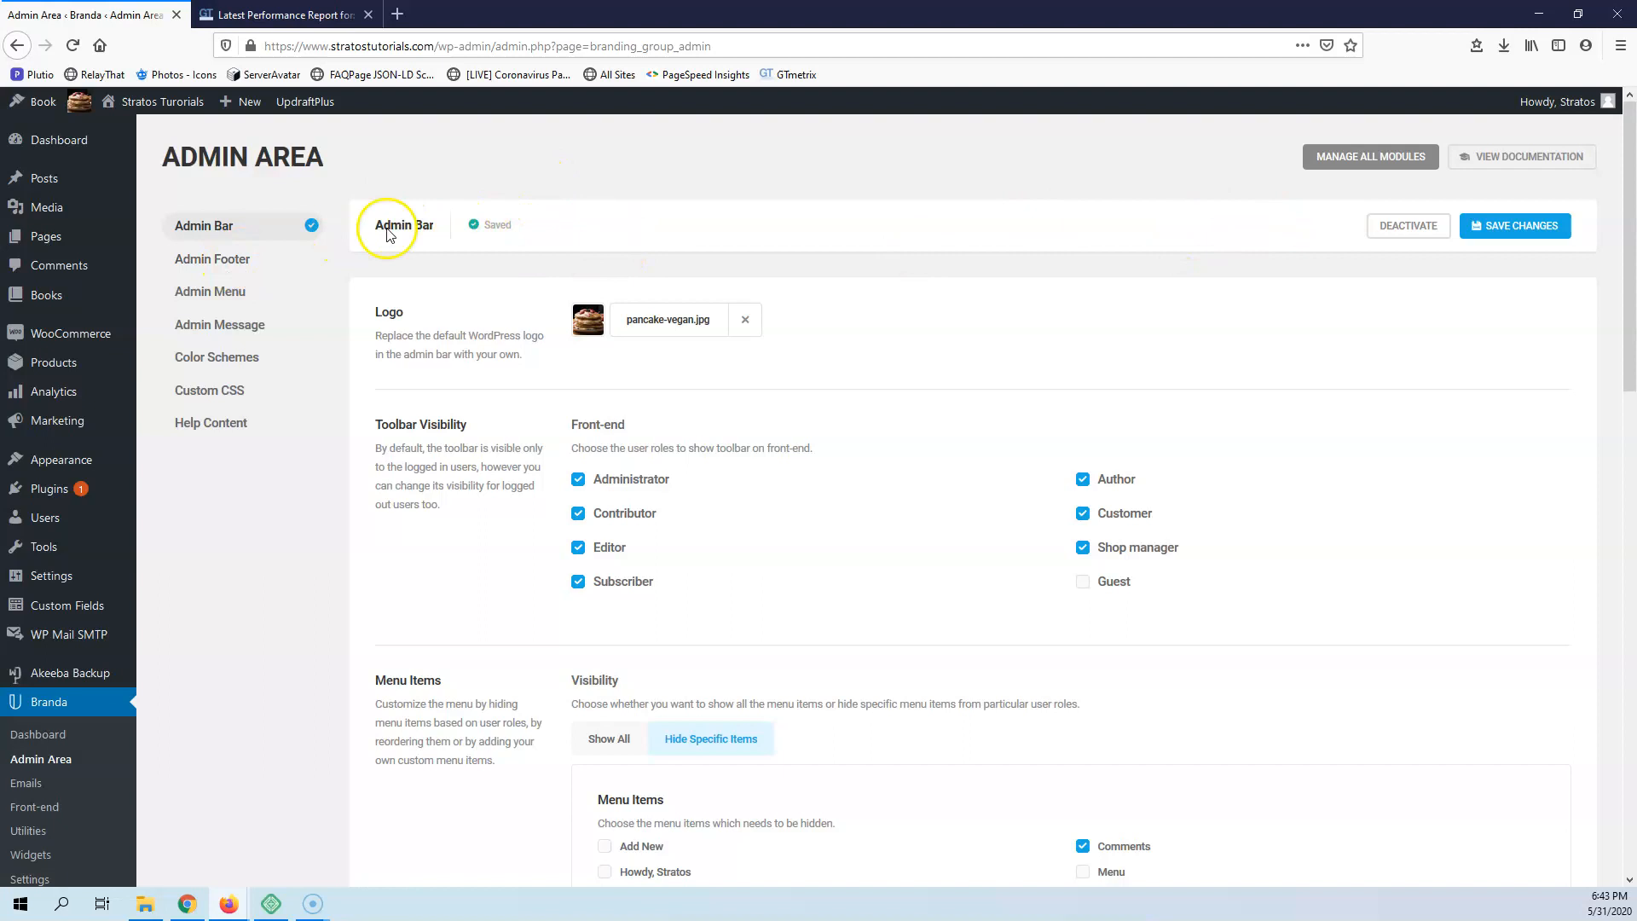
{"action": "left_click", "coordinate": [220, 264]}
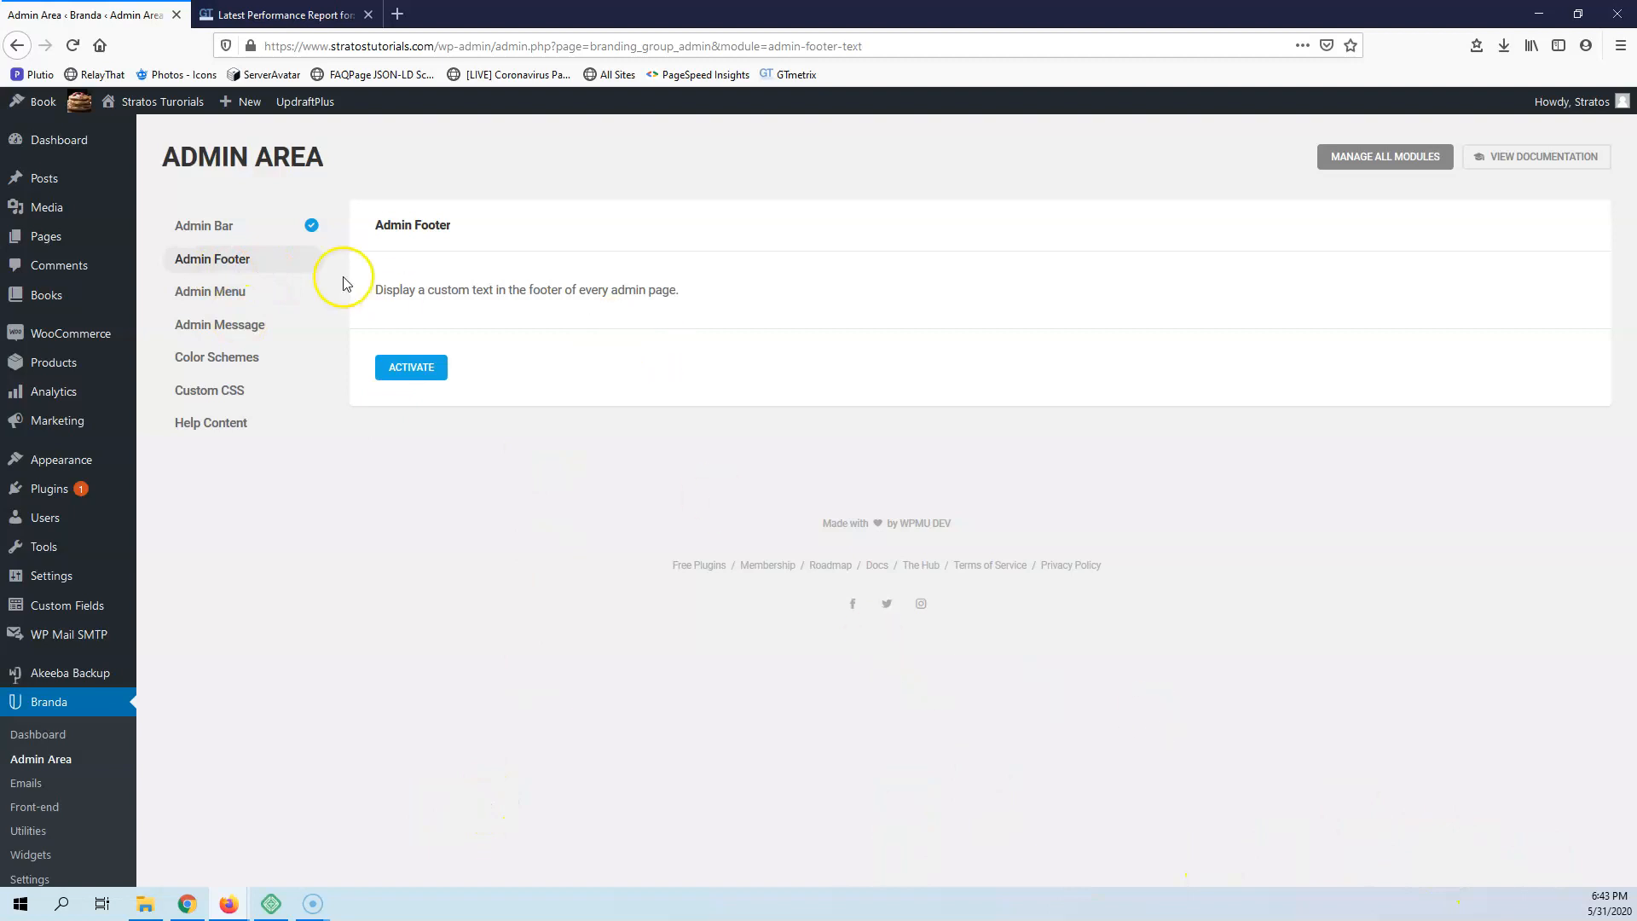
{"action": "left_click", "coordinate": [410, 368]}
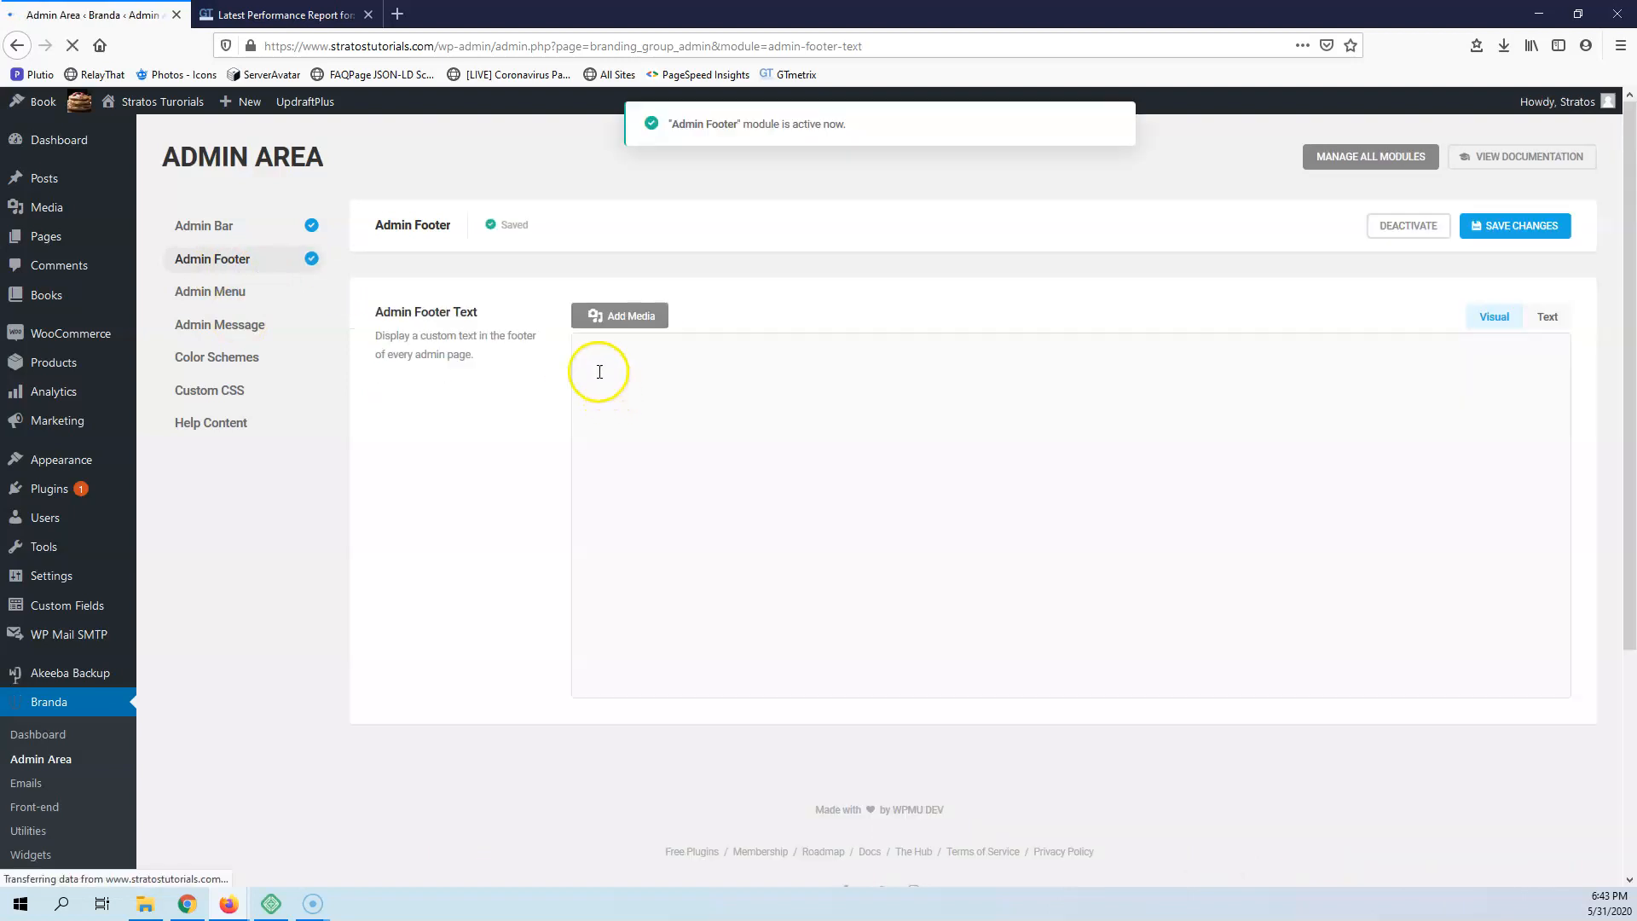
{"action": "left_click", "coordinate": [644, 404]}
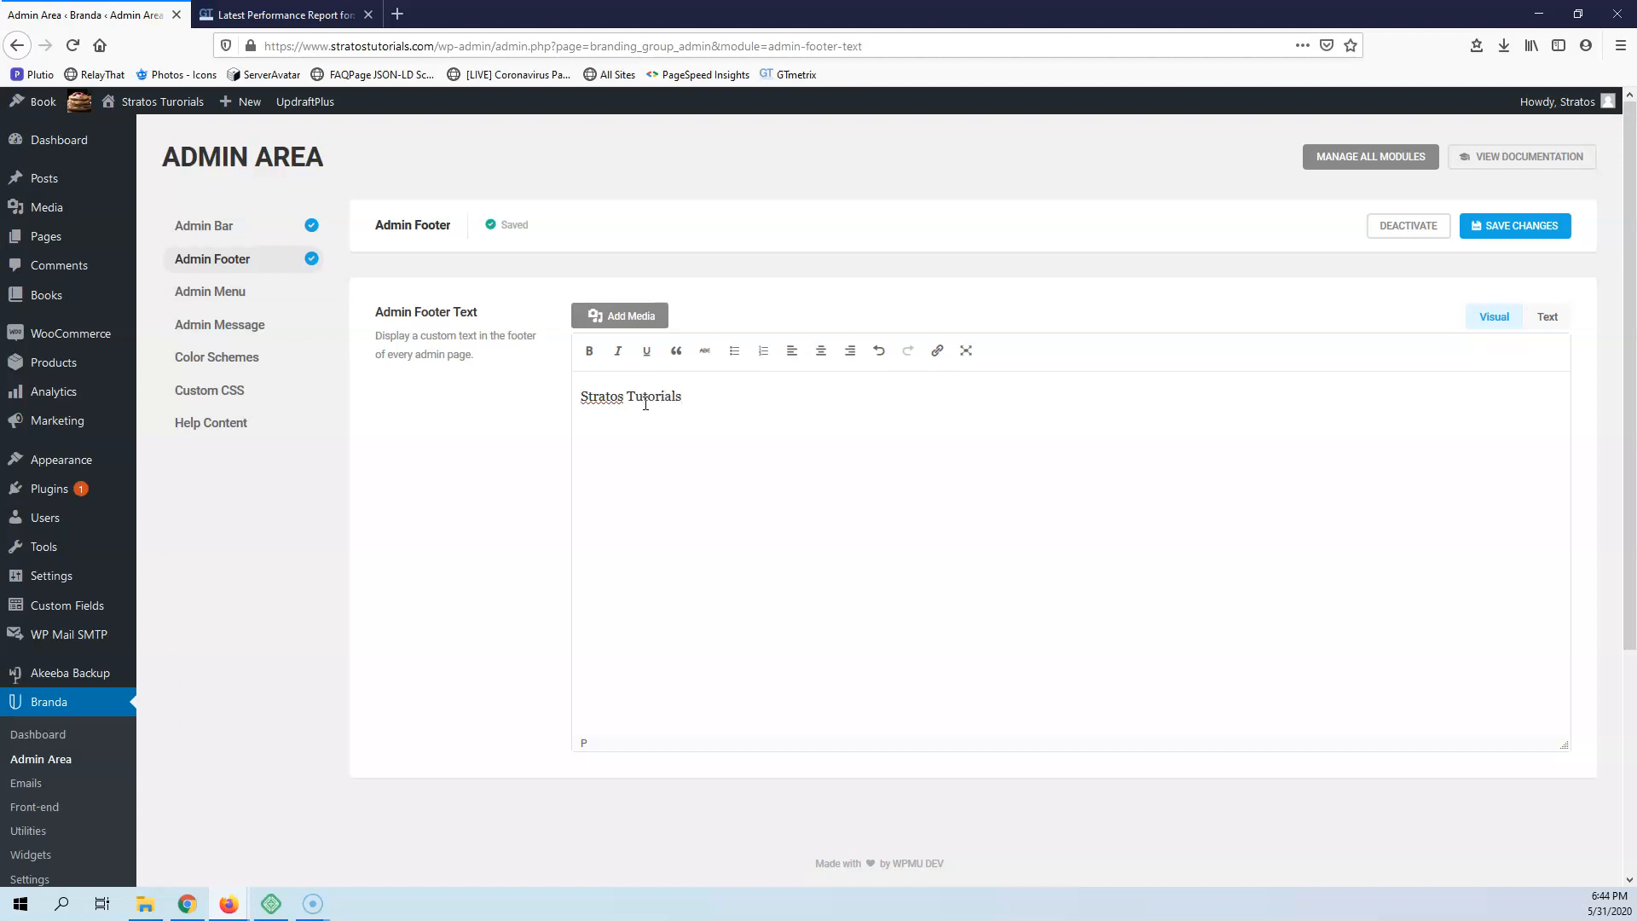
{"action": "left_click", "coordinate": [1507, 227]}
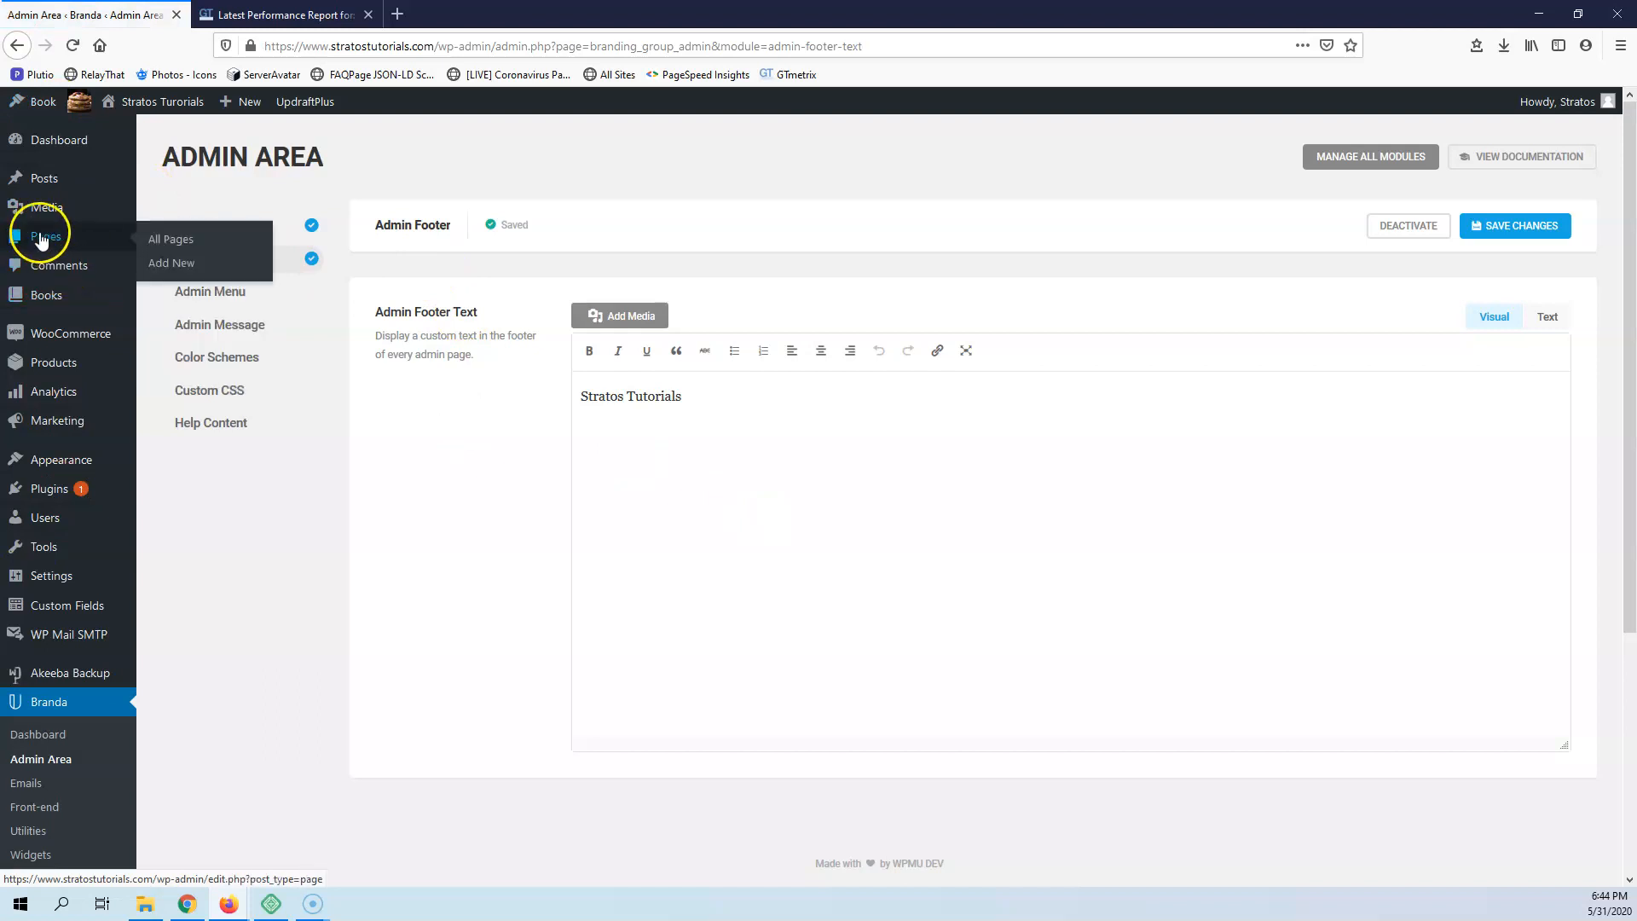
Open the All Pages list in a new tab and check the custom footer text at the end of the page
{"action": "middle_click", "coordinate": [171, 232]}
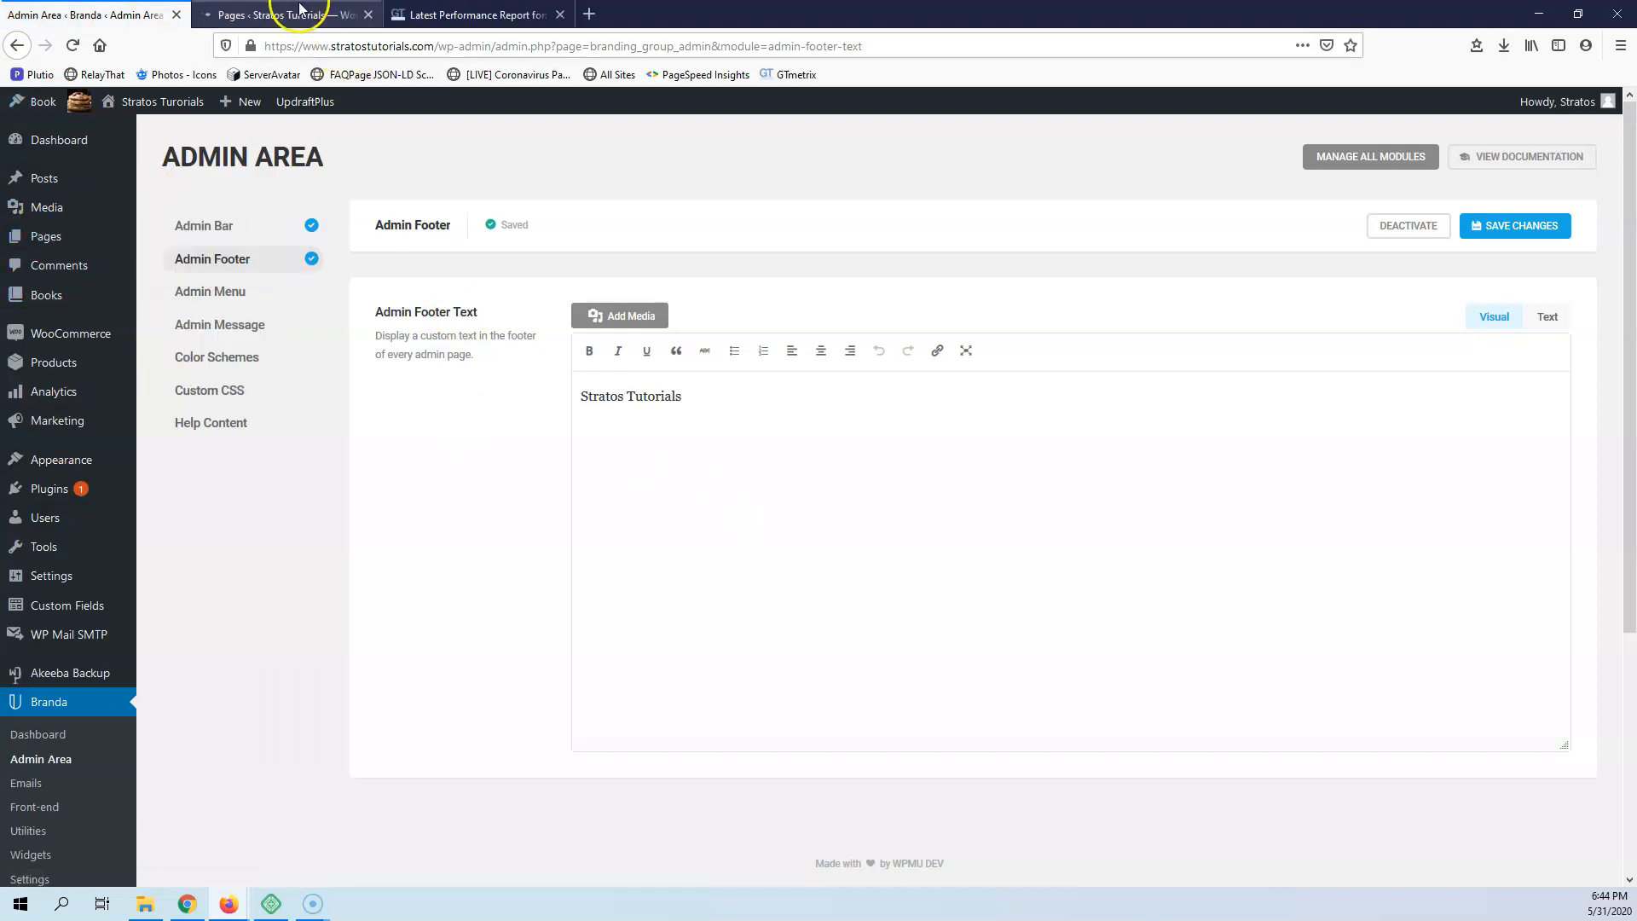
{"action": "left_click", "coordinate": [300, 12]}
{"action": "scroll", "coordinate": [402, 512], "scroll_direction": "down", "scroll_amount": 5}
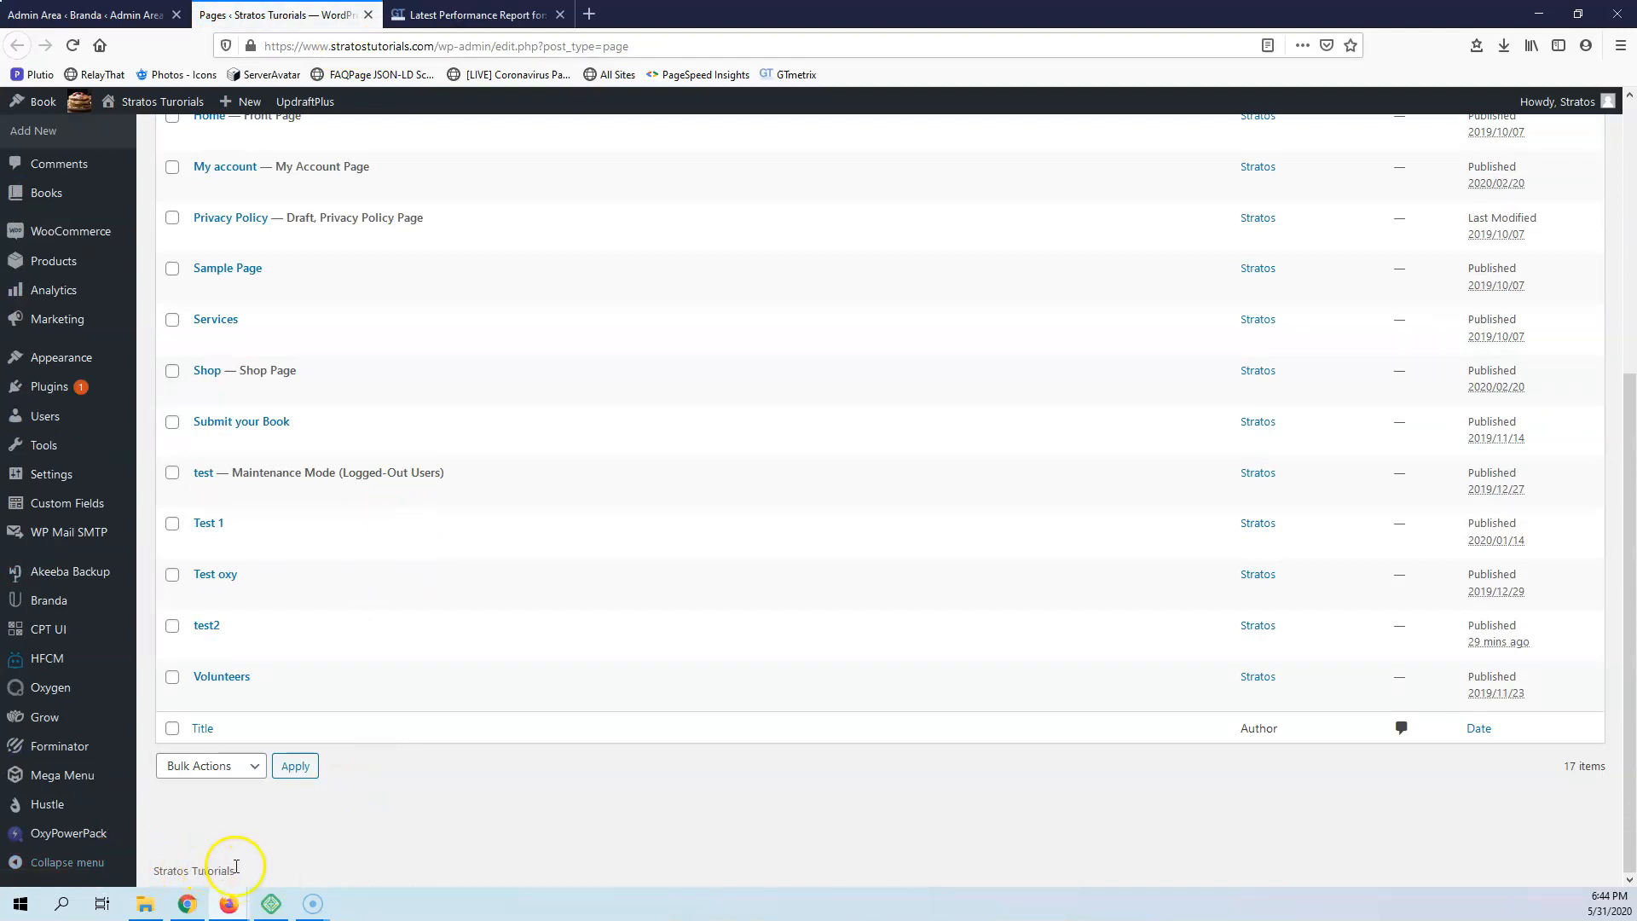
Return to the Branda admin area and activate the Admin Menu module
{"action": "left_click", "coordinate": [86, 14]}
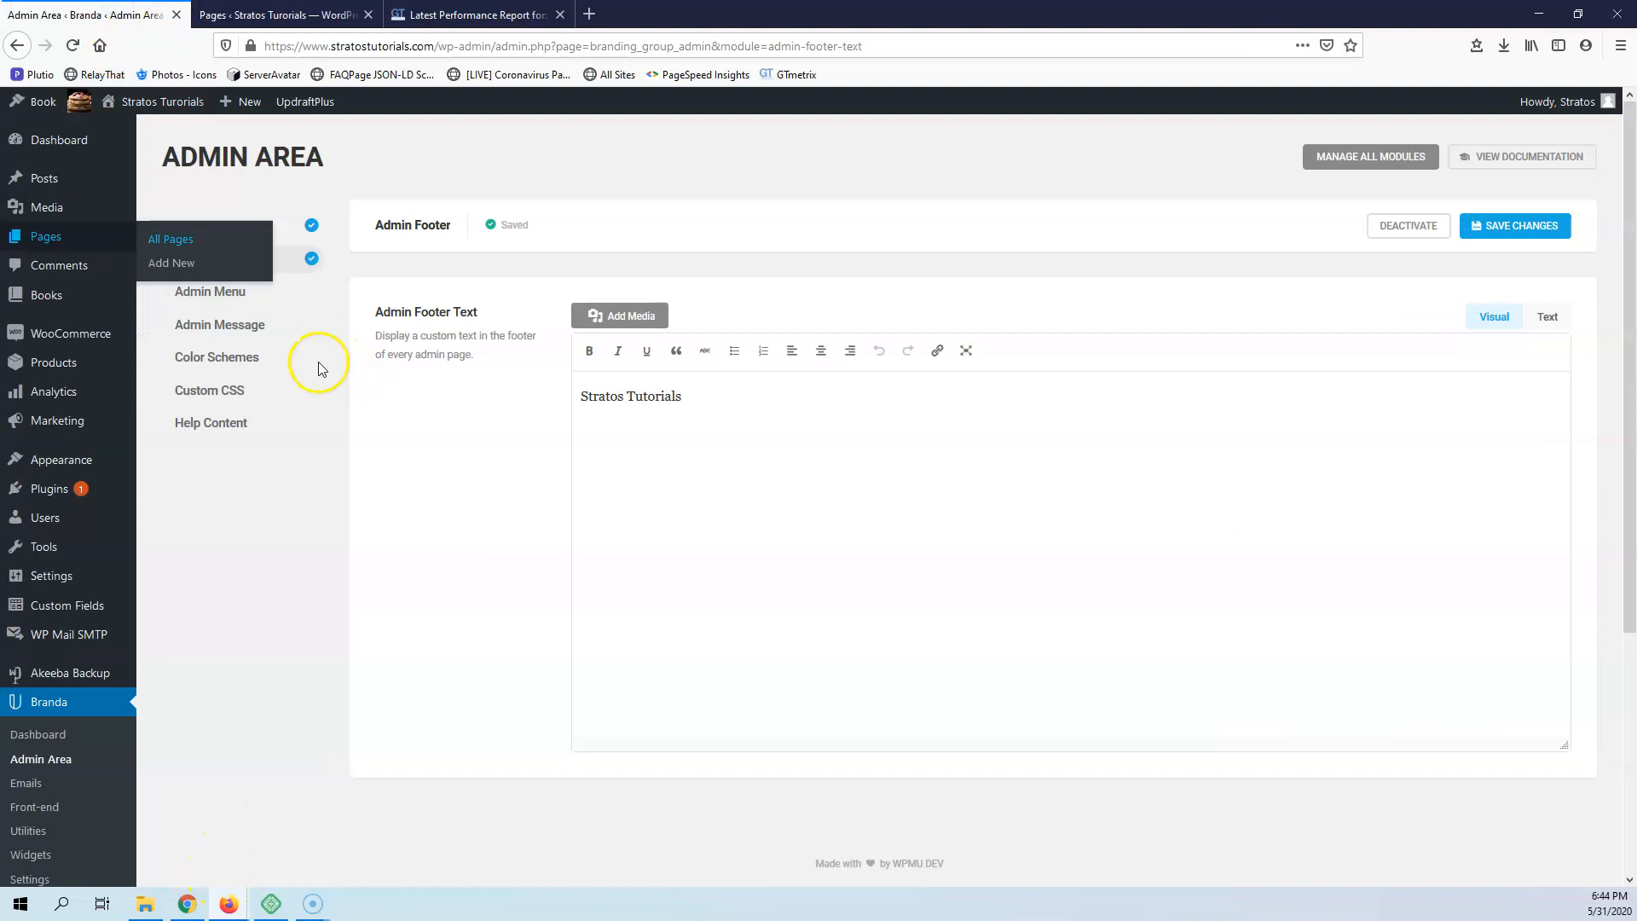
{"action": "left_click", "coordinate": [222, 297]}
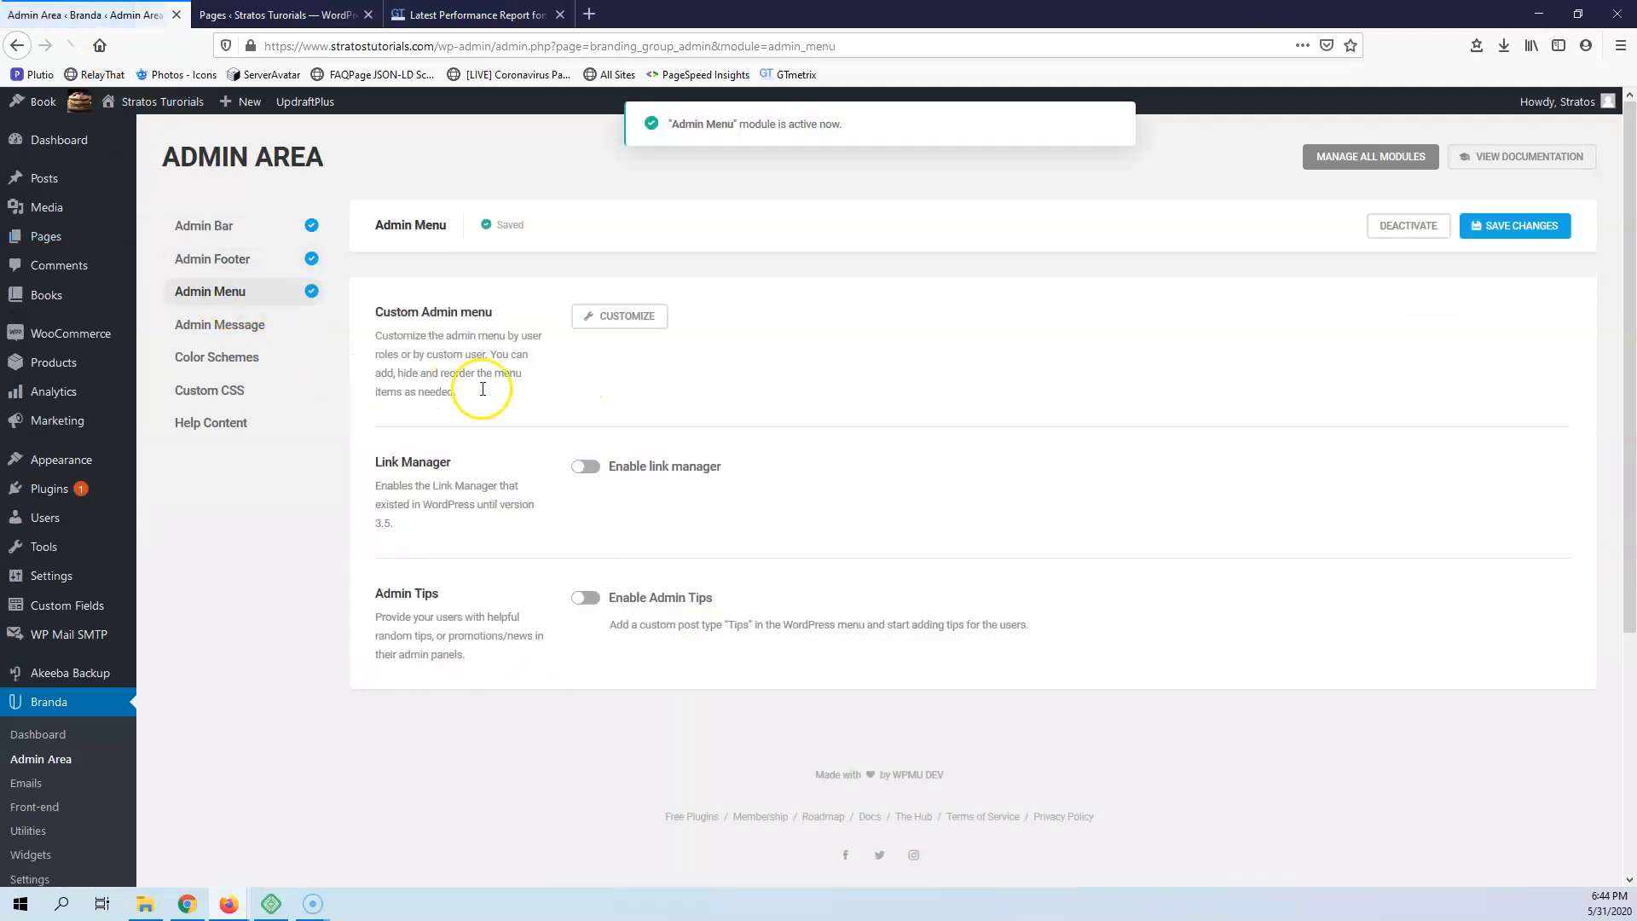
Open the custom admin menu editor and look through the Administrator role's menu items
{"action": "left_click", "coordinate": [623, 317]}
{"action": "scroll", "coordinate": [735, 364], "scroll_direction": "down", "scroll_amount": 3}
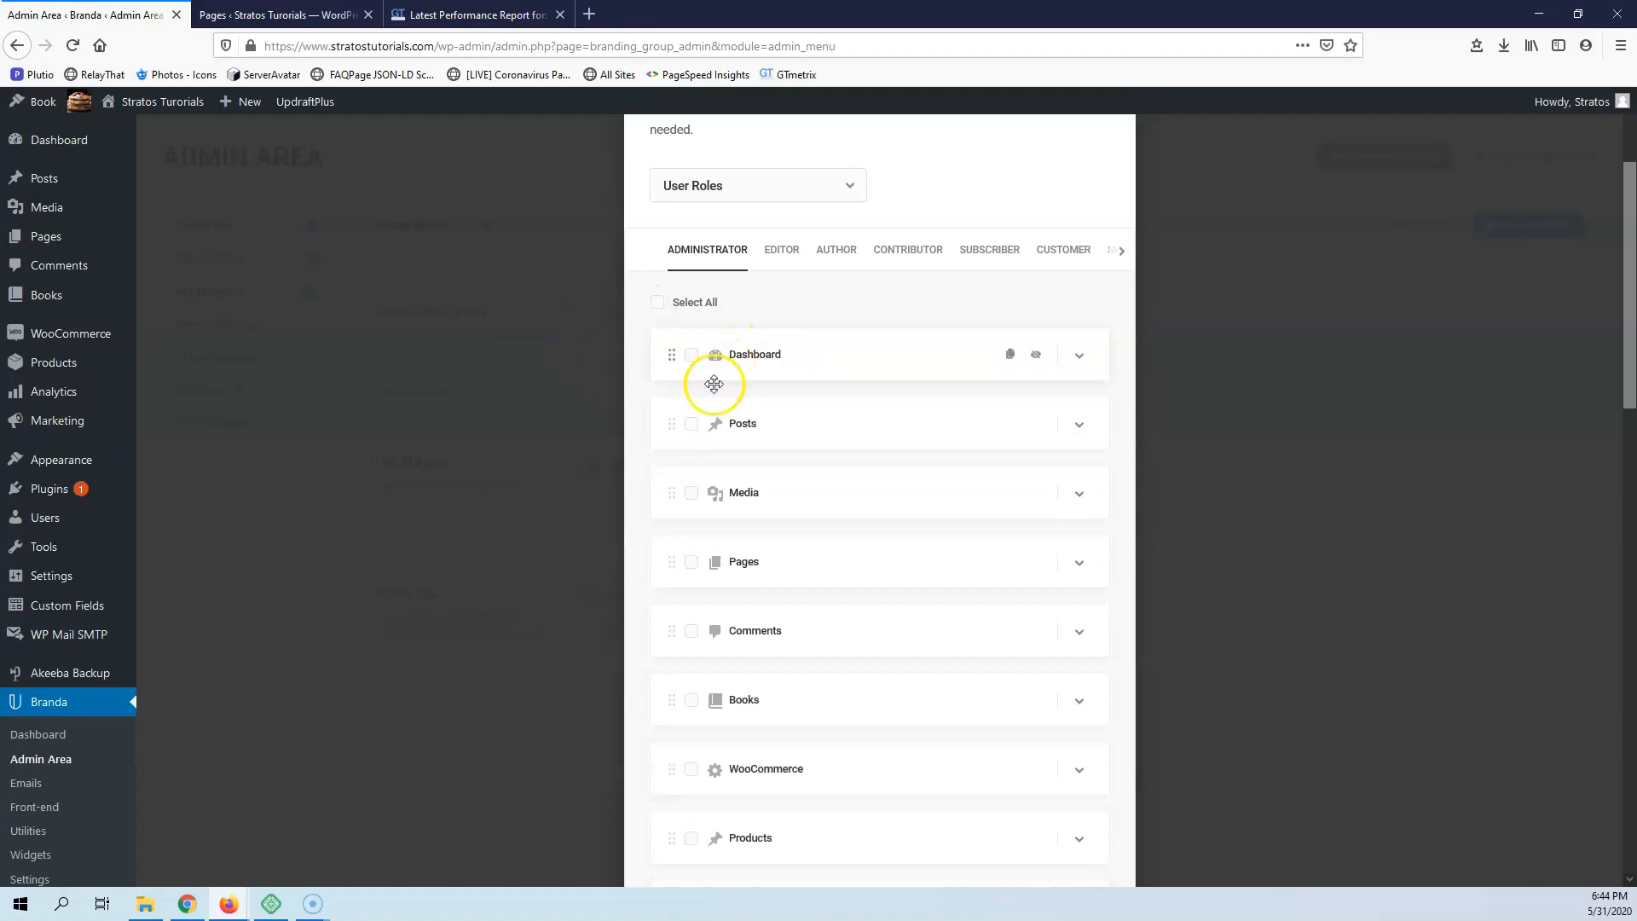
{"action": "scroll", "coordinate": [759, 507], "scroll_direction": "down", "scroll_amount": 3}
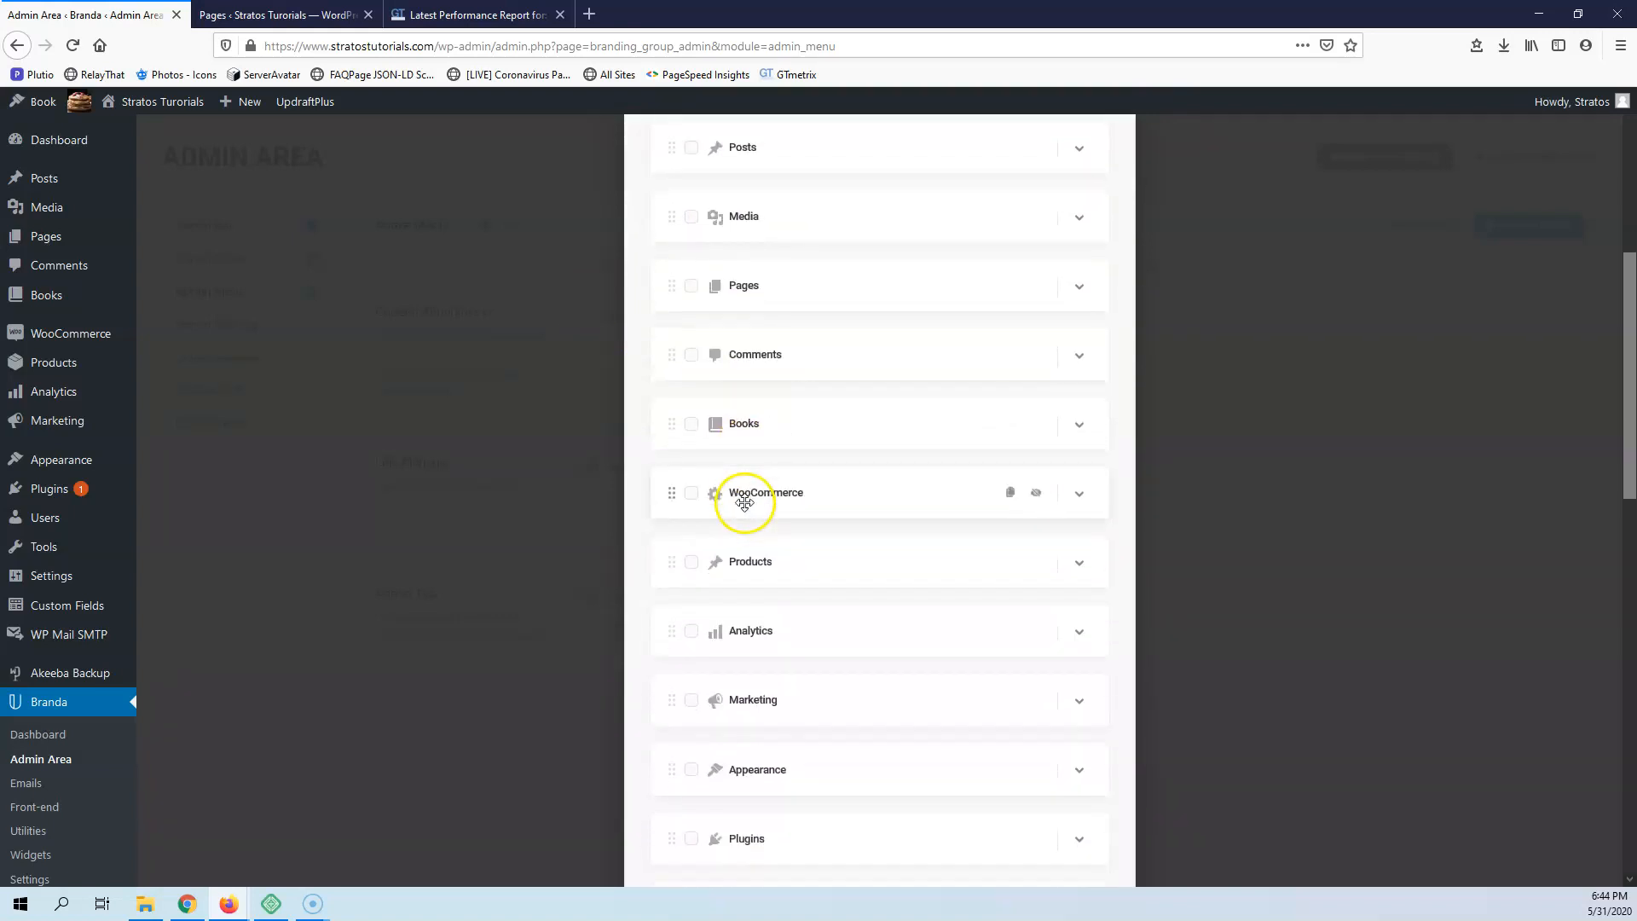
{"action": "scroll", "coordinate": [746, 477], "scroll_direction": "up", "scroll_amount": 5}
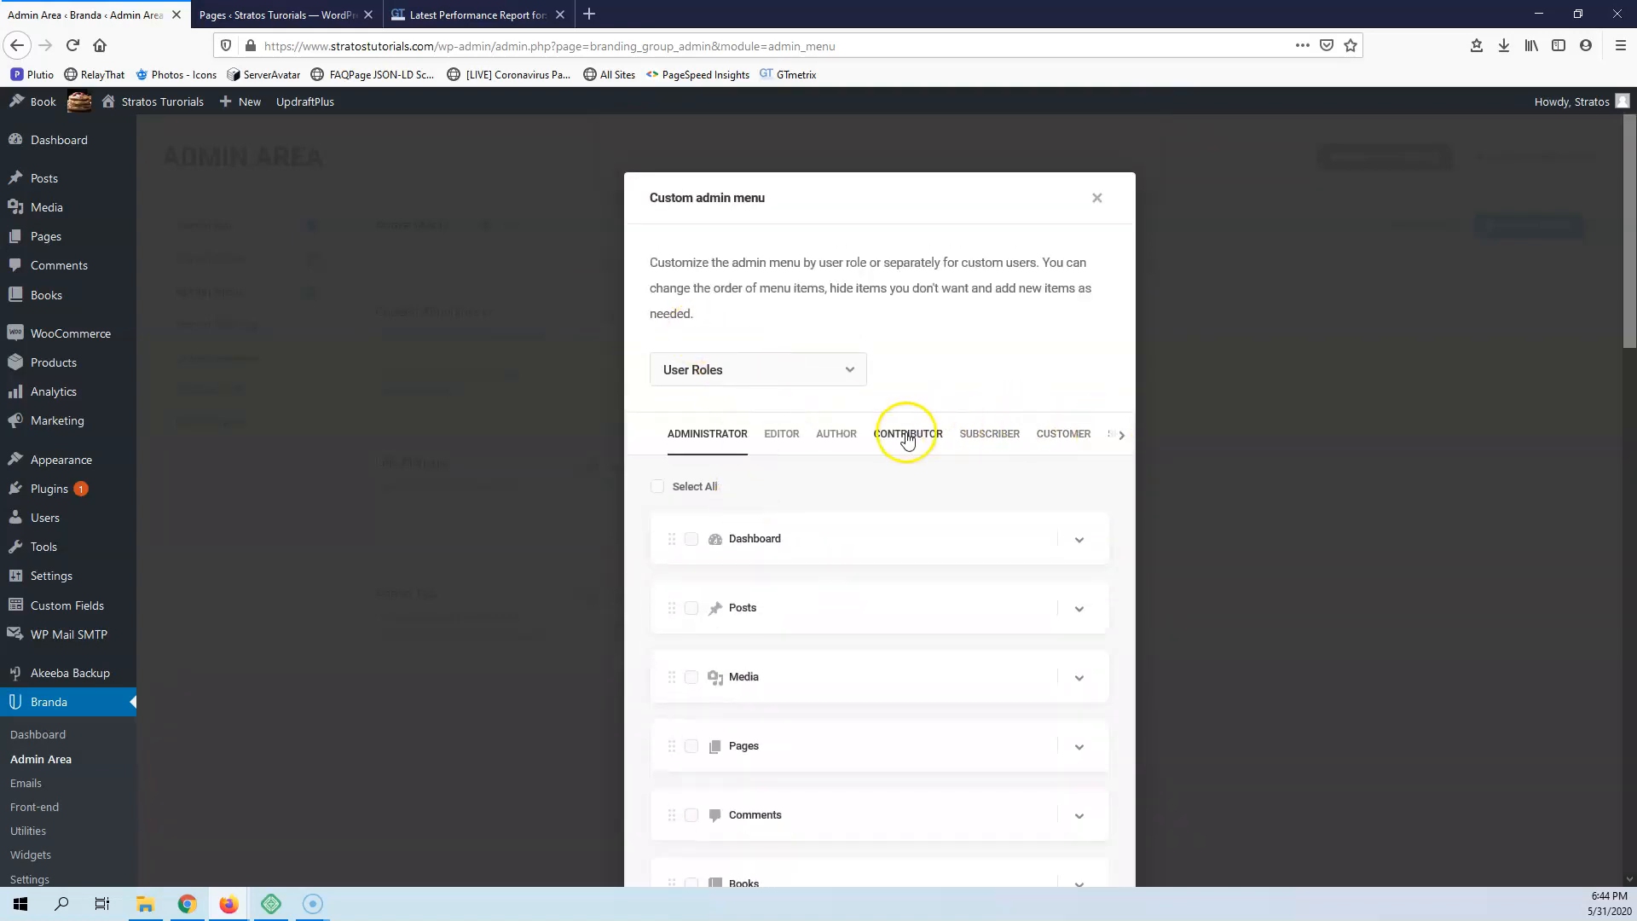
{"action": "scroll", "coordinate": [800, 504], "scroll_direction": "down", "scroll_amount": 12}
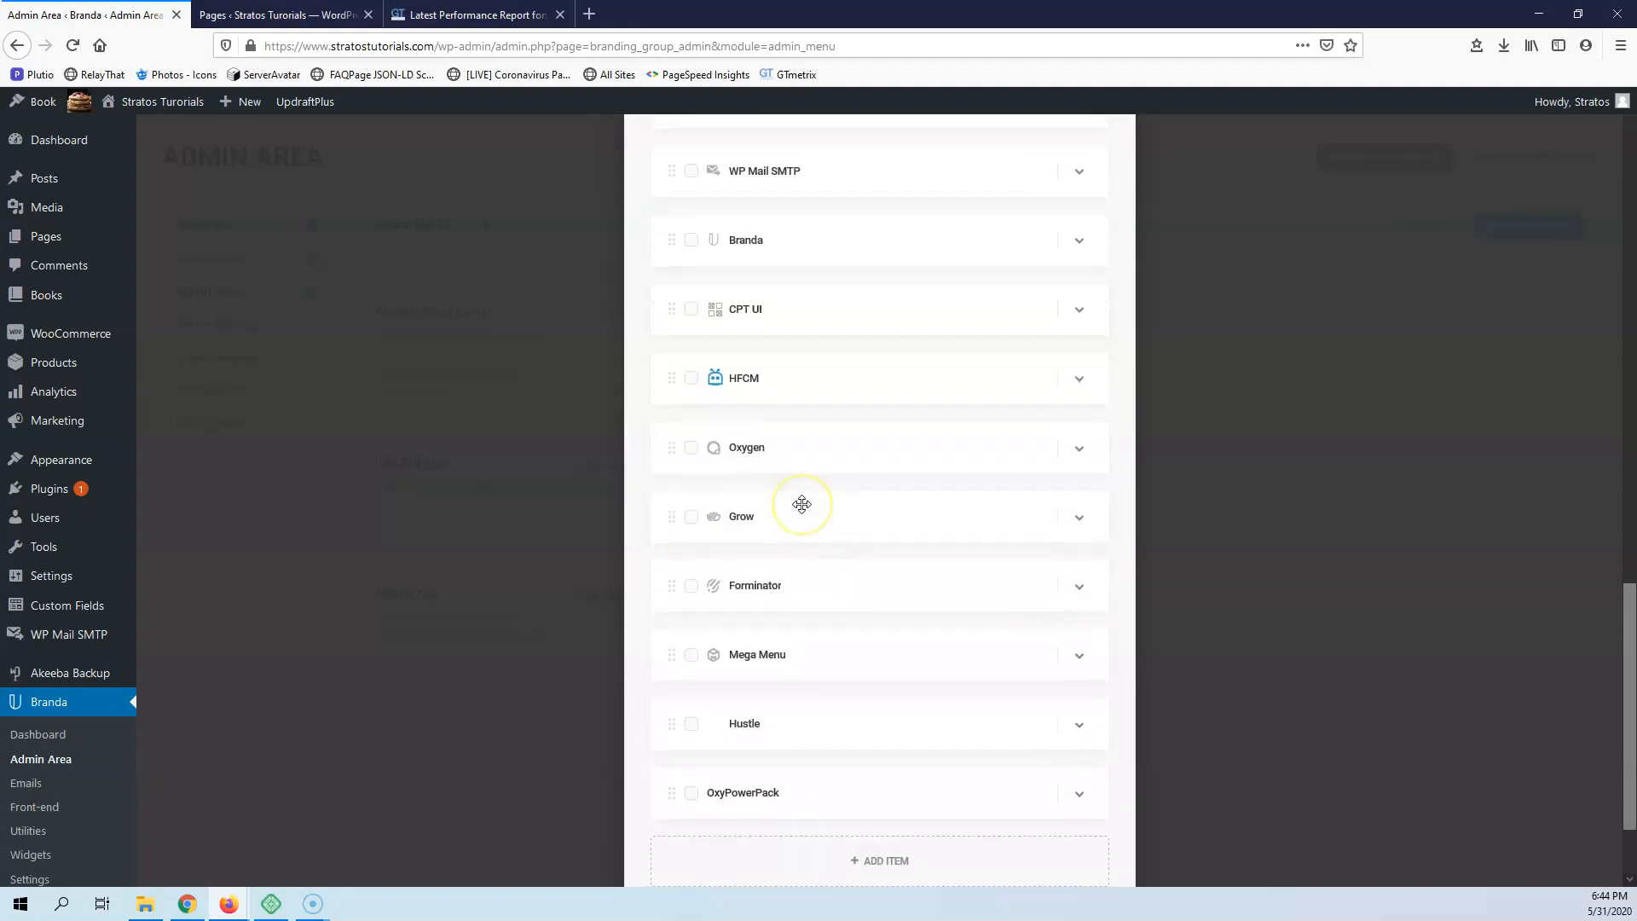
Expand the Hustle menu item and review its title, icon and link settings
{"action": "left_click", "coordinate": [1079, 594]}
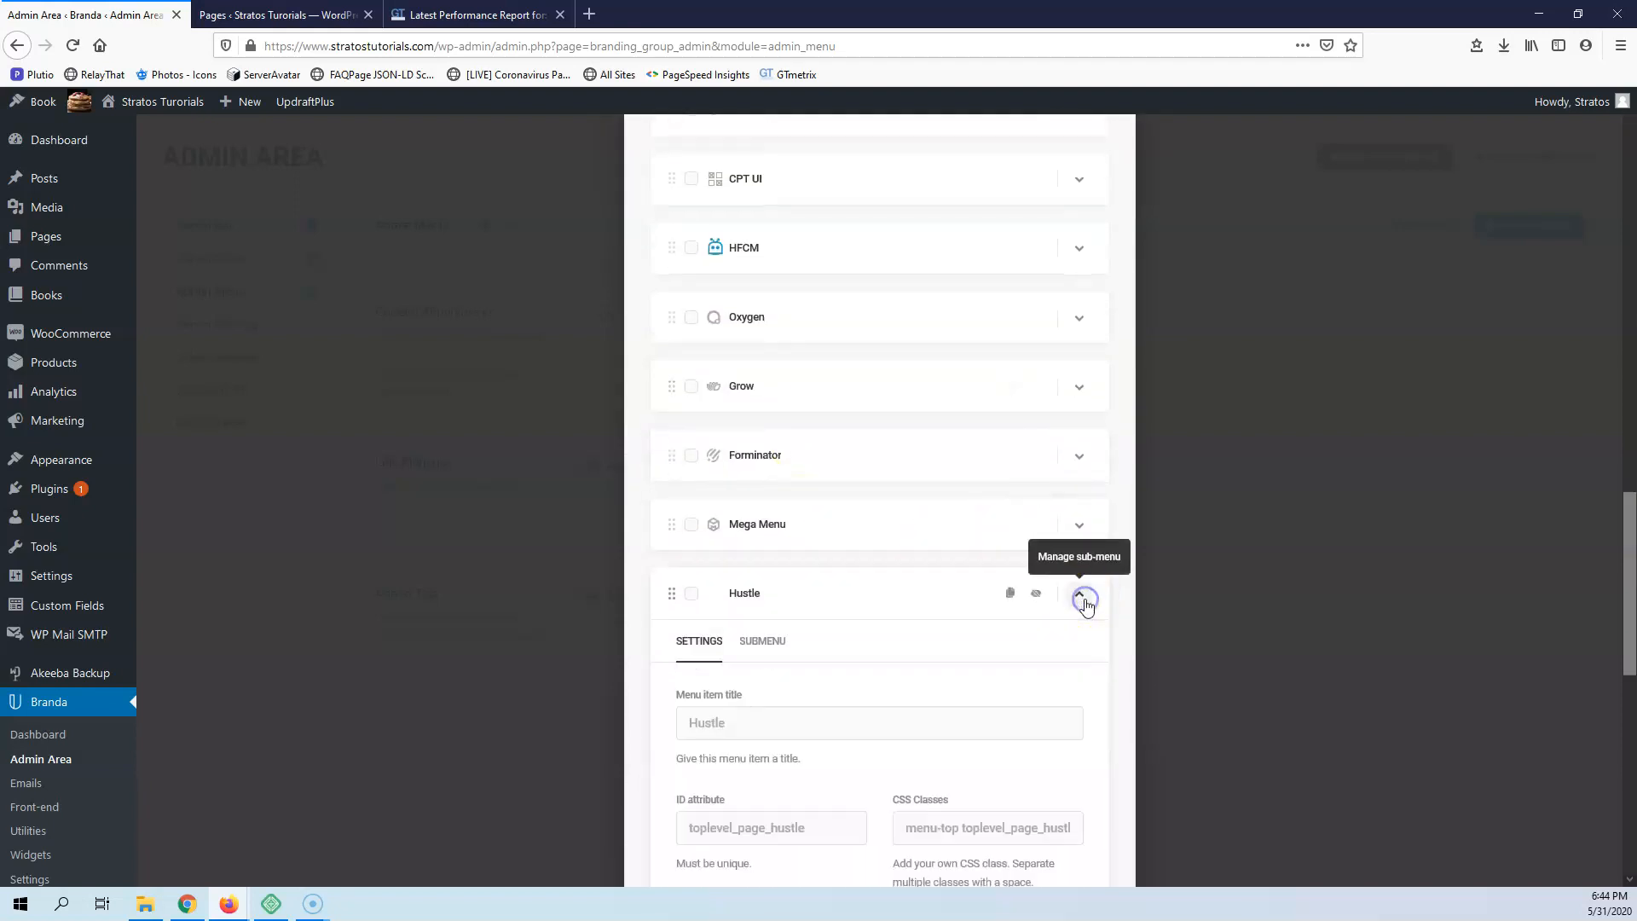
{"action": "scroll", "coordinate": [853, 539], "scroll_direction": "down", "scroll_amount": 4}
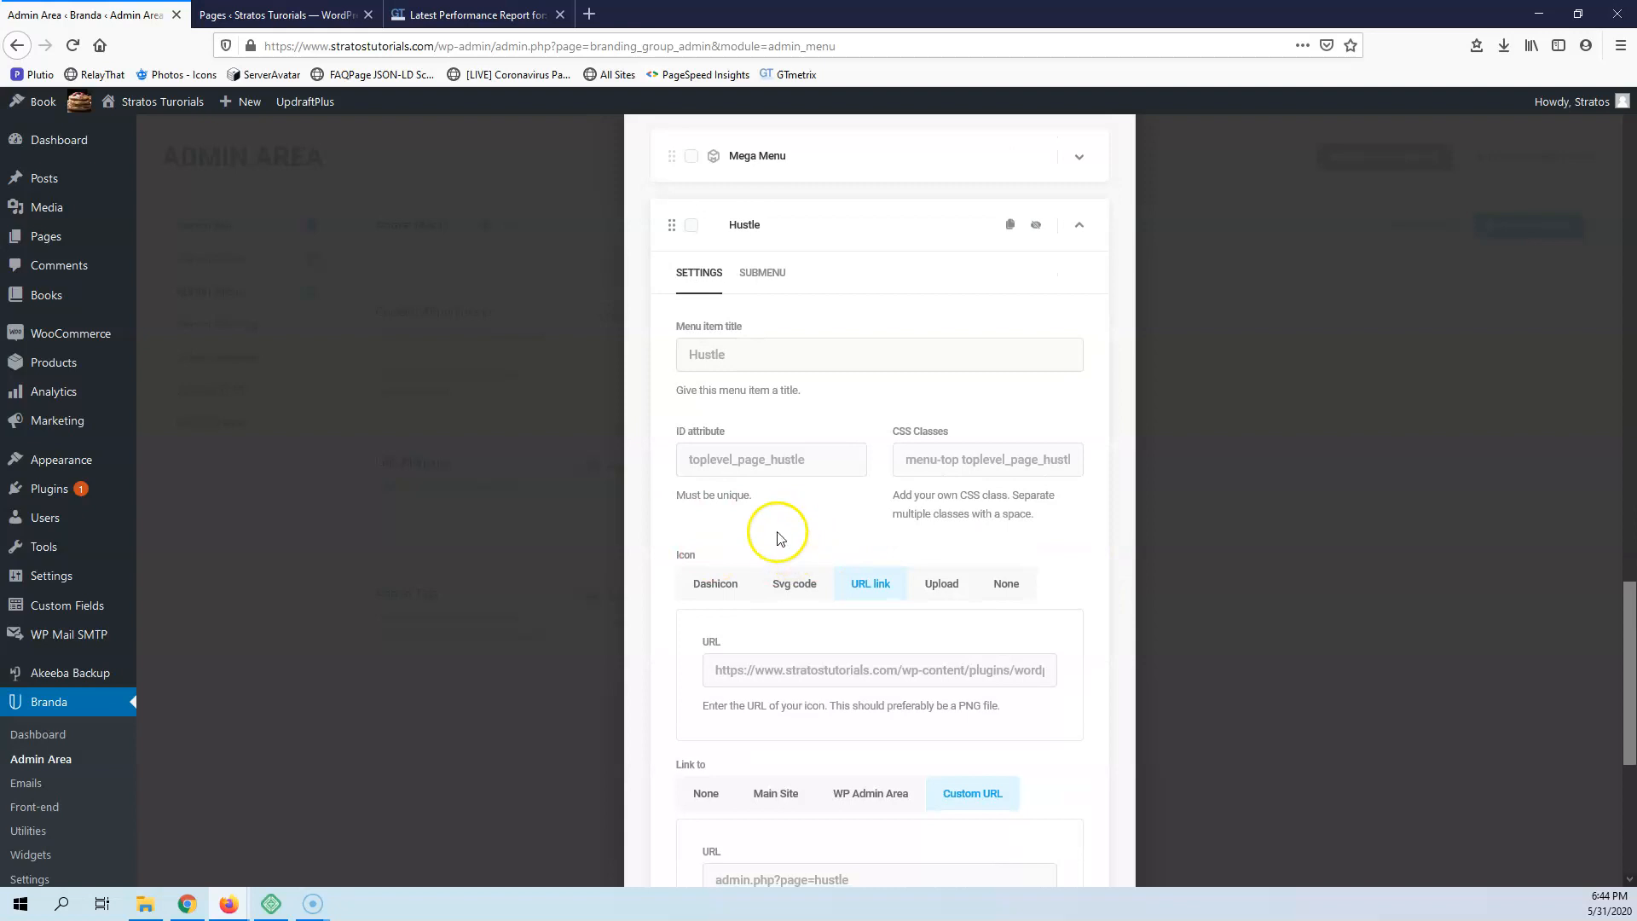
{"action": "scroll", "coordinate": [777, 538], "scroll_direction": "down", "scroll_amount": 4}
{"action": "scroll", "coordinate": [777, 533], "scroll_direction": "up", "scroll_amount": 9}
{"action": "scroll", "coordinate": [866, 432], "scroll_direction": "up", "scroll_amount": 6}
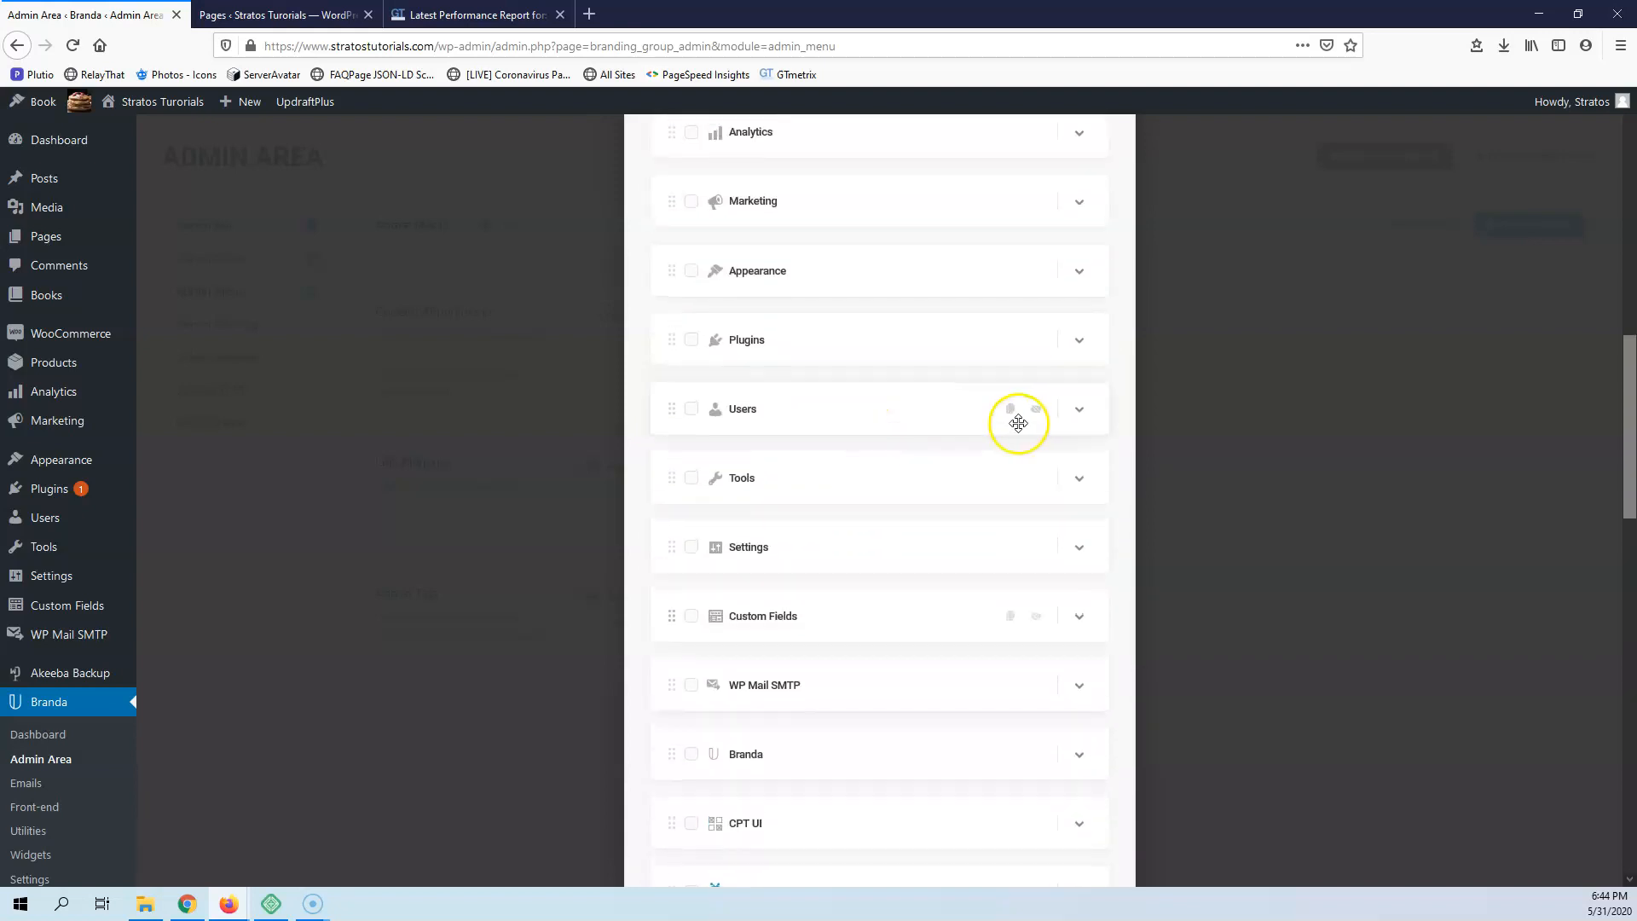
Expand the Tools menu item and examine its title, Dashicon choices, link target and open-link options
{"action": "left_click", "coordinate": [1079, 483]}
{"action": "scroll", "coordinate": [720, 413], "scroll_direction": "down", "scroll_amount": 3}
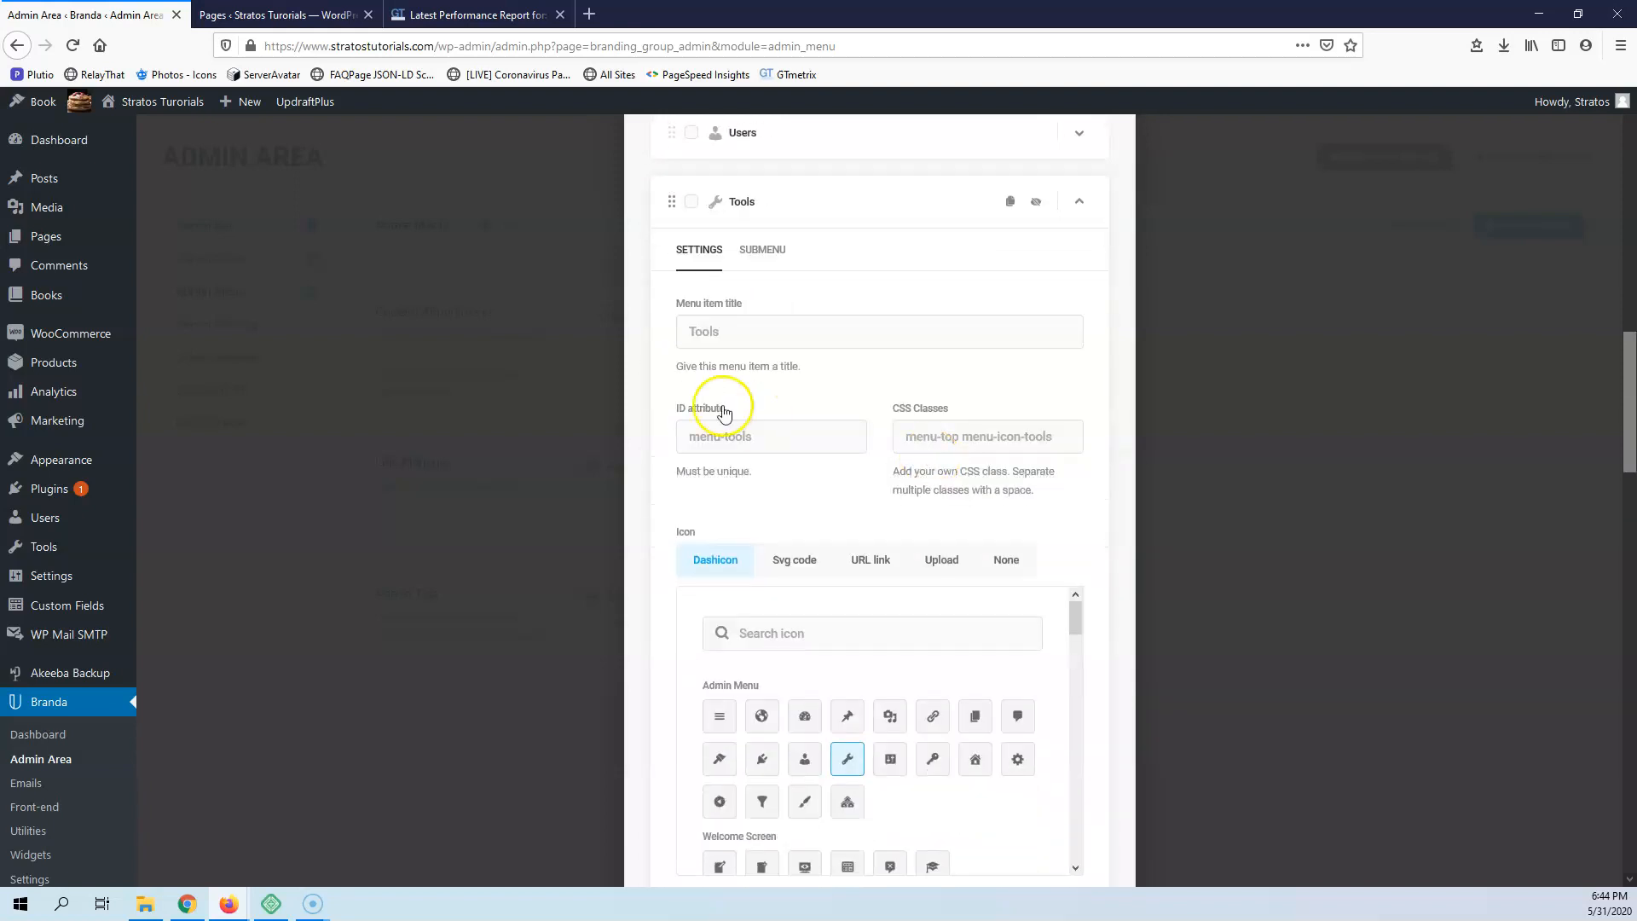
{"action": "scroll", "coordinate": [767, 650], "scroll_direction": "down", "scroll_amount": 2}
{"action": "scroll", "coordinate": [548, 457], "scroll_direction": "down", "scroll_amount": 1}
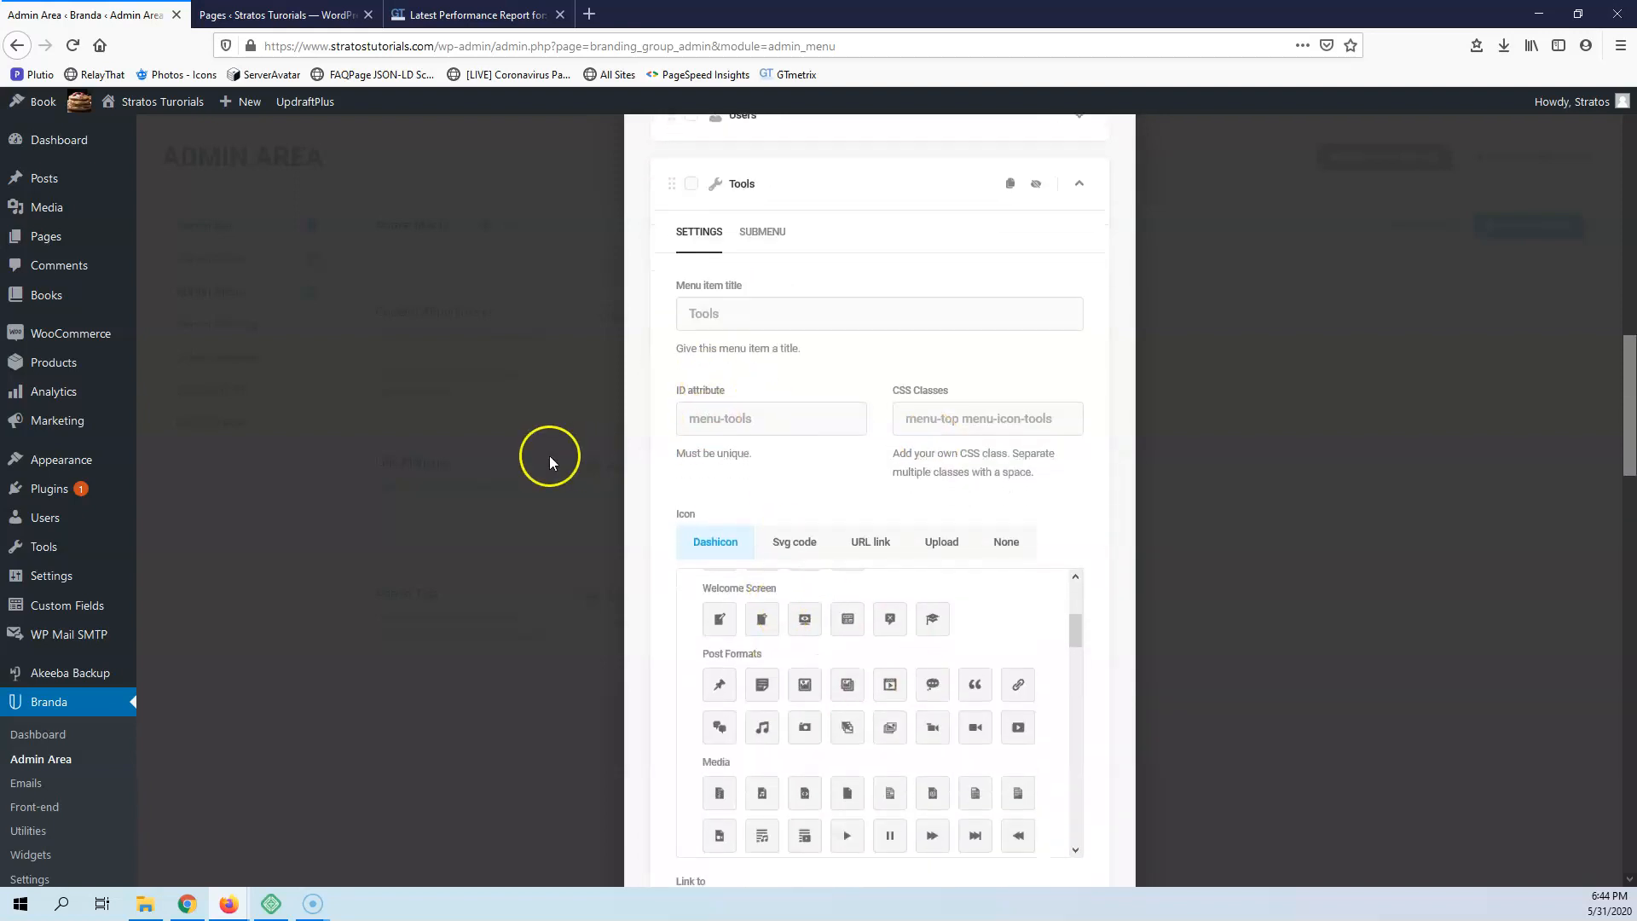
{"action": "scroll", "coordinate": [683, 600], "scroll_direction": "down", "scroll_amount": 4}
{"action": "scroll", "coordinate": [681, 622], "scroll_direction": "down", "scroll_amount": 6}
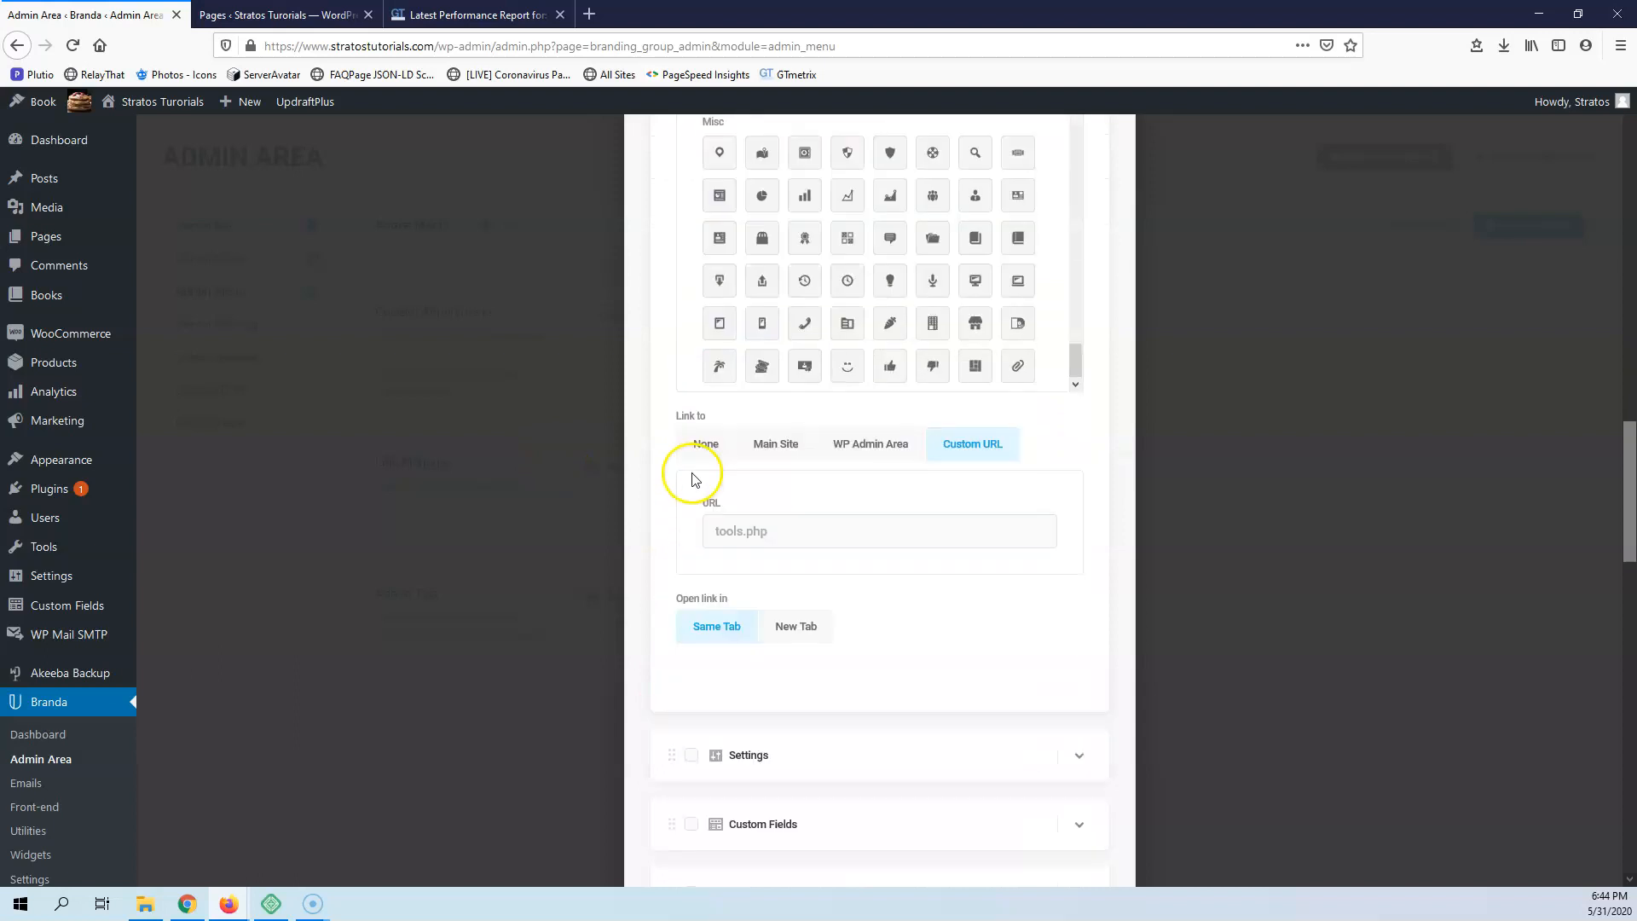
{"action": "scroll", "coordinate": [648, 475], "scroll_direction": "up", "scroll_amount": 3}
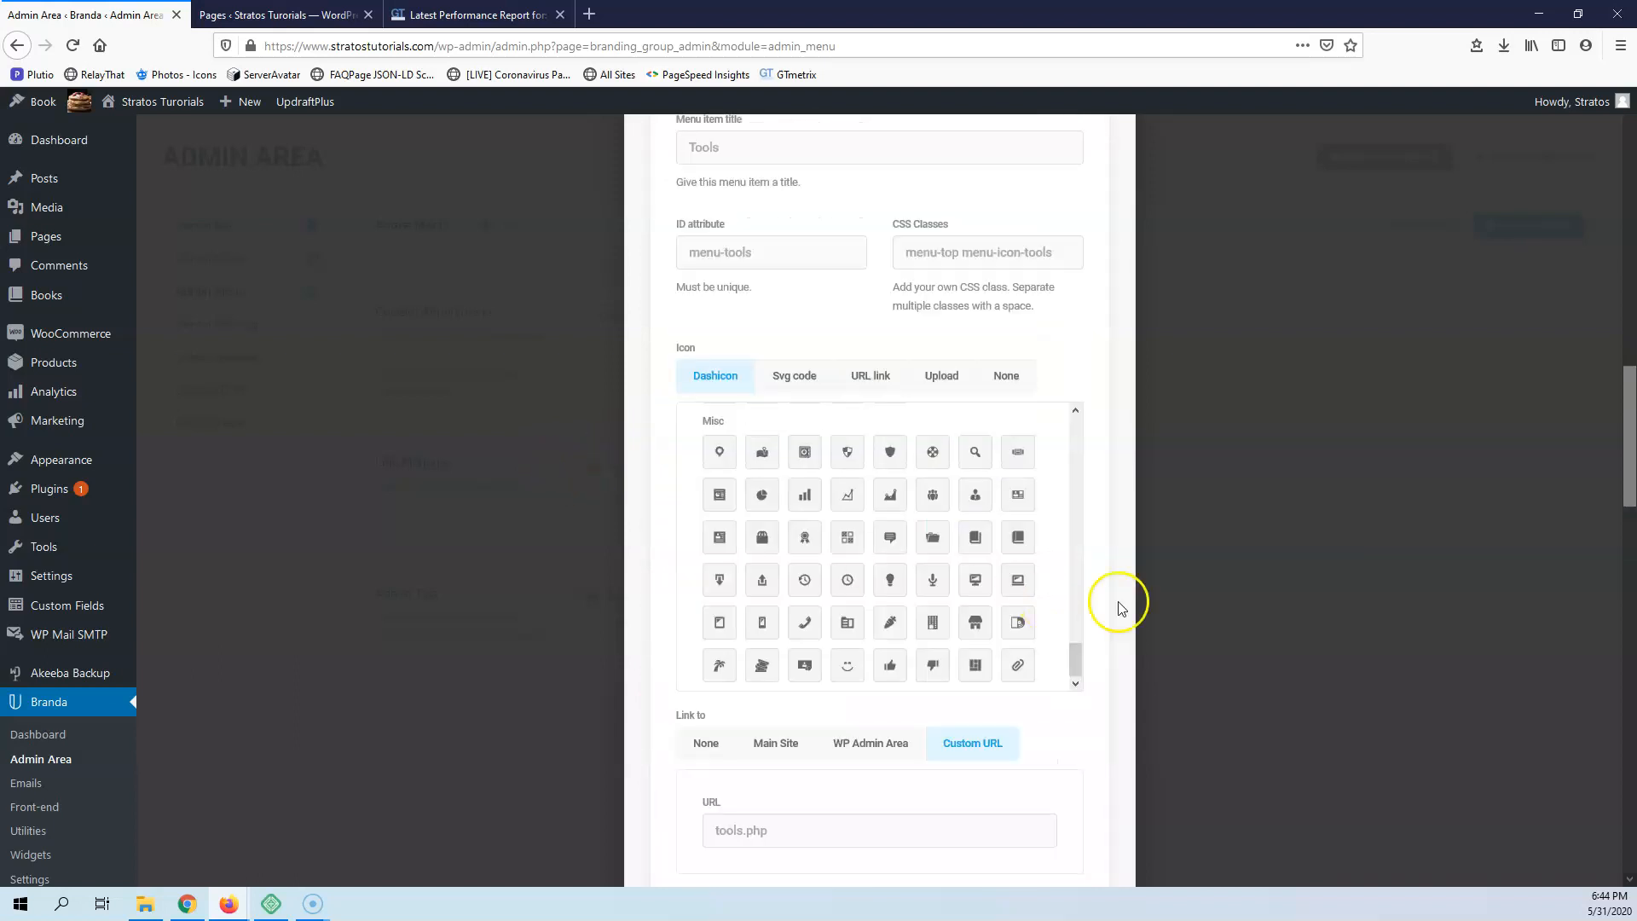
{"action": "scroll", "coordinate": [1381, 716], "scroll_direction": "down", "scroll_amount": 12}
{"action": "scroll", "coordinate": [1379, 718], "scroll_direction": "down", "scroll_amount": 2}
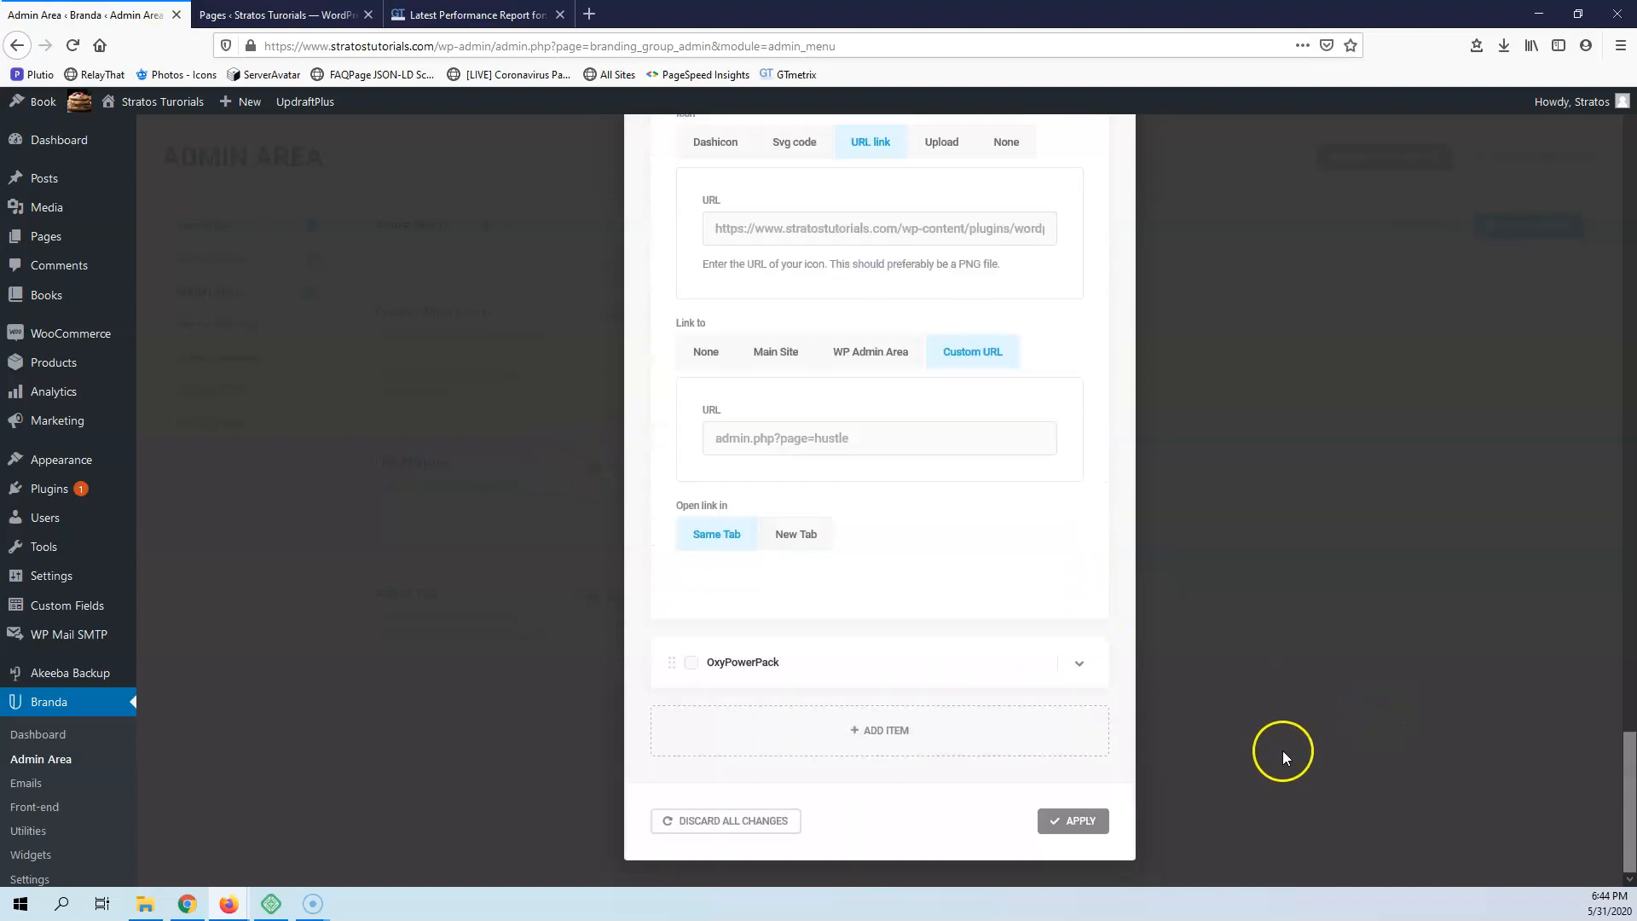
Discard all changes in the custom admin menu editor and close it
{"action": "left_click", "coordinate": [786, 822]}
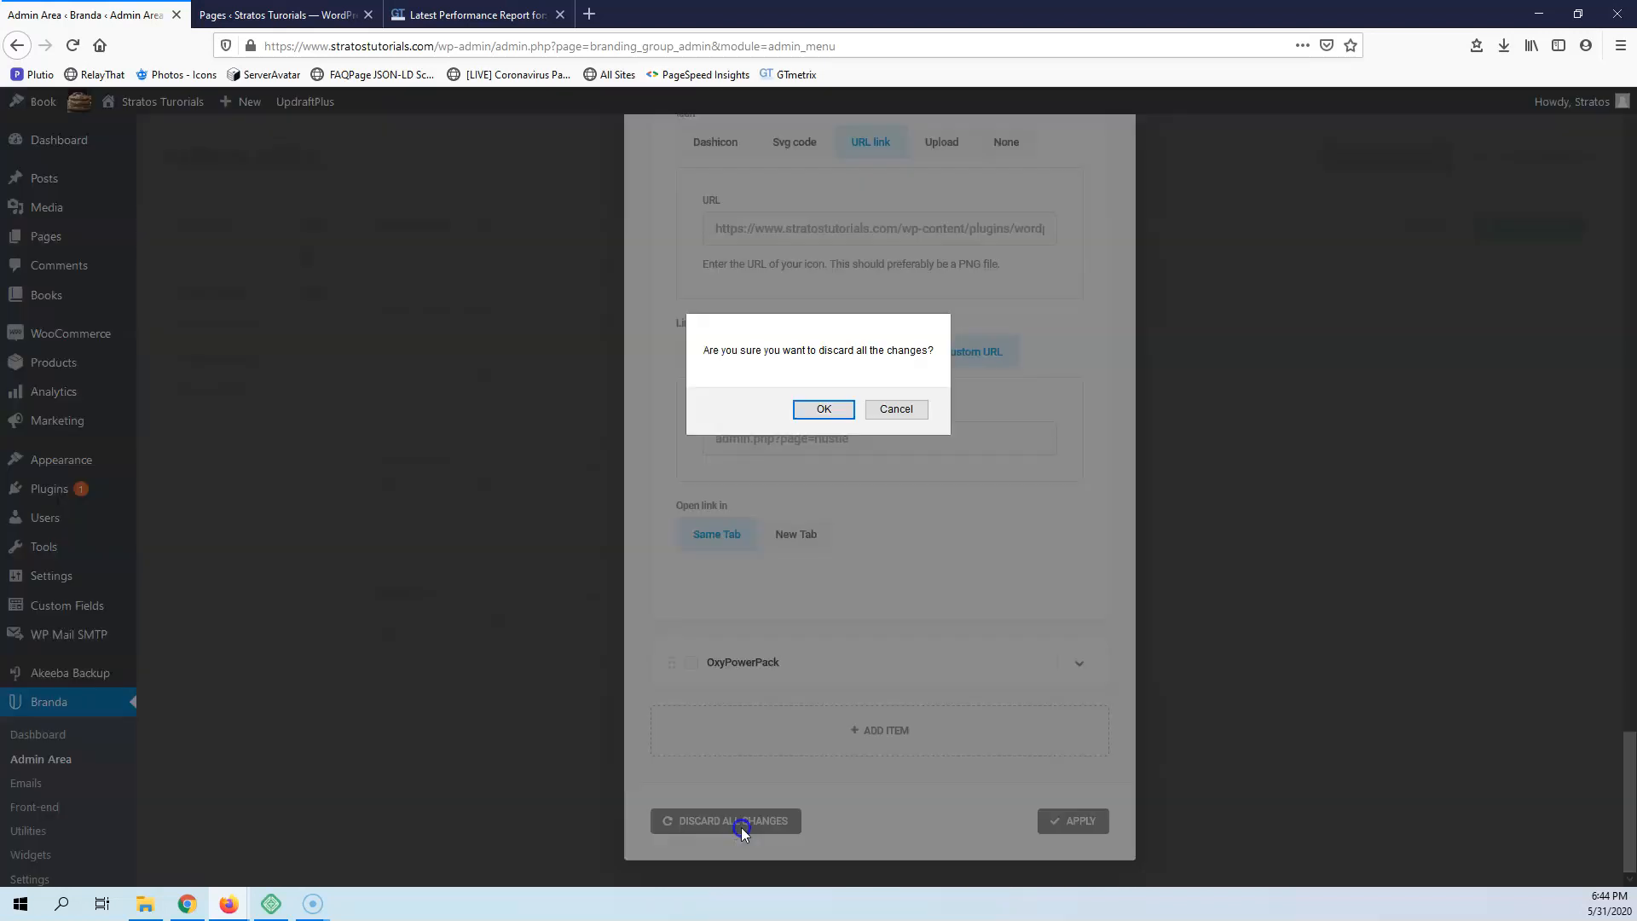
{"action": "left_click", "coordinate": [825, 409]}
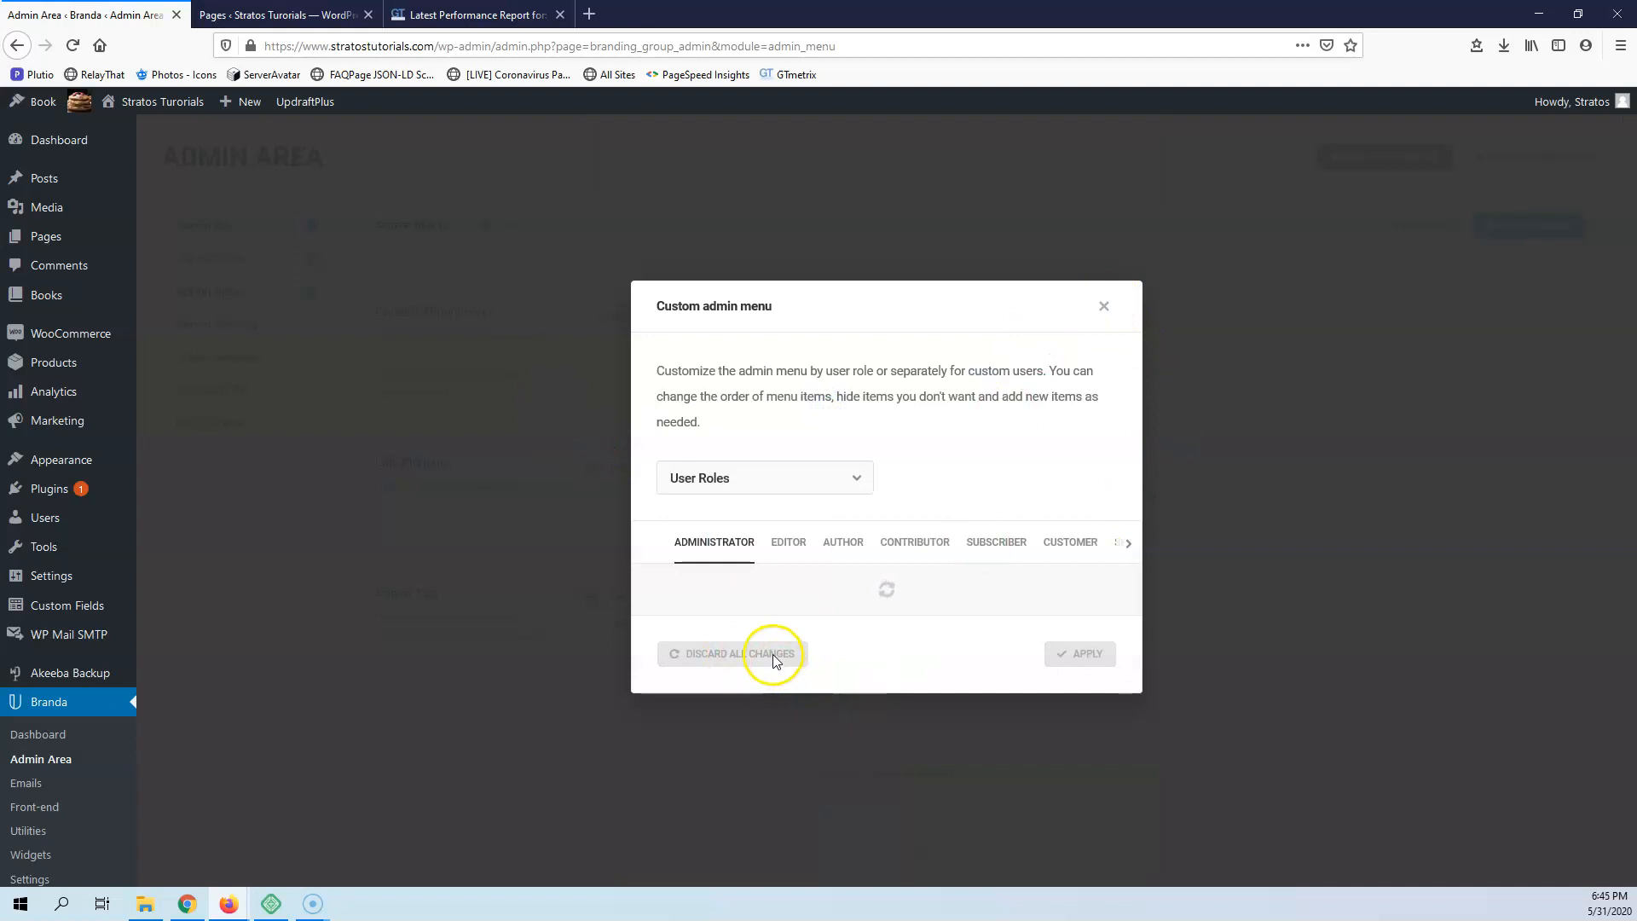
{"action": "left_click", "coordinate": [1097, 197]}
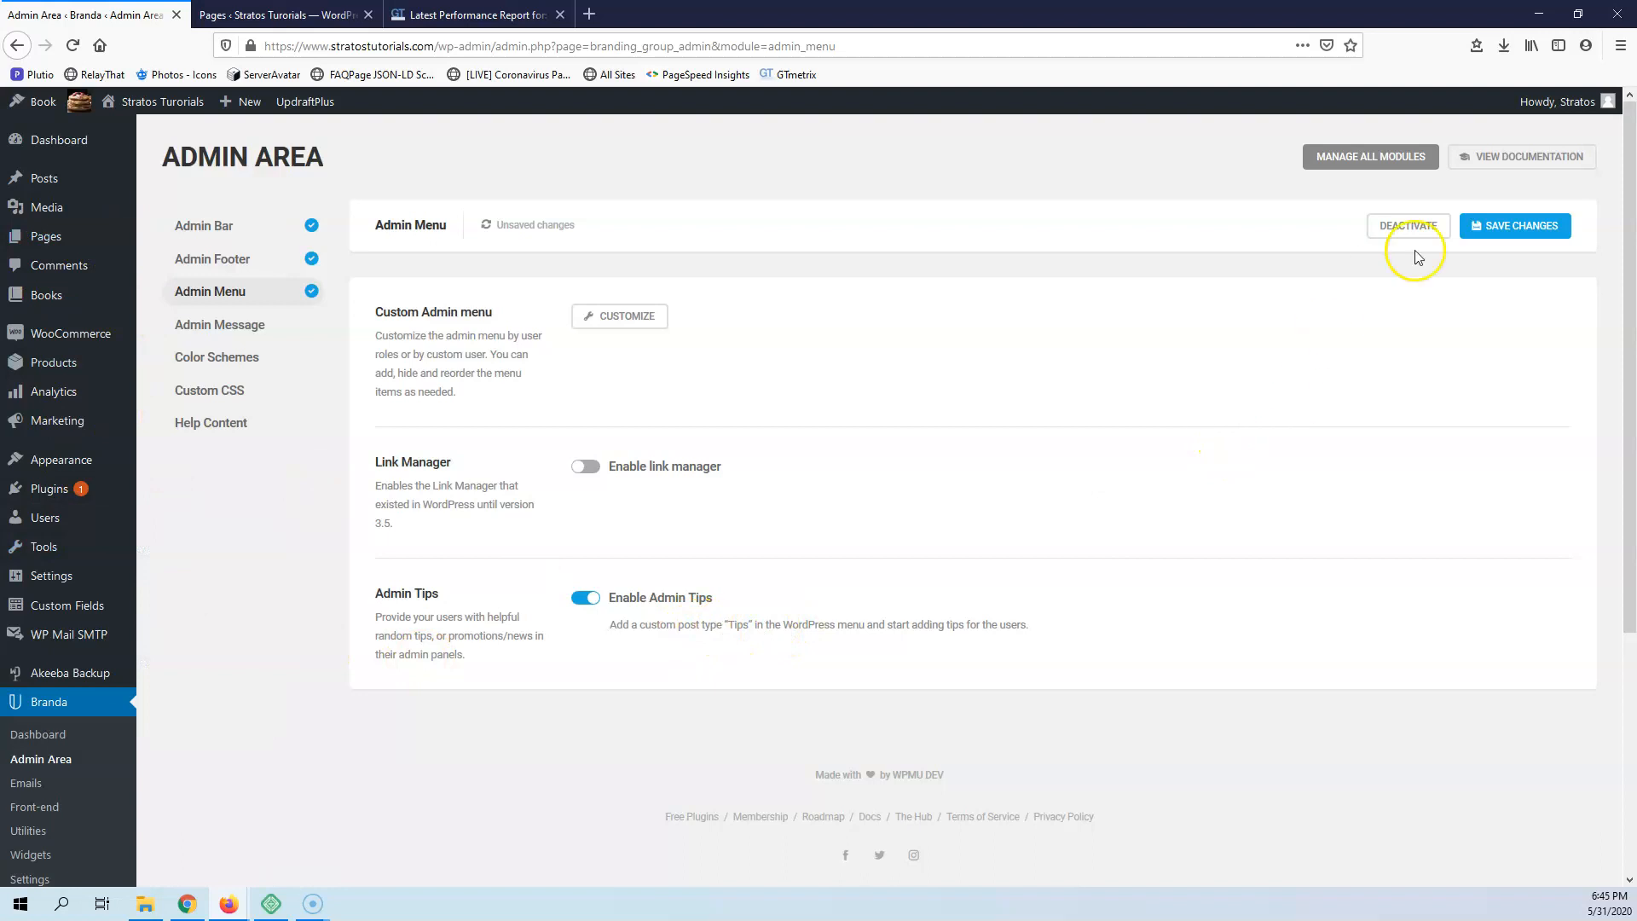
Enable Admin Tips in the Admin Menu module and save the changes
{"action": "left_click", "coordinate": [1534, 227]}
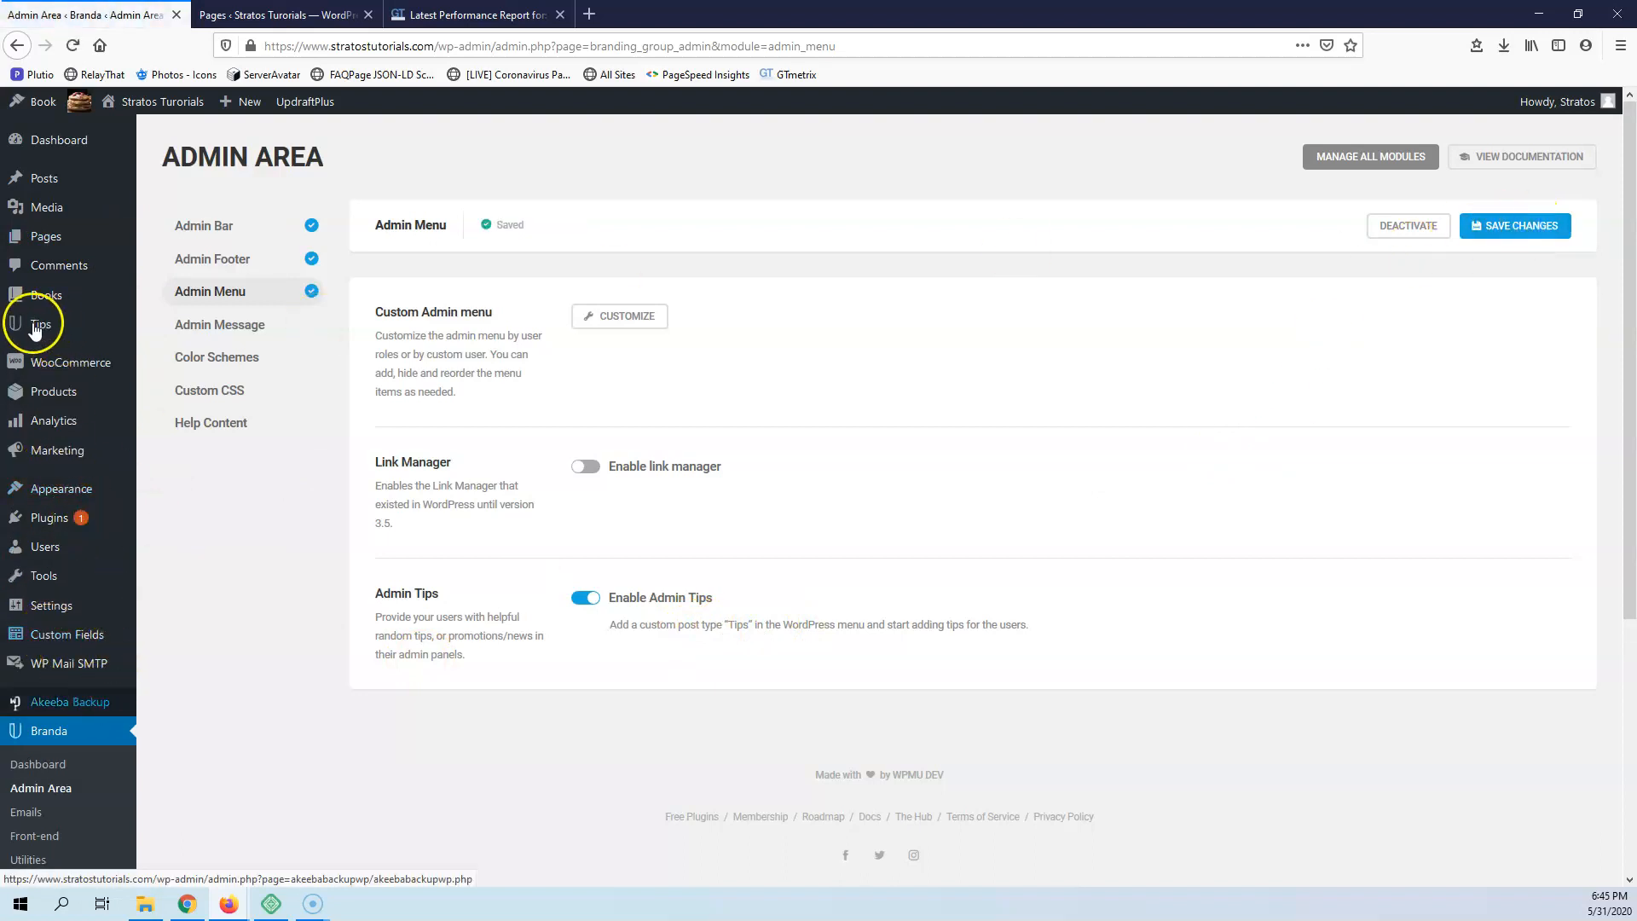
{"action": "mouse_move", "coordinate": [43, 332]}
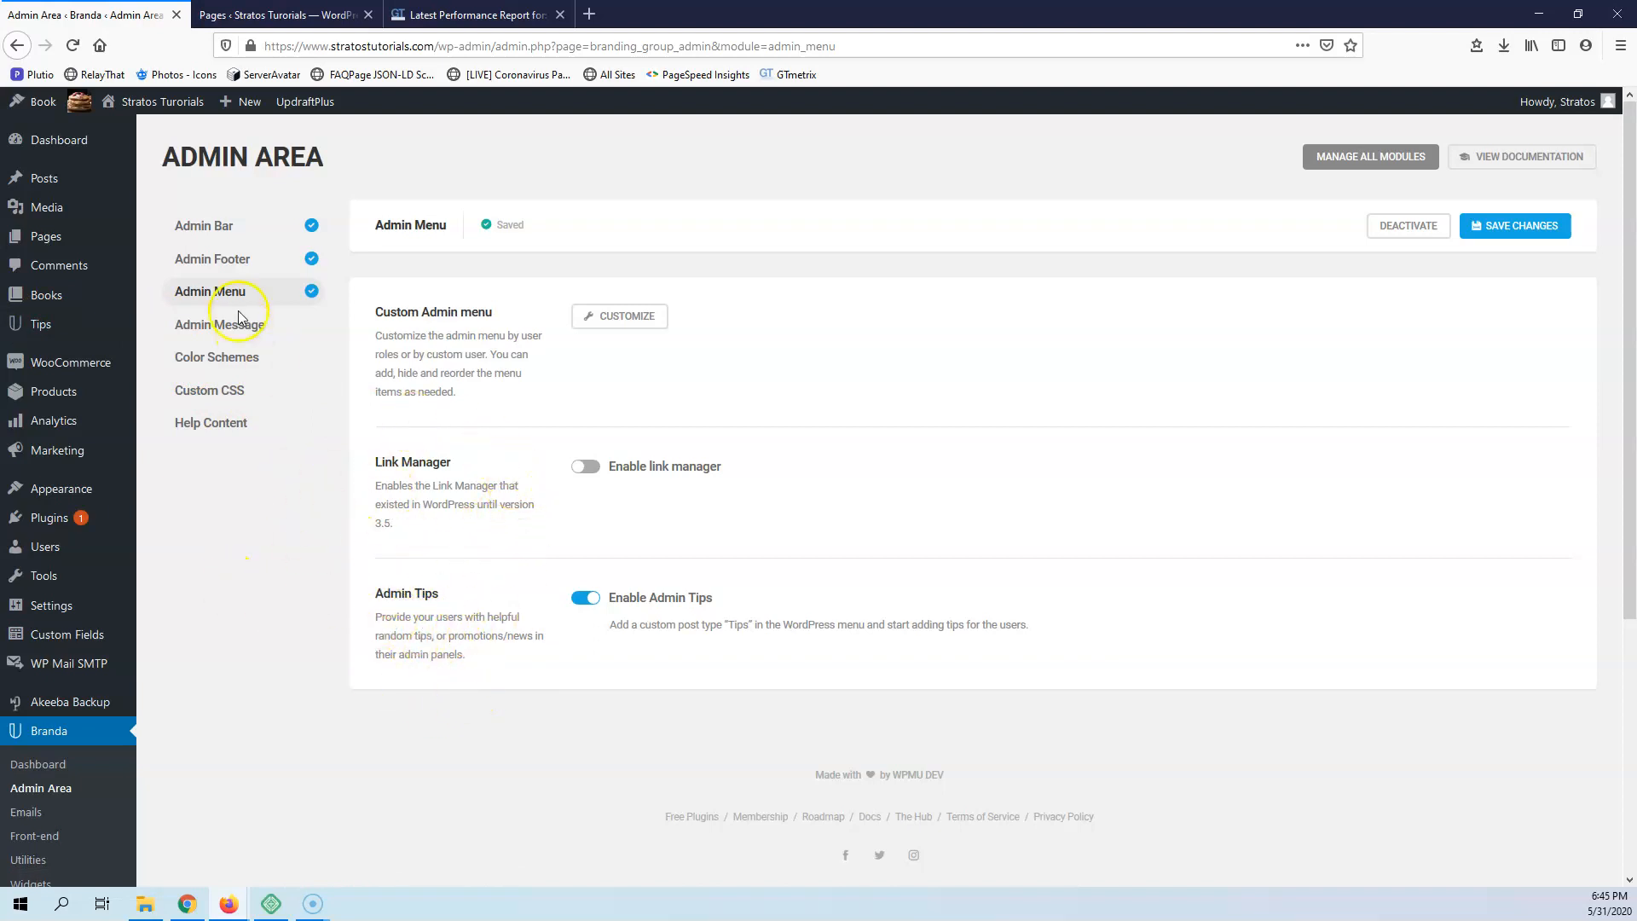
Activate the Admin Message module, enter the message "We are going to update on Sunday", and save the changes
{"action": "left_click", "coordinate": [226, 337]}
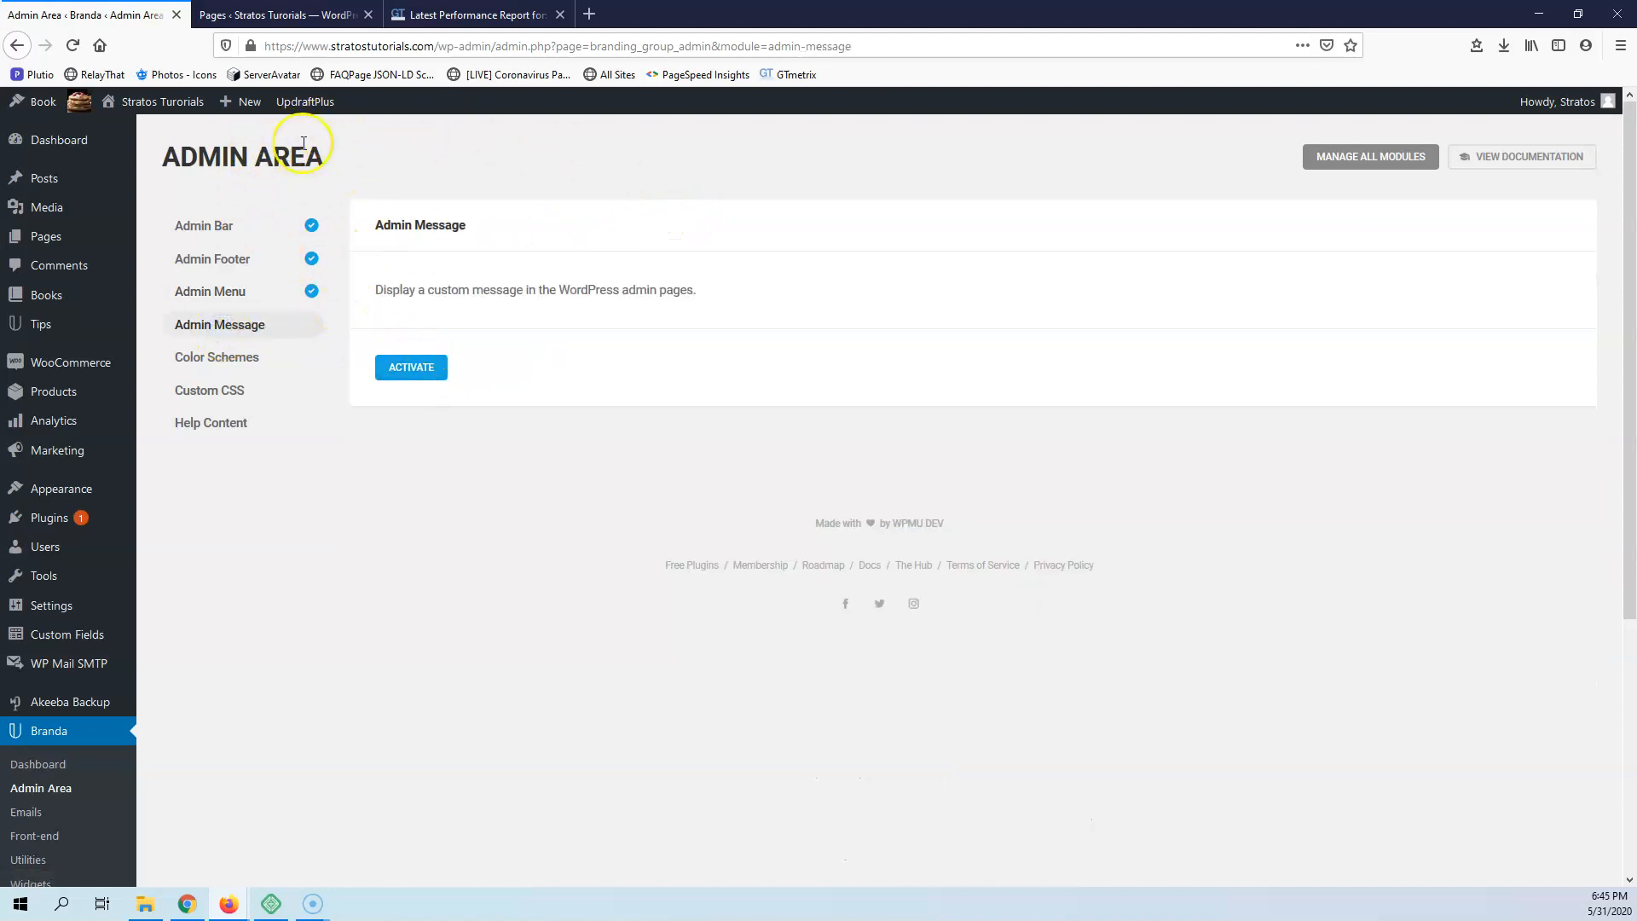
{"action": "left_click", "coordinate": [404, 370]}
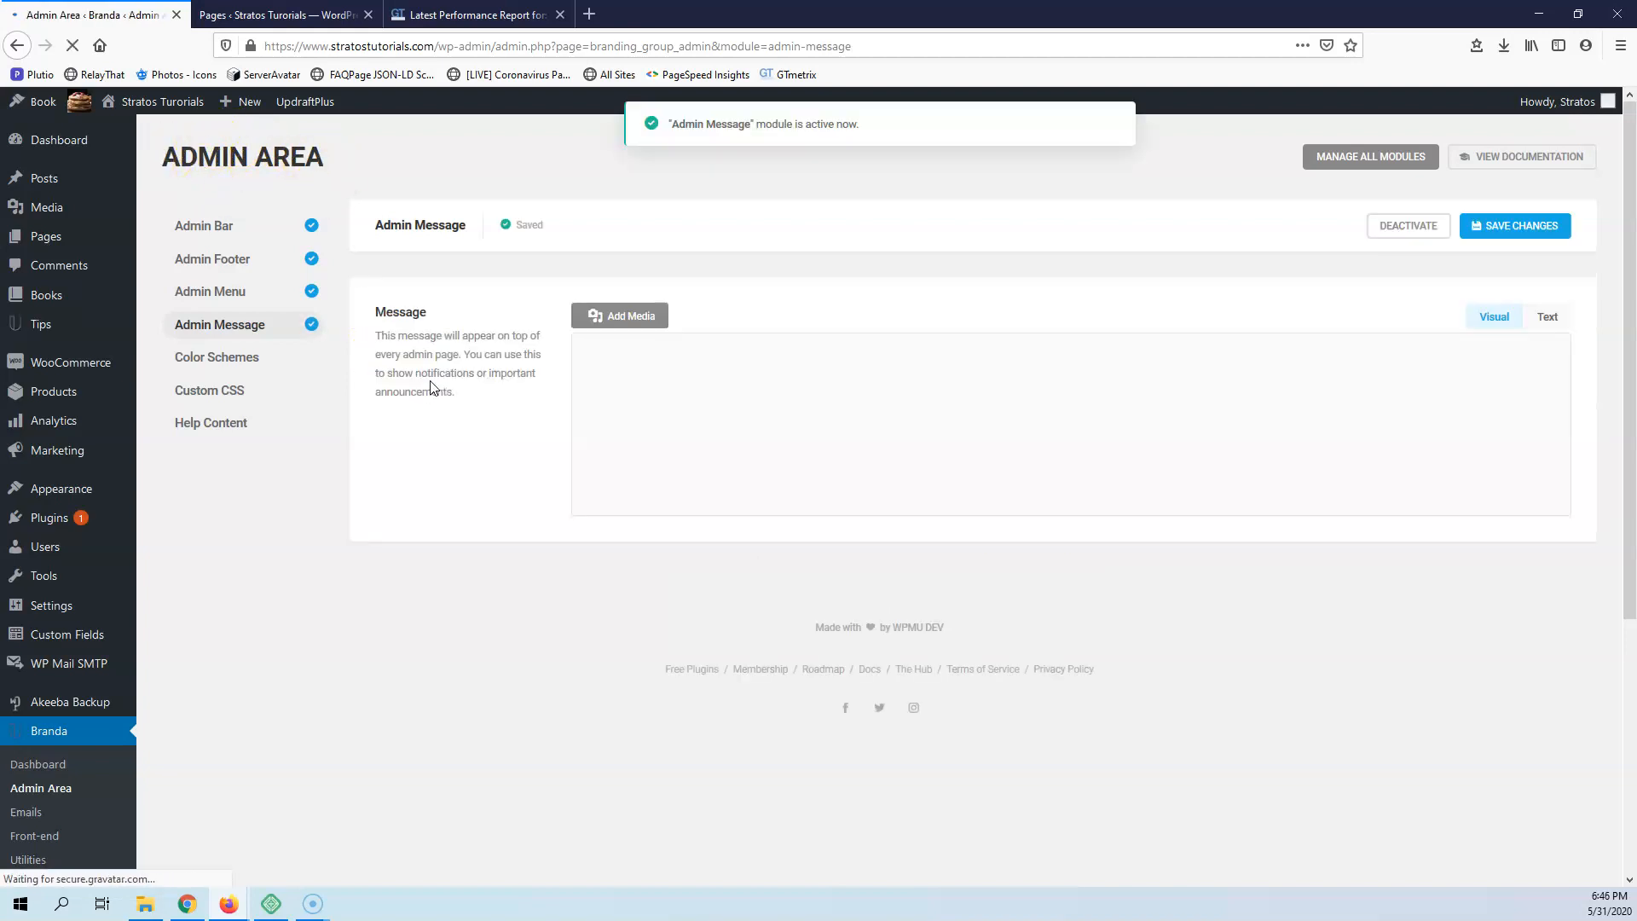
{"action": "left_click", "coordinate": [699, 408]}
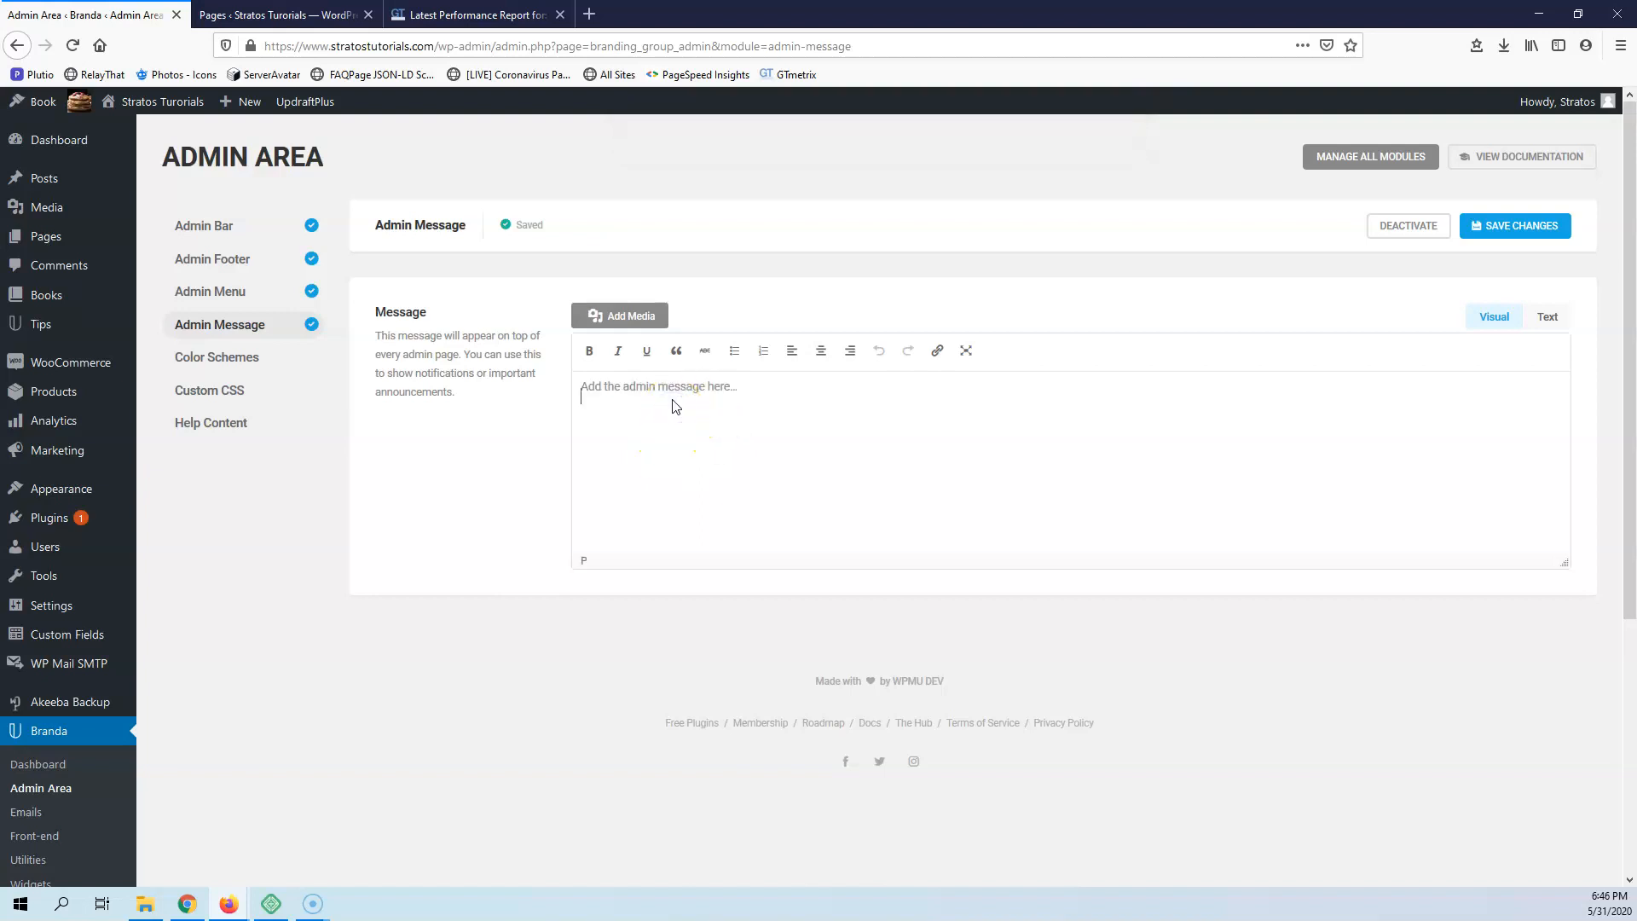
{"action": "type", "text": "We are going to update on Sunday"}
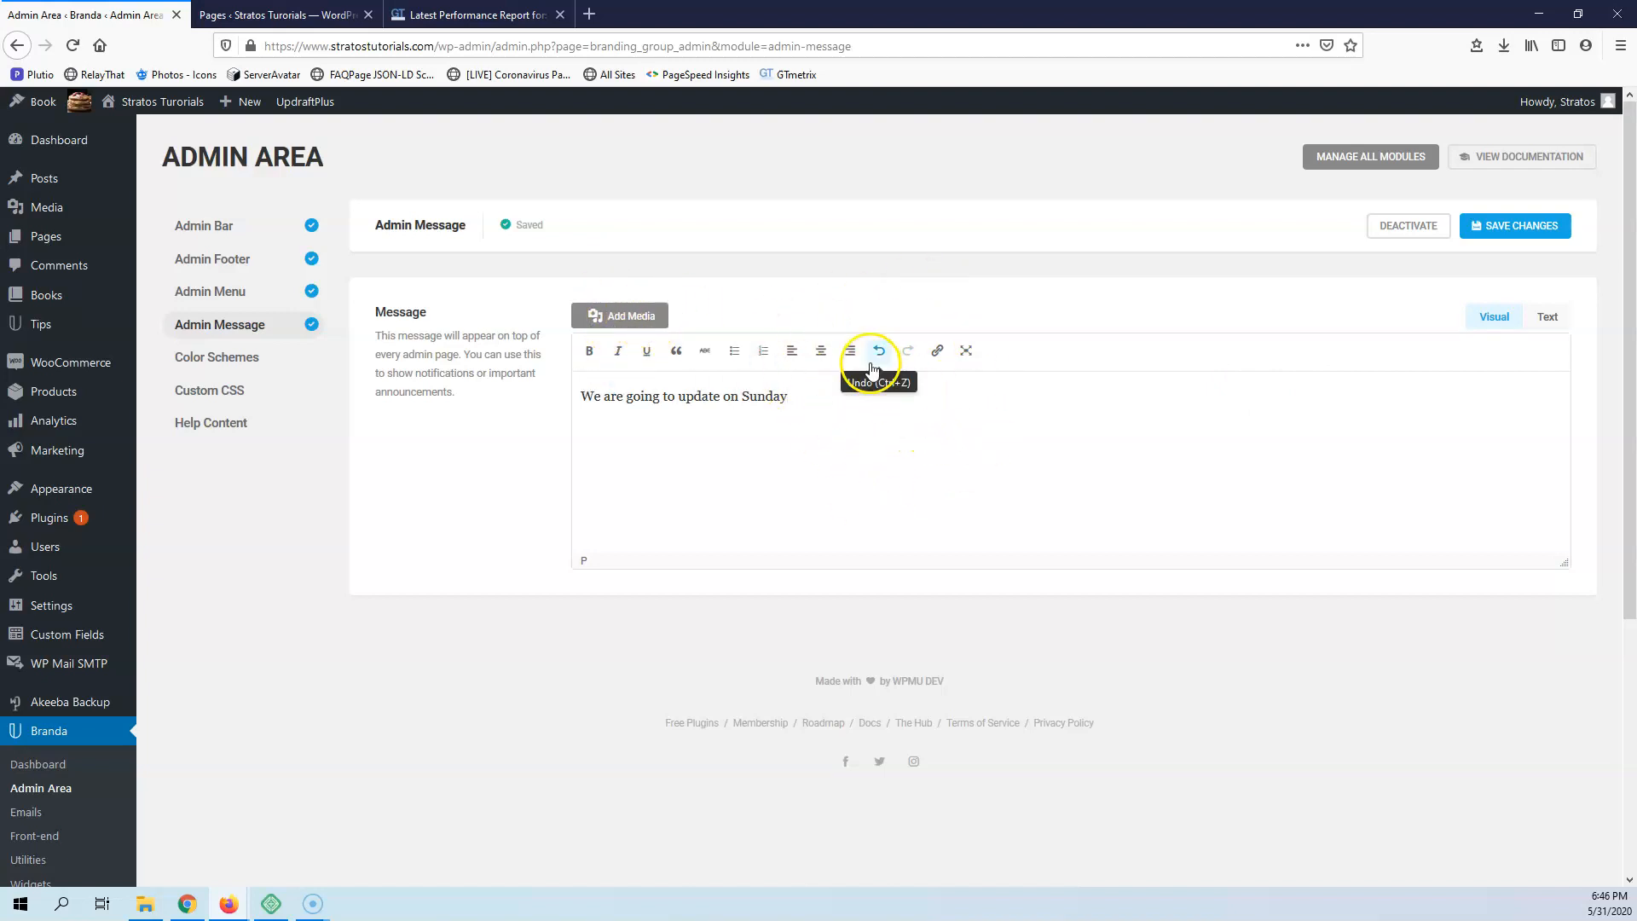
{"action": "left_click", "coordinate": [1528, 228]}
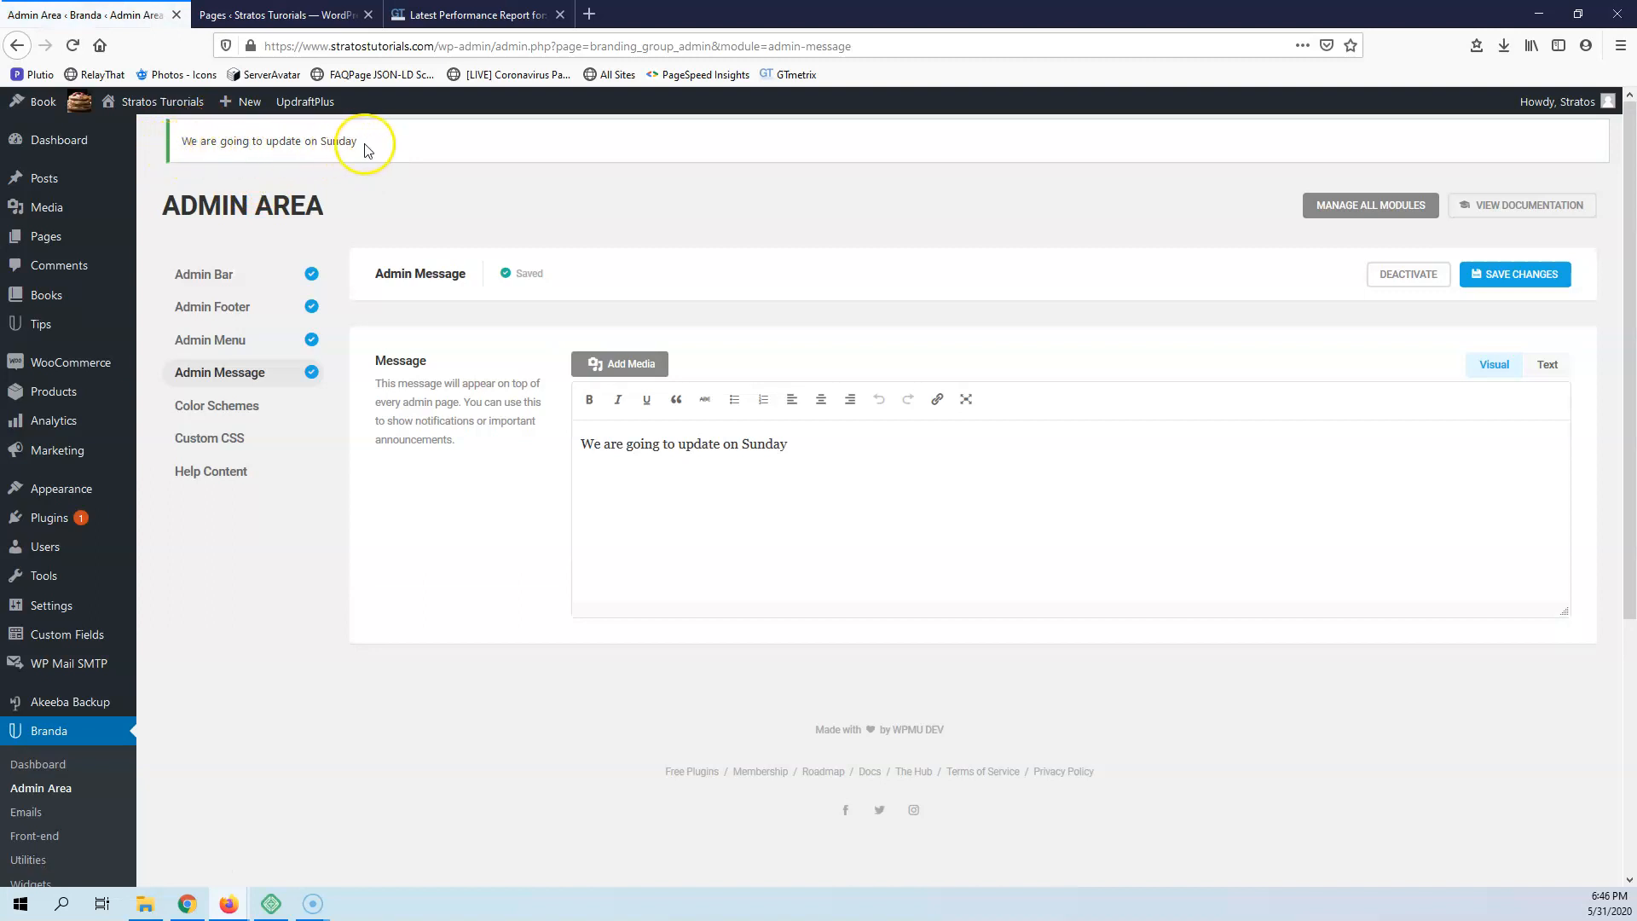
Open and activate the Color Schemes module in the Branda admin area
{"action": "left_click", "coordinate": [236, 417]}
{"action": "left_click", "coordinate": [416, 419]}
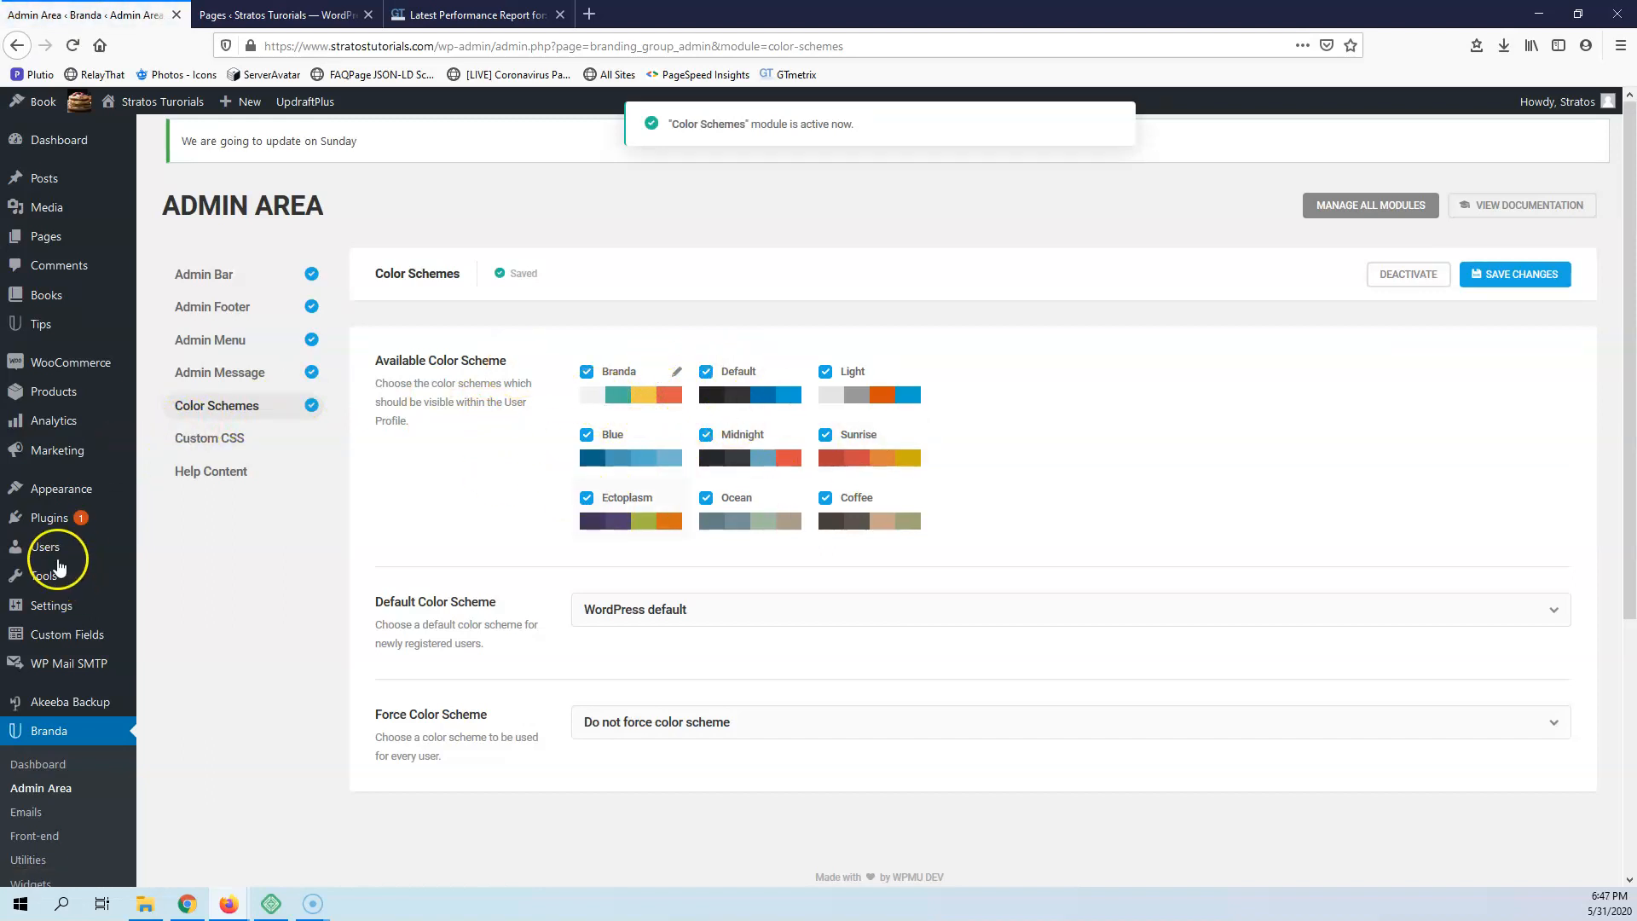
Open the Add New User page in a new browser tab, review its form, and return to the Color Schemes settings
{"action": "mouse_move", "coordinate": [49, 556]}
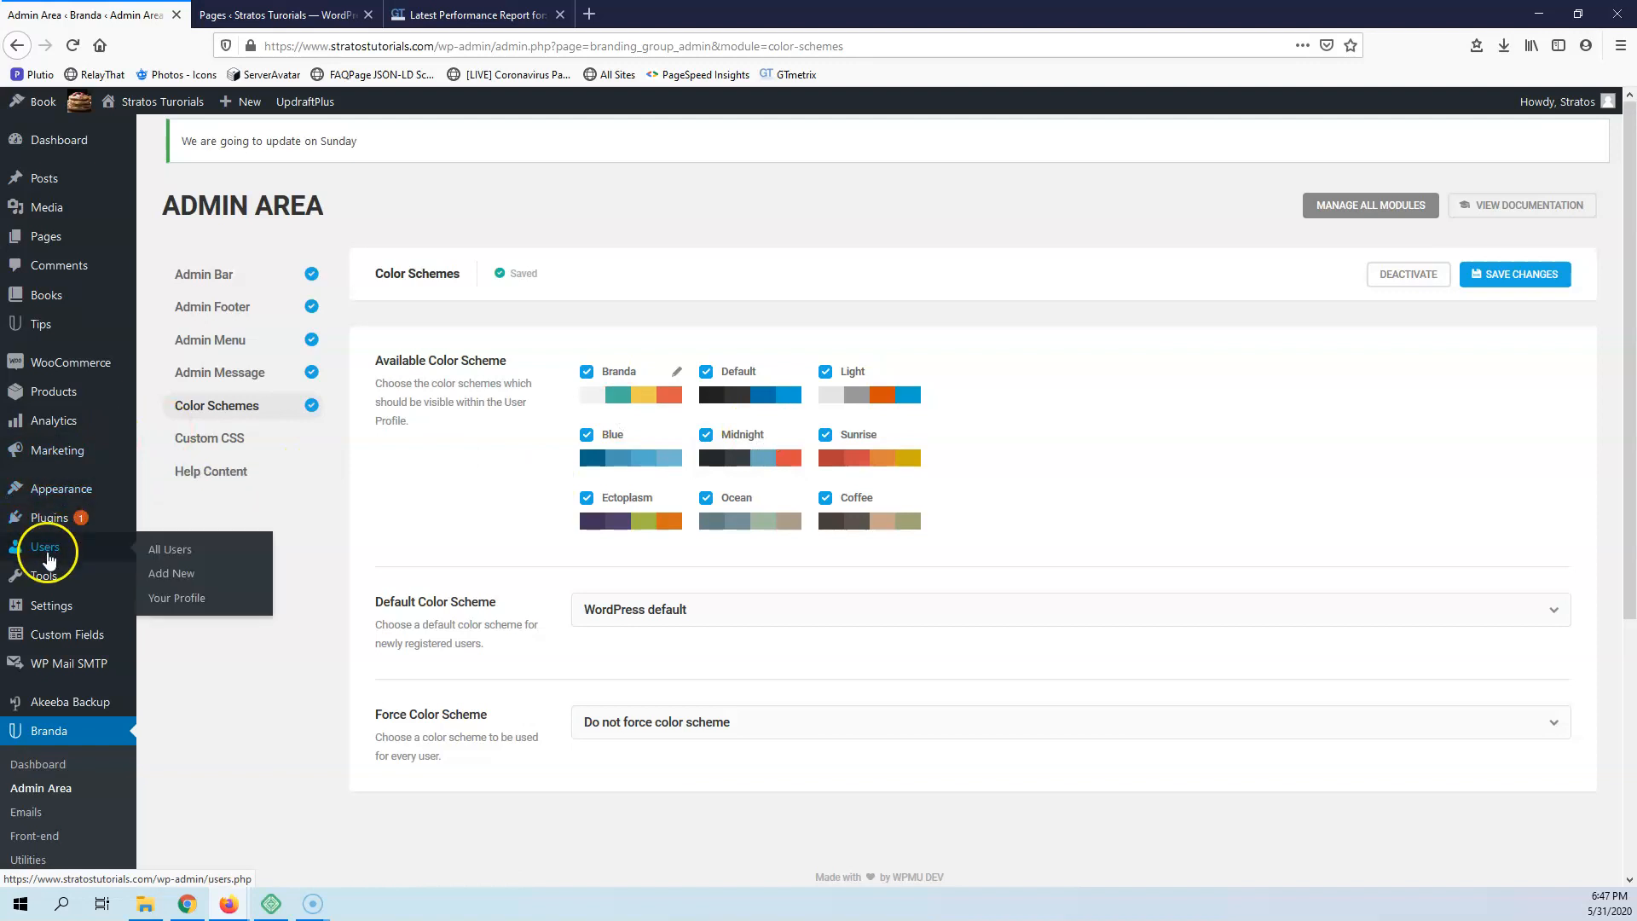
{"action": "right_click", "coordinate": [174, 551]}
{"action": "right_click", "coordinate": [174, 573]}
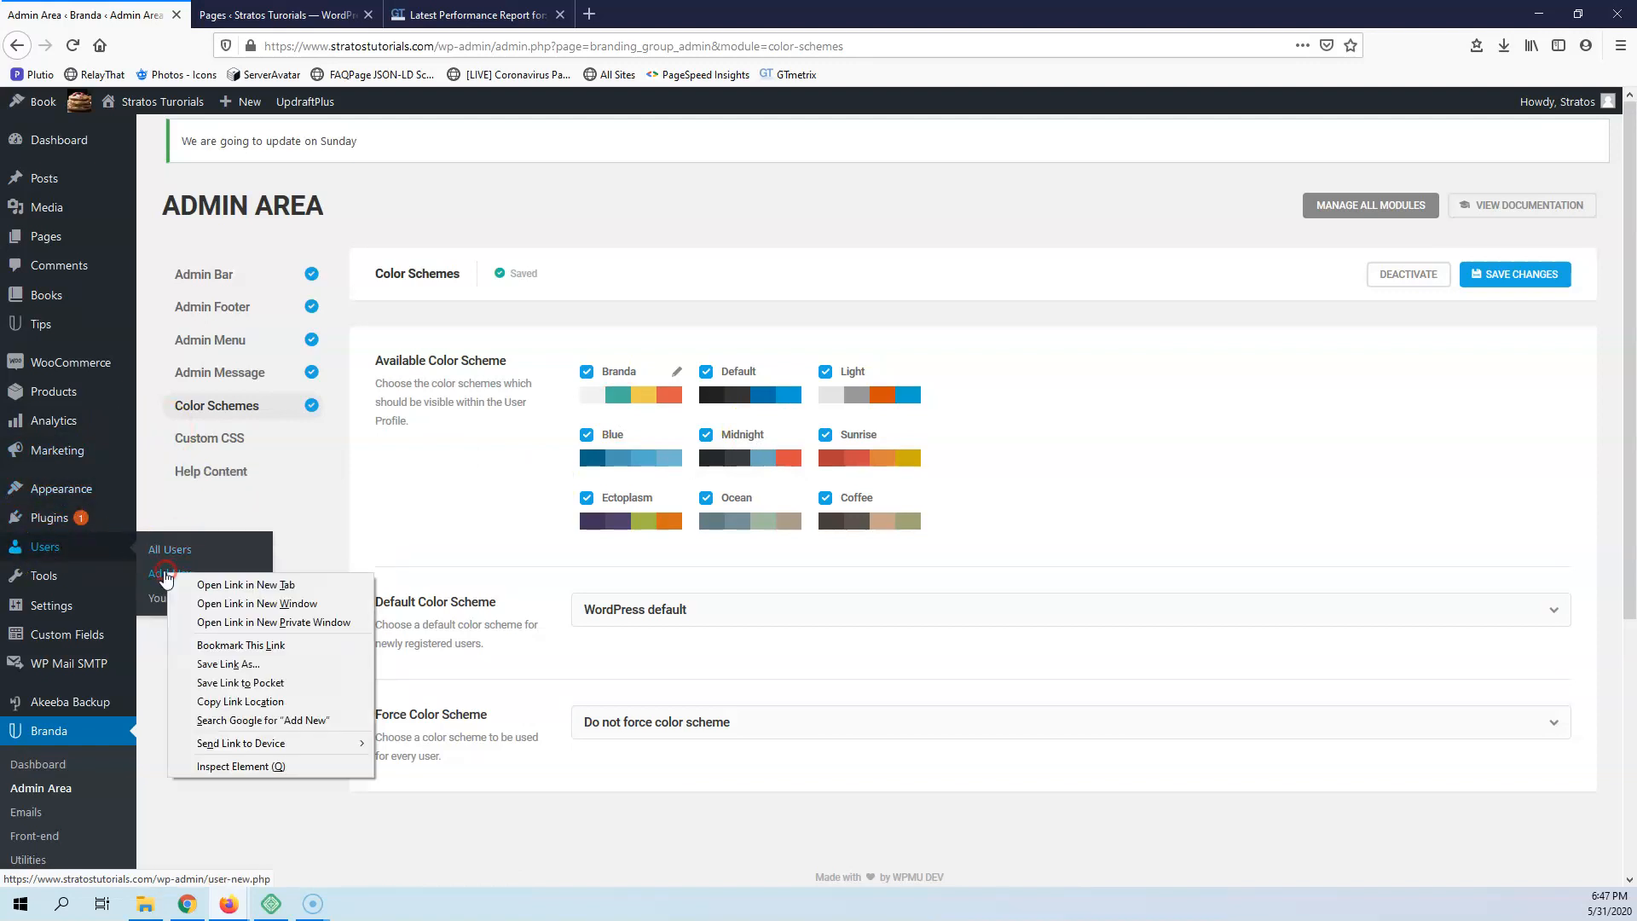
{"action": "left_click", "coordinate": [192, 585]}
{"action": "left_click", "coordinate": [264, 10]}
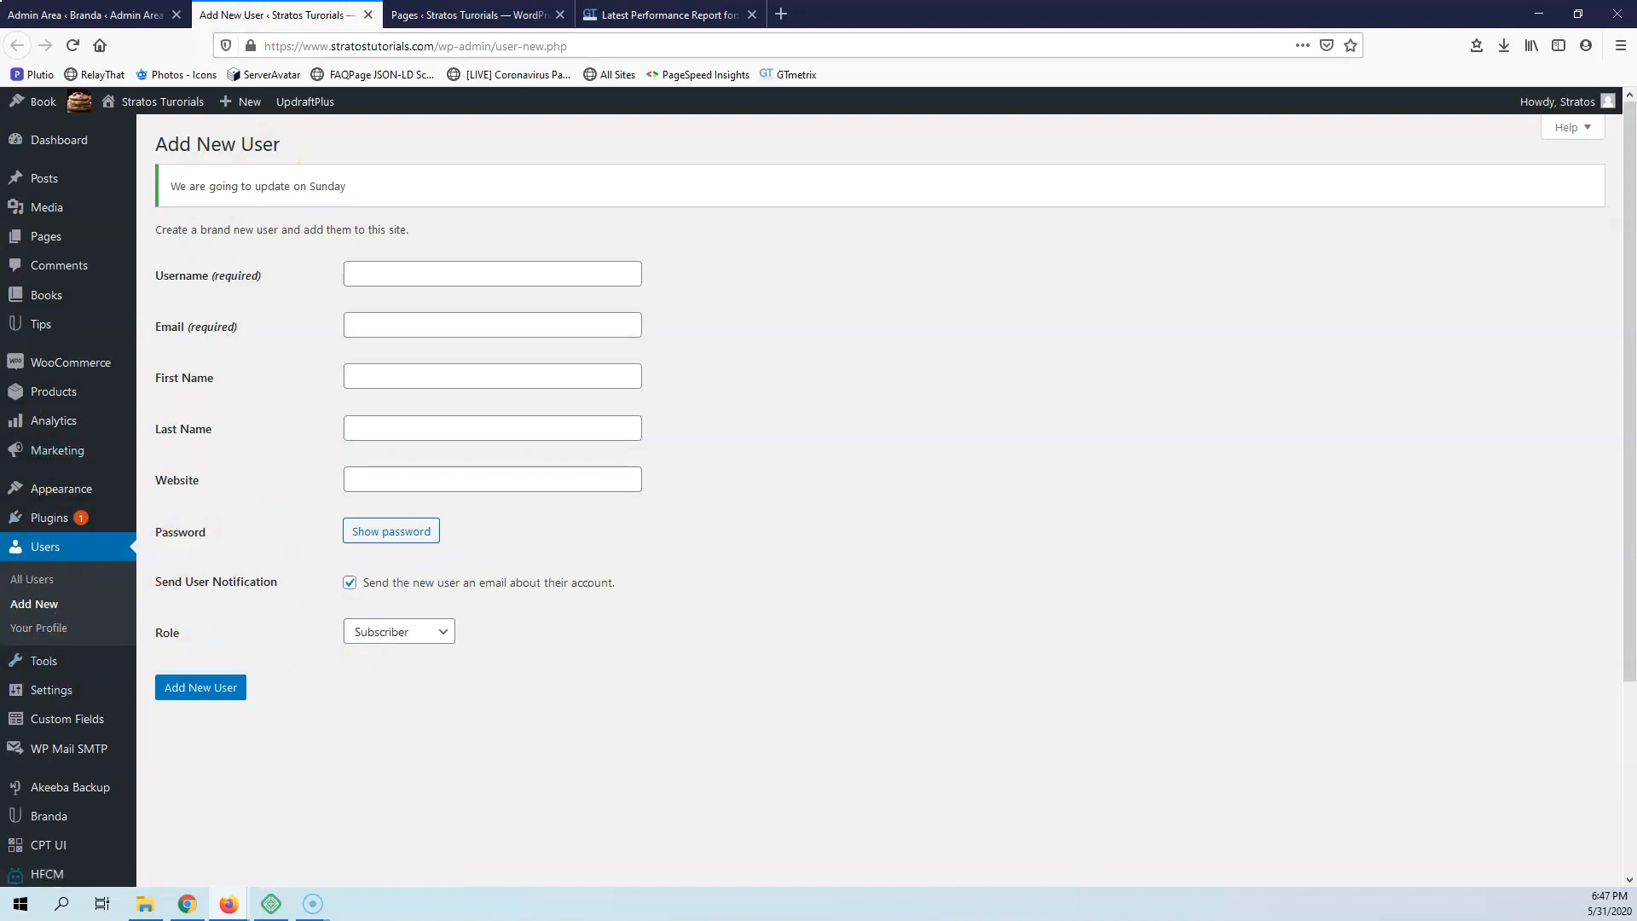
{"action": "left_click", "coordinate": [77, 14]}
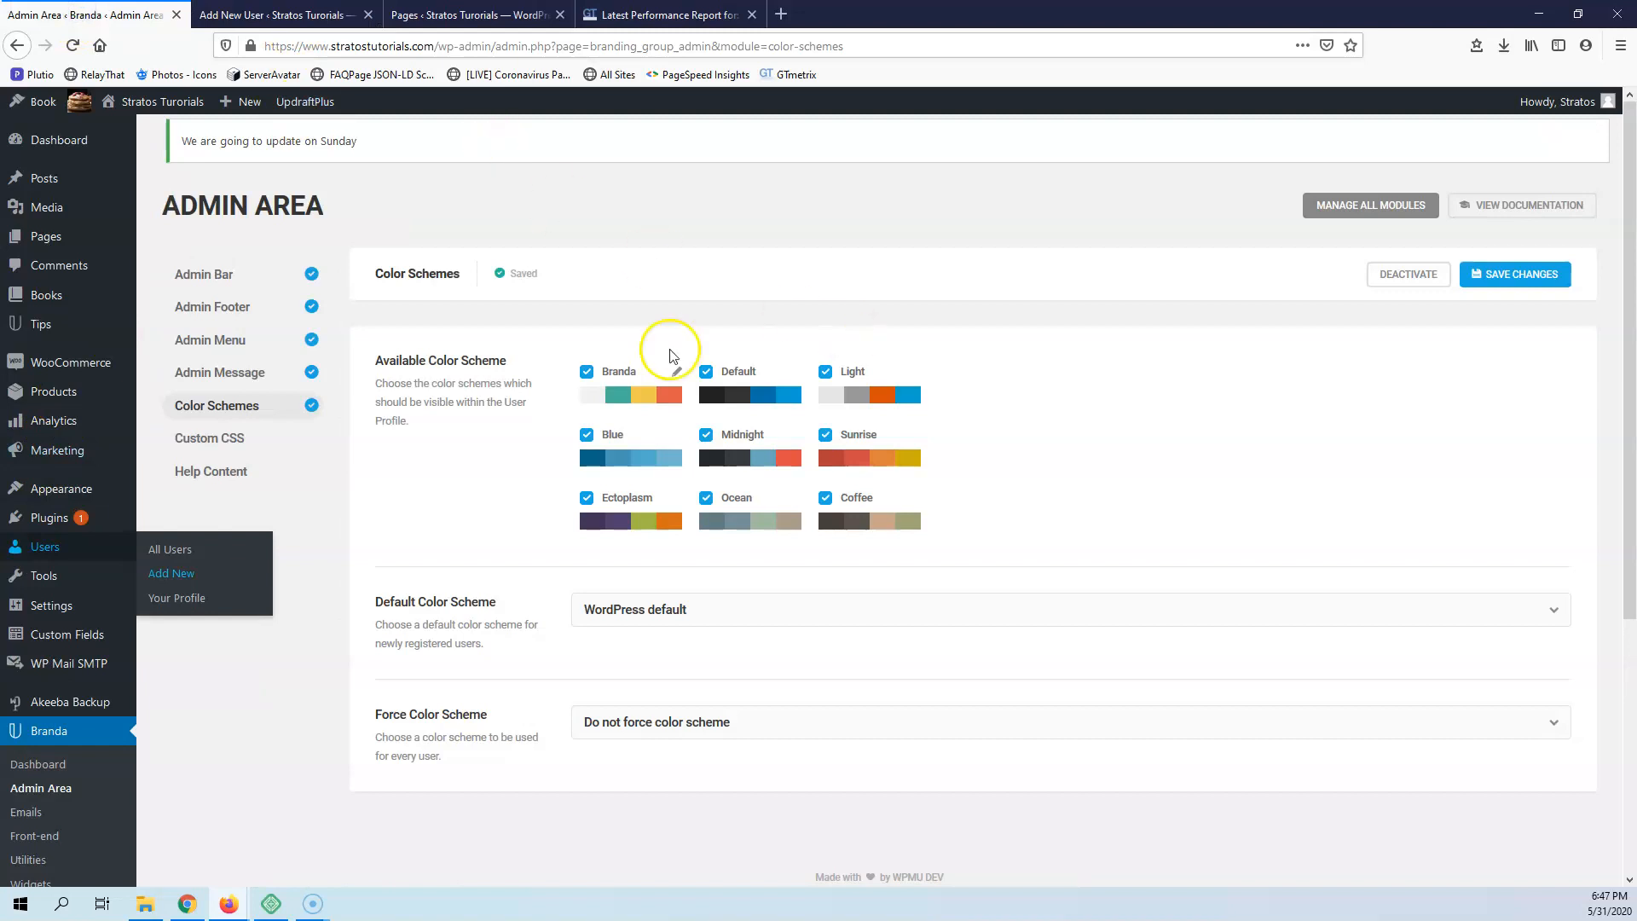
{"action": "left_click", "coordinate": [466, 477]}
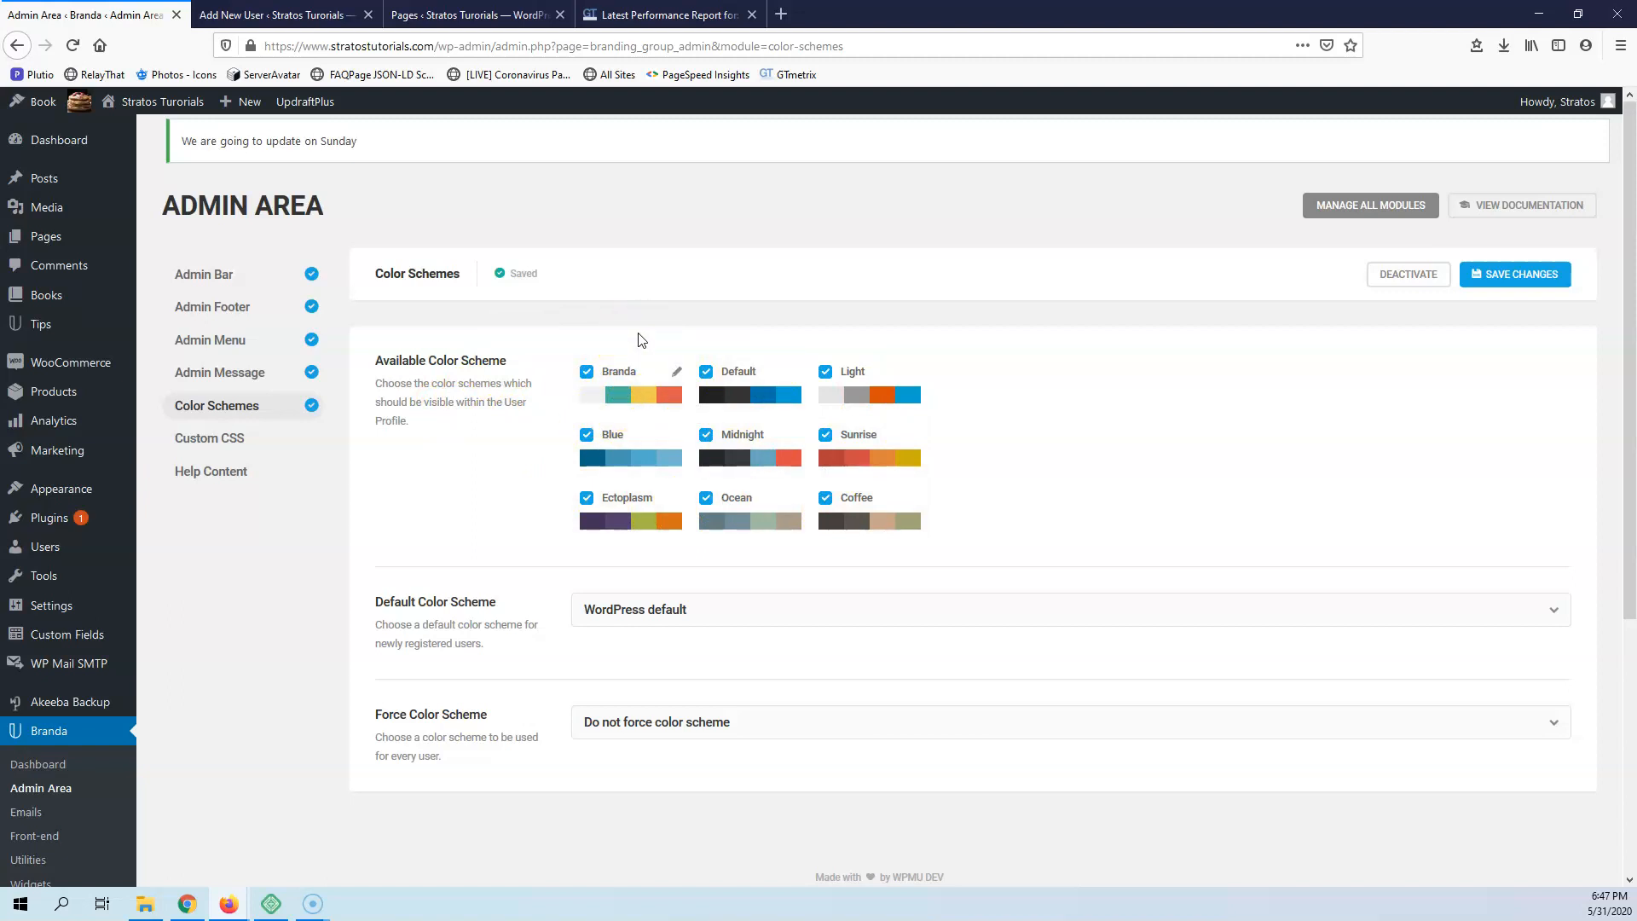
Try out the Custom CSS module with an empty #wpadminbar rule in the Admin CSS, and deactivate the module
{"action": "left_click", "coordinate": [188, 439]}
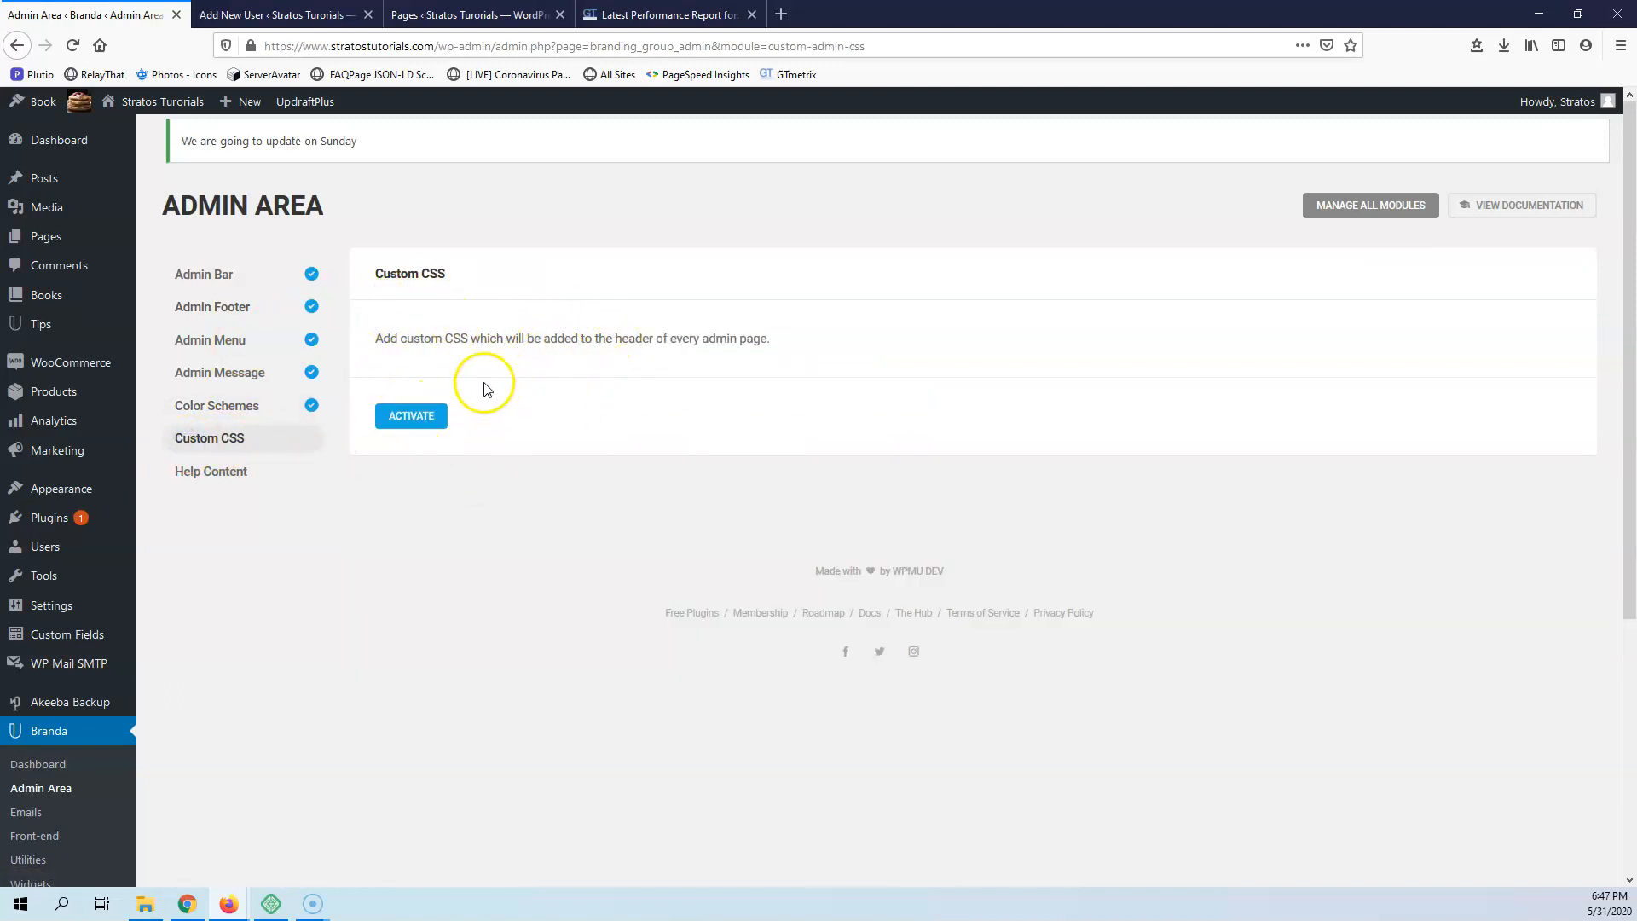
{"action": "left_click", "coordinate": [406, 424]}
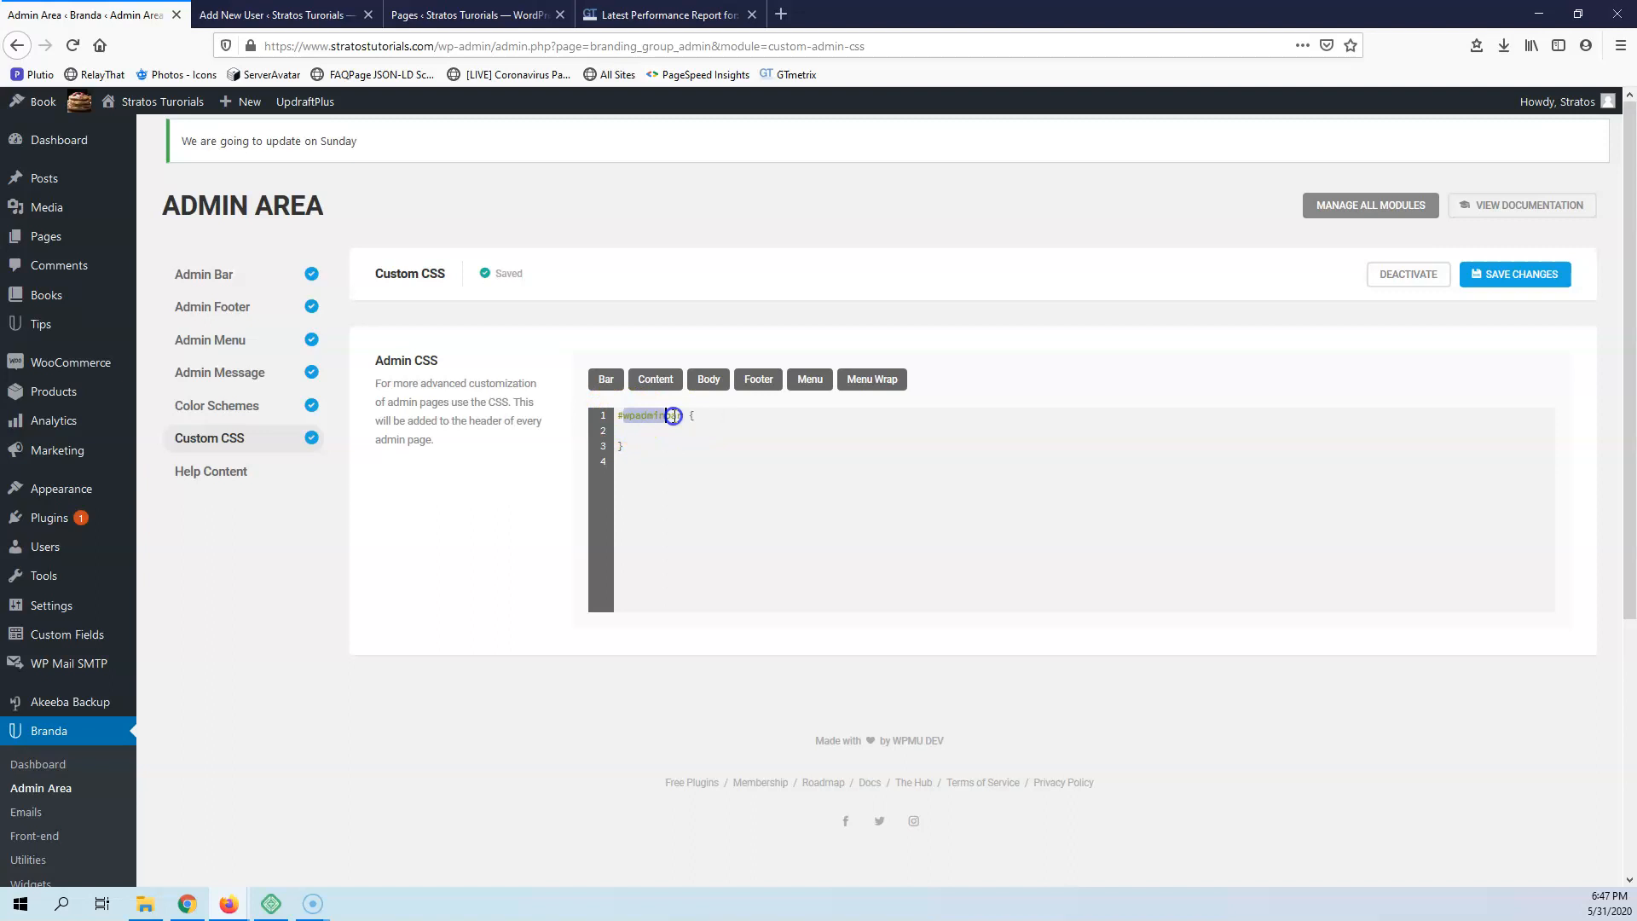
{"action": "left_click", "coordinate": [749, 420]}
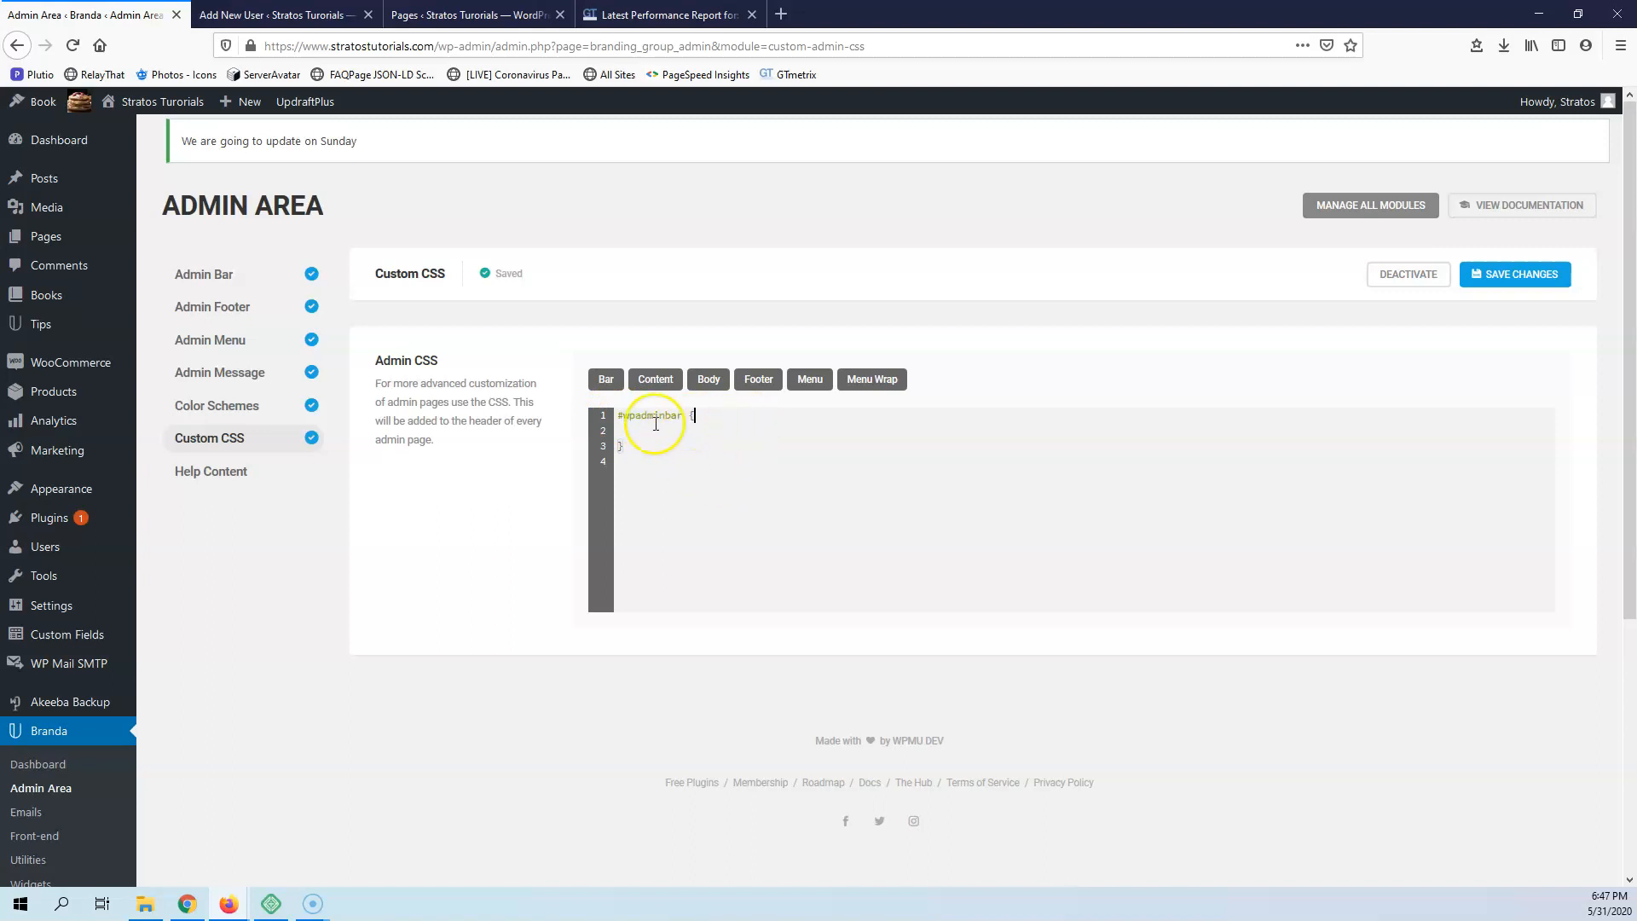
{"action": "left_click", "coordinate": [1428, 275]}
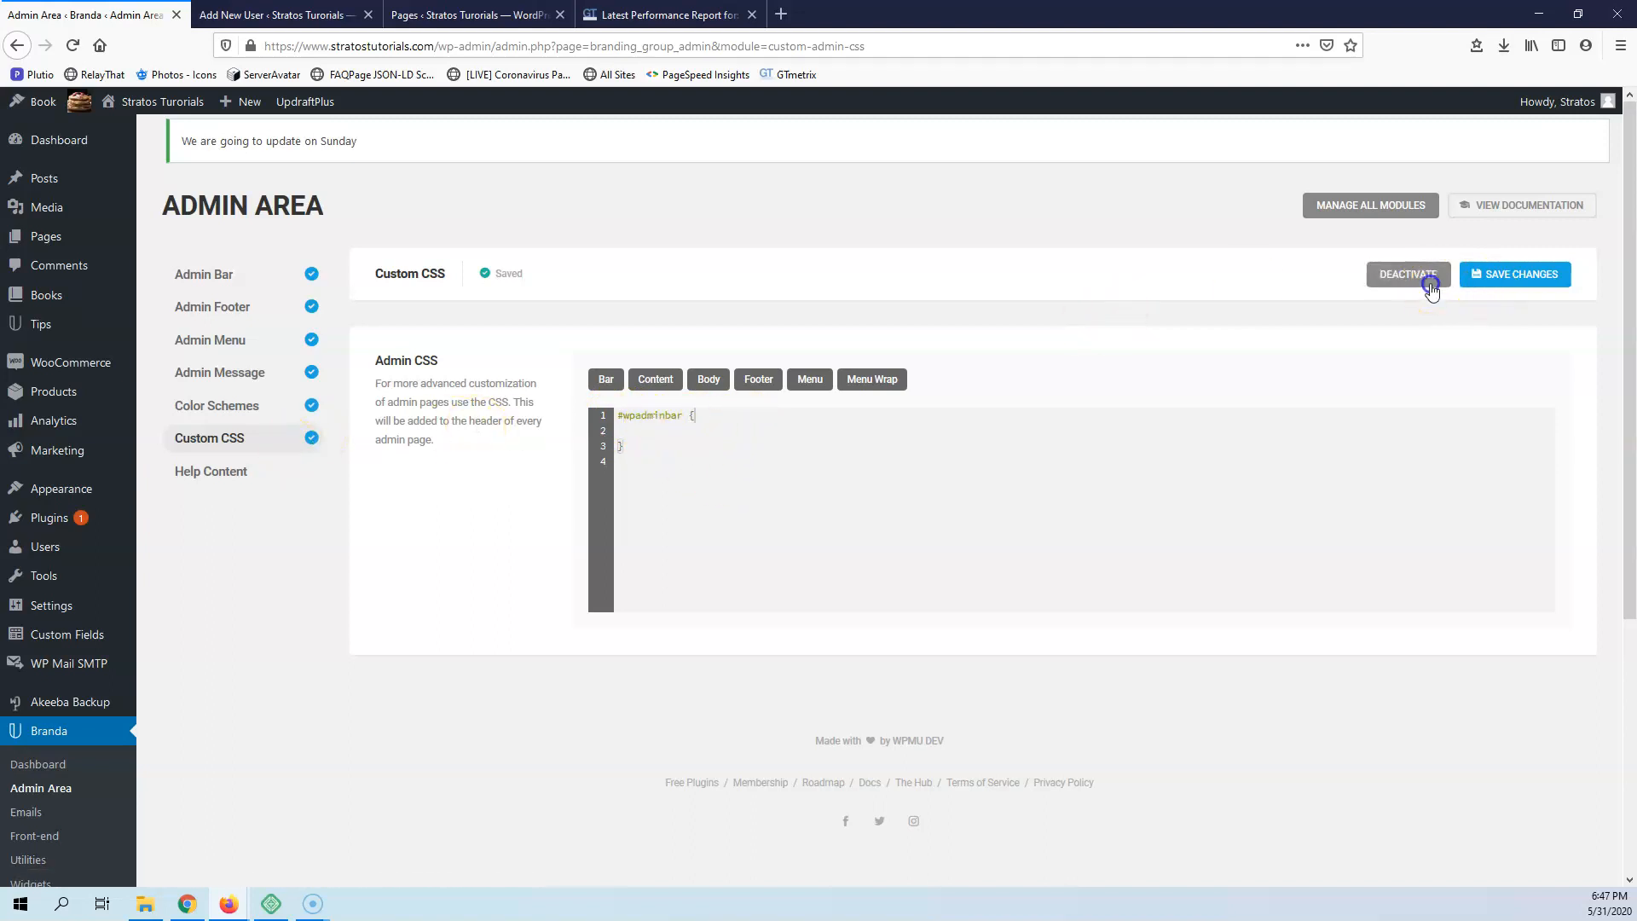
Open the Help Content module, examine the built-in help on the Add New User page, and return to the module
{"action": "left_click", "coordinate": [214, 477]}
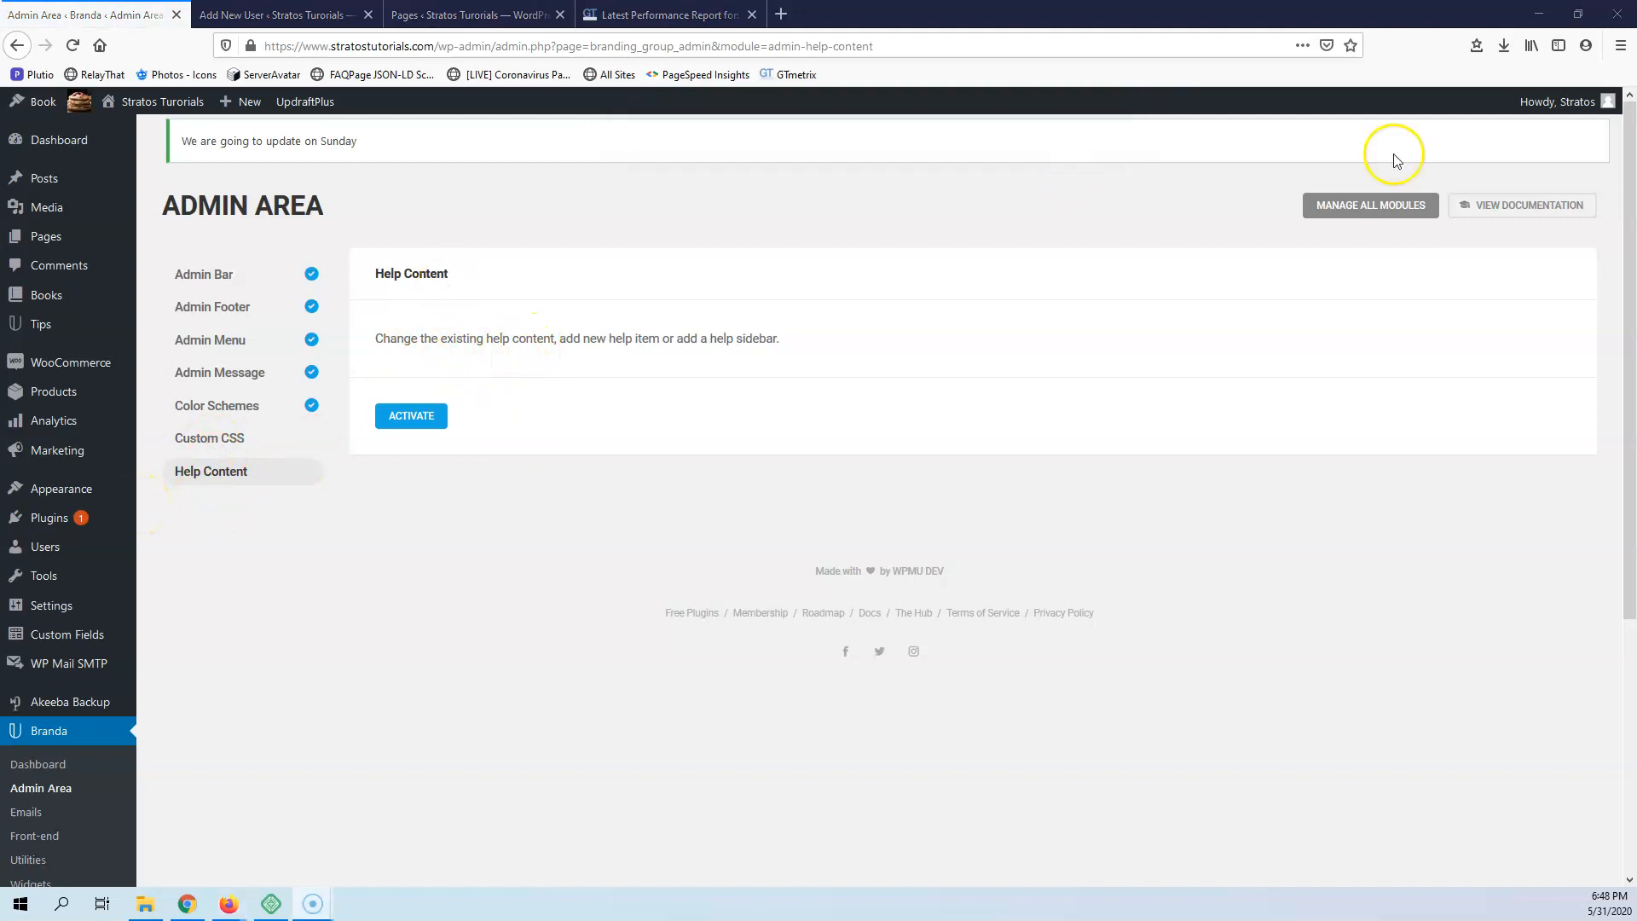
{"action": "mouse_move", "coordinate": [1572, 107]}
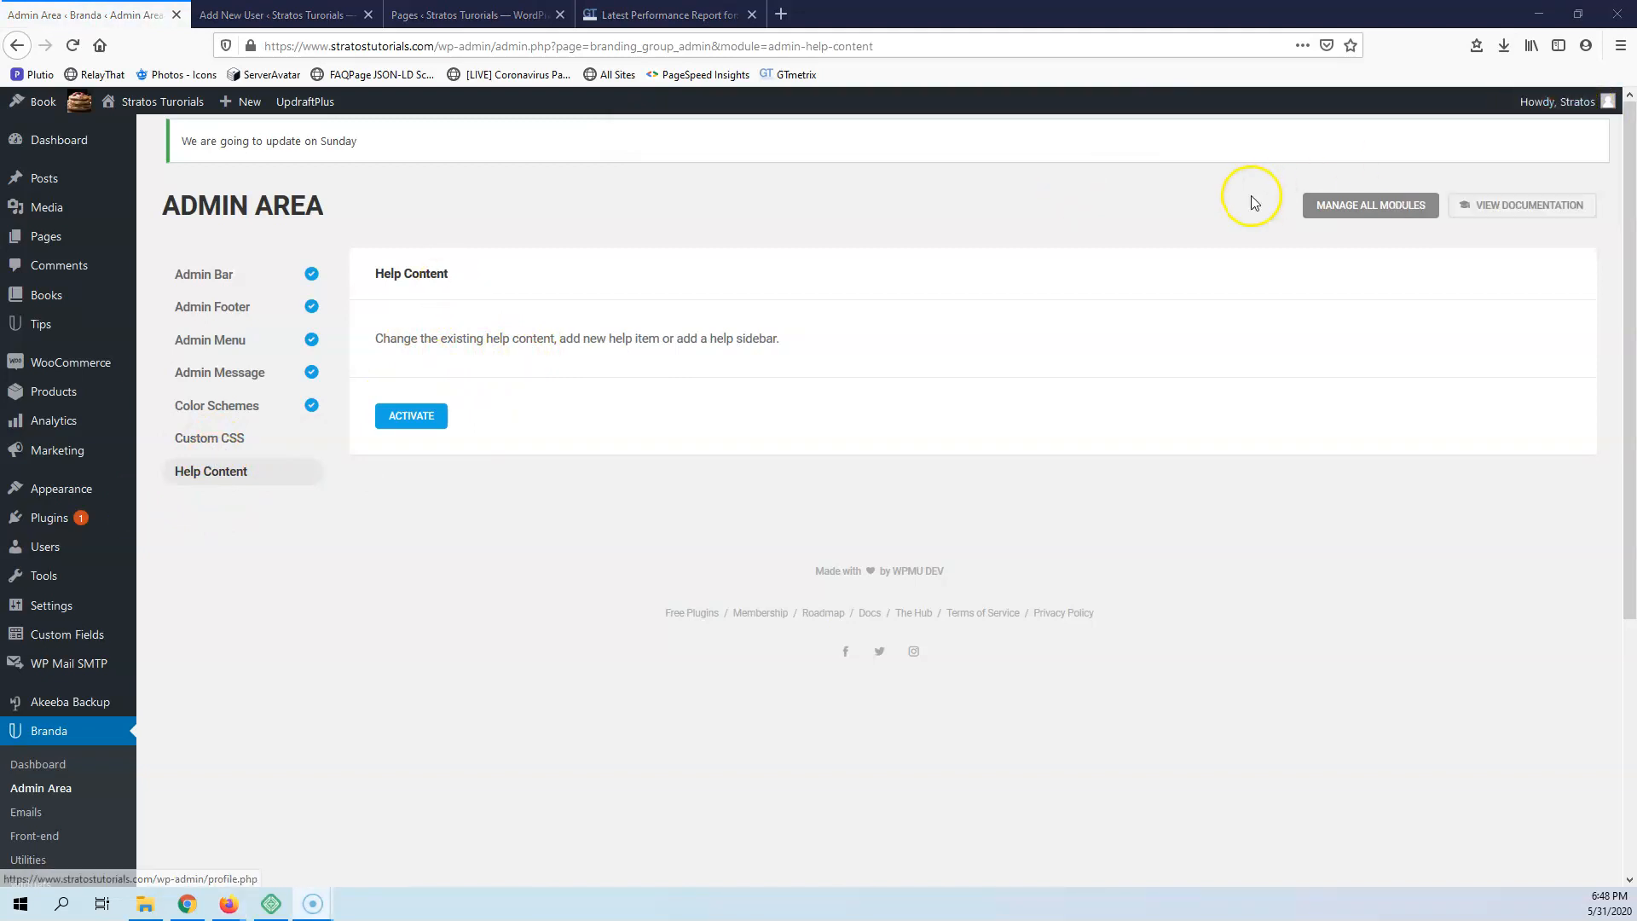
{"action": "left_click", "coordinate": [241, 12]}
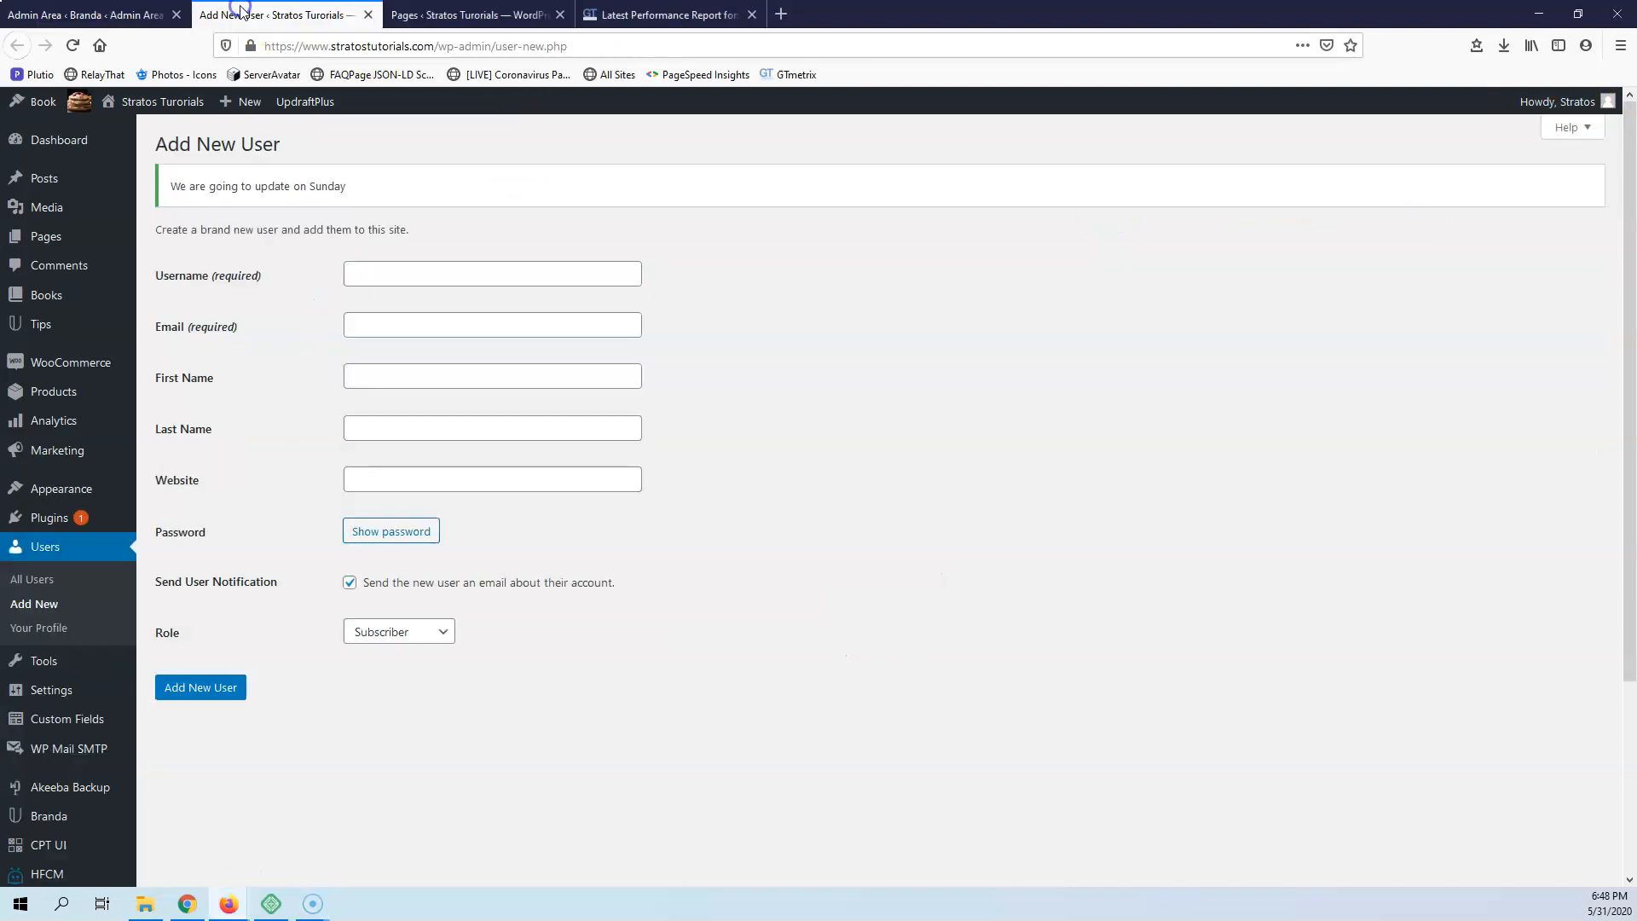
{"action": "left_click", "coordinate": [1571, 127]}
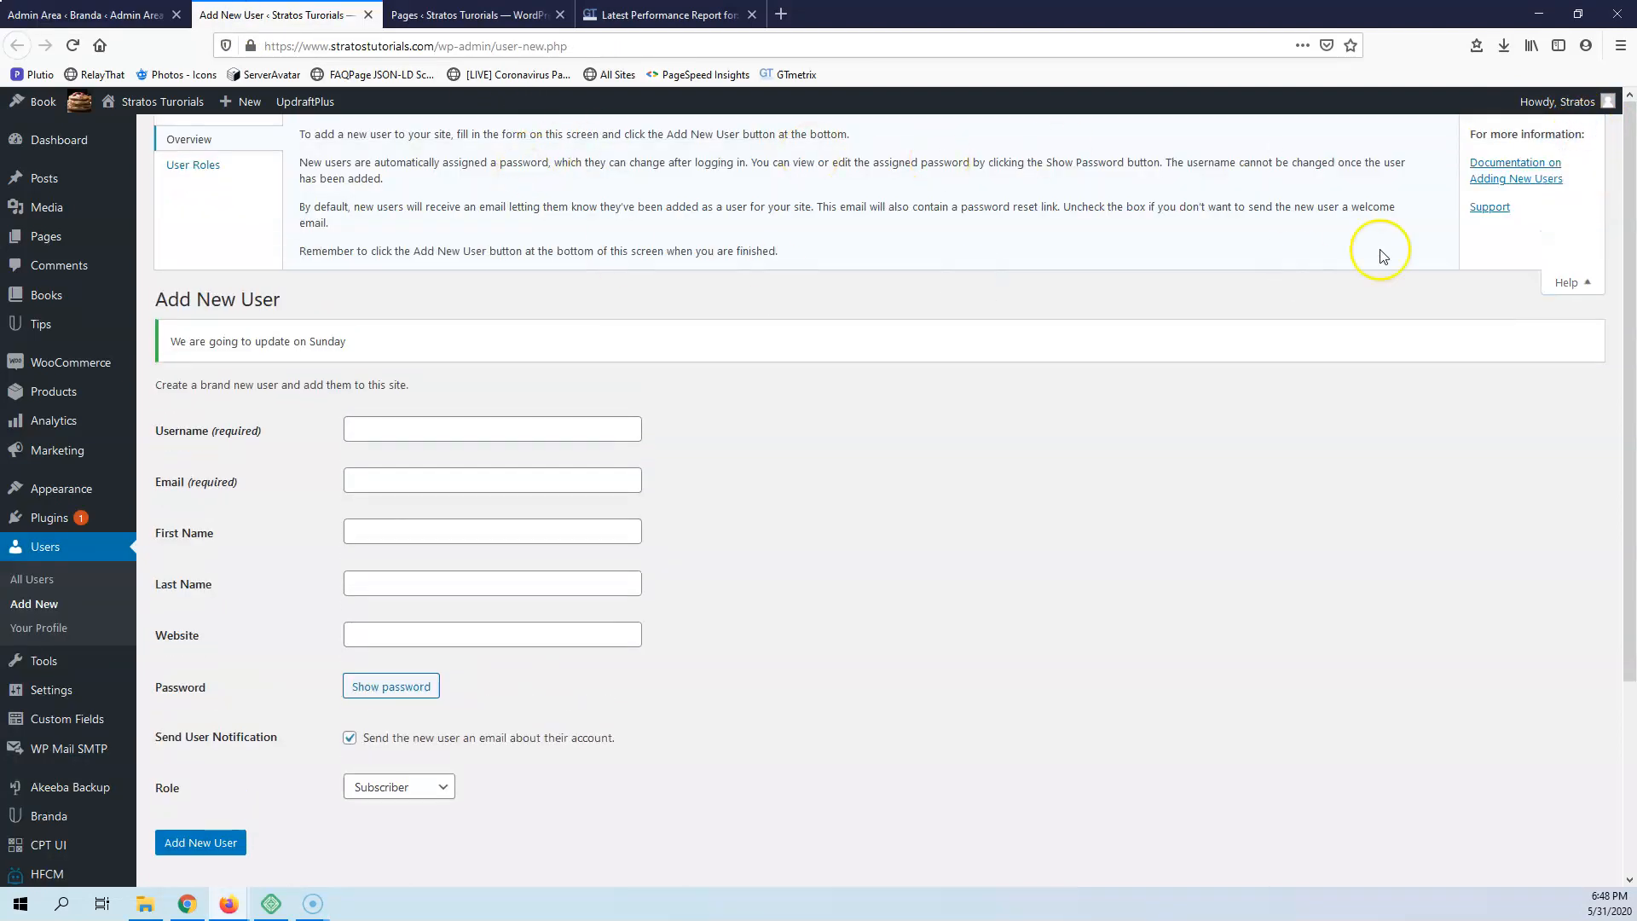
{"action": "left_click", "coordinate": [86, 15]}
Activate the Help Content module and review its help items, help sidebar and default help items settings
{"action": "left_click", "coordinate": [411, 415]}
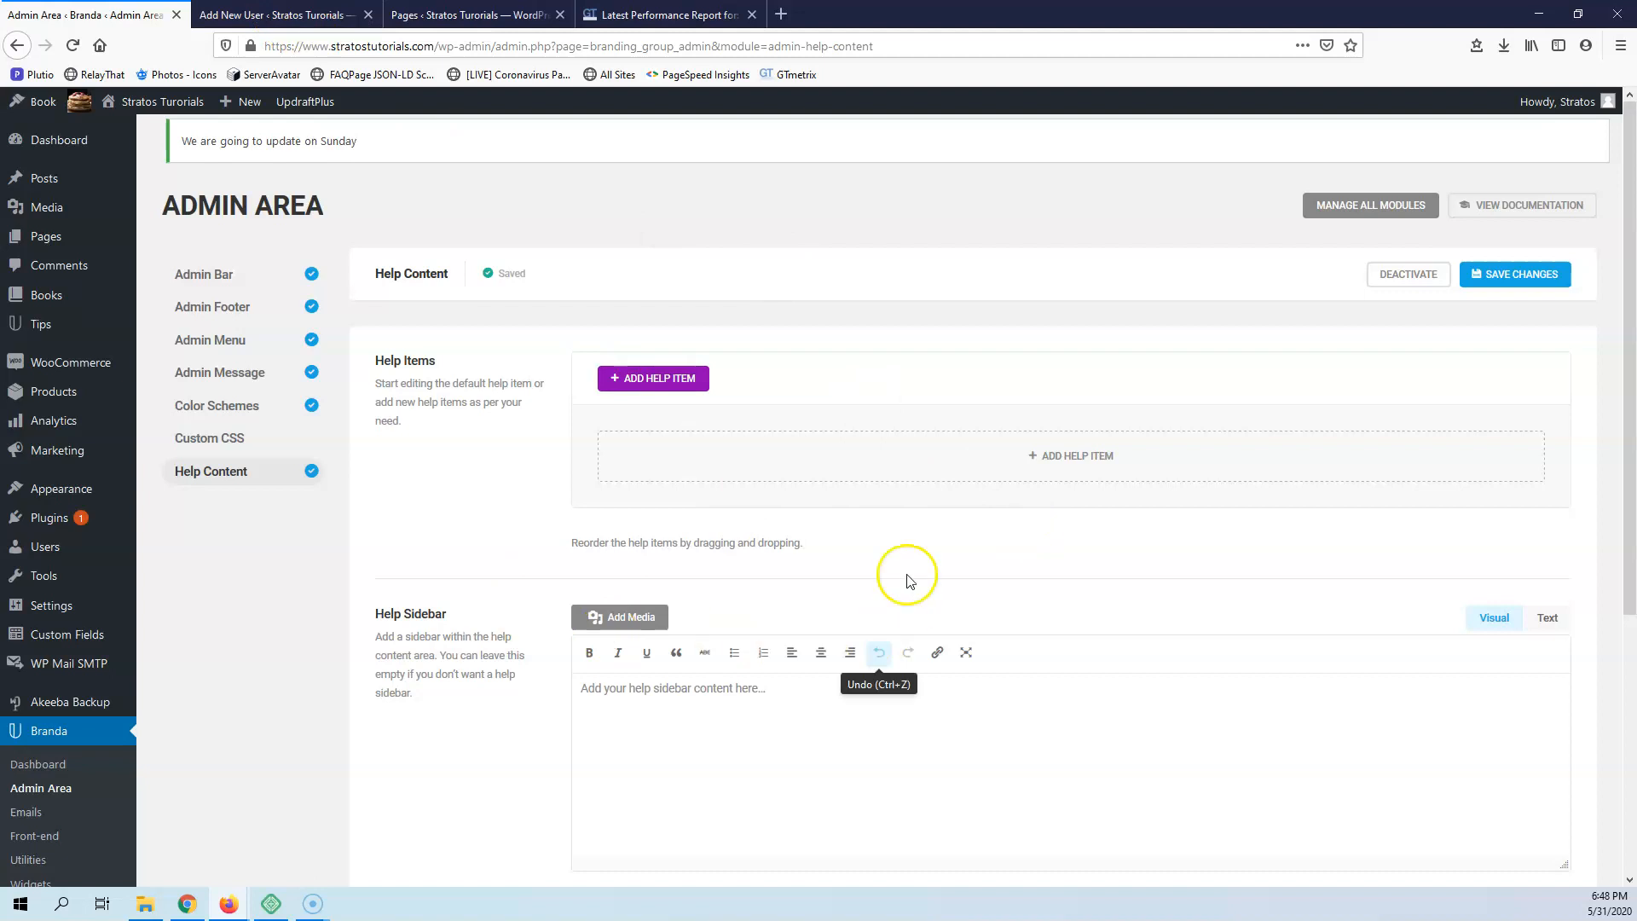
{"action": "scroll", "coordinate": [535, 416], "scroll_direction": "down", "scroll_amount": 3}
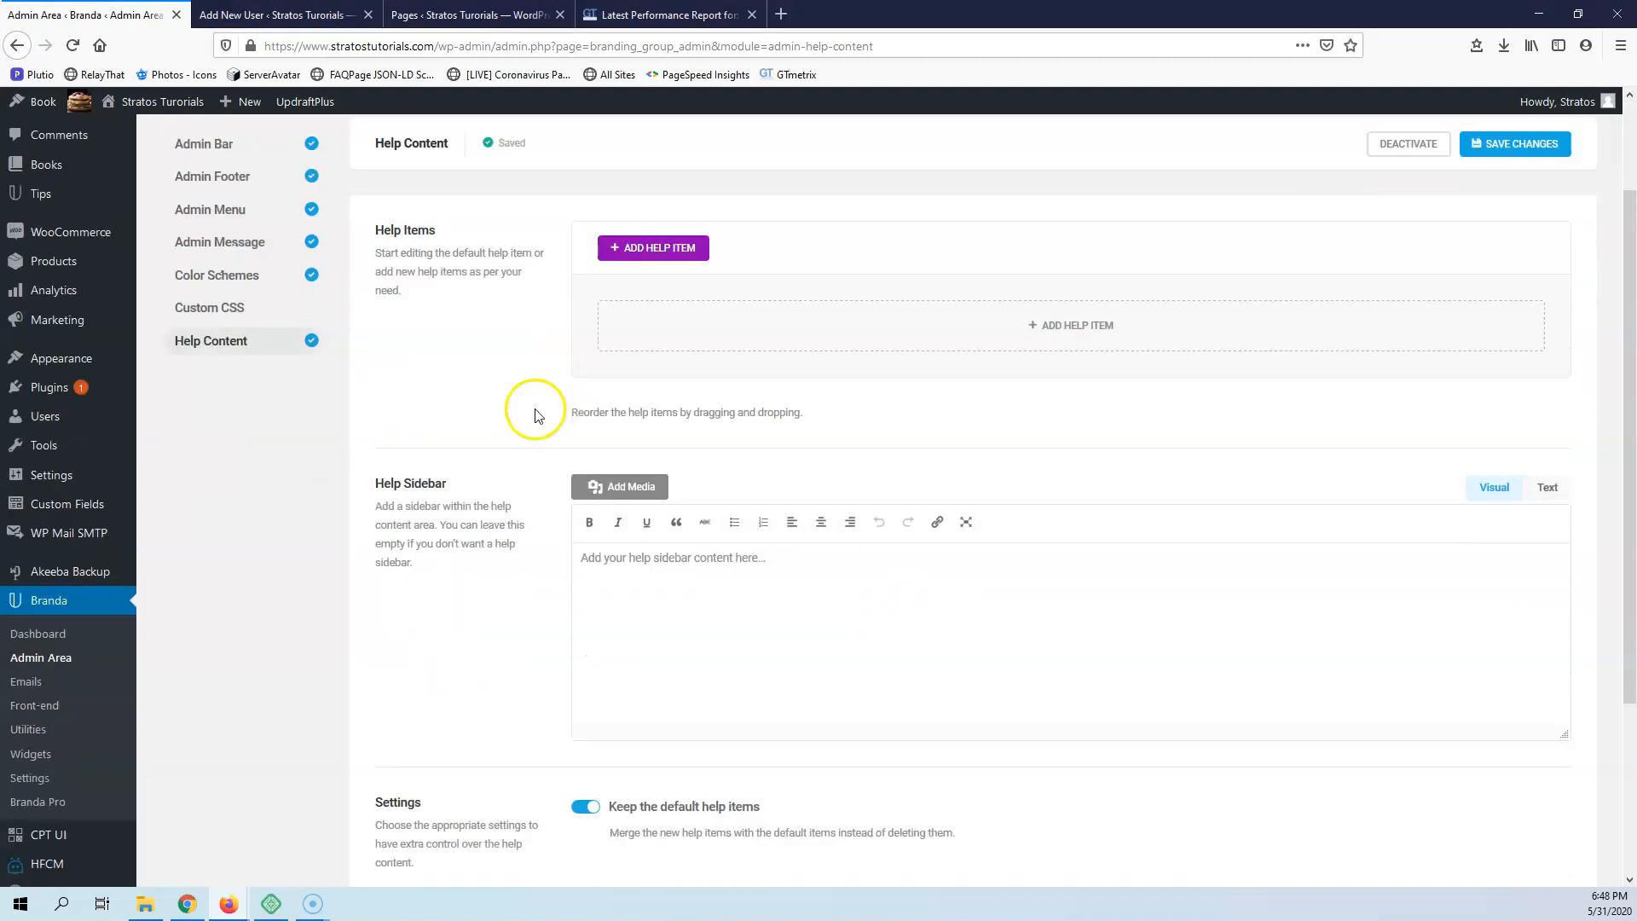
{"action": "scroll", "coordinate": [535, 415], "scroll_direction": "down", "scroll_amount": 3}
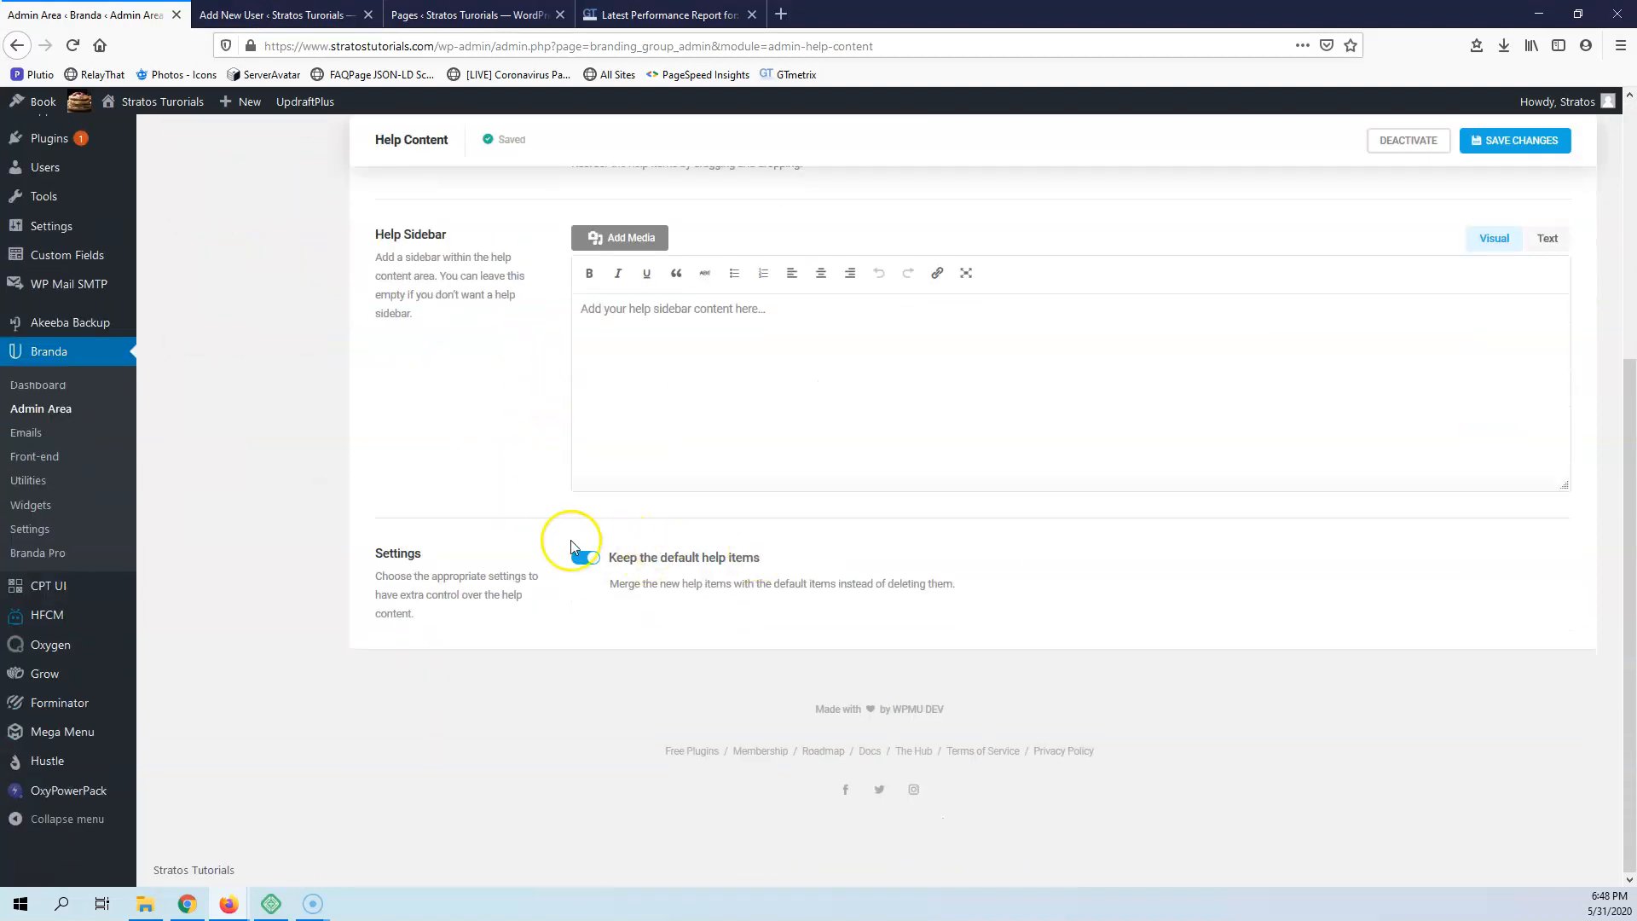
{"action": "scroll", "coordinate": [511, 511], "scroll_direction": "up", "scroll_amount": 5}
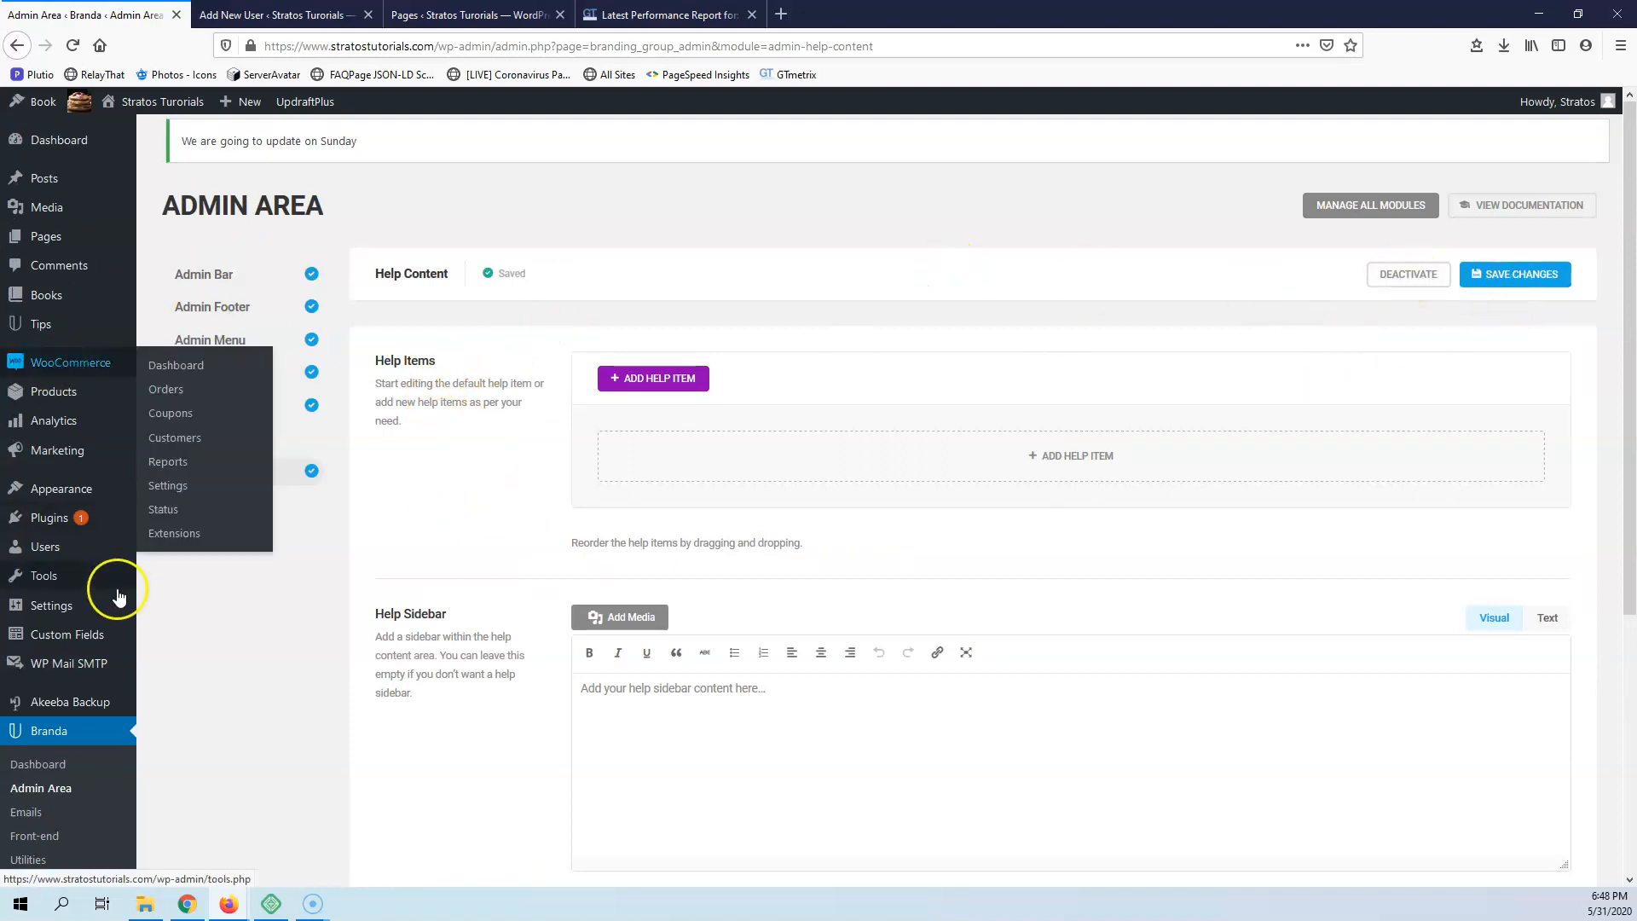
Activate the Email Template module in Branda's Emails section and apply the Simplicity Dark template
{"action": "scroll", "coordinate": [80, 796], "scroll_direction": "down", "scroll_amount": 3}
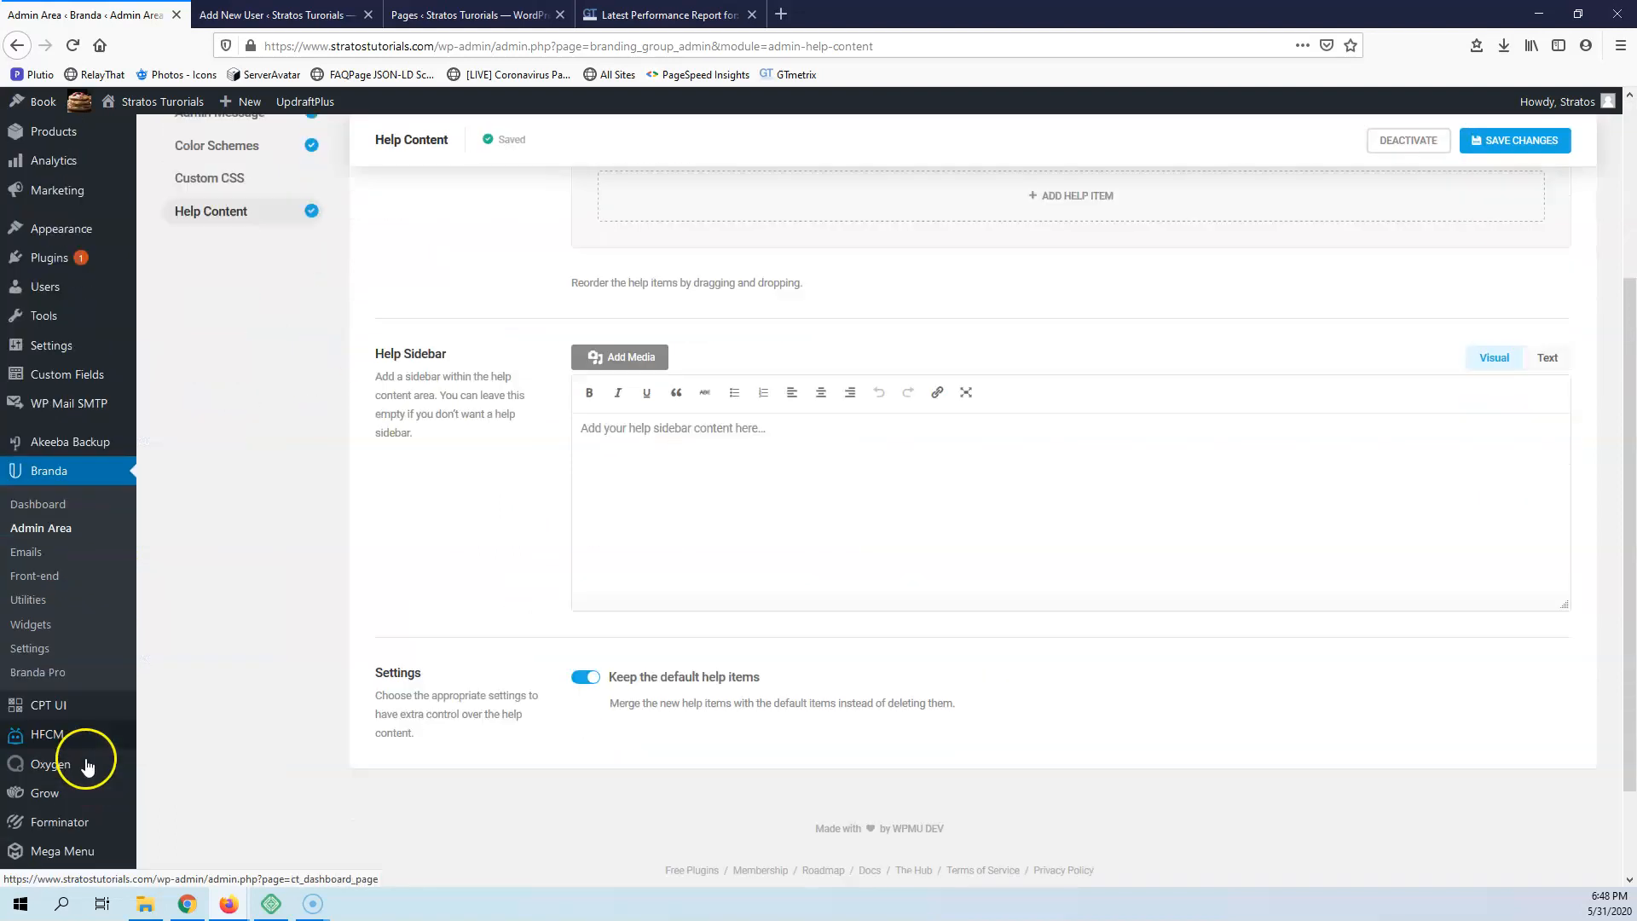
{"action": "left_click", "coordinate": [32, 552]}
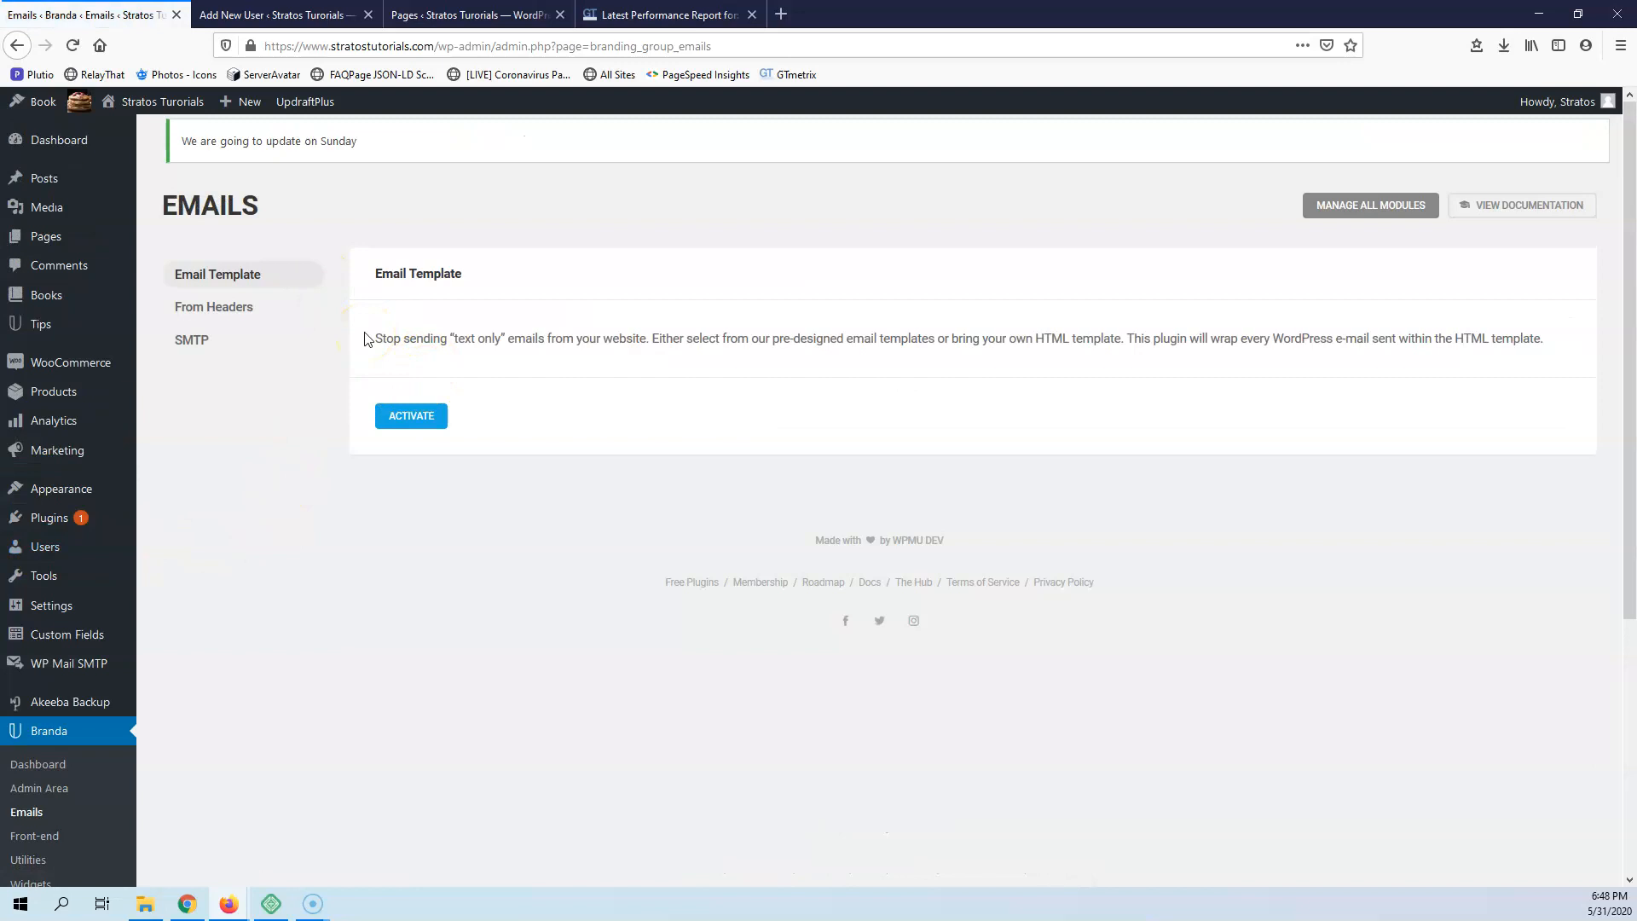
{"action": "left_click", "coordinate": [412, 420]}
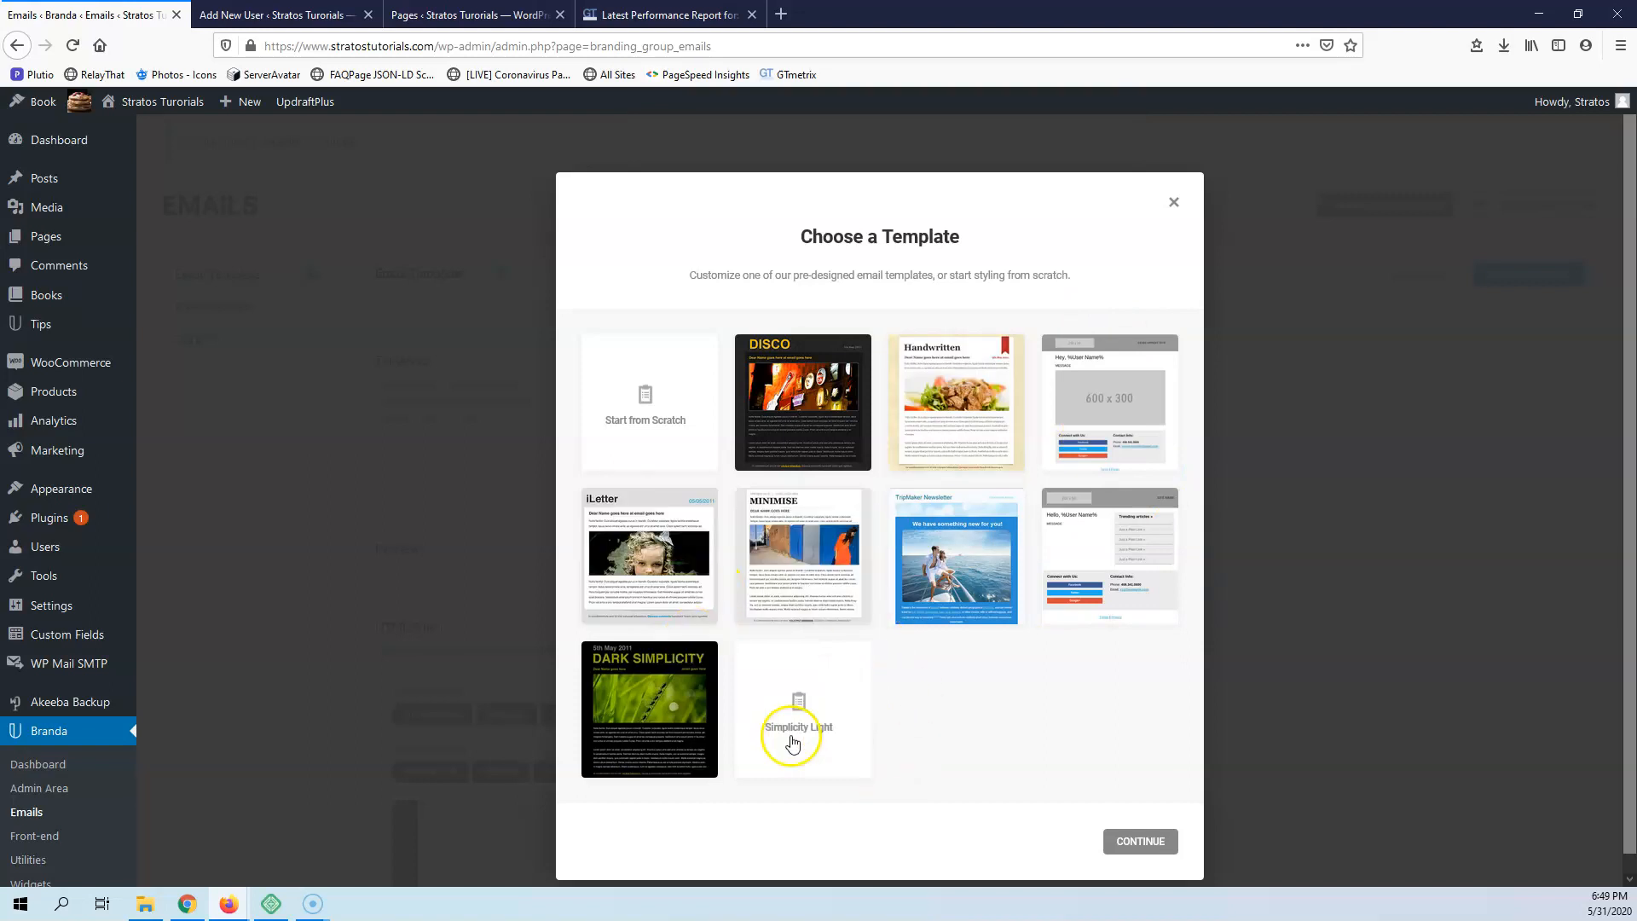
{"action": "left_click", "coordinate": [644, 718]}
{"action": "left_click", "coordinate": [1150, 844]}
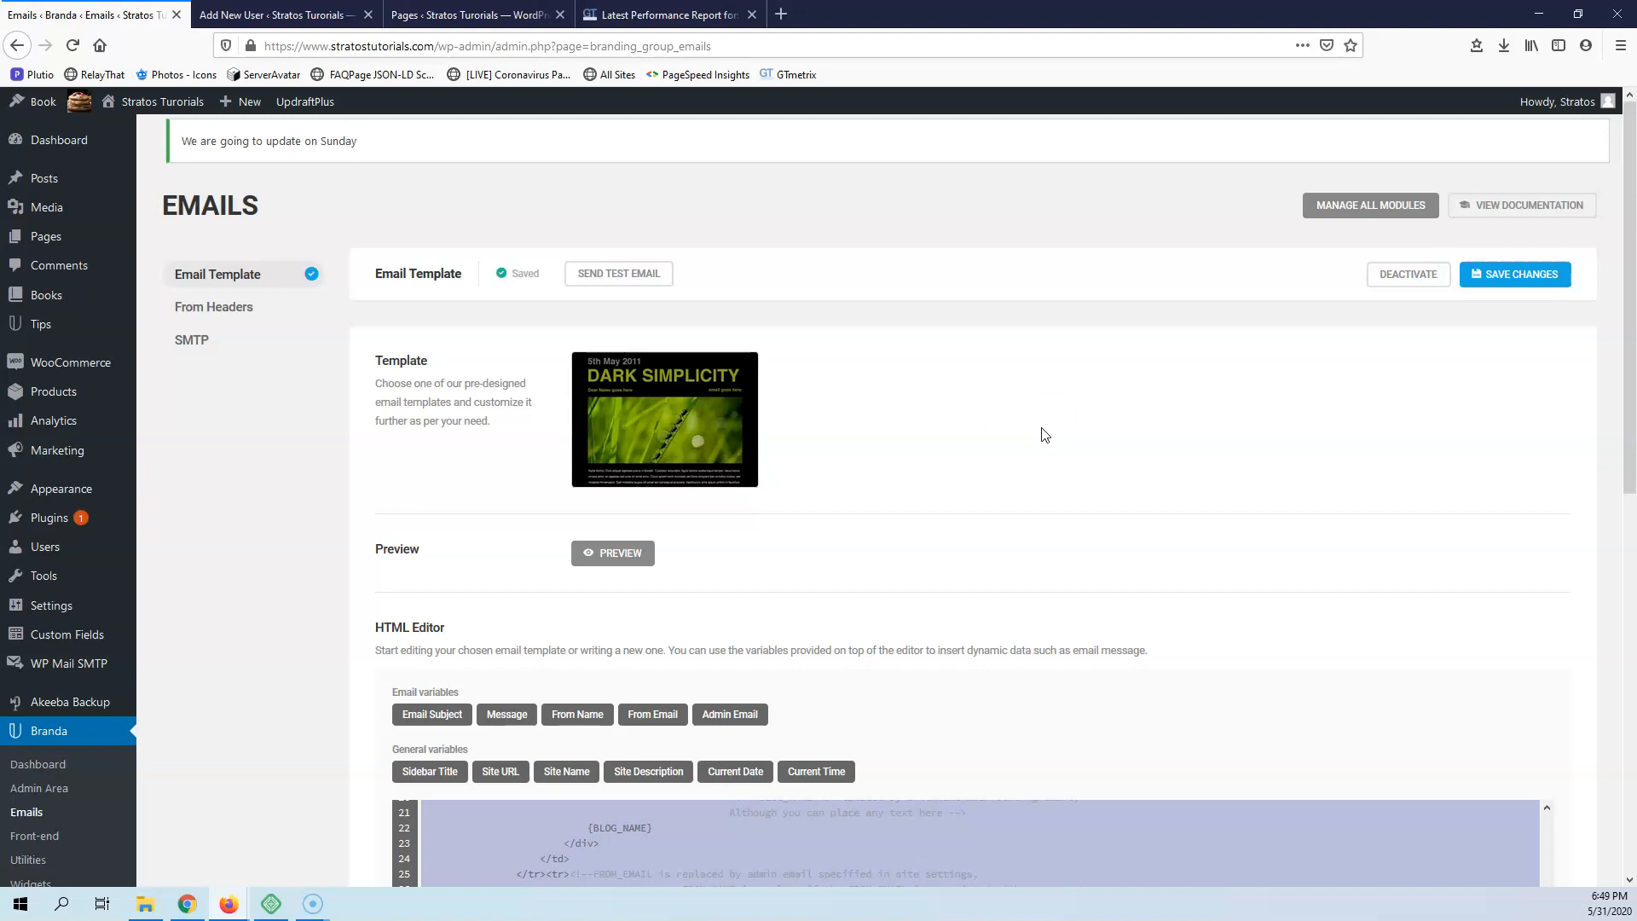
Preview the chosen email template and examine its HTML code and the available email and general variables
{"action": "scroll", "coordinate": [1038, 491], "scroll_direction": "down", "scroll_amount": 7}
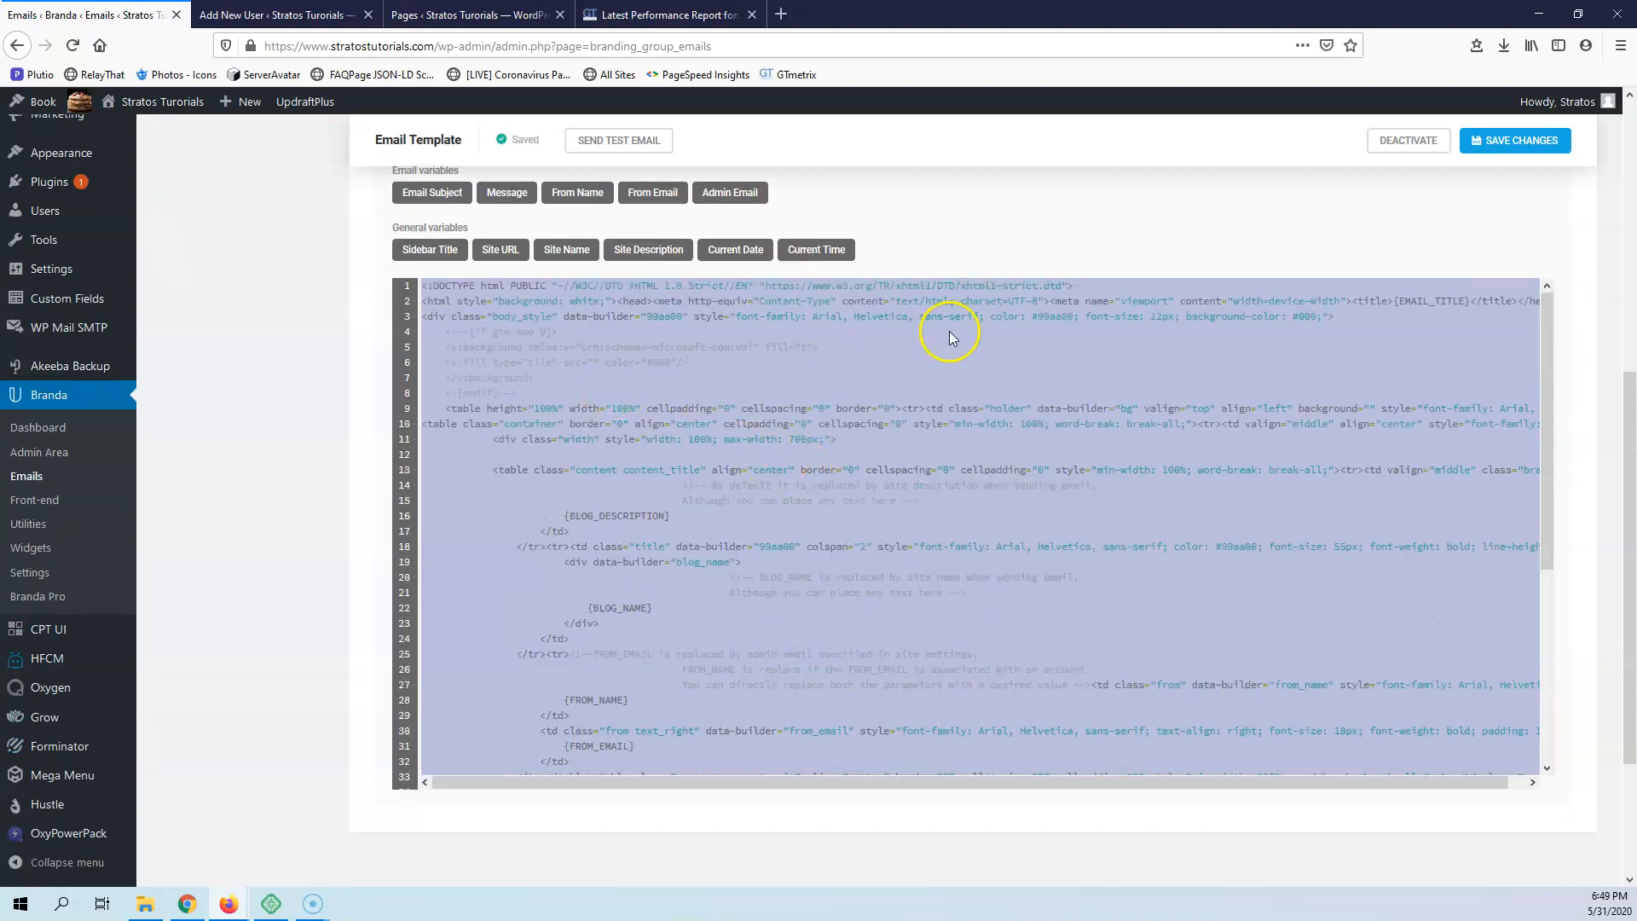
{"action": "scroll", "coordinate": [954, 282], "scroll_direction": "up", "scroll_amount": 4}
{"action": "left_click", "coordinate": [616, 383]}
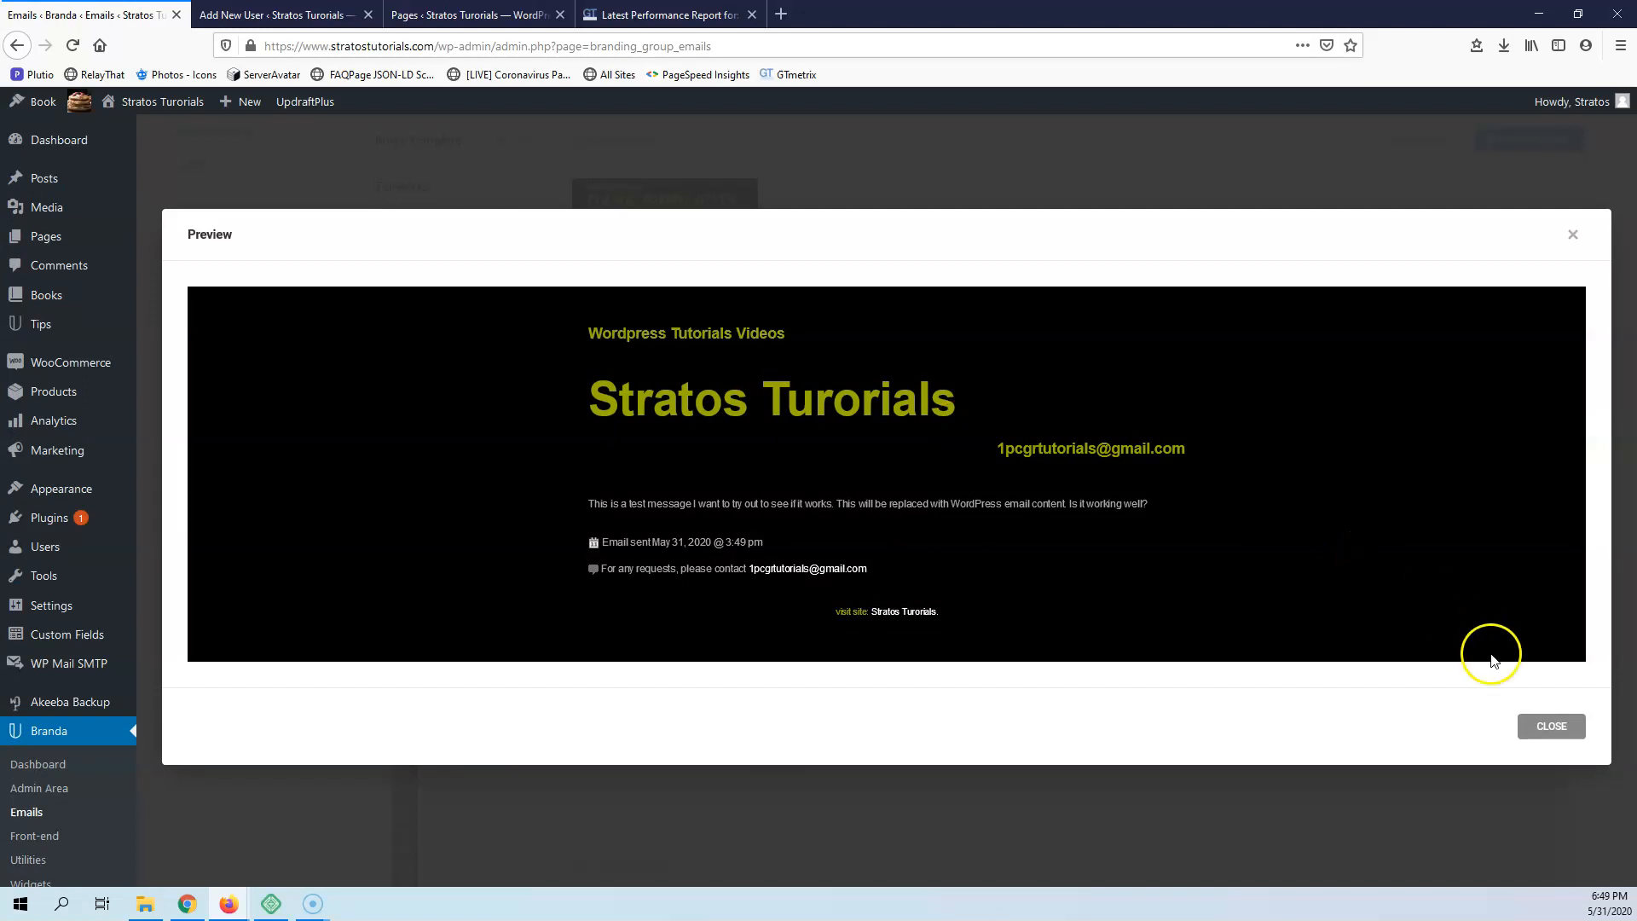
{"action": "left_click", "coordinate": [1549, 726]}
{"action": "scroll", "coordinate": [1193, 660], "scroll_direction": "down", "scroll_amount": 4}
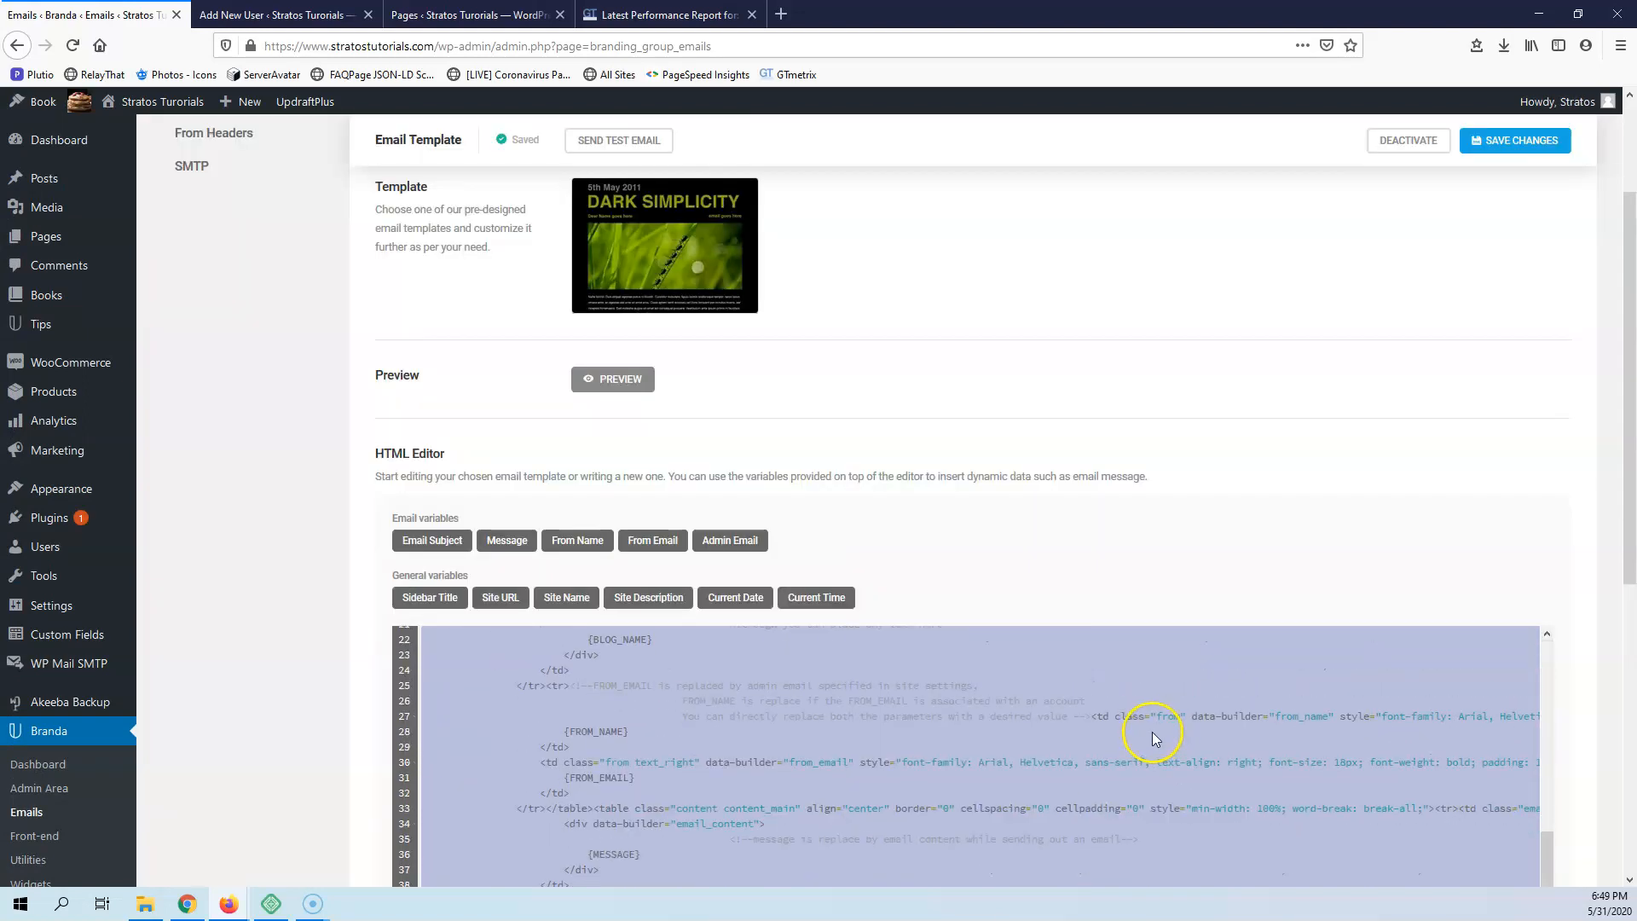
{"action": "scroll", "coordinate": [1211, 506], "scroll_direction": "down", "scroll_amount": 4}
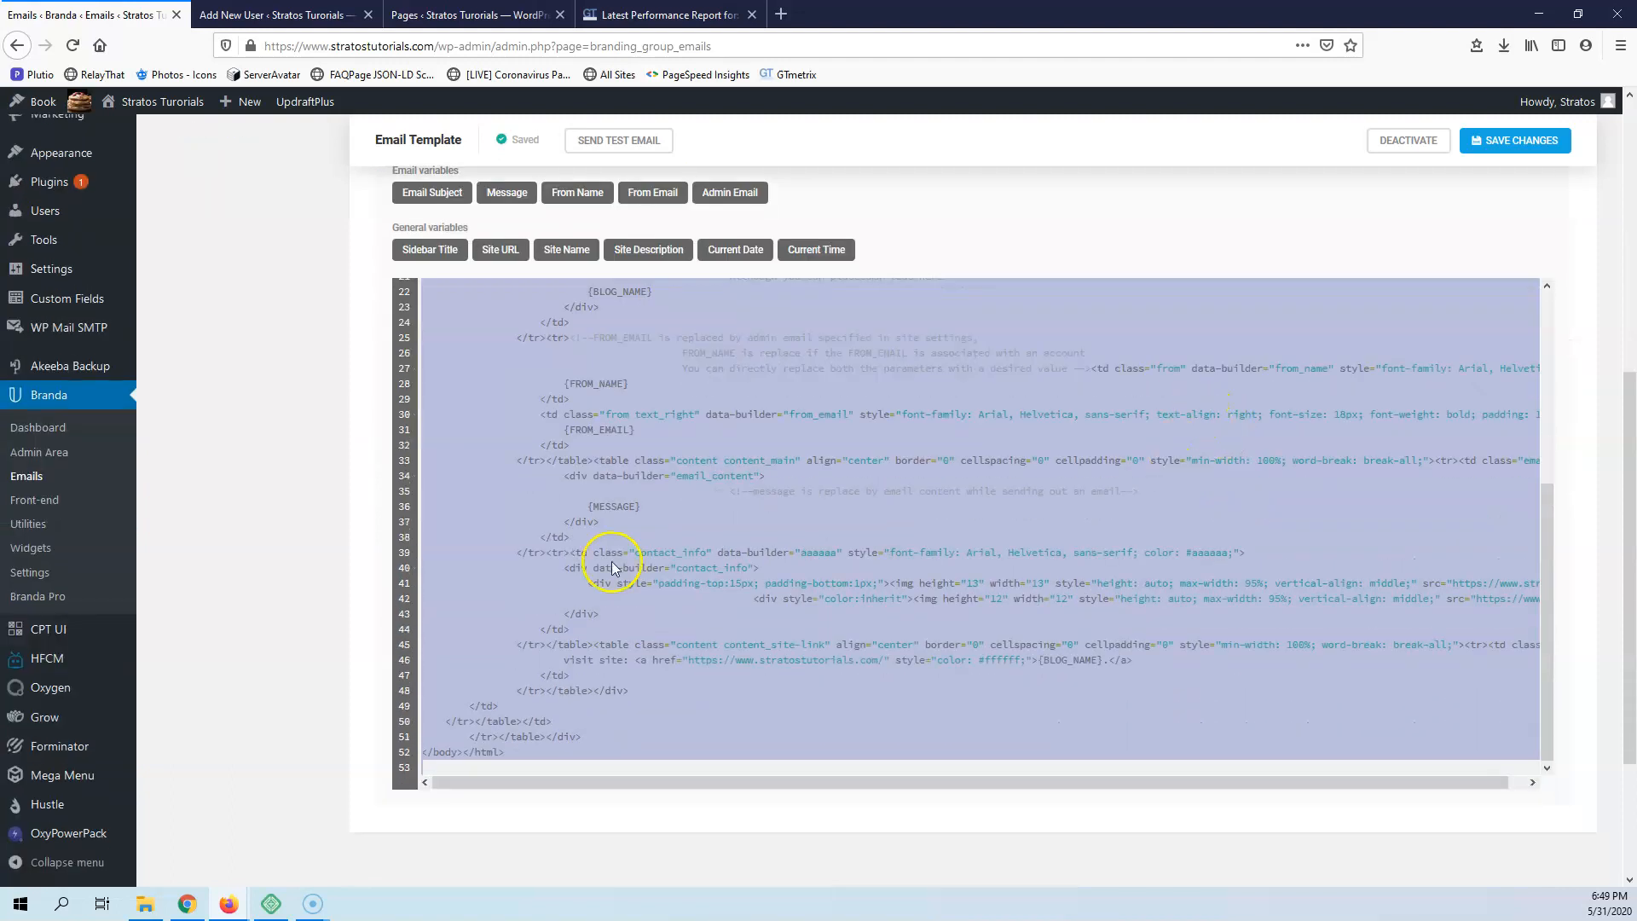
{"action": "scroll", "coordinate": [617, 310], "scroll_direction": "up", "scroll_amount": 4}
{"action": "scroll", "coordinate": [341, 290], "scroll_direction": "up", "scroll_amount": 5}
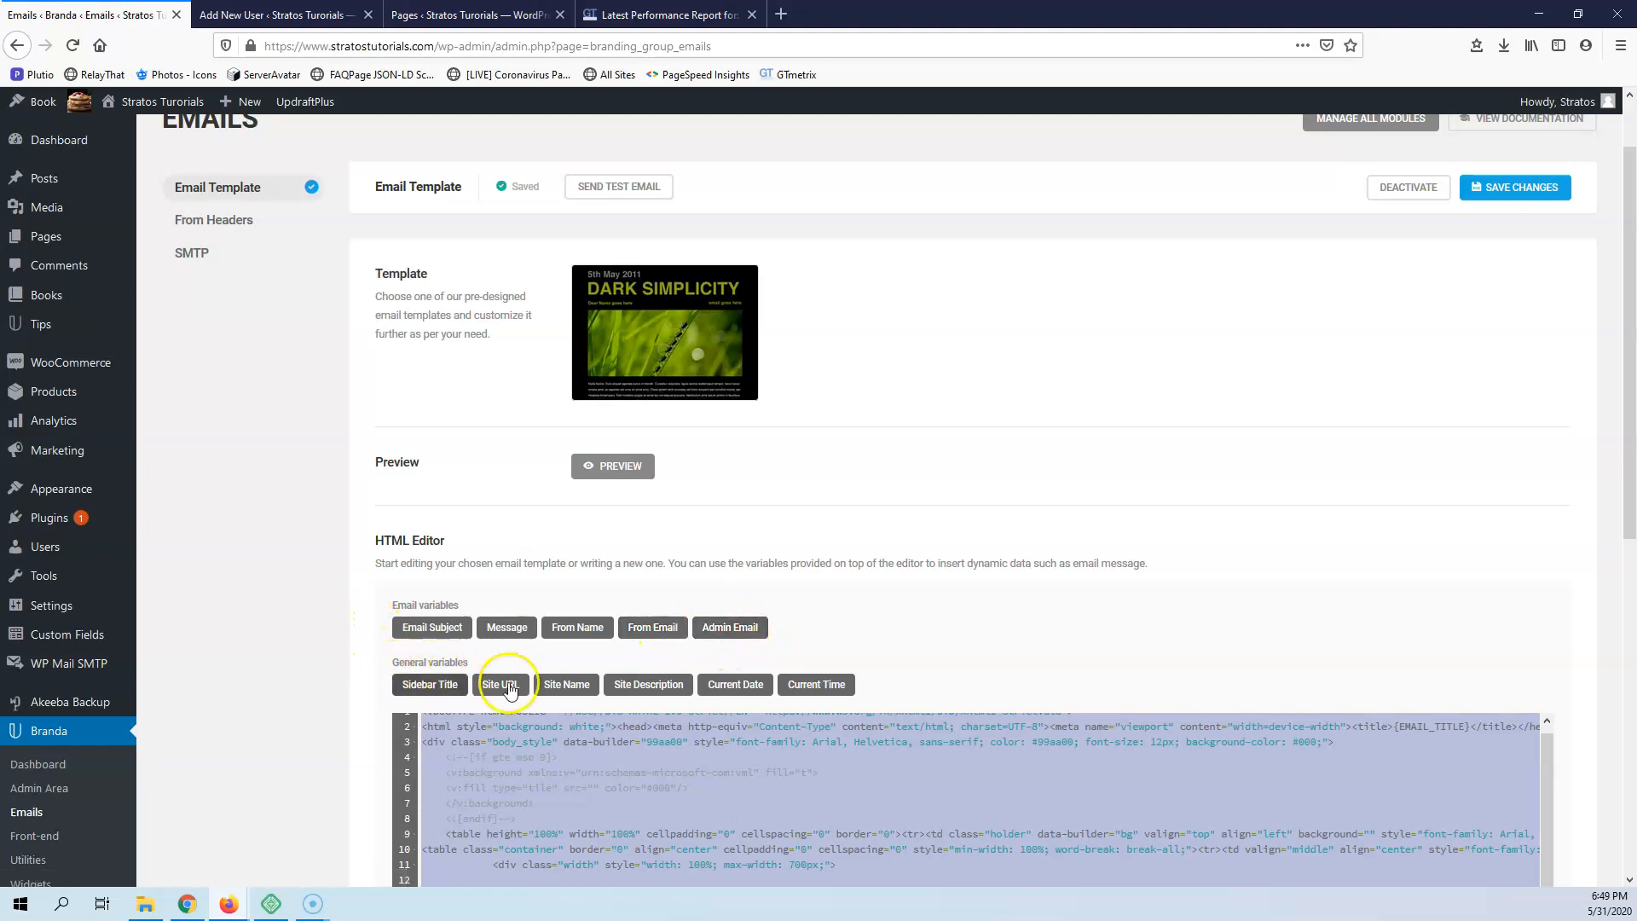
{"action": "scroll", "coordinate": [335, 449], "scroll_direction": "up", "scroll_amount": 2}
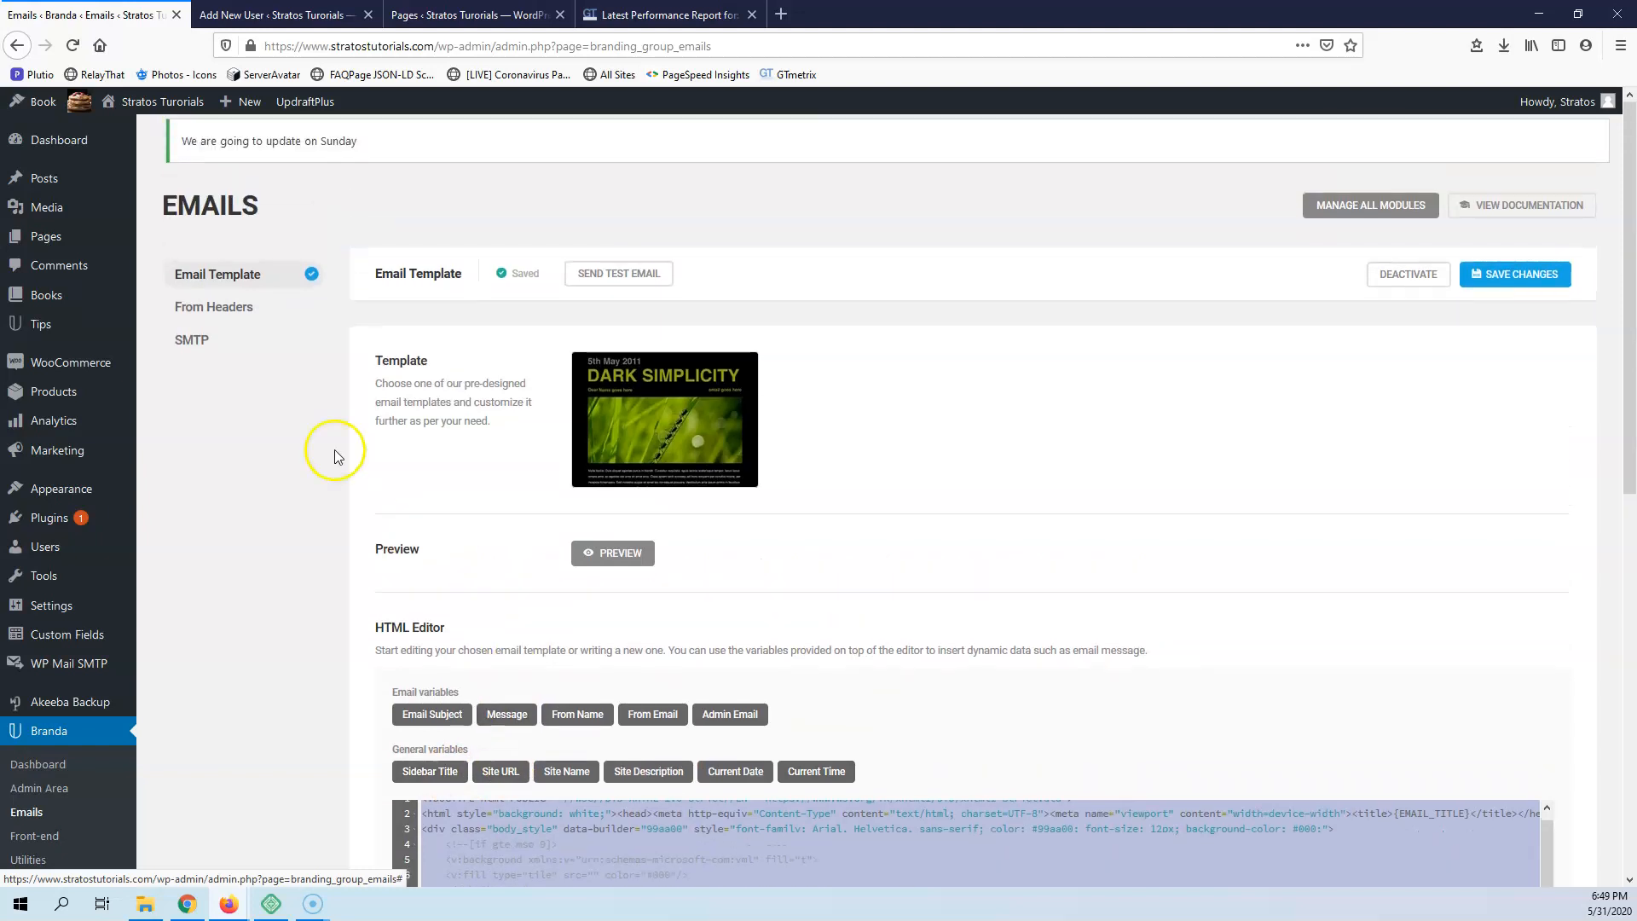
Activate the From Headers email module and place the cursor in its sender email address field
{"action": "left_click", "coordinate": [215, 314]}
{"action": "left_click", "coordinate": [412, 418]}
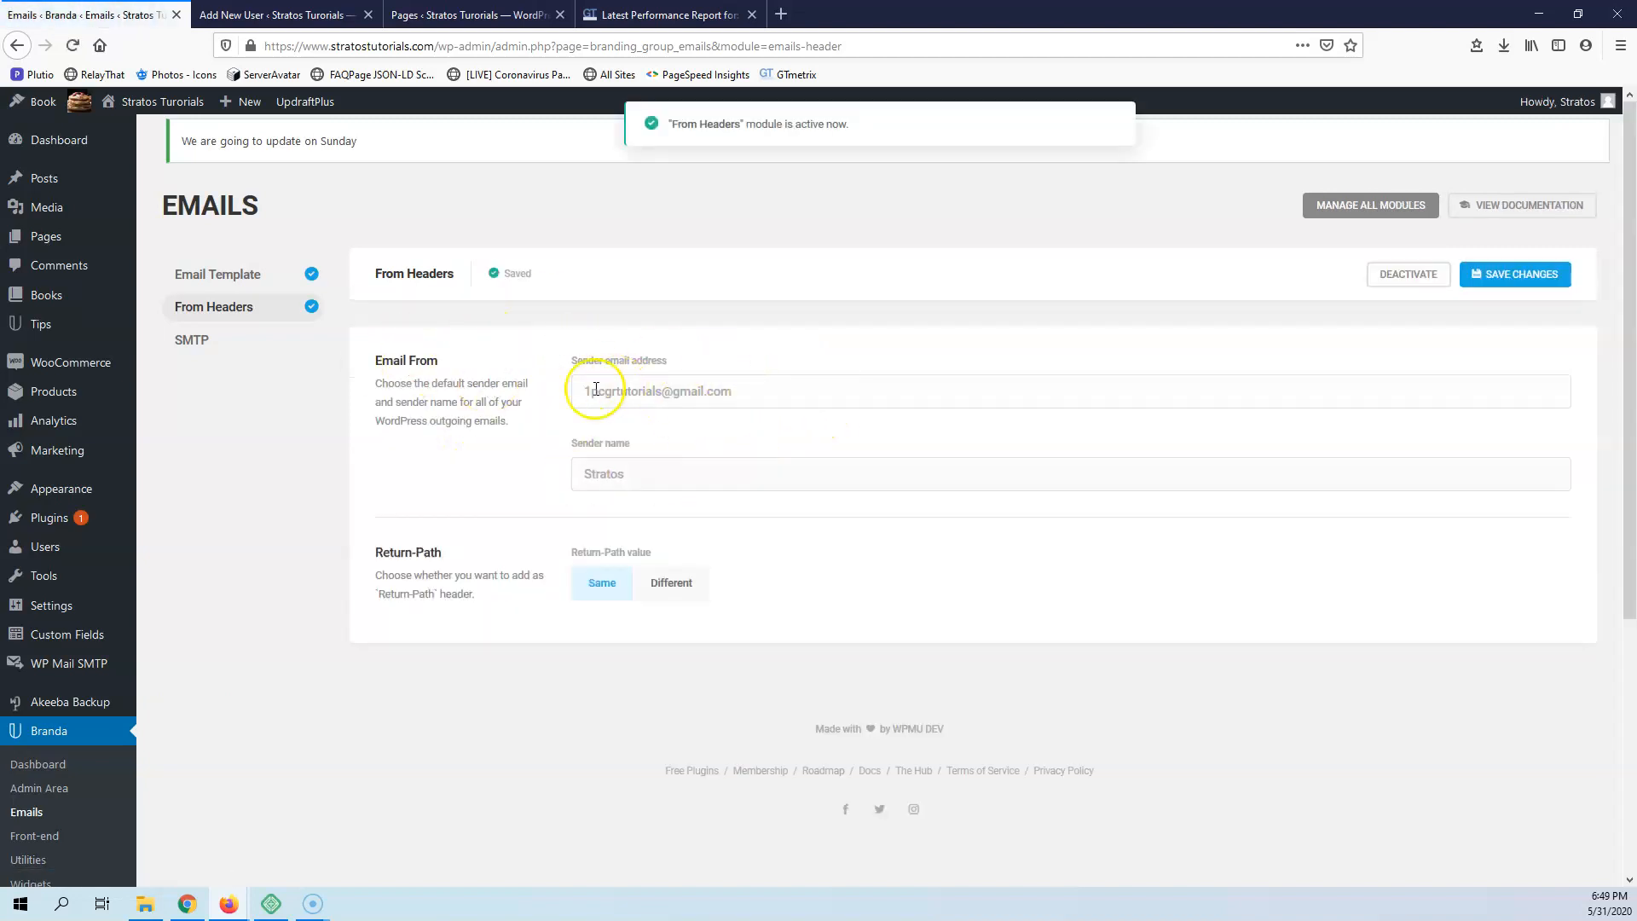
{"action": "left_click", "coordinate": [579, 391]}
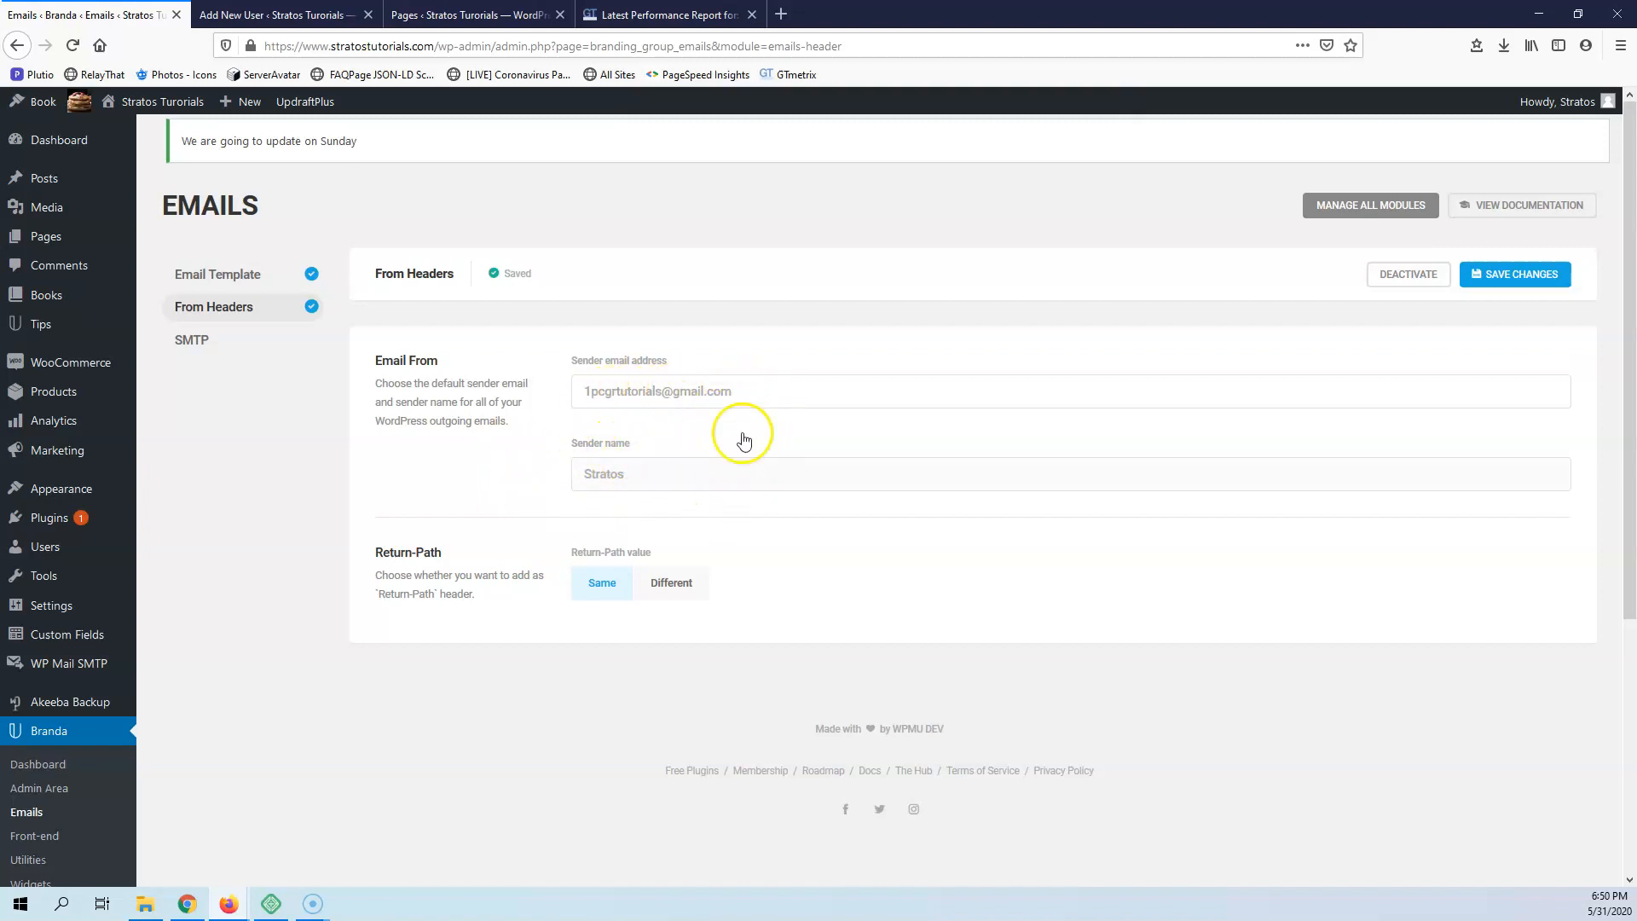
Try out the SMTP module, reviewing its conflicting plugins, sender, server and authentication settings, and deactivate the module
{"action": "left_click", "coordinate": [192, 342]}
{"action": "left_click", "coordinate": [398, 419]}
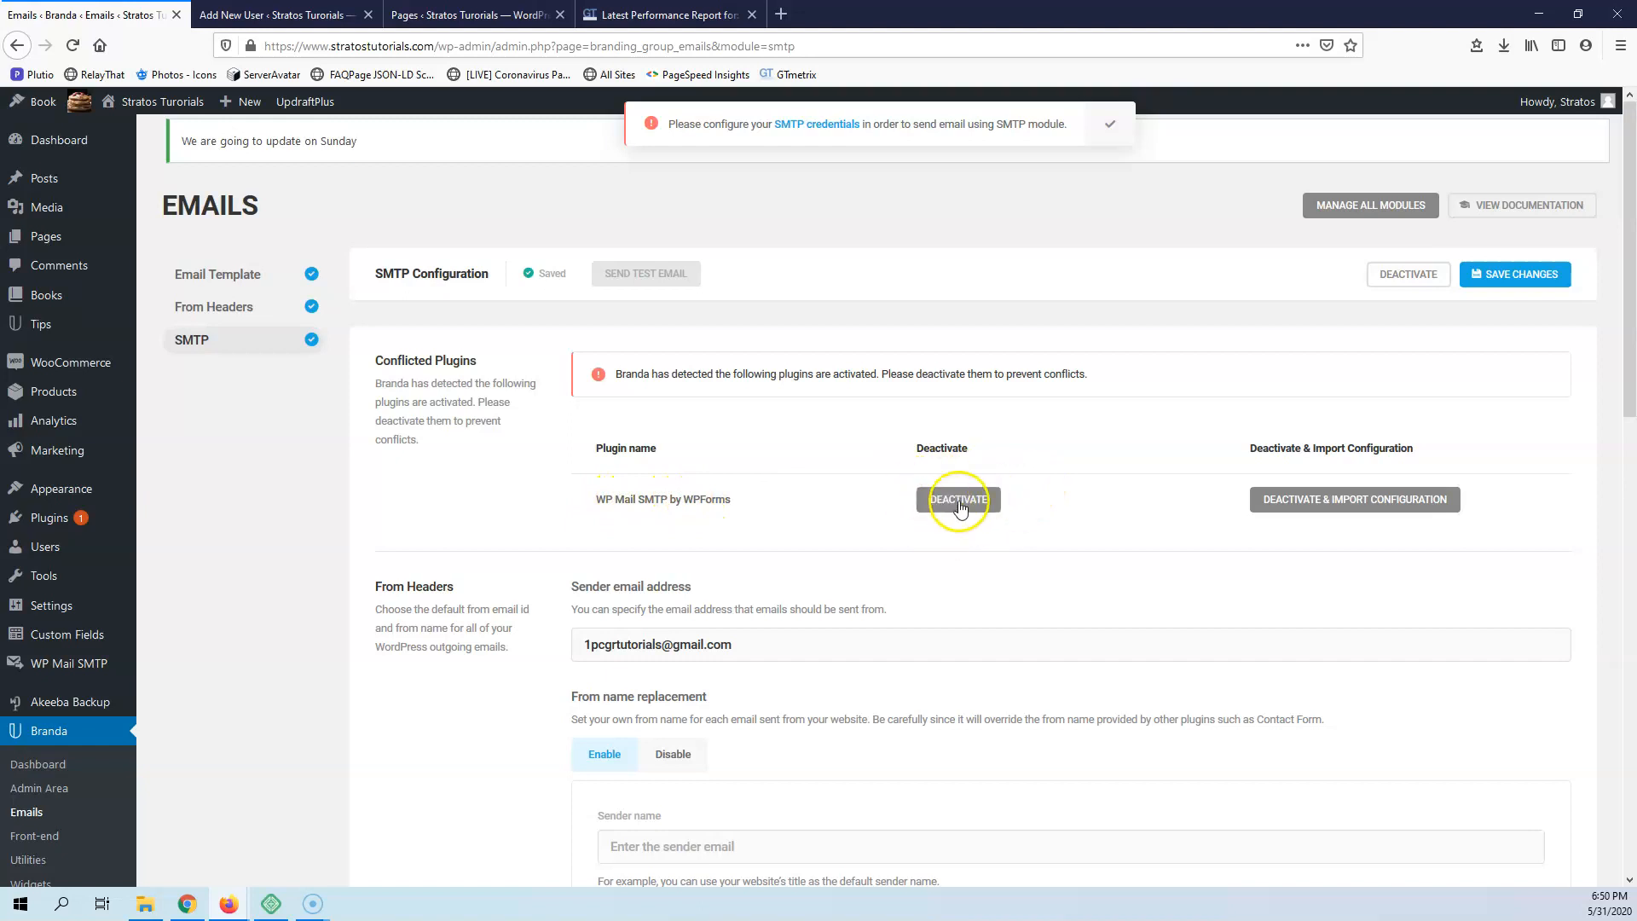
{"action": "scroll", "coordinate": [867, 475], "scroll_direction": "down", "scroll_amount": 2}
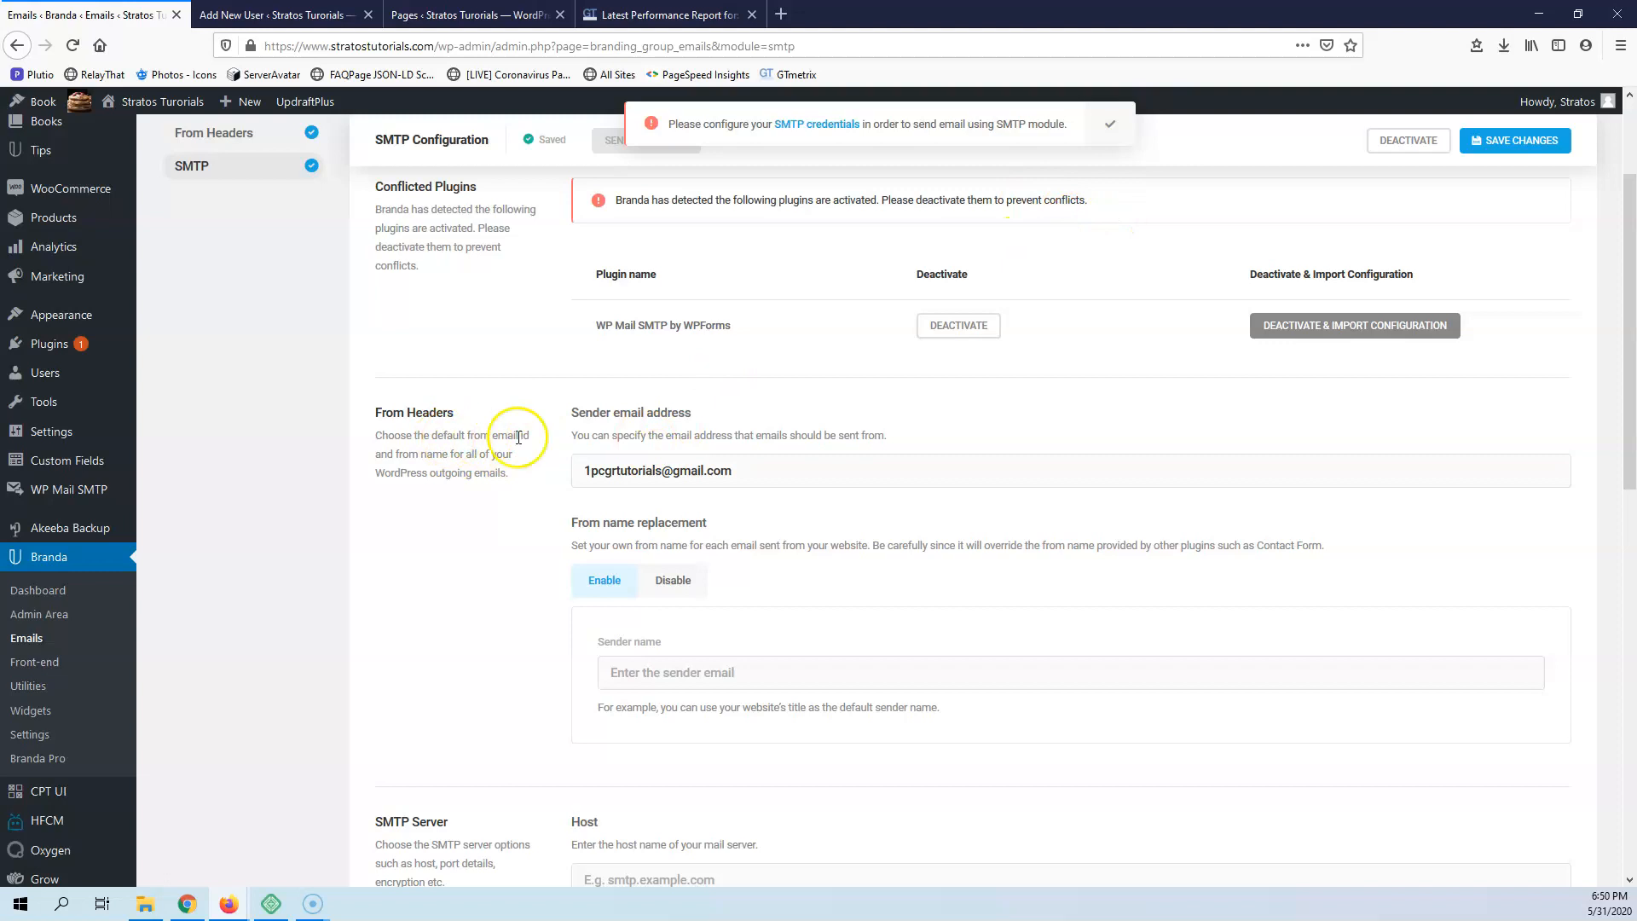
{"action": "scroll", "coordinate": [477, 486], "scroll_direction": "down", "scroll_amount": 4}
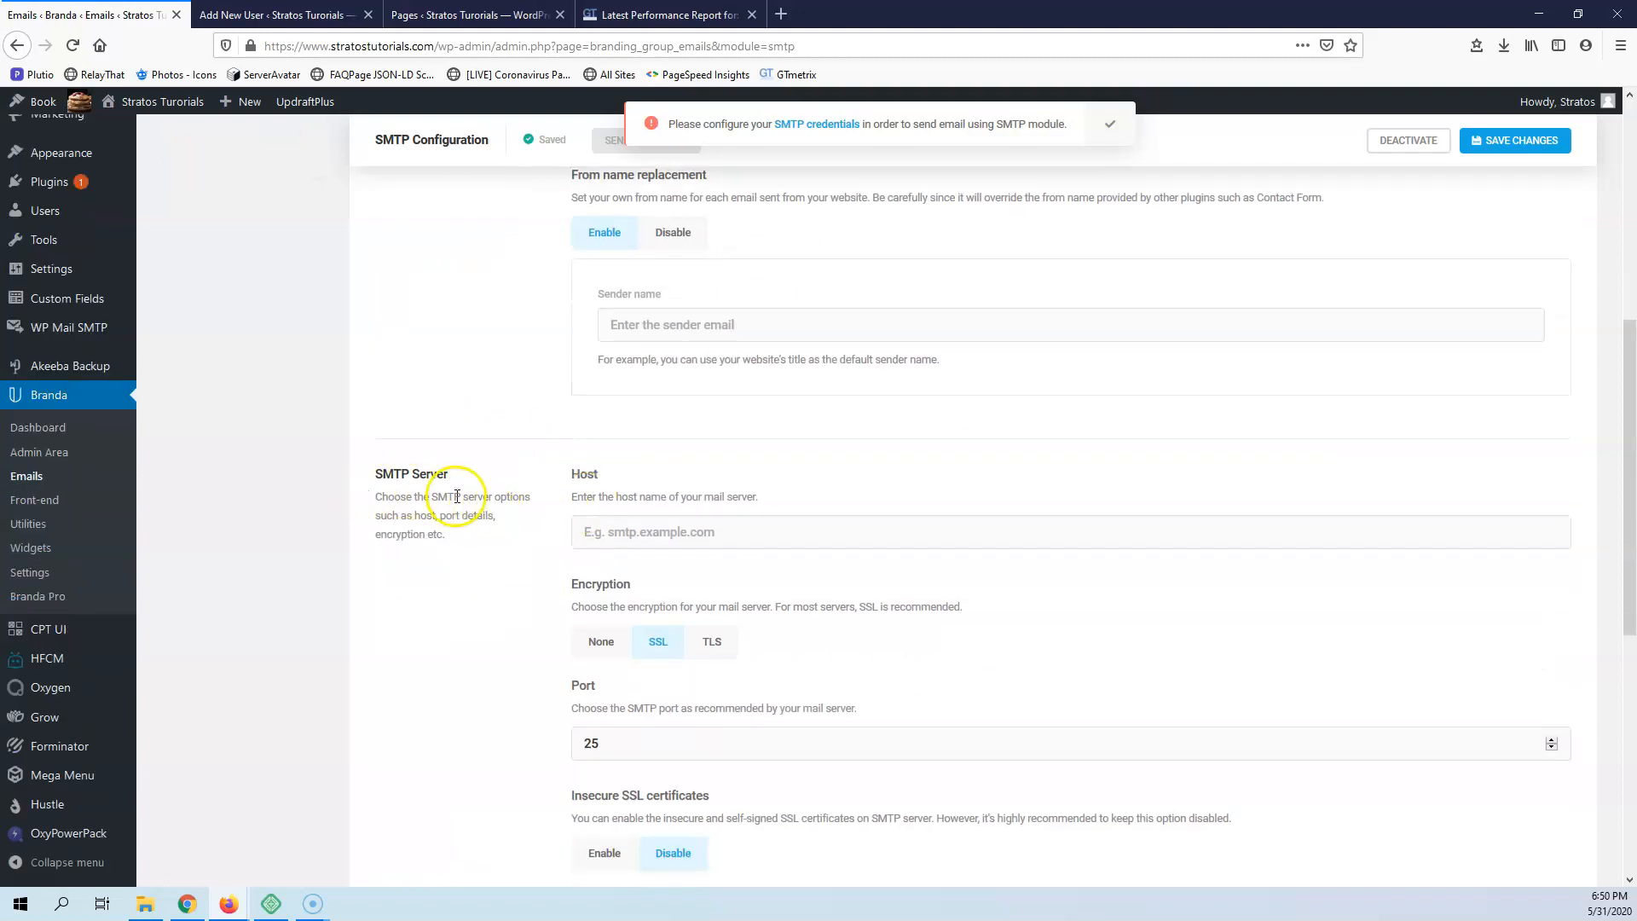
{"action": "scroll", "coordinate": [661, 503], "scroll_direction": "down", "scroll_amount": 7}
{"action": "scroll", "coordinate": [668, 508], "scroll_direction": "up", "scroll_amount": 12}
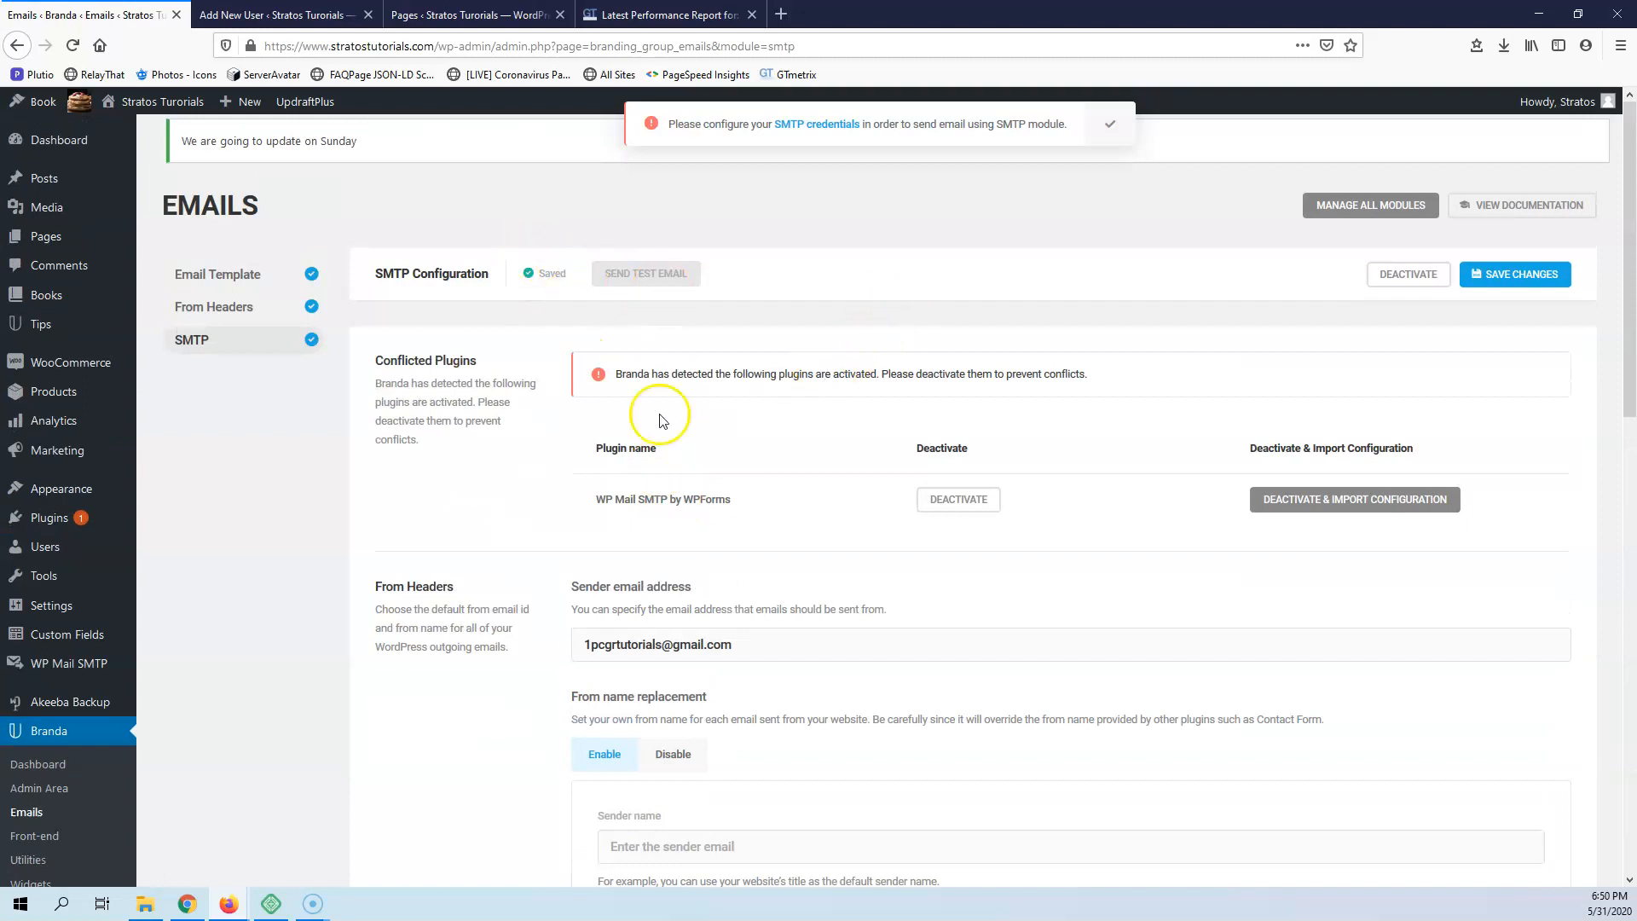
{"action": "scroll", "coordinate": [499, 544], "scroll_direction": "down", "scroll_amount": 12}
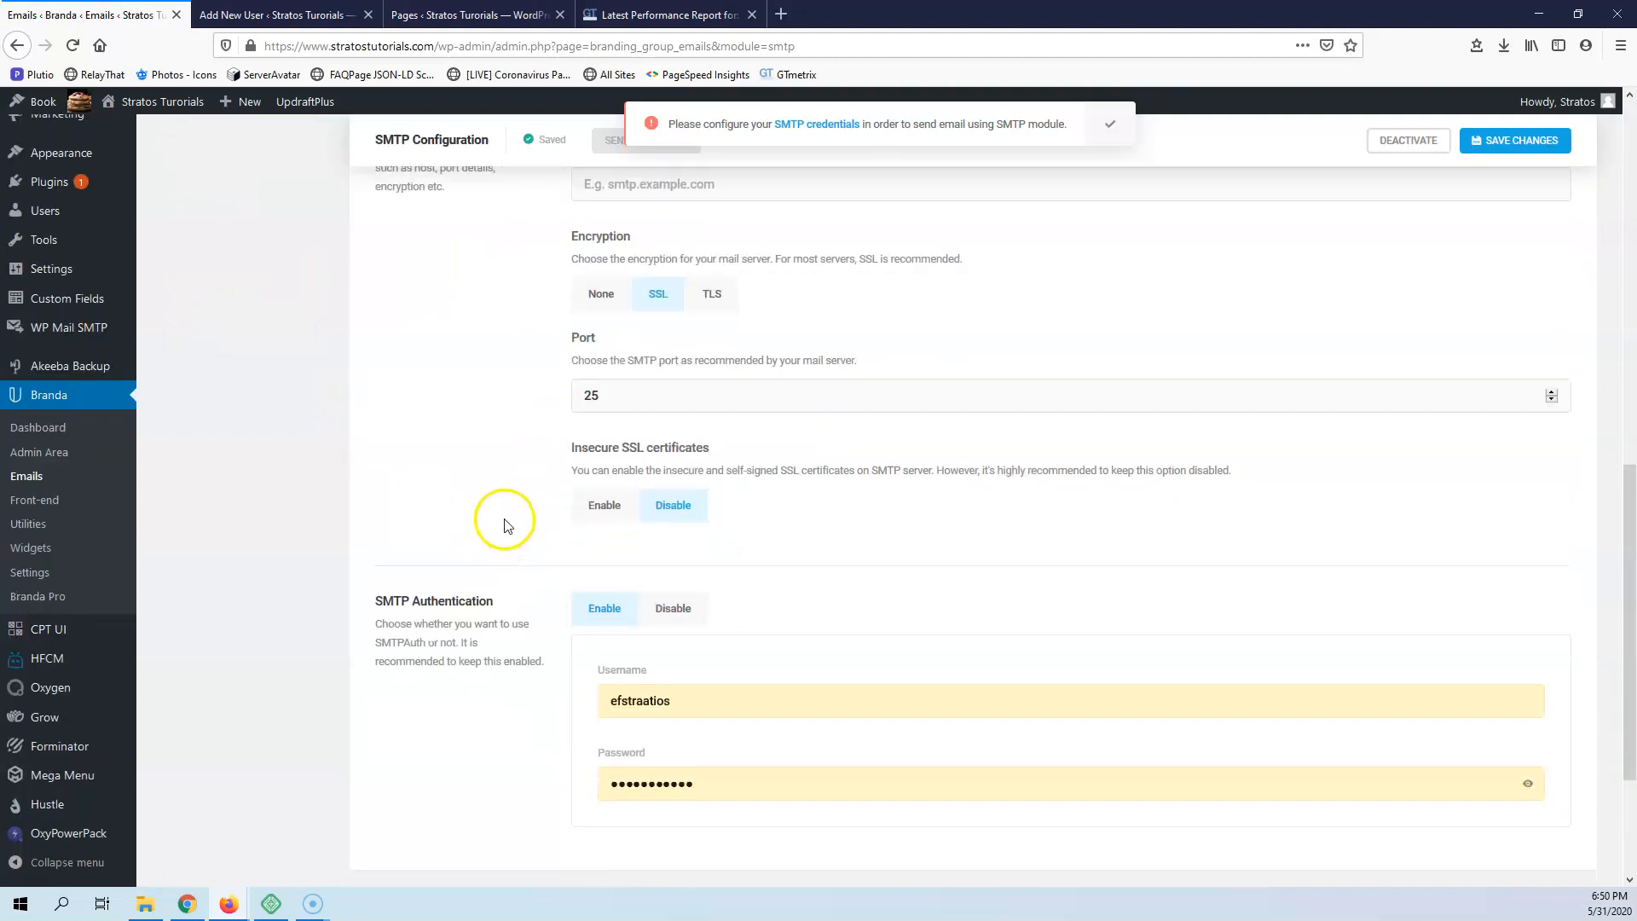
{"action": "scroll", "coordinate": [508, 523], "scroll_direction": "down", "scroll_amount": 1}
{"action": "scroll", "coordinate": [653, 532], "scroll_direction": "up", "scroll_amount": 4}
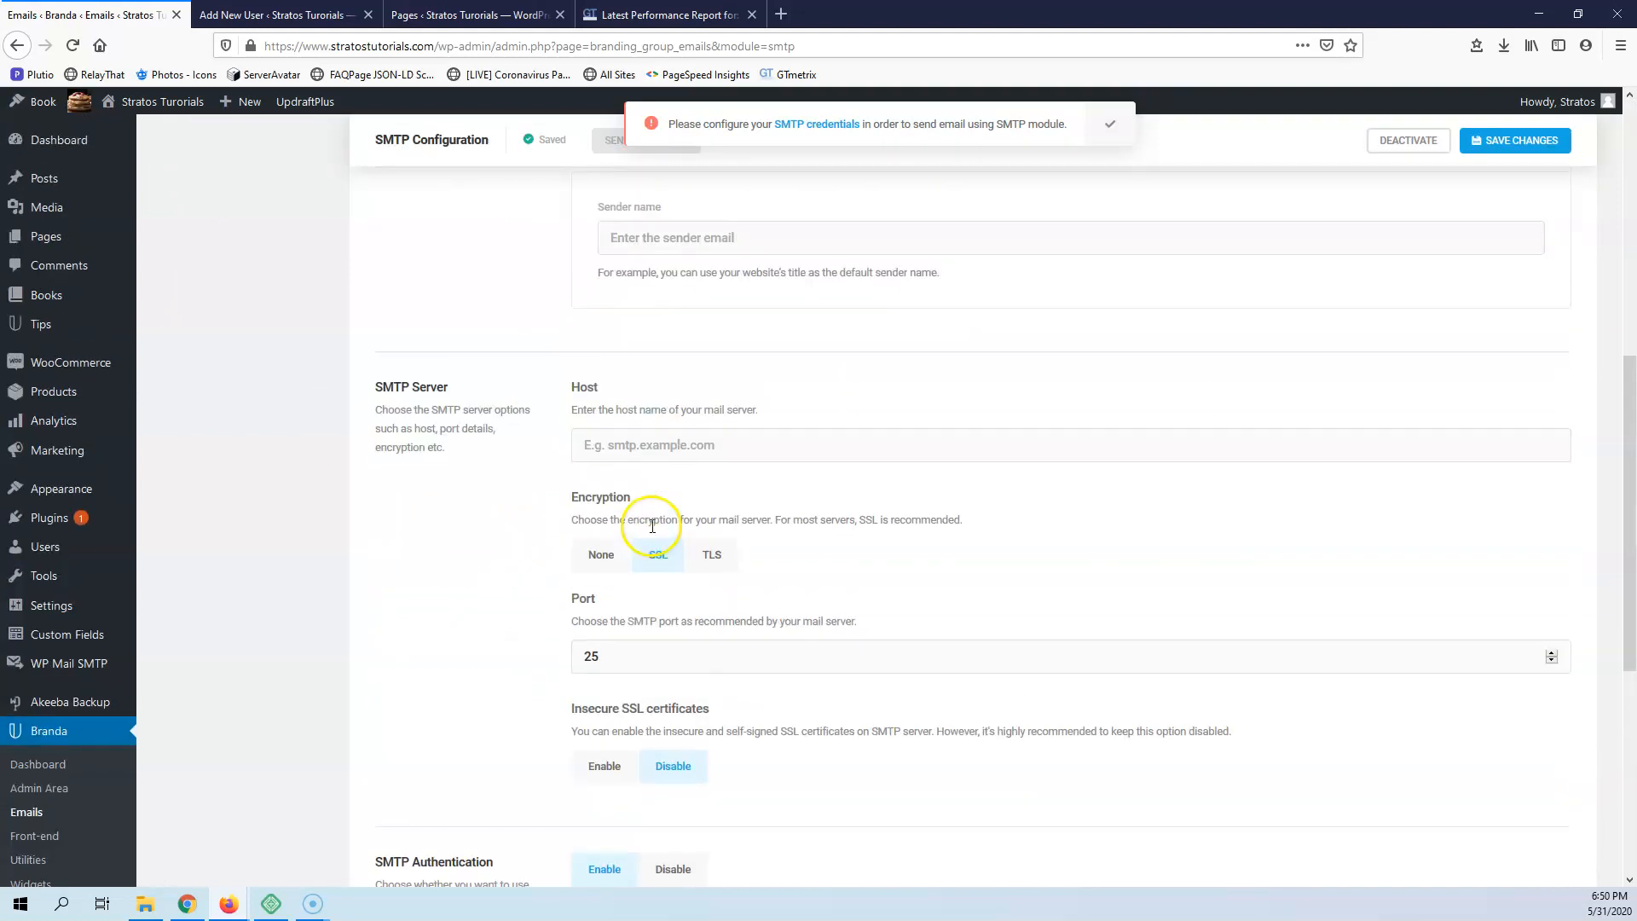
{"action": "scroll", "coordinate": [468, 610], "scroll_direction": "up", "scroll_amount": 3}
{"action": "scroll", "coordinate": [793, 682], "scroll_direction": "up", "scroll_amount": 5}
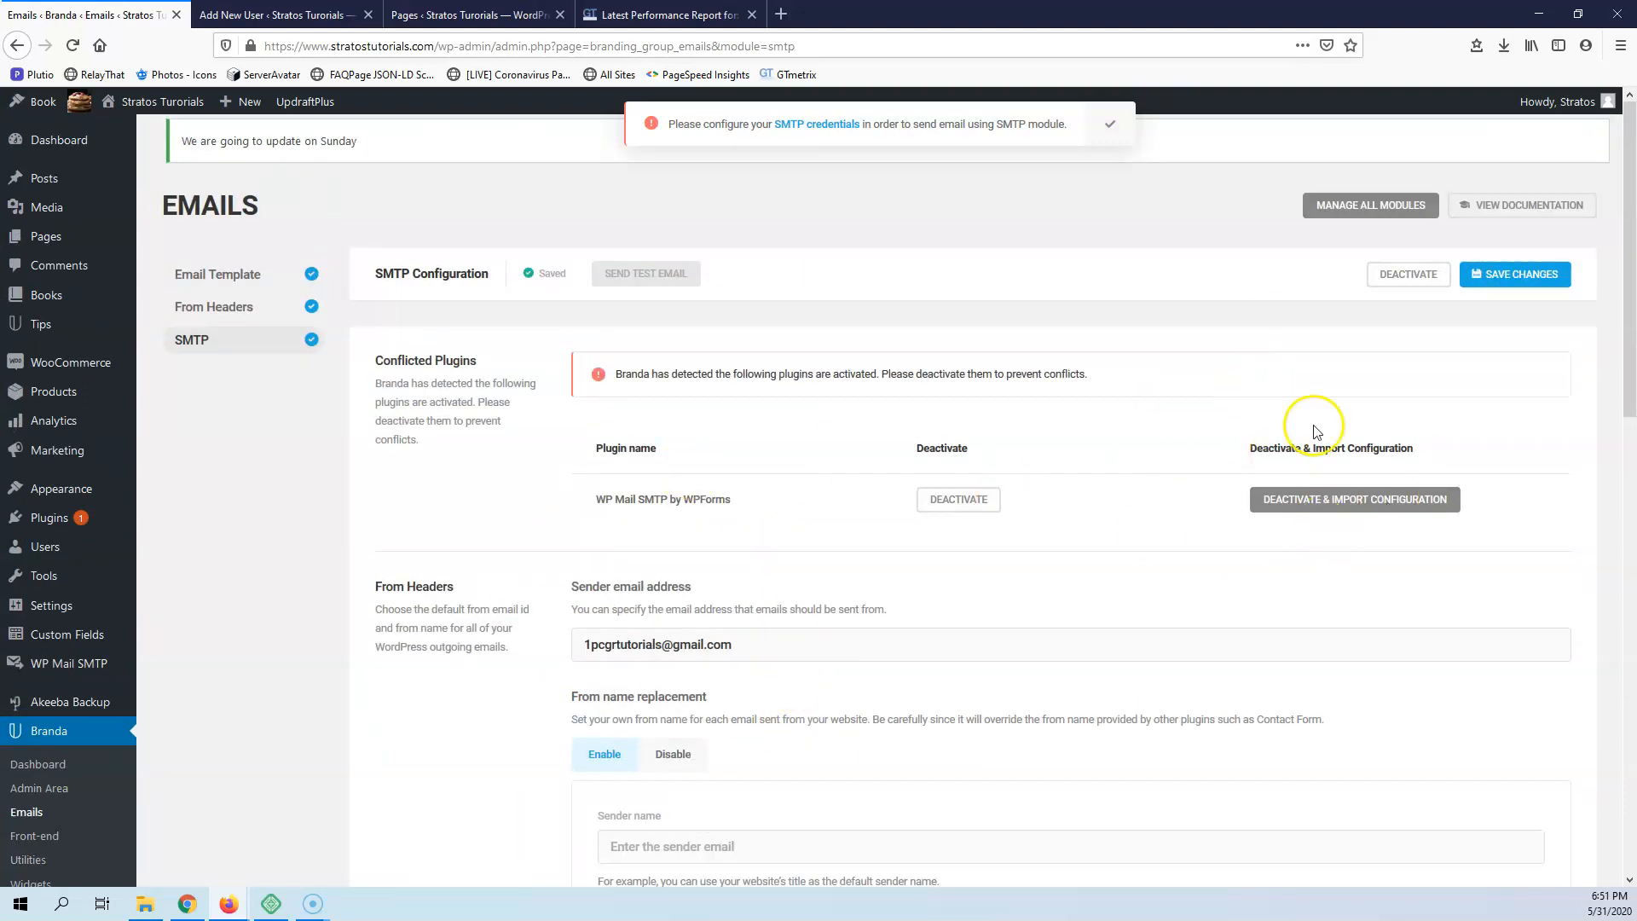
{"action": "left_click", "coordinate": [1404, 275]}
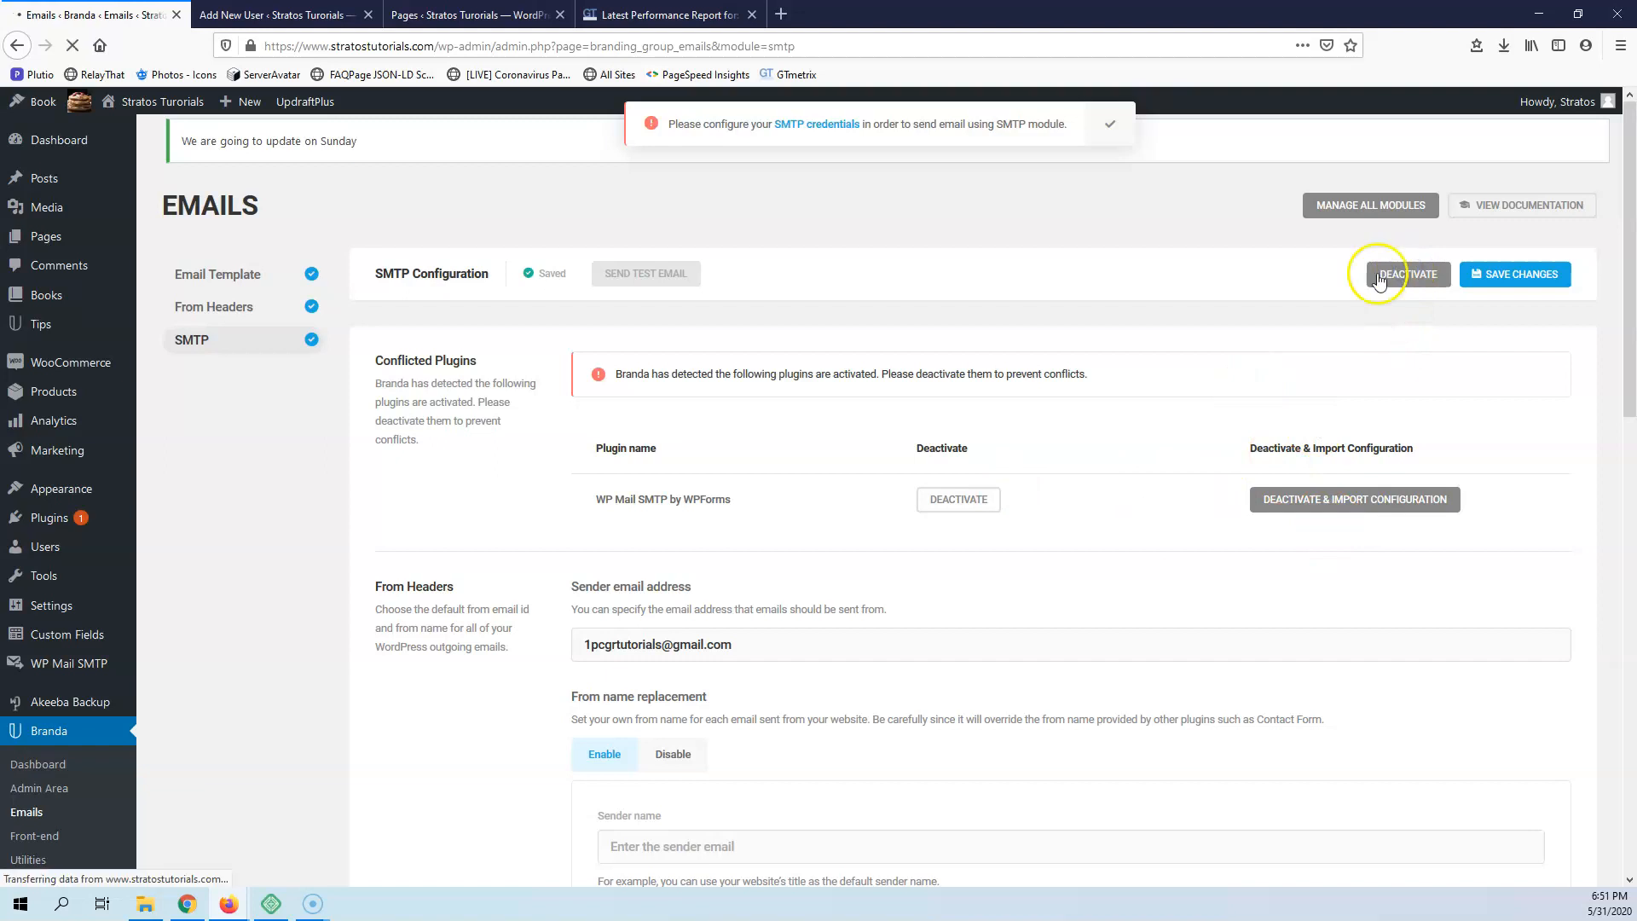
Activate the Author Box module in Branda's Front-end section and review its visibility, profile, design and color settings
{"action": "scroll", "coordinate": [339, 558], "scroll_direction": "down", "scroll_amount": 3}
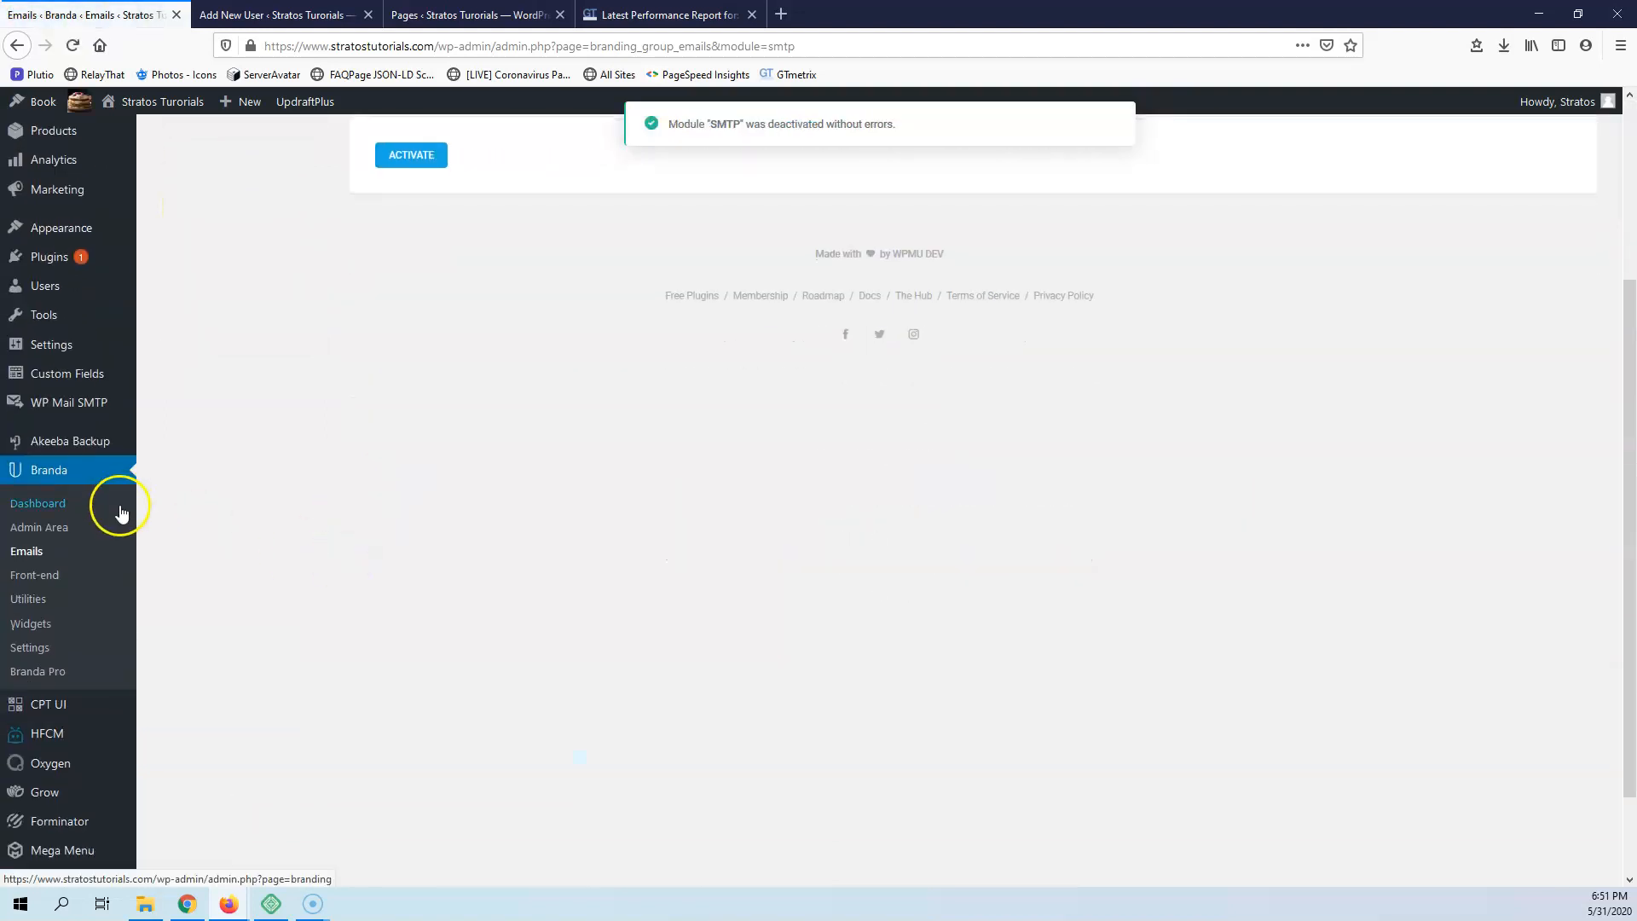
{"action": "left_click", "coordinate": [32, 578]}
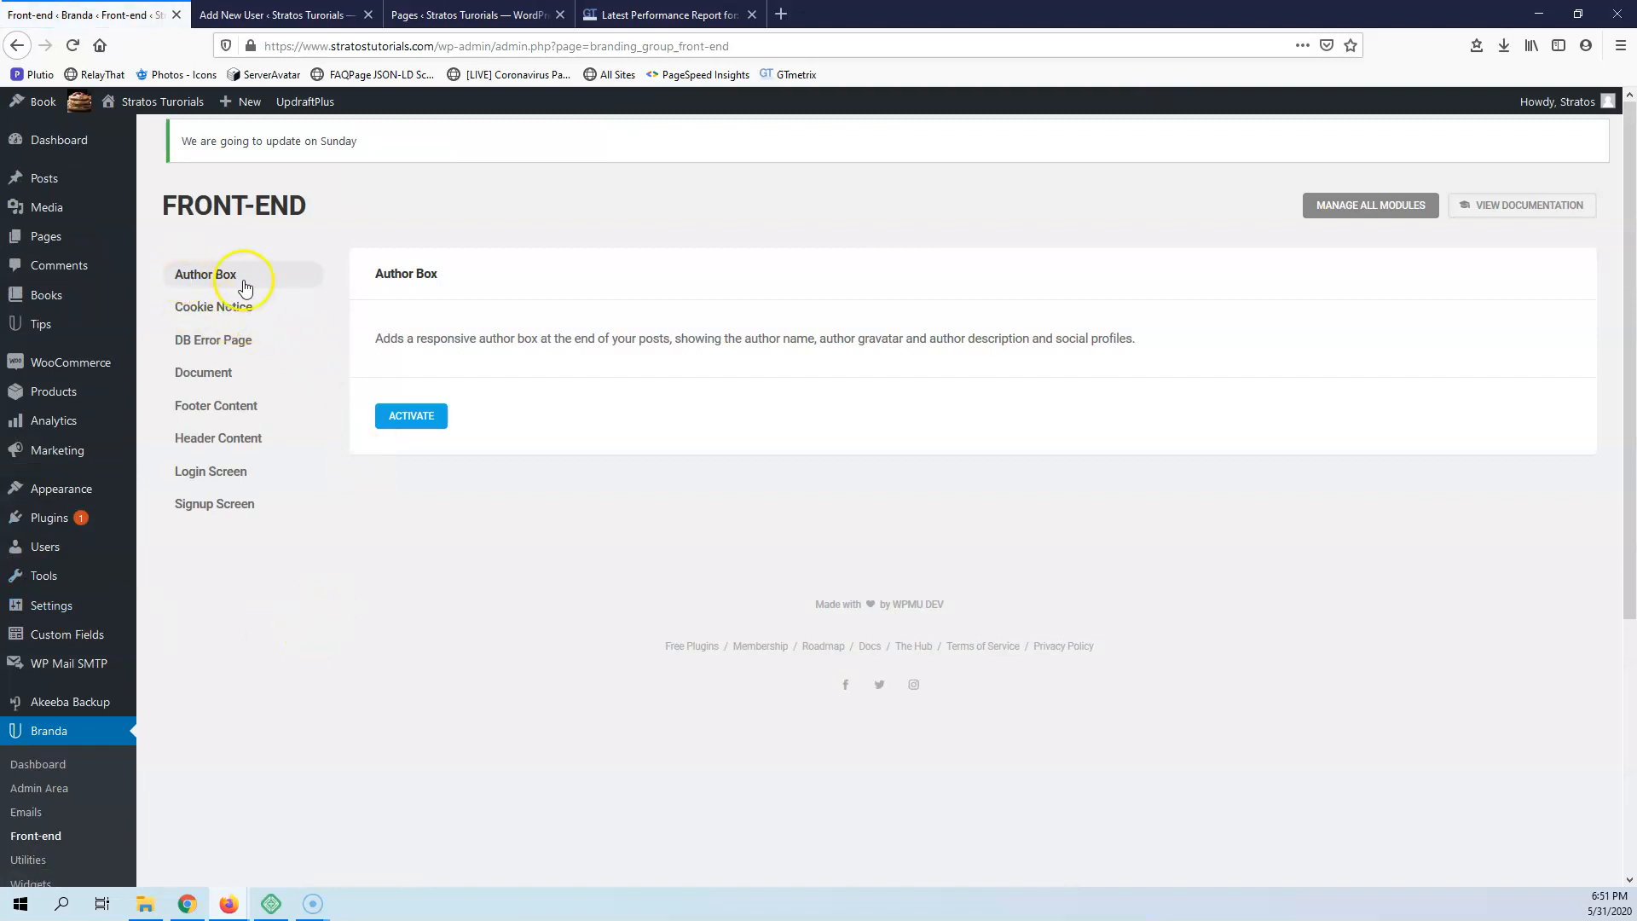
{"action": "left_click", "coordinate": [407, 424]}
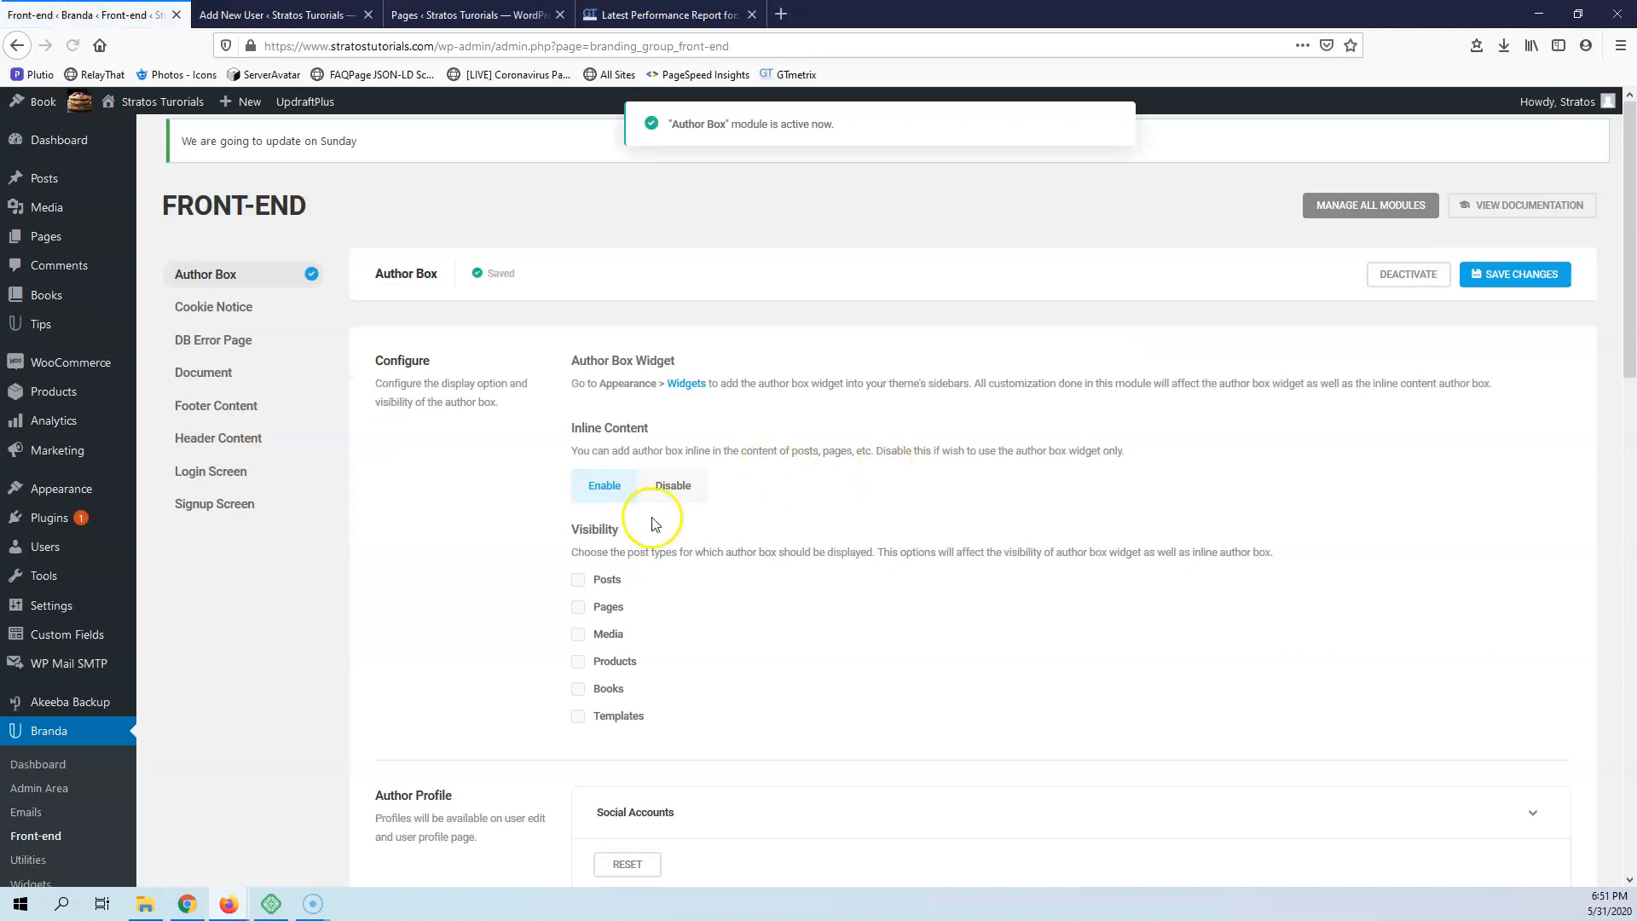
{"action": "left_click", "coordinate": [39, 878]}
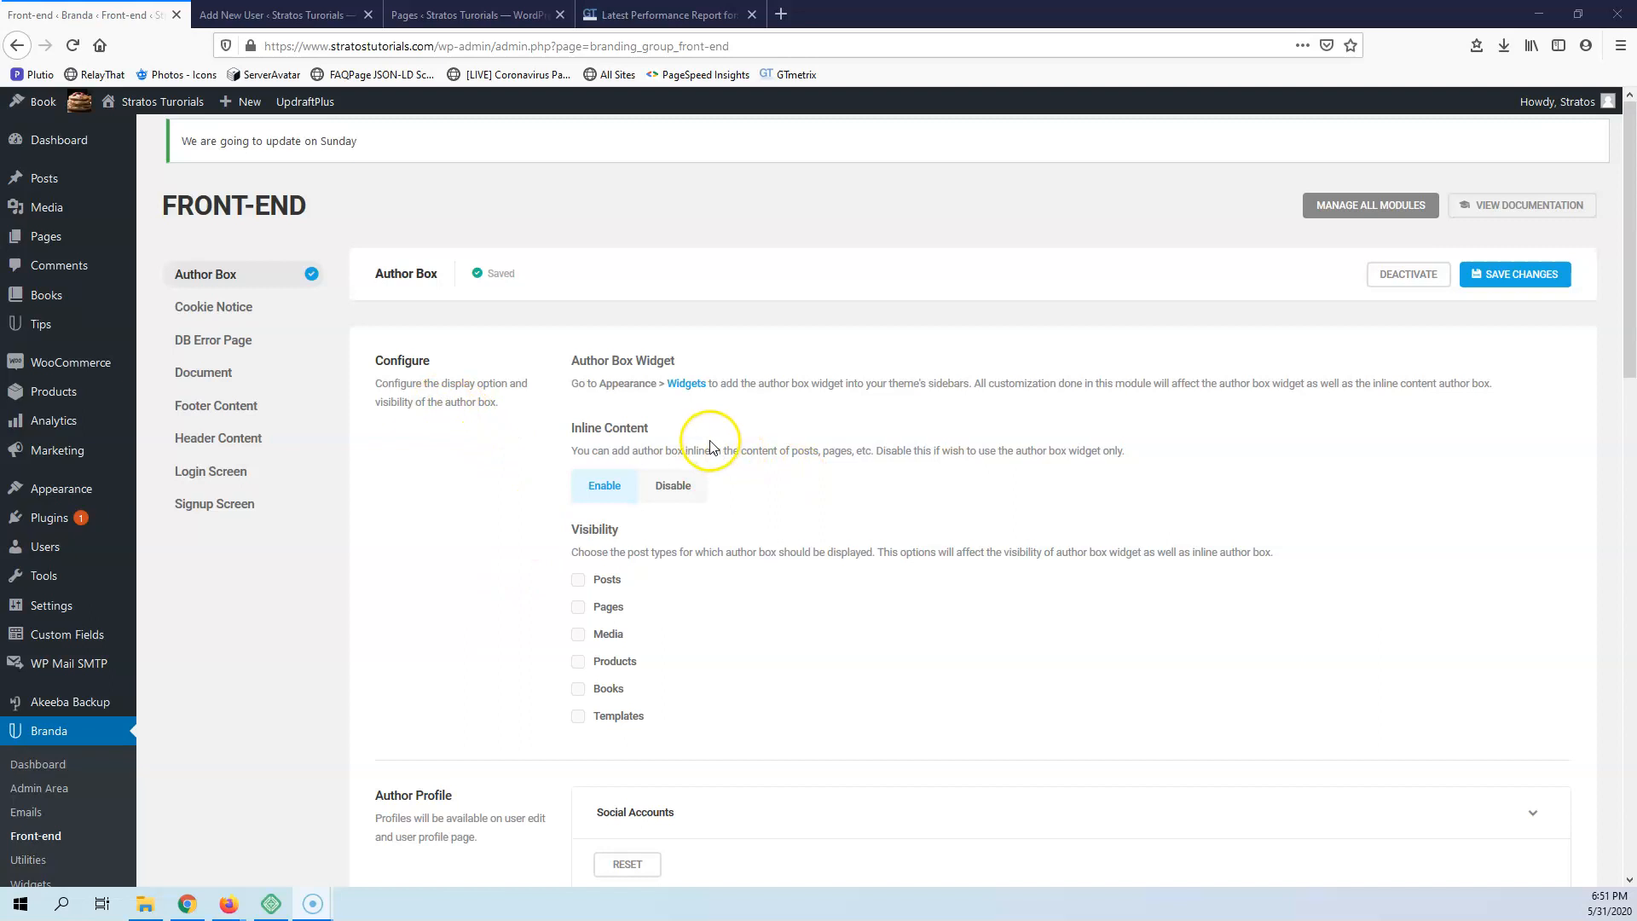
{"action": "scroll", "coordinate": [708, 478], "scroll_direction": "down", "scroll_amount": 3}
{"action": "scroll", "coordinate": [715, 612], "scroll_direction": "down", "scroll_amount": 5}
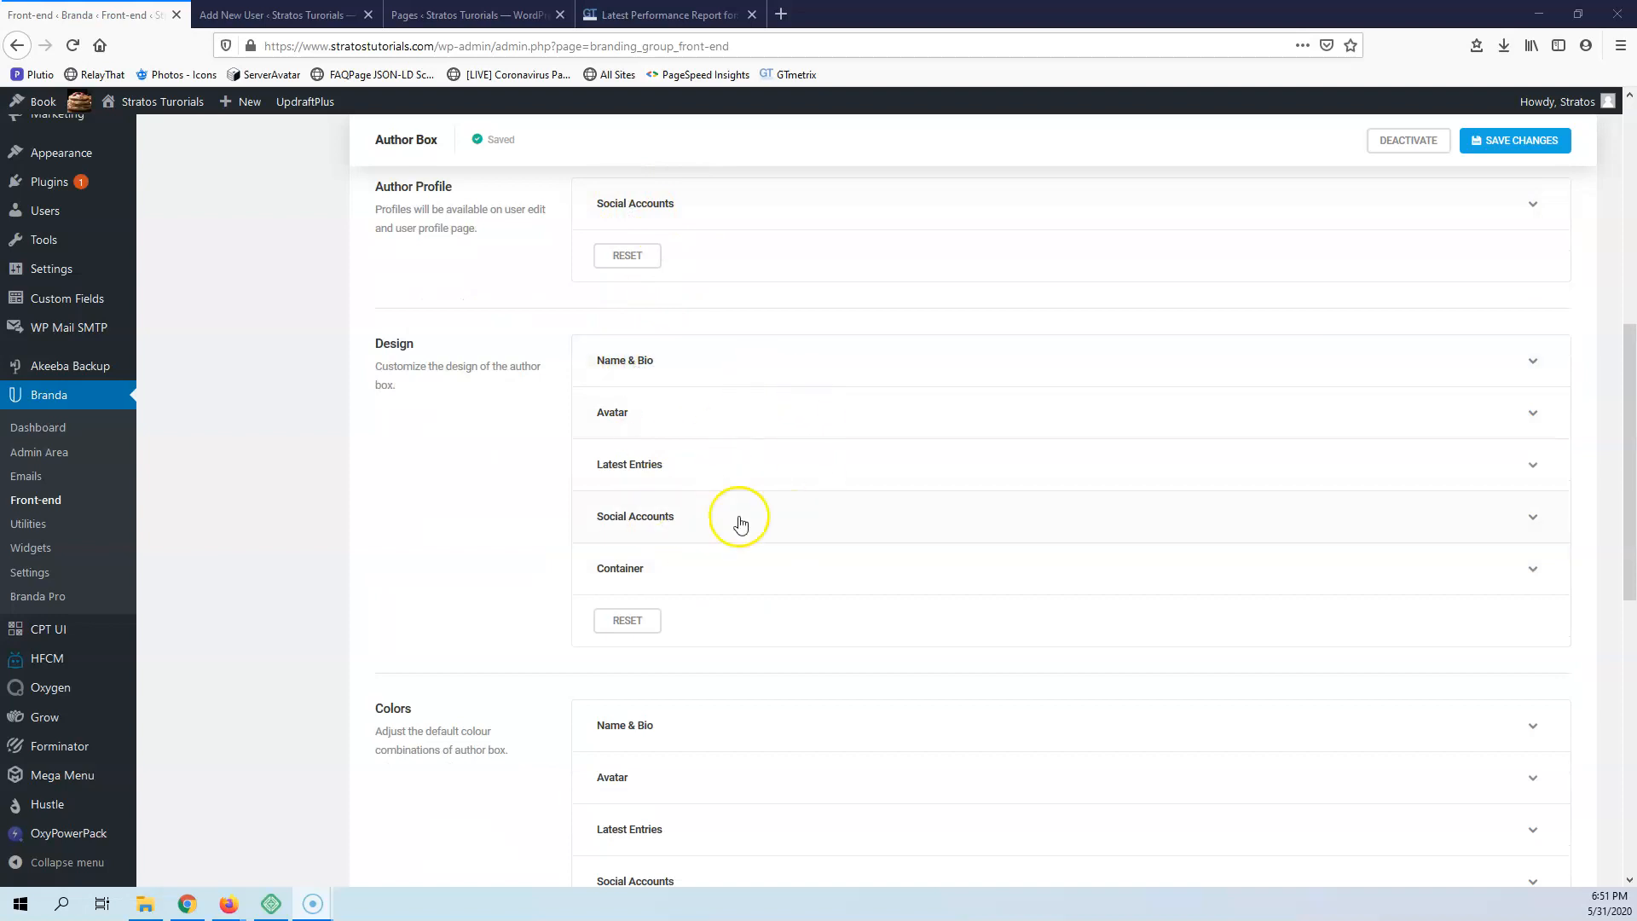
{"action": "scroll", "coordinate": [855, 526], "scroll_direction": "down", "scroll_amount": 4}
{"action": "scroll", "coordinate": [827, 625], "scroll_direction": "up", "scroll_amount": 10}
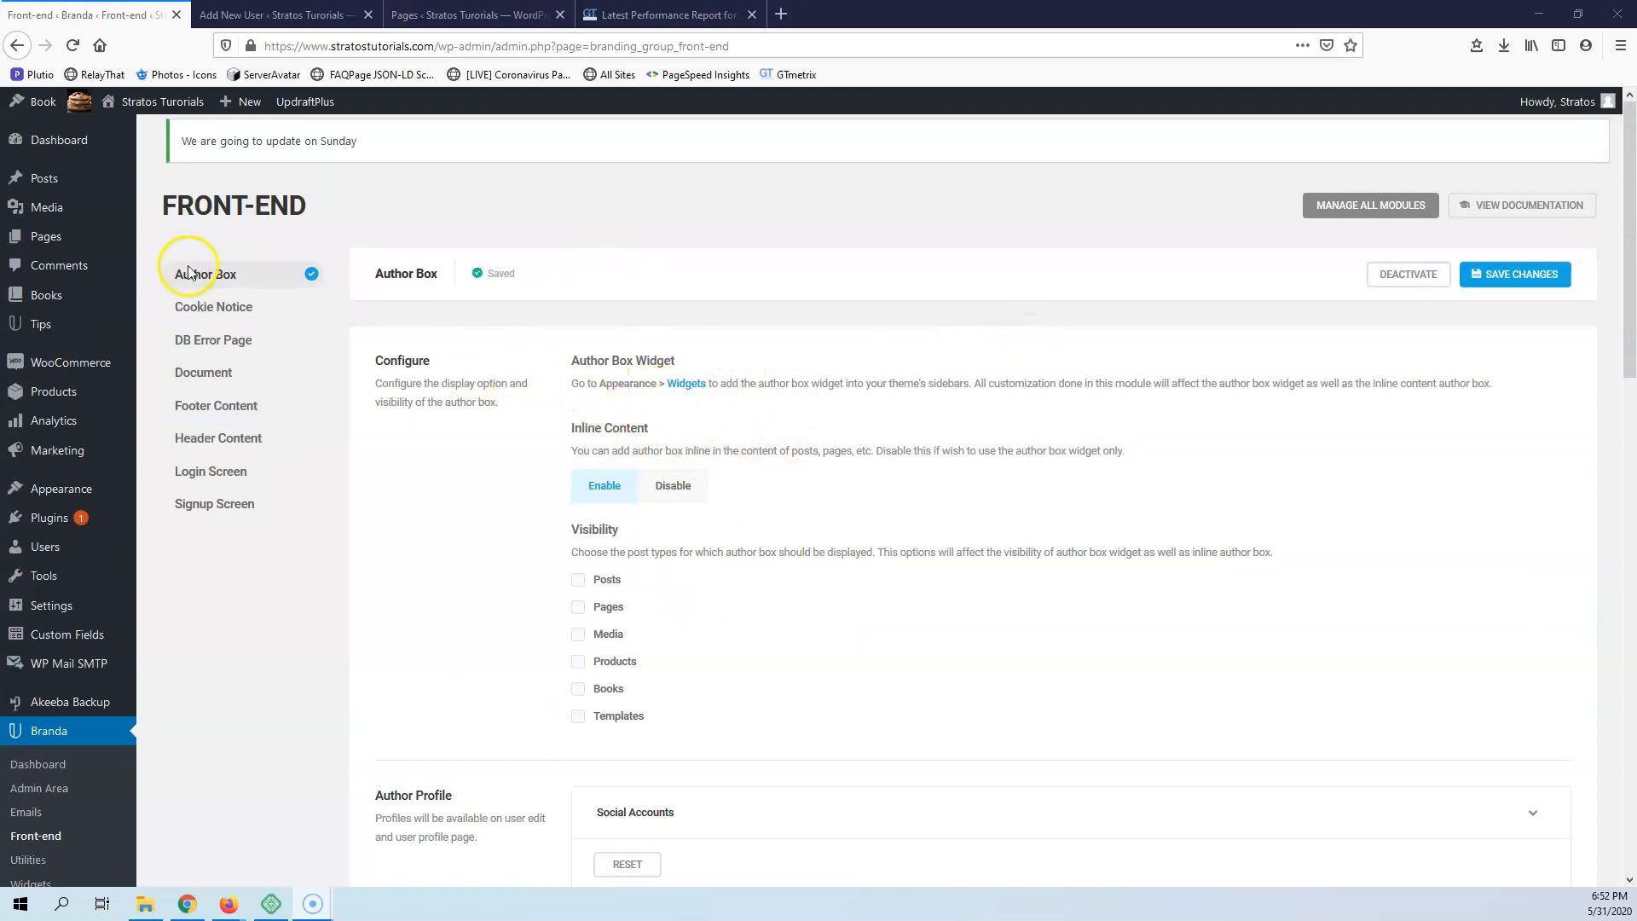
Activate the Cookie Notice module and review its content, privacy policy link, design, color and behaviour settings, including the cookie expiry time options
{"action": "left_click", "coordinate": [236, 310]}
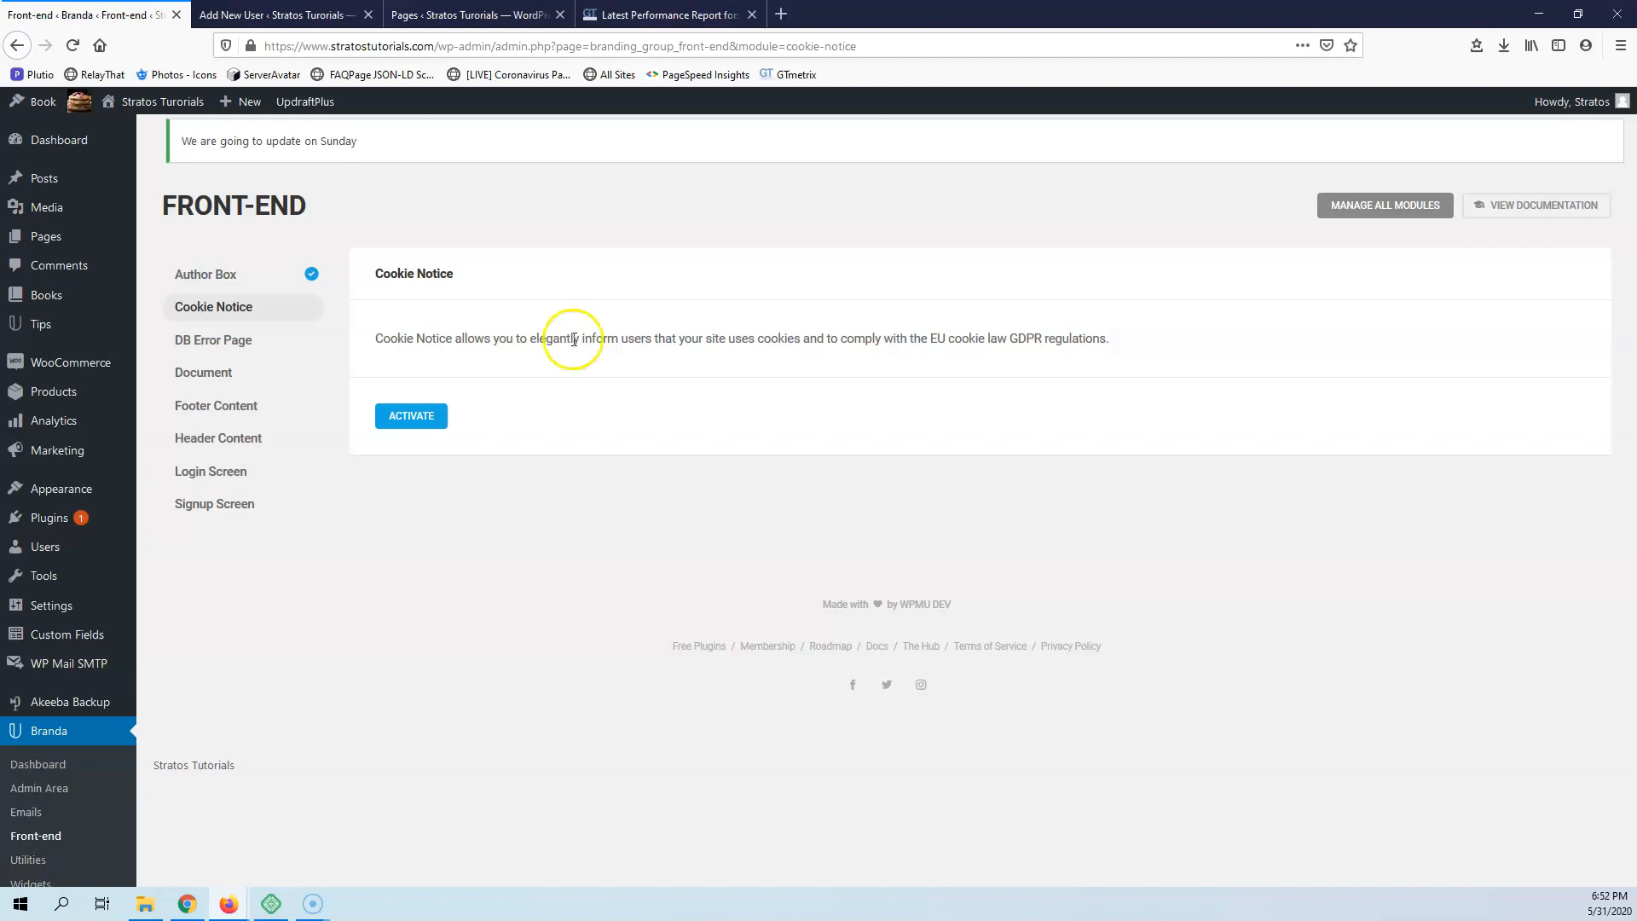
{"action": "left_click", "coordinate": [404, 421]}
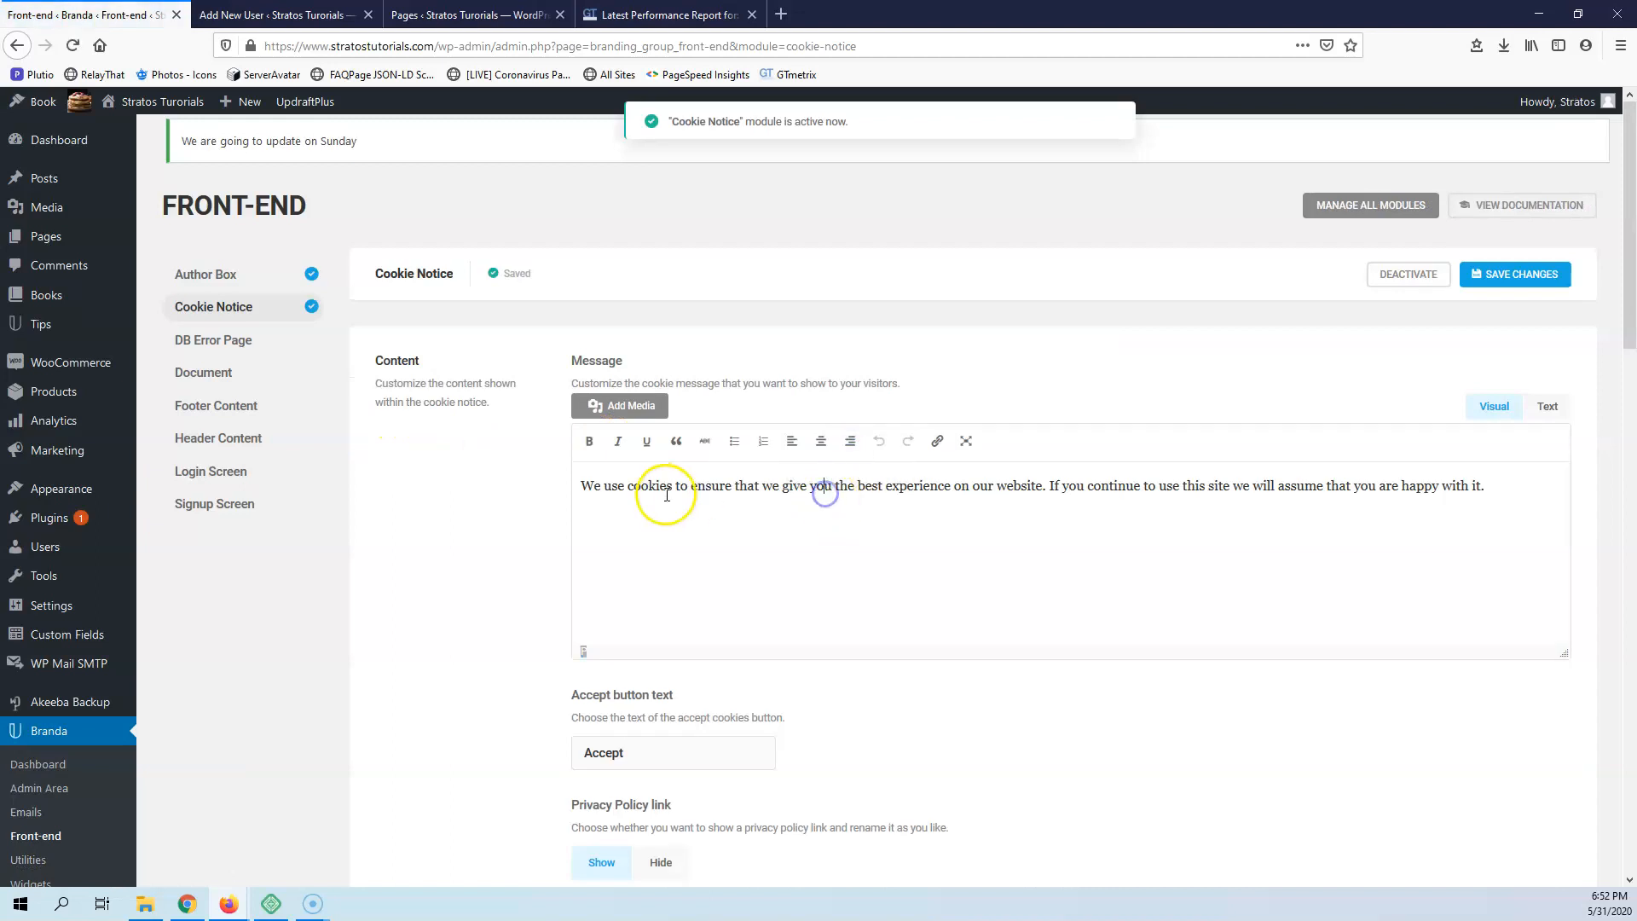
{"action": "scroll", "coordinate": [649, 486], "scroll_direction": "down", "scroll_amount": 4}
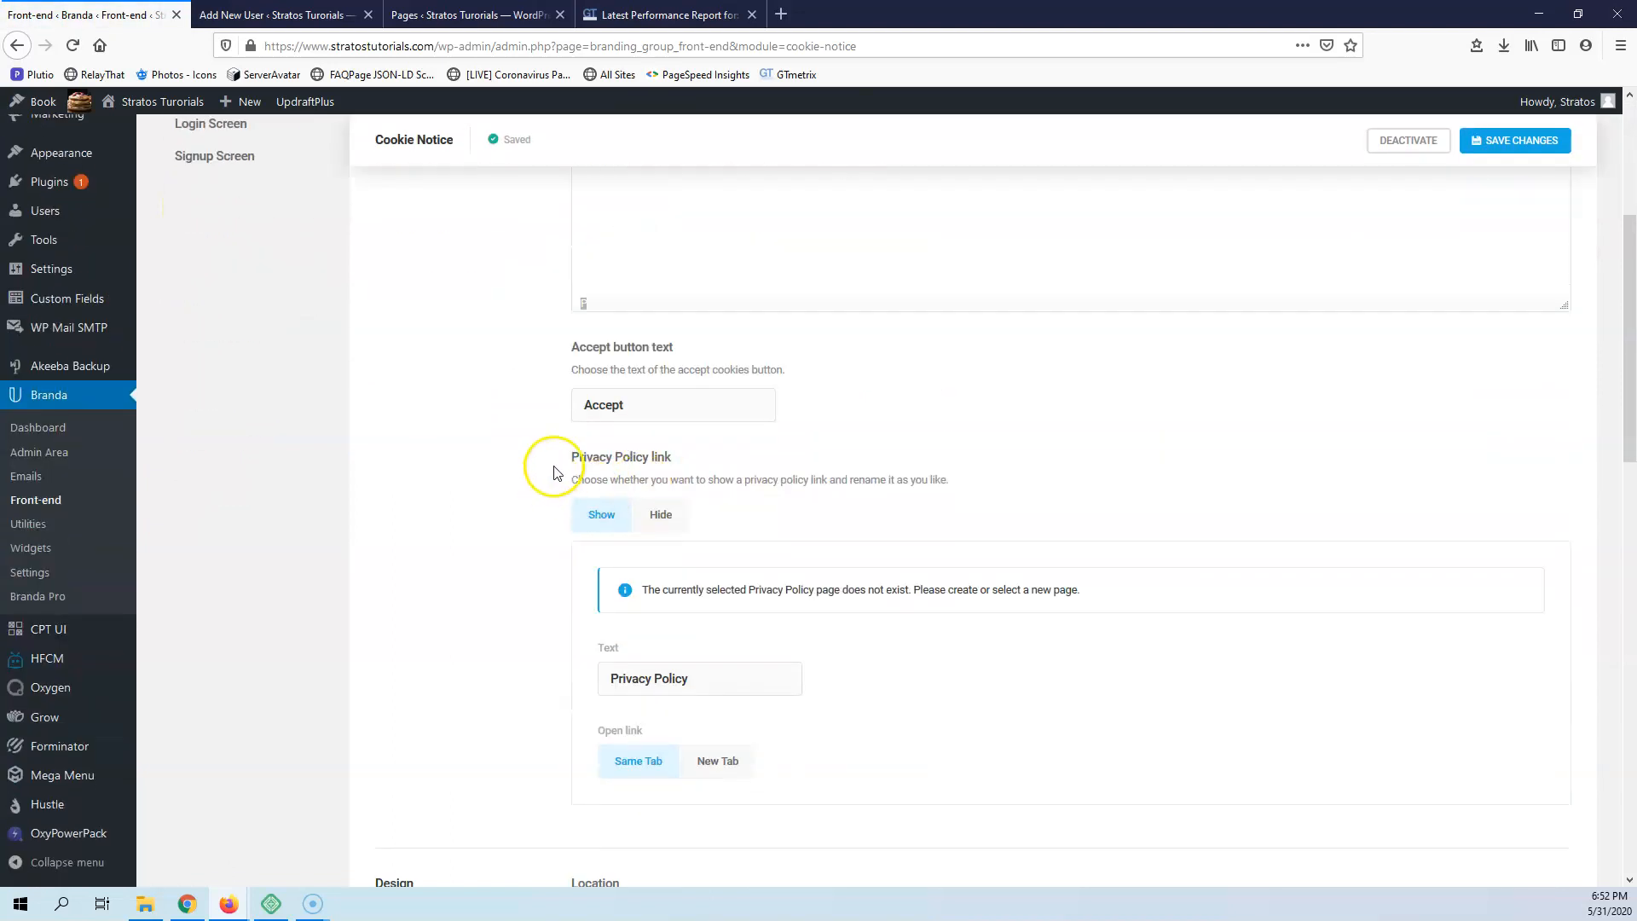
{"action": "scroll", "coordinate": [636, 407], "scroll_direction": "down", "scroll_amount": 2}
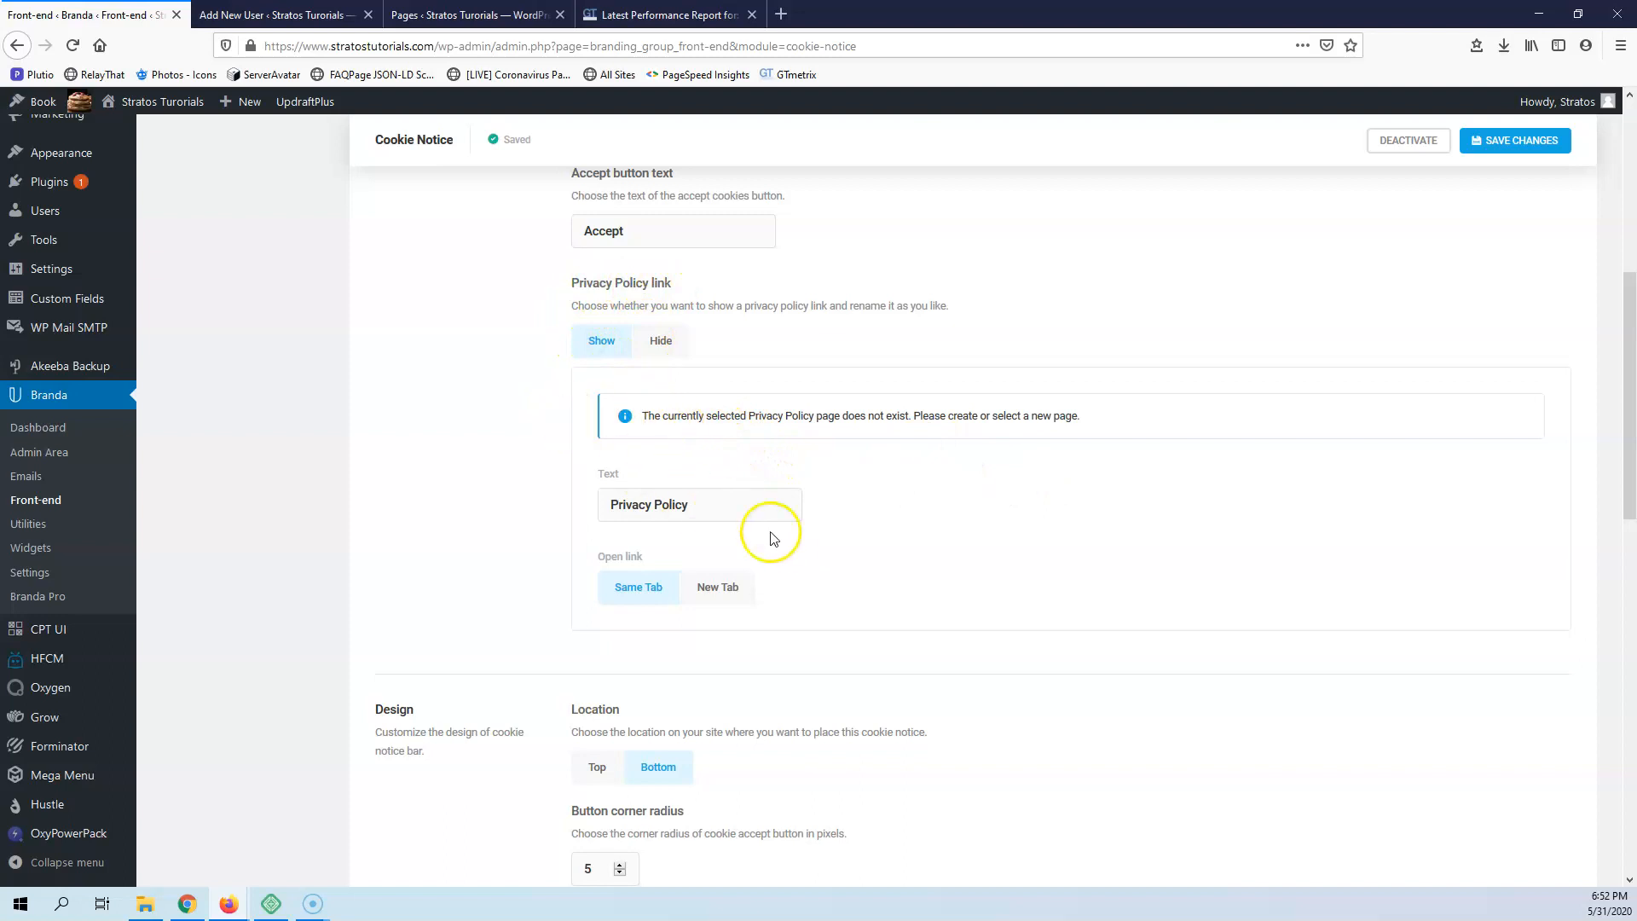
{"action": "scroll", "coordinate": [771, 530], "scroll_direction": "down", "scroll_amount": 3}
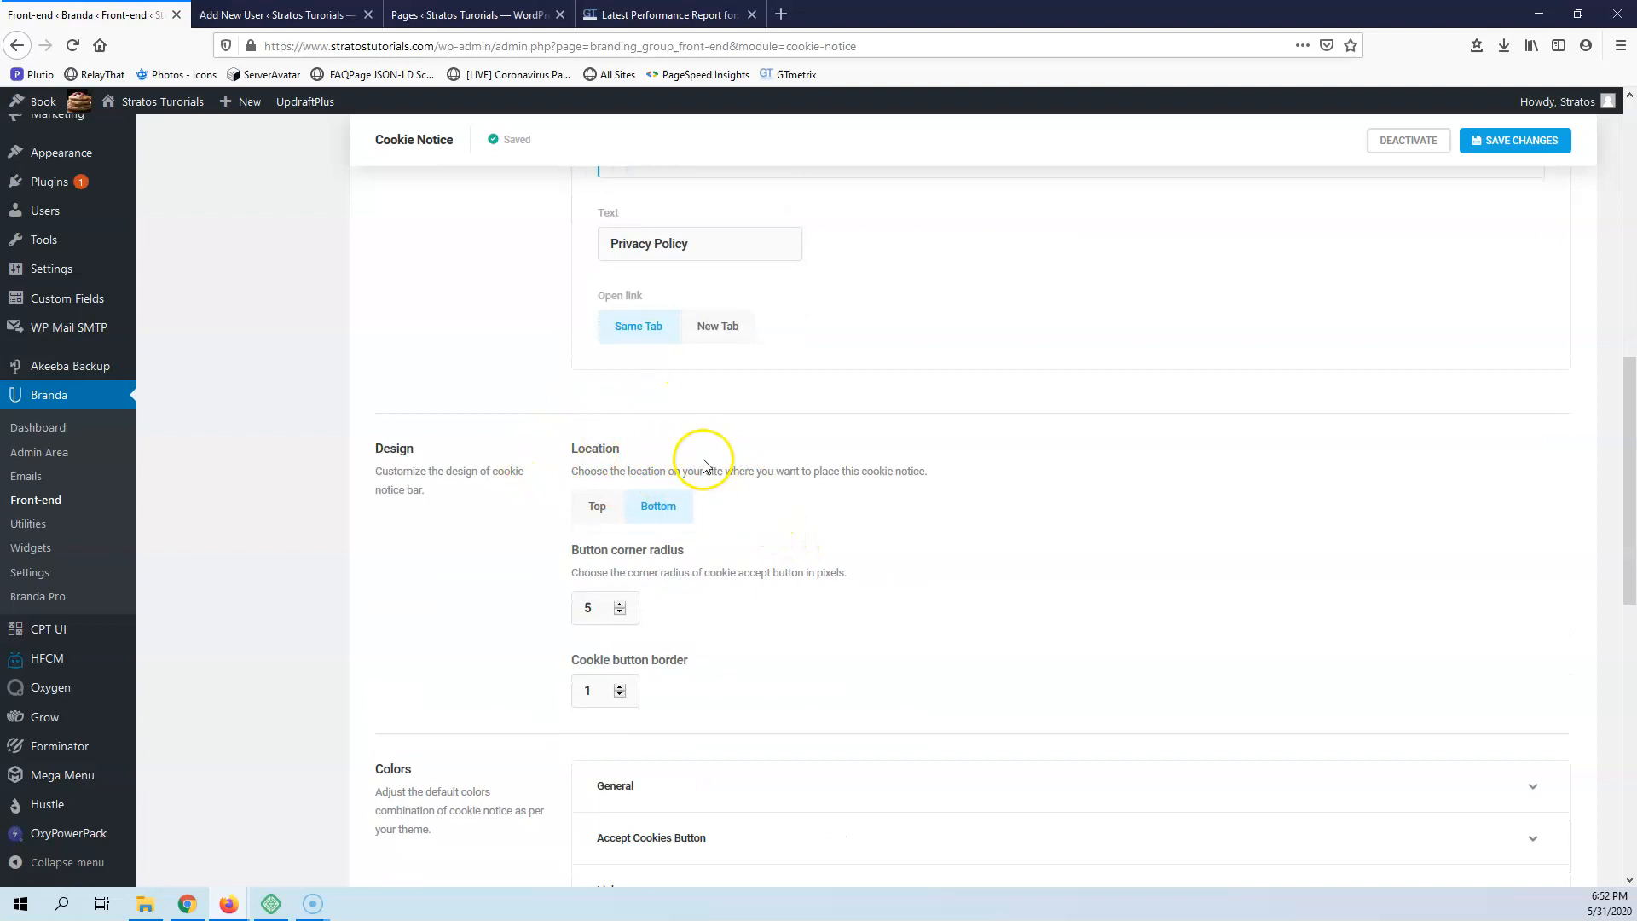
{"action": "scroll", "coordinate": [650, 554], "scroll_direction": "down", "scroll_amount": 3}
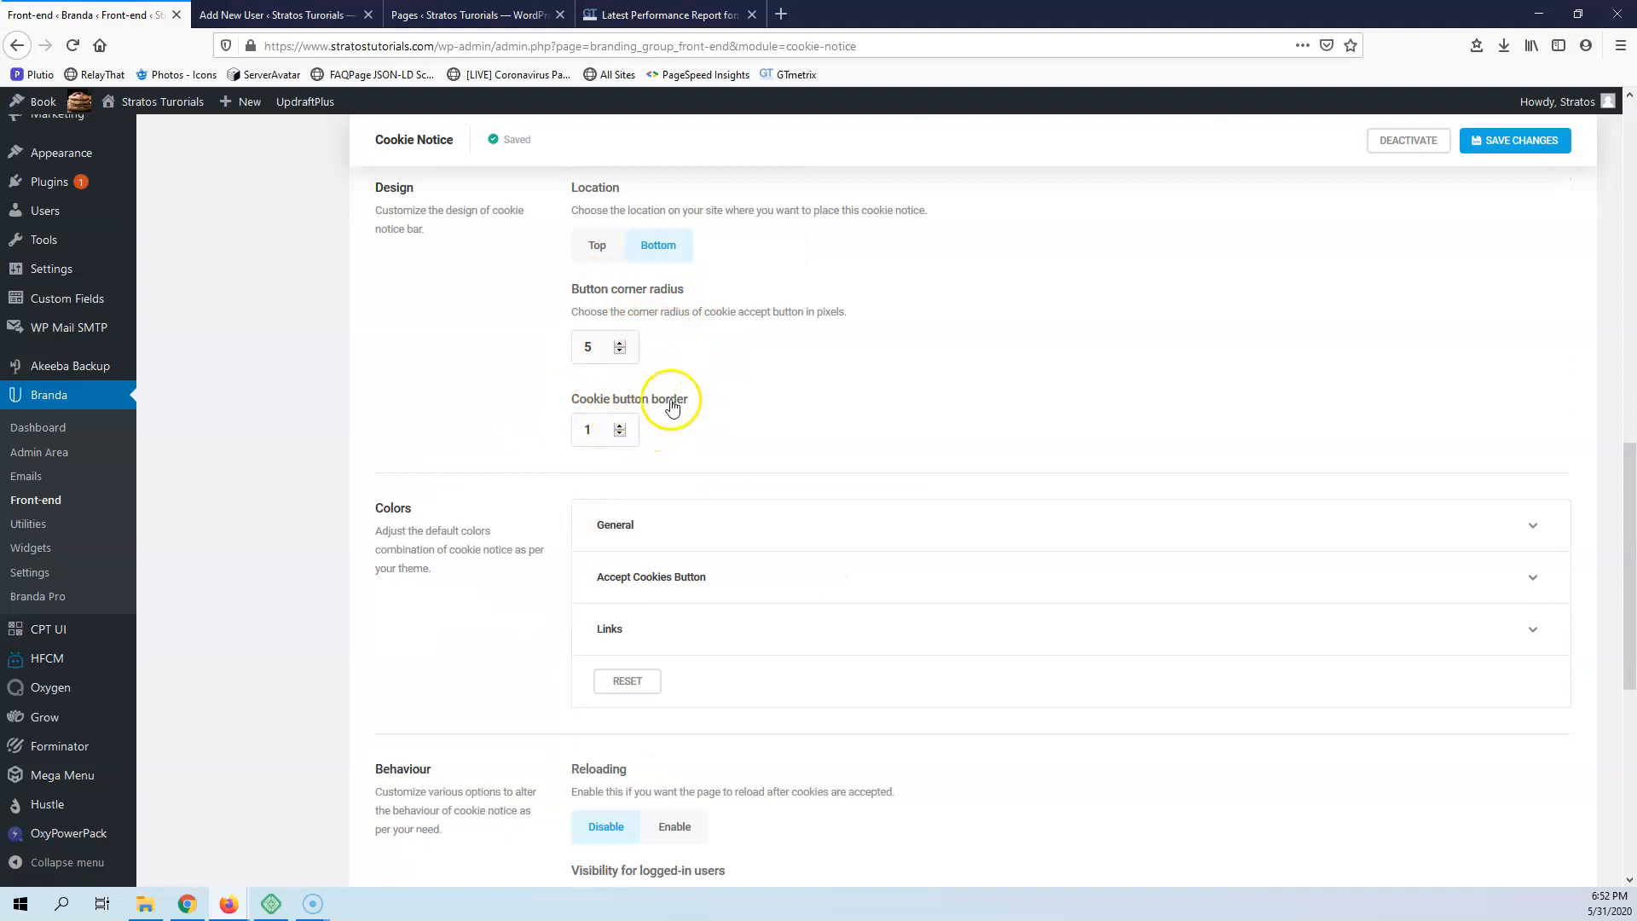
{"action": "scroll", "coordinate": [759, 449], "scroll_direction": "down", "scroll_amount": 3}
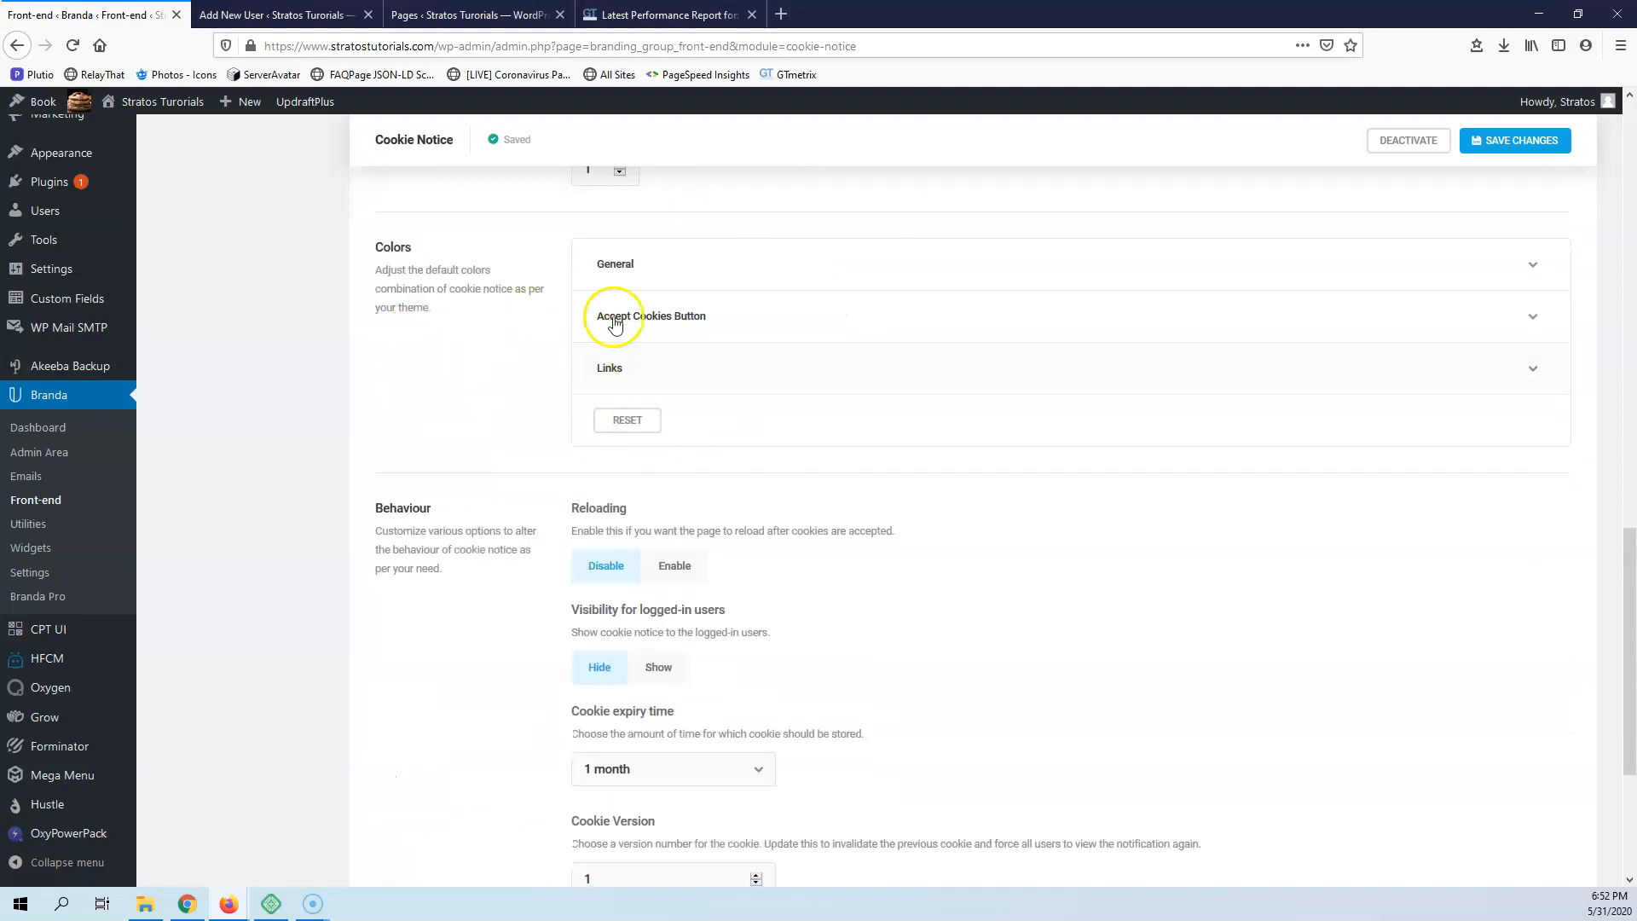
{"action": "scroll", "coordinate": [647, 320], "scroll_direction": "down", "scroll_amount": 3}
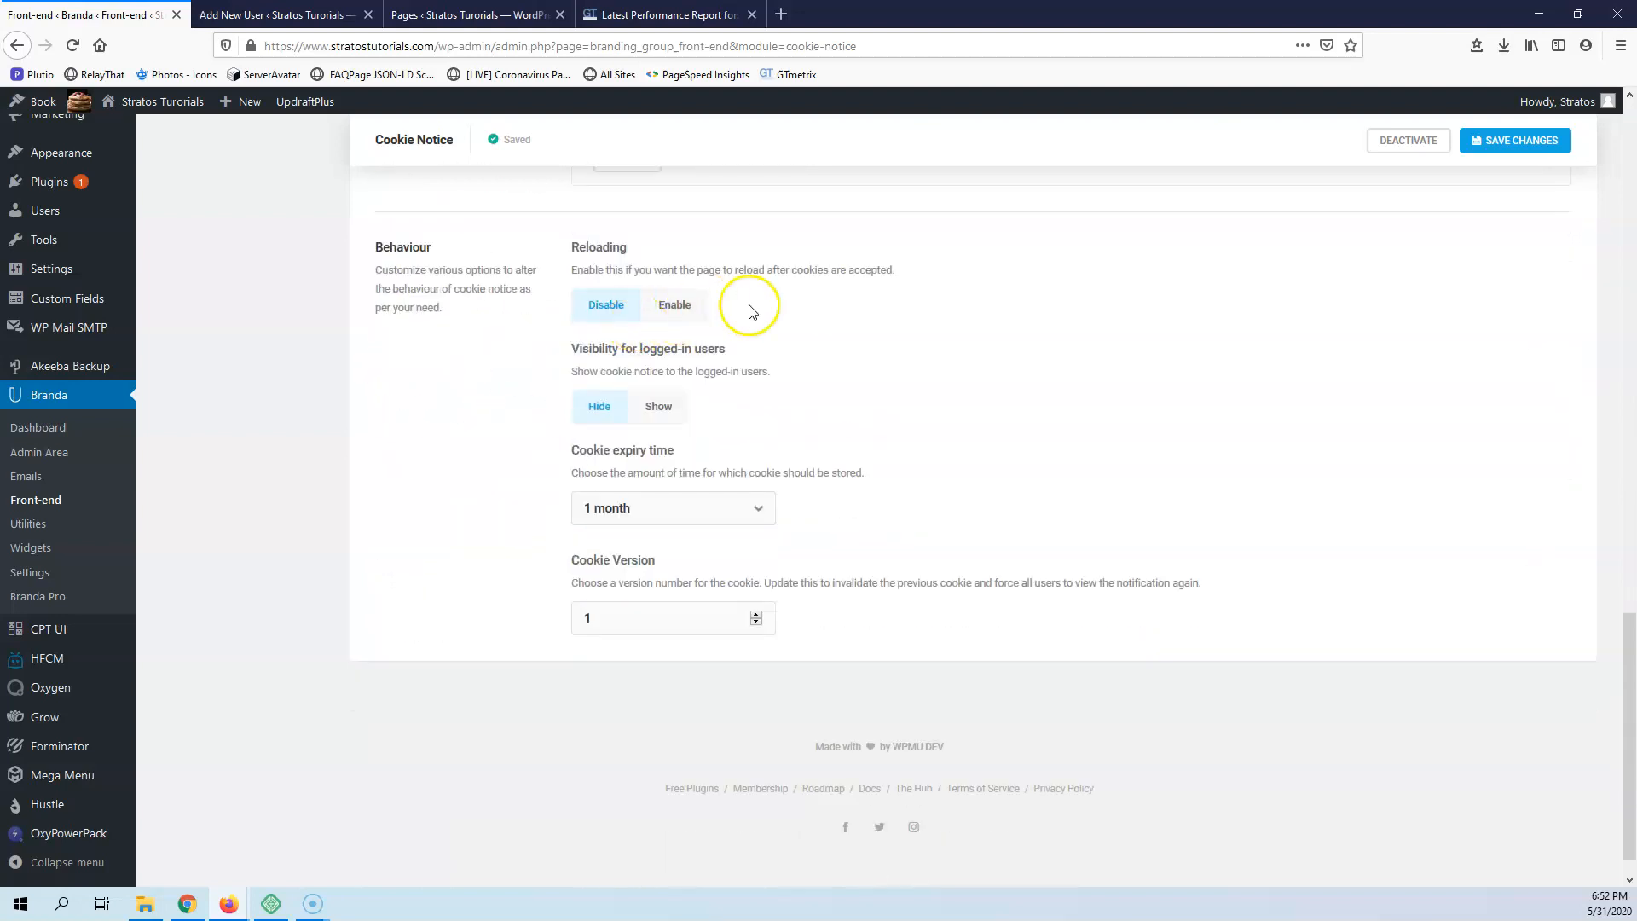
{"action": "left_click", "coordinate": [643, 512]}
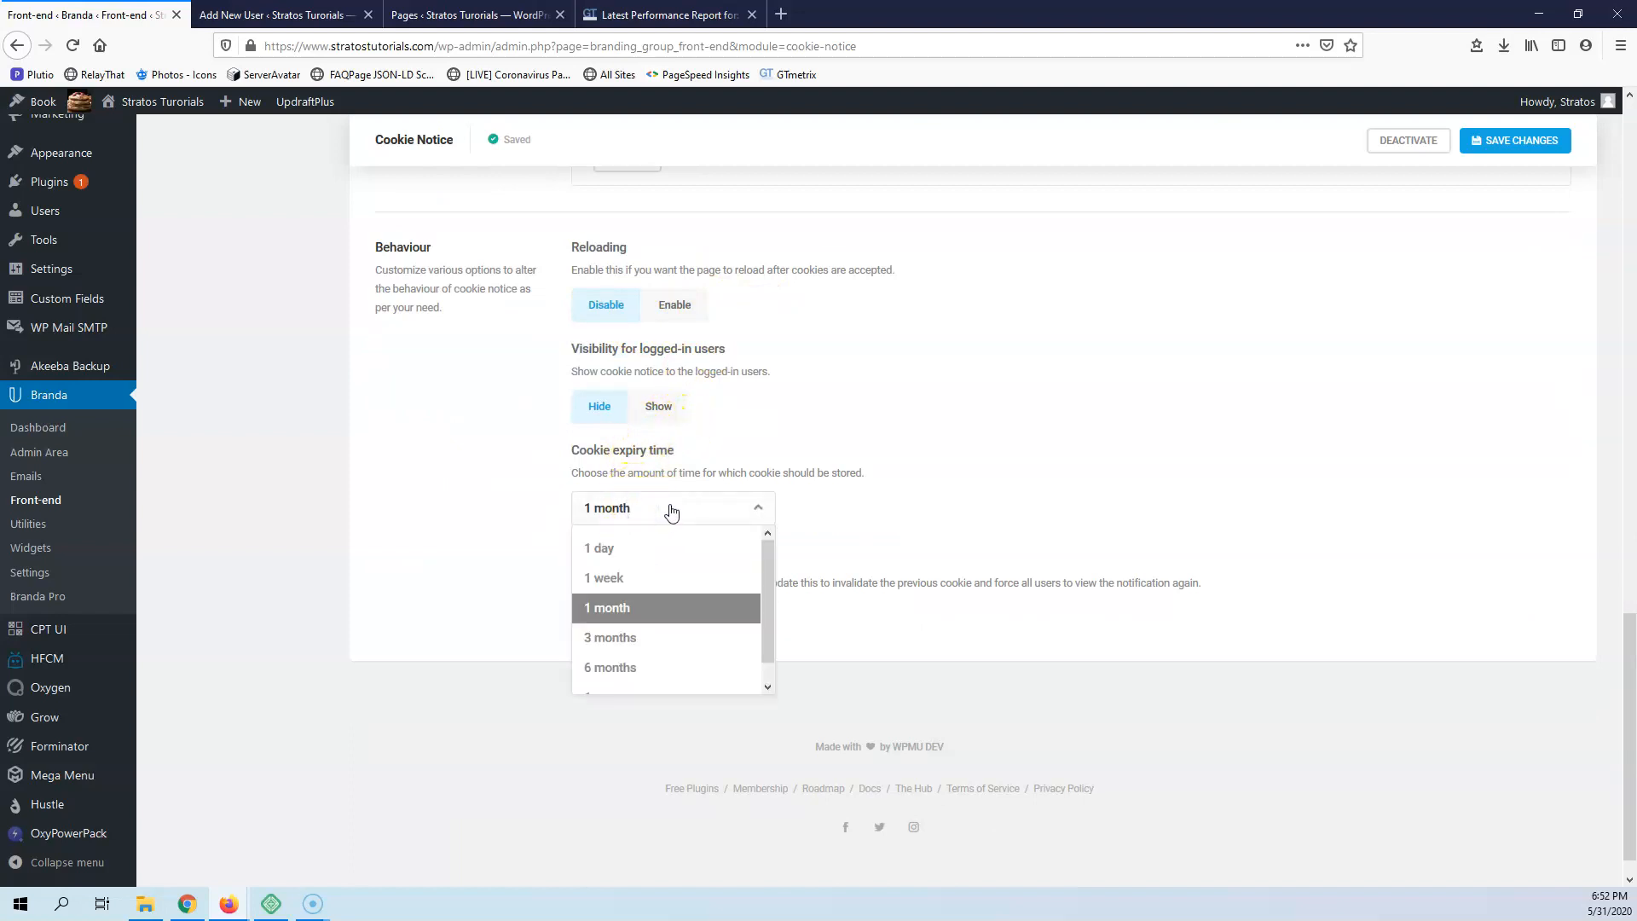
{"action": "left_click", "coordinate": [450, 484]}
{"action": "scroll", "coordinate": [439, 460], "scroll_direction": "up", "scroll_amount": 15}
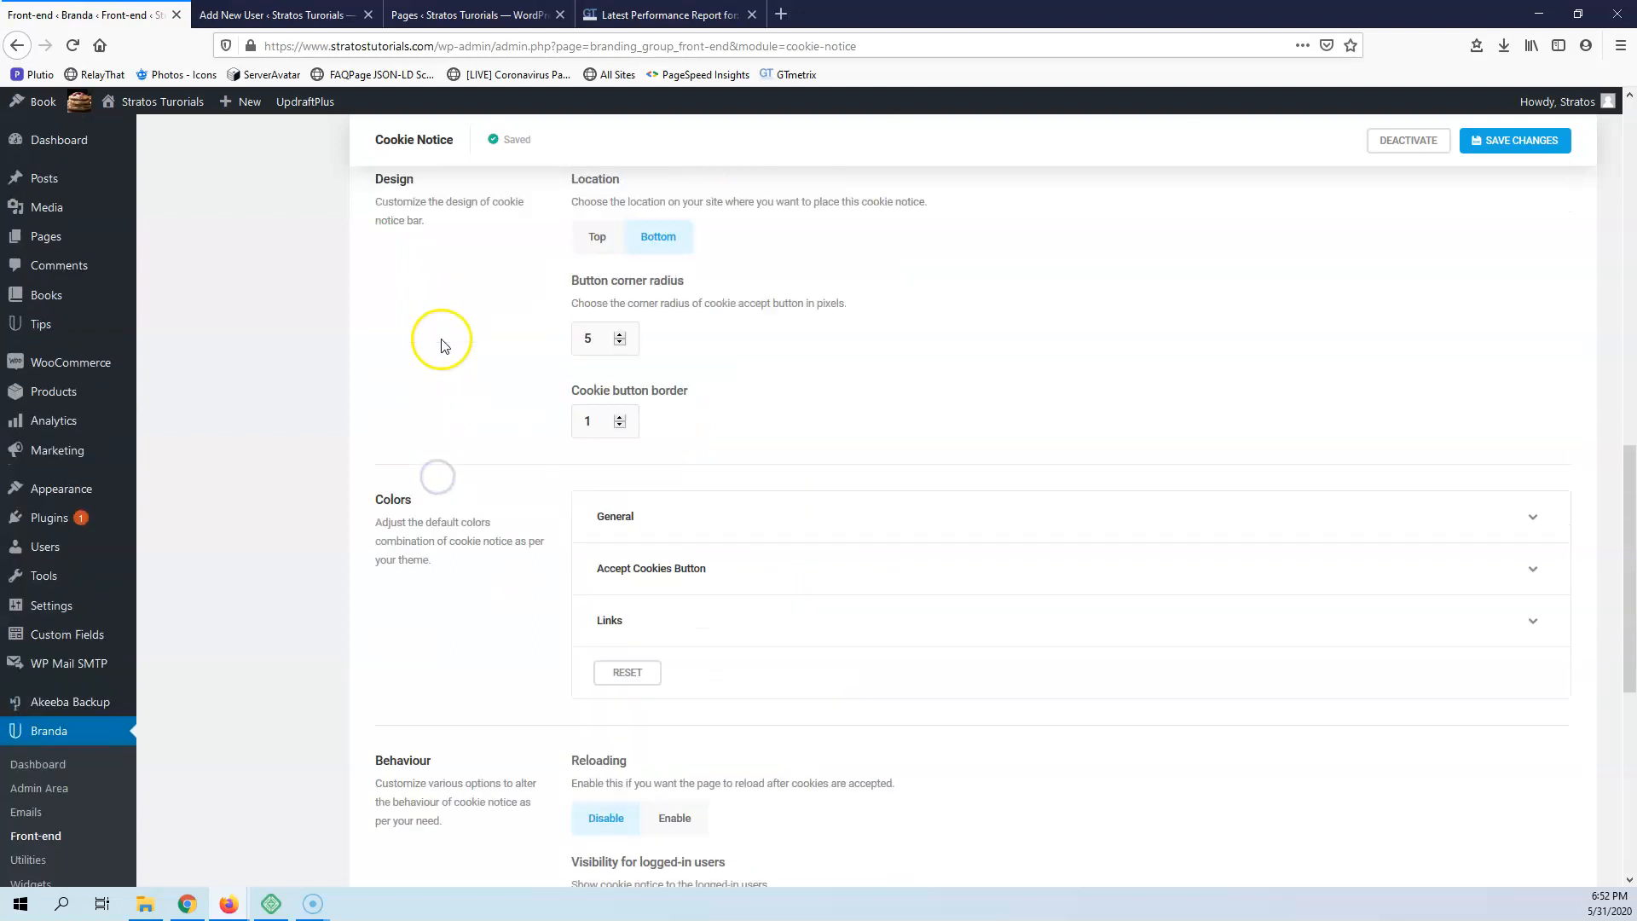
{"action": "scroll", "coordinate": [445, 345], "scroll_direction": "up", "scroll_amount": 3}
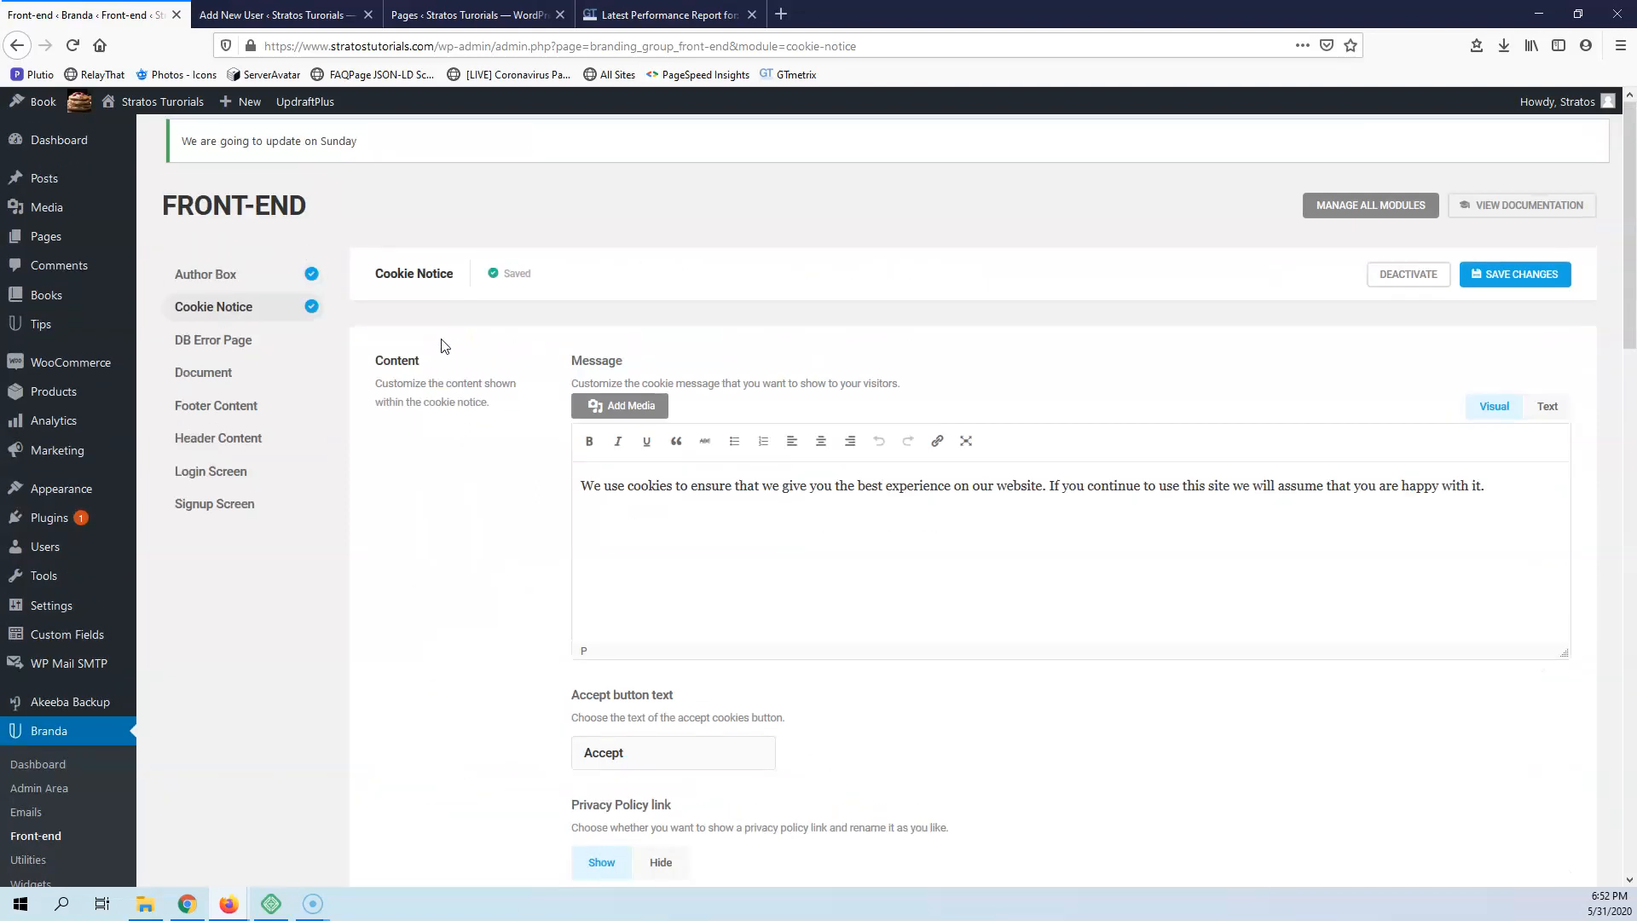
Activate the DB Error Page module and review its preview, content, design and color sections
{"action": "left_click", "coordinate": [228, 343]}
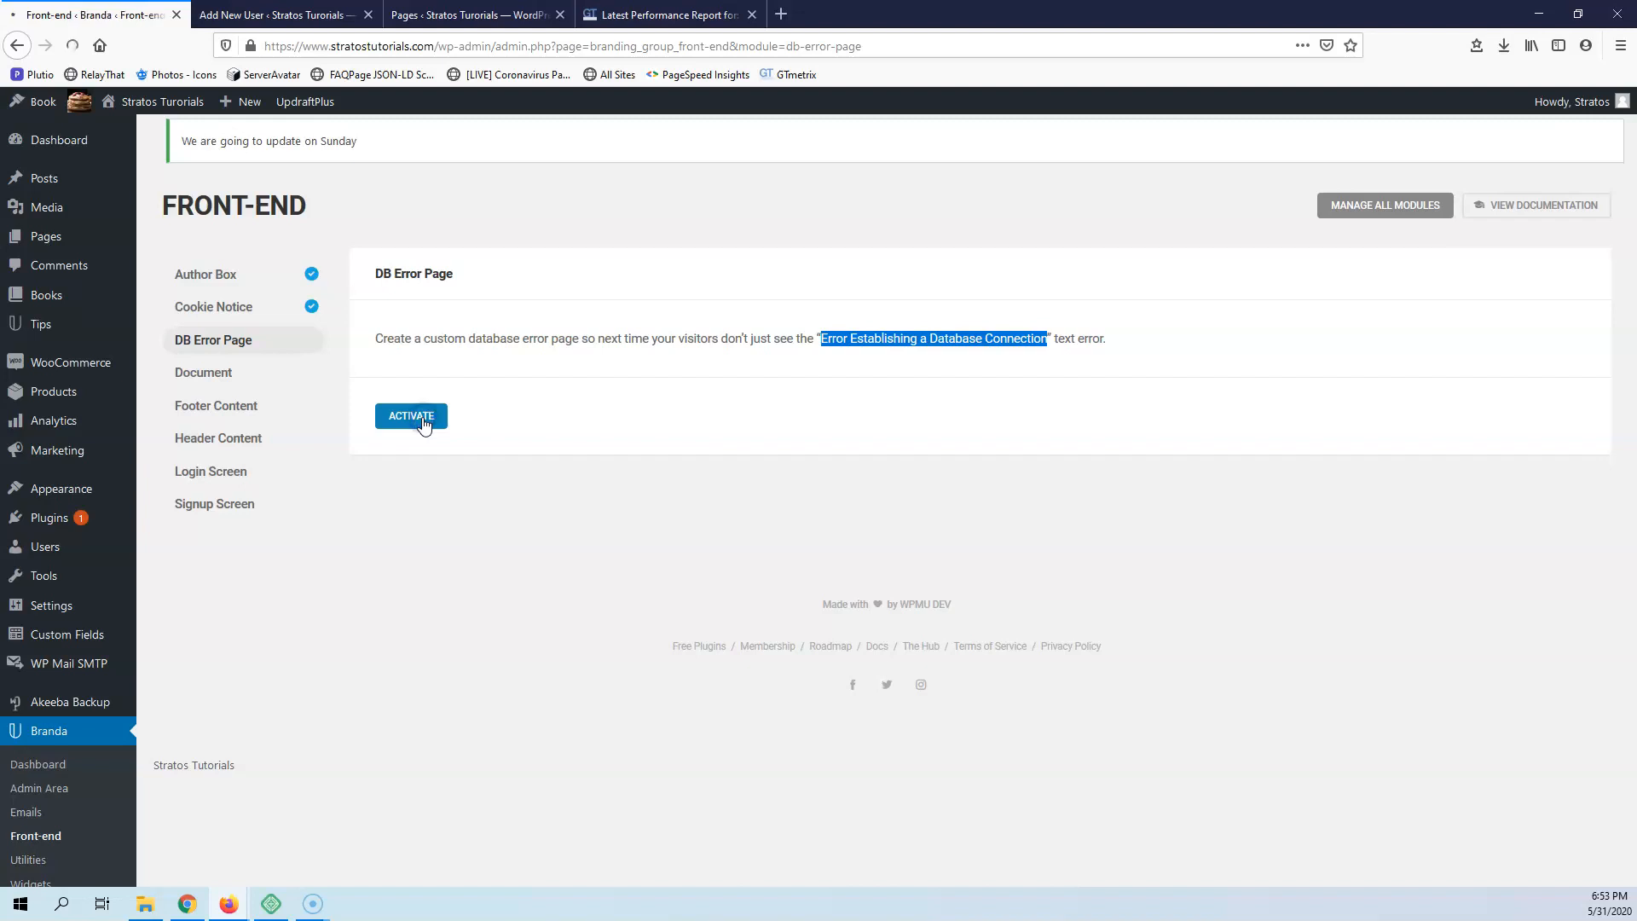
{"action": "left_click", "coordinate": [418, 418]}
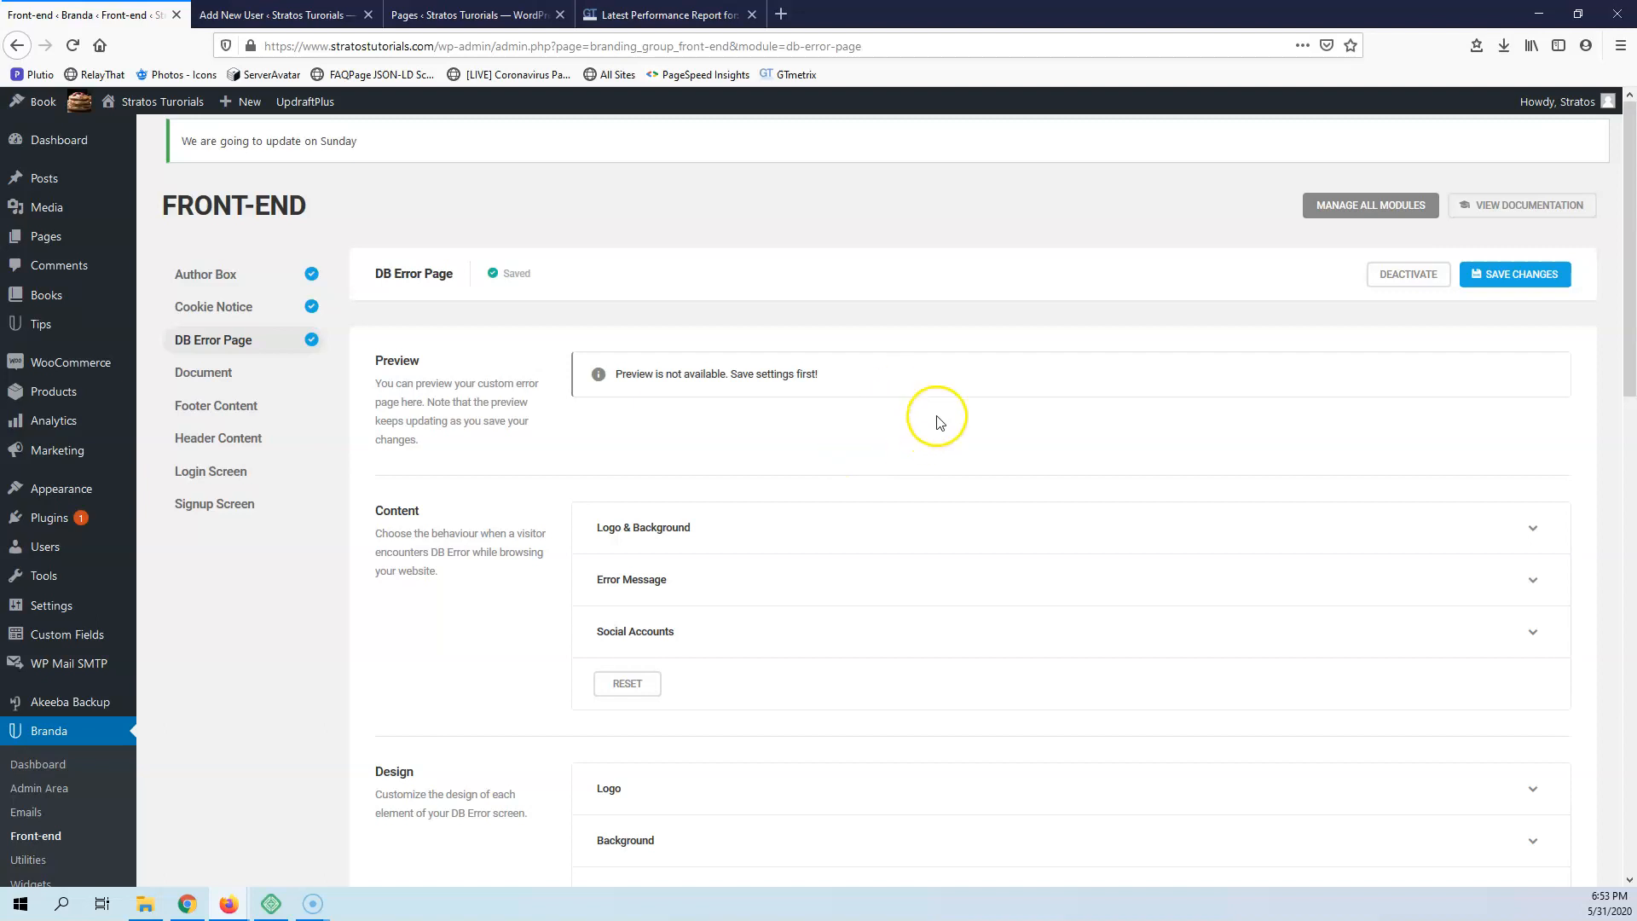
{"action": "scroll", "coordinate": [964, 422], "scroll_direction": "down", "scroll_amount": 5}
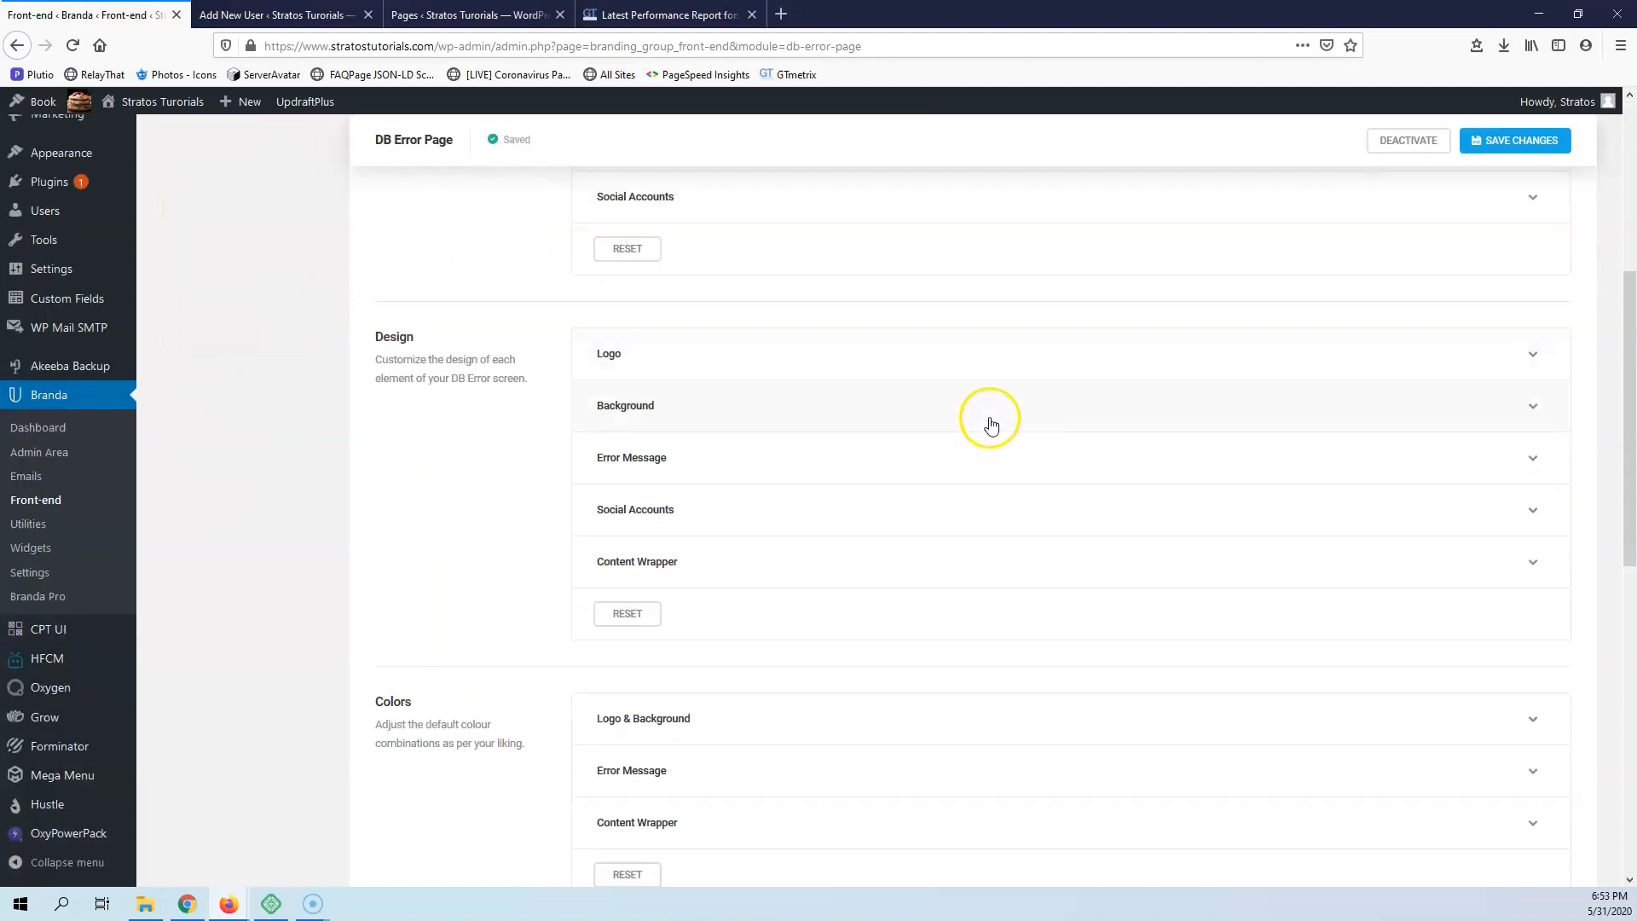
{"action": "scroll", "coordinate": [1026, 464], "scroll_direction": "down", "scroll_amount": 7}
{"action": "scroll", "coordinate": [954, 484], "scroll_direction": "up", "scroll_amount": 8}
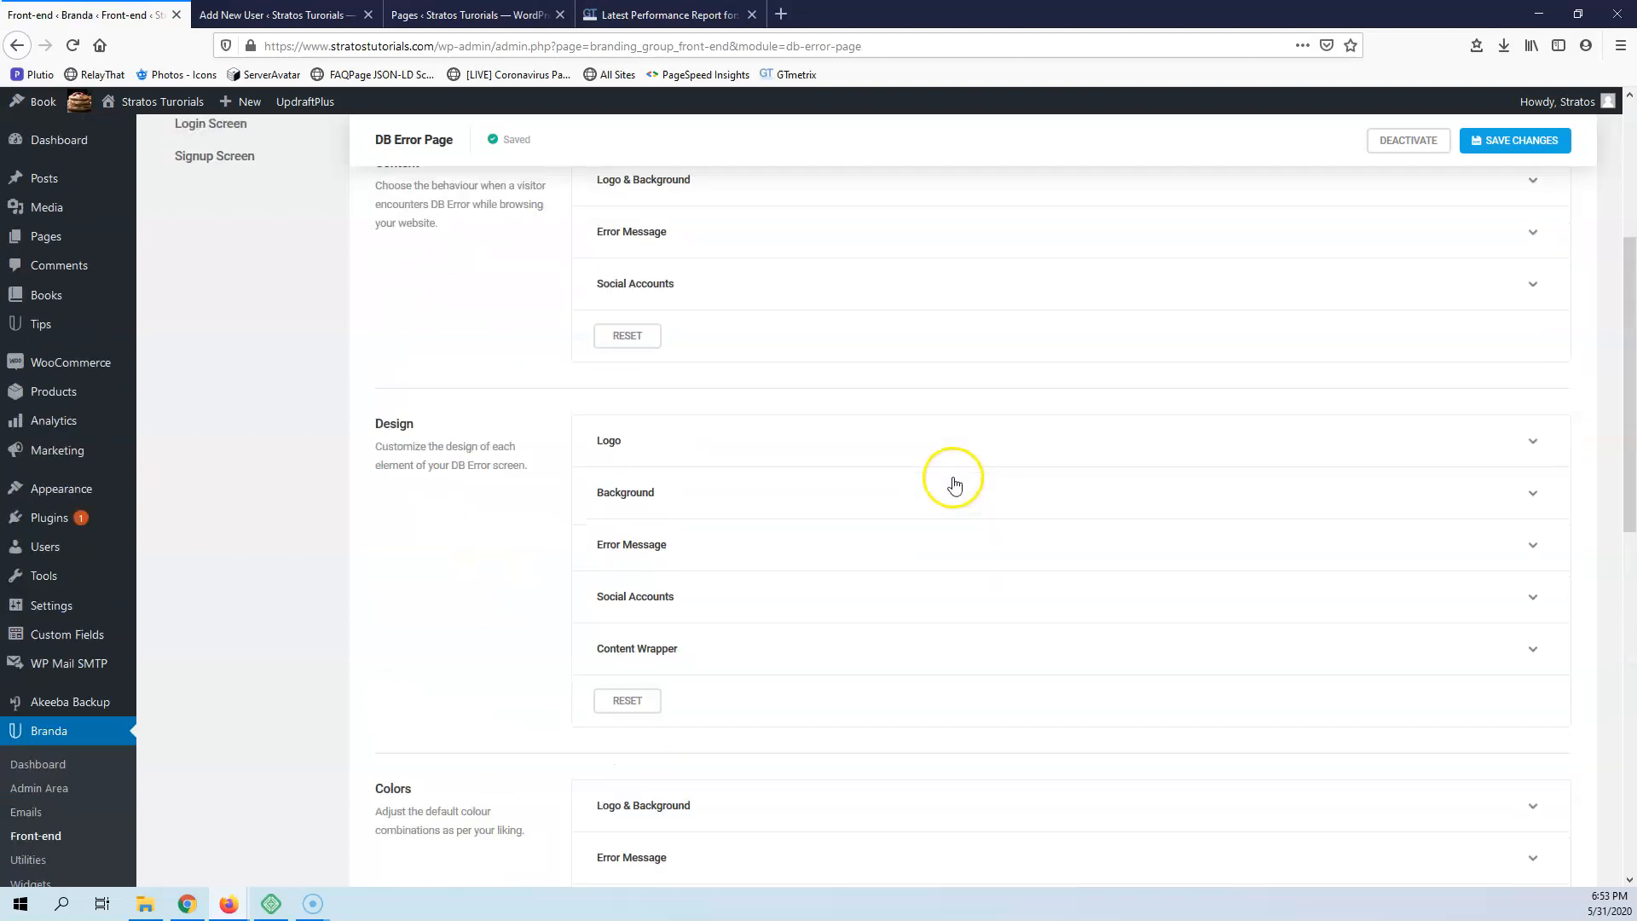
{"action": "scroll", "coordinate": [954, 484], "scroll_direction": "up", "scroll_amount": 4}
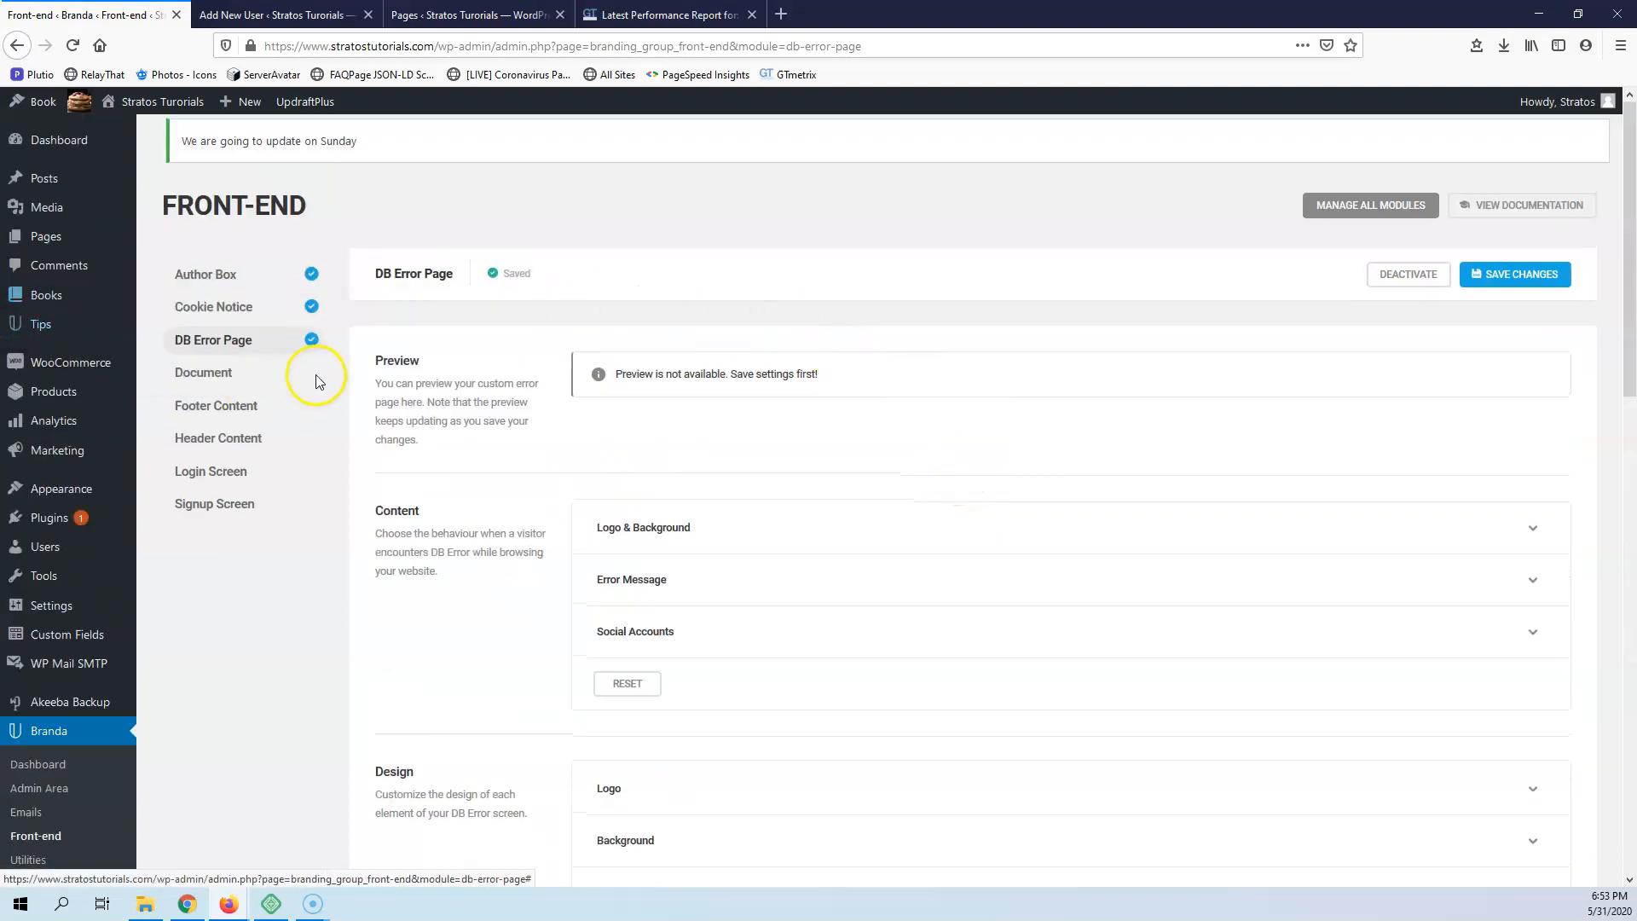
Activate the Document module and review its entry content, password-protected message and gallery shortcode options
{"action": "left_click", "coordinate": [207, 376]}
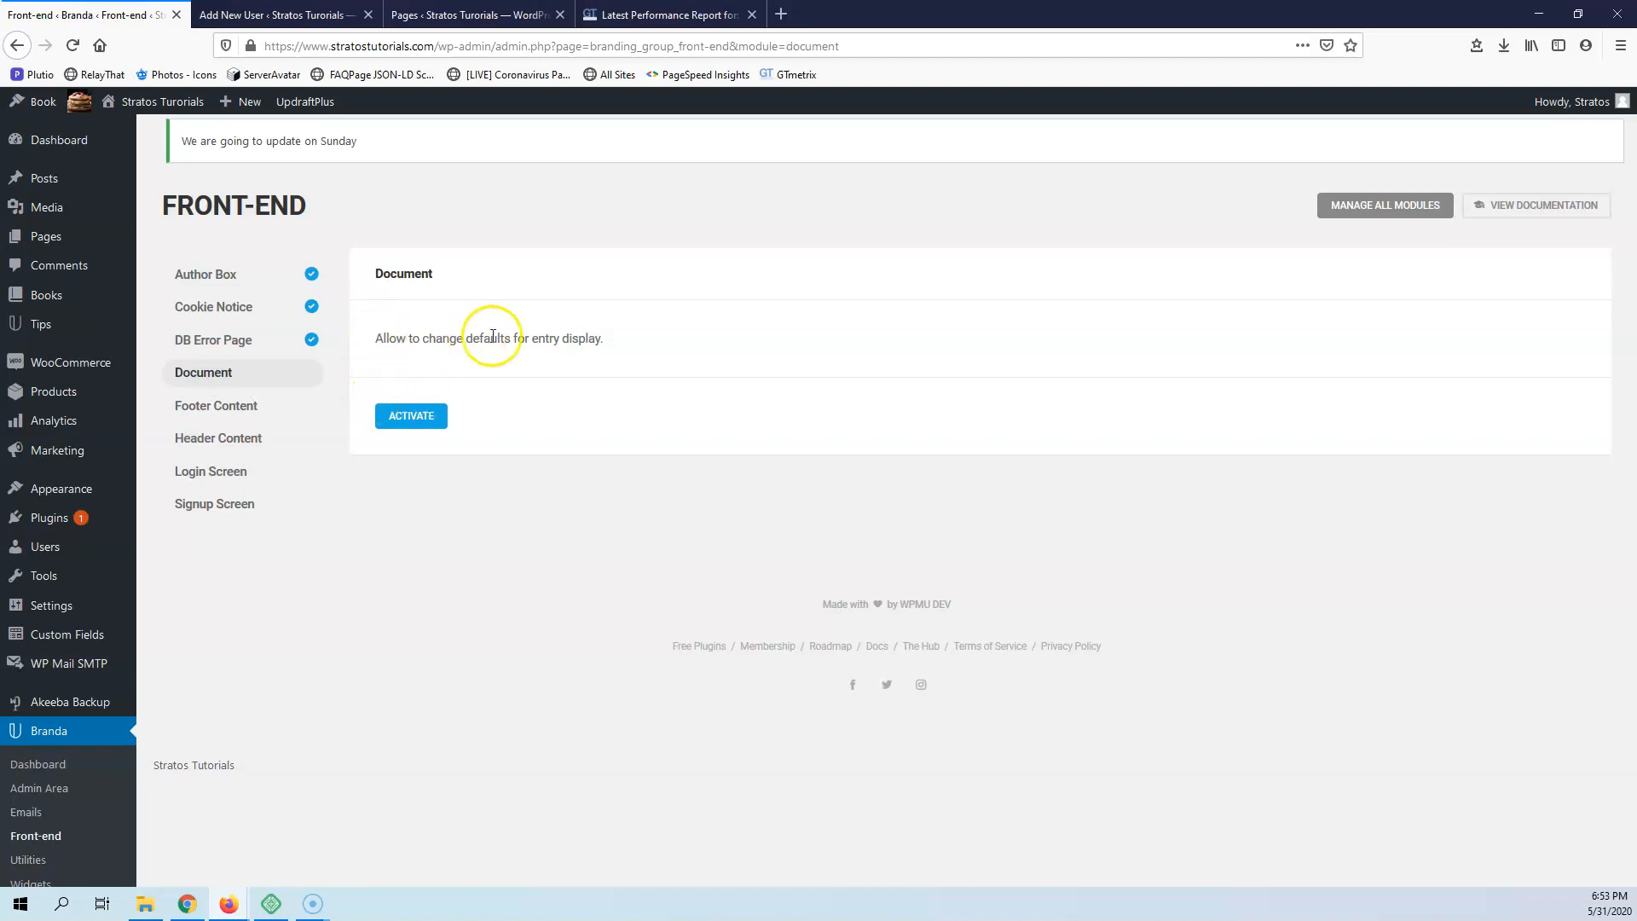
{"action": "left_click", "coordinate": [413, 418]}
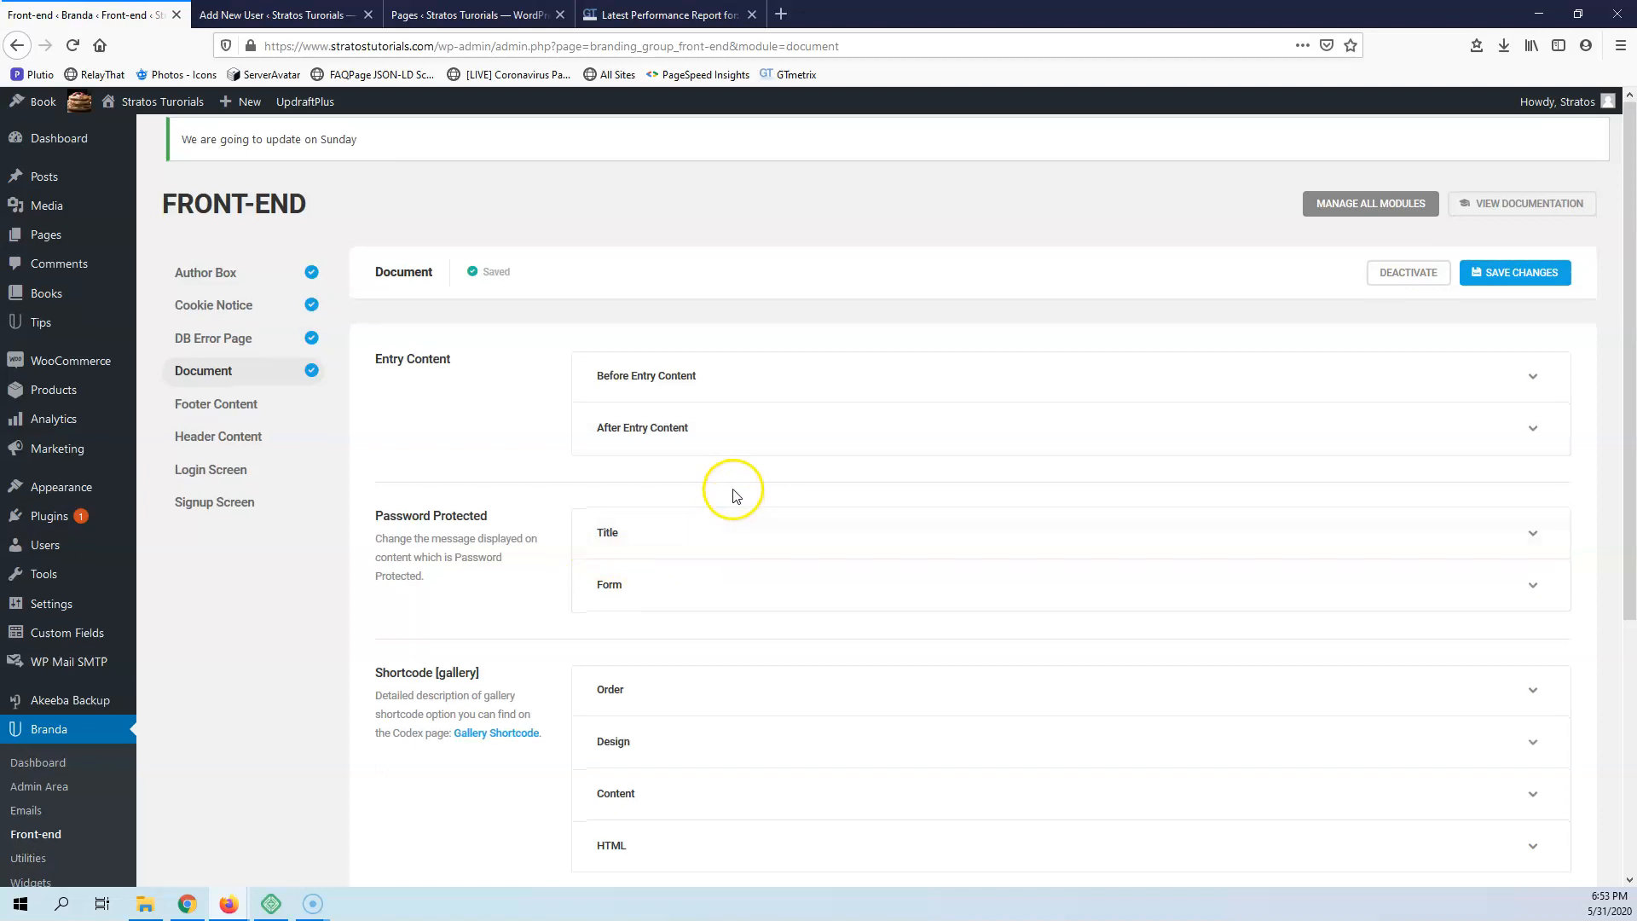
{"action": "scroll", "coordinate": [730, 489], "scroll_direction": "down", "scroll_amount": 3}
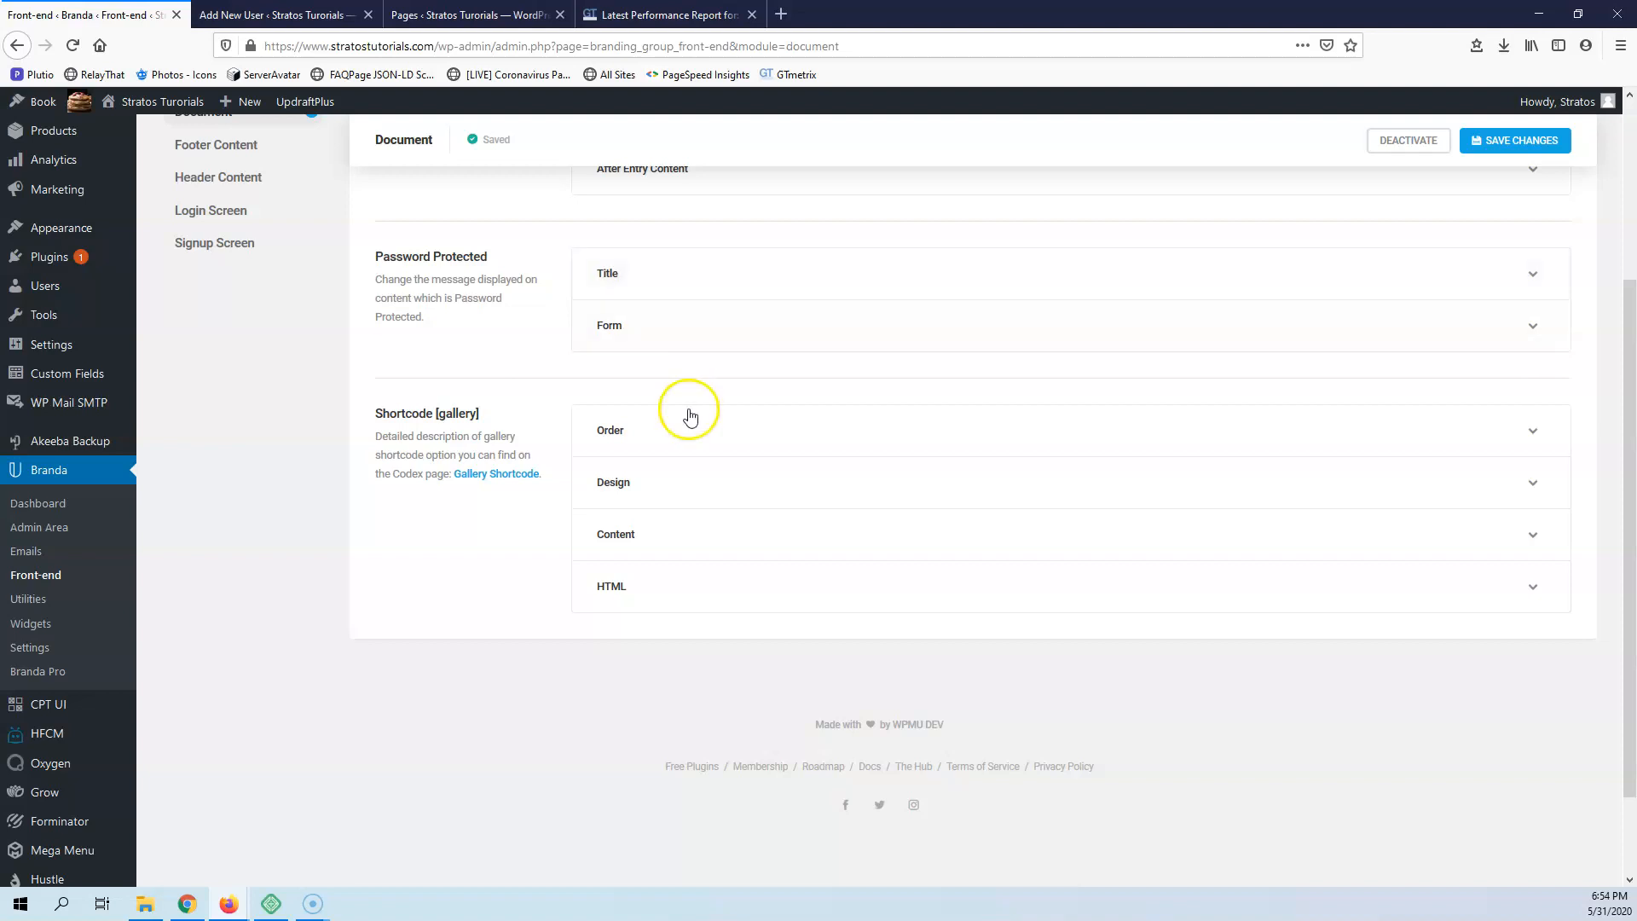
{"action": "scroll", "coordinate": [687, 413], "scroll_direction": "up", "scroll_amount": 3}
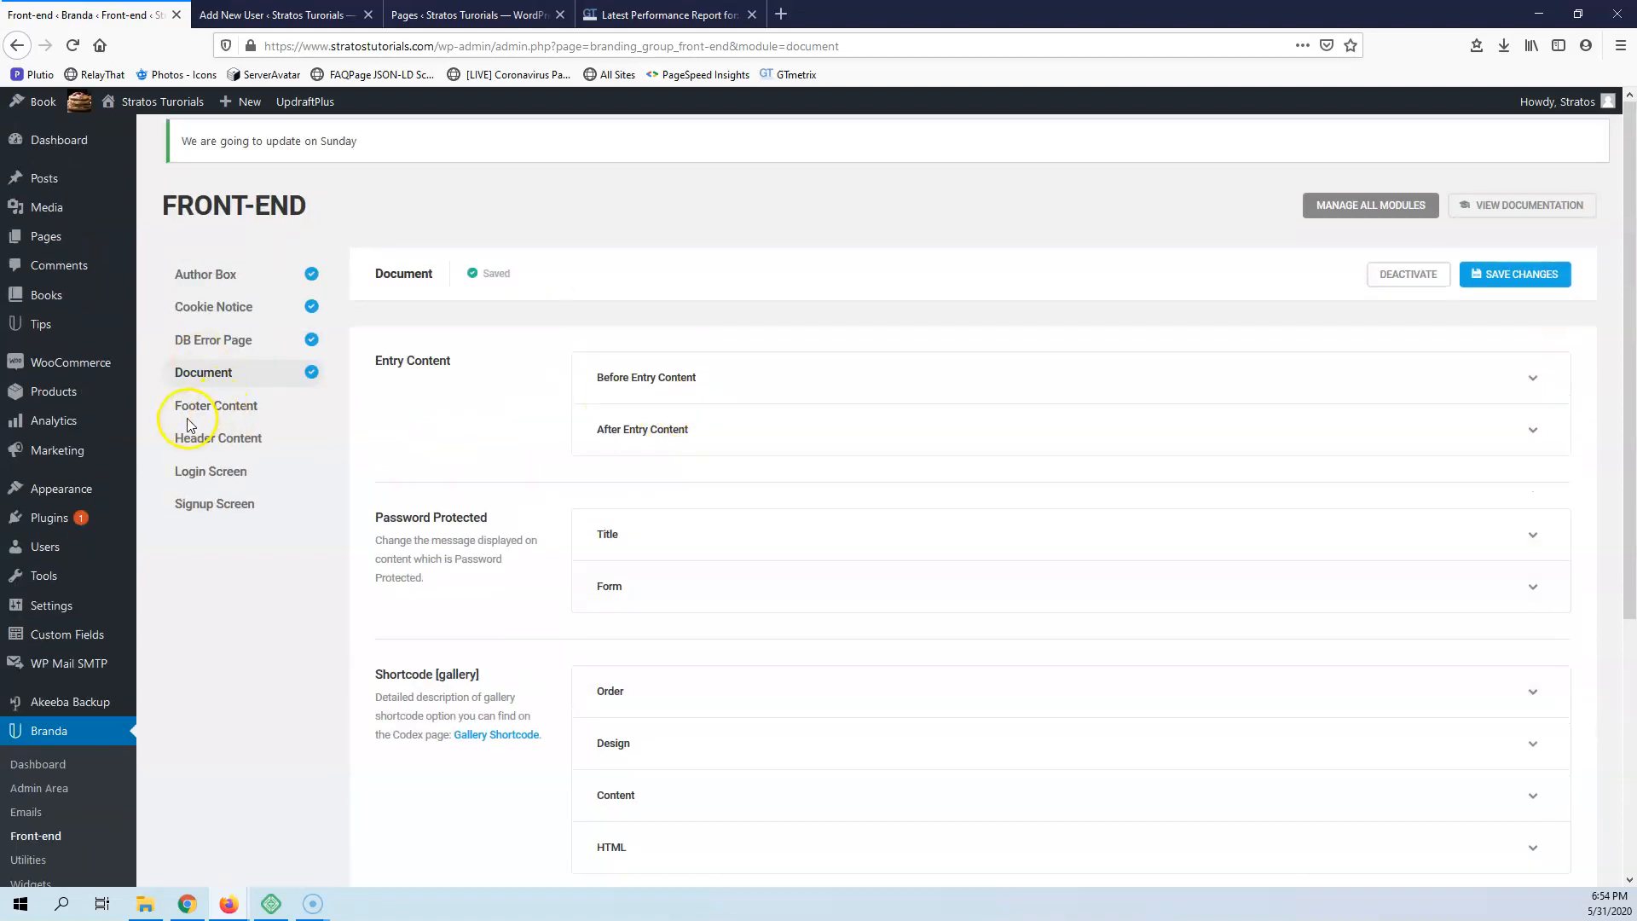
Activate the Footer Content module, review its content, design and integration settings, and view the Header Content module's description
{"action": "left_click", "coordinate": [221, 416]}
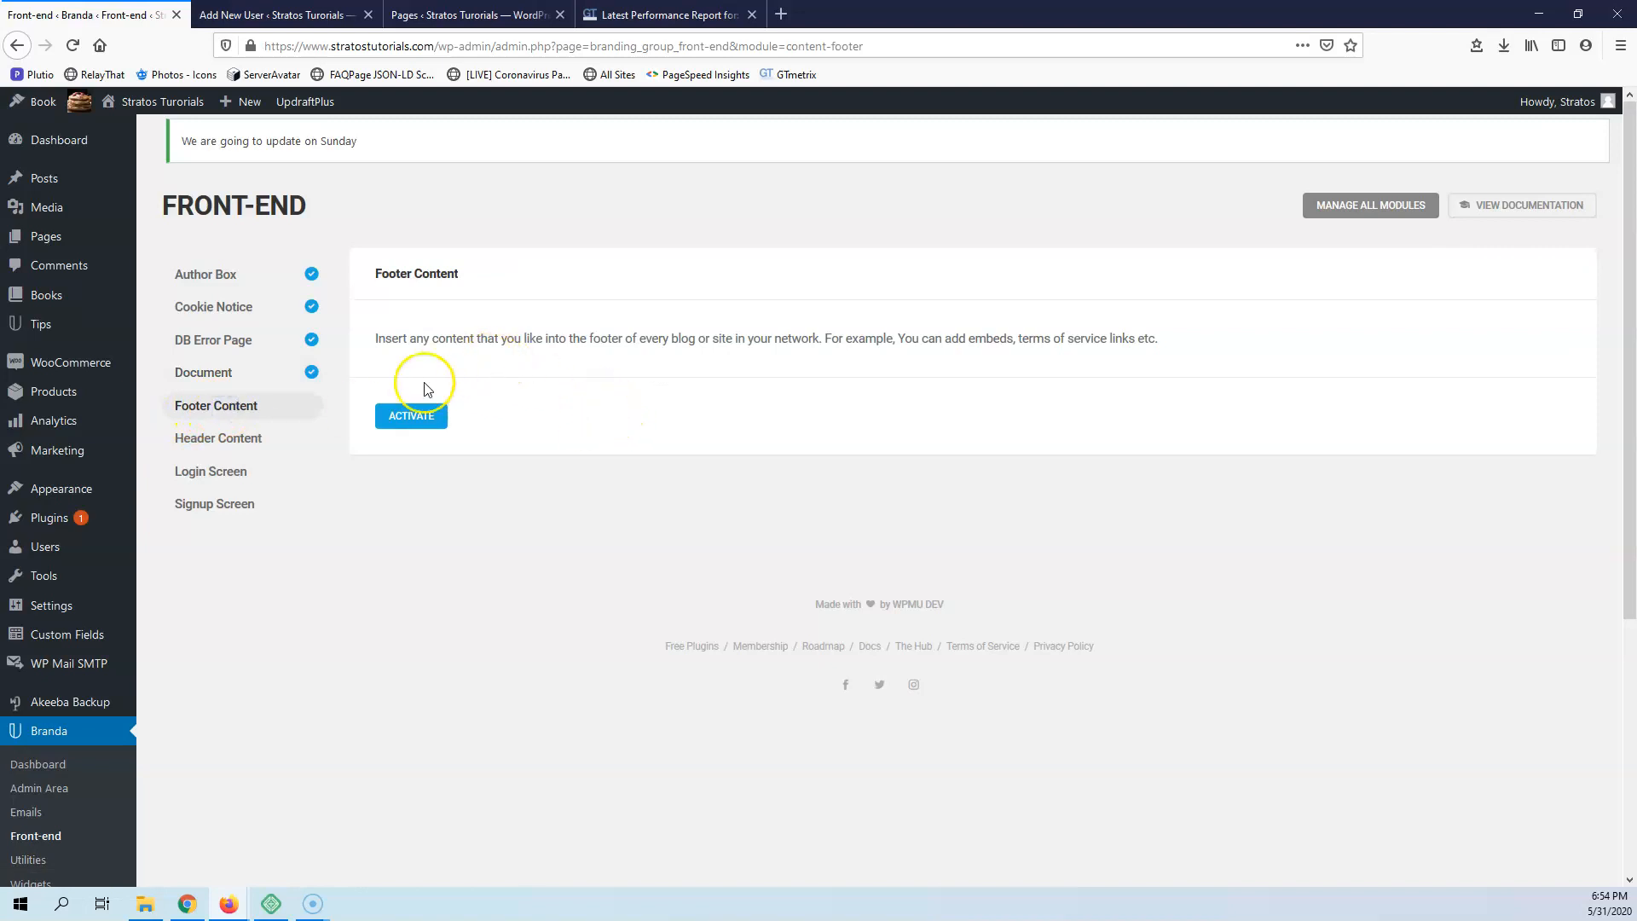
{"action": "left_click", "coordinate": [433, 421]}
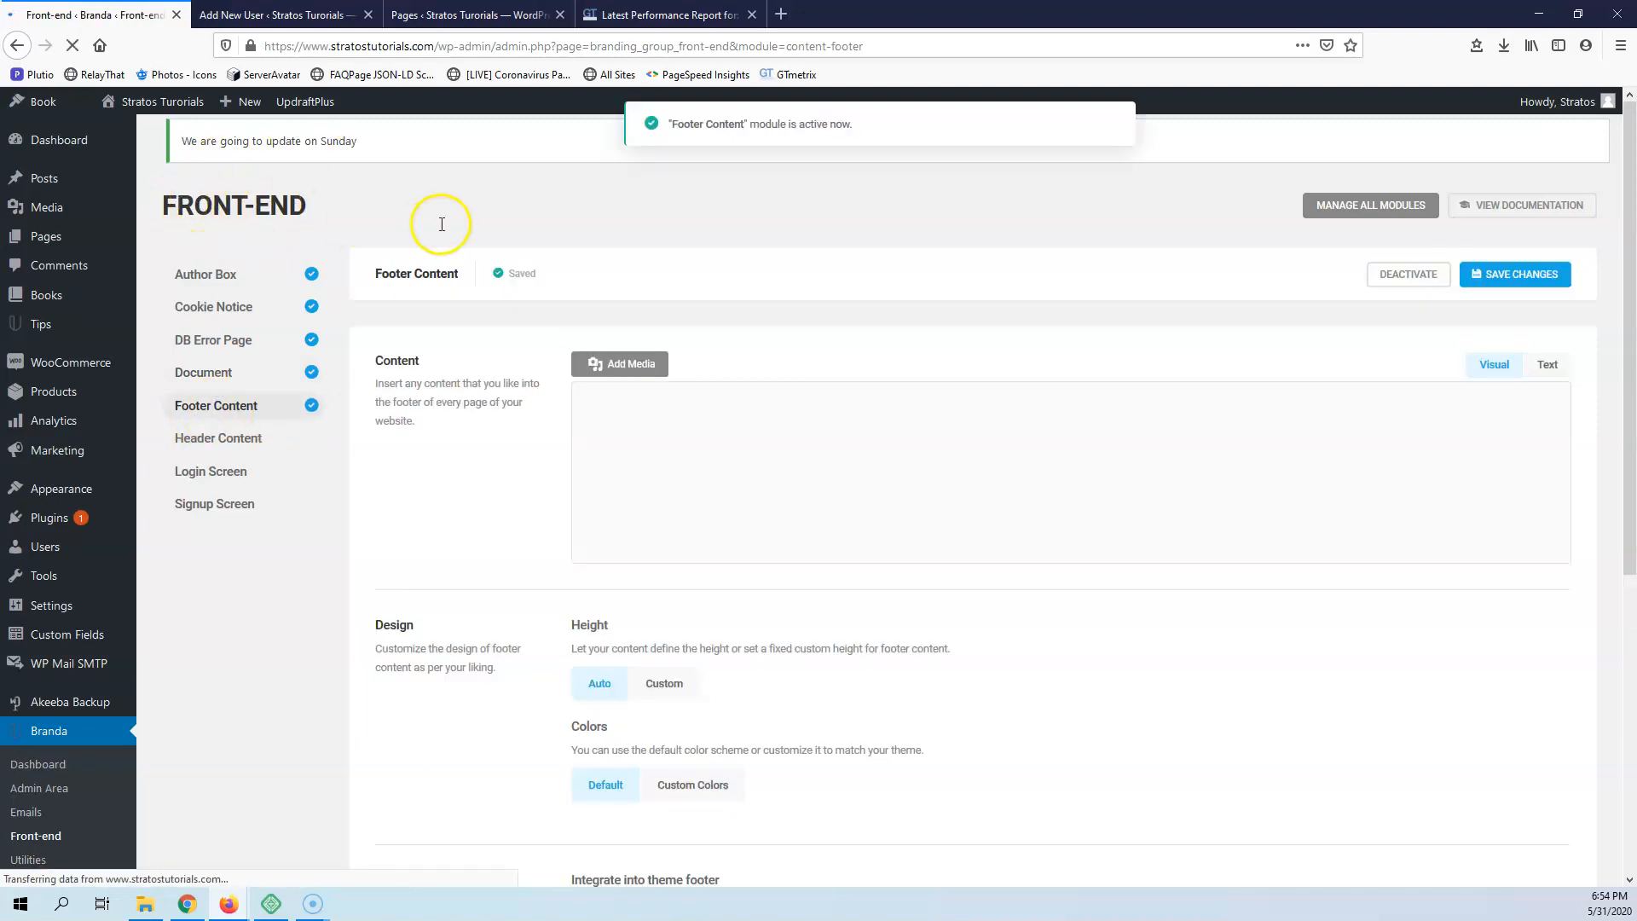
{"action": "scroll", "coordinate": [645, 538], "scroll_direction": "down", "scroll_amount": 4}
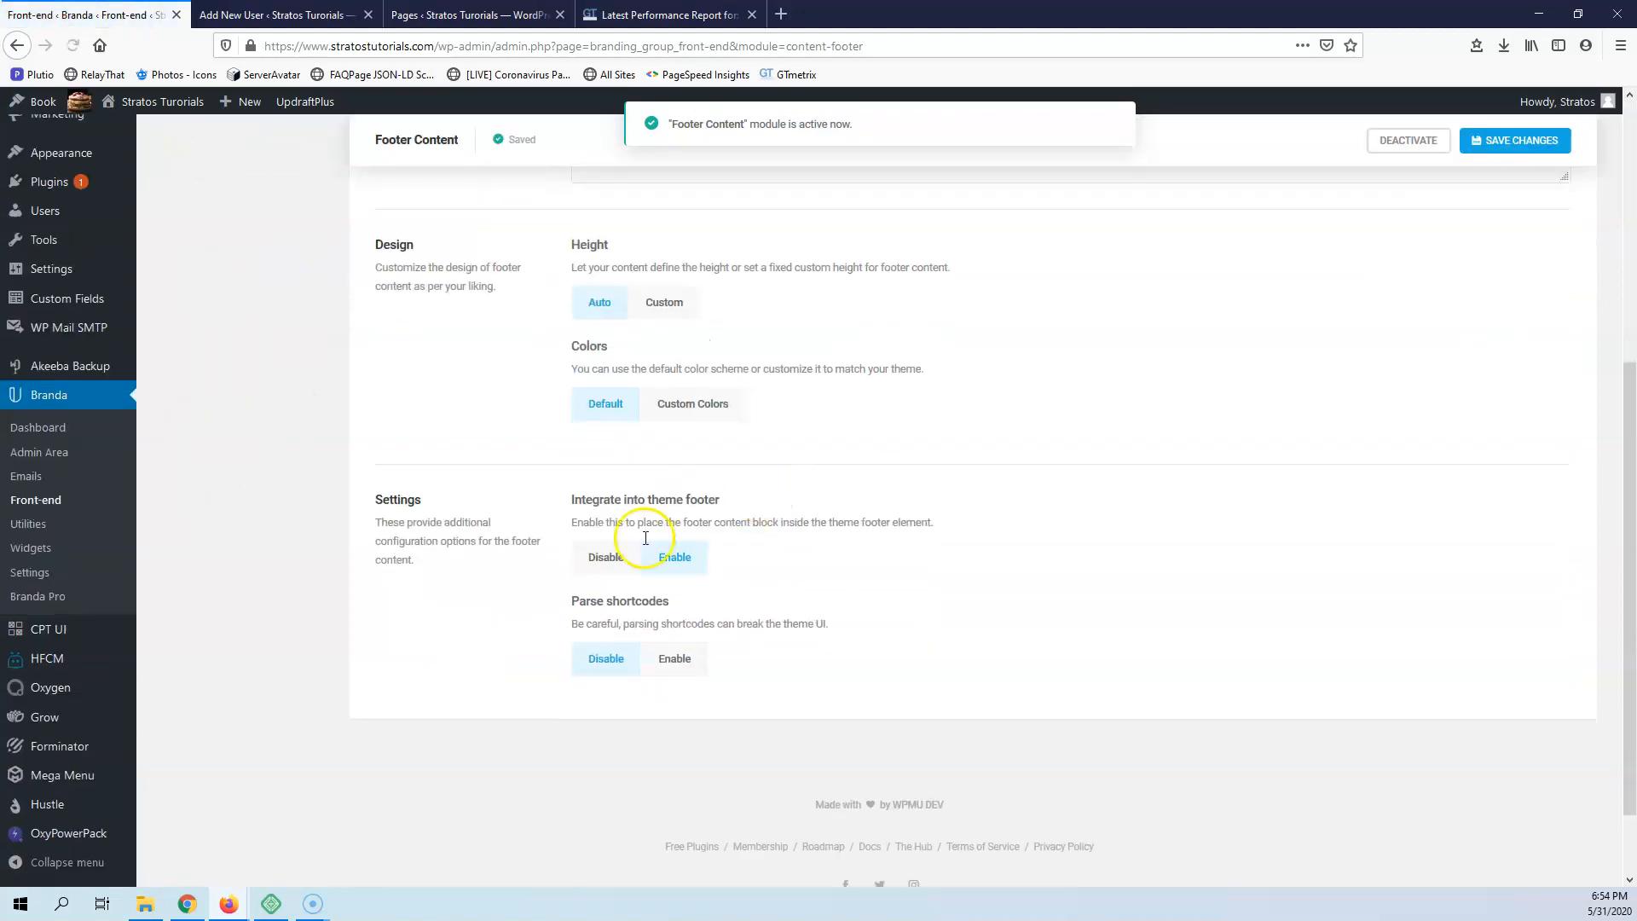
{"action": "scroll", "coordinate": [759, 457], "scroll_direction": "up", "scroll_amount": 5}
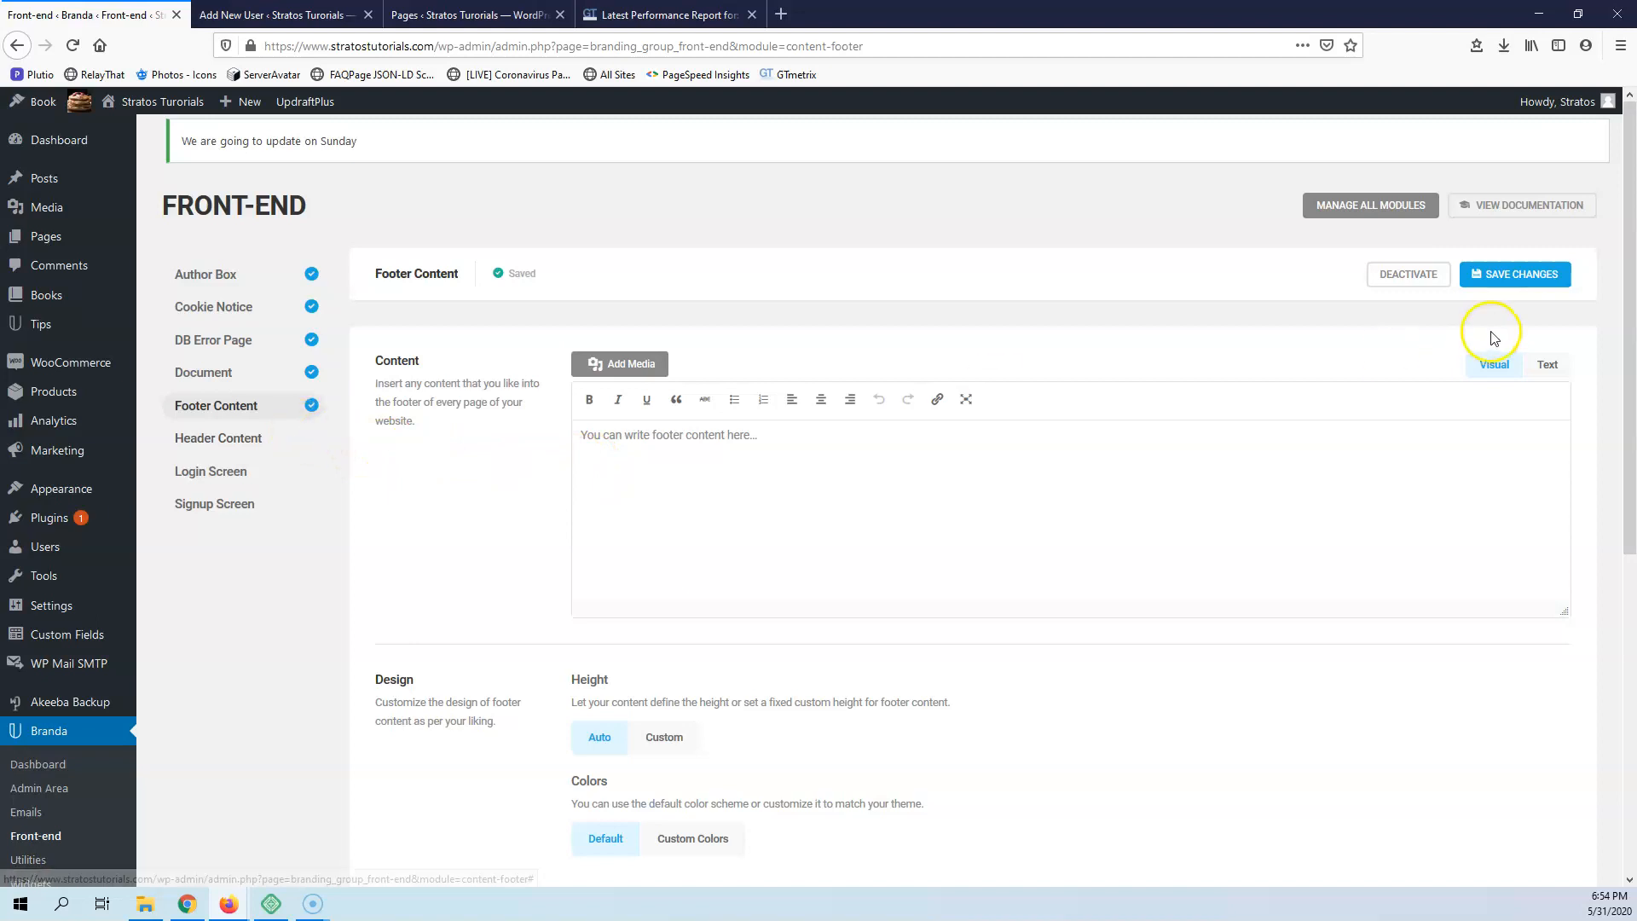
{"action": "left_click", "coordinate": [183, 439]}
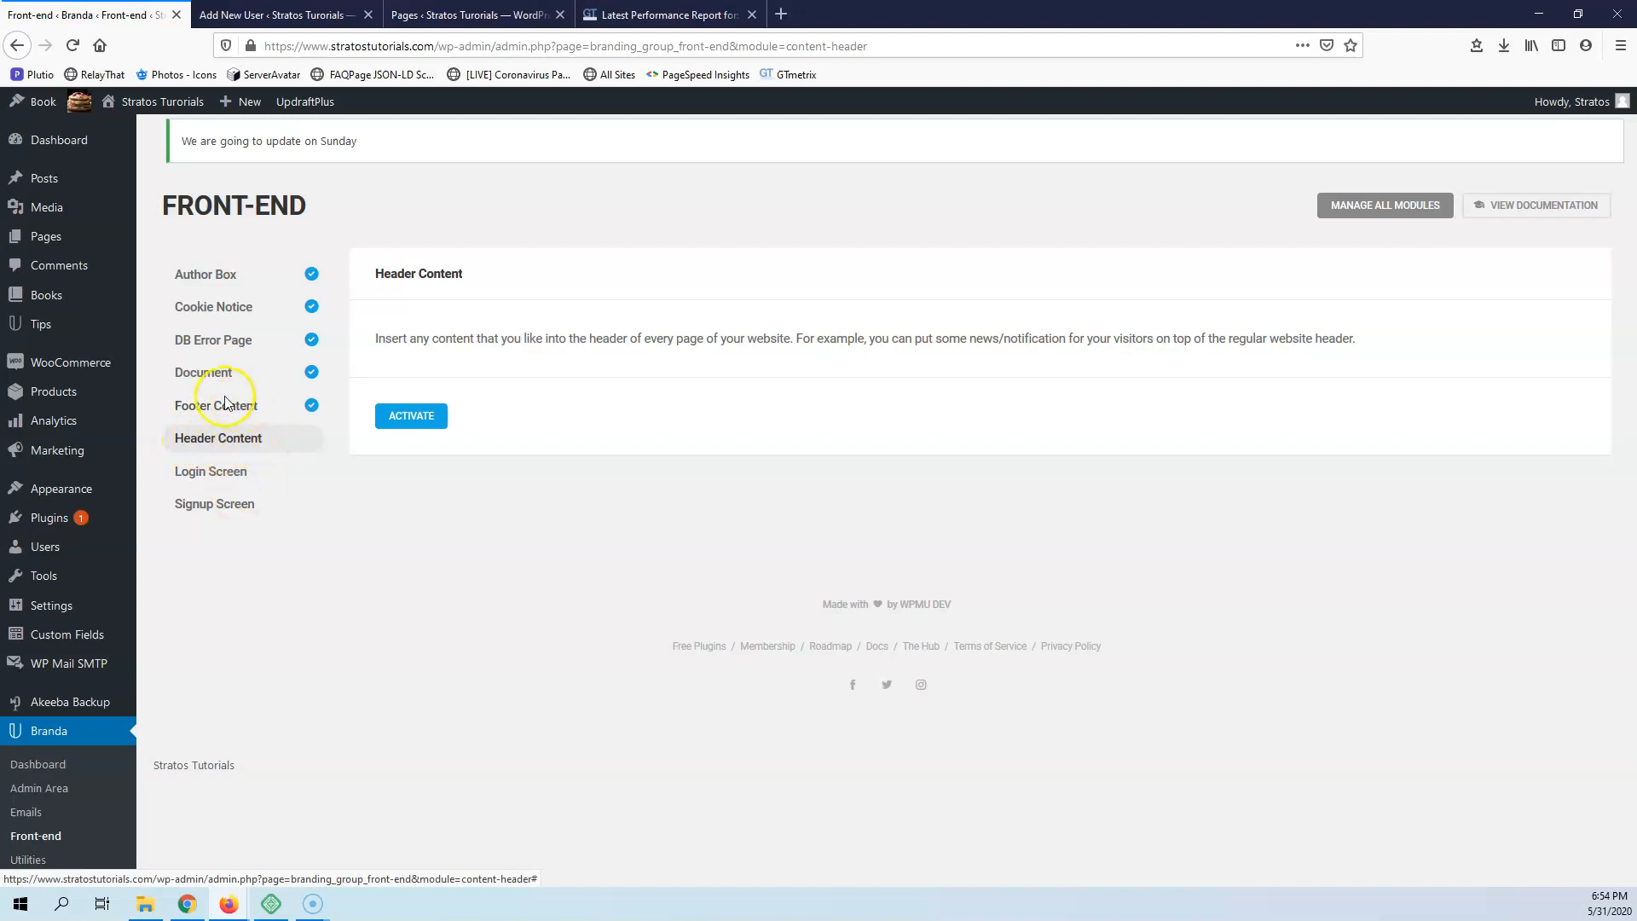
Activate the Login Screen module and load its Blue Tree template
{"action": "left_click", "coordinate": [226, 483]}
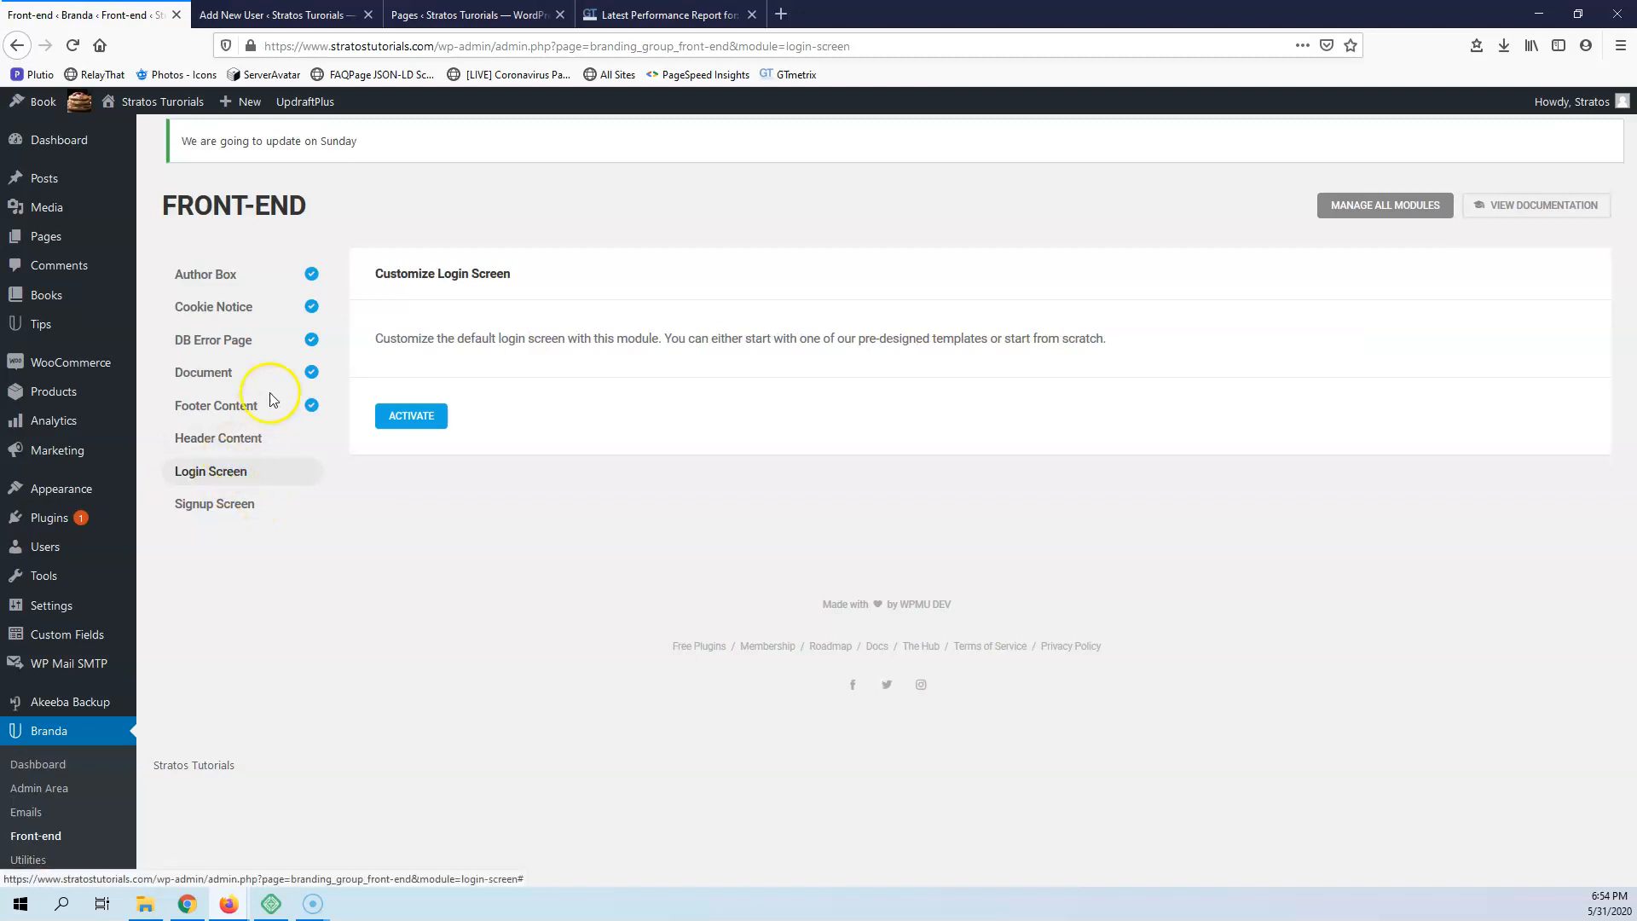
{"action": "left_click", "coordinate": [408, 418]}
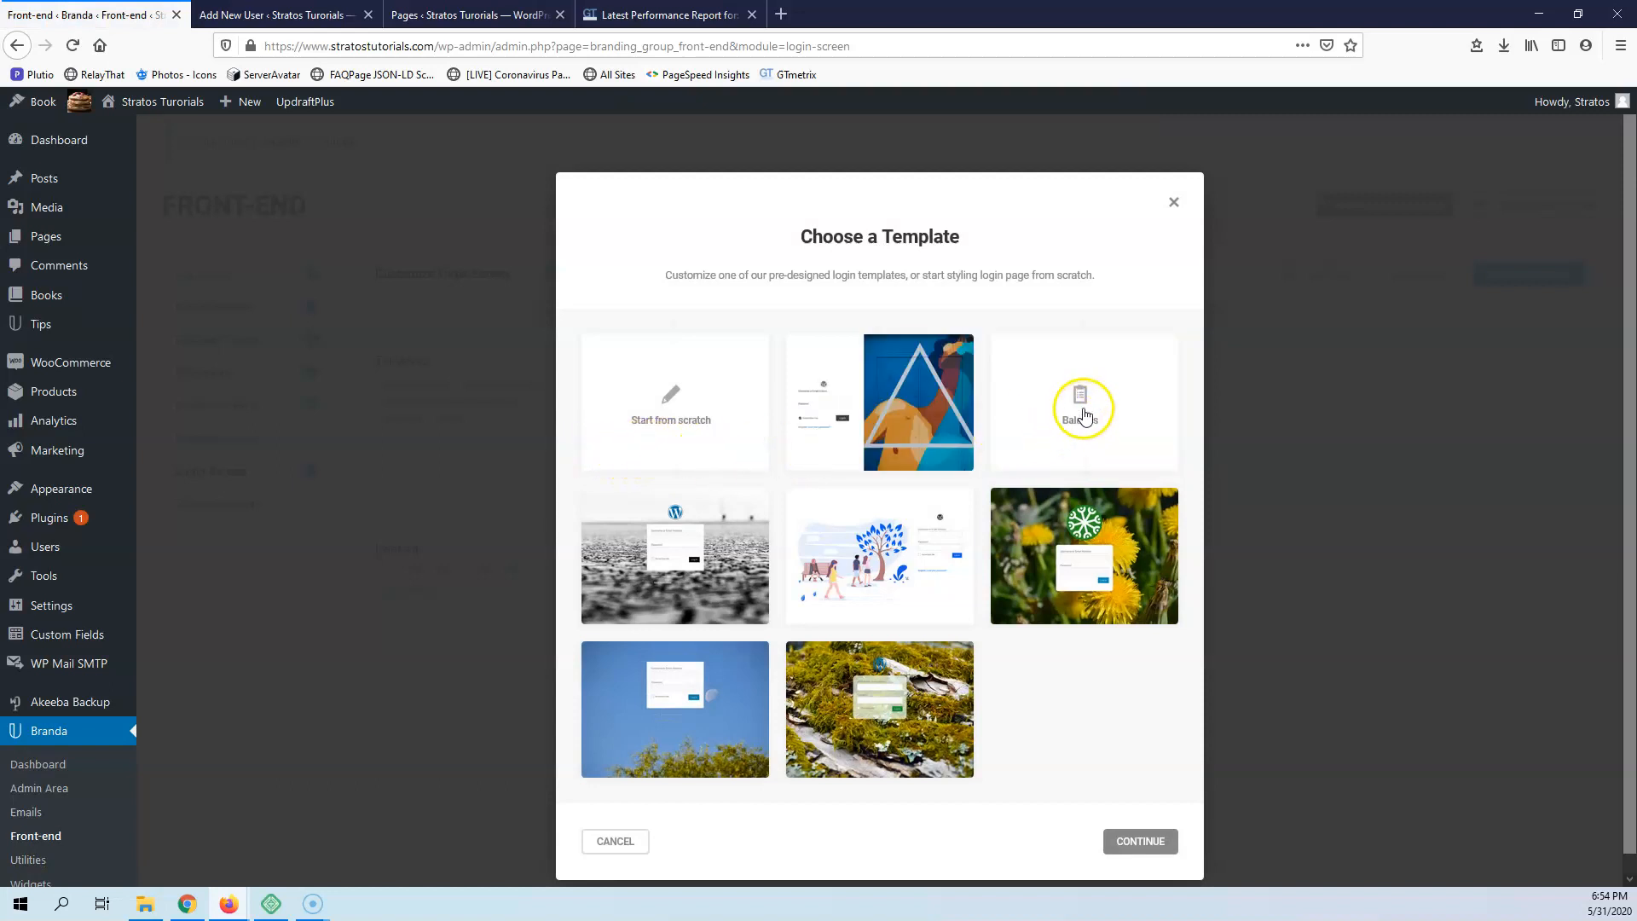
{"action": "left_click", "coordinate": [1089, 417]}
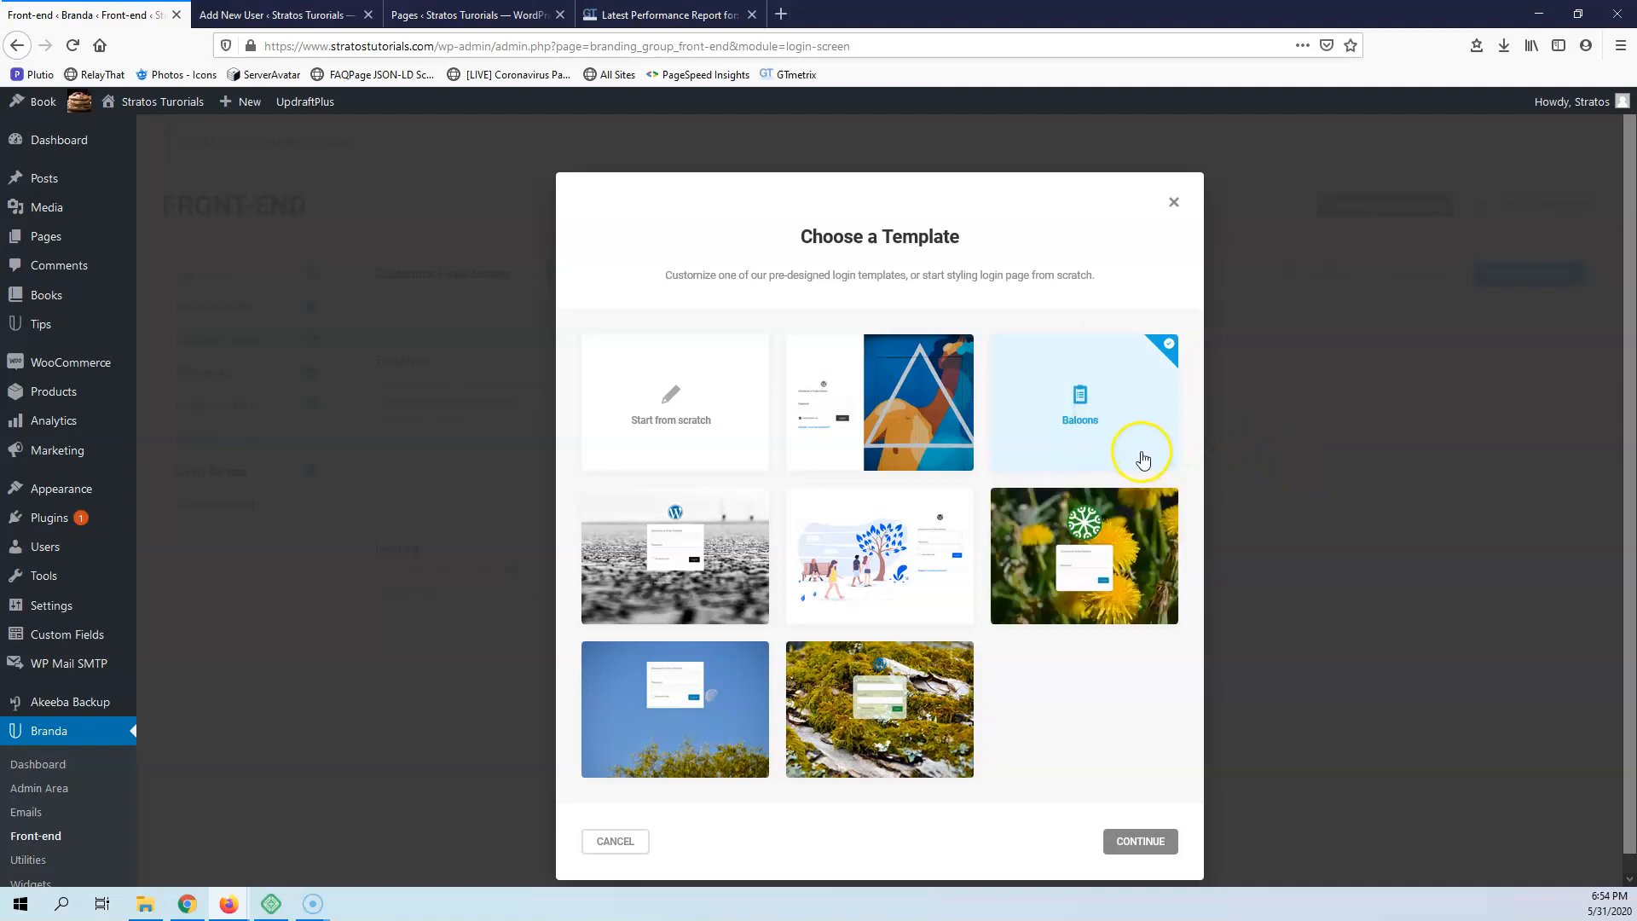
{"action": "left_click", "coordinate": [877, 554]}
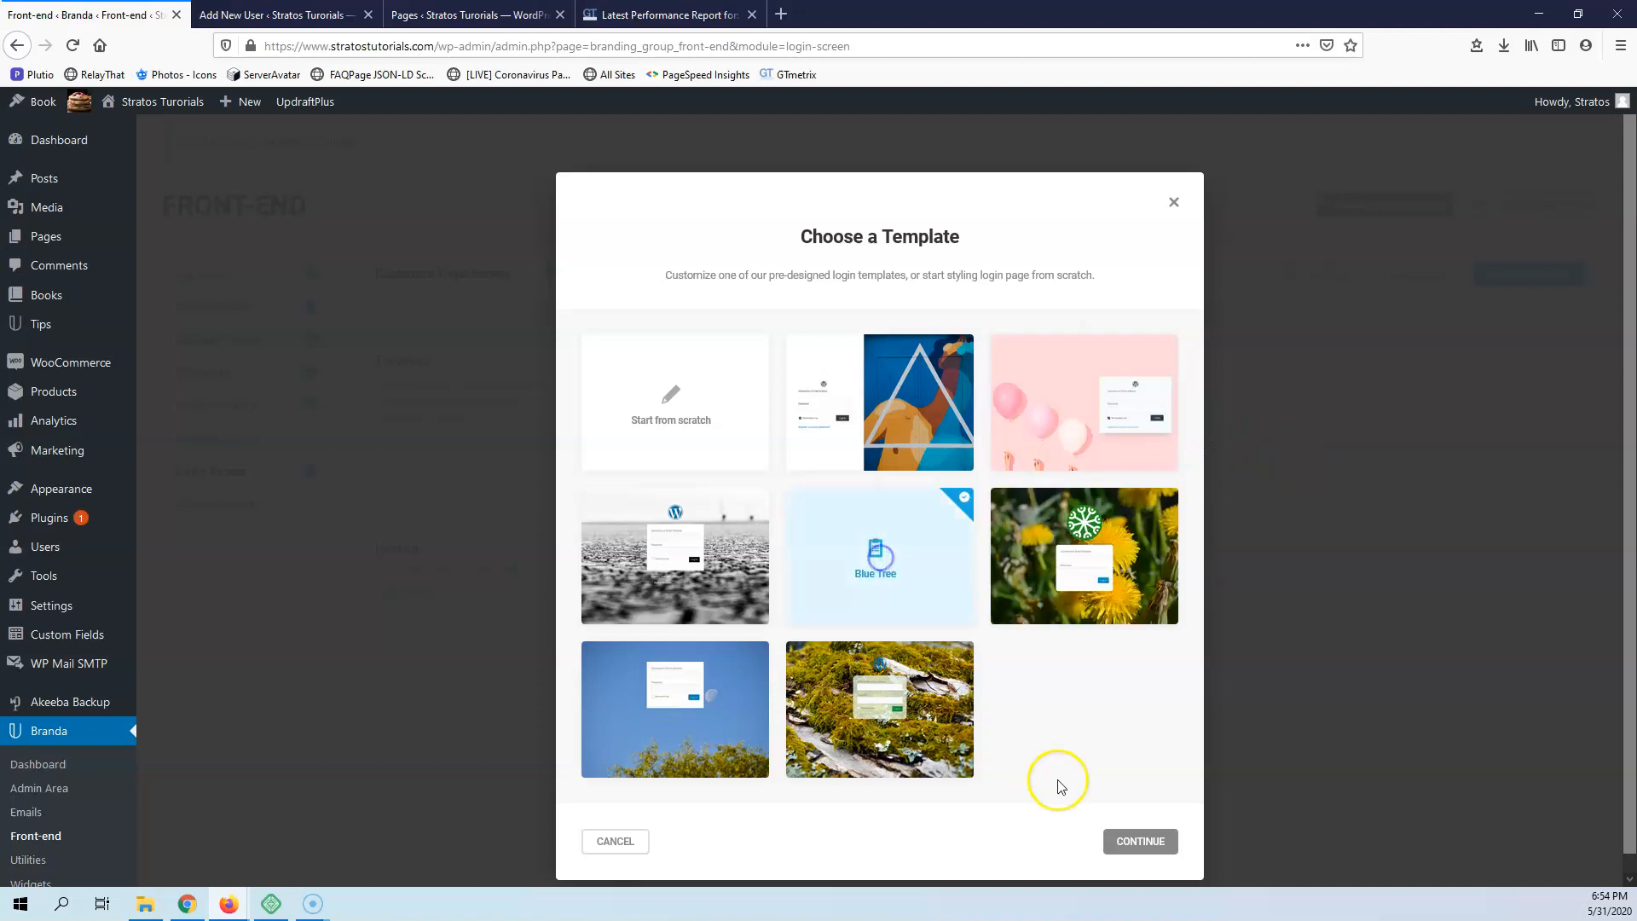
{"action": "left_click", "coordinate": [1115, 840]}
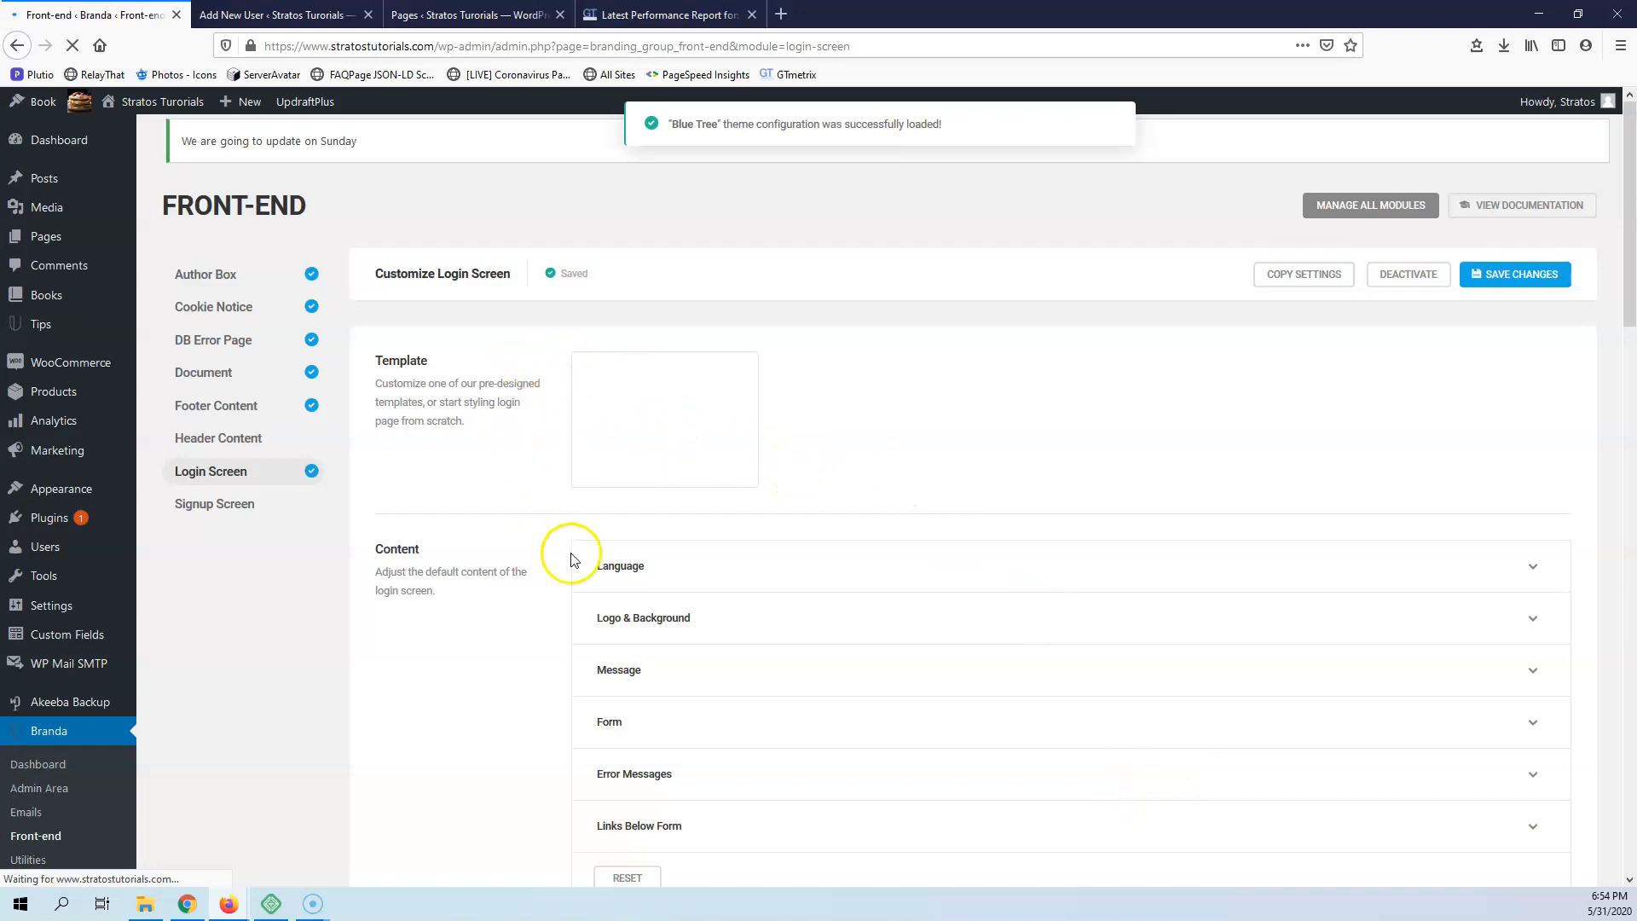
Review the Login Screen module's language, links below form, design, color, redirection and custom CSS settings
{"action": "left_click", "coordinate": [714, 571]}
{"action": "scroll", "coordinate": [737, 613], "scroll_direction": "down", "scroll_amount": 4}
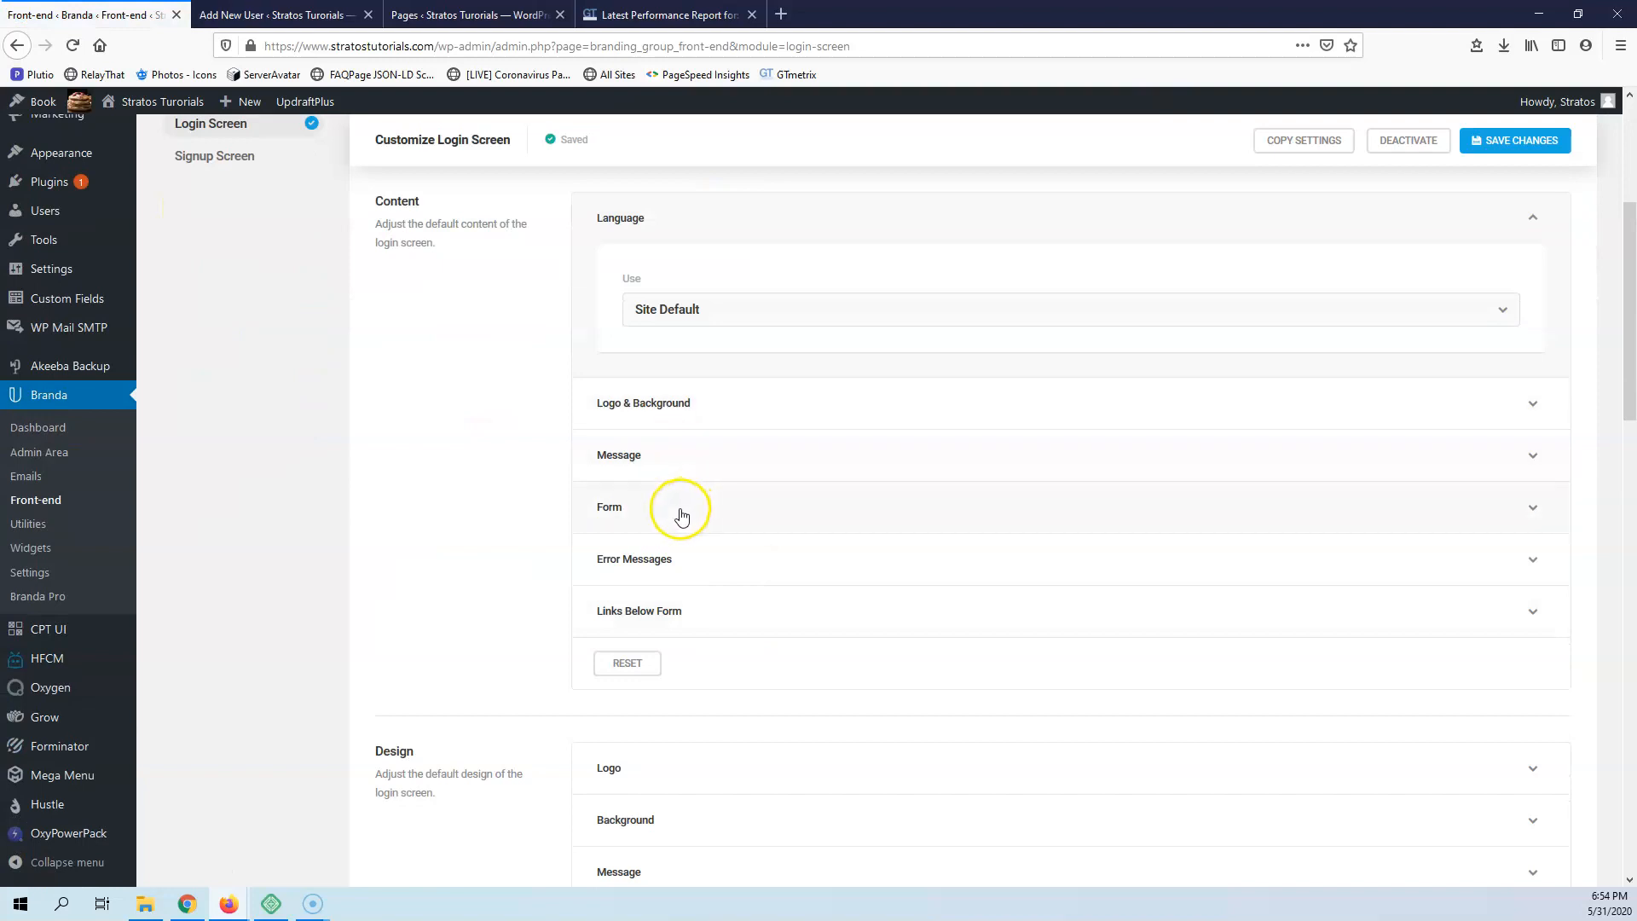
{"action": "left_click", "coordinate": [721, 616]}
{"action": "scroll", "coordinate": [796, 577], "scroll_direction": "down", "scroll_amount": 2}
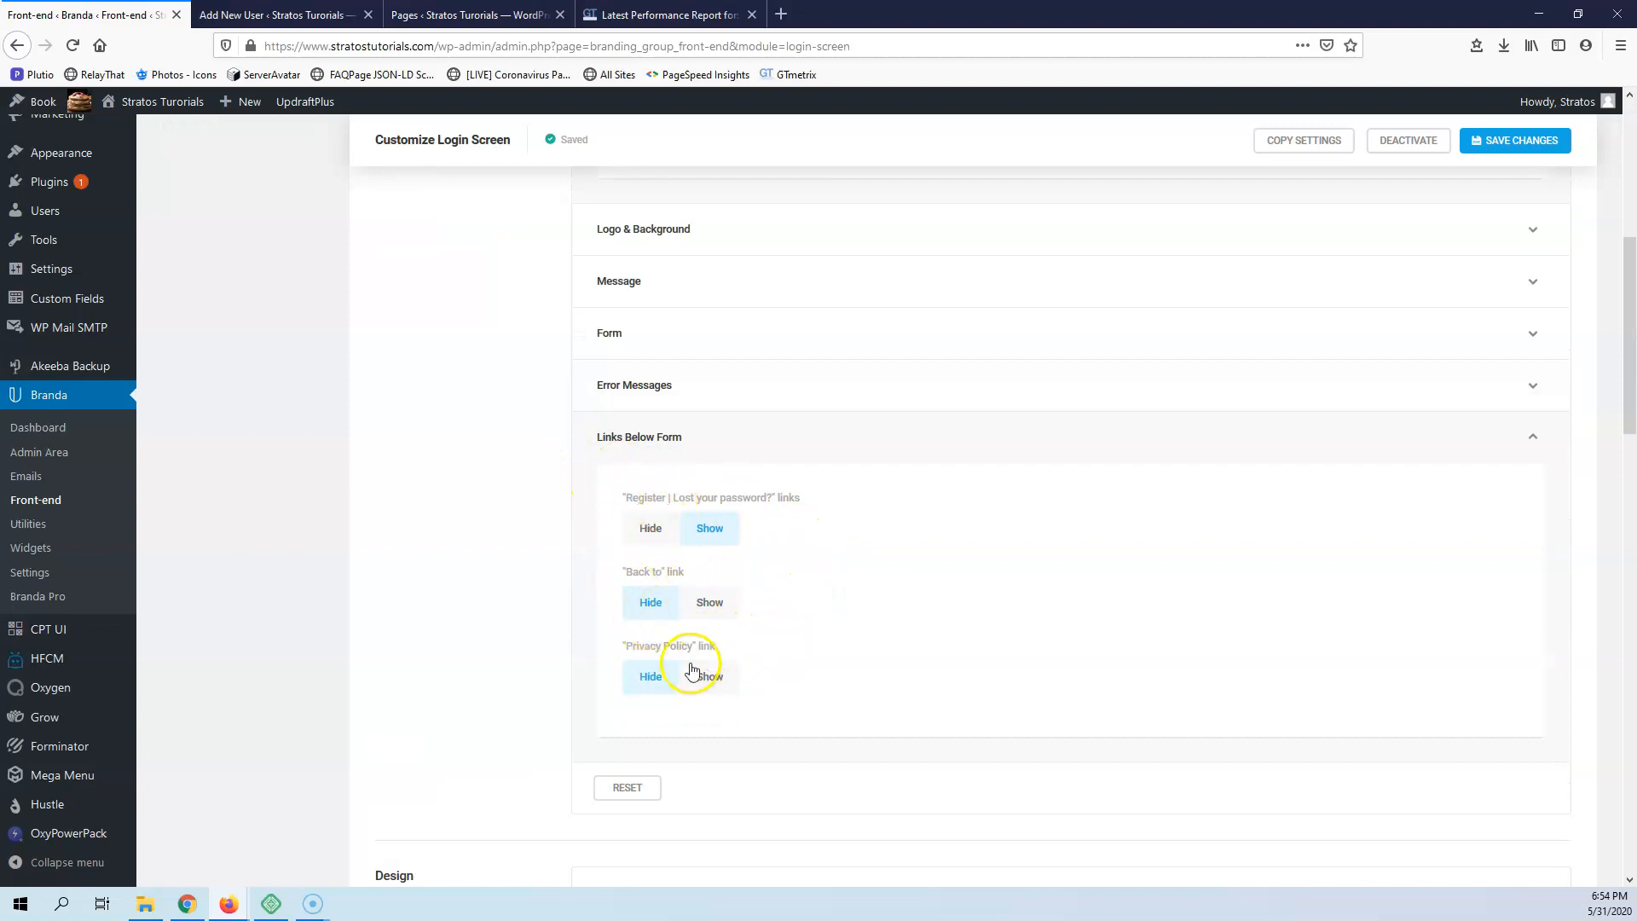
{"action": "scroll", "coordinate": [760, 719], "scroll_direction": "down", "scroll_amount": 7}
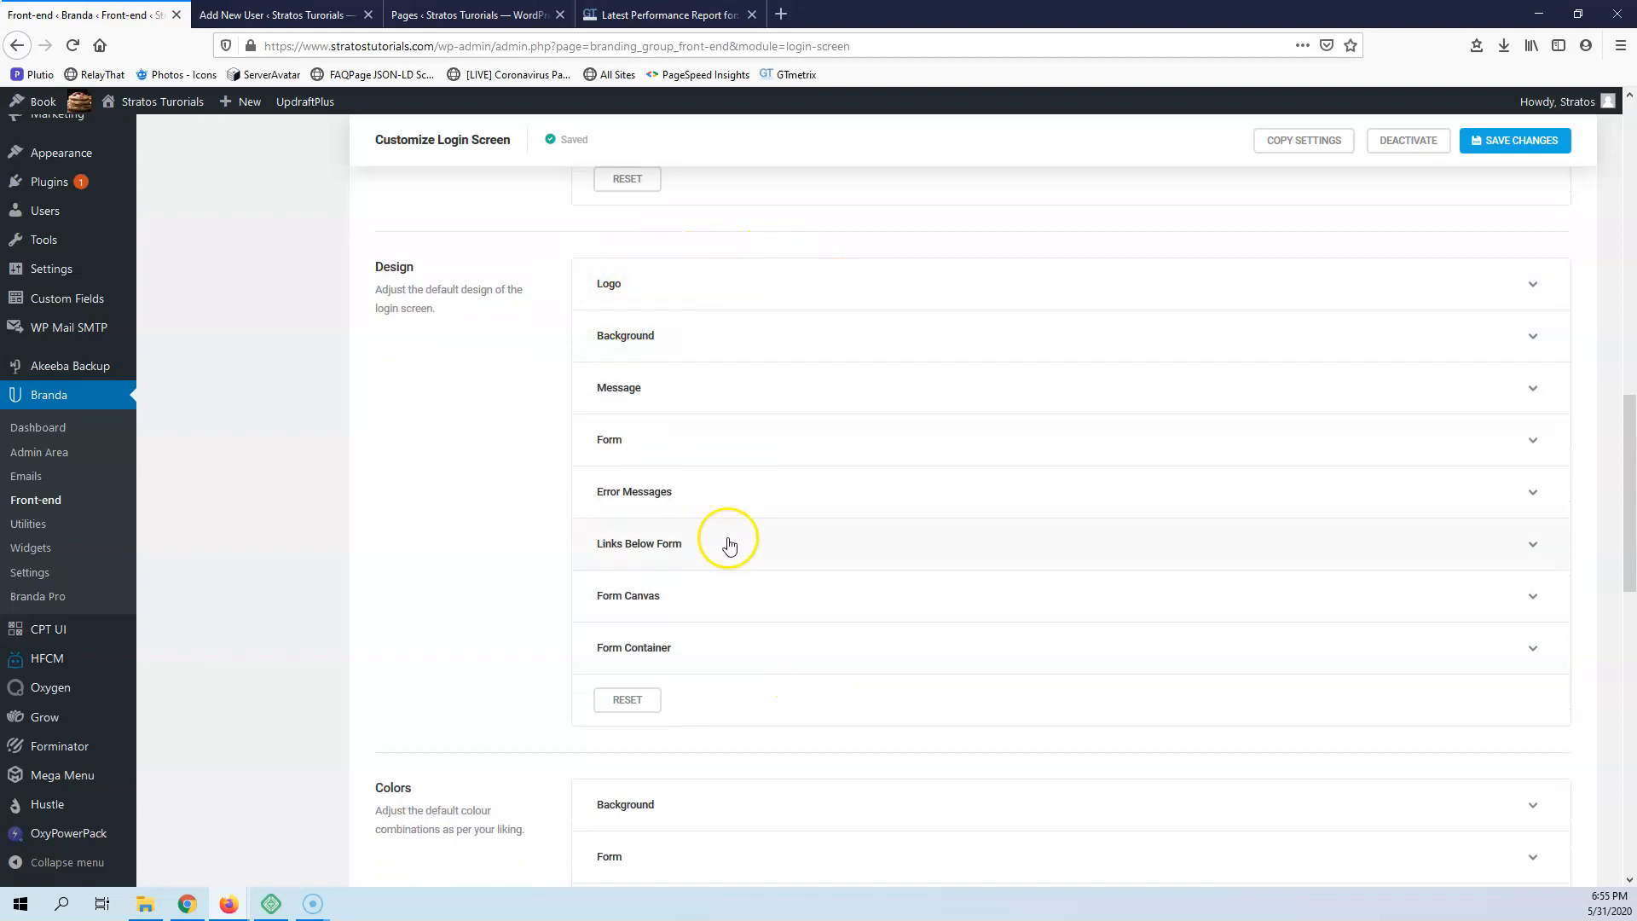
{"action": "scroll", "coordinate": [728, 544], "scroll_direction": "down", "scroll_amount": 7}
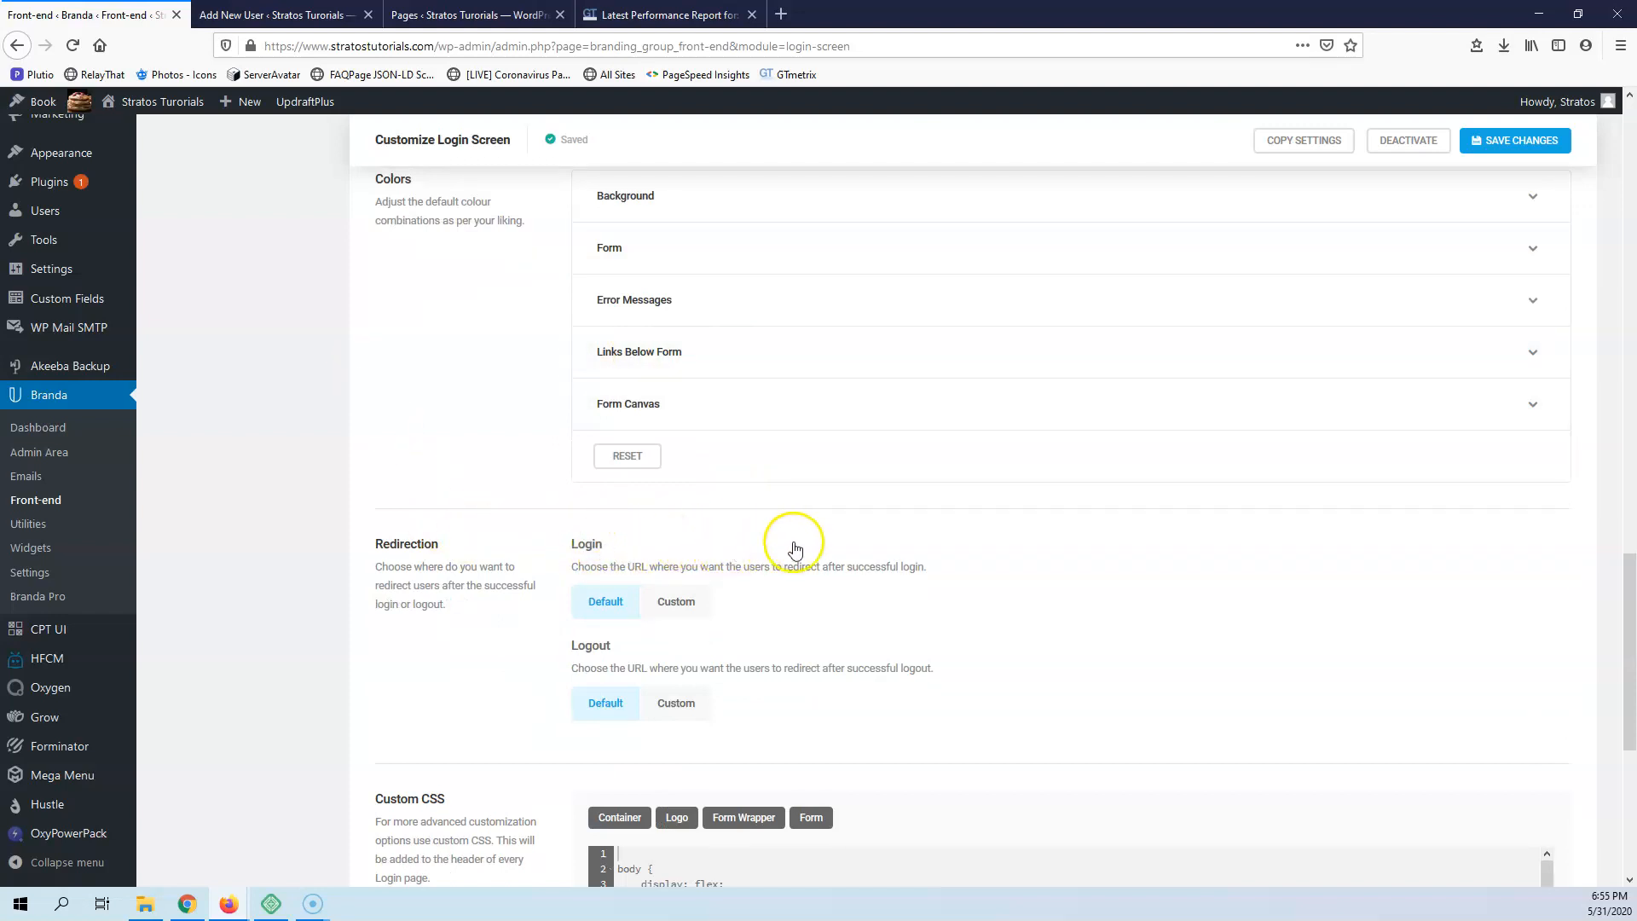
{"action": "scroll", "coordinate": [675, 654], "scroll_direction": "down", "scroll_amount": 1}
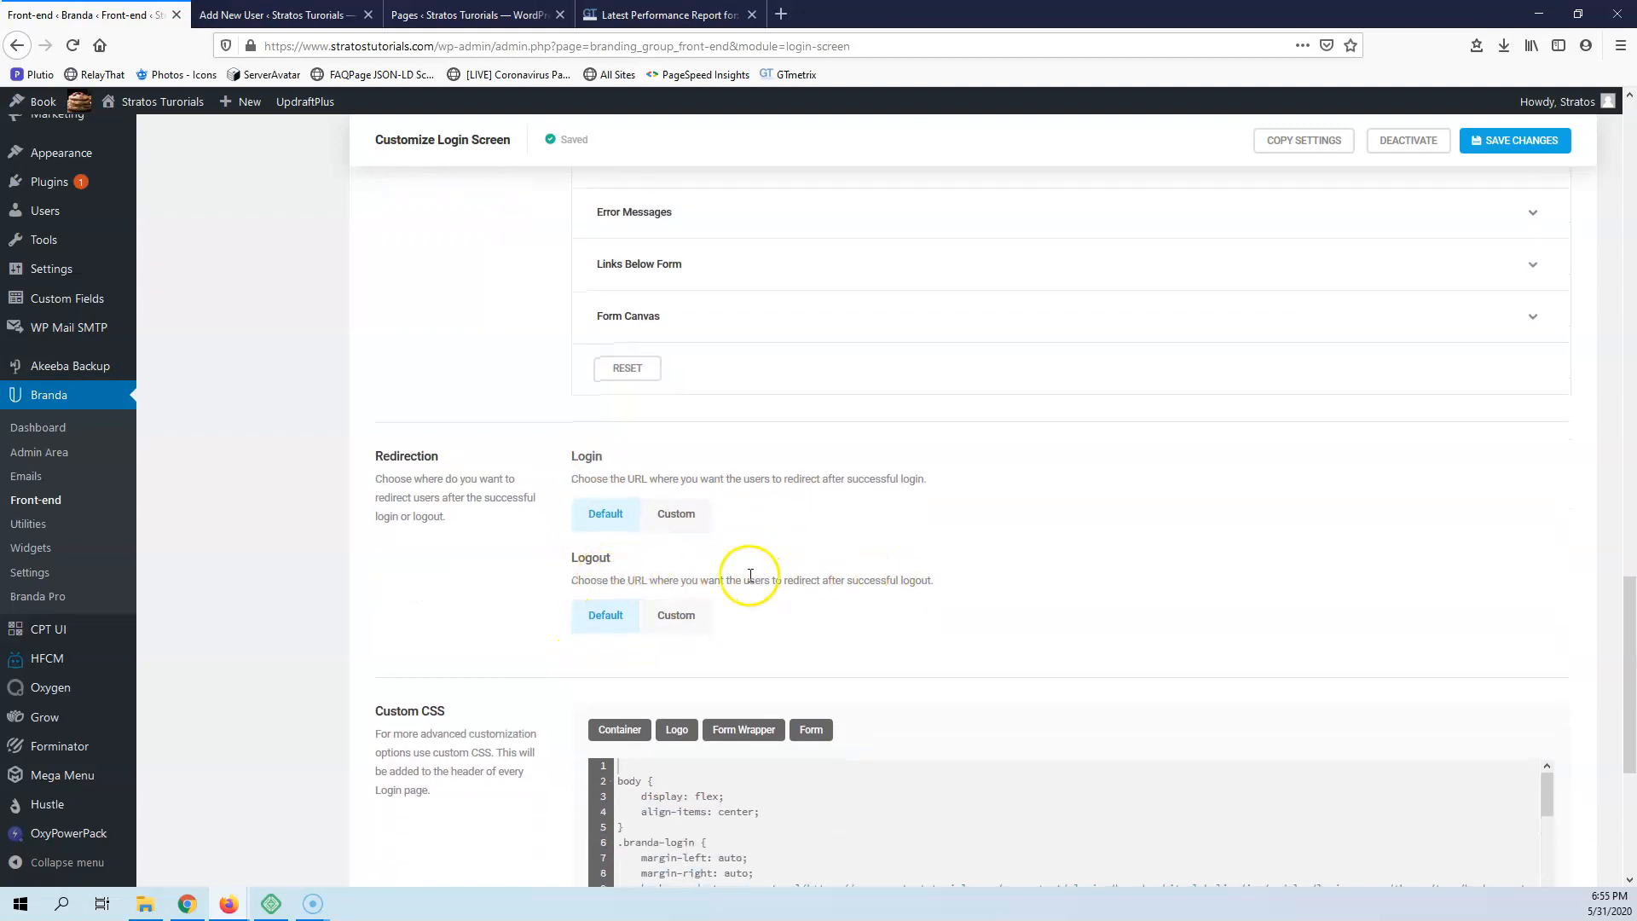
{"action": "scroll", "coordinate": [742, 574], "scroll_direction": "down", "scroll_amount": 4}
{"action": "scroll", "coordinate": [681, 505], "scroll_direction": "up", "scroll_amount": 2}
{"action": "scroll", "coordinate": [677, 508], "scroll_direction": "up", "scroll_amount": 20}
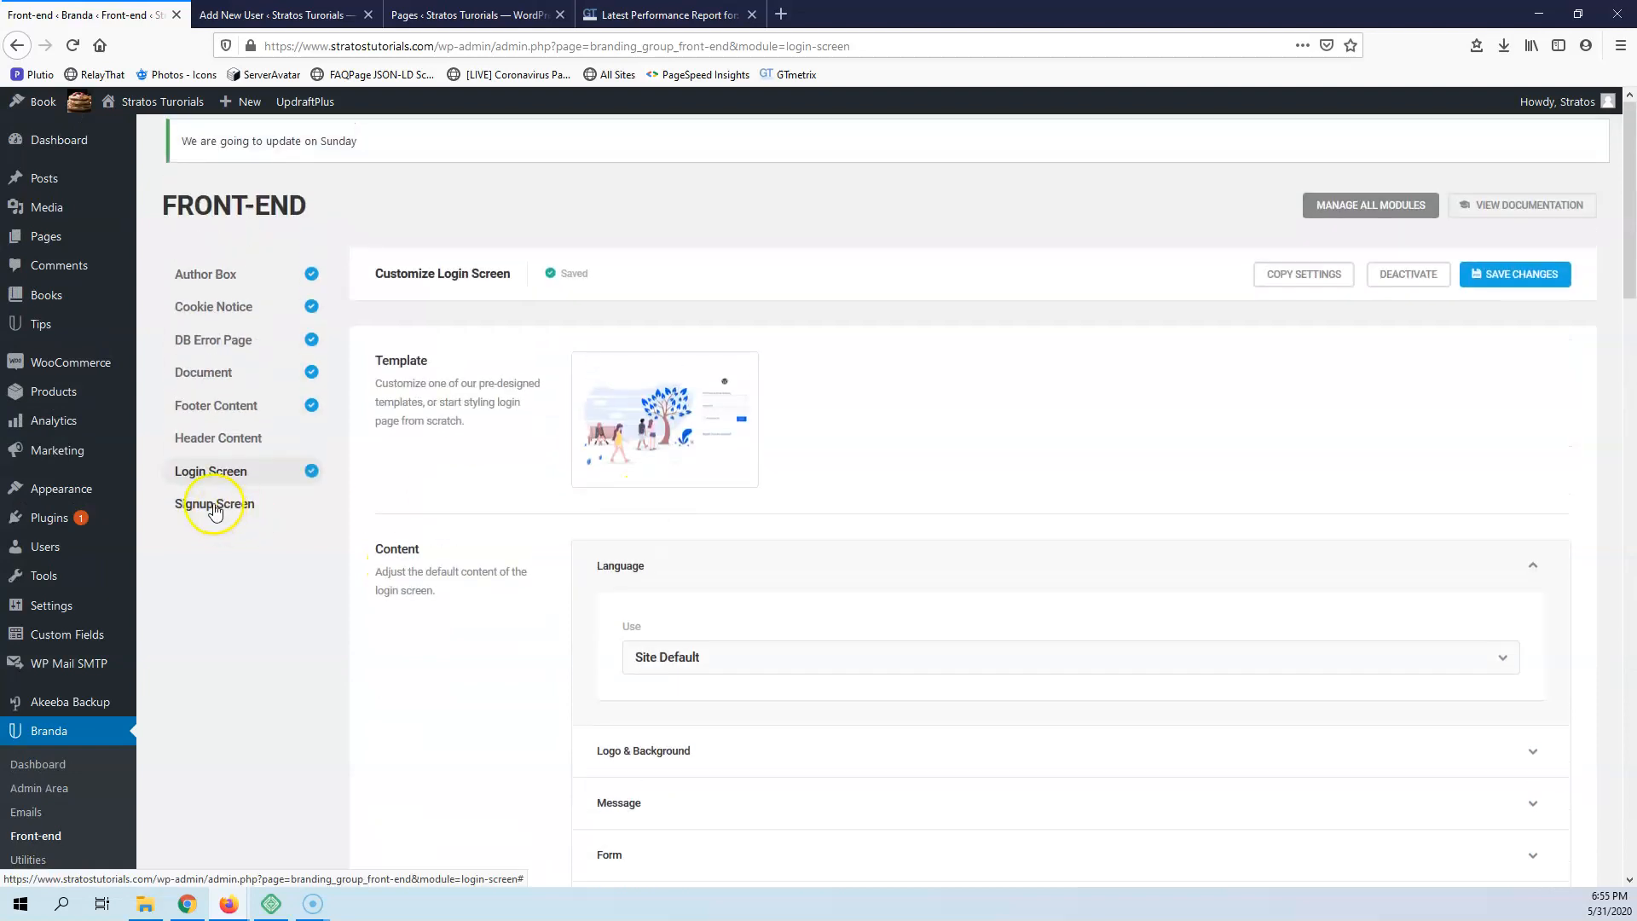
Activate the Signup Screen module in the Front-end group
{"action": "left_click", "coordinate": [215, 508]}
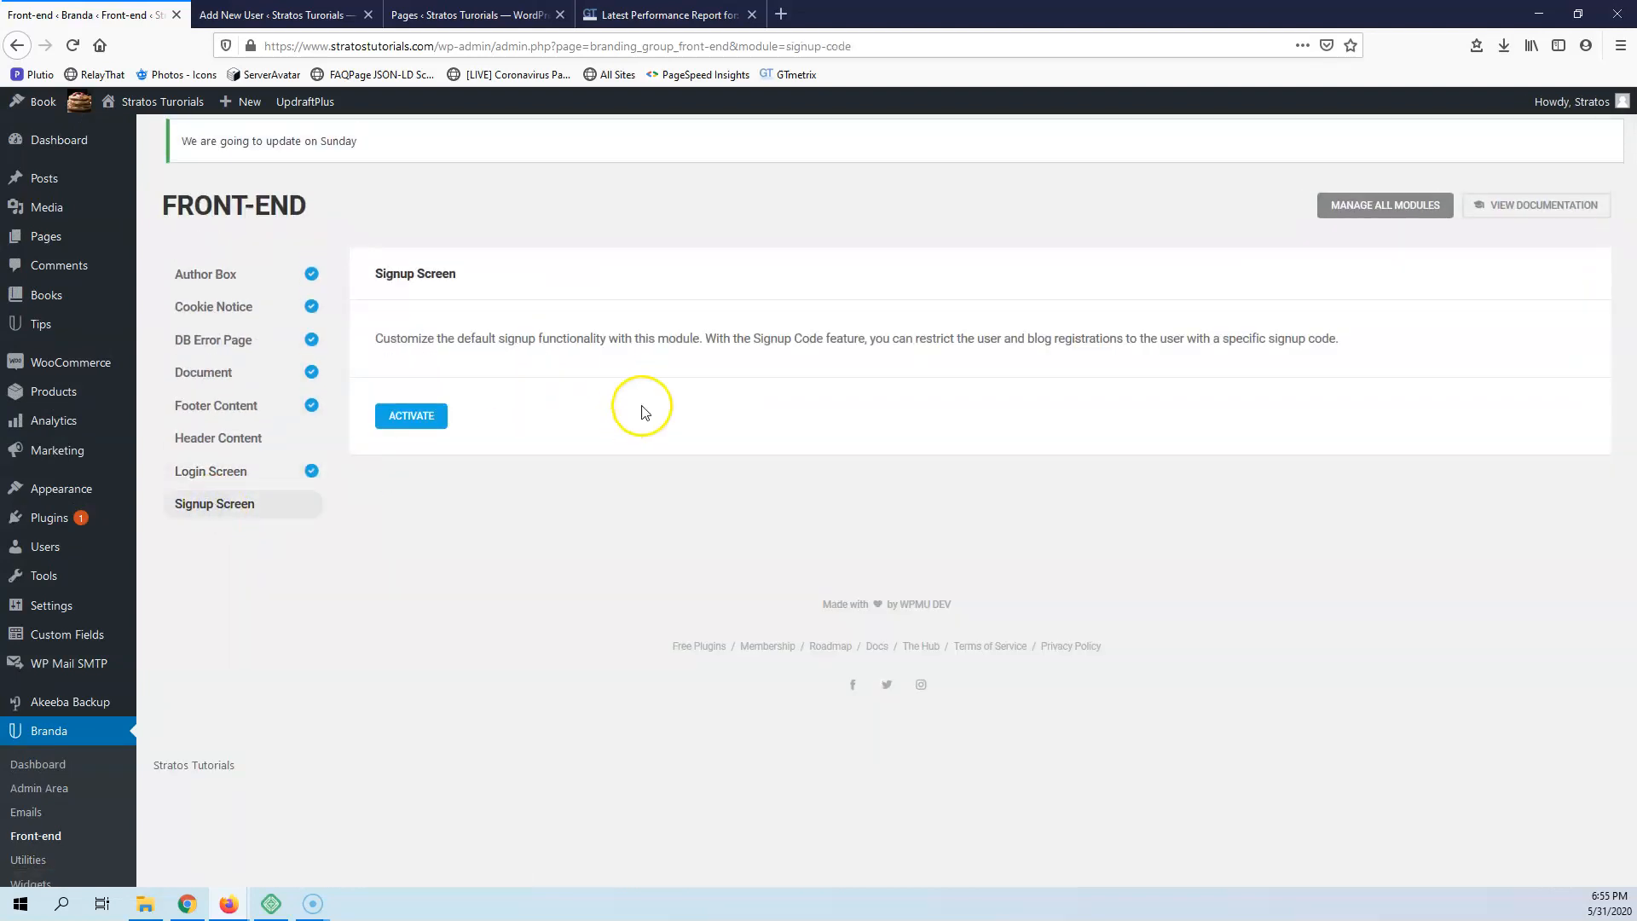
{"action": "left_click", "coordinate": [418, 424]}
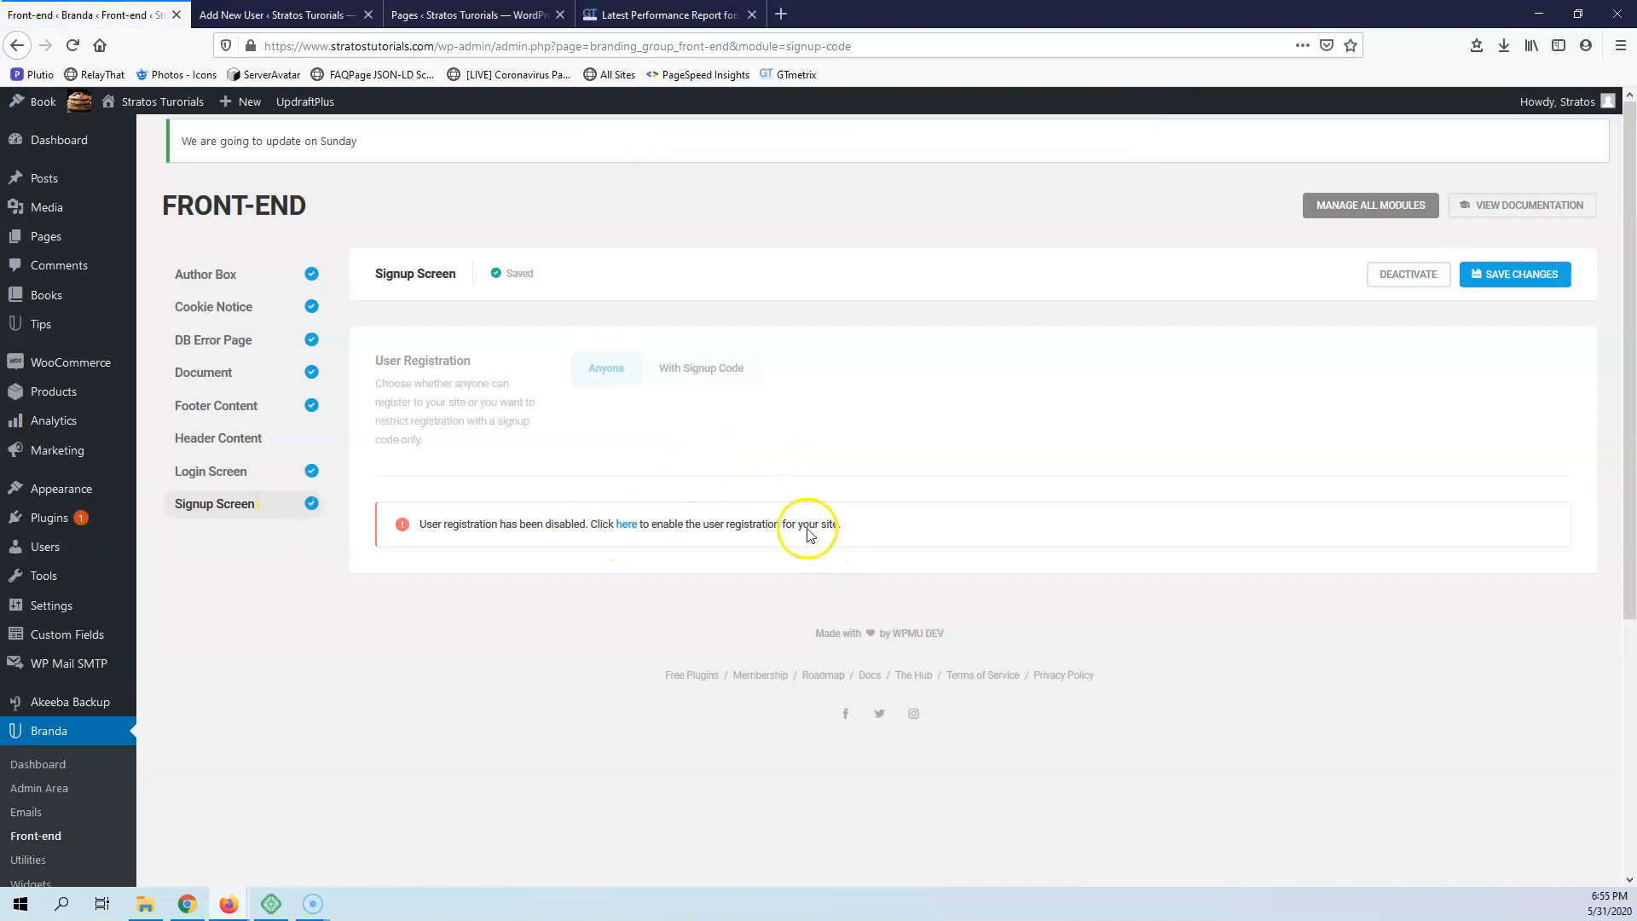
Open General Settings in a separate tab, allow anyone to register, save the change, and reload the Signup Screen module page
{"action": "scroll", "coordinate": [80, 662], "scroll_direction": "down", "scroll_amount": 4}
{"action": "mouse_move", "coordinate": [64, 741]}
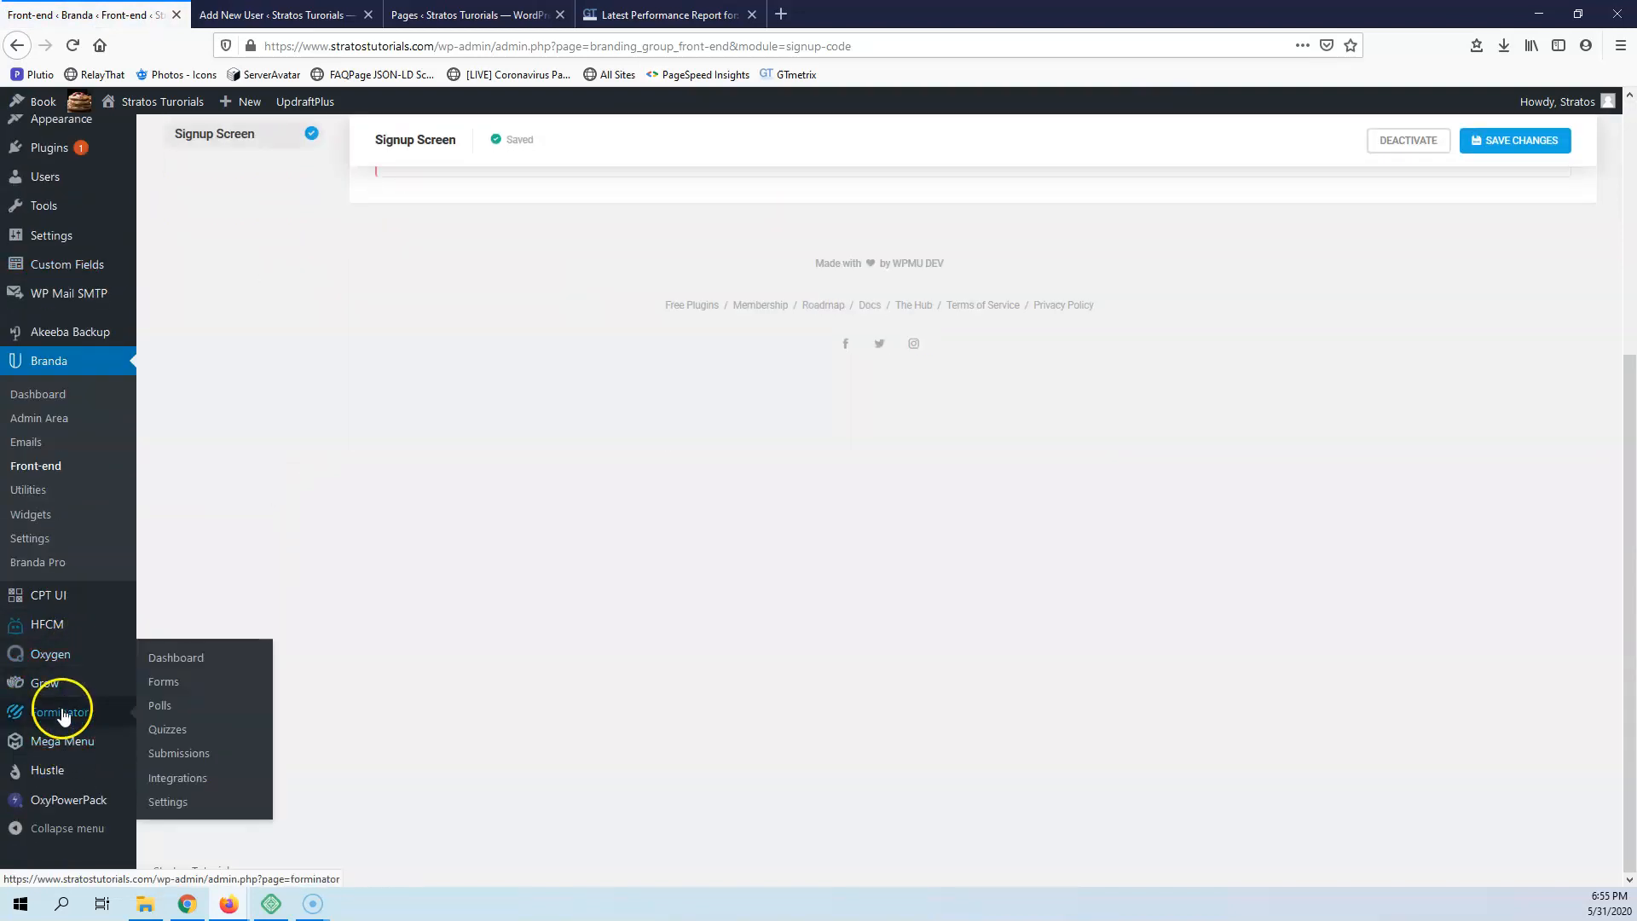
{"action": "scroll", "coordinate": [53, 605], "scroll_direction": "up", "scroll_amount": 2}
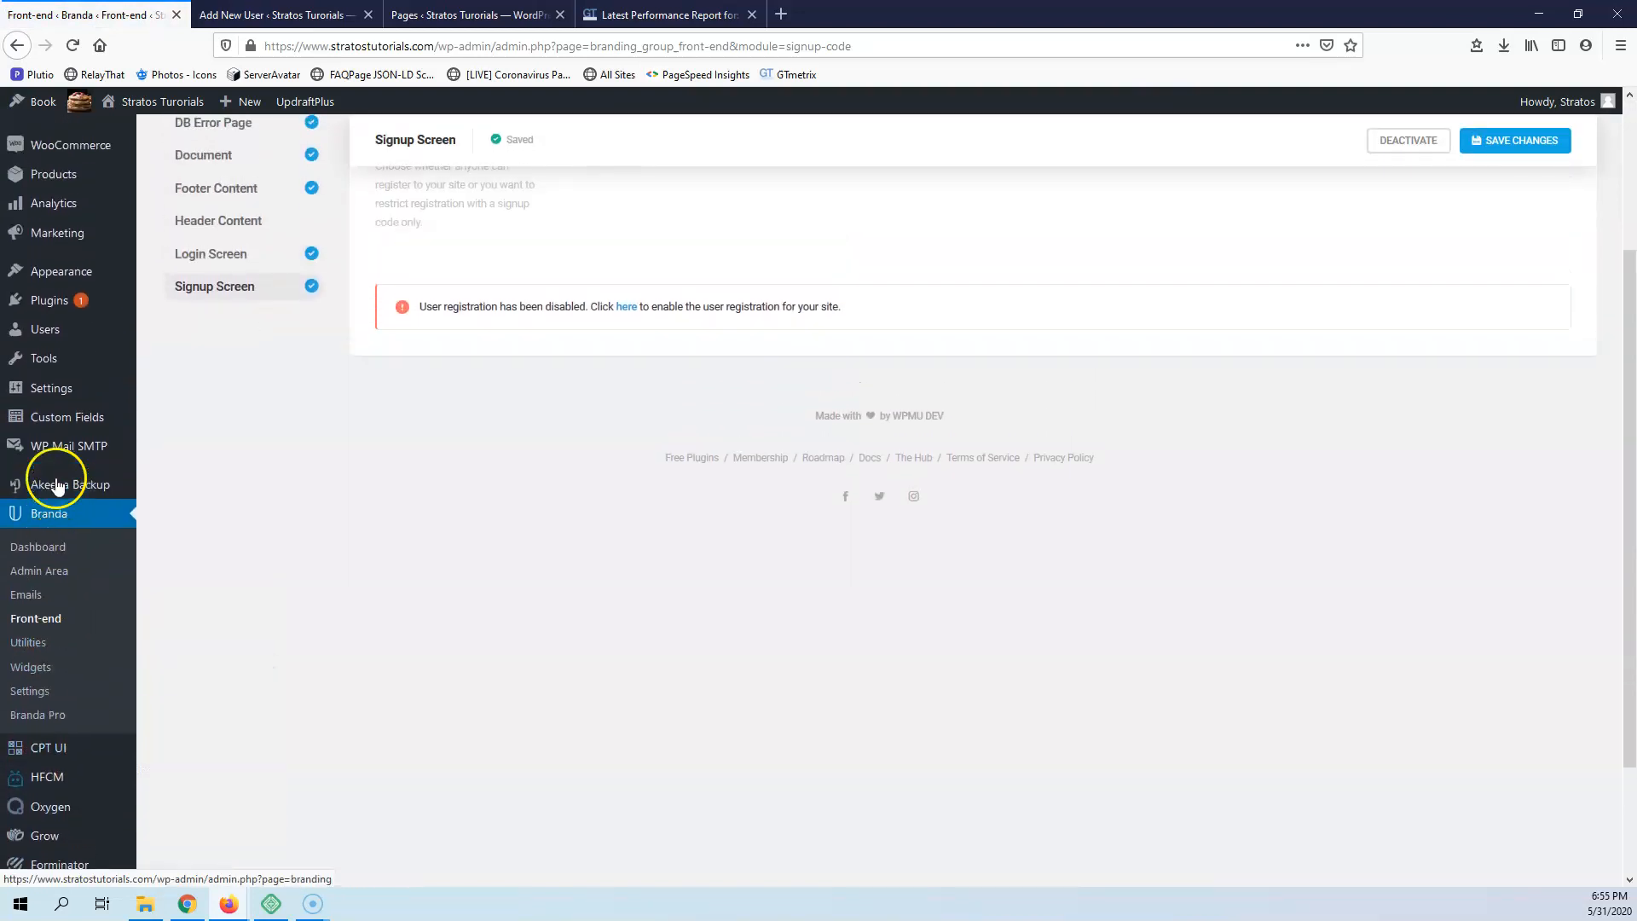
{"action": "mouse_move", "coordinate": [56, 423]}
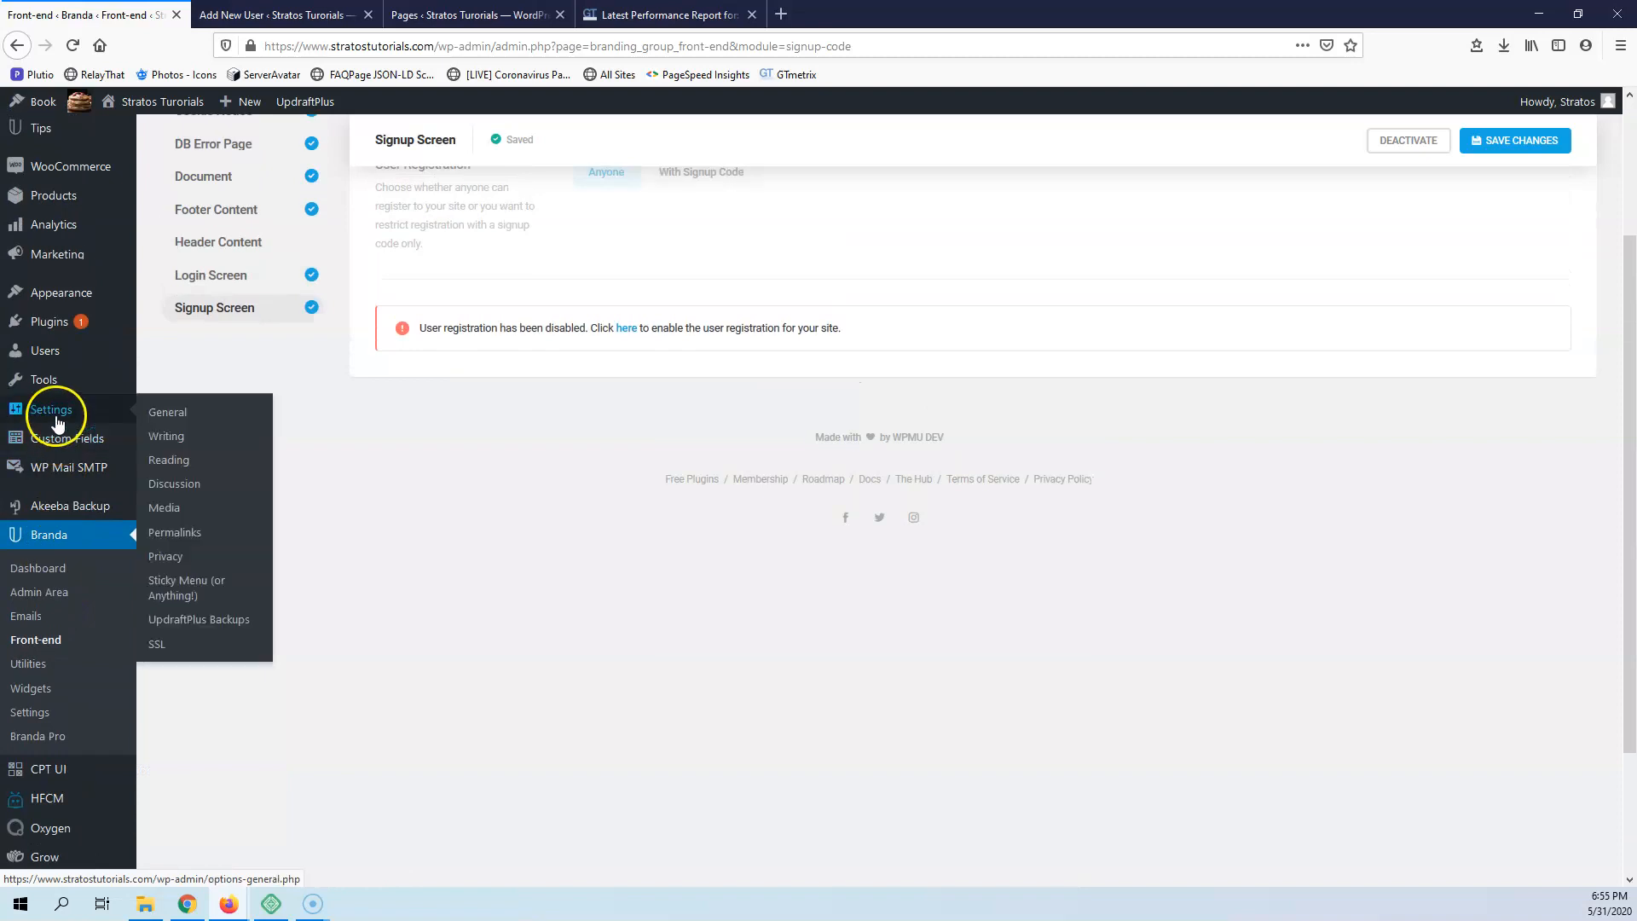
{"action": "right_click", "coordinate": [178, 413]}
{"action": "left_click", "coordinate": [196, 421]}
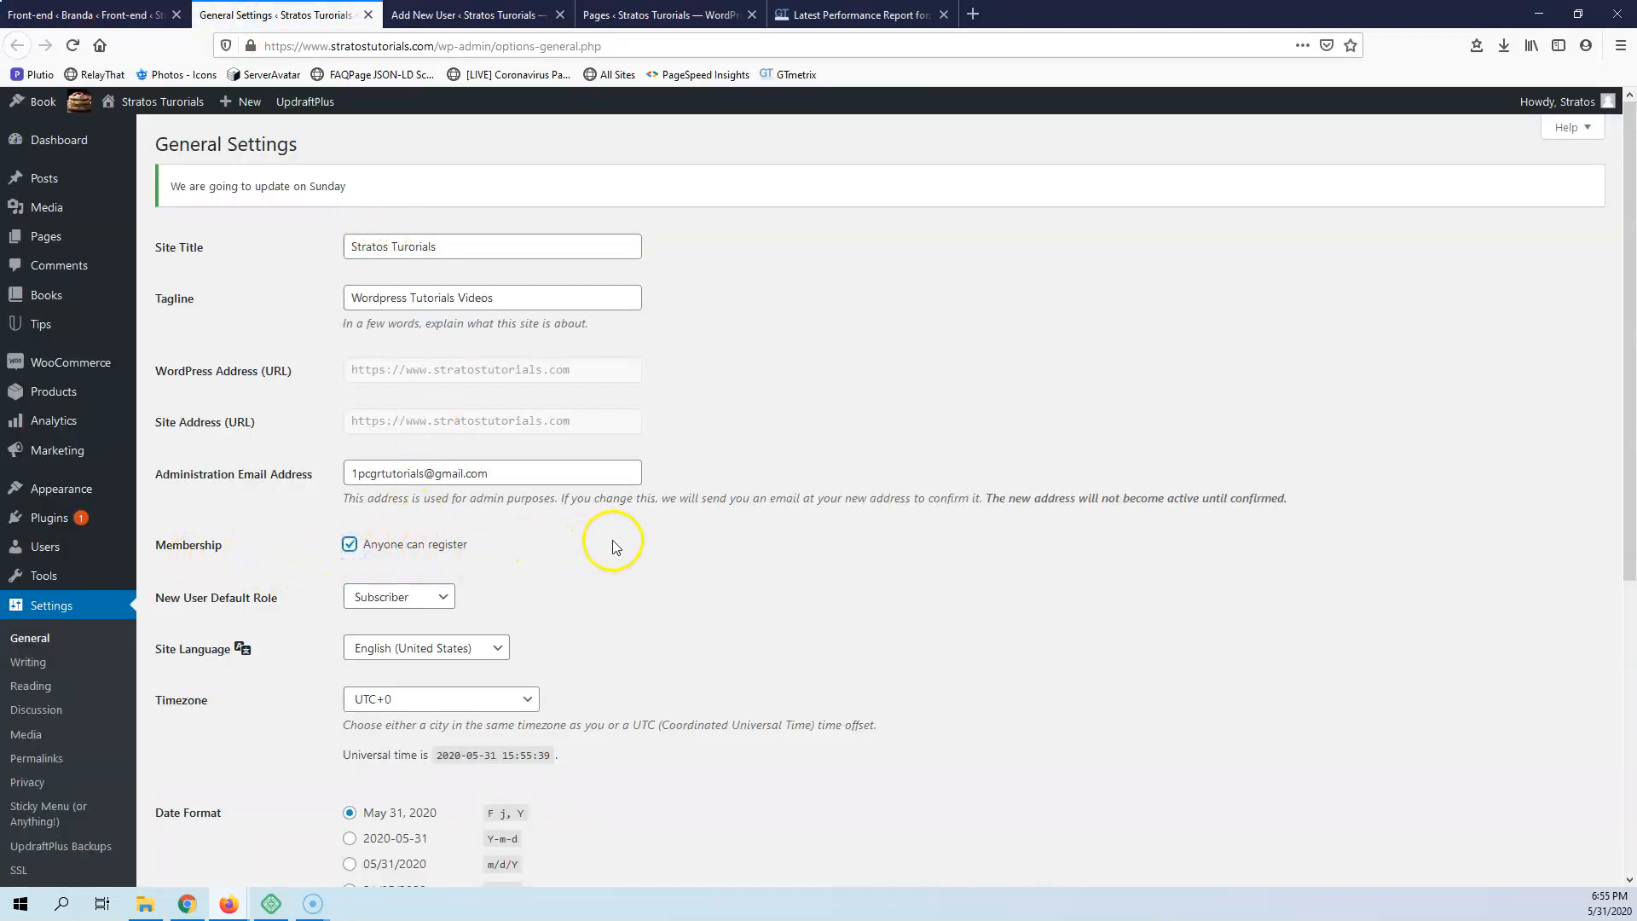
{"action": "scroll", "coordinate": [614, 540], "scroll_direction": "down", "scroll_amount": 5}
{"action": "left_click", "coordinate": [181, 759]}
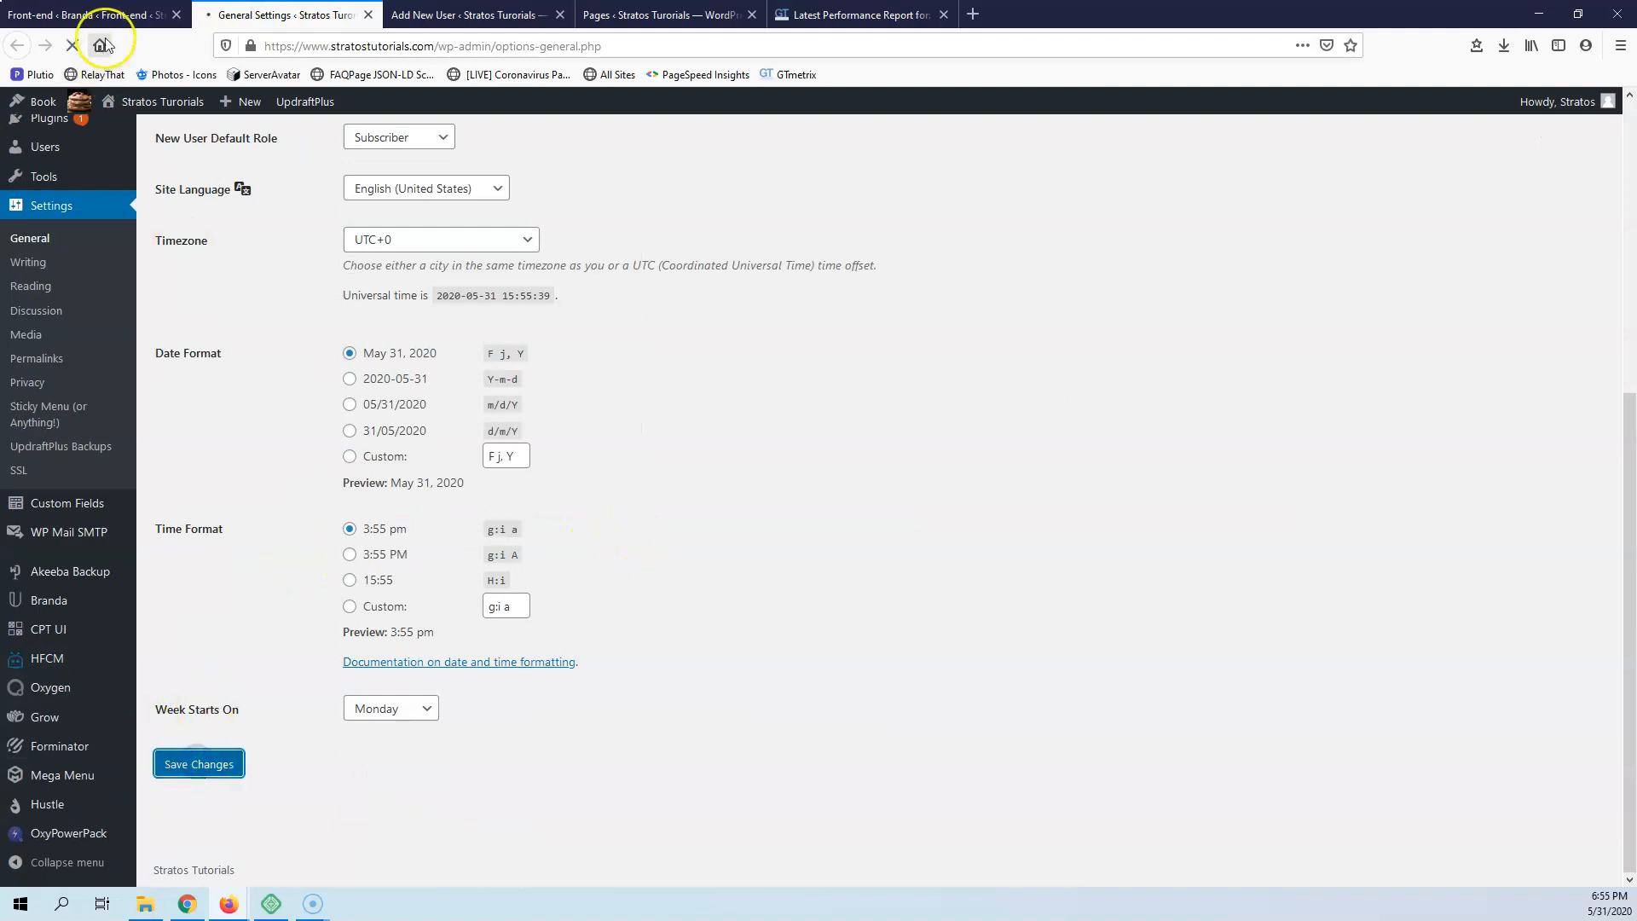
{"action": "left_click", "coordinate": [85, 15]}
{"action": "left_click", "coordinate": [73, 45]}
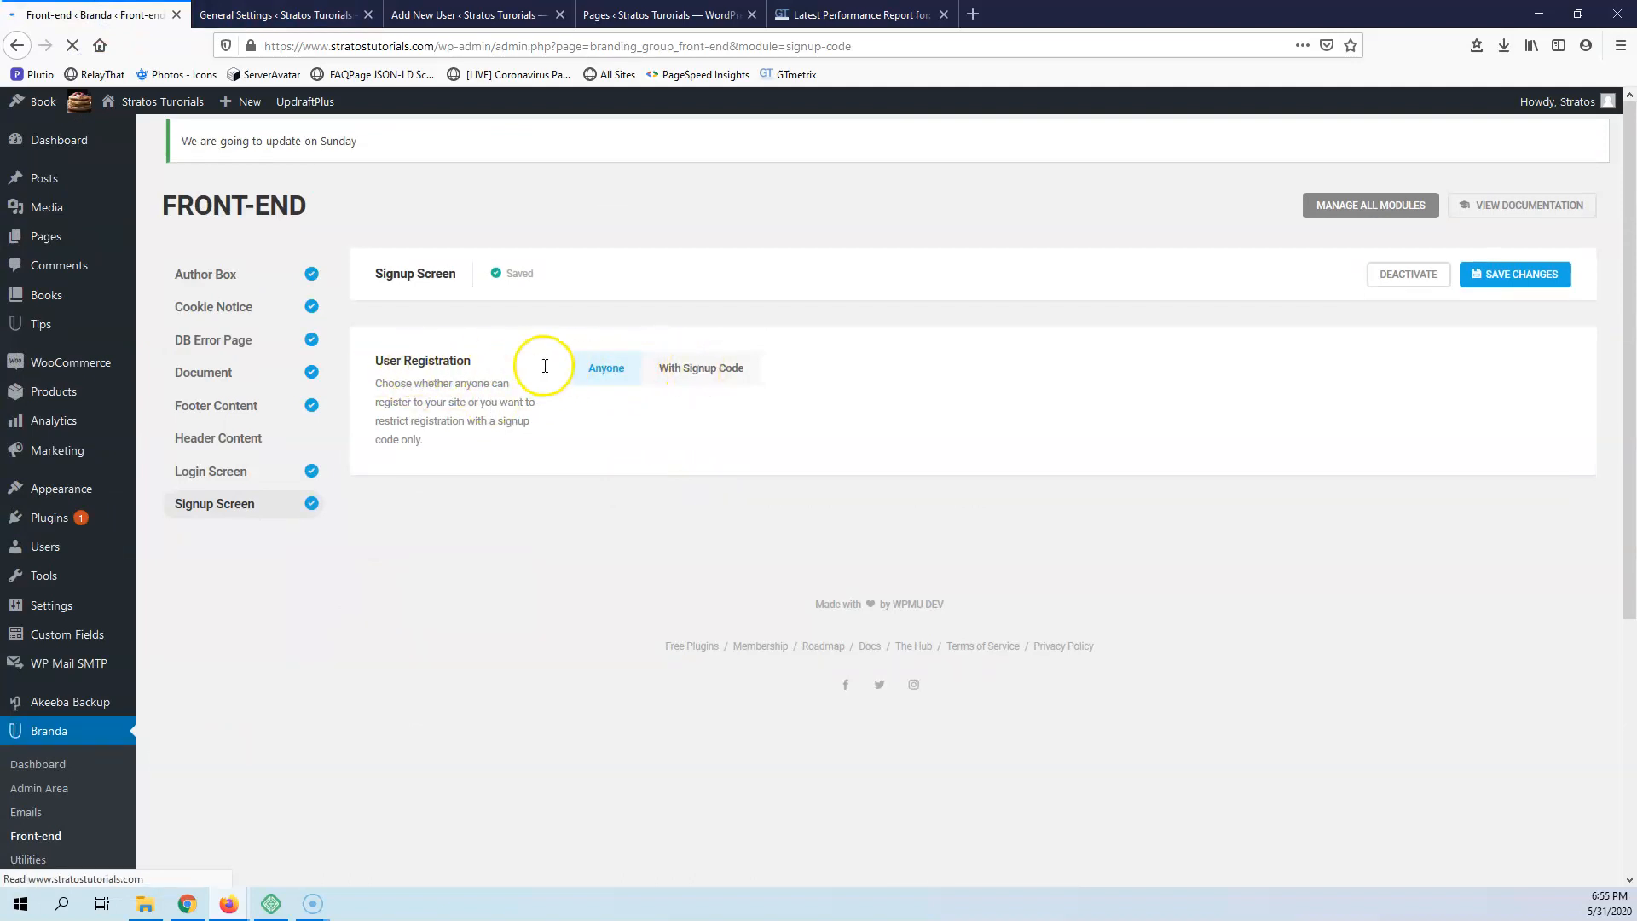
Switch user registration to With Signup Code and review the code, user role, field description and error message options
{"action": "left_click", "coordinate": [700, 375]}
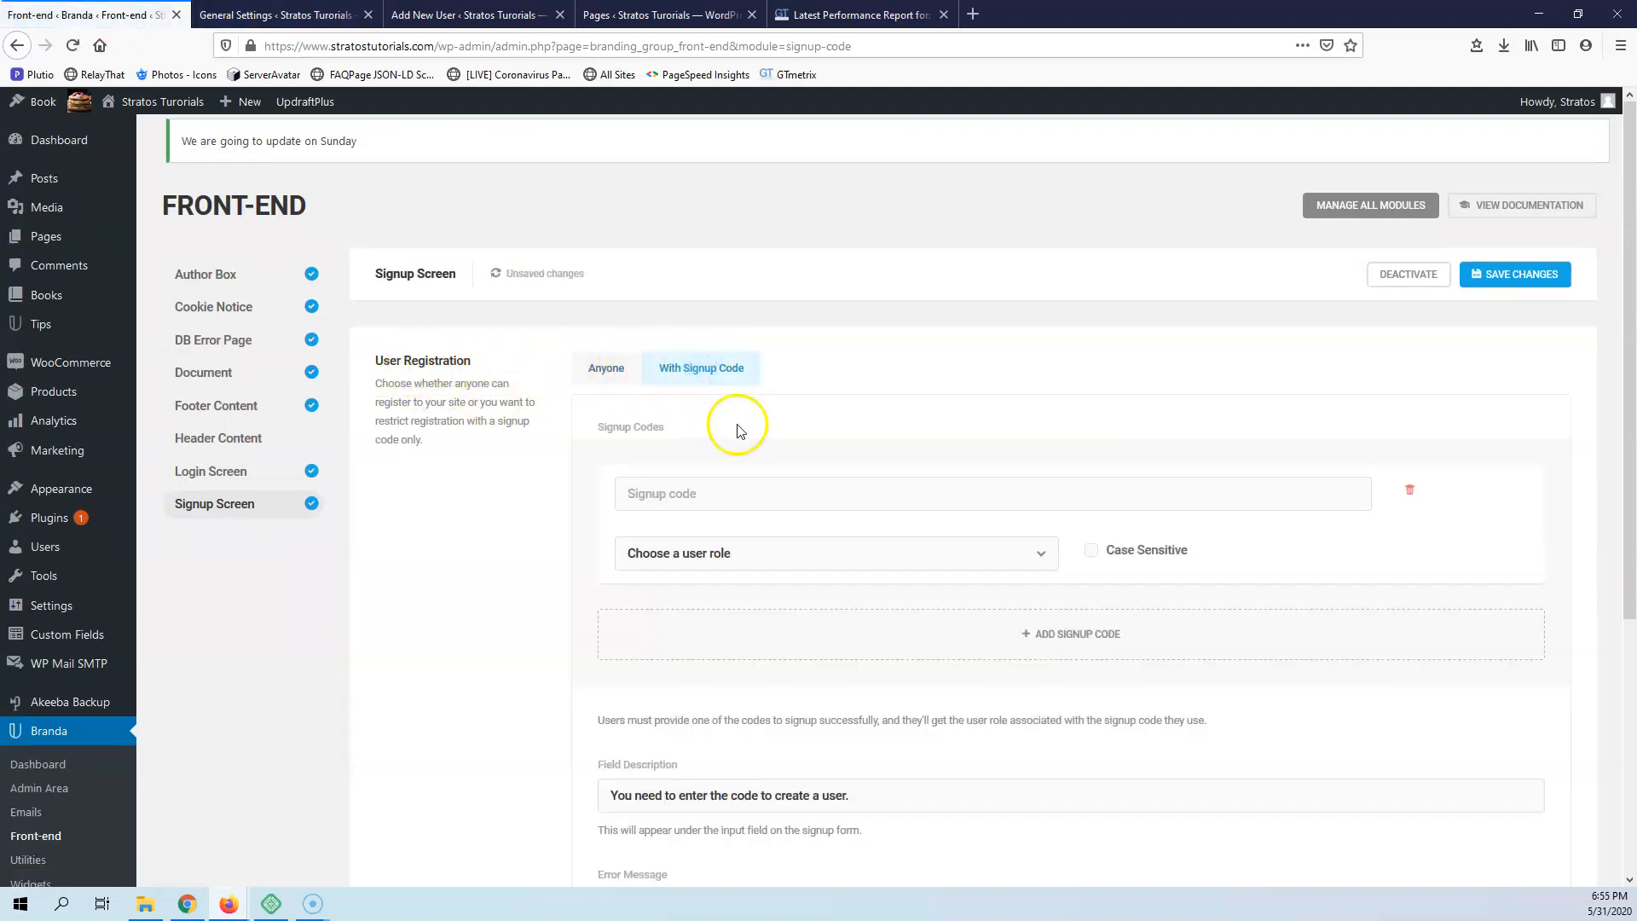
{"action": "scroll", "coordinate": [801, 503], "scroll_direction": "down", "scroll_amount": 2}
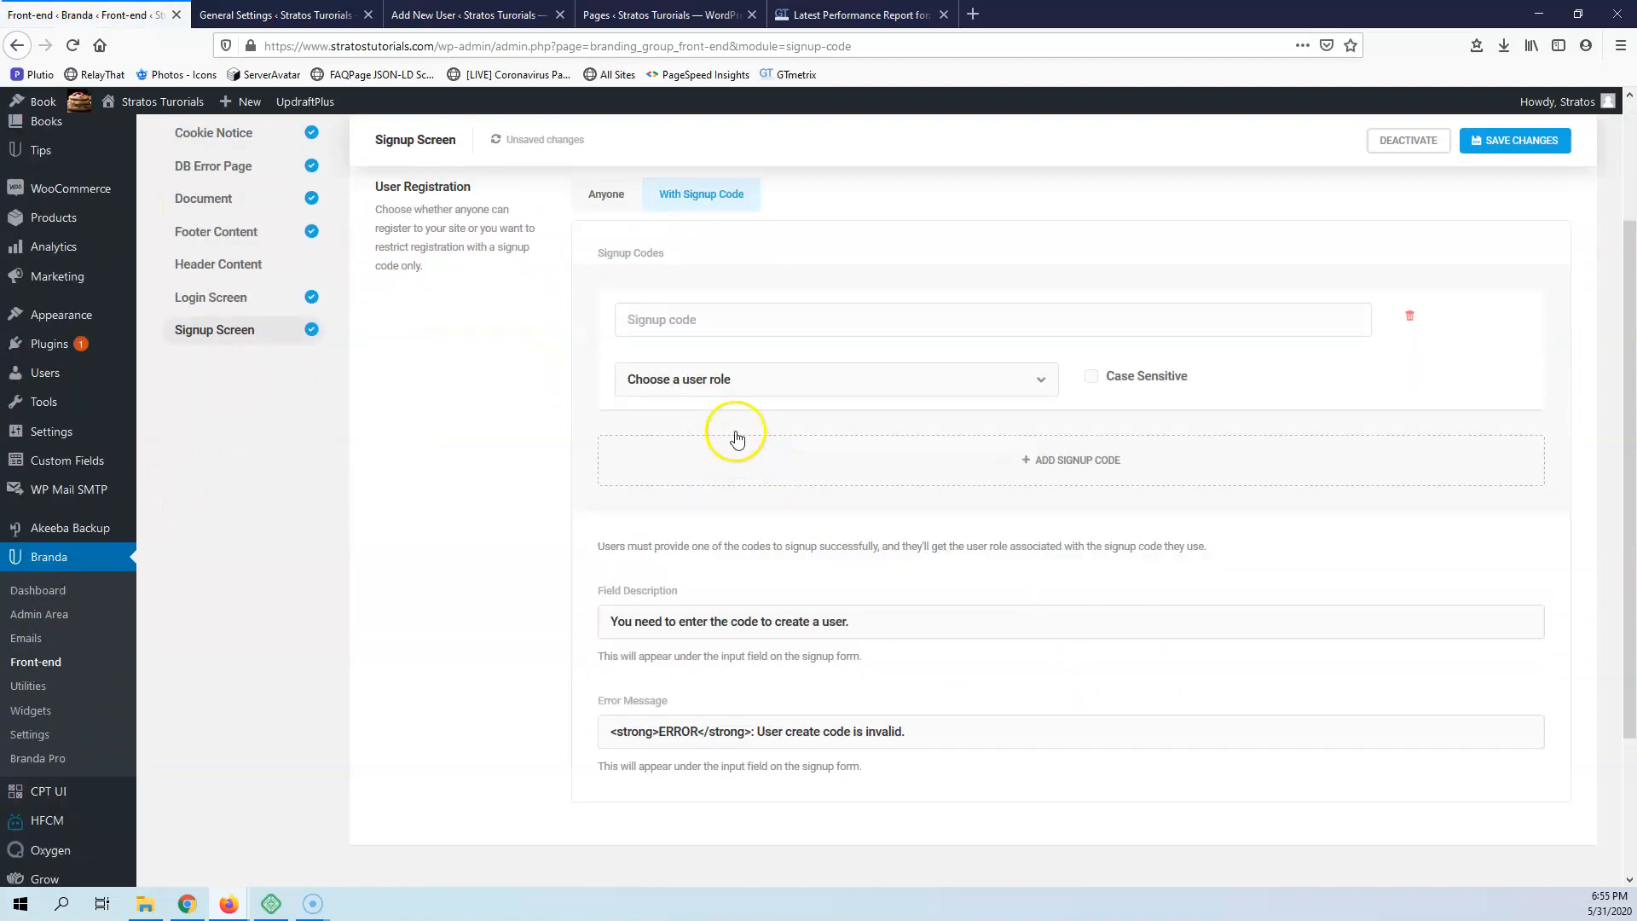
{"action": "left_click", "coordinate": [771, 381]}
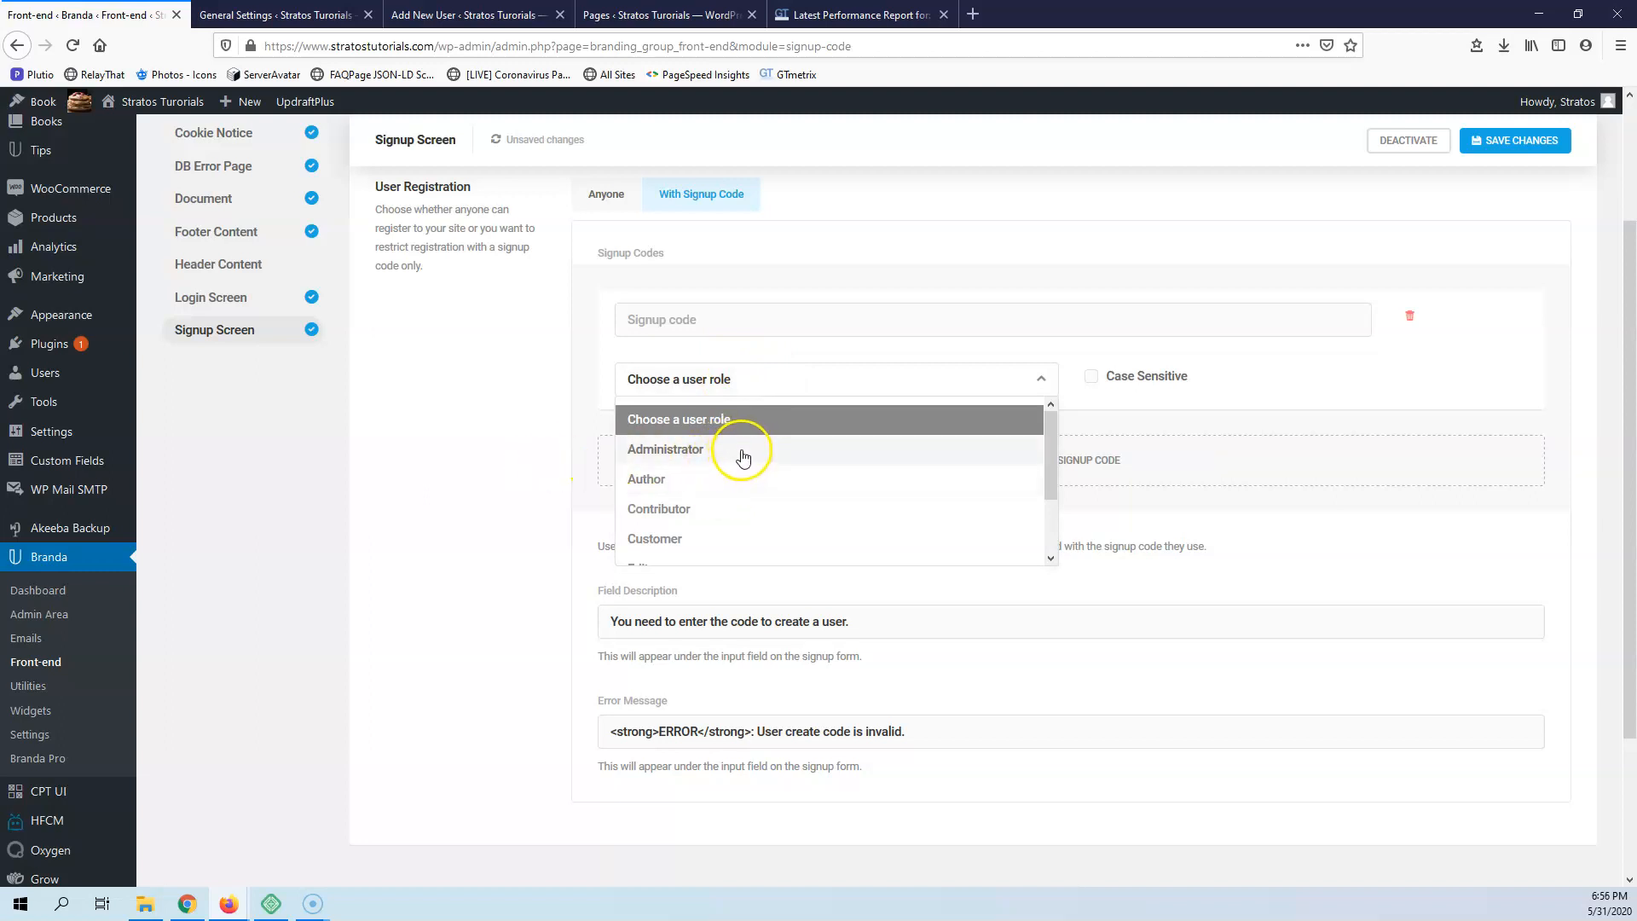
{"action": "left_click", "coordinate": [470, 519]}
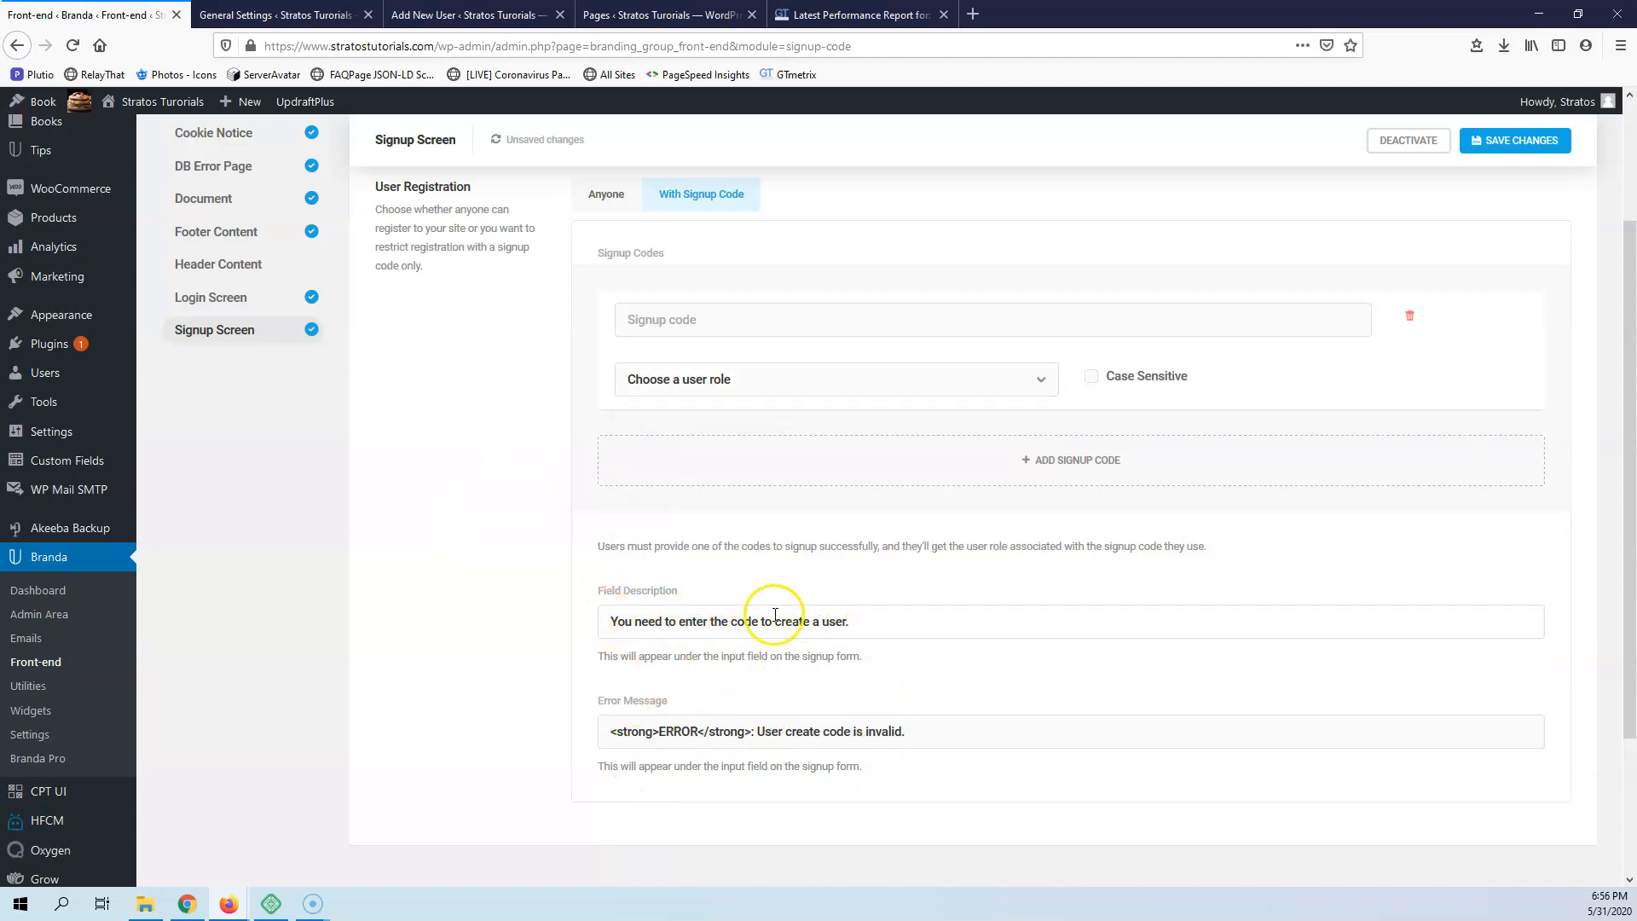
{"action": "scroll", "coordinate": [516, 479], "scroll_direction": "up", "scroll_amount": 2}
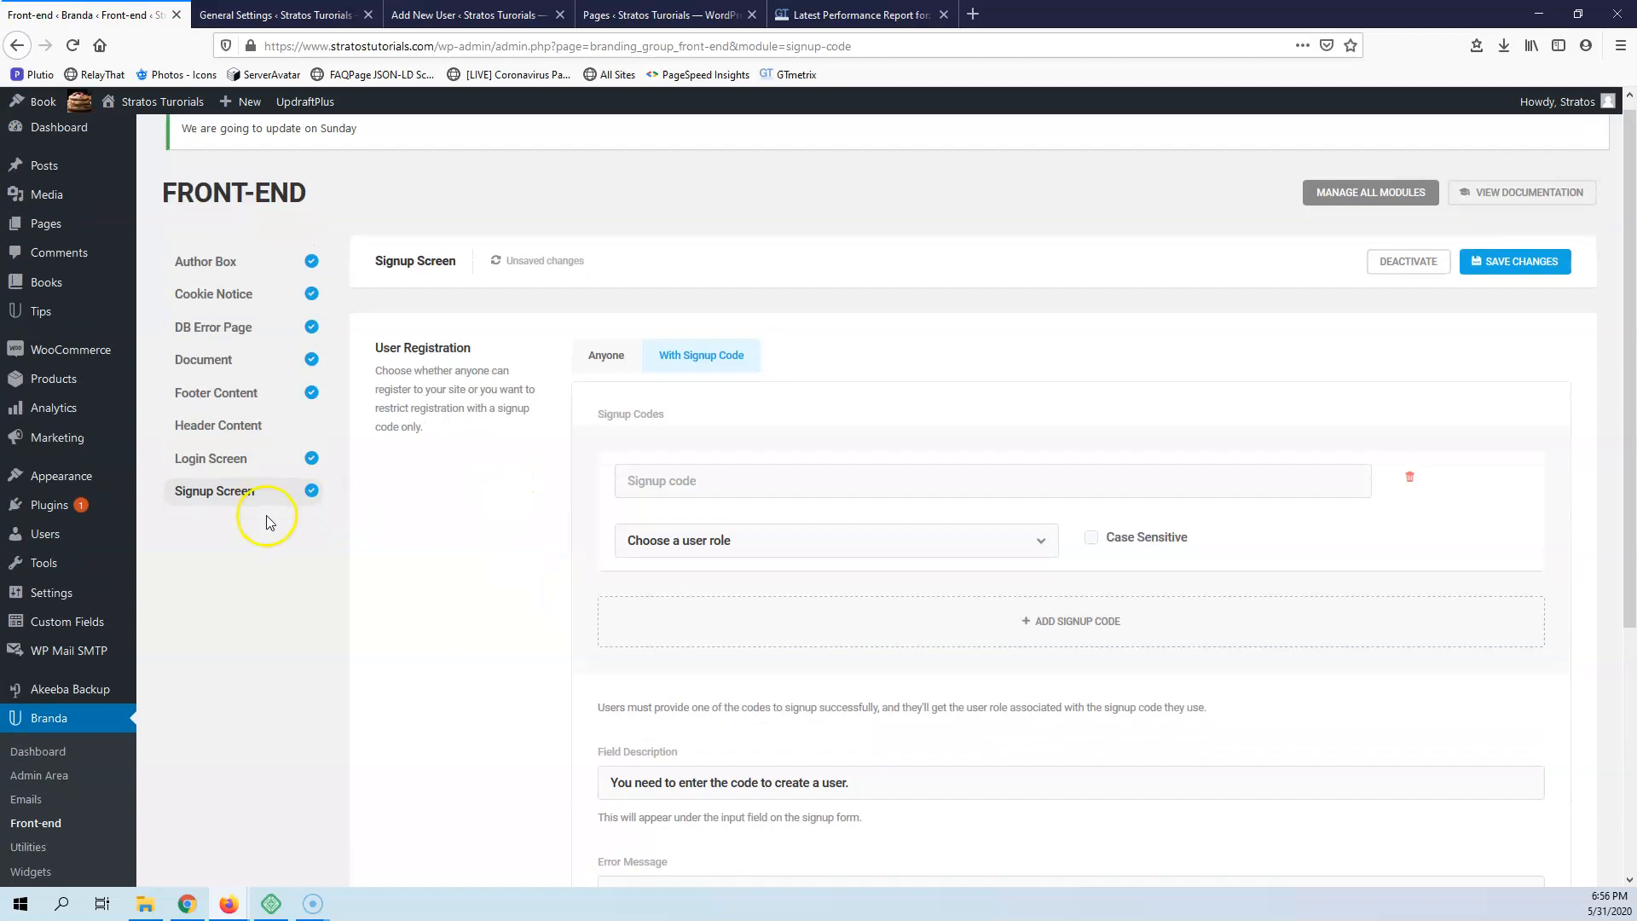
Go to Branda's Utilities group, discarding the unsaved signup changes, and activate the Comments Control module
{"action": "scroll", "coordinate": [266, 515], "scroll_direction": "down", "scroll_amount": 4}
{"action": "left_click", "coordinate": [34, 511]}
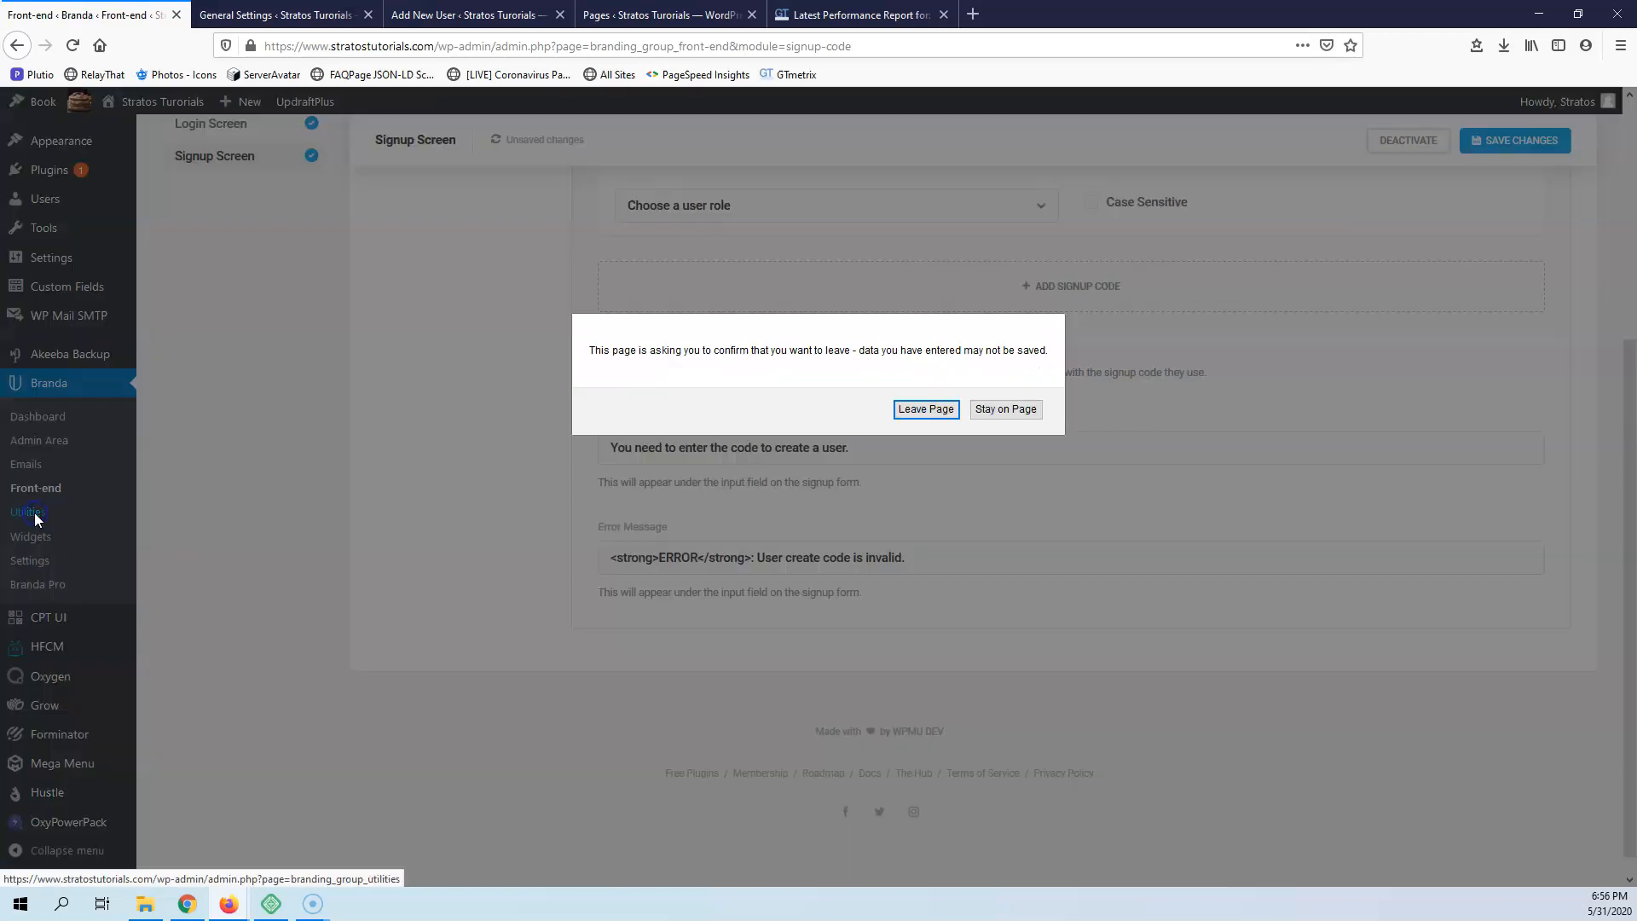
{"action": "left_click", "coordinate": [925, 409]}
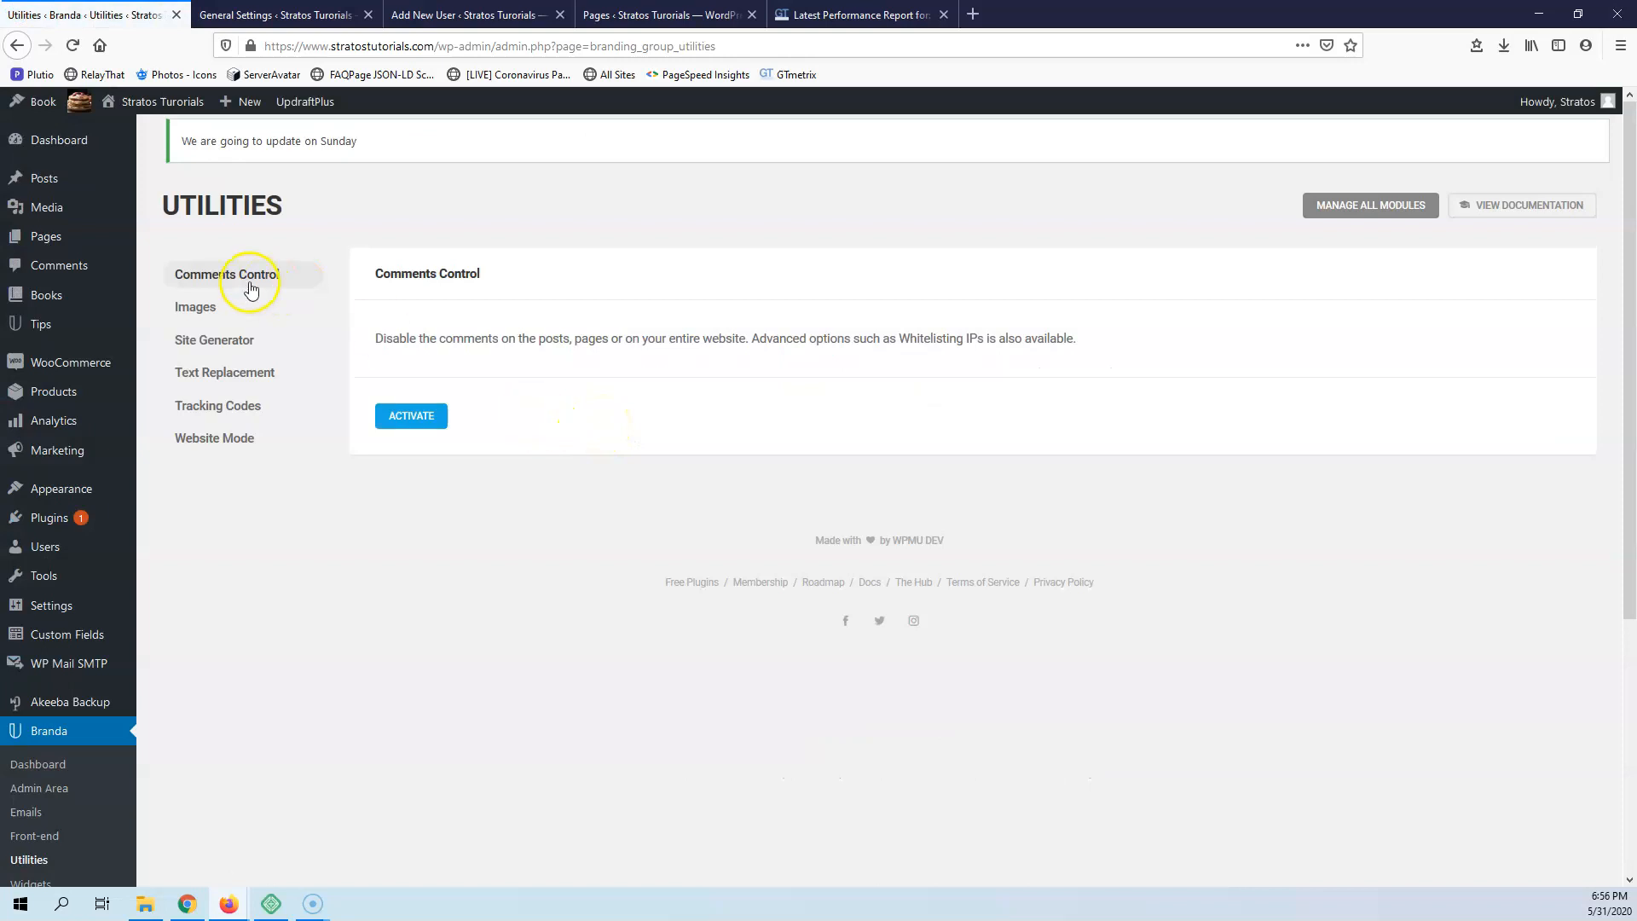
{"action": "left_click", "coordinate": [391, 422]}
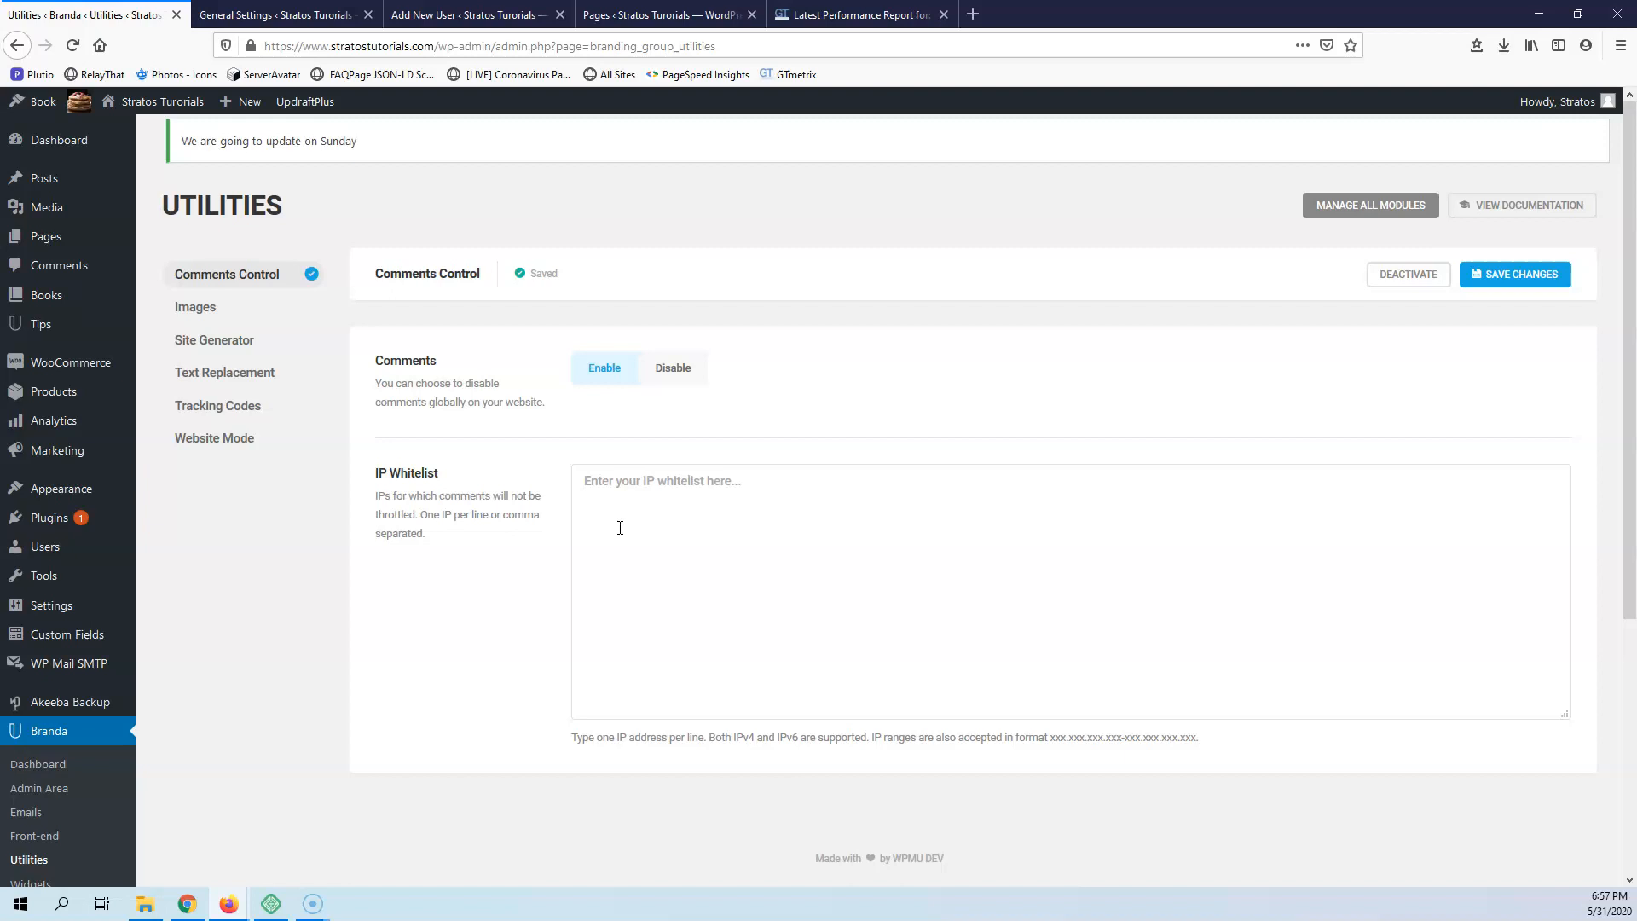
Activate the Images module and review its favicon options and the upload limit override for each user role
{"action": "left_click", "coordinate": [205, 314]}
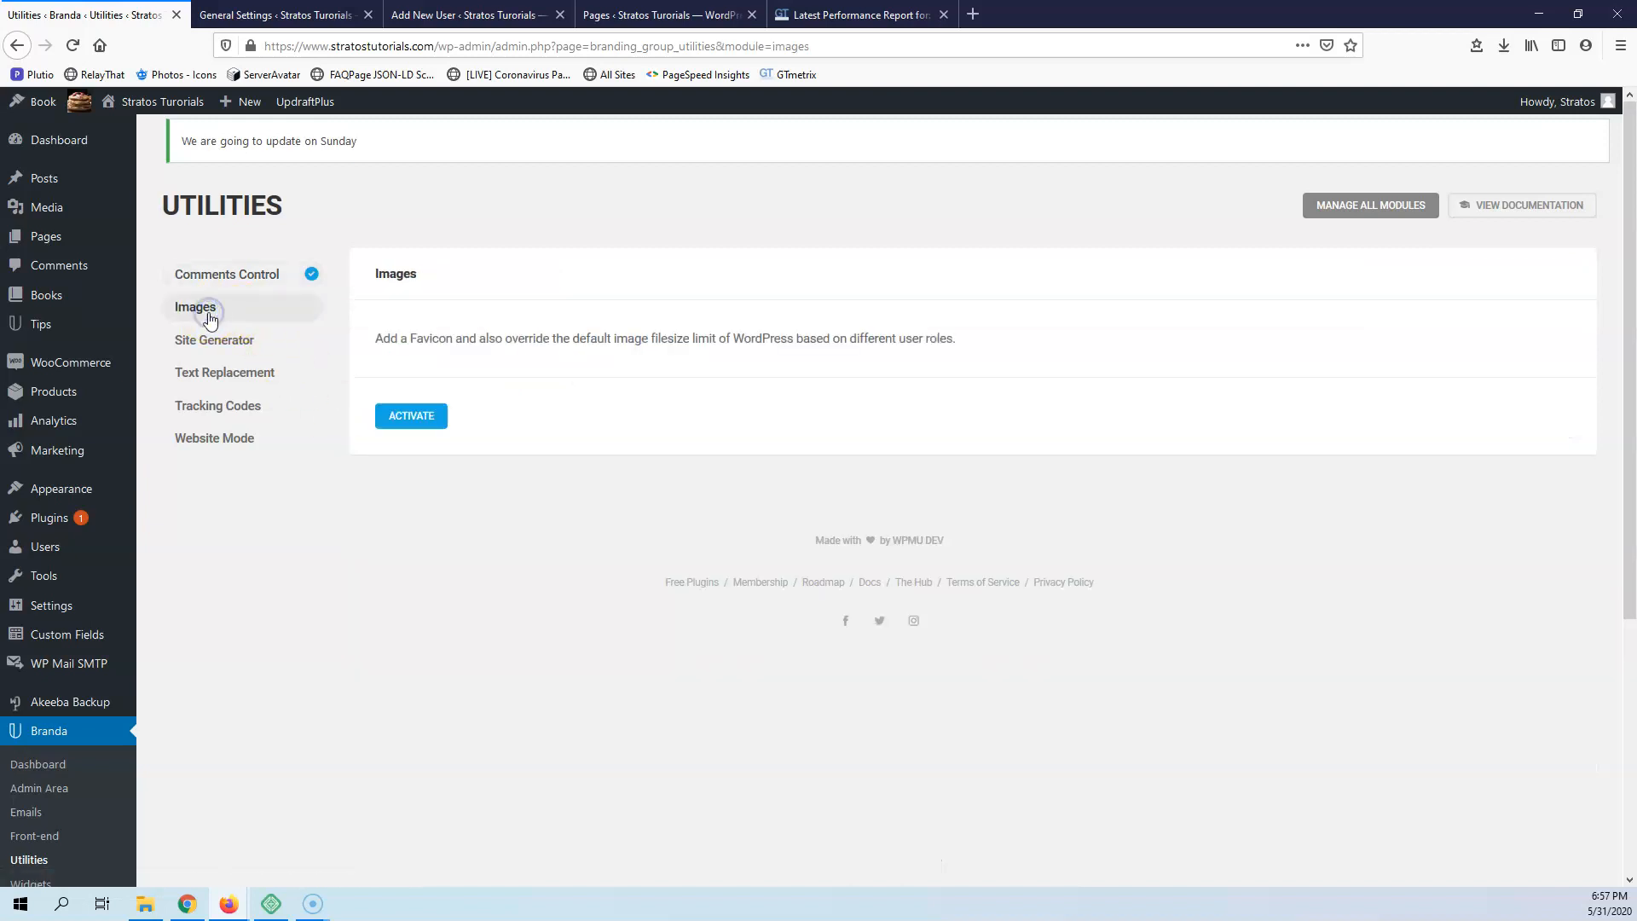
{"action": "left_click", "coordinate": [416, 419]}
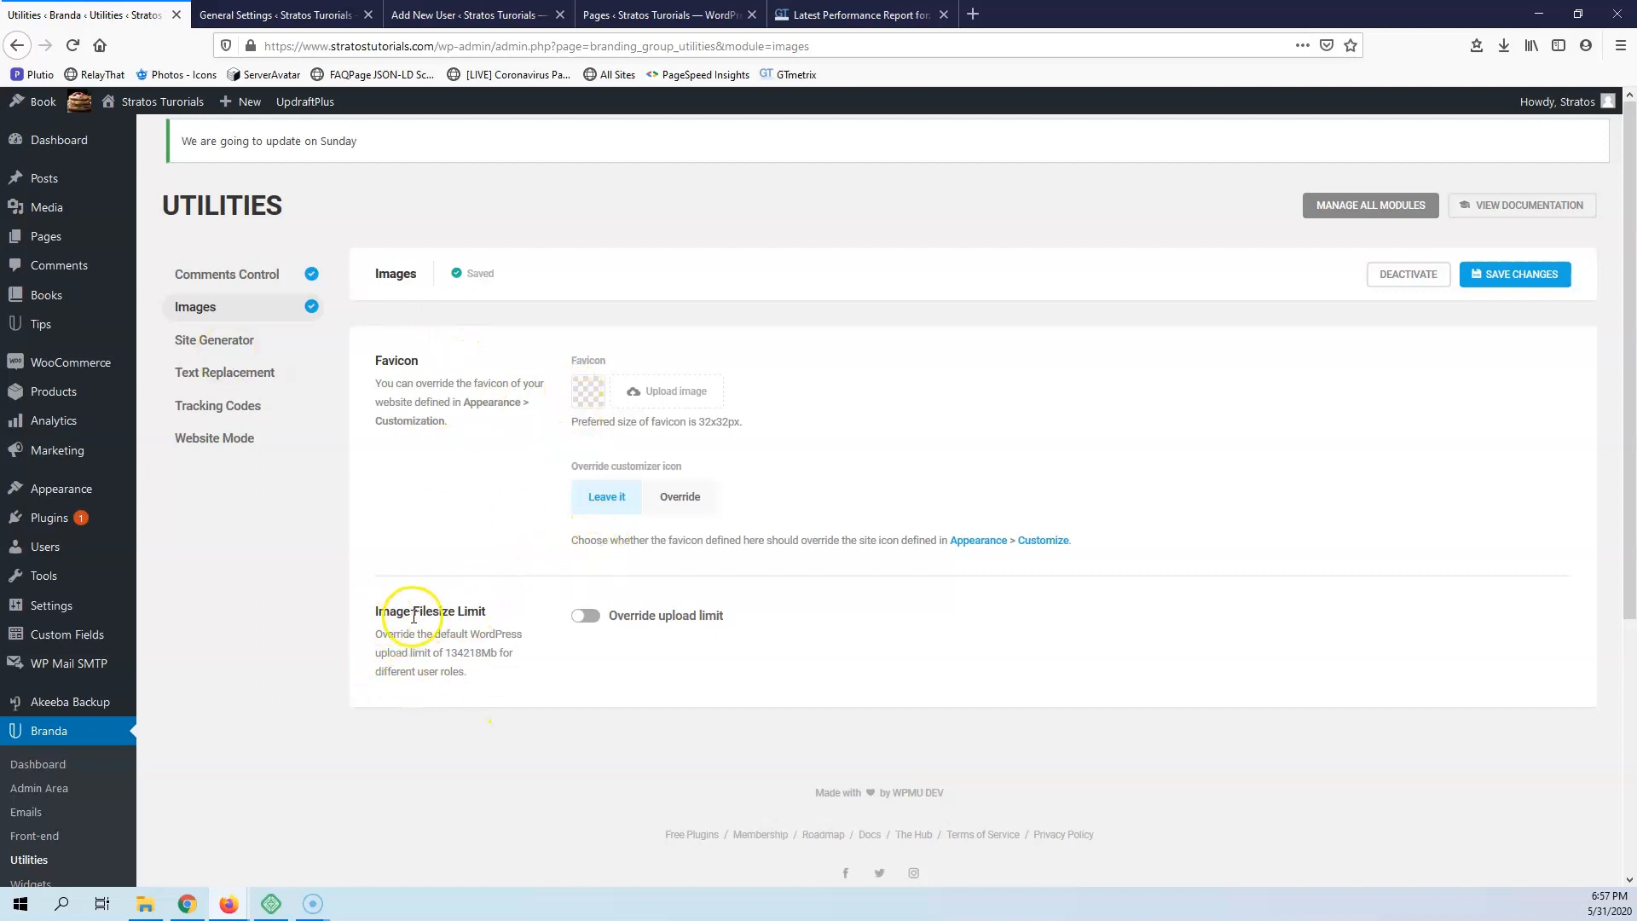
{"action": "left_click", "coordinate": [588, 616]}
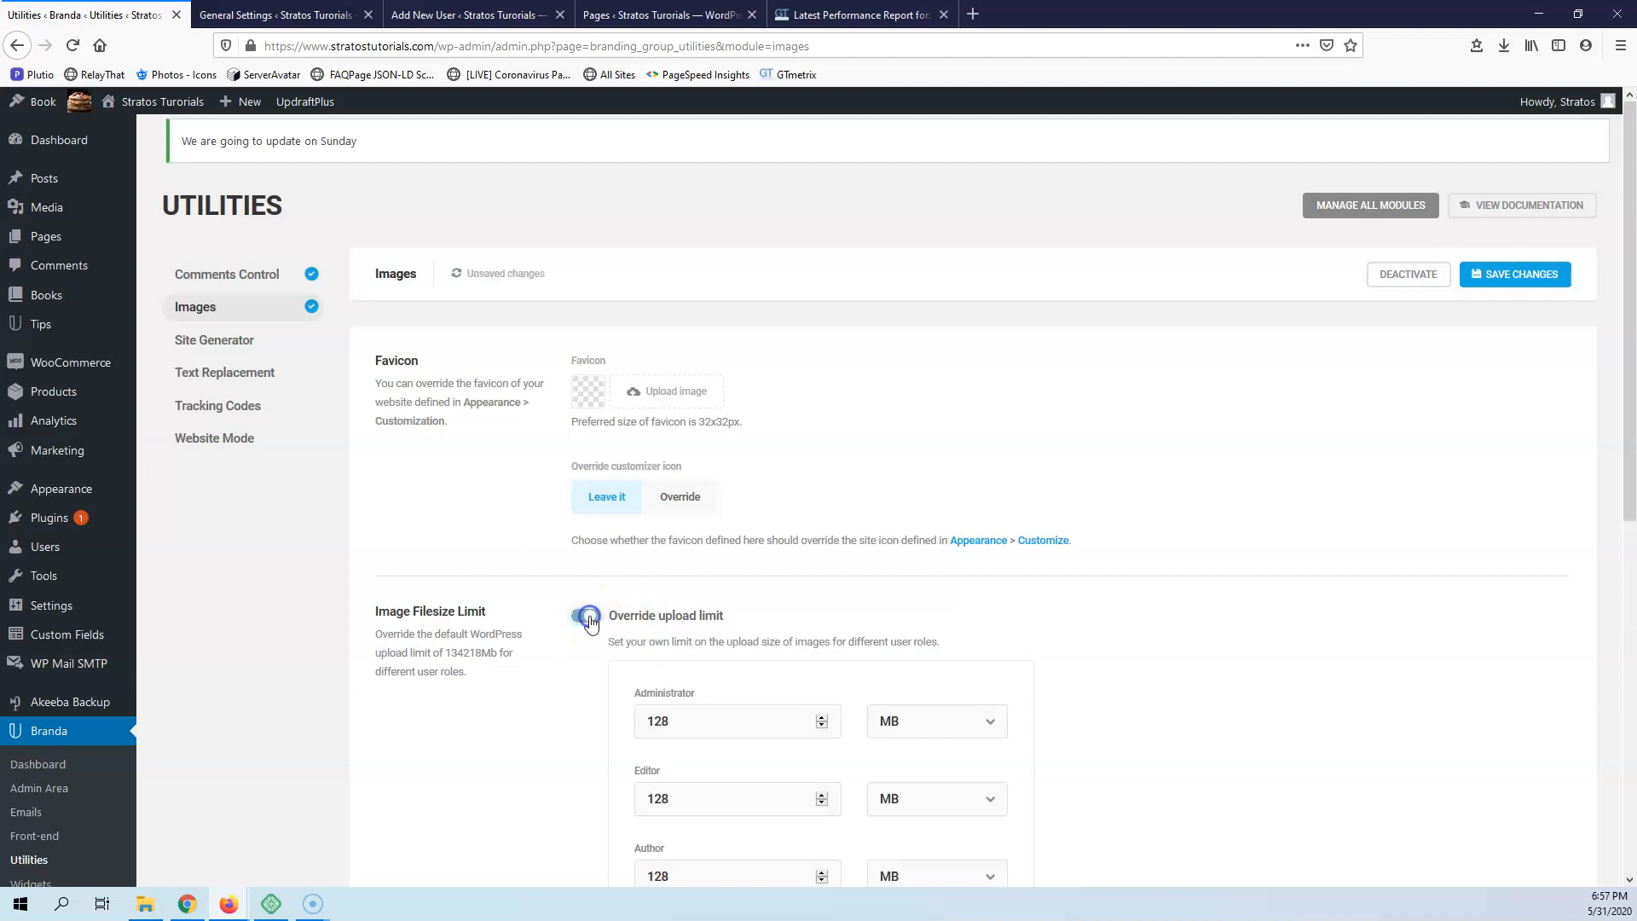
{"action": "scroll", "coordinate": [738, 631], "scroll_direction": "down", "scroll_amount": 5}
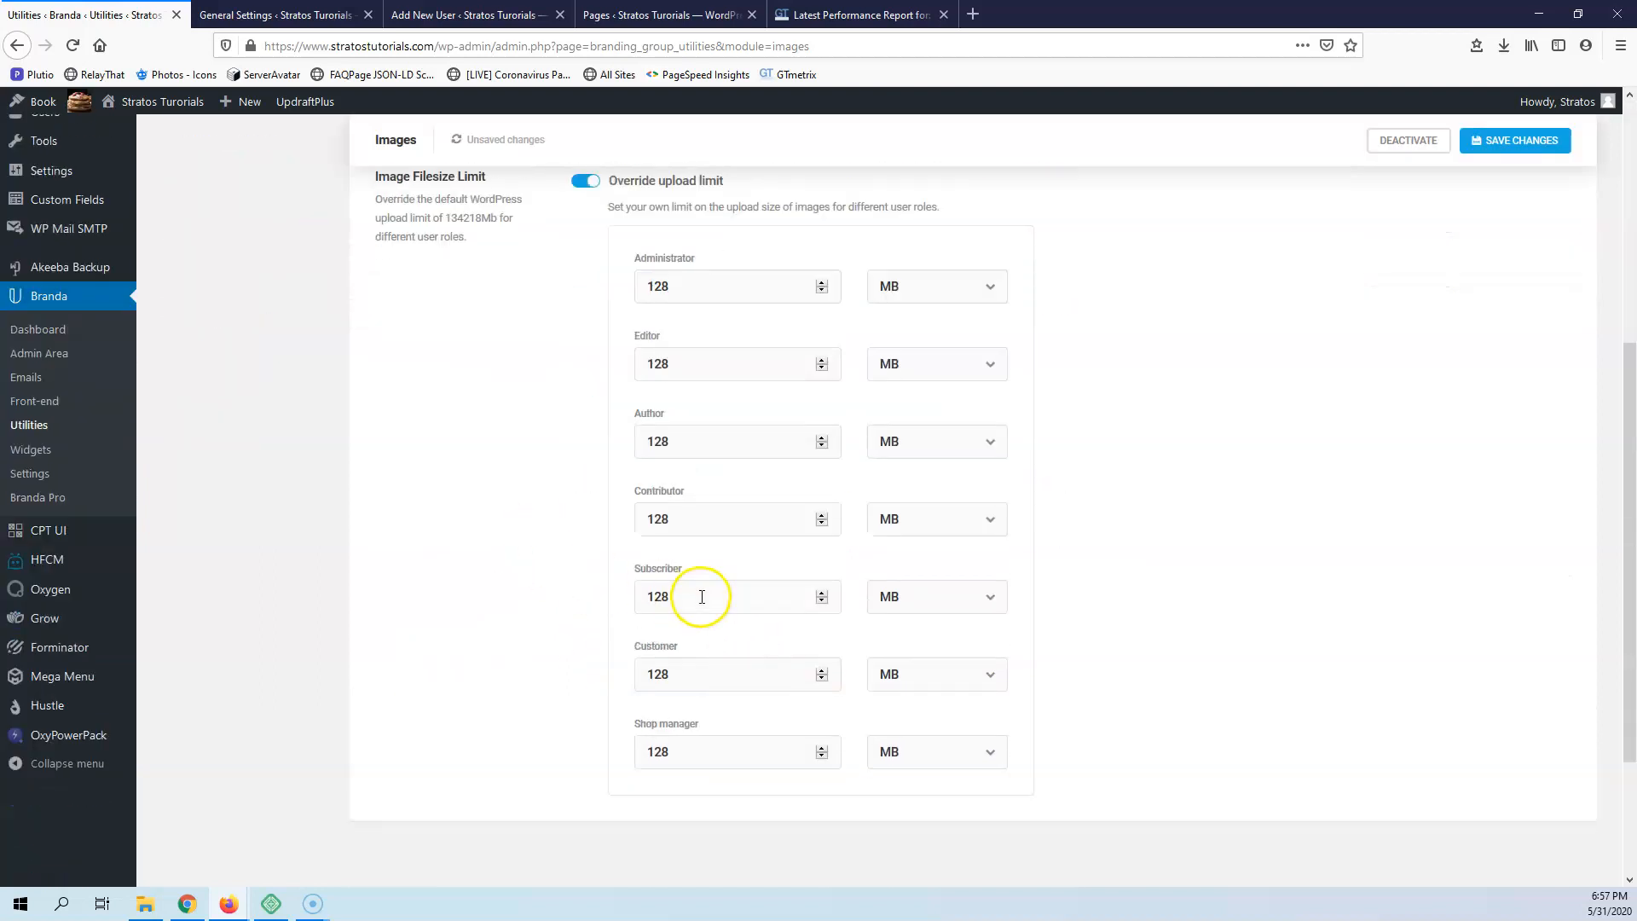
{"action": "scroll", "coordinate": [755, 598], "scroll_direction": "up", "scroll_amount": 4}
{"action": "scroll", "coordinate": [669, 614], "scroll_direction": "down", "scroll_amount": 5}
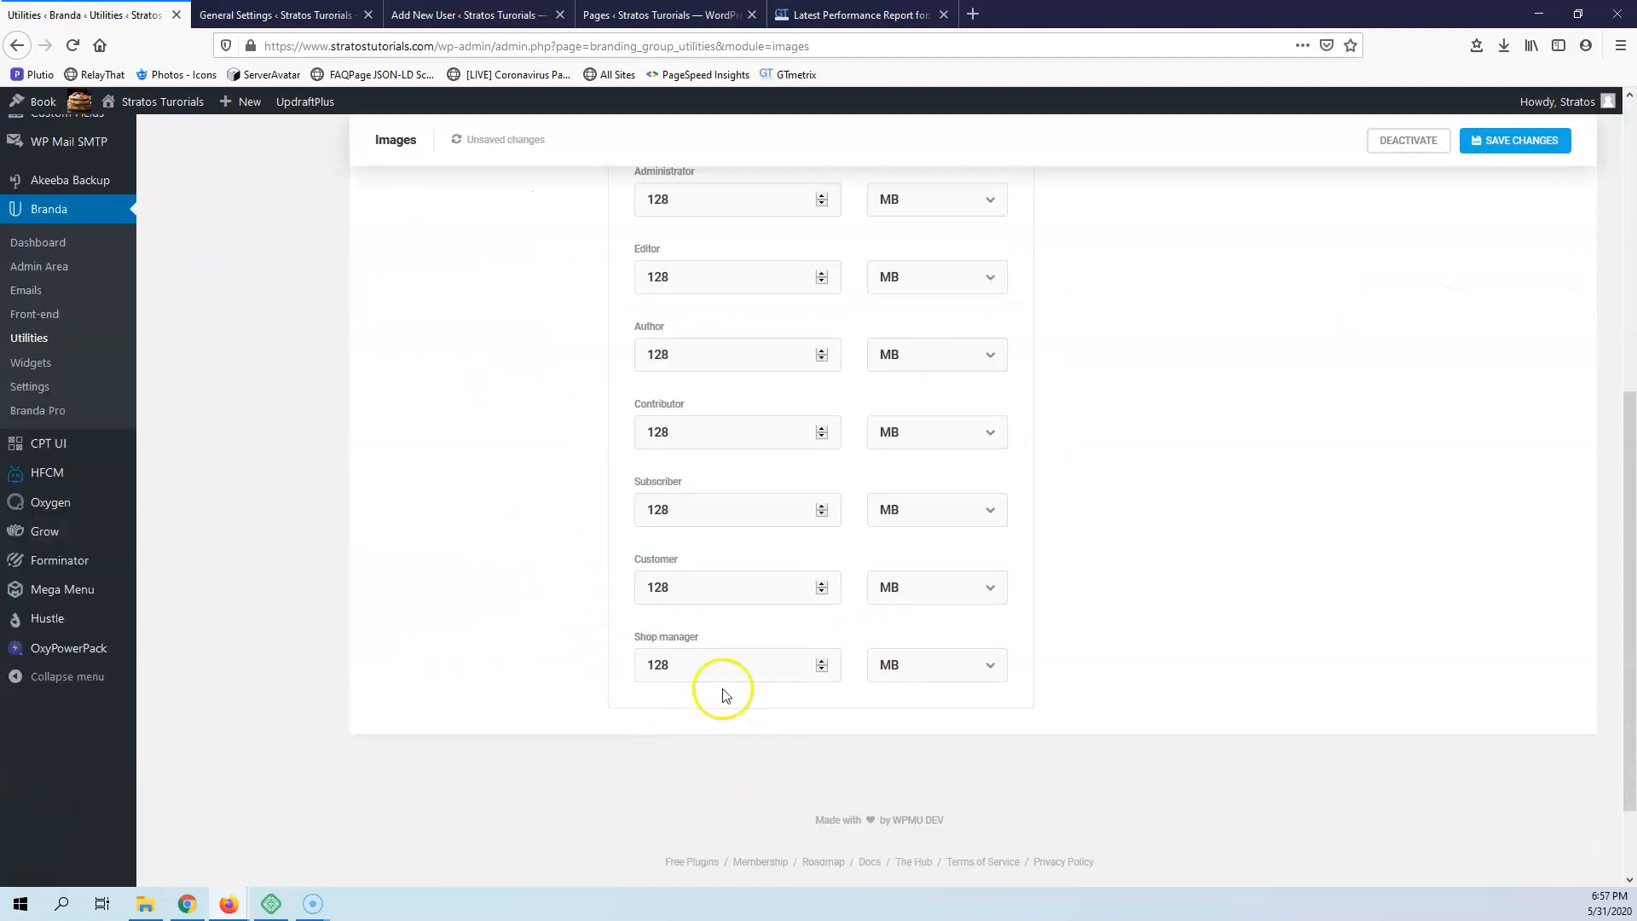
{"action": "scroll", "coordinate": [612, 663], "scroll_direction": "up", "scroll_amount": 3}
{"action": "scroll", "coordinate": [596, 621], "scroll_direction": "down", "scroll_amount": 1}
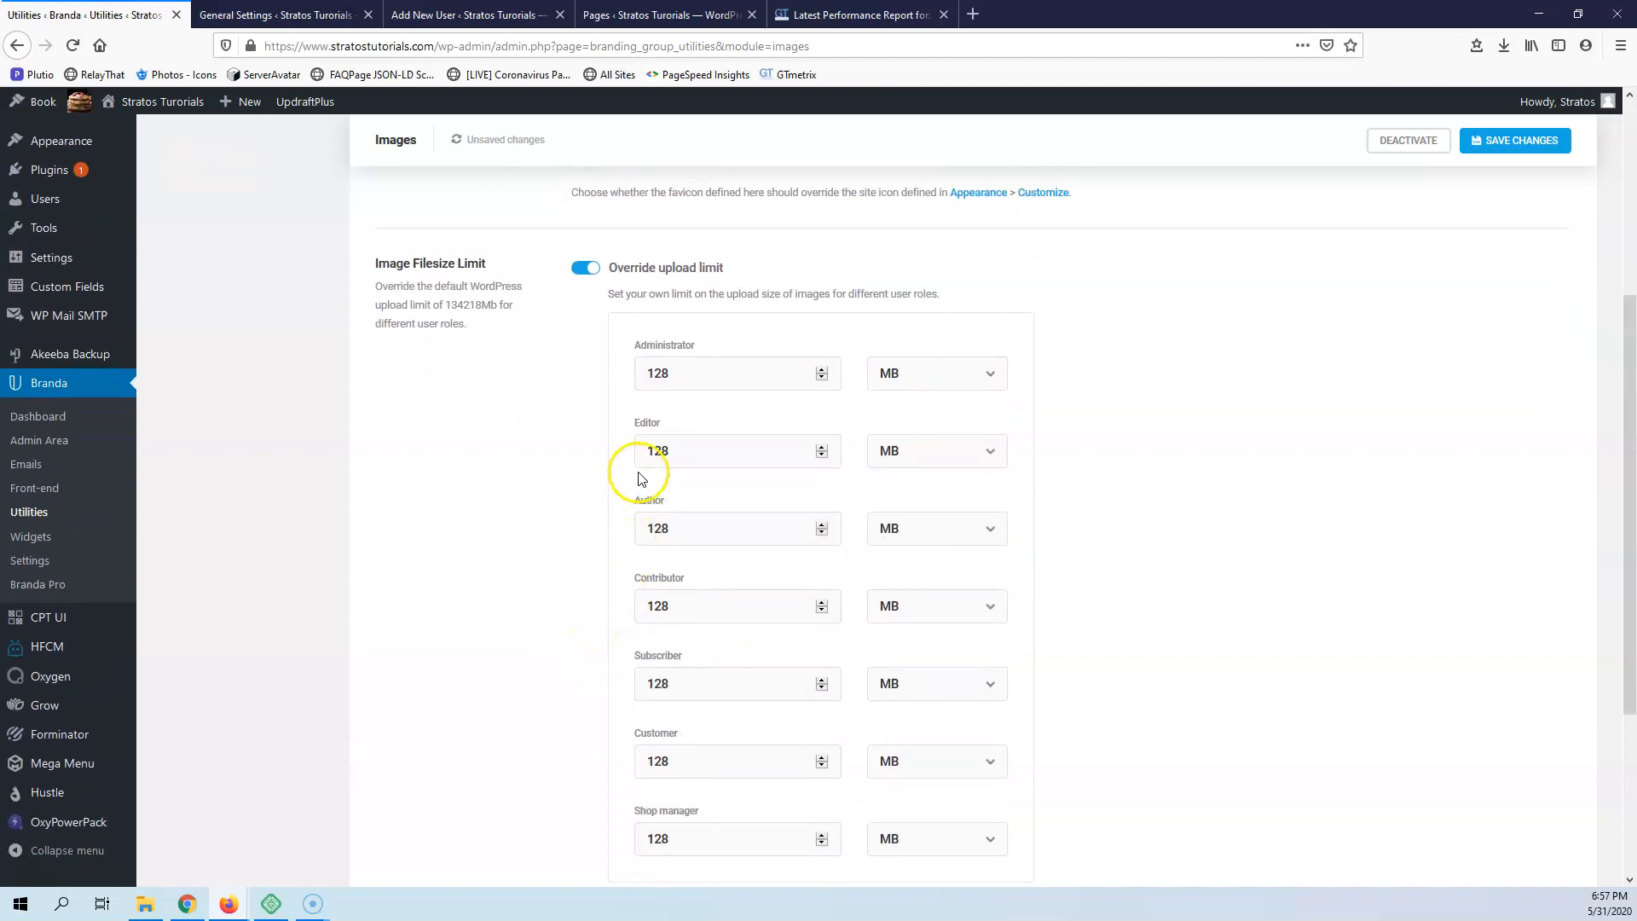
{"action": "scroll", "coordinate": [501, 455], "scroll_direction": "up", "scroll_amount": 4}
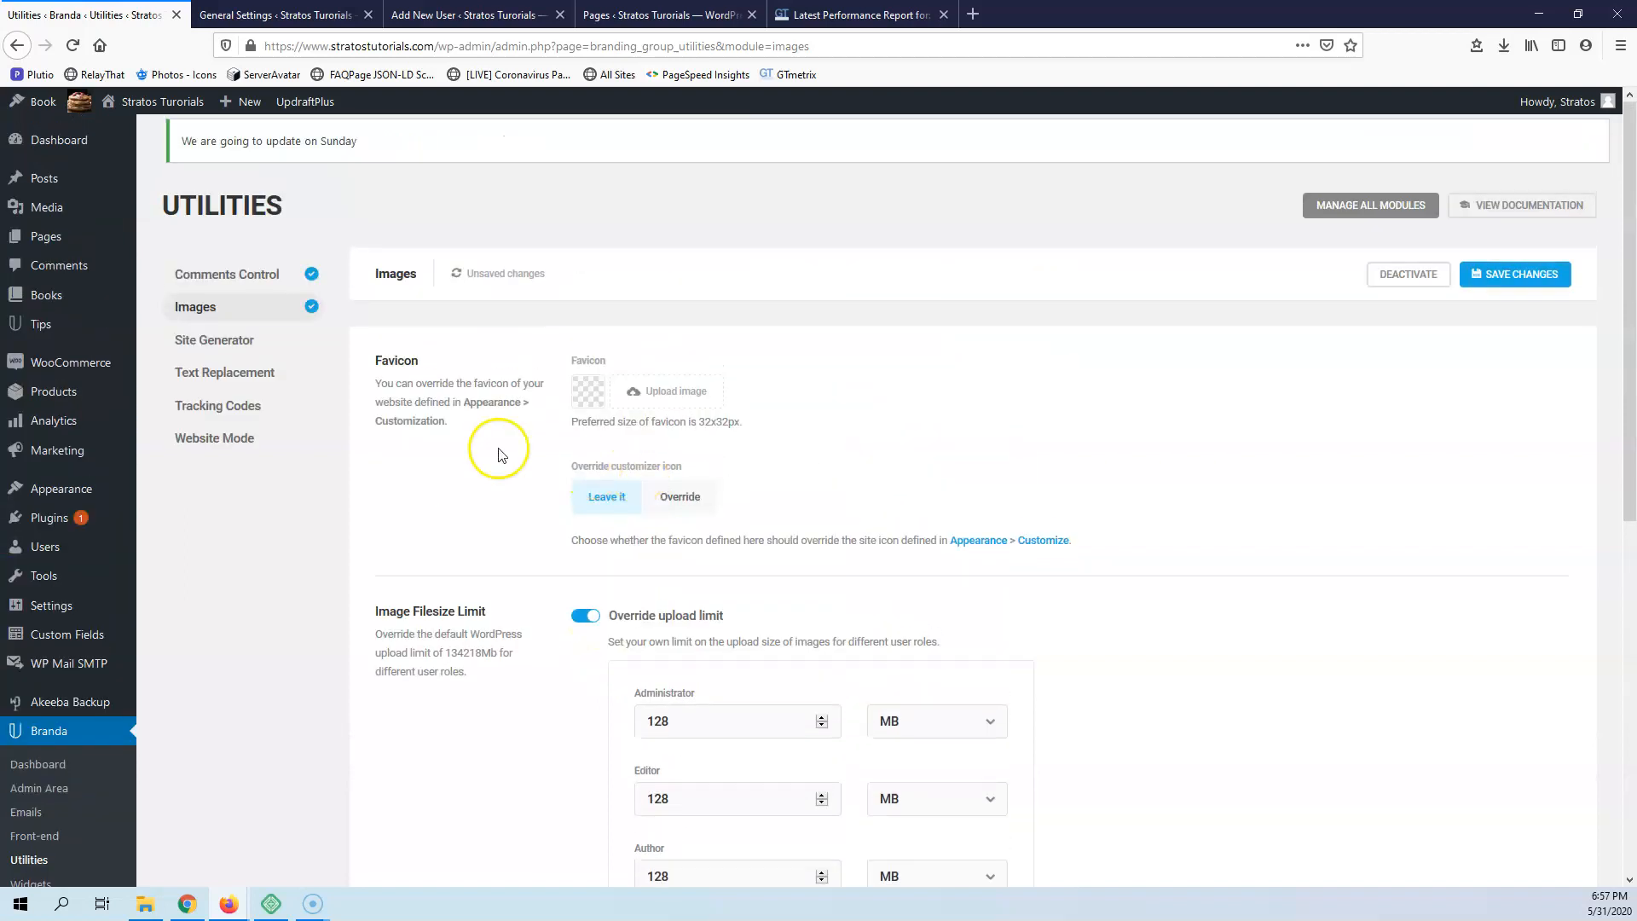
Activate the Site Generator module, discarding the unsaved image settings
{"action": "left_click", "coordinate": [214, 344]}
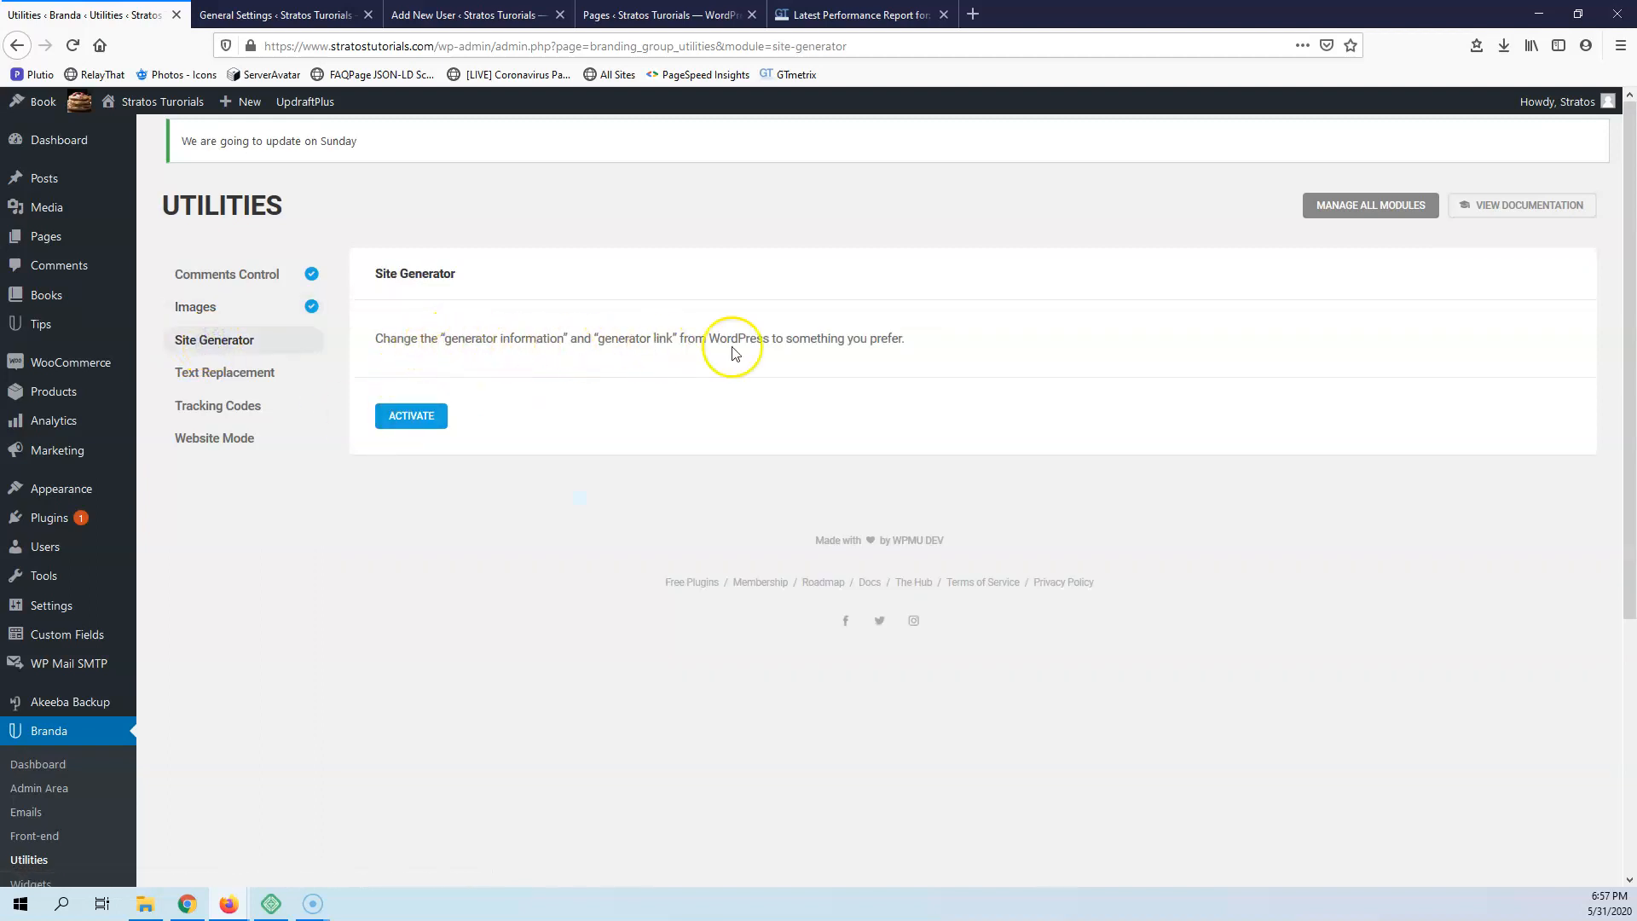
{"action": "left_click", "coordinate": [405, 424]}
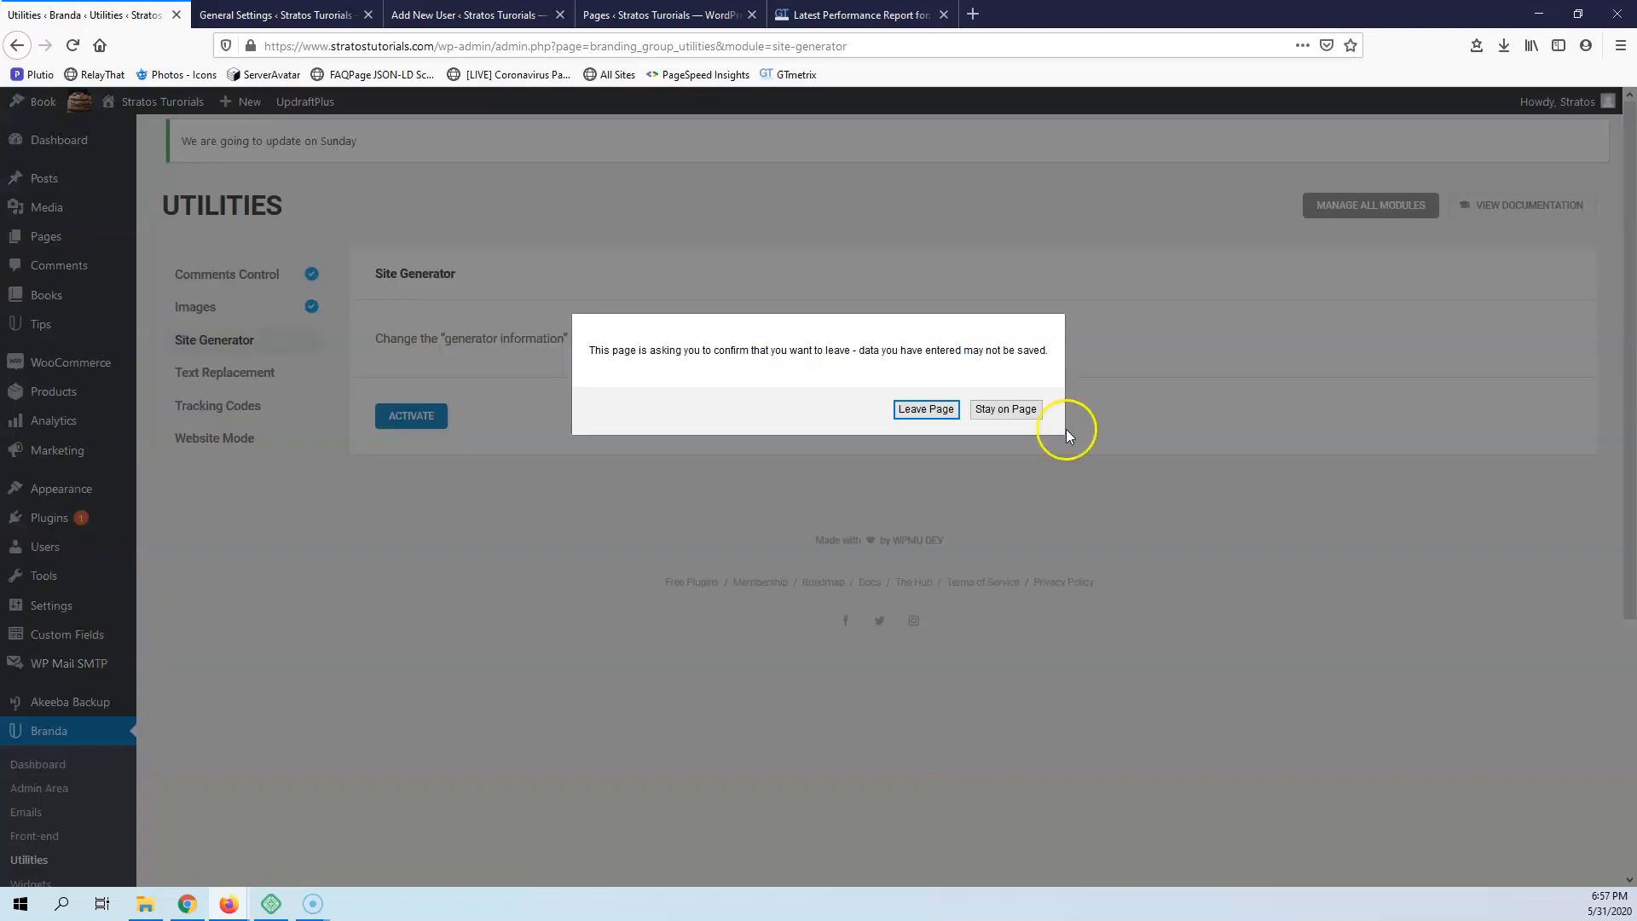
{"action": "left_click", "coordinate": [931, 413]}
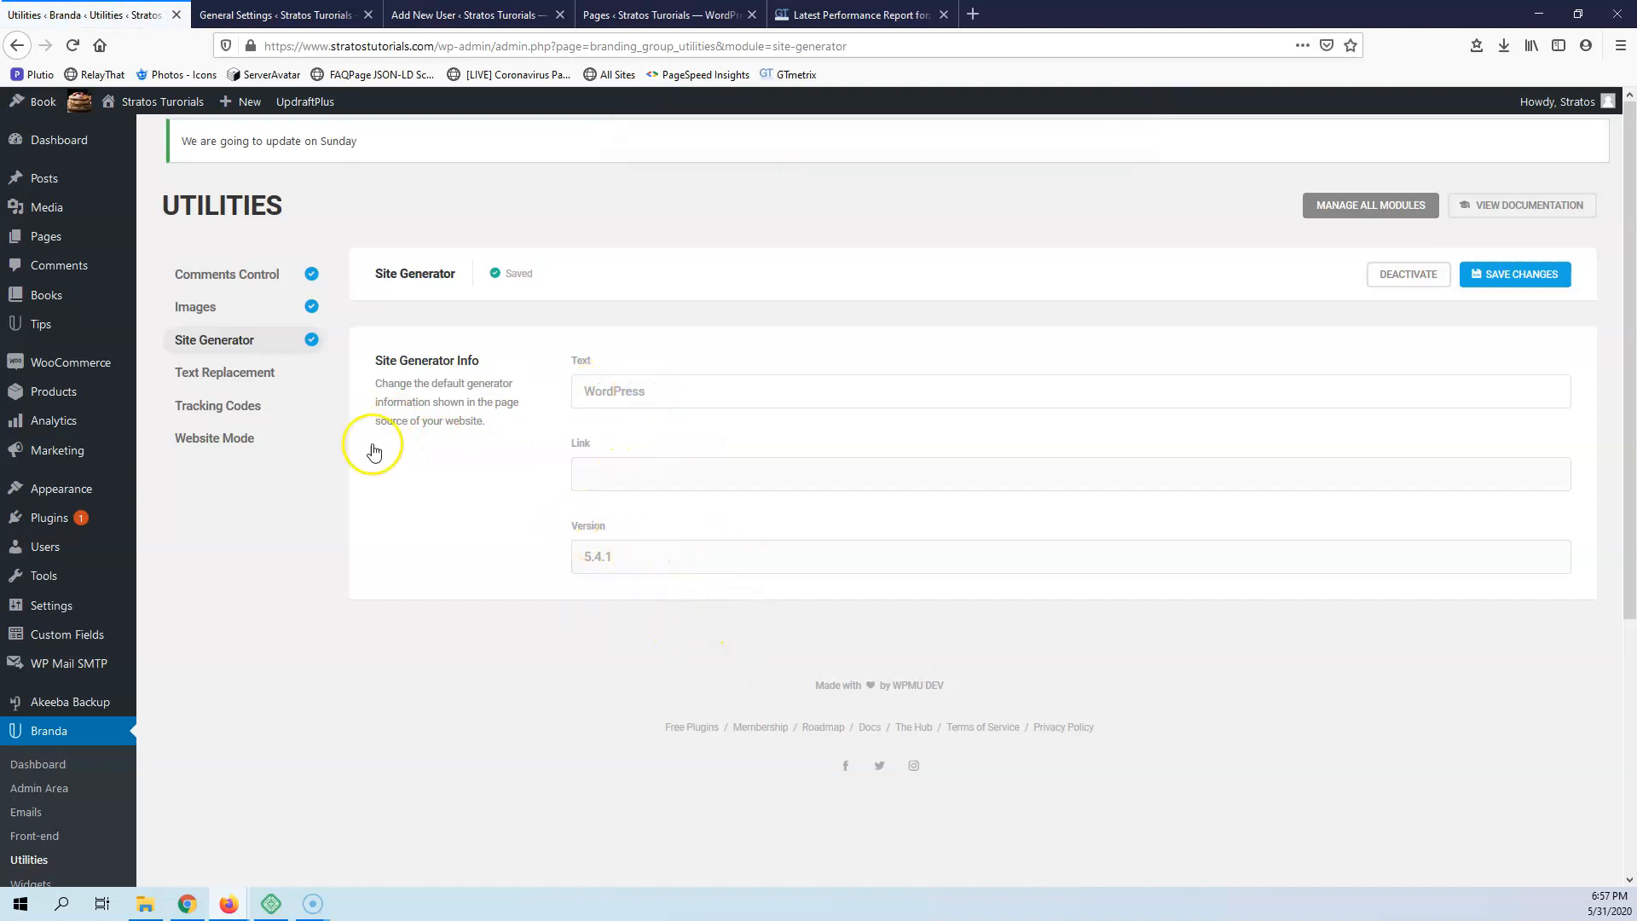
Activate the Text Replacement module and open the form for adding a text replacement rule
{"action": "left_click", "coordinate": [201, 376]}
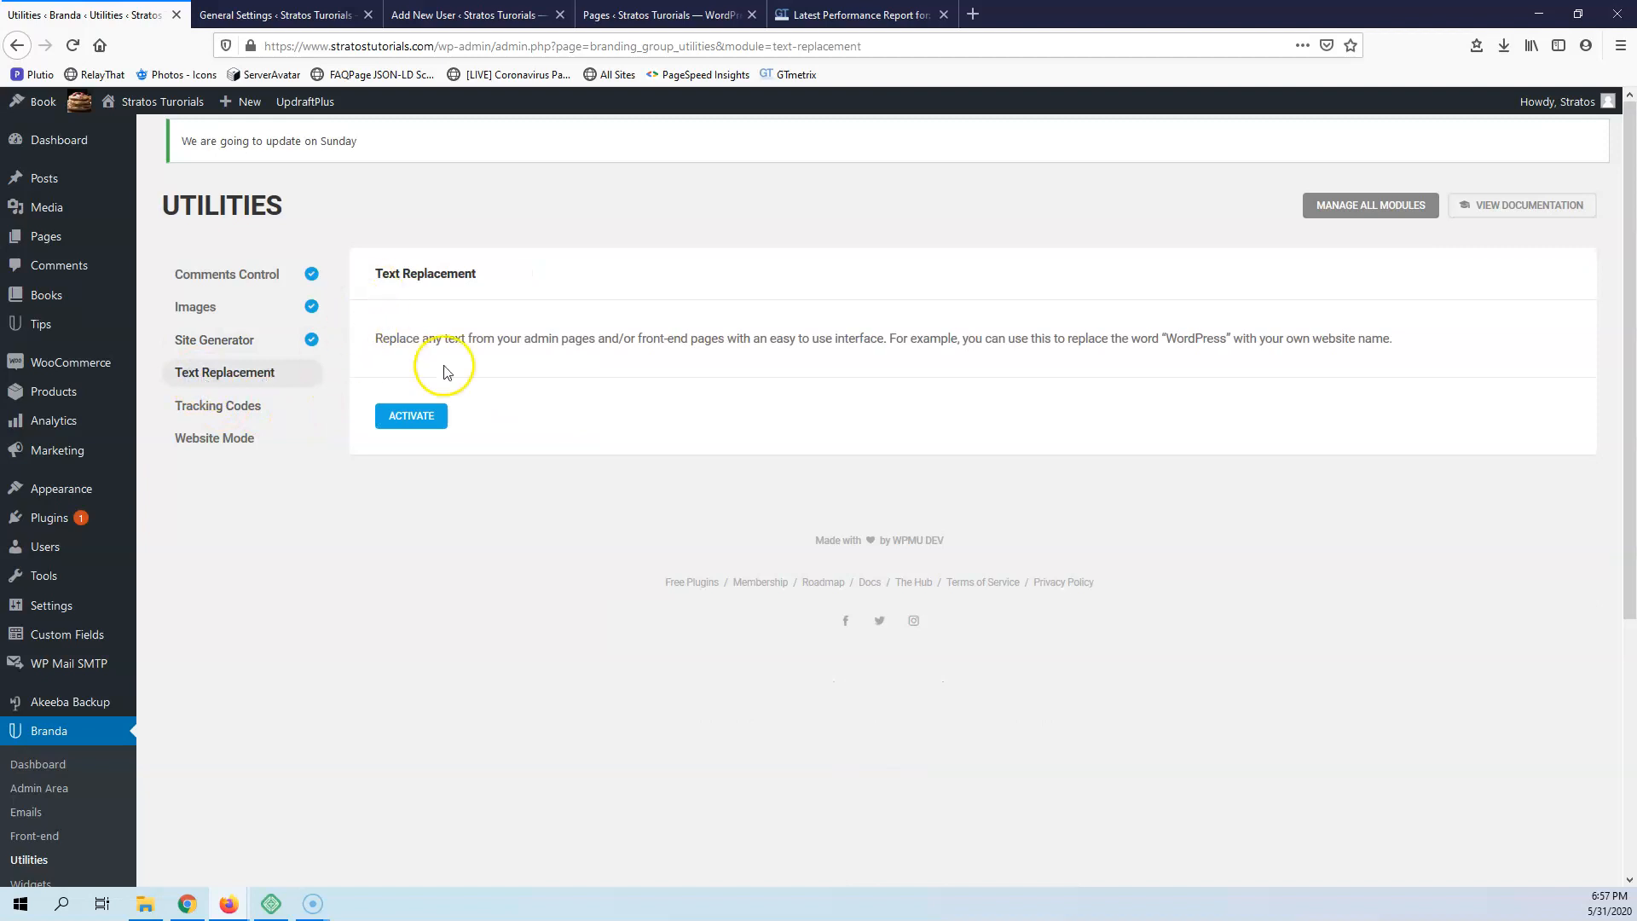
{"action": "left_click", "coordinate": [399, 414]}
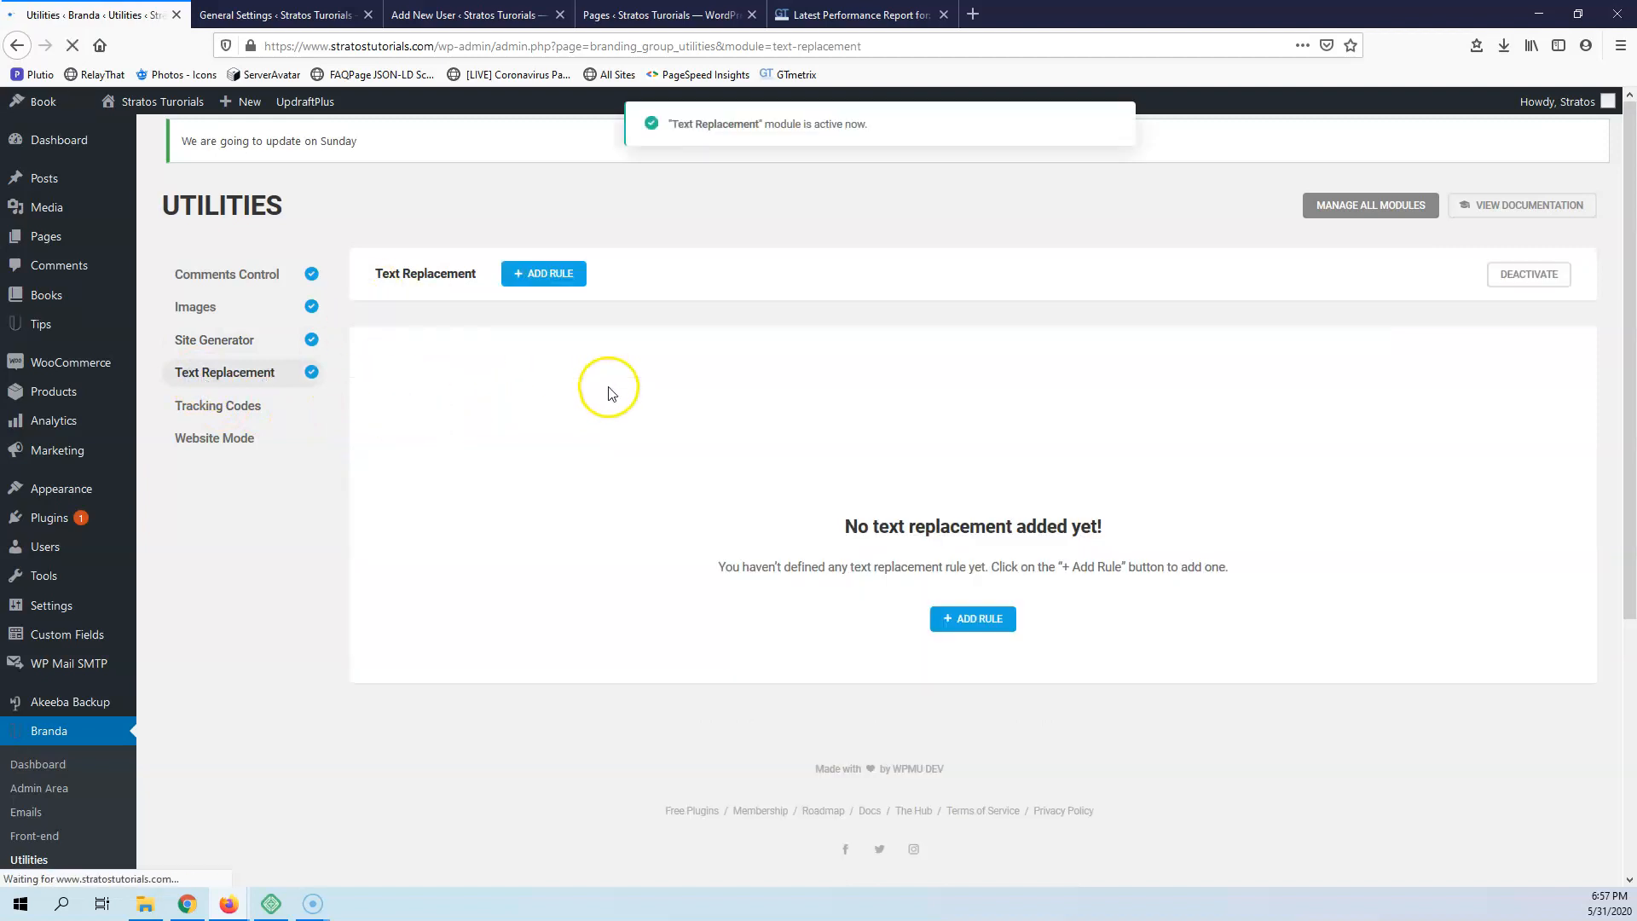
{"action": "left_click", "coordinate": [971, 618]}
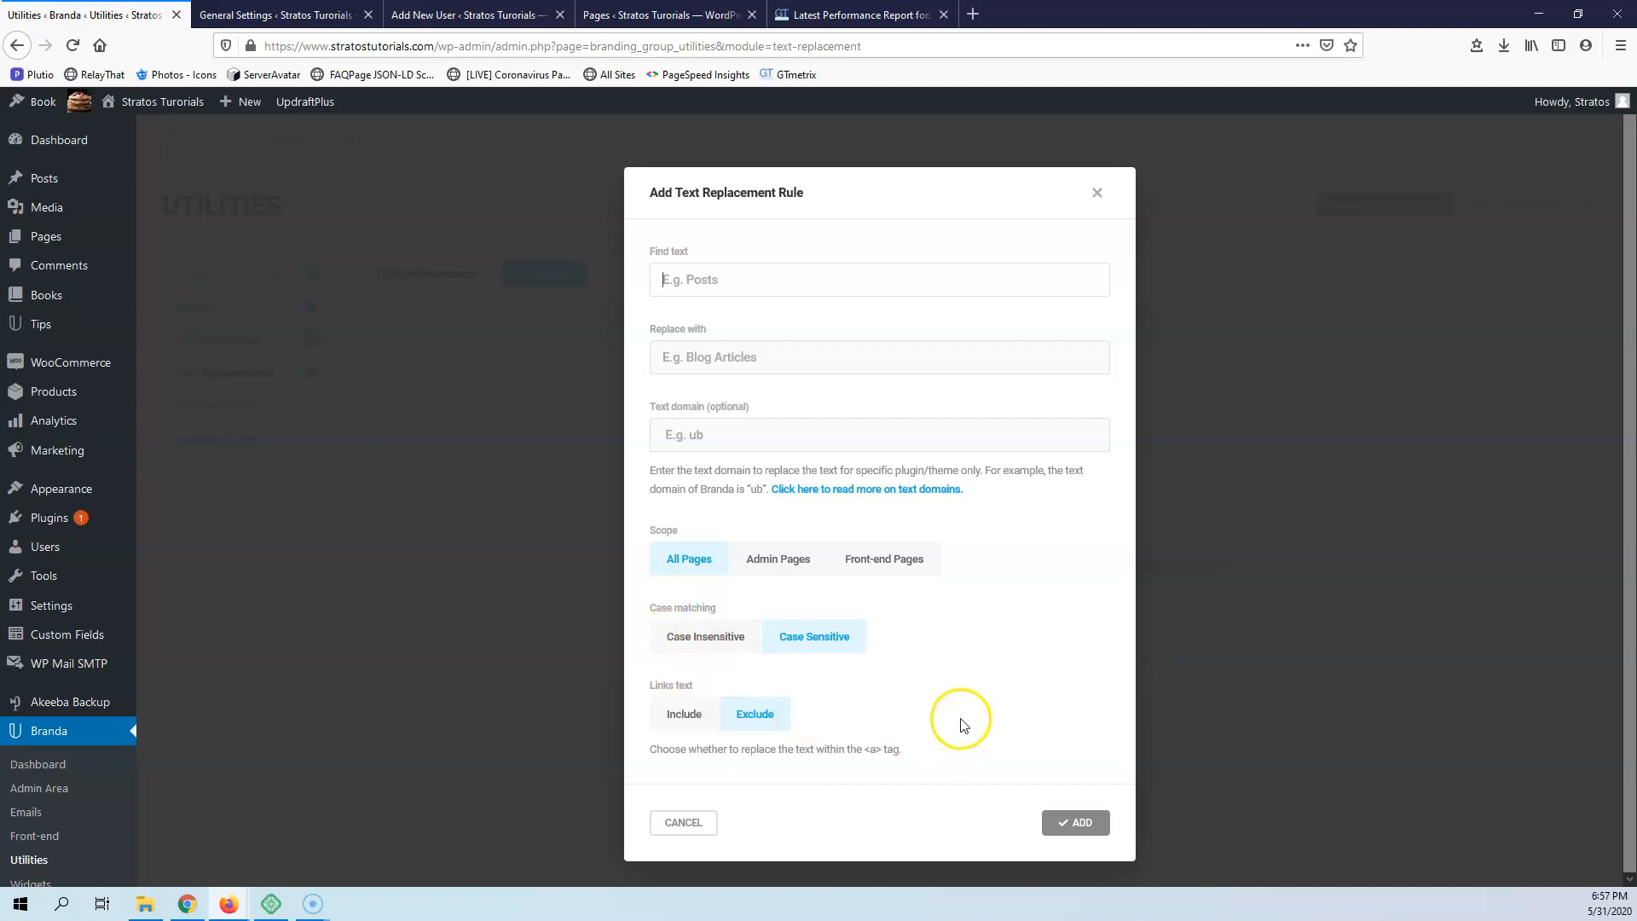
Close the text replacement rule form without adding a rule and activate the Tracking Codes module
{"action": "left_click", "coordinate": [1098, 198]}
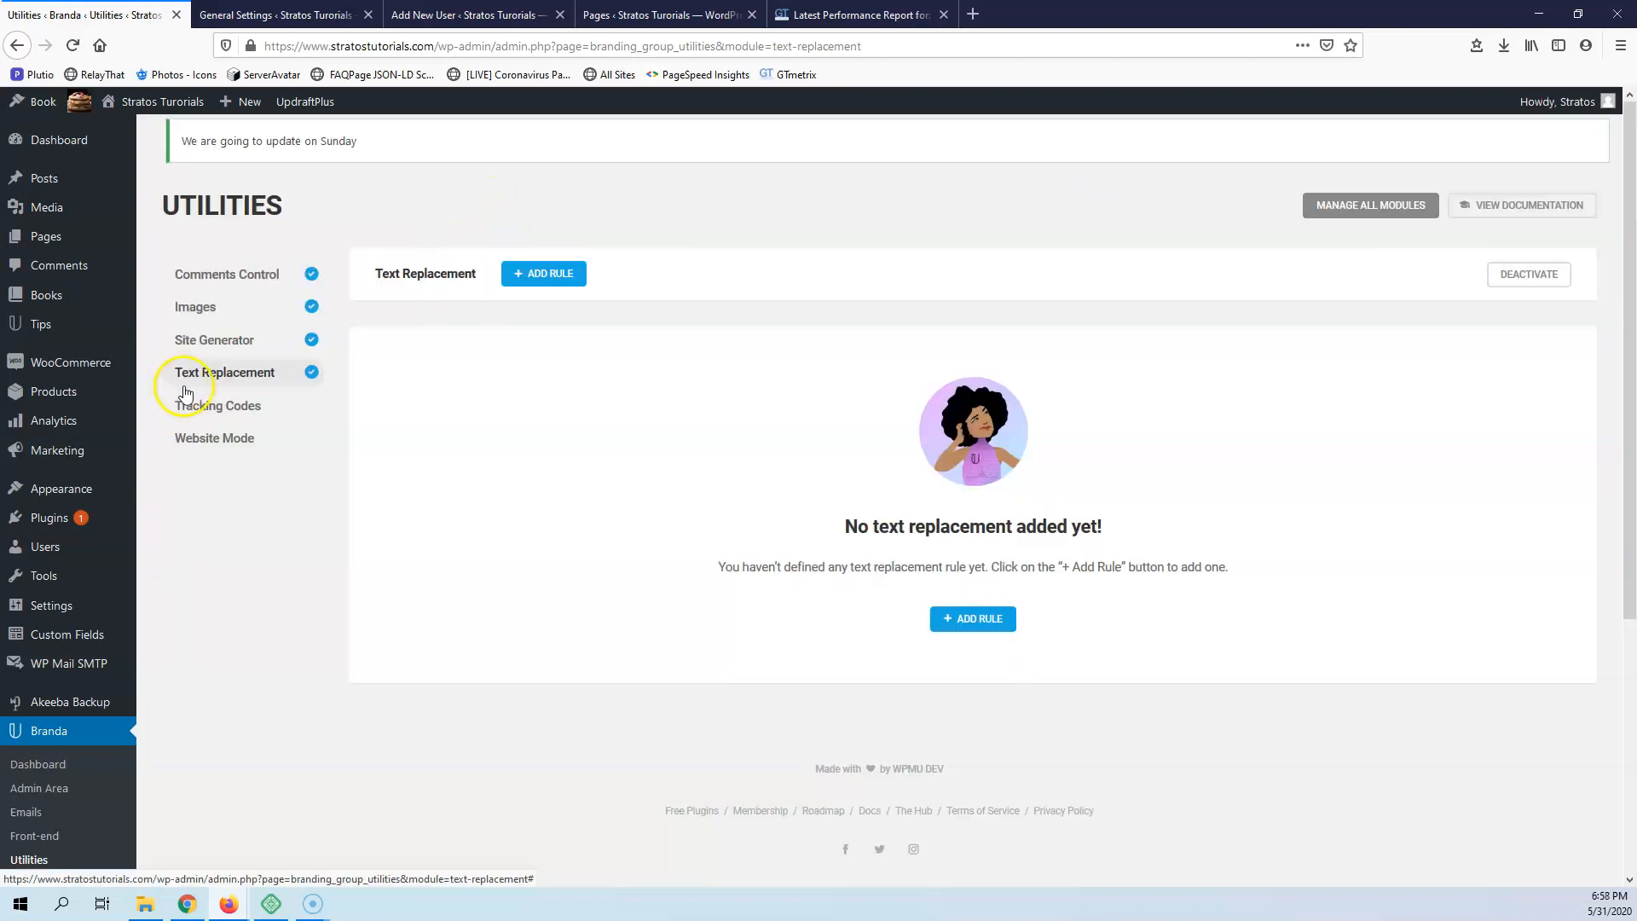
{"action": "left_click", "coordinate": [198, 409]}
{"action": "left_click", "coordinate": [418, 441]}
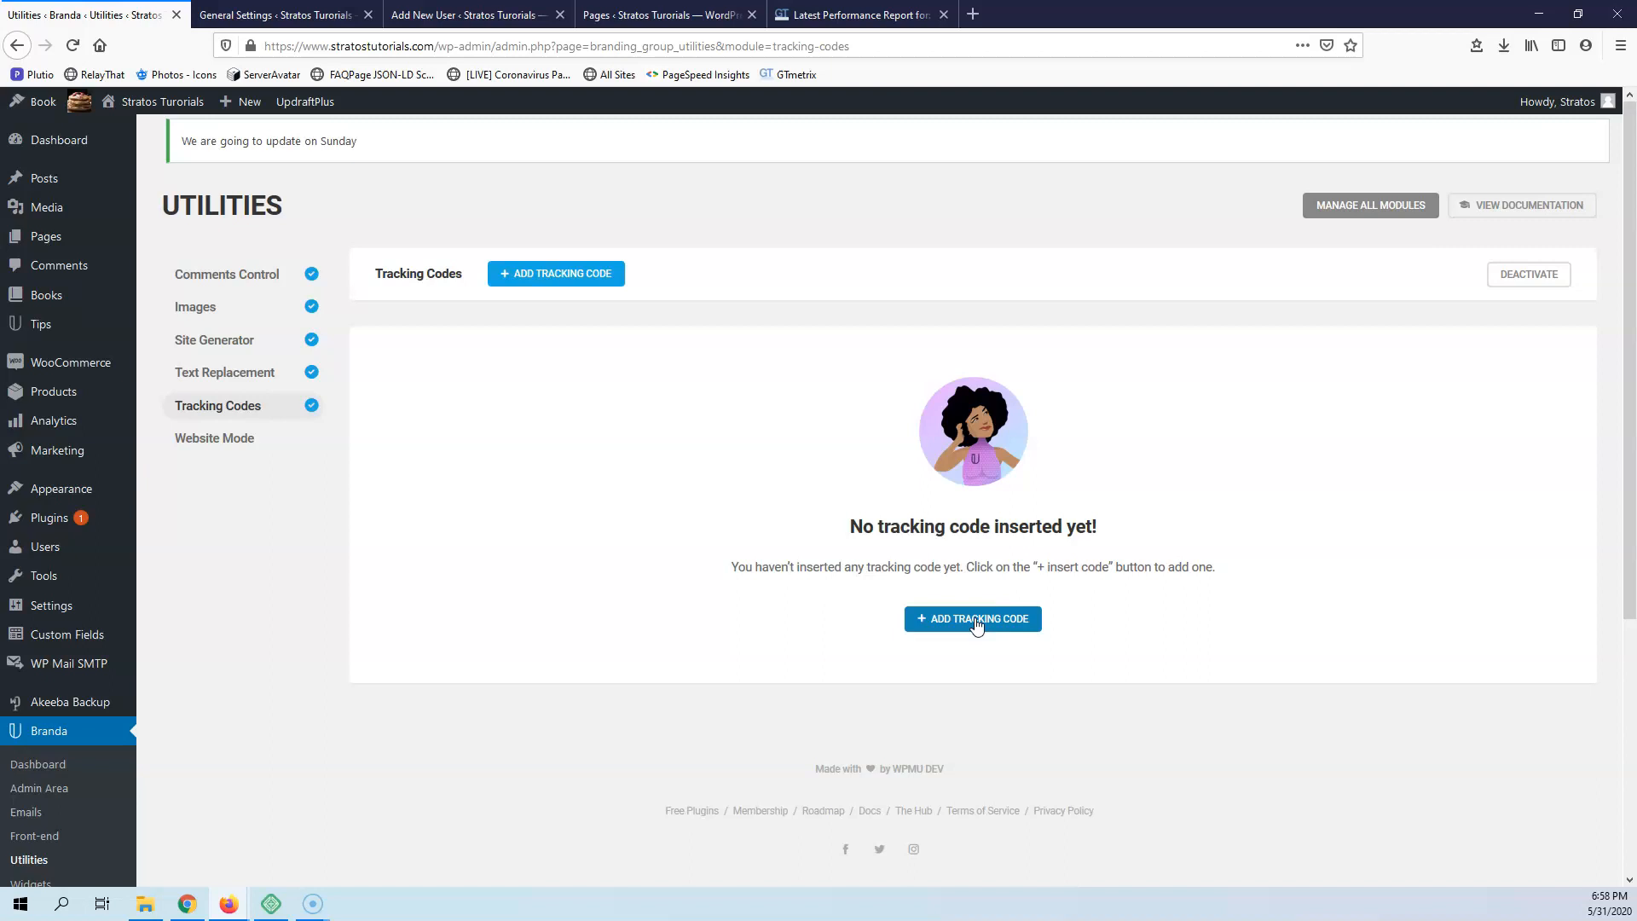
Activate the Website Mode module to review its mode, content, design and color options, and deactivate it again
{"action": "left_click", "coordinate": [217, 444]}
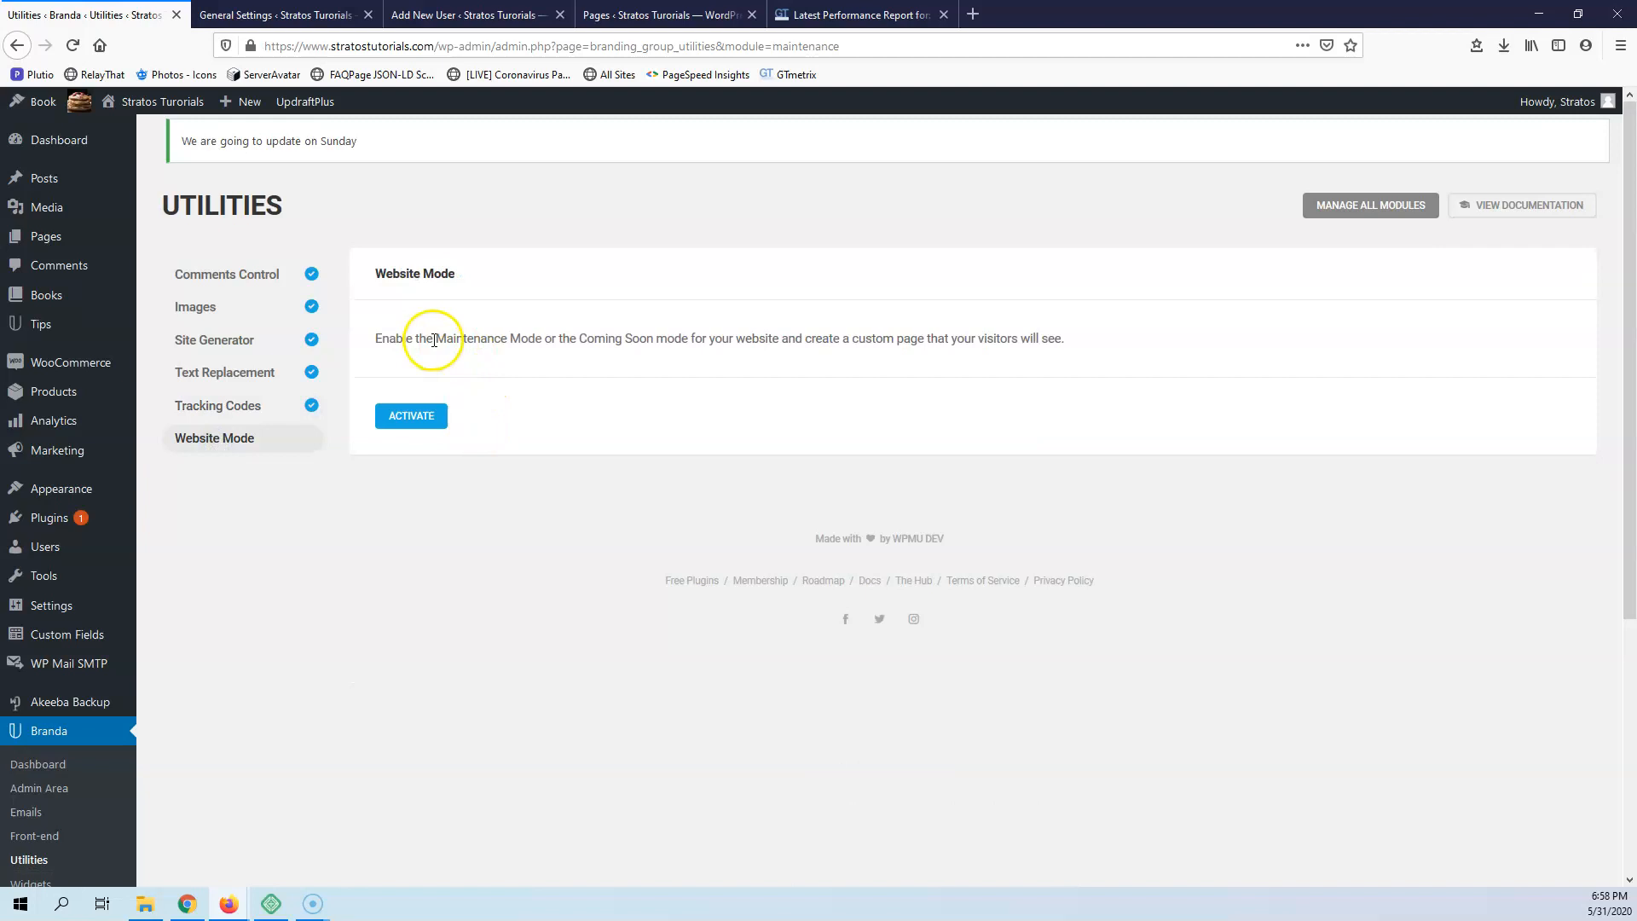
{"action": "left_click", "coordinate": [398, 421]}
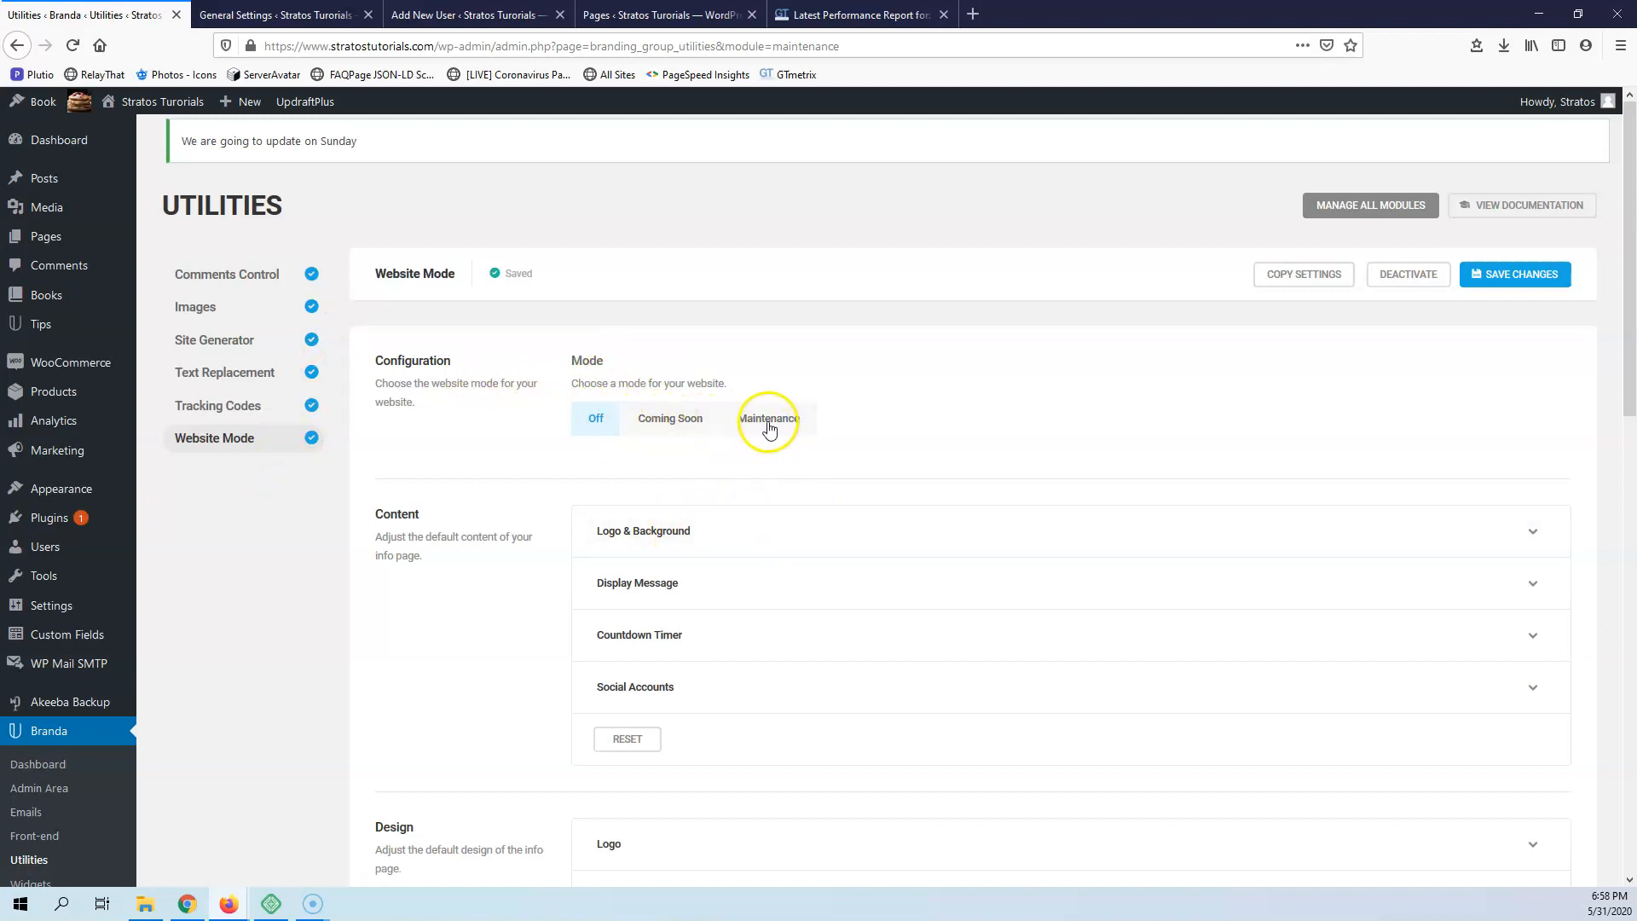
{"action": "scroll", "coordinate": [511, 477], "scroll_direction": "down", "scroll_amount": 5}
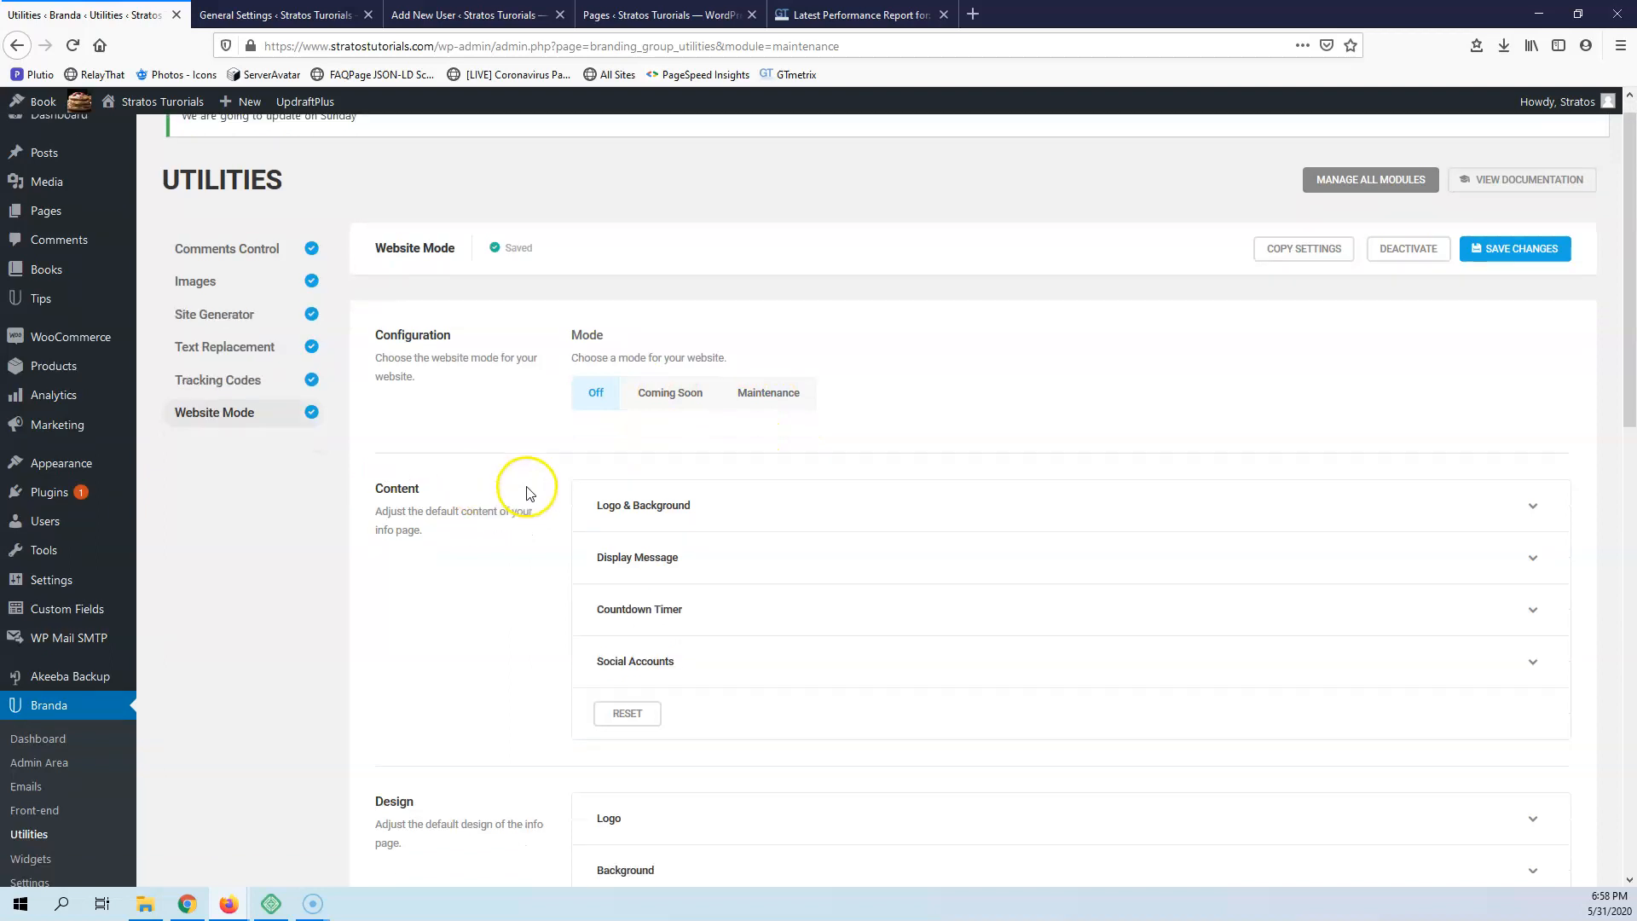
{"action": "scroll", "coordinate": [540, 511], "scroll_direction": "down", "scroll_amount": 6}
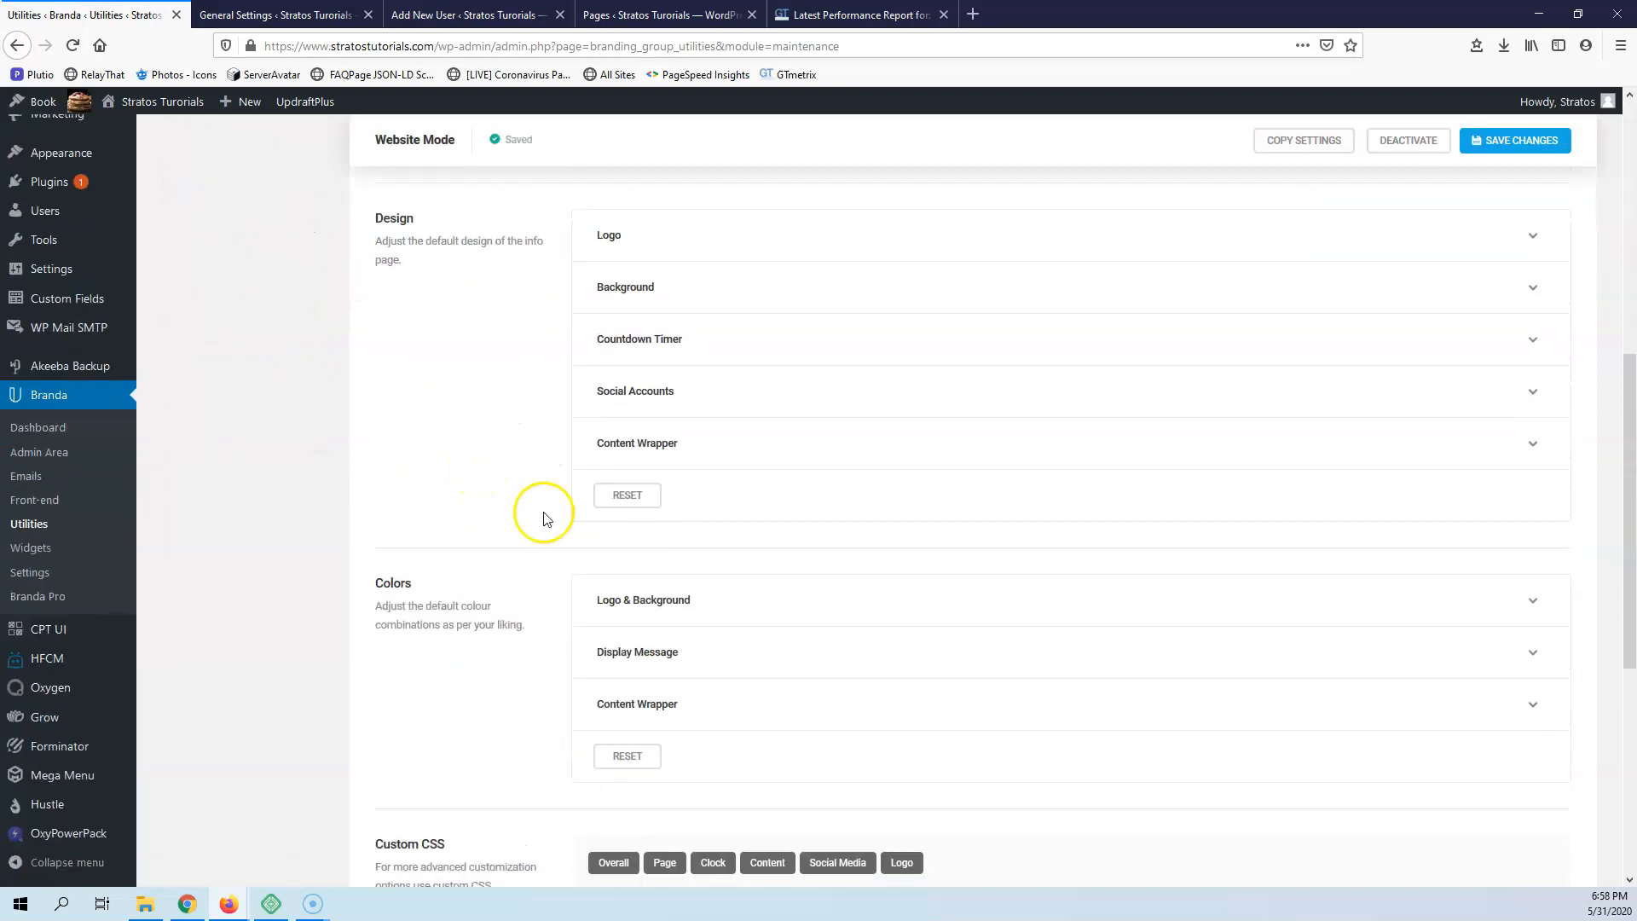
{"action": "scroll", "coordinate": [687, 552], "scroll_direction": "up", "scroll_amount": 9}
{"action": "scroll", "coordinate": [691, 550], "scroll_direction": "up", "scroll_amount": 3}
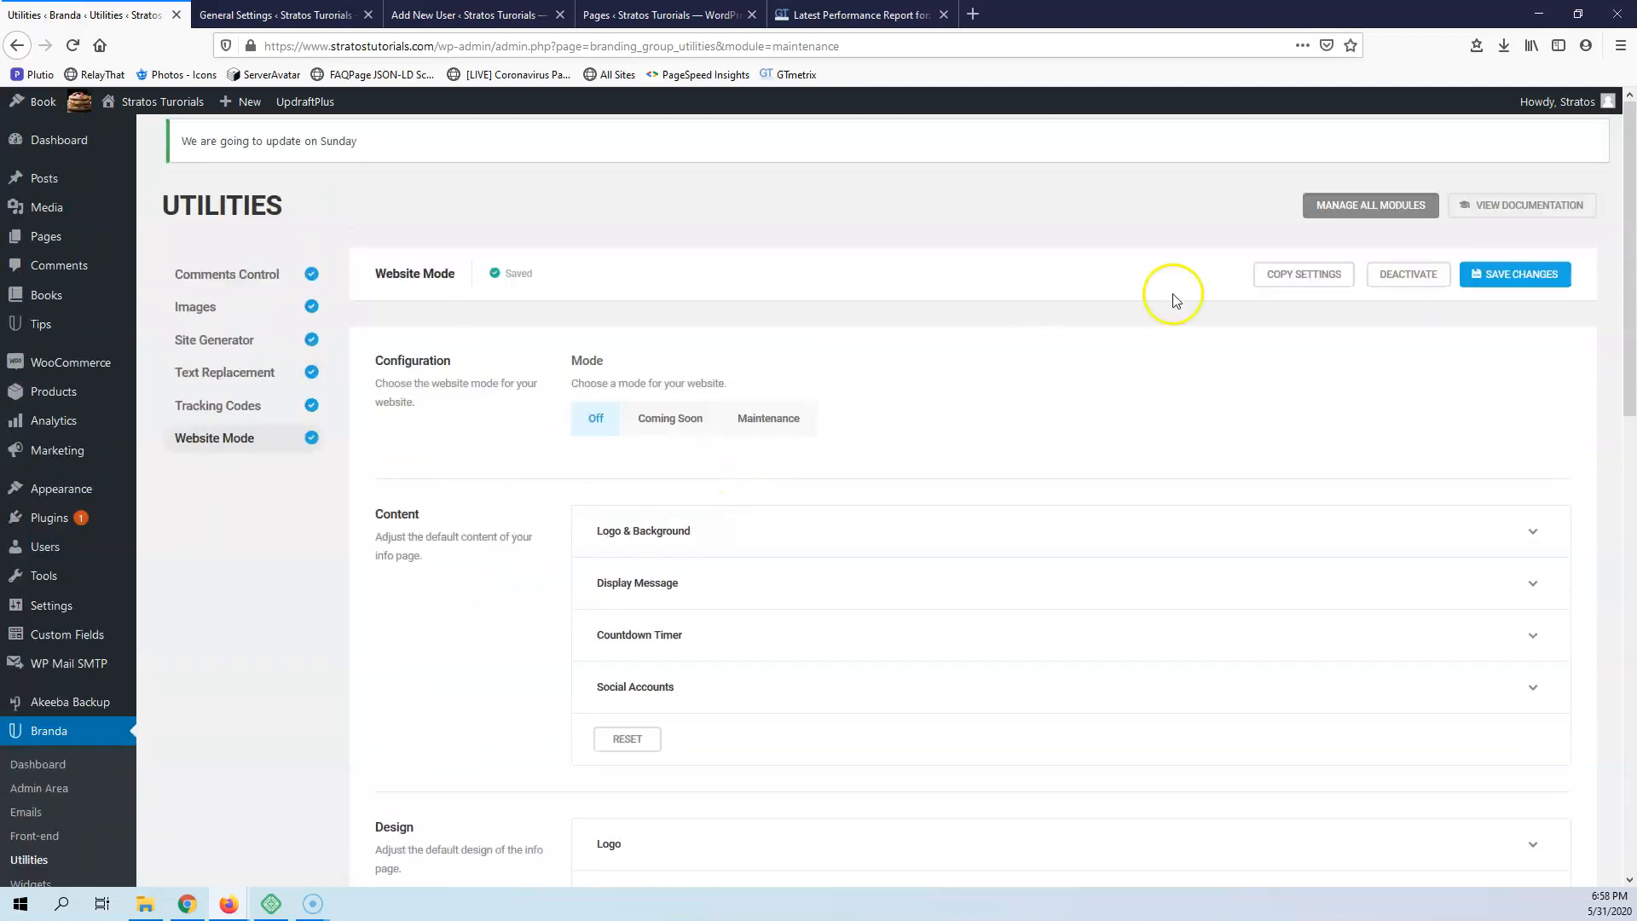
{"action": "left_click", "coordinate": [1404, 278]}
Go to Branda's Widgets group and activate the Dashboard Feeds module
{"action": "scroll", "coordinate": [282, 478], "scroll_direction": "down", "scroll_amount": 5}
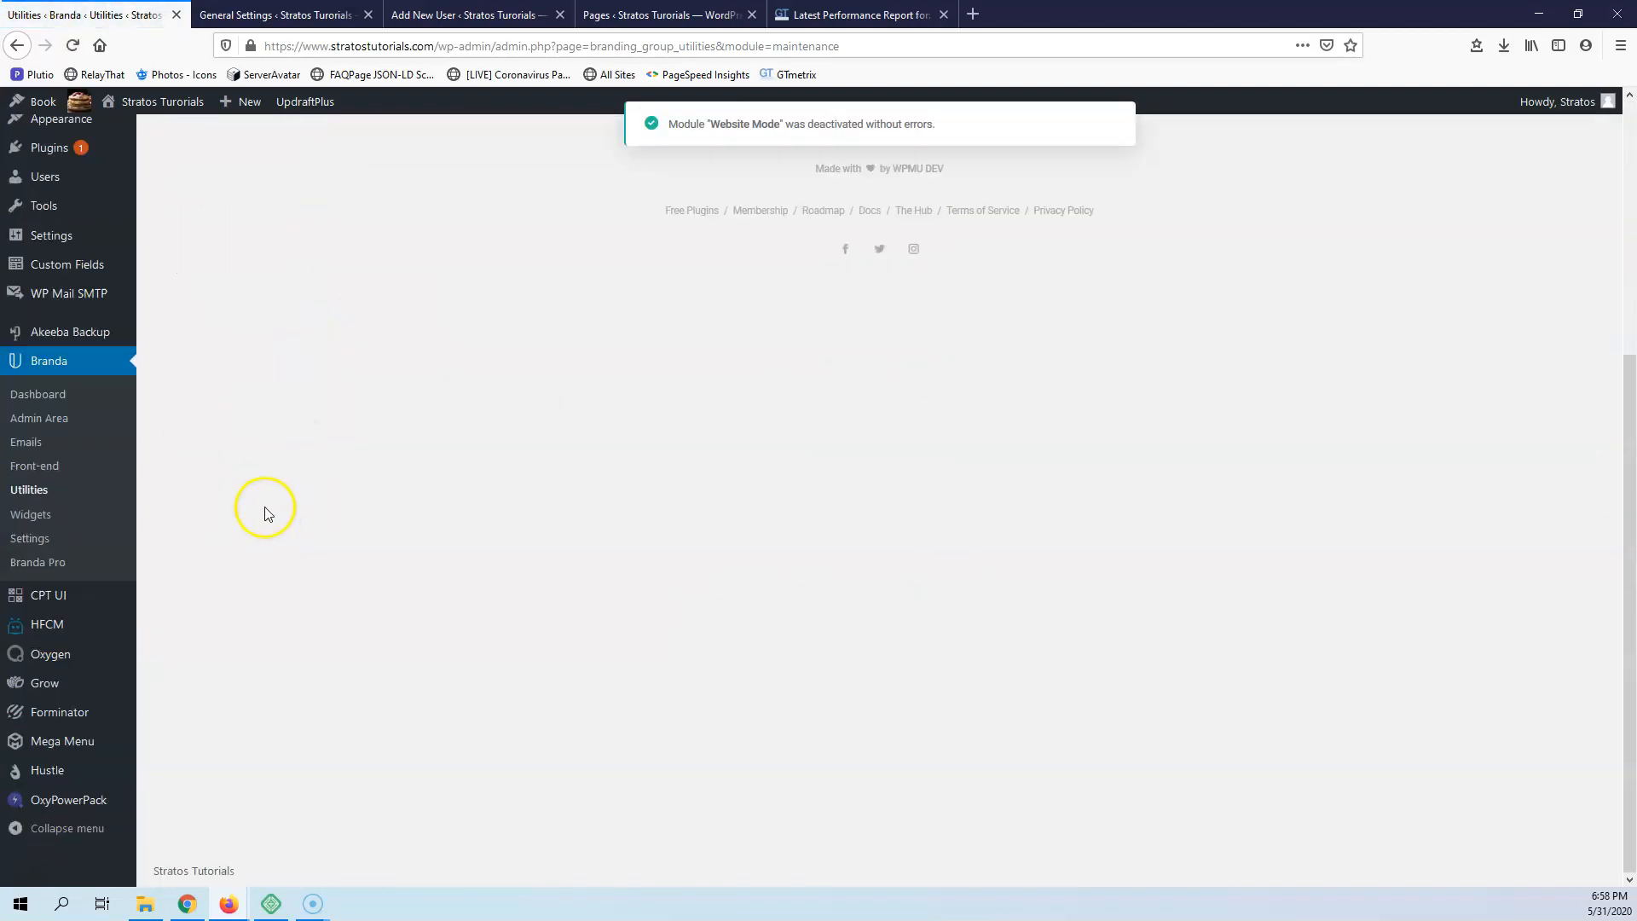
{"action": "left_click", "coordinate": [32, 517]}
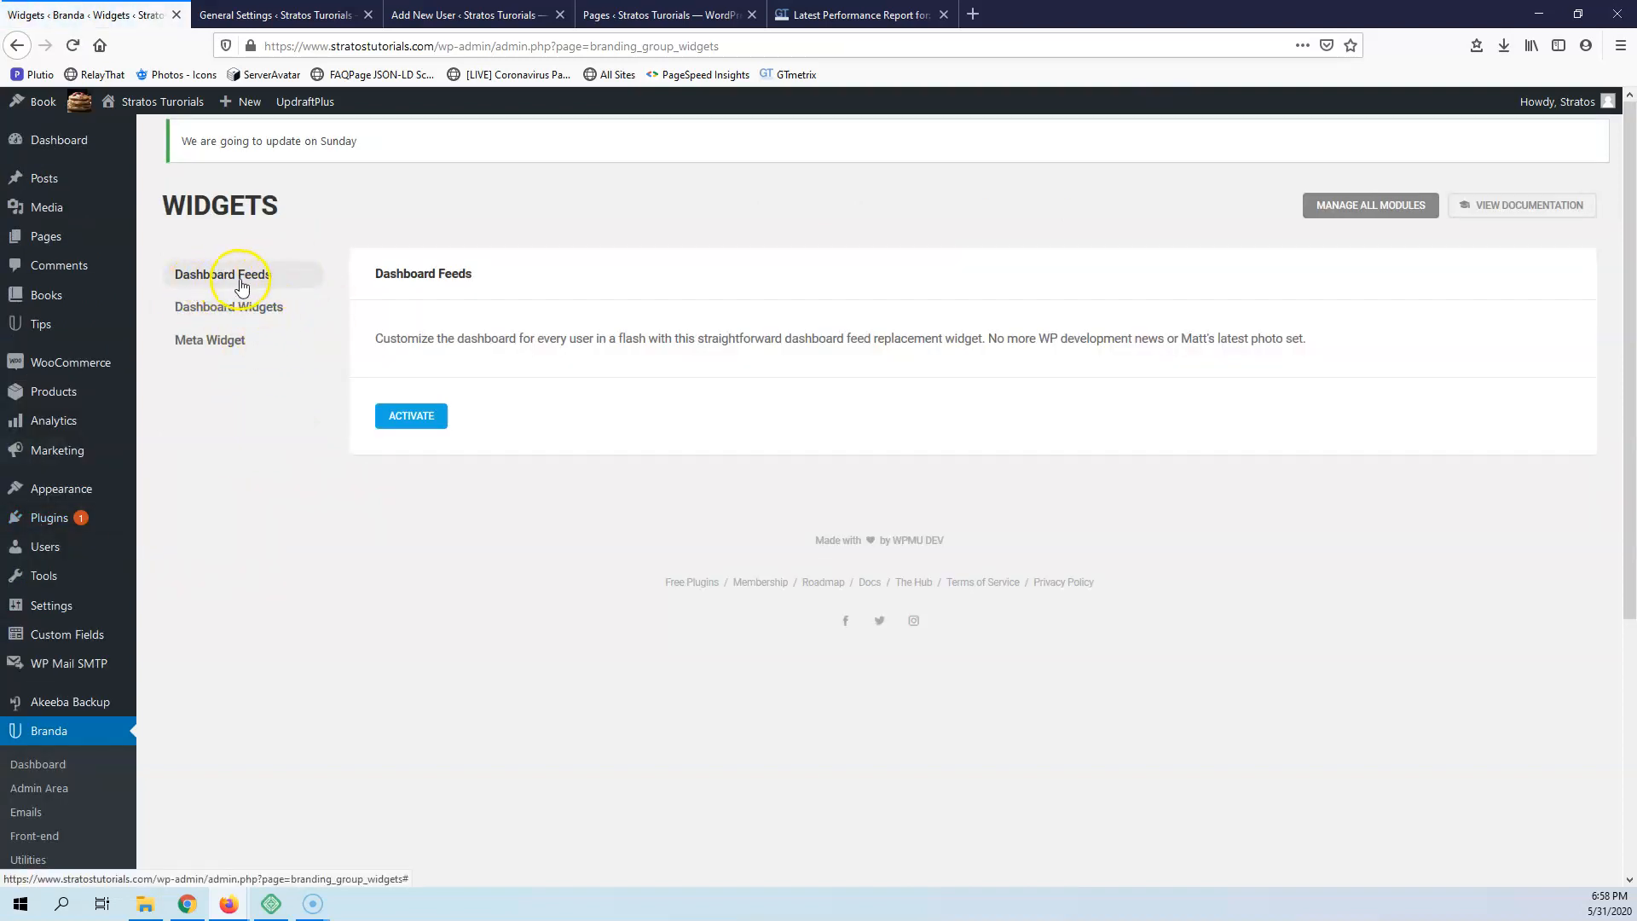
{"action": "left_click", "coordinate": [410, 420]}
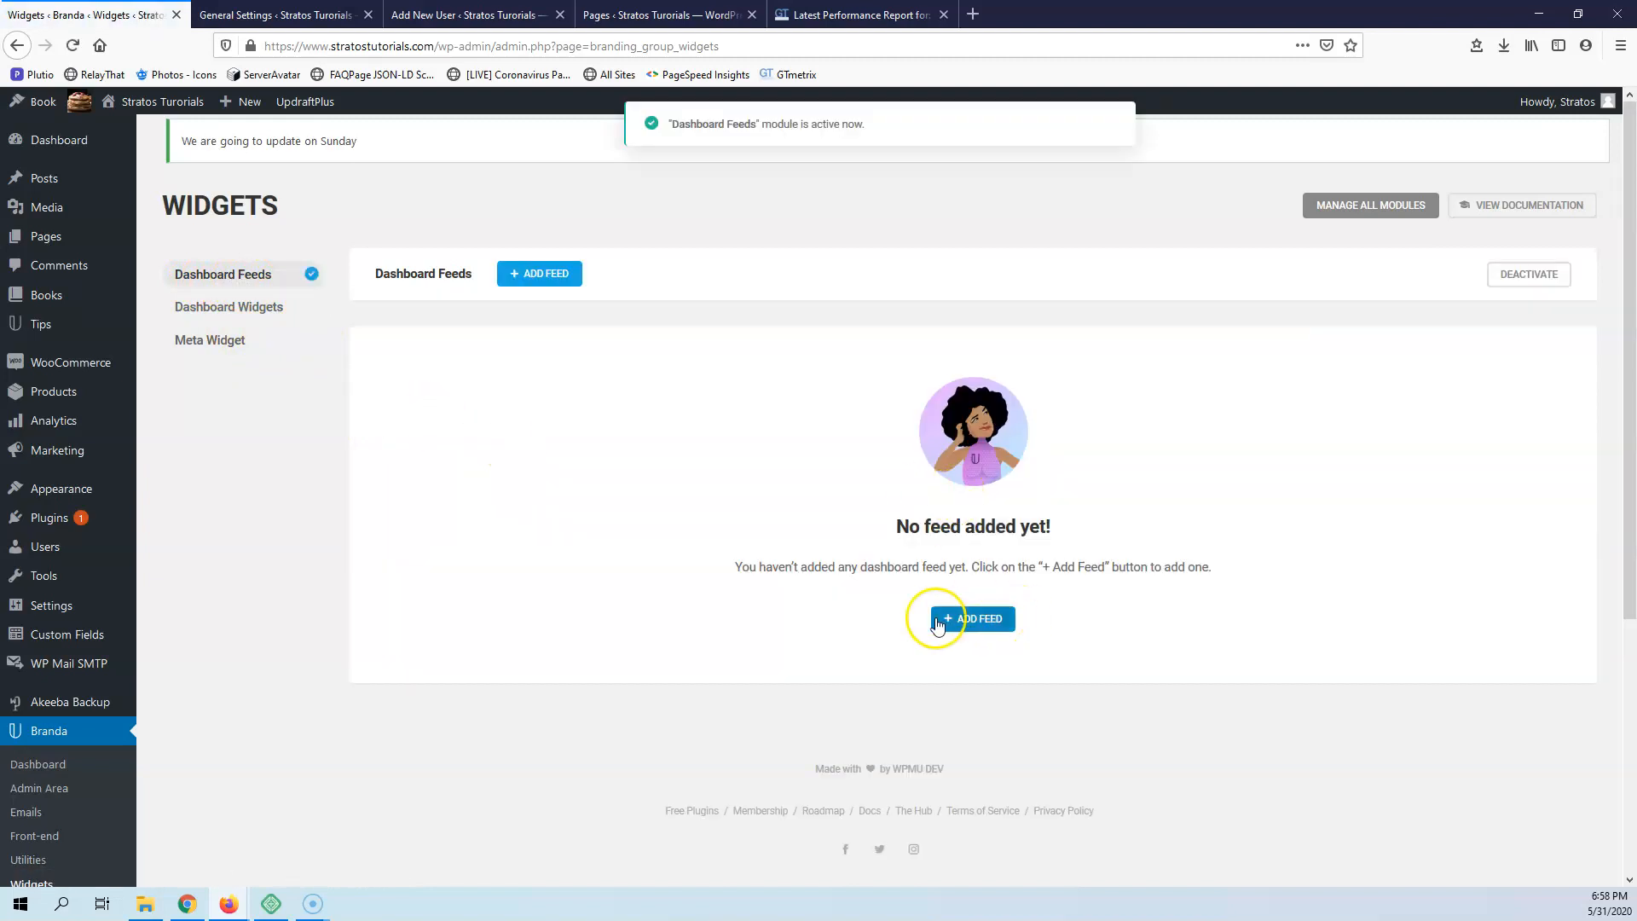
Review the general, display and visibility options for adding a dashboard feed, and cancel without adding one
{"action": "left_click", "coordinate": [989, 617]}
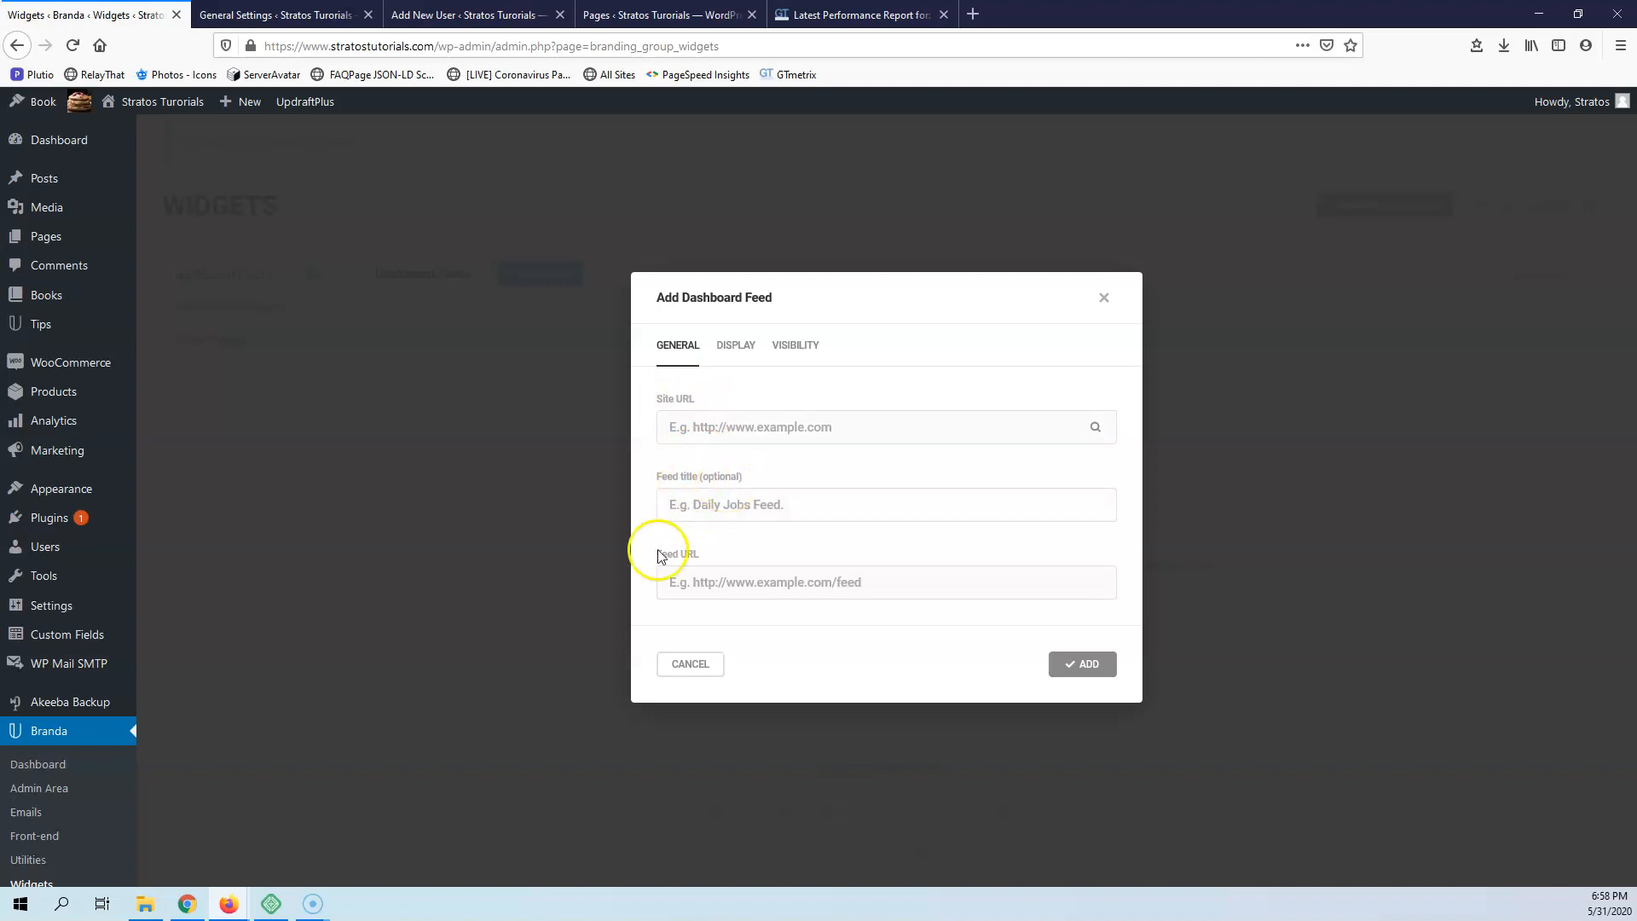
{"action": "left_click", "coordinate": [24, 877]}
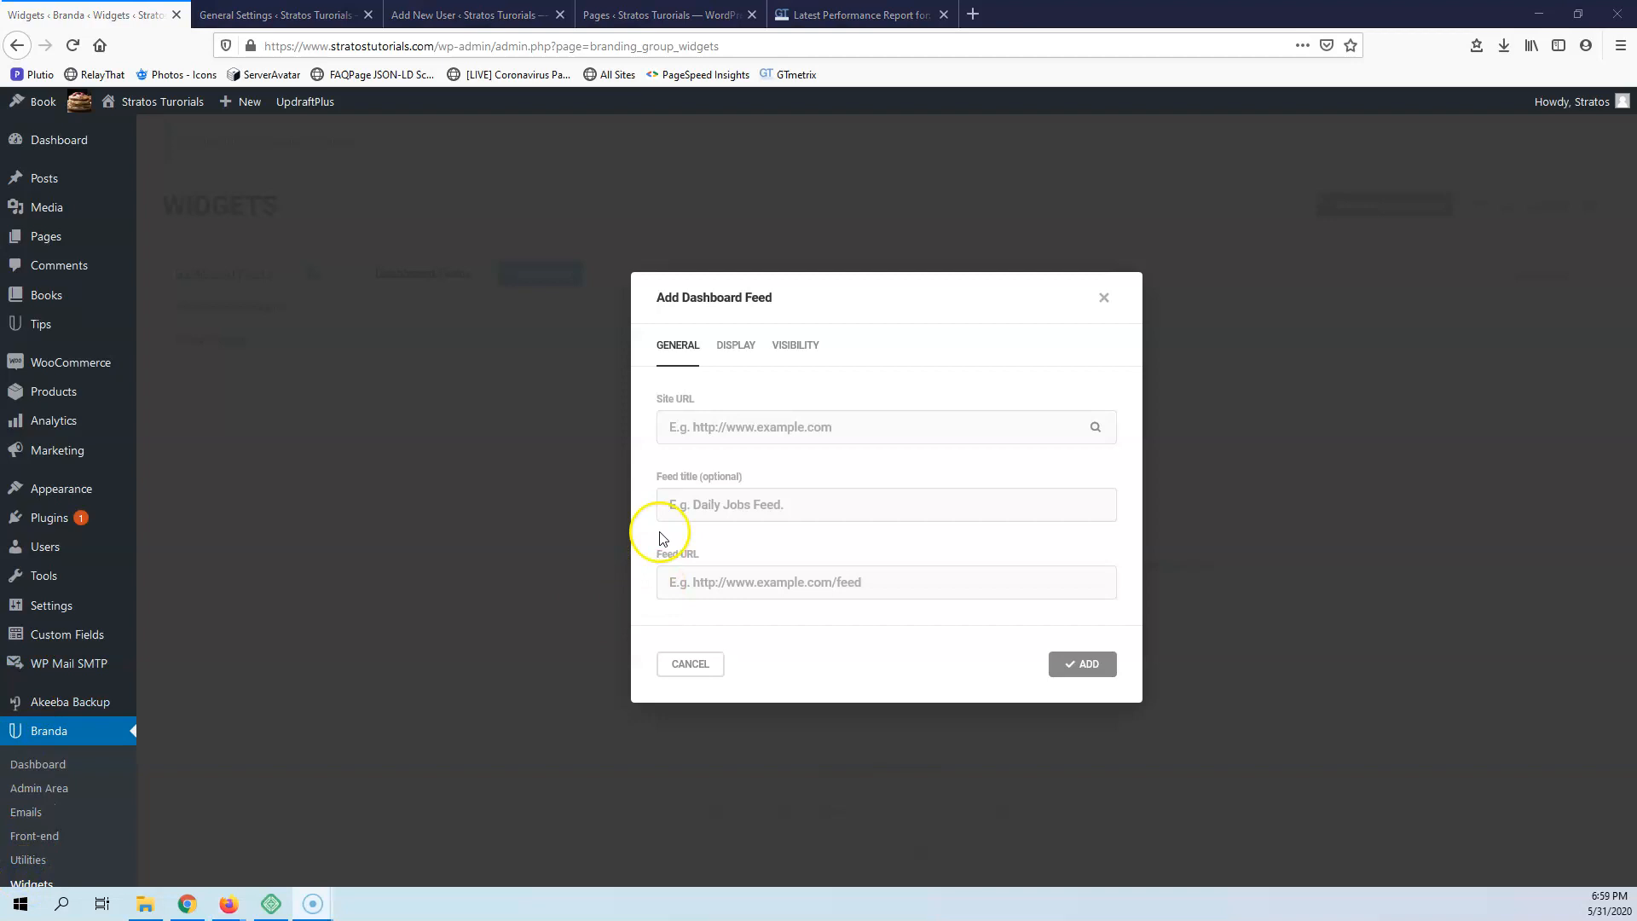
{"action": "left_click", "coordinate": [735, 344]}
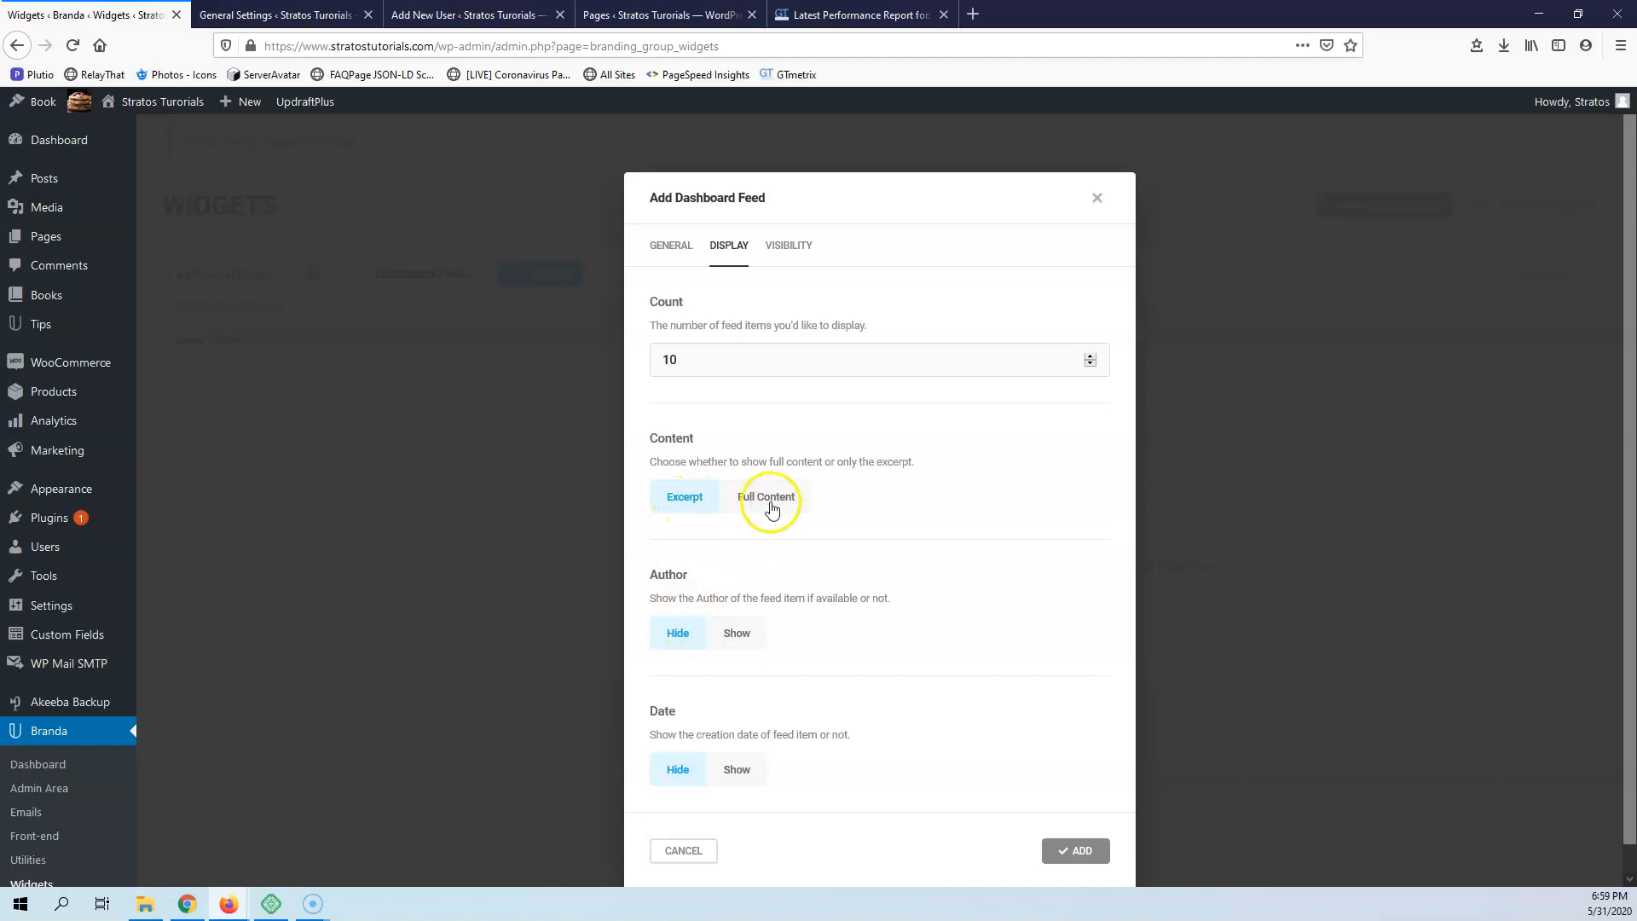
{"action": "scroll", "coordinate": [686, 554], "scroll_direction": "down", "scroll_amount": 1}
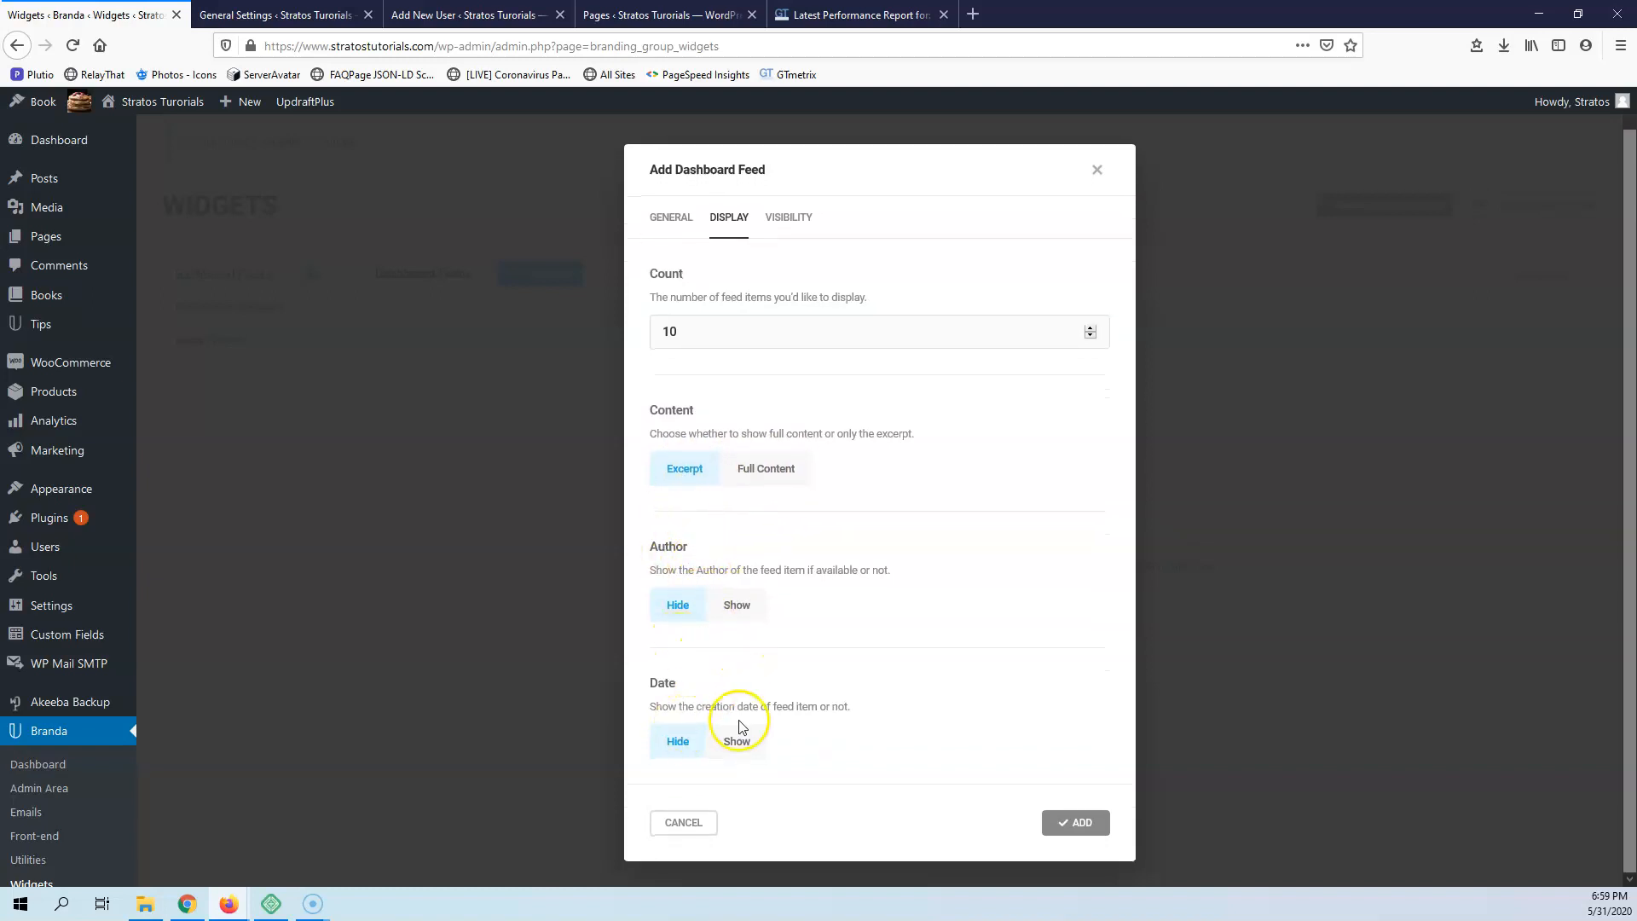
{"action": "scroll", "coordinate": [840, 477], "scroll_direction": "up", "scroll_amount": 1}
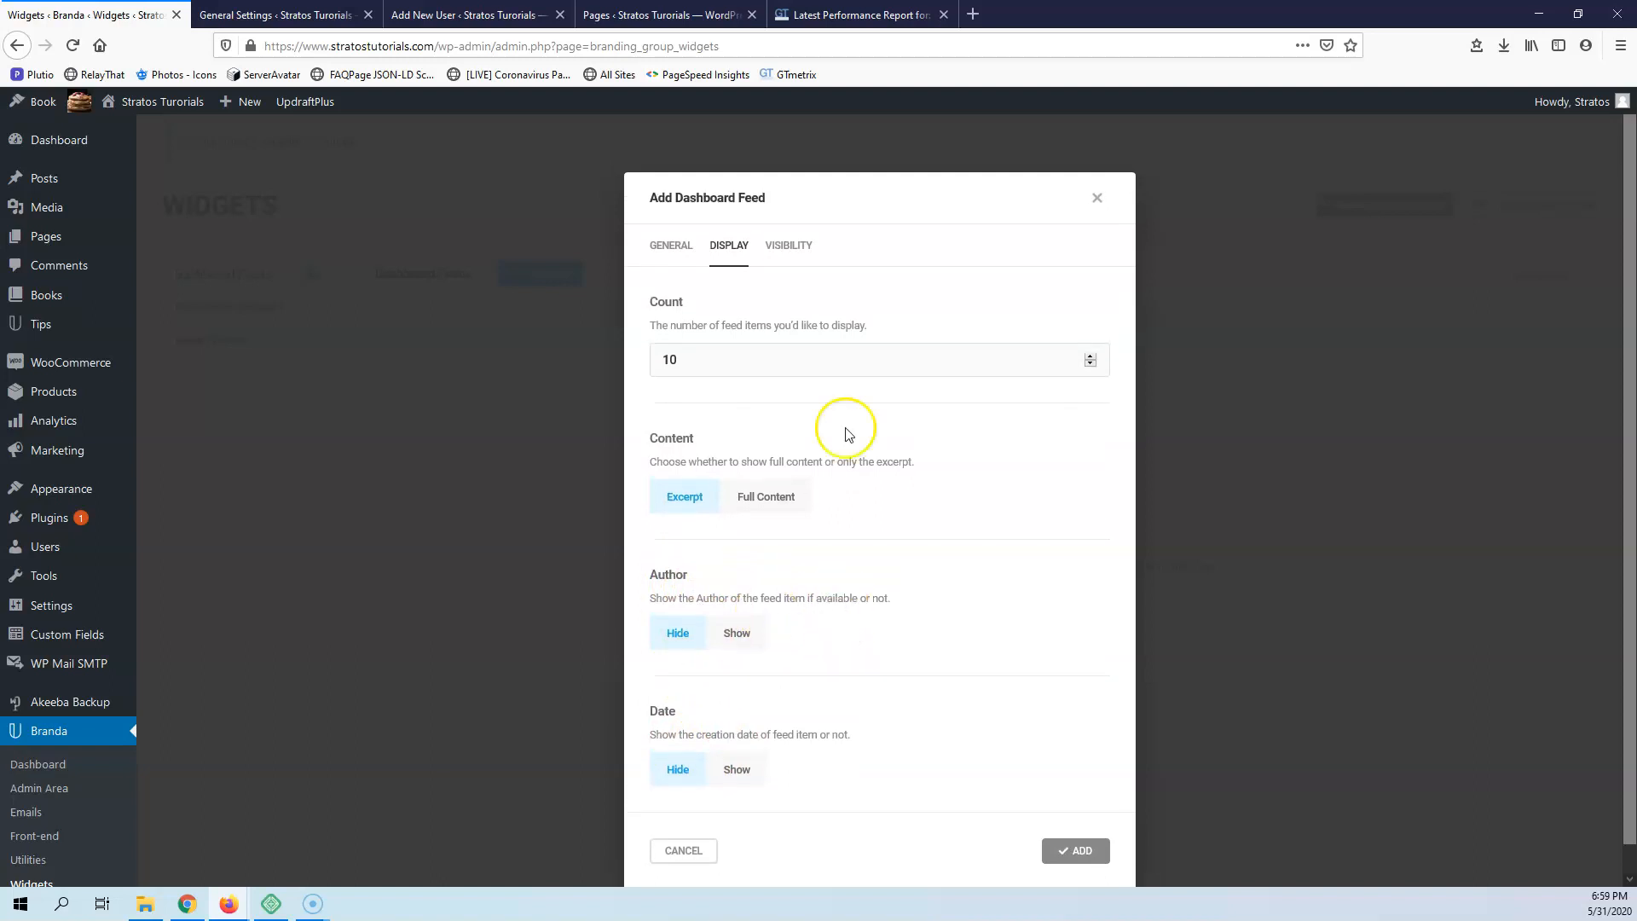
{"action": "left_click", "coordinate": [790, 254]}
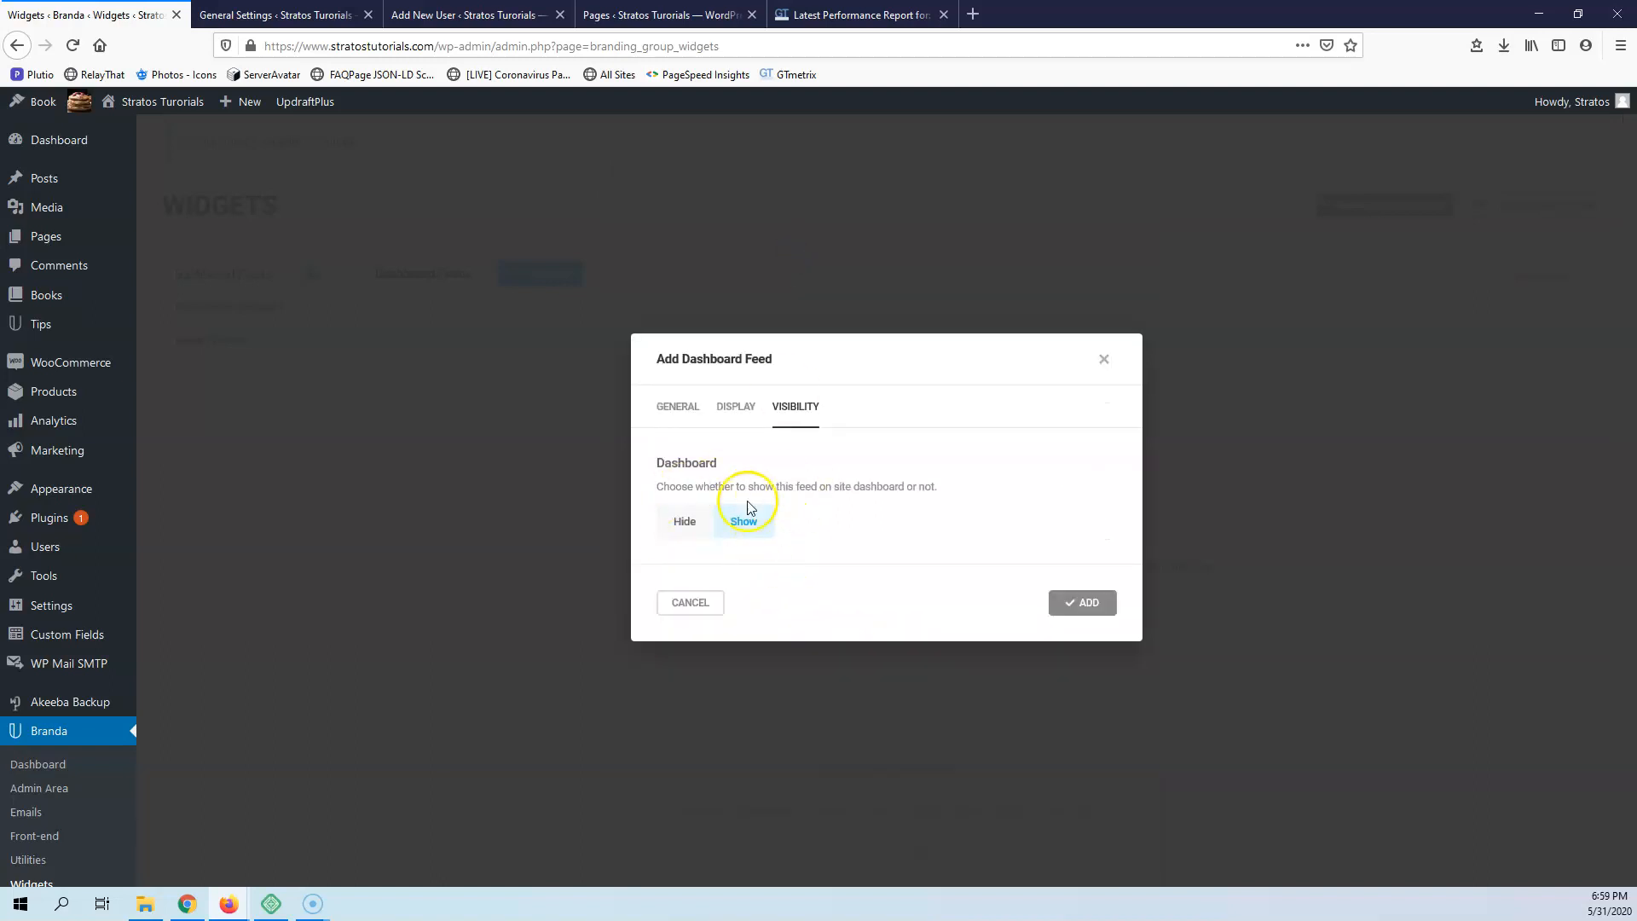
{"action": "left_click", "coordinate": [679, 603]}
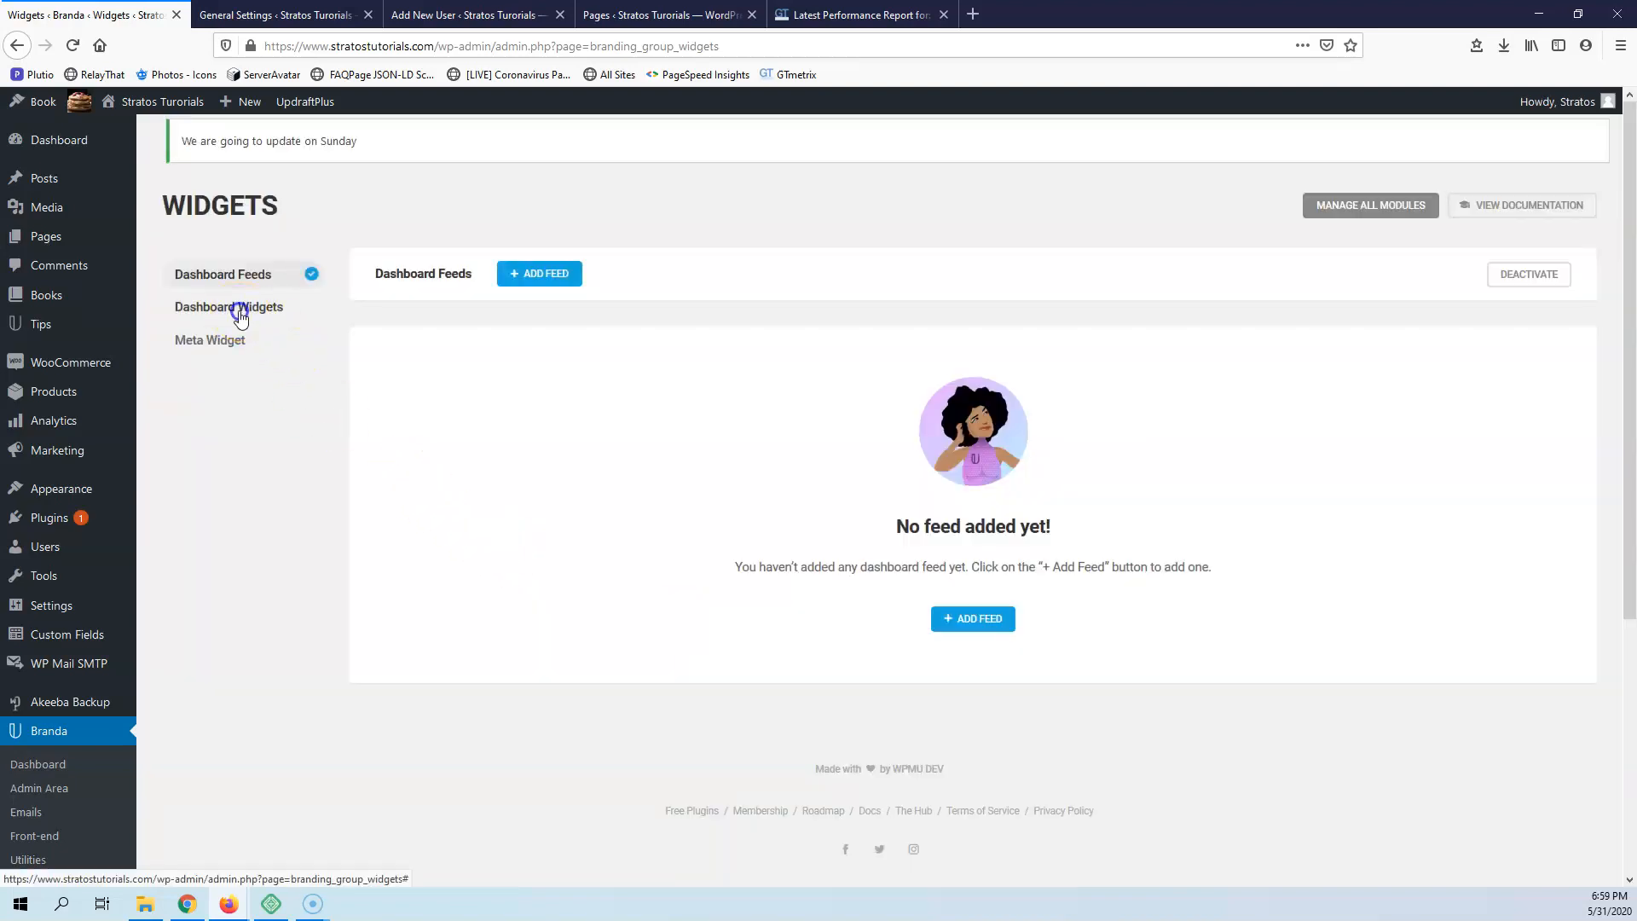
Activate the Dashboard Widgets module and review its widget visibility, welcome message and text widget settings
{"action": "left_click", "coordinate": [239, 313]}
{"action": "left_click", "coordinate": [413, 420]}
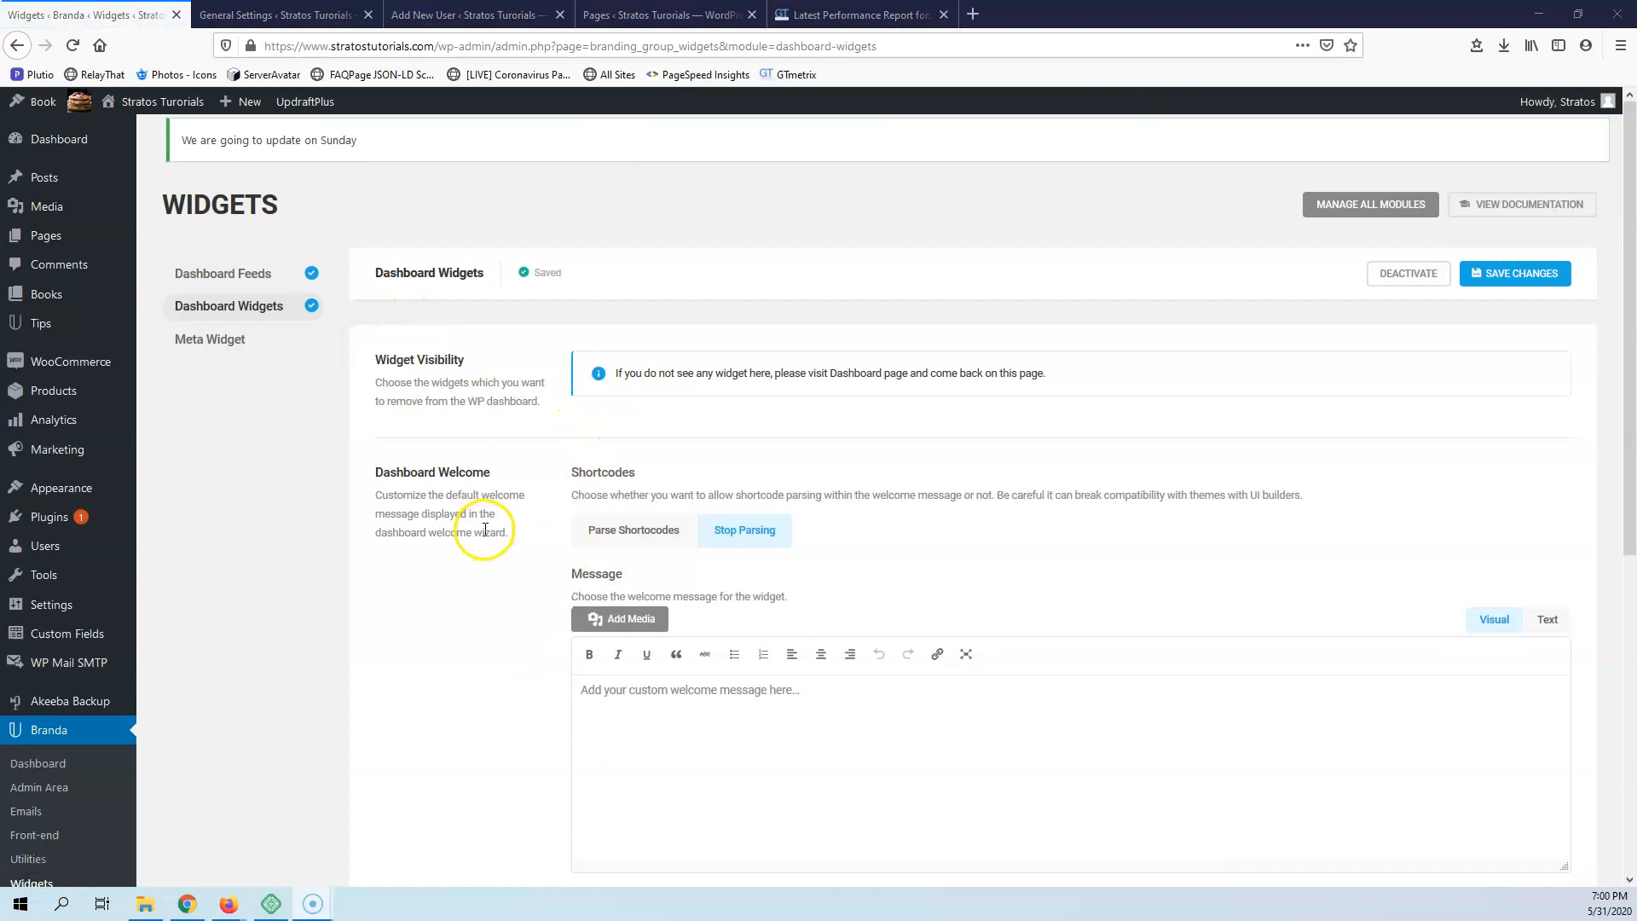
{"action": "scroll", "coordinate": [473, 495], "scroll_direction": "down", "scroll_amount": 4}
{"action": "scroll", "coordinate": [512, 482], "scroll_direction": "up", "scroll_amount": 4}
{"action": "scroll", "coordinate": [545, 580], "scroll_direction": "down", "scroll_amount": 4}
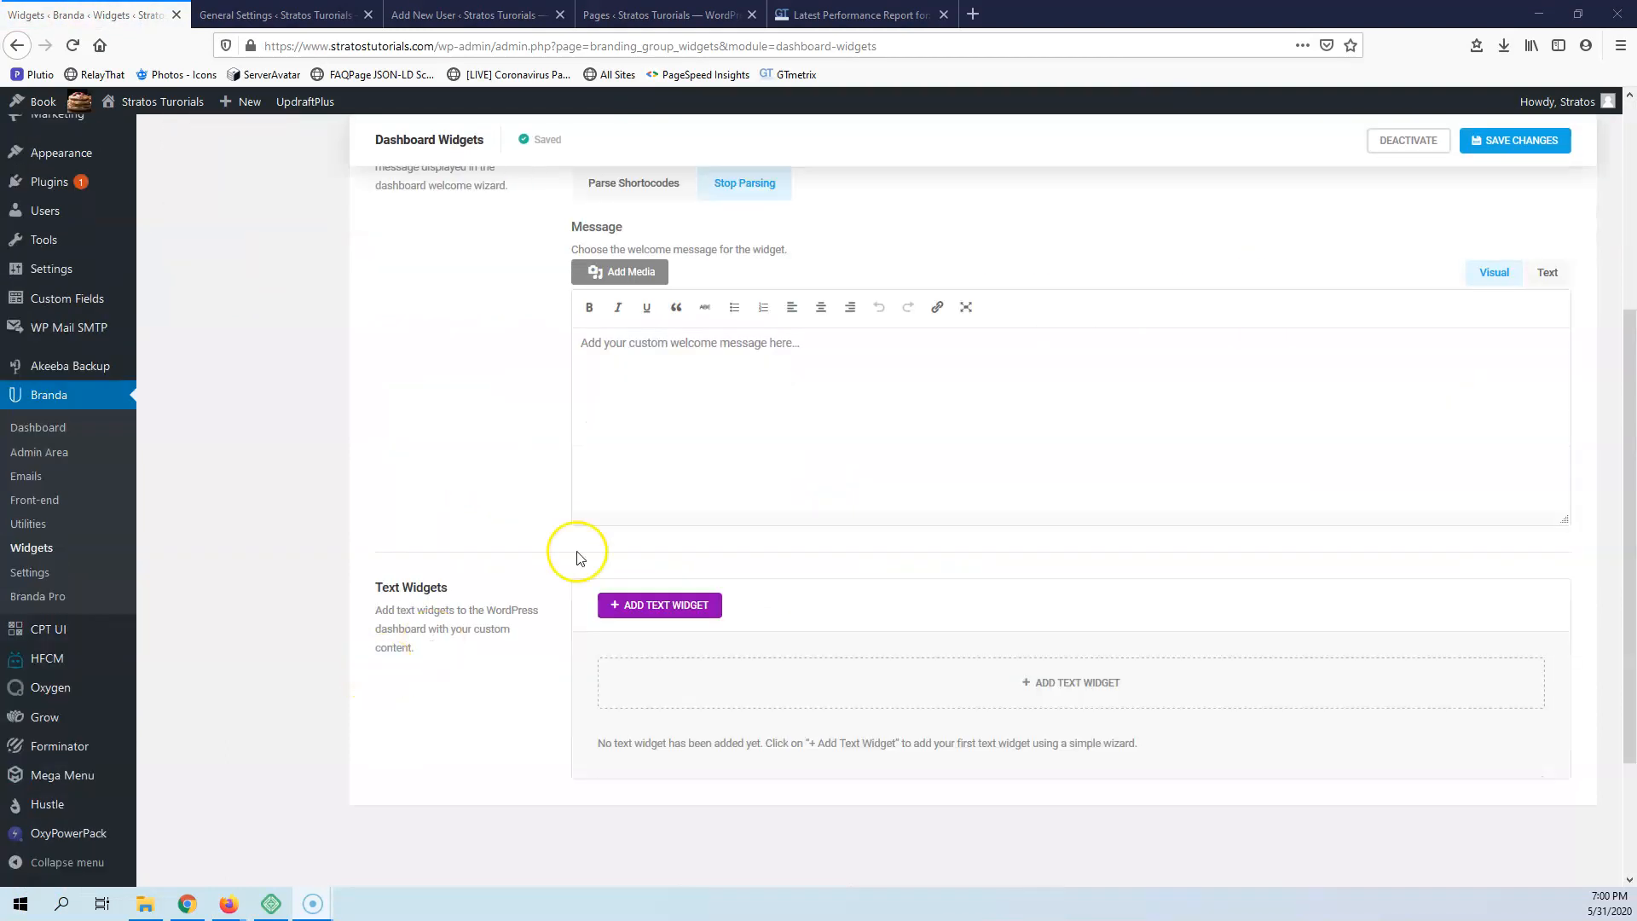
View the form for adding a dashboard text widget and cancel without adding one
{"action": "left_click", "coordinate": [664, 607]}
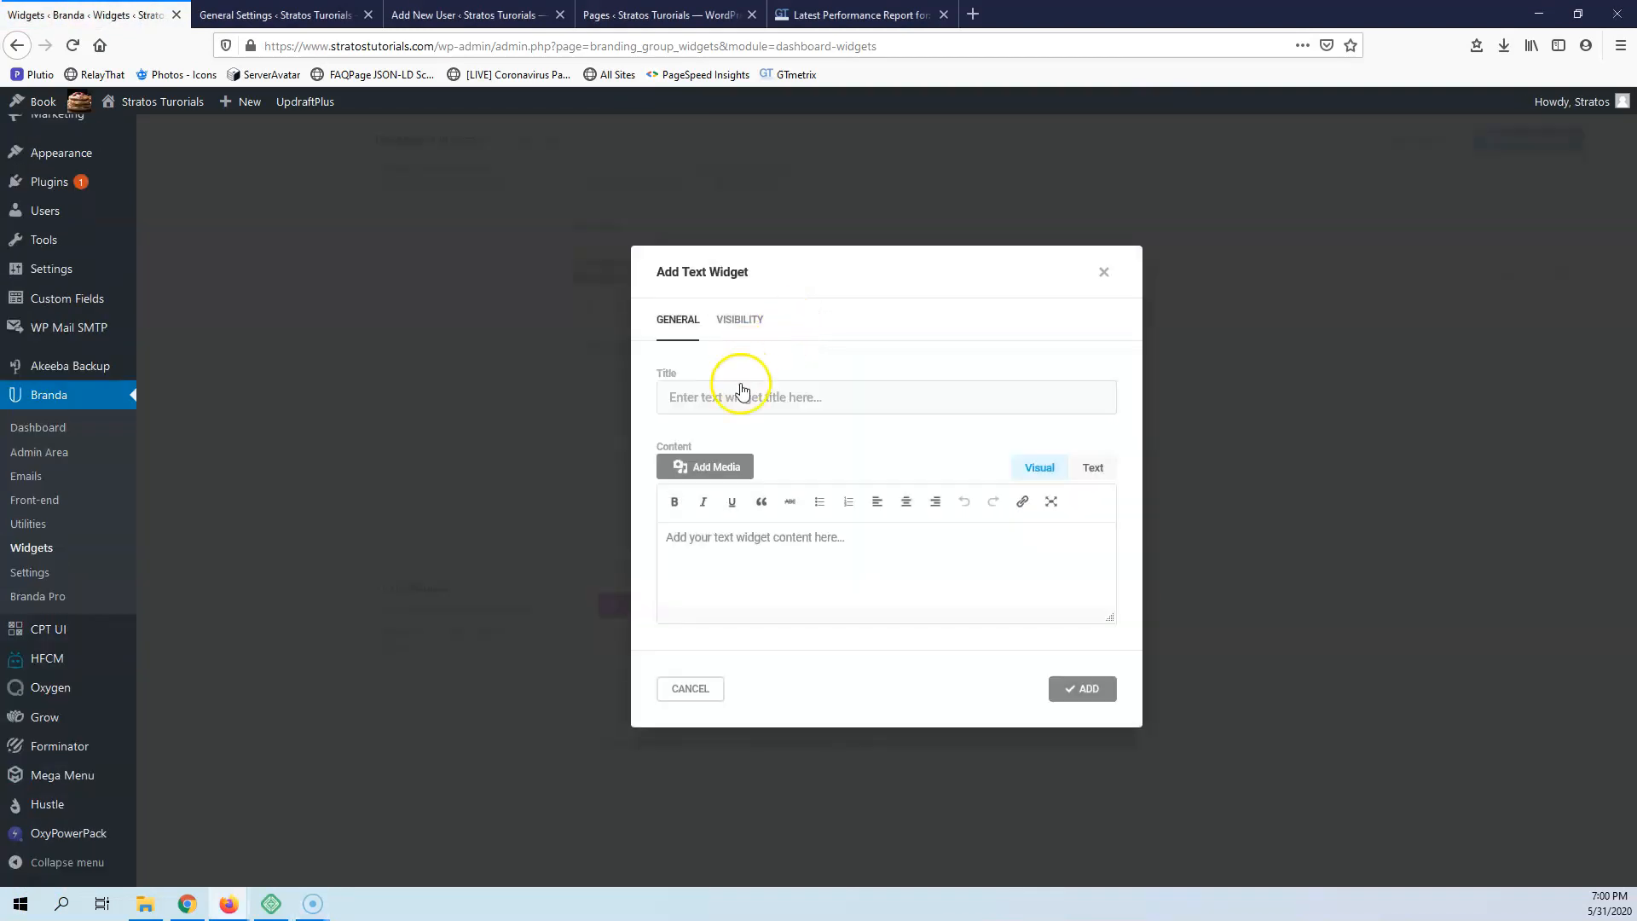
{"action": "left_click", "coordinate": [692, 688]}
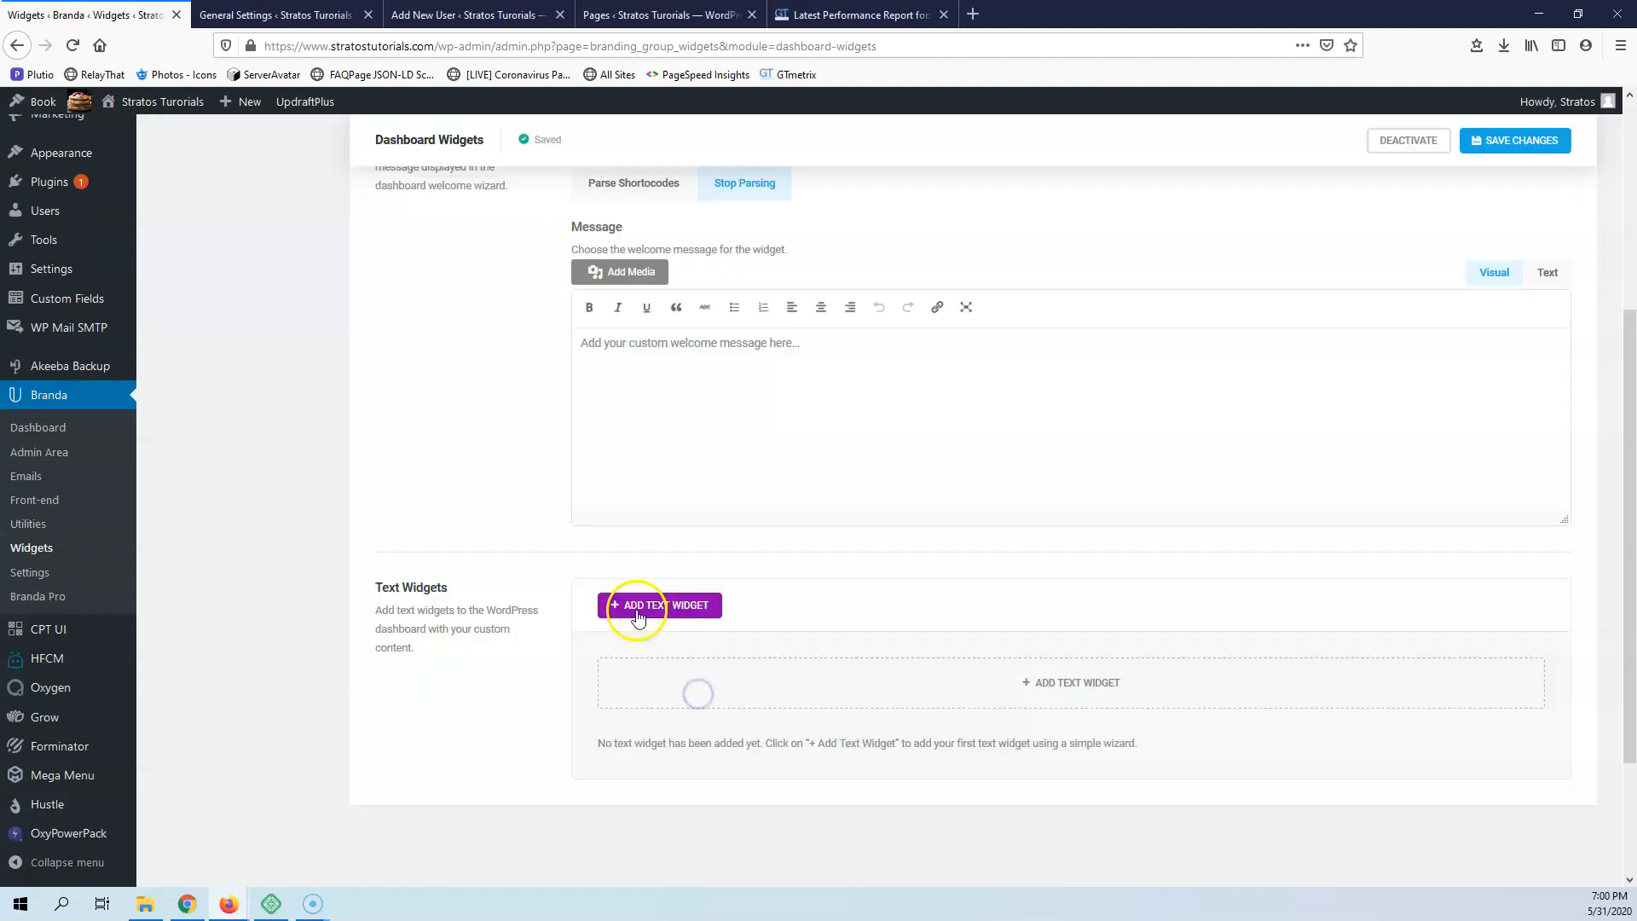
{"action": "scroll", "coordinate": [684, 451], "scroll_direction": "up", "scroll_amount": 1}
{"action": "scroll", "coordinate": [684, 452], "scroll_direction": "up", "scroll_amount": 3}
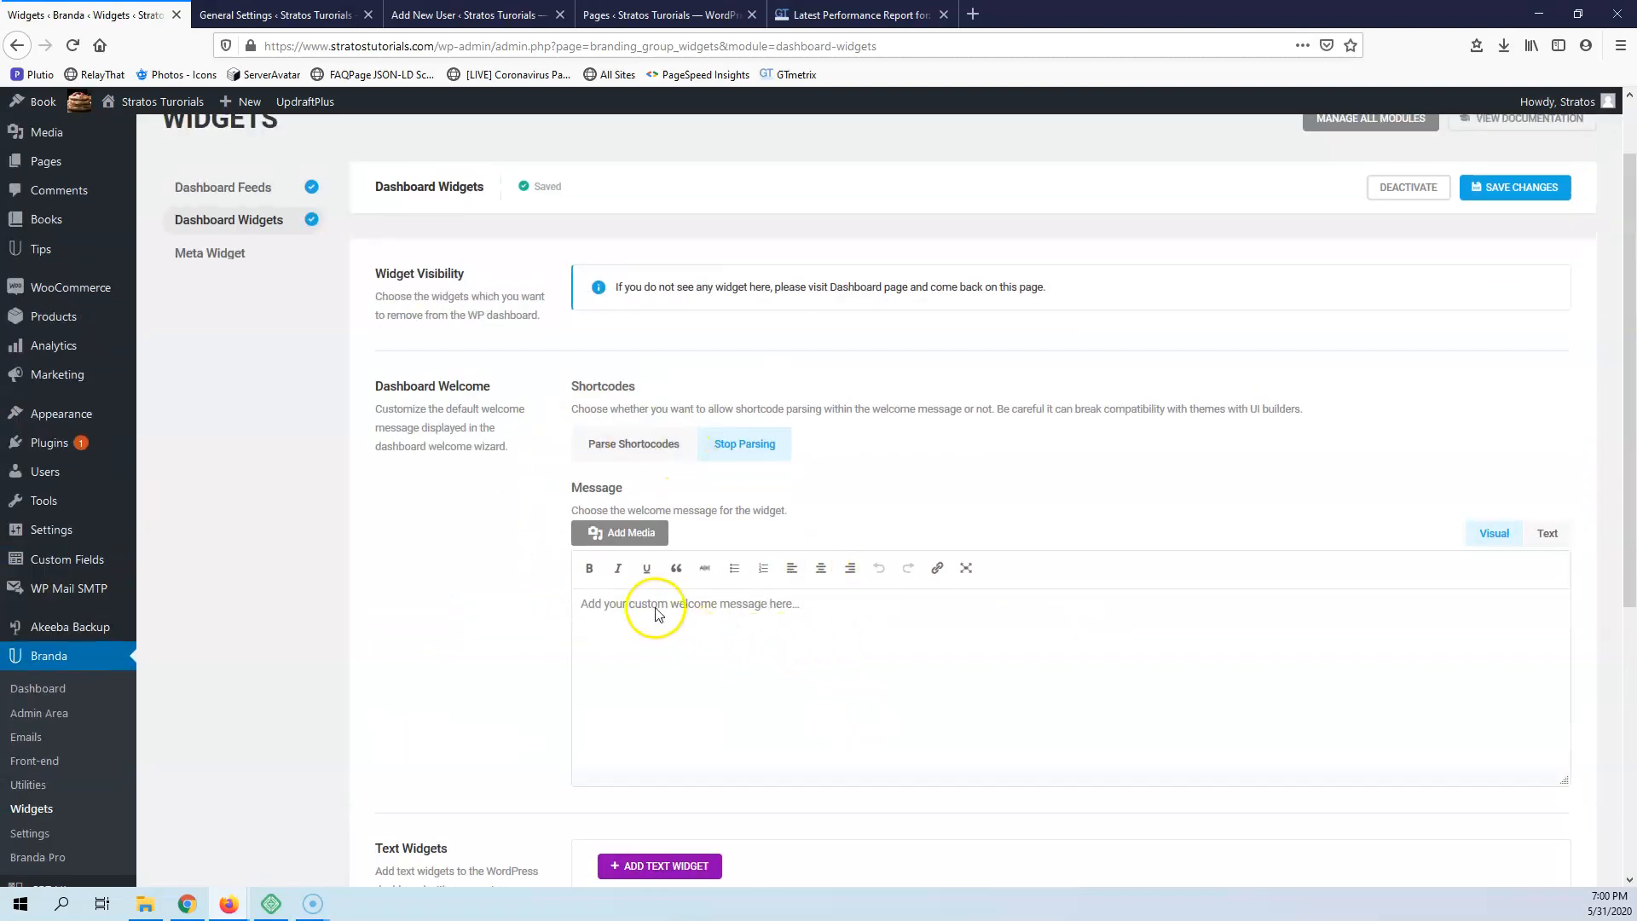
{"action": "scroll", "coordinate": [458, 674], "scroll_direction": "up", "scroll_amount": 1}
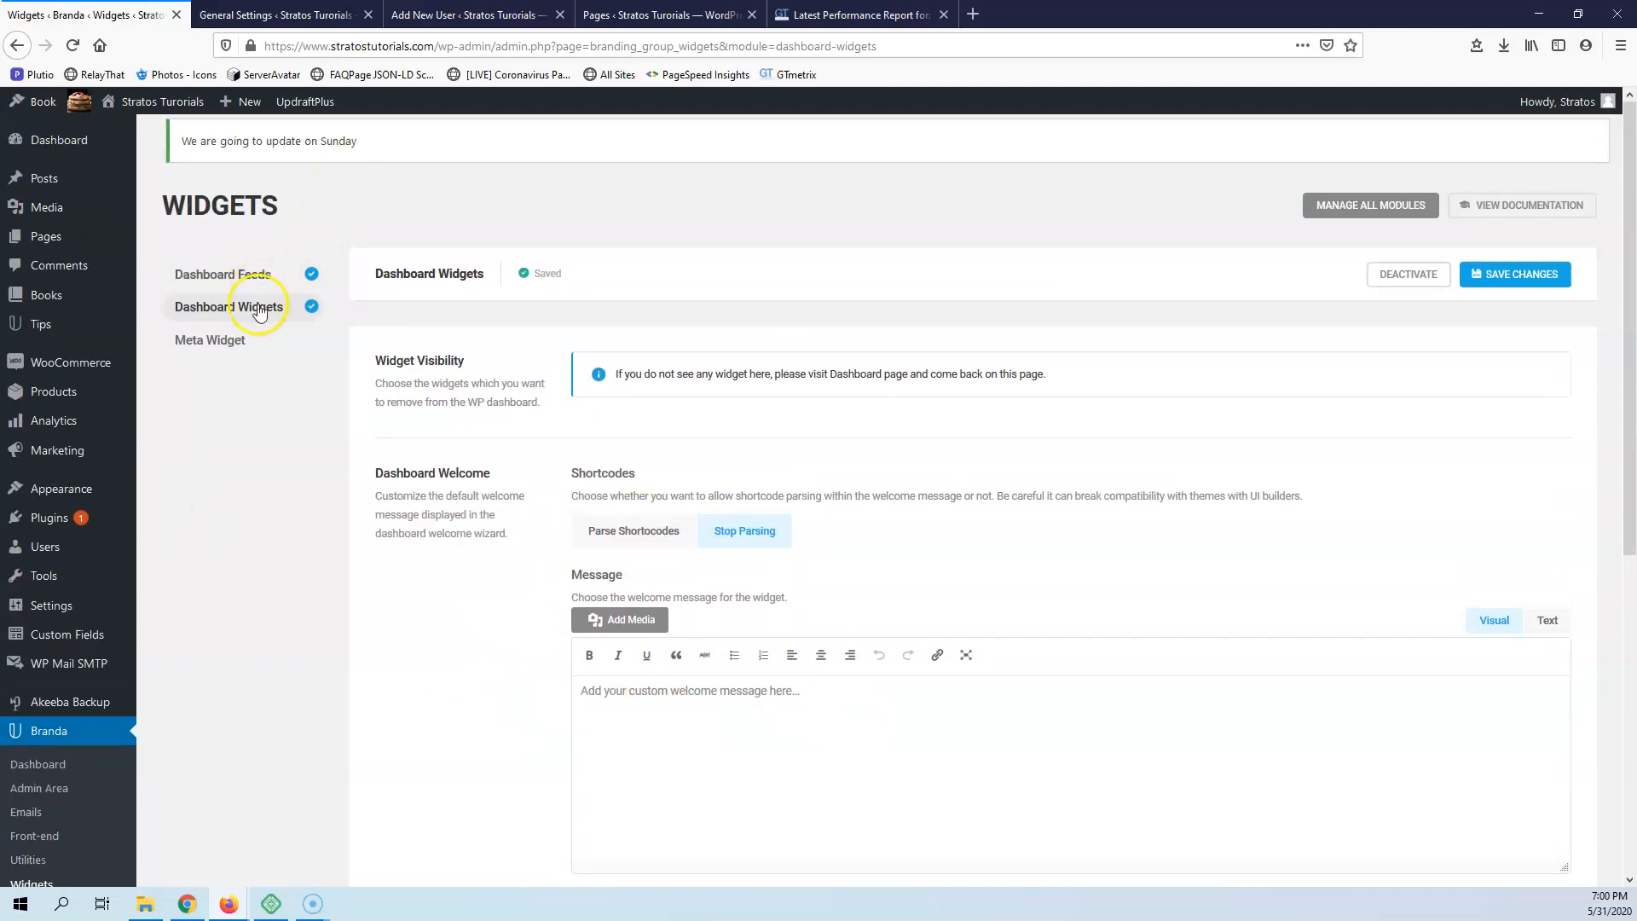
View the Meta Widget module and read its rebranding section in the WPMU DEV Branda documentation
{"action": "left_click", "coordinate": [210, 345]}
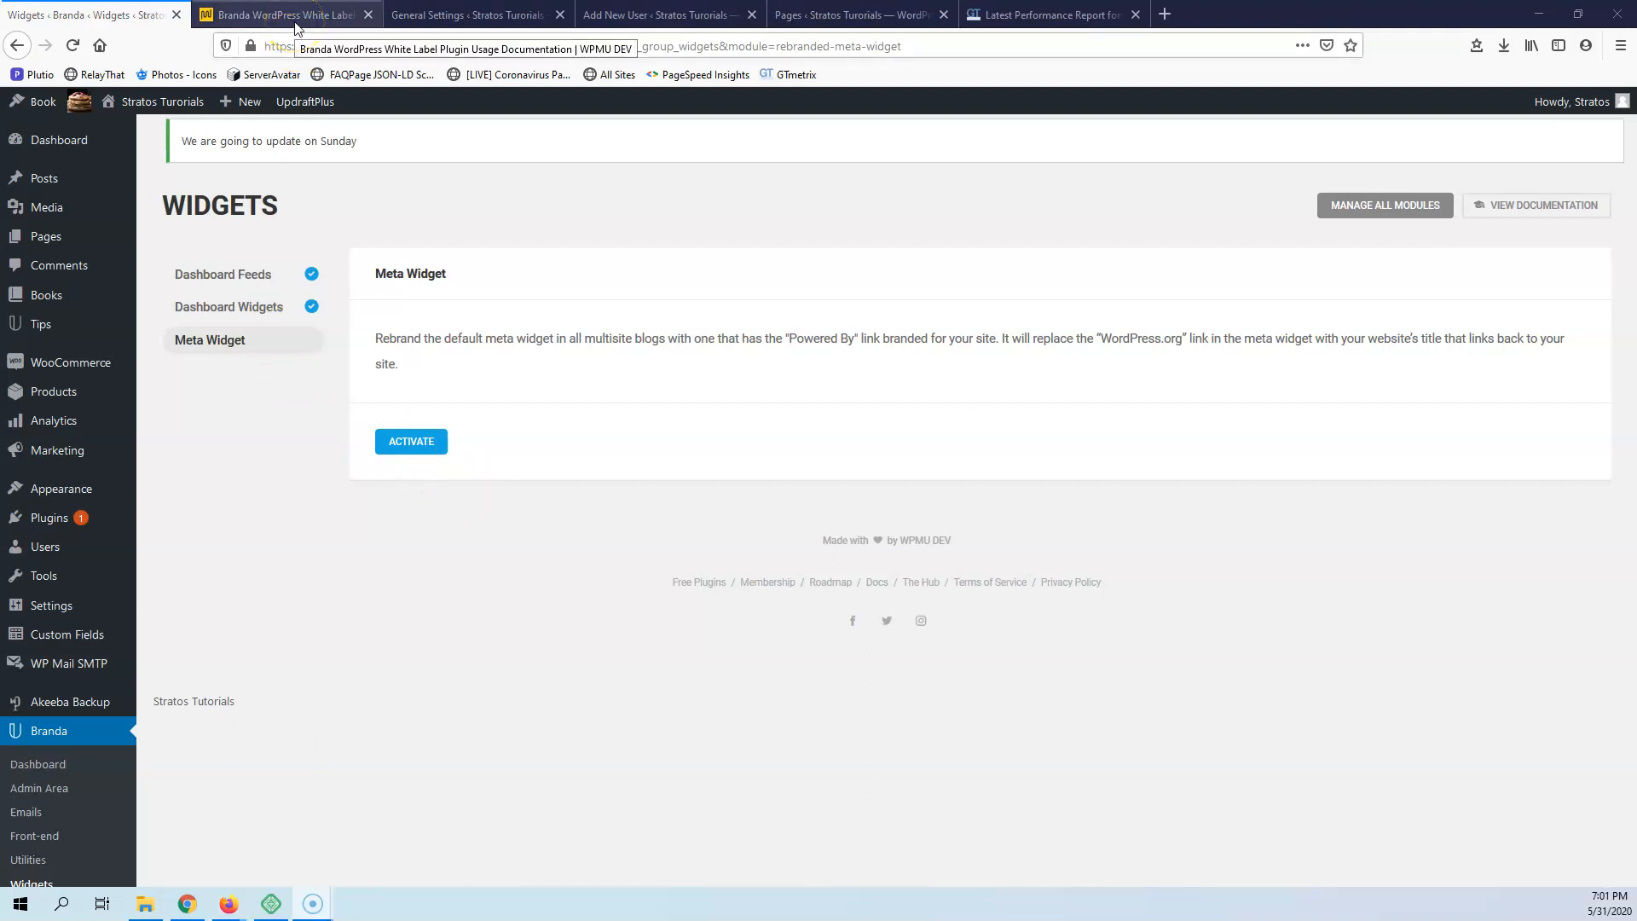
{"action": "left_click", "coordinate": [242, 16]}
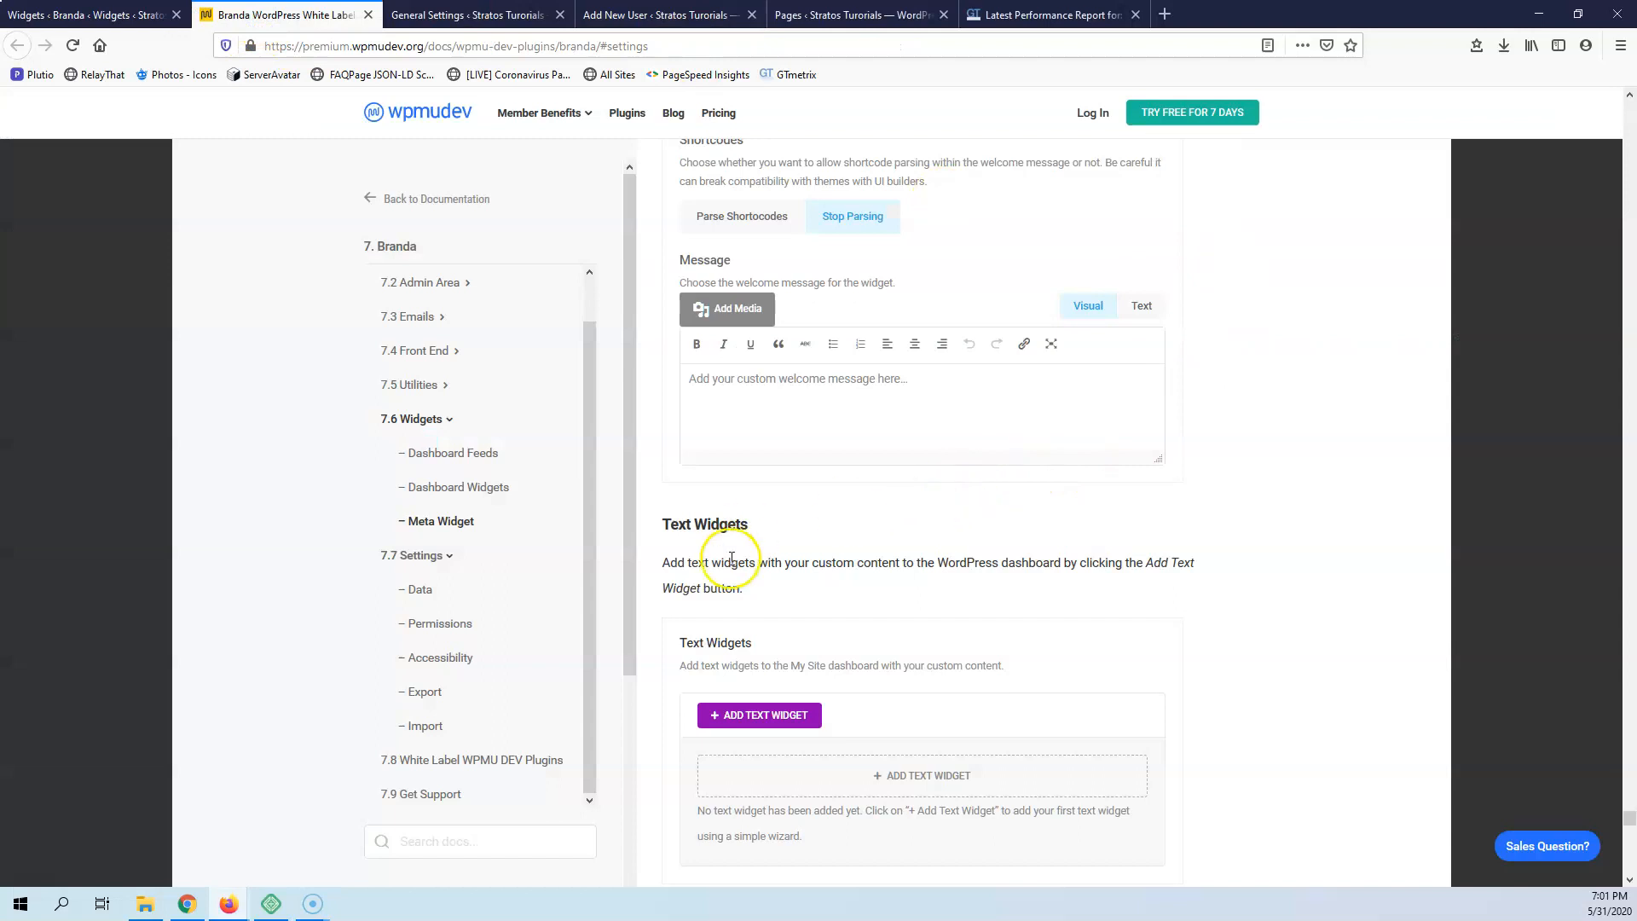
{"action": "left_click", "coordinate": [418, 520]}
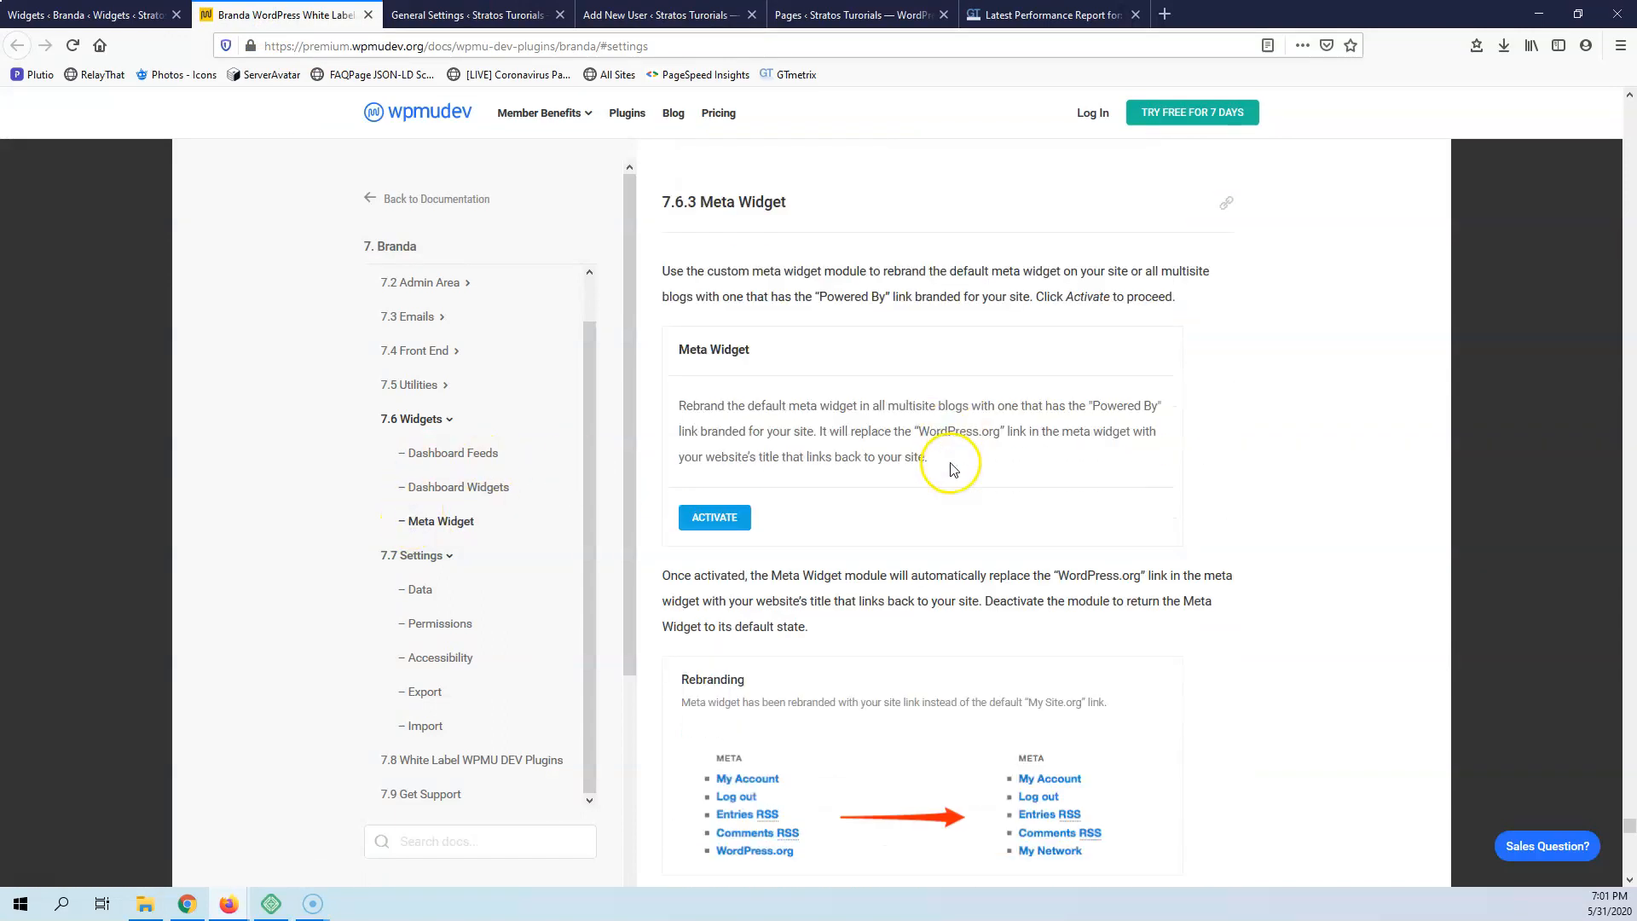
{"action": "scroll", "coordinate": [910, 555], "scroll_direction": "down", "scroll_amount": 2}
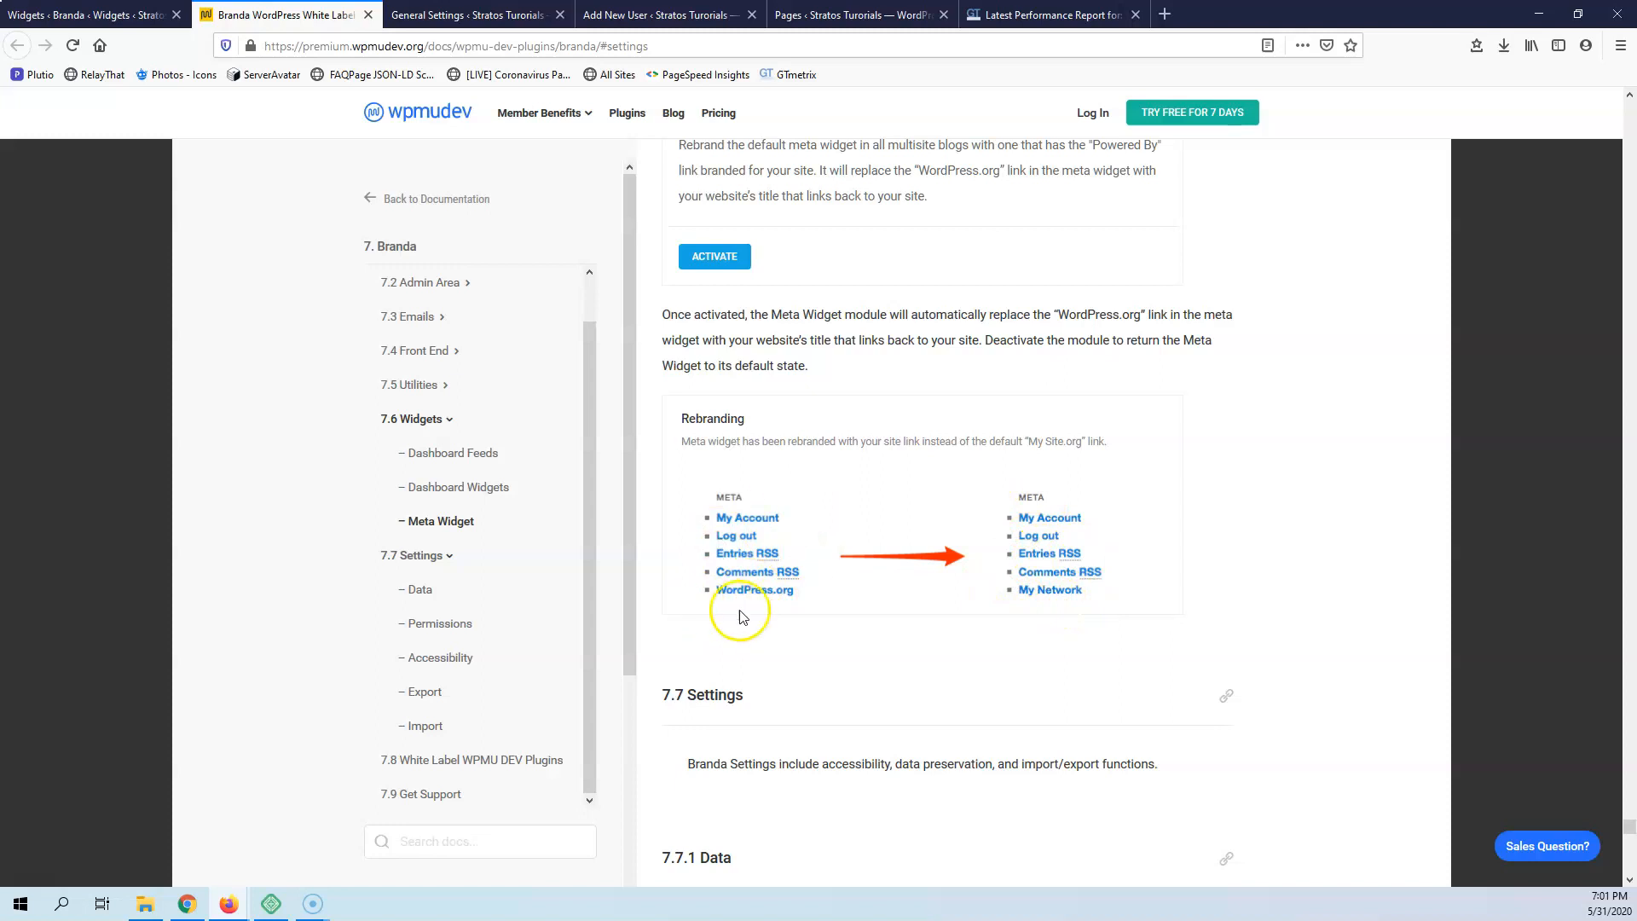
{"action": "scroll", "coordinate": [629, 424], "scroll_direction": "up", "scroll_amount": 10}
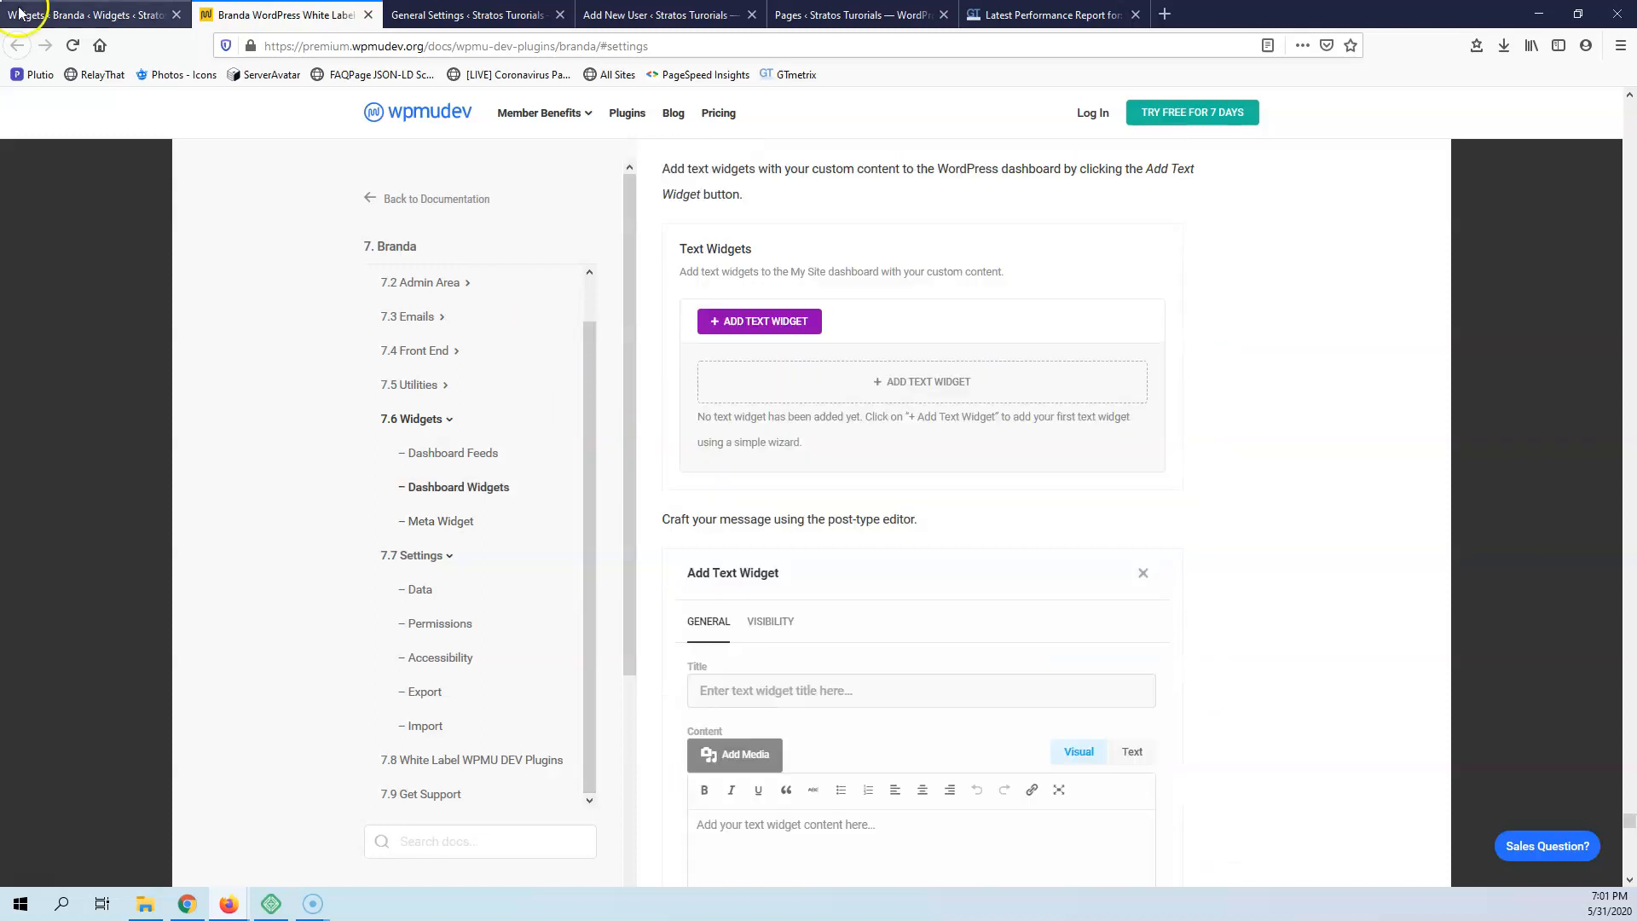
Return to Branda's Widgets group on the WordPress site and reopen the Dashboard Widgets module
{"action": "left_click", "coordinate": [76, 15]}
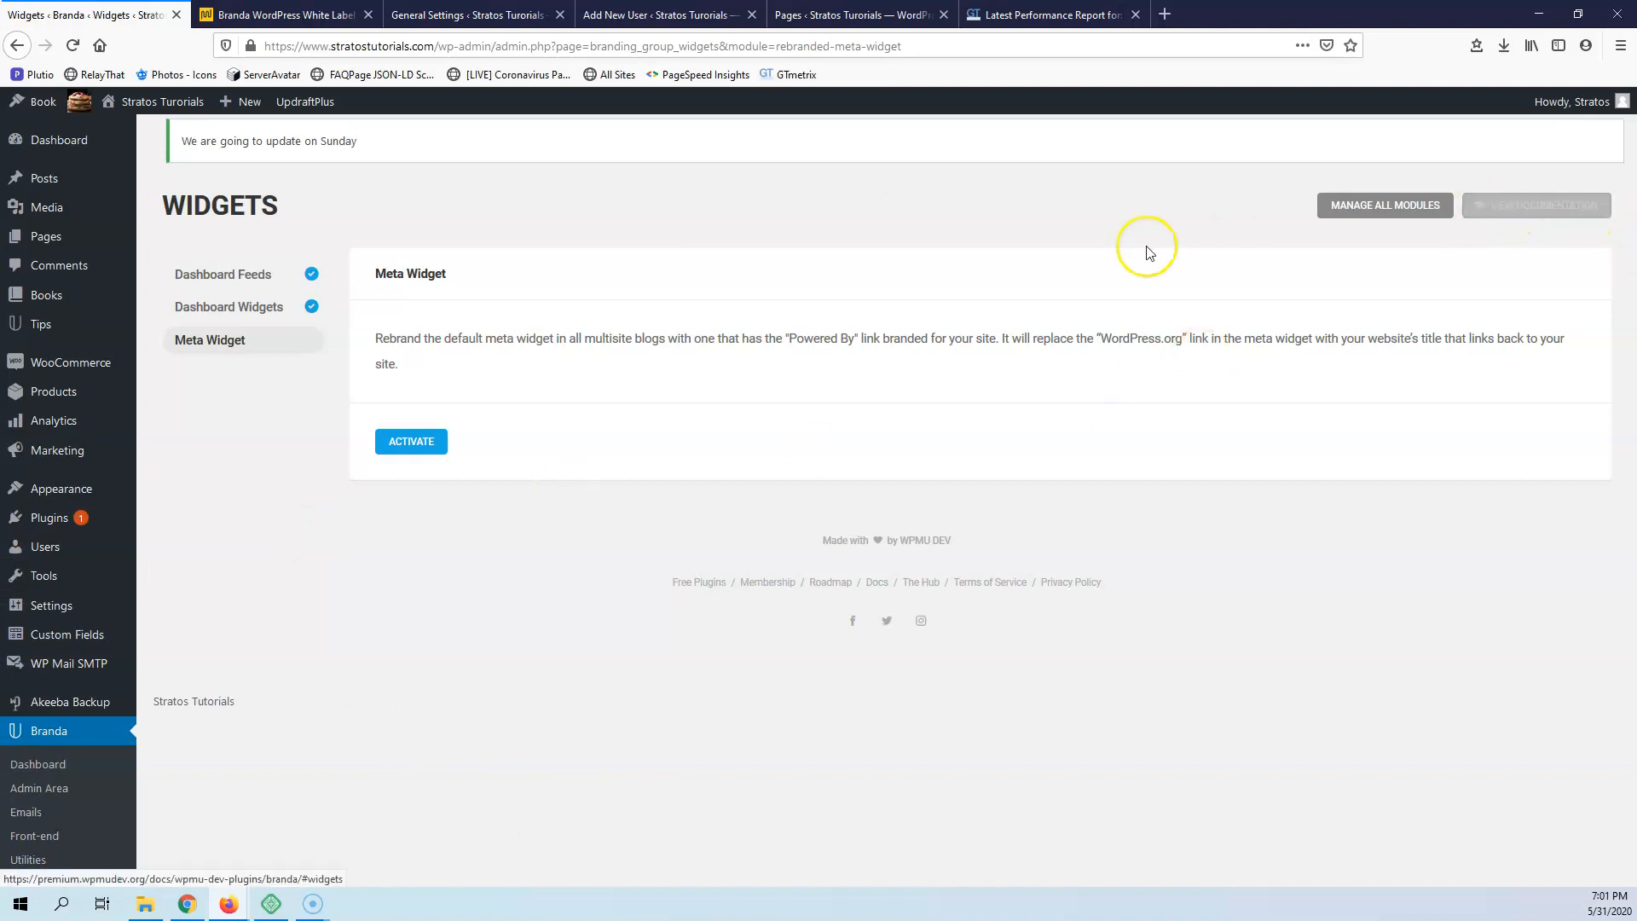
{"action": "mouse_move", "coordinate": [110, 577]}
{"action": "left_click", "coordinate": [239, 597]}
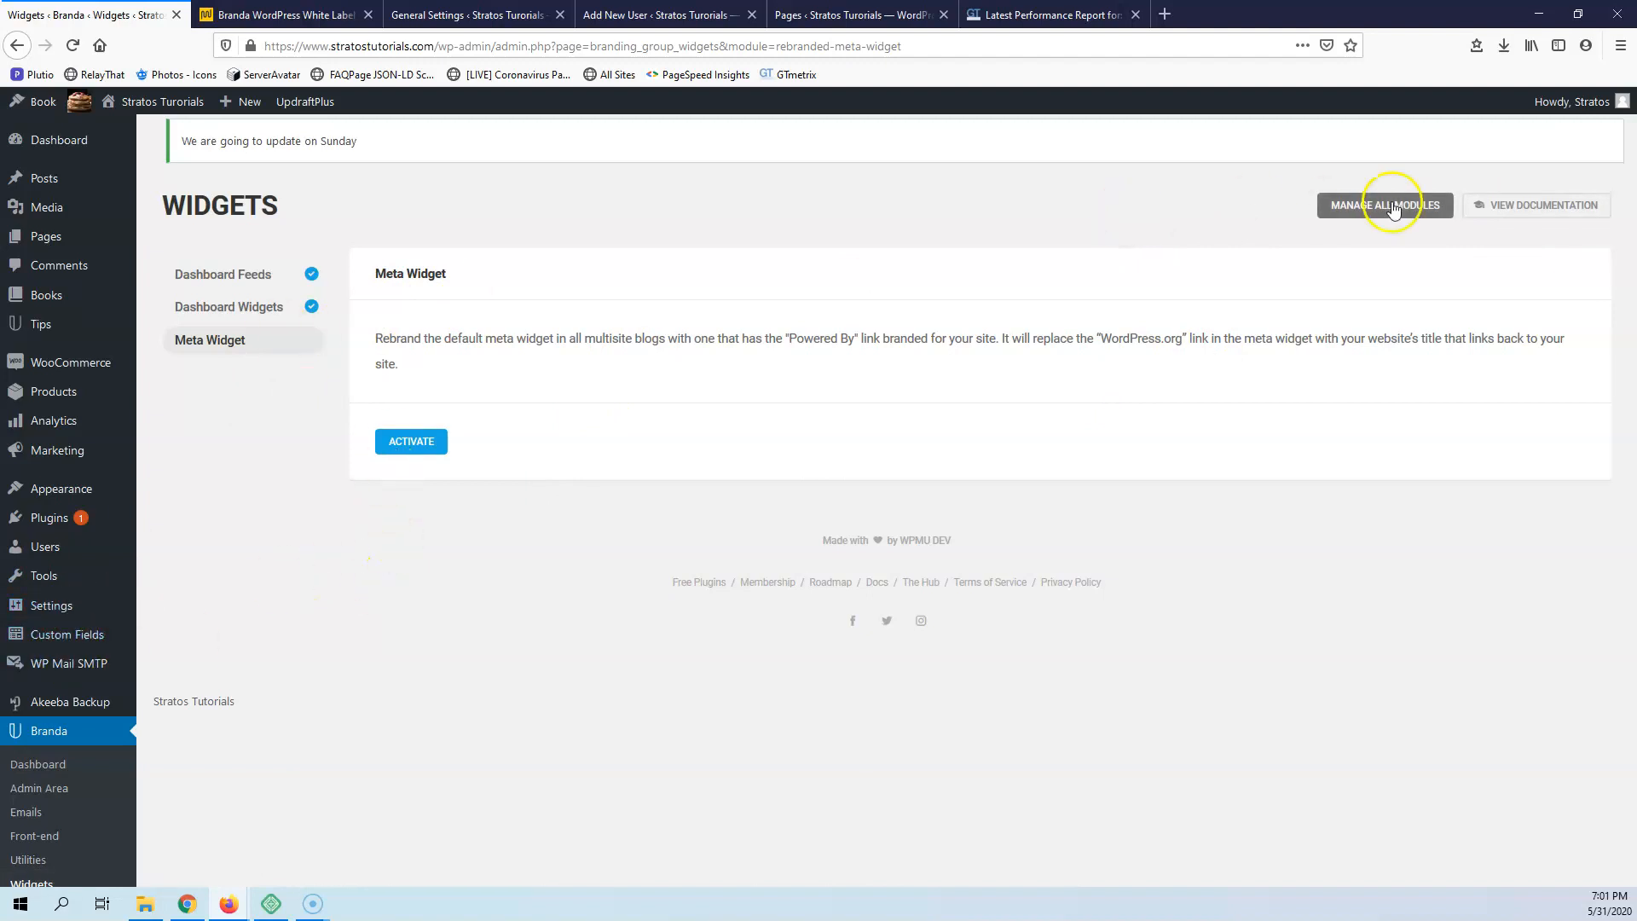
{"action": "left_click", "coordinate": [233, 308]}
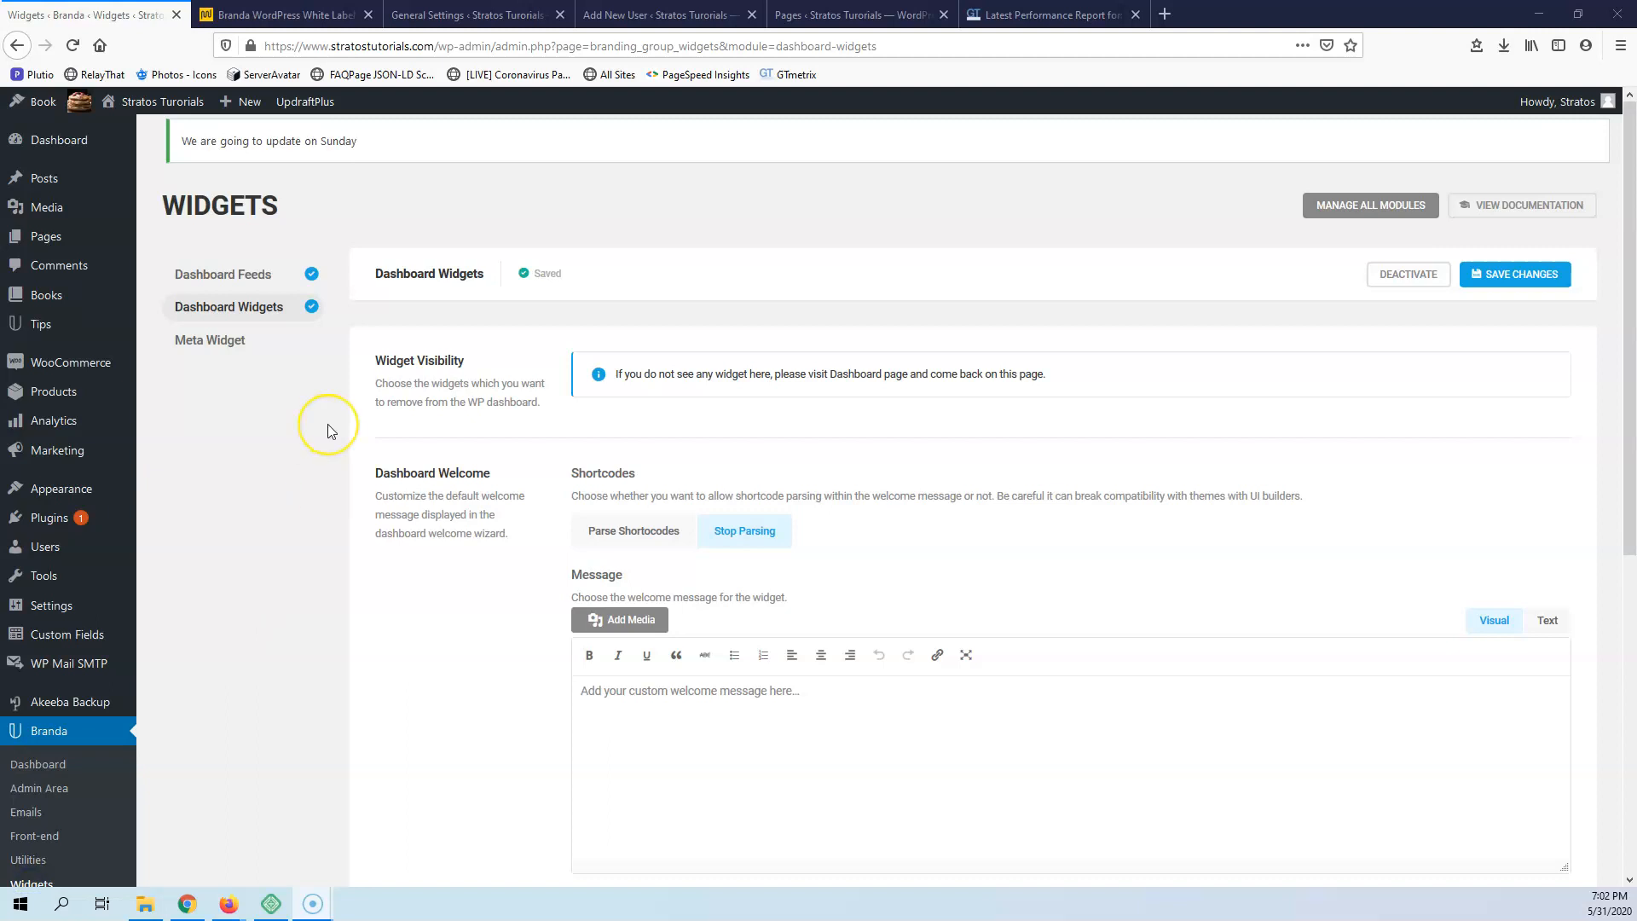
{"action": "left_click", "coordinate": [1034, 15]}
{"action": "left_click_drag", "start_coordinate": [371, 47], "coordinate": [254, 50]}
{"action": "key", "text": "ctrl+c"}
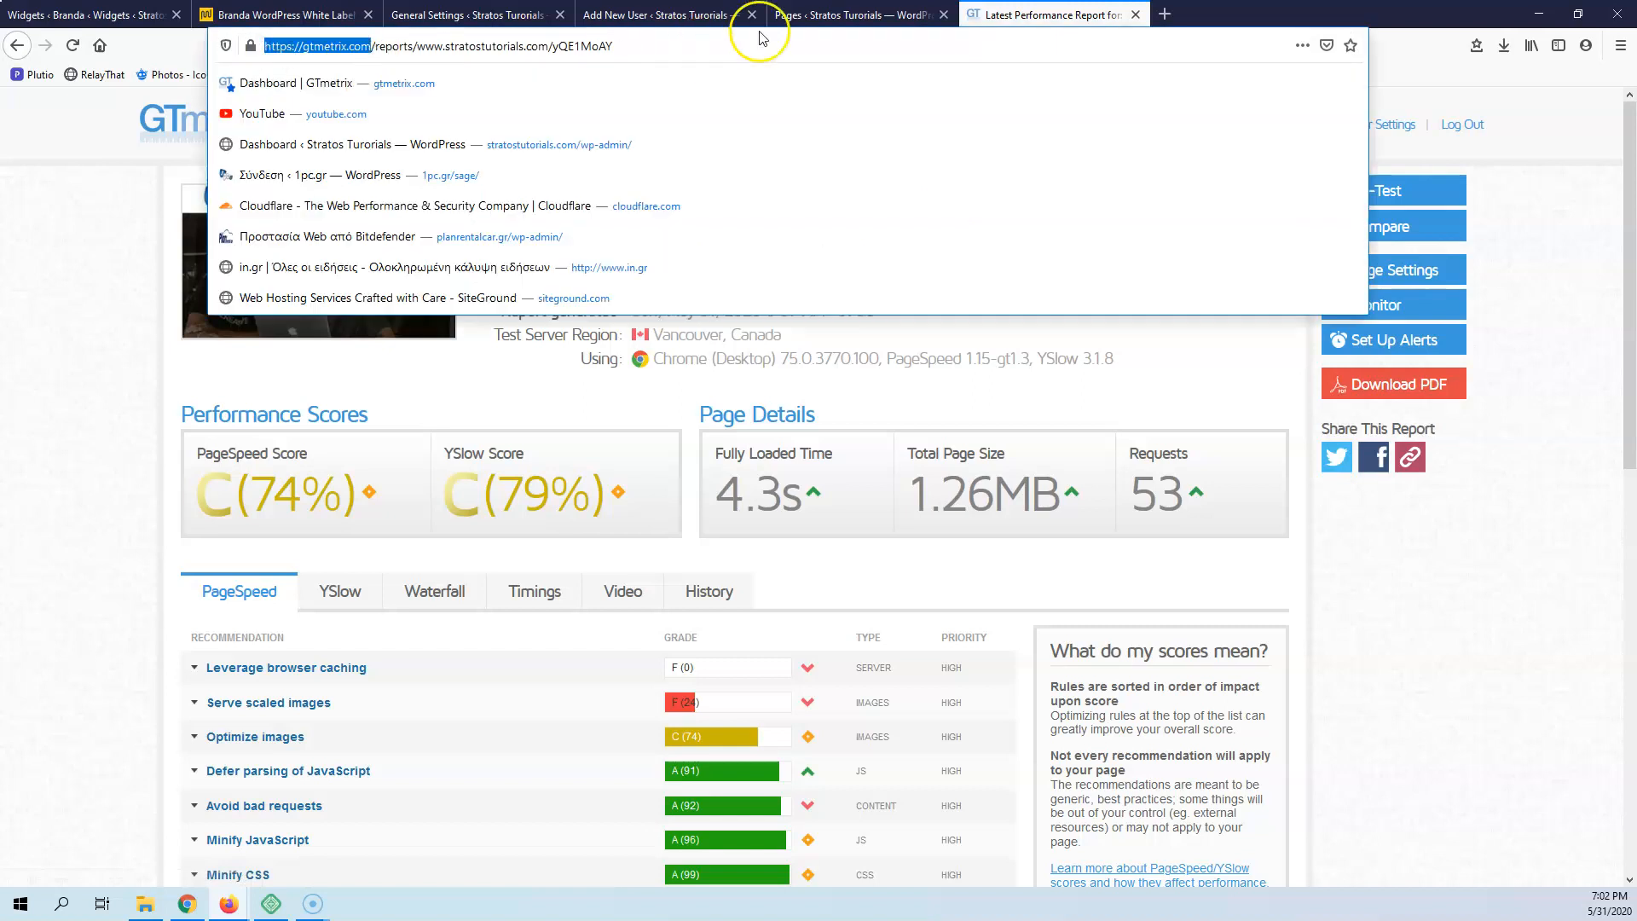
{"action": "left_click", "coordinate": [1165, 15]}
{"action": "key", "text": "ctrl+v"}
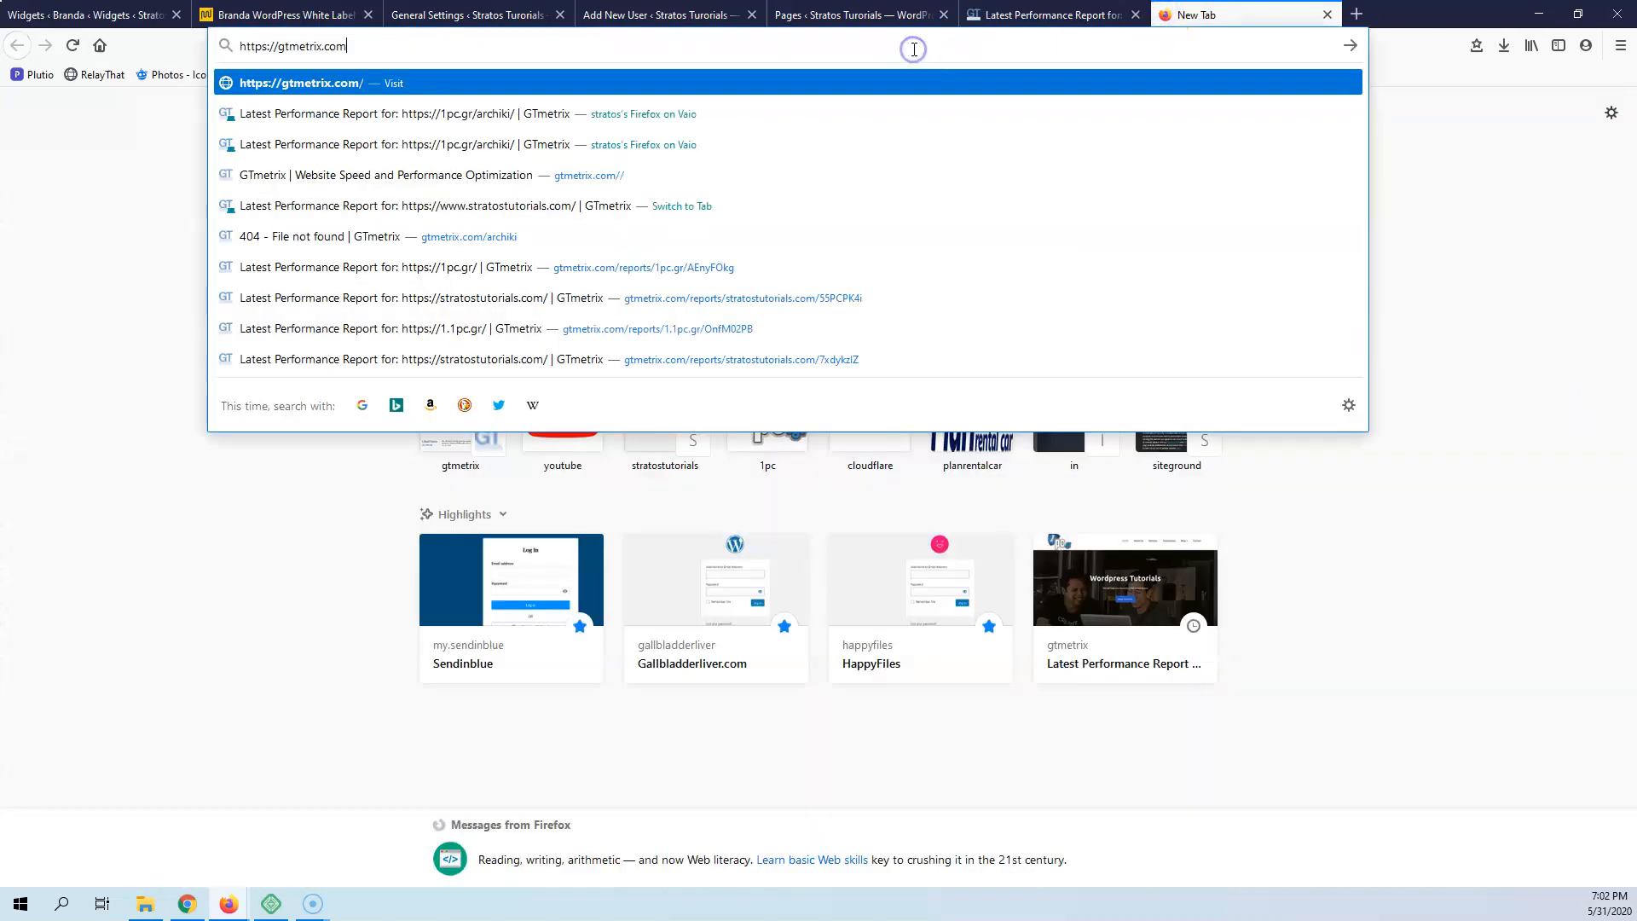
{"action": "key", "text": "Return"}
{"action": "left_click", "coordinate": [1045, 14]}
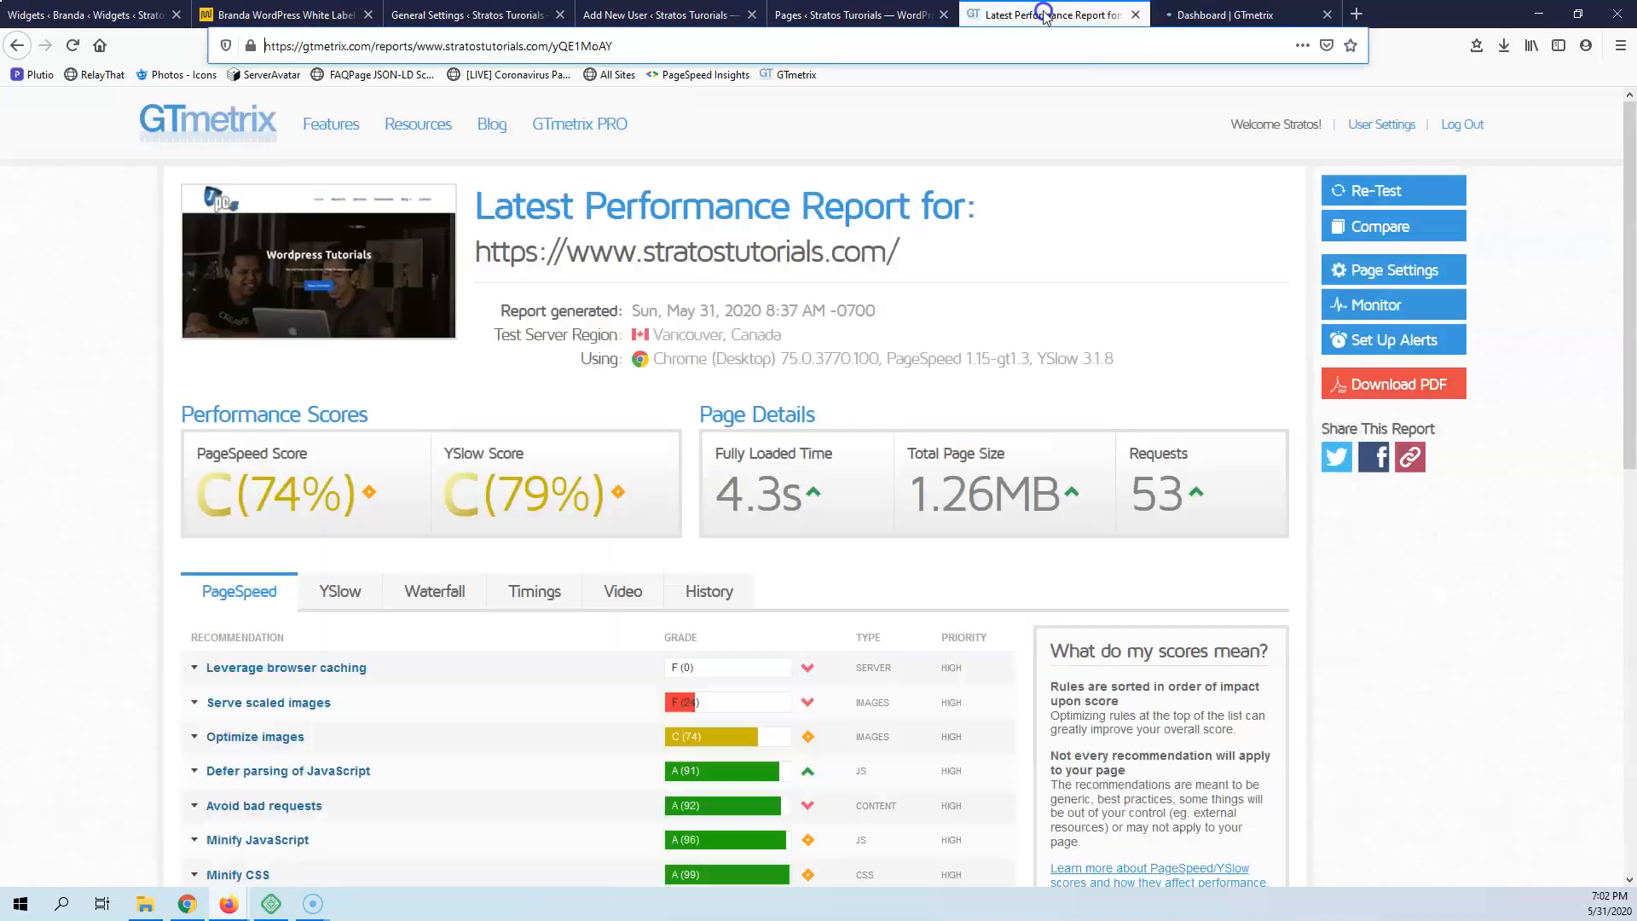
{"action": "left_click_drag", "start_coordinate": [910, 254], "coordinate": [480, 269]}
{"action": "key", "text": "ctrl+c"}
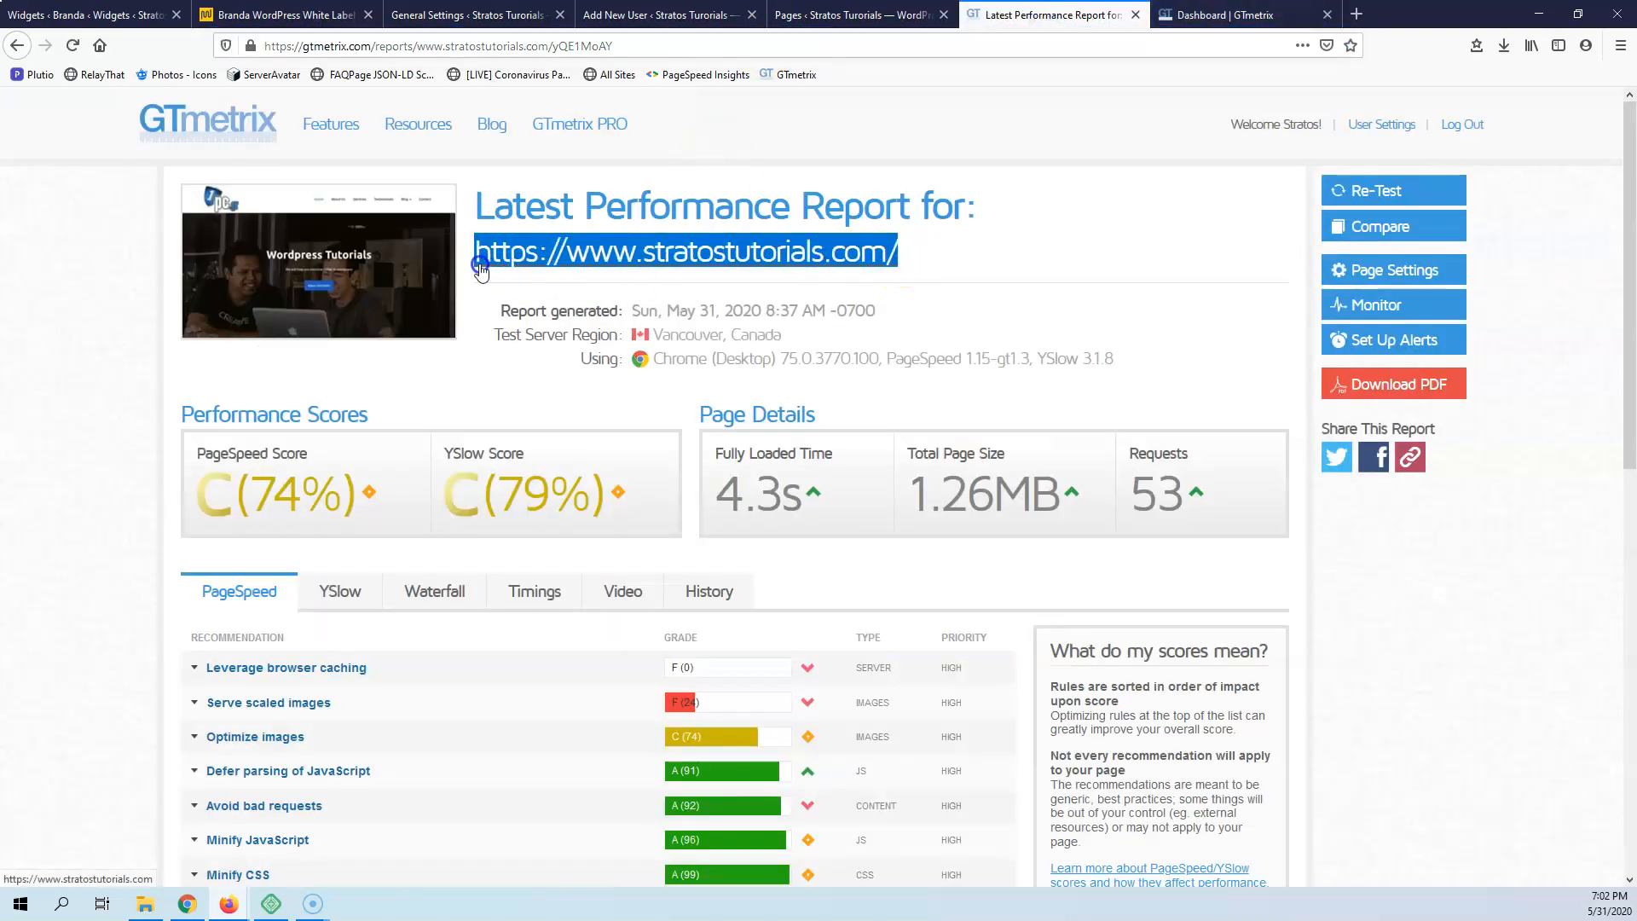
{"action": "left_click", "coordinate": [1253, 15]}
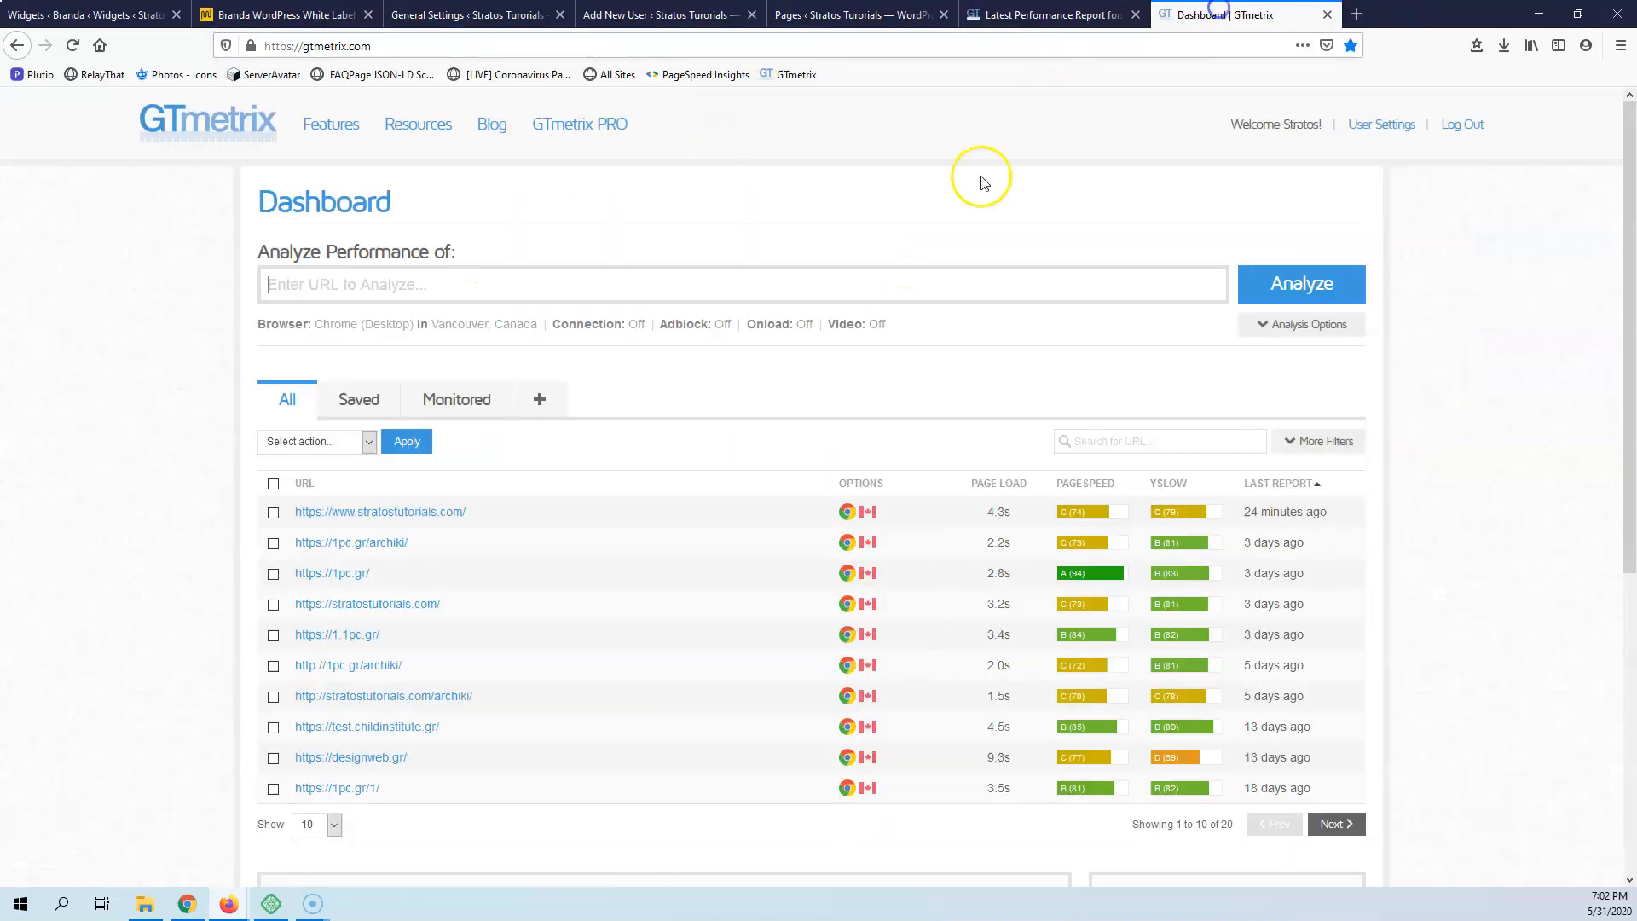
{"action": "left_click", "coordinate": [707, 280]}
{"action": "key", "text": "ctrl+v"}
{"action": "left_click", "coordinate": [1263, 281]}
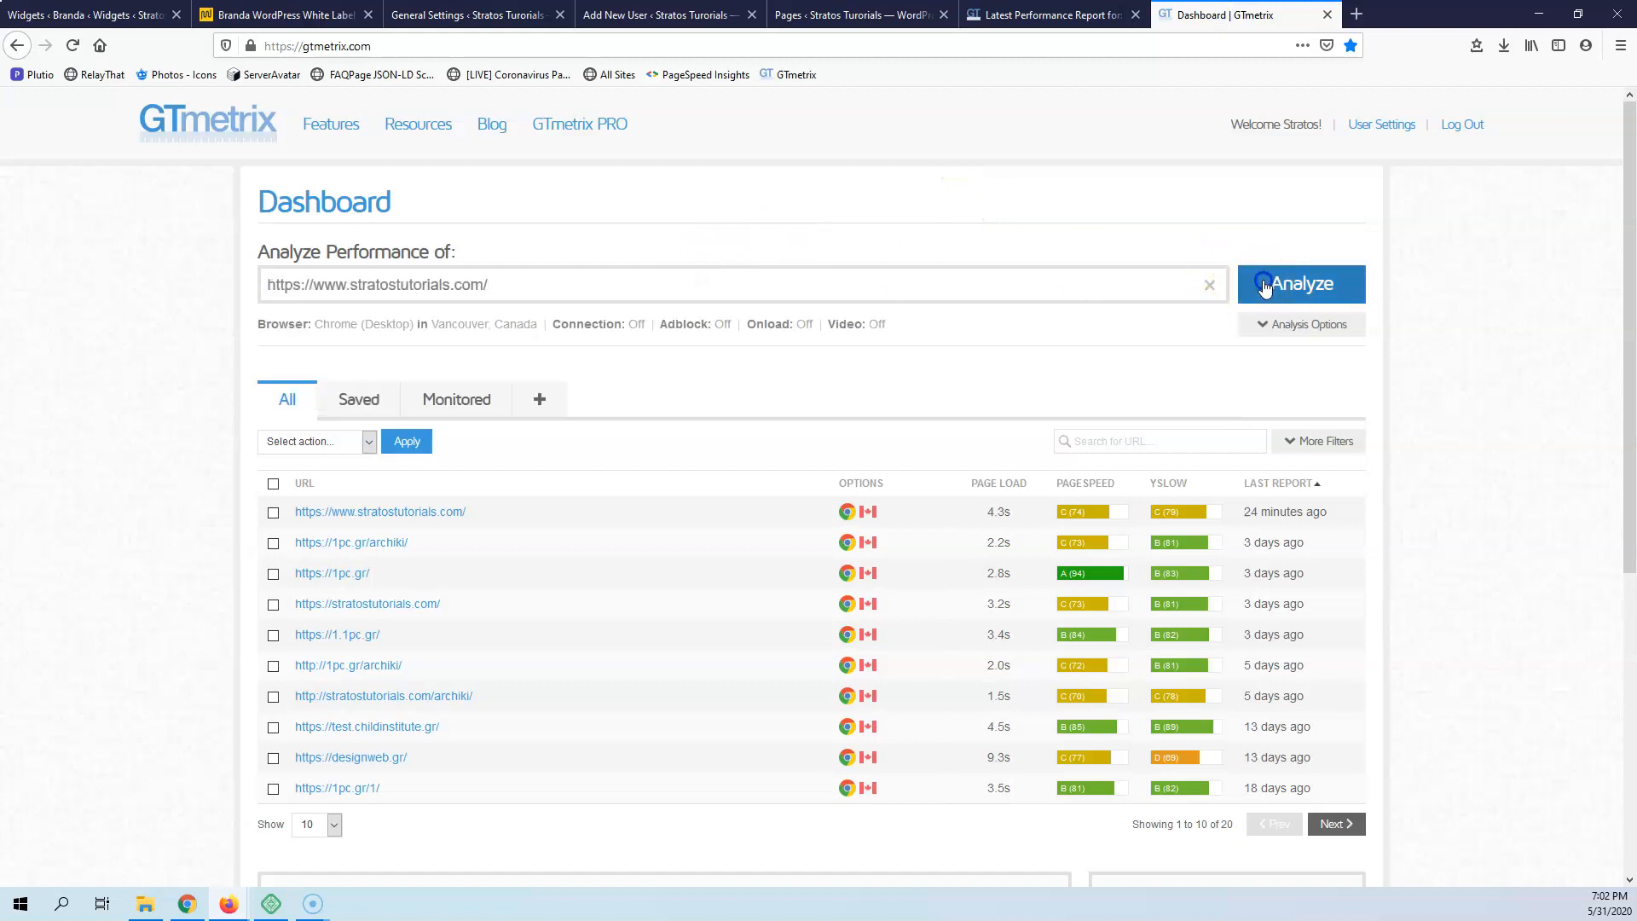
Open the Branda dashboard on the WordPress site and review which modules are active in each group
{"action": "left_click", "coordinate": [1078, 14]}
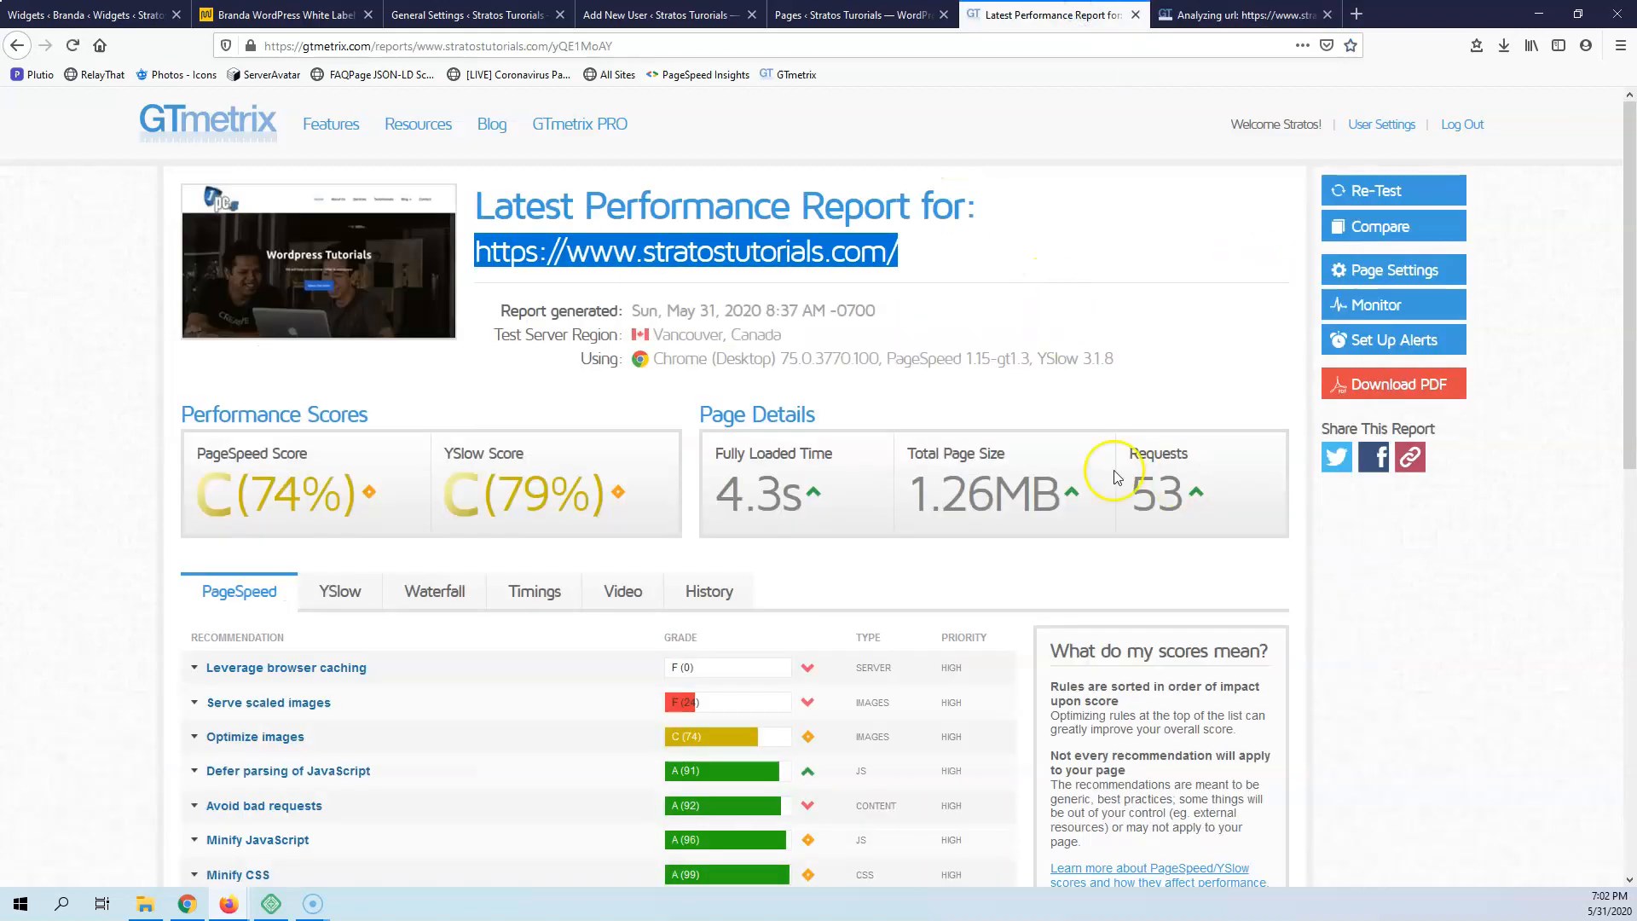
{"action": "left_click", "coordinate": [128, 16]}
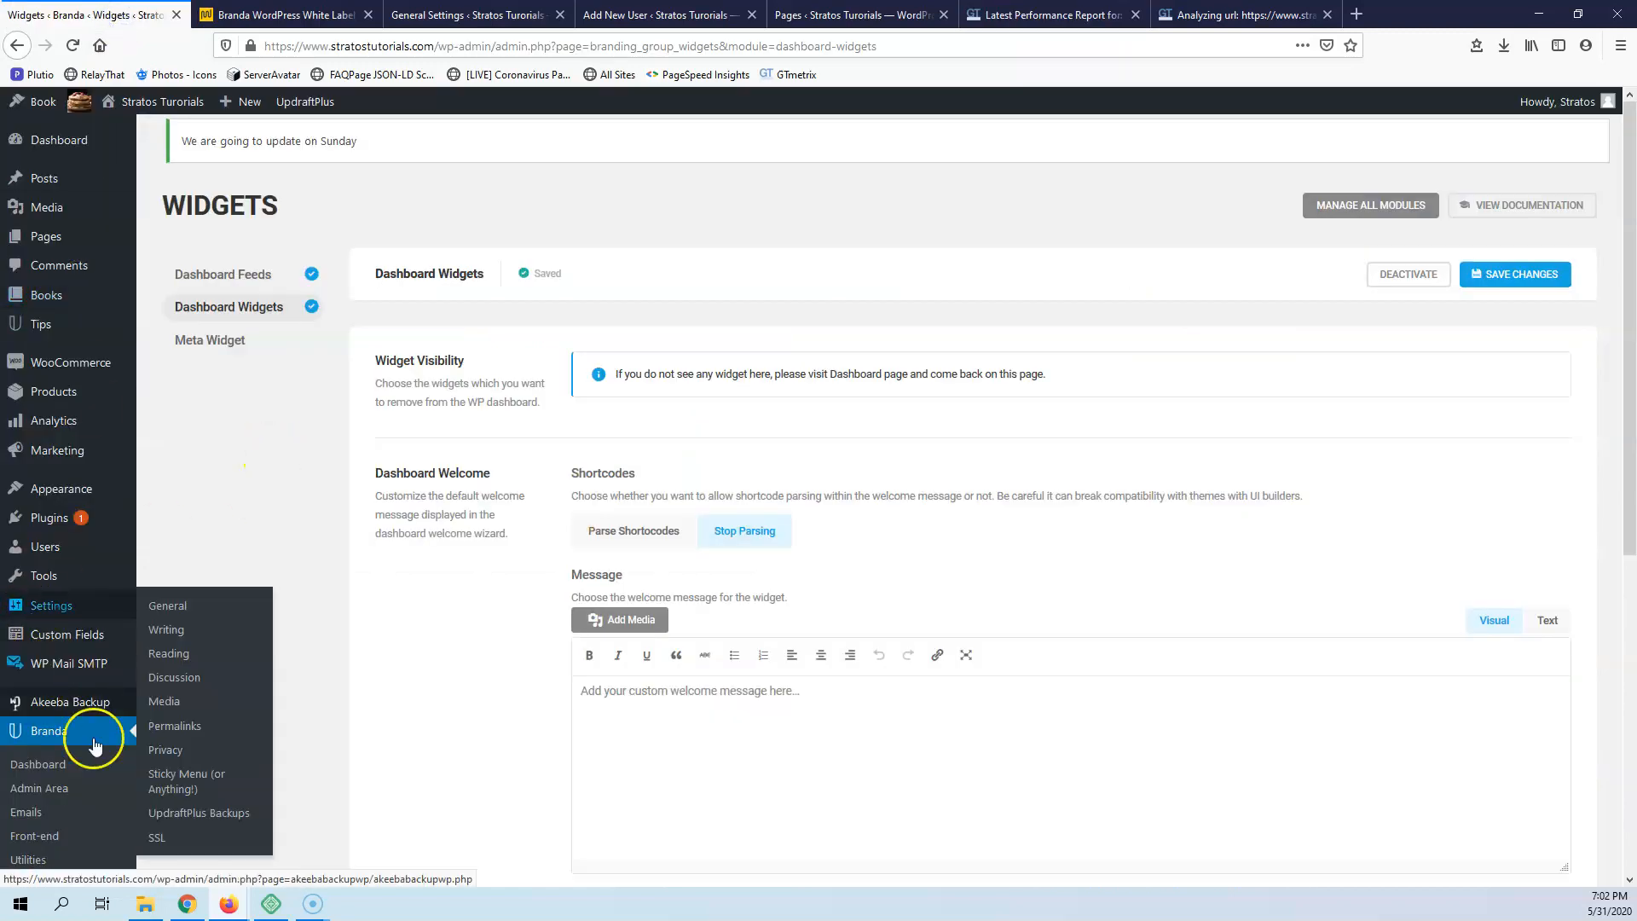
{"action": "left_click", "coordinate": [38, 765]}
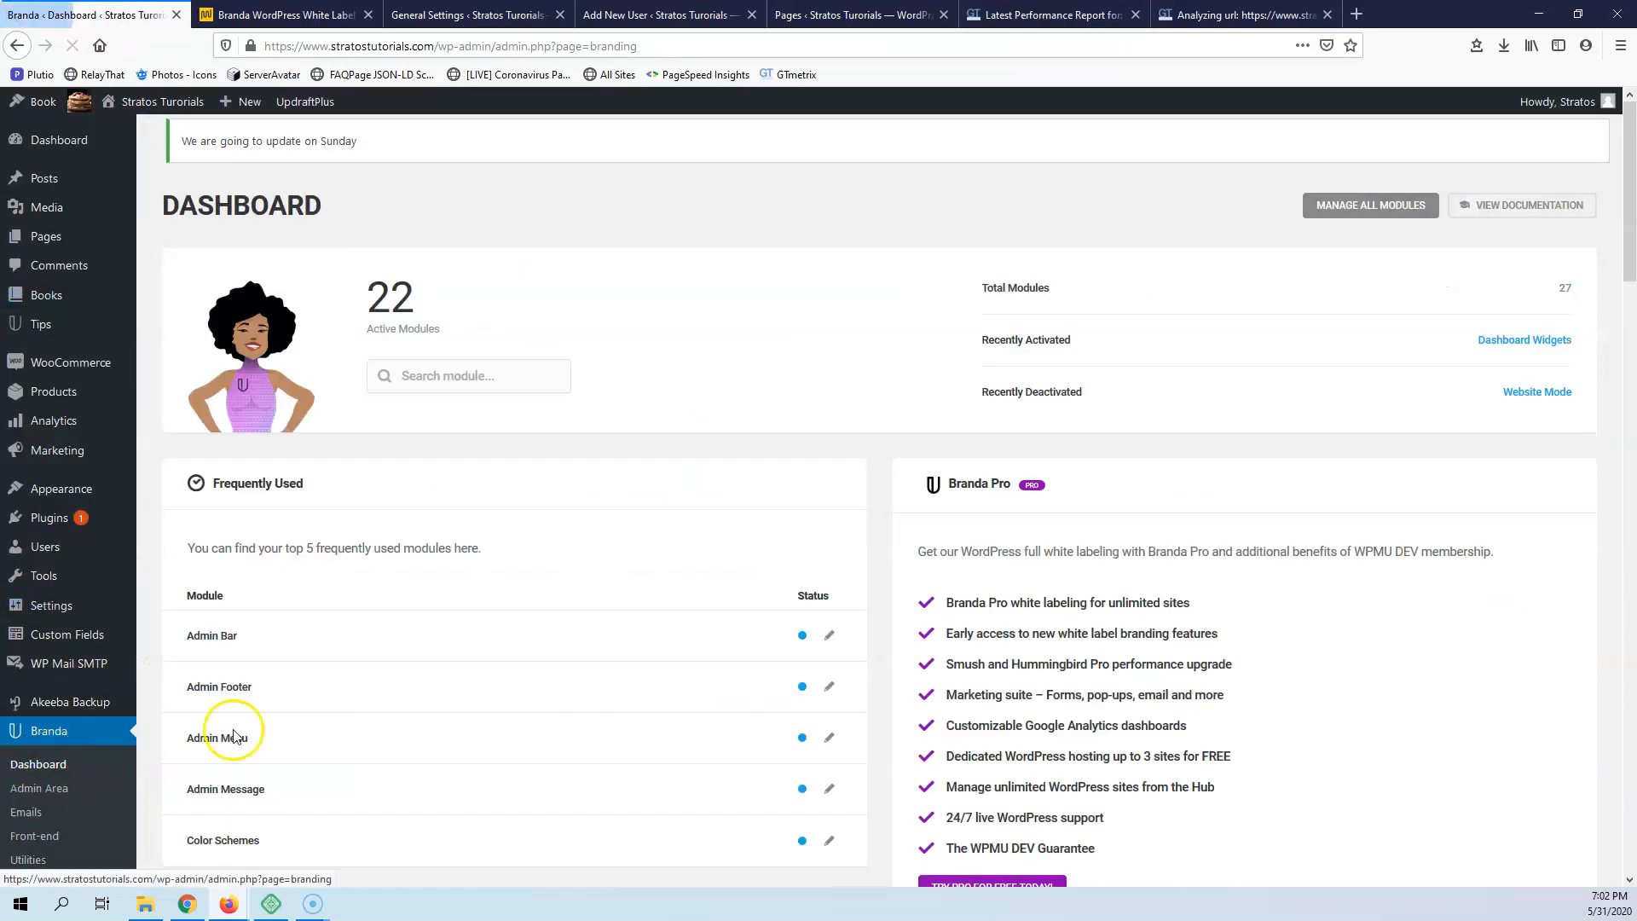
{"action": "scroll", "coordinate": [741, 588], "scroll_direction": "down", "scroll_amount": 4}
{"action": "scroll", "coordinate": [765, 578], "scroll_direction": "down", "scroll_amount": 2}
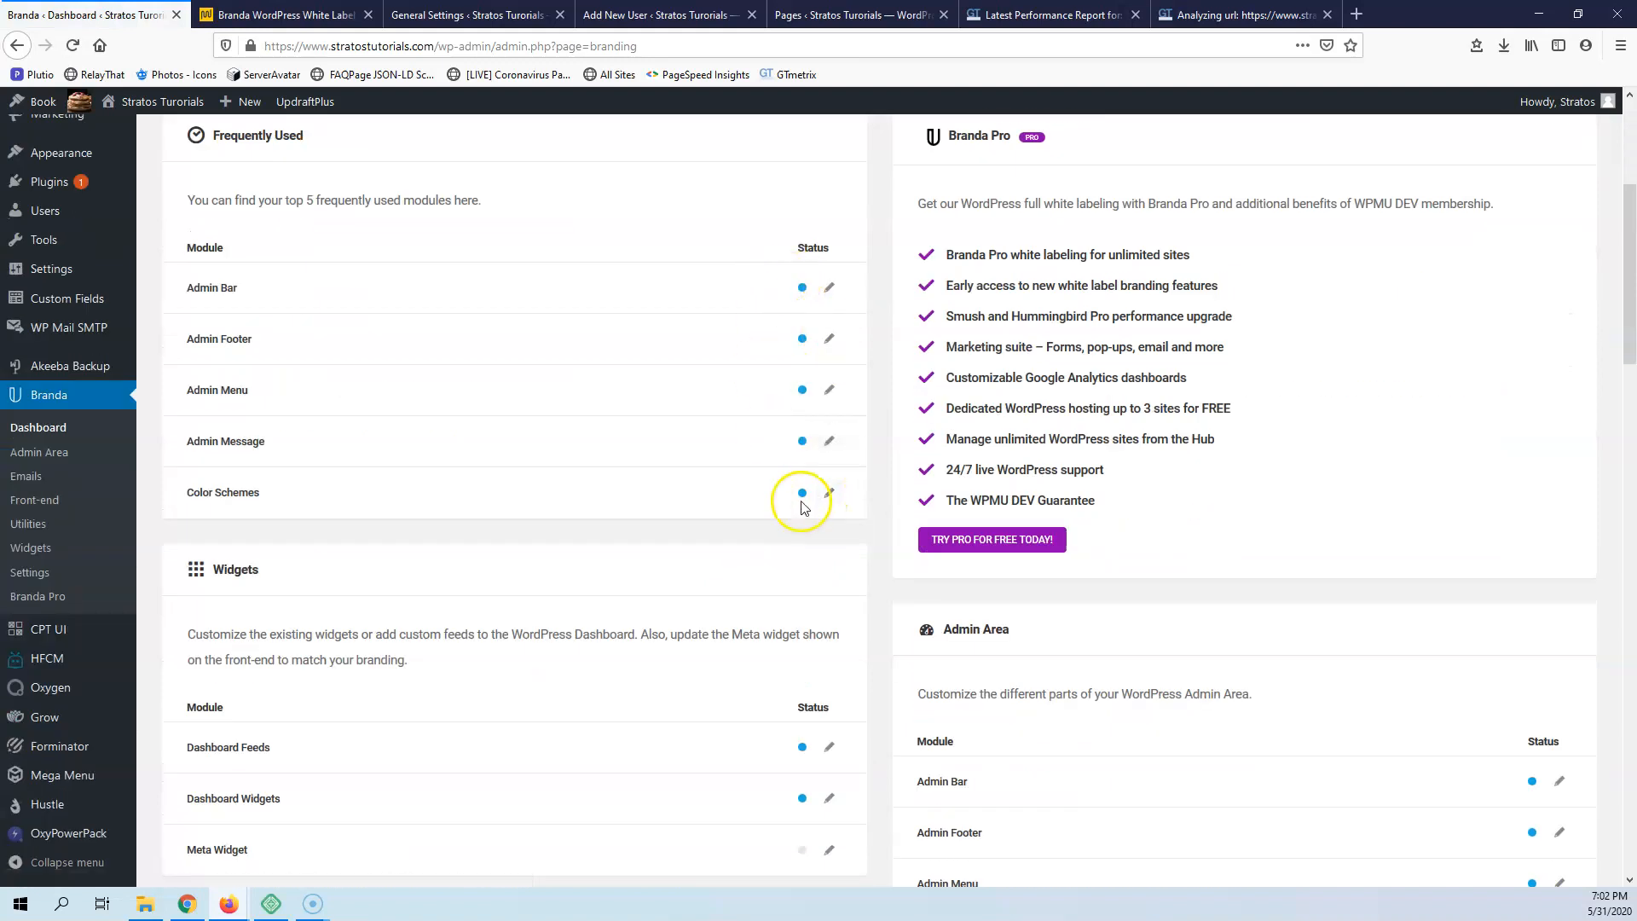
{"action": "scroll", "coordinate": [811, 501], "scroll_direction": "down", "scroll_amount": 2}
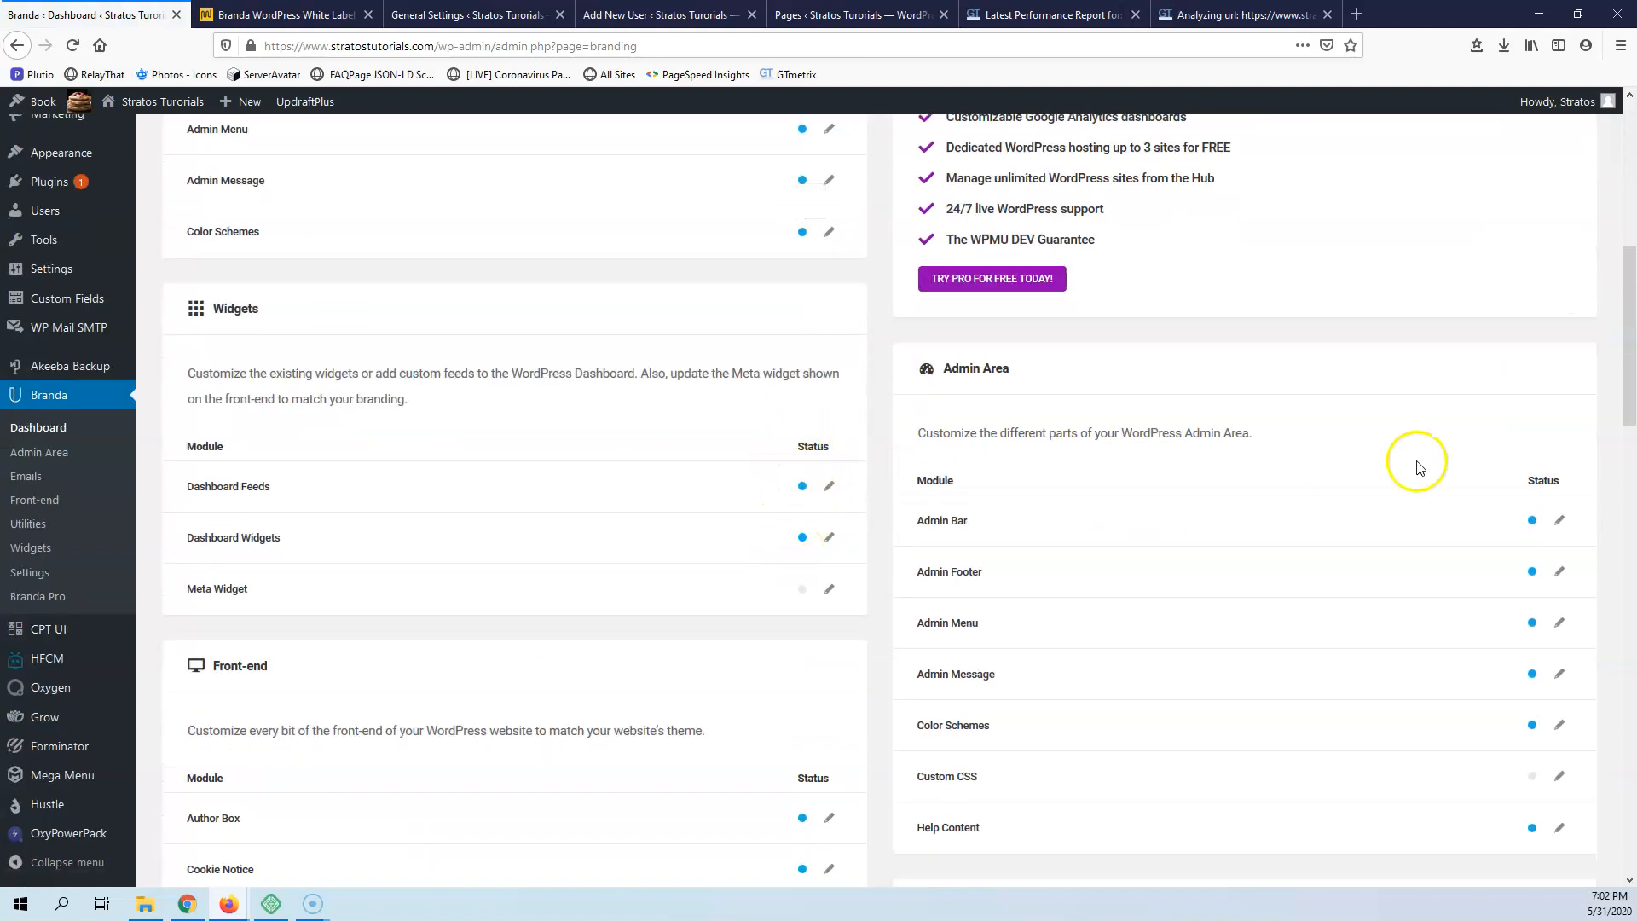
{"action": "scroll", "coordinate": [1449, 435], "scroll_direction": "down", "scroll_amount": 4}
{"action": "scroll", "coordinate": [1364, 375], "scroll_direction": "up", "scroll_amount": 4}
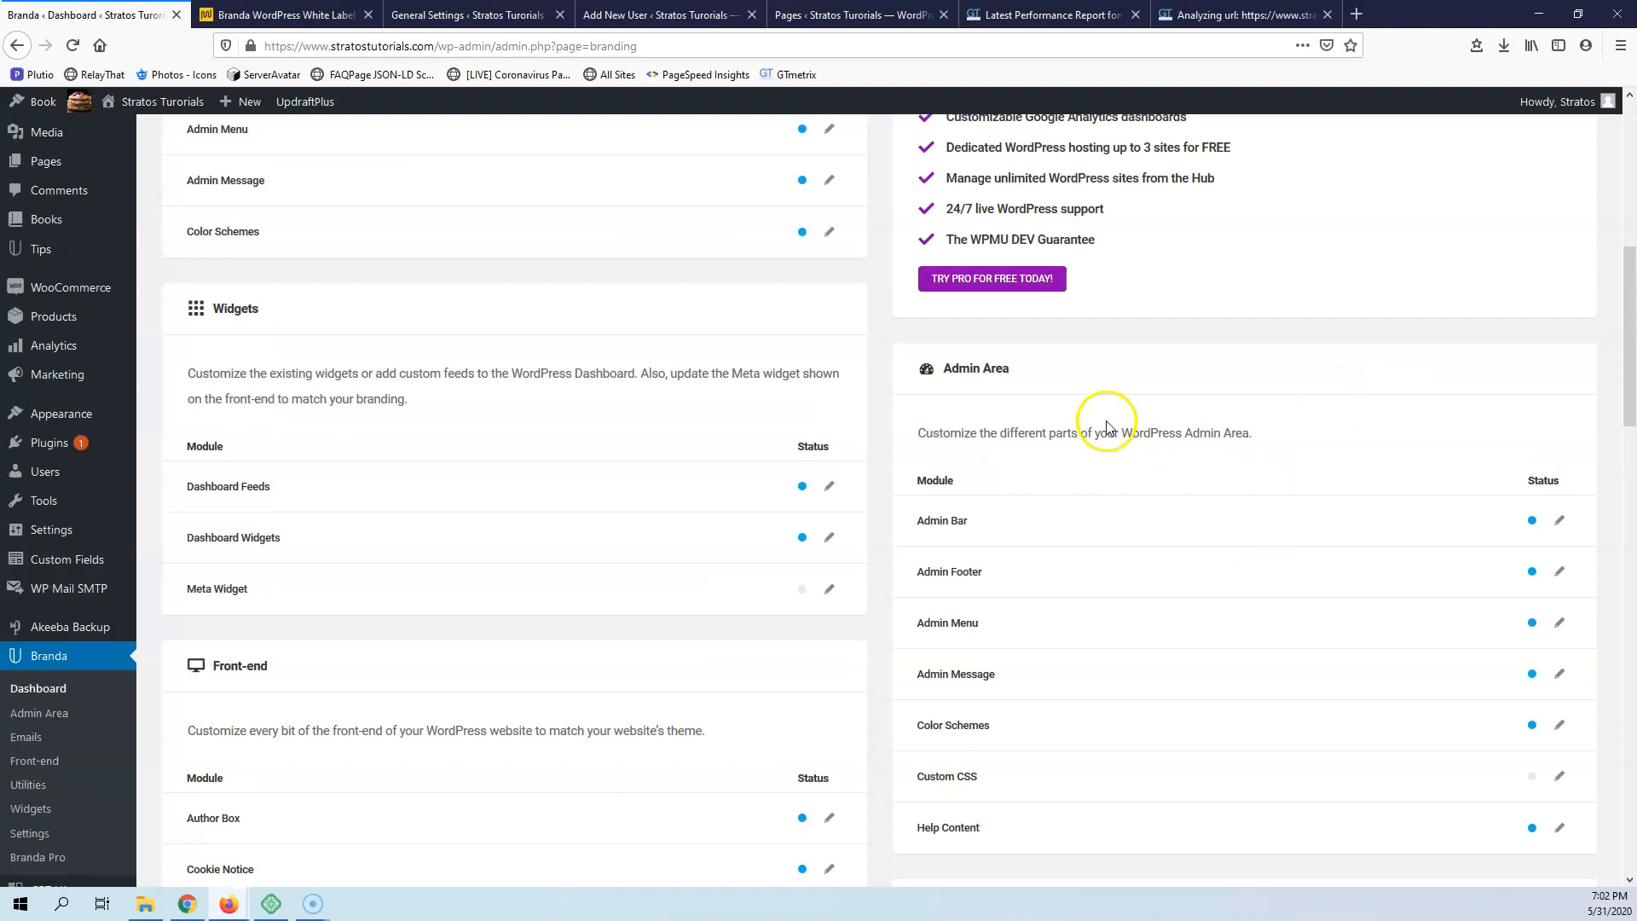
{"action": "scroll", "coordinate": [767, 431], "scroll_direction": "down", "scroll_amount": 6}
{"action": "scroll", "coordinate": [767, 457], "scroll_direction": "down", "scroll_amount": 2}
{"action": "scroll", "coordinate": [1278, 409], "scroll_direction": "down", "scroll_amount": 5}
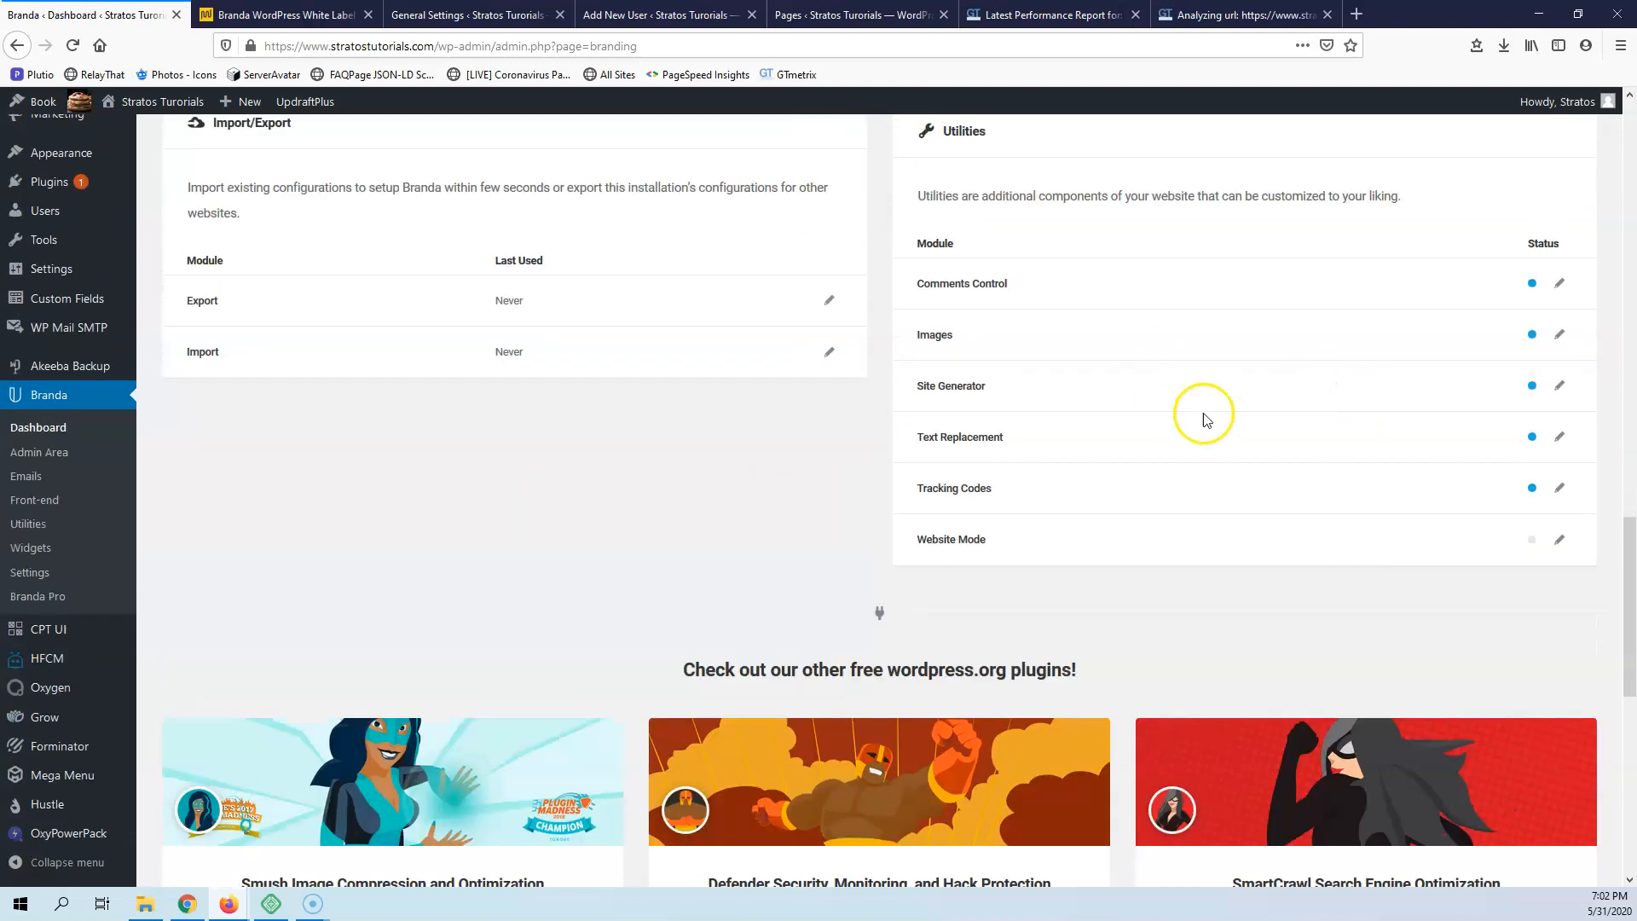
{"action": "scroll", "coordinate": [1151, 435], "scroll_direction": "up", "scroll_amount": 5}
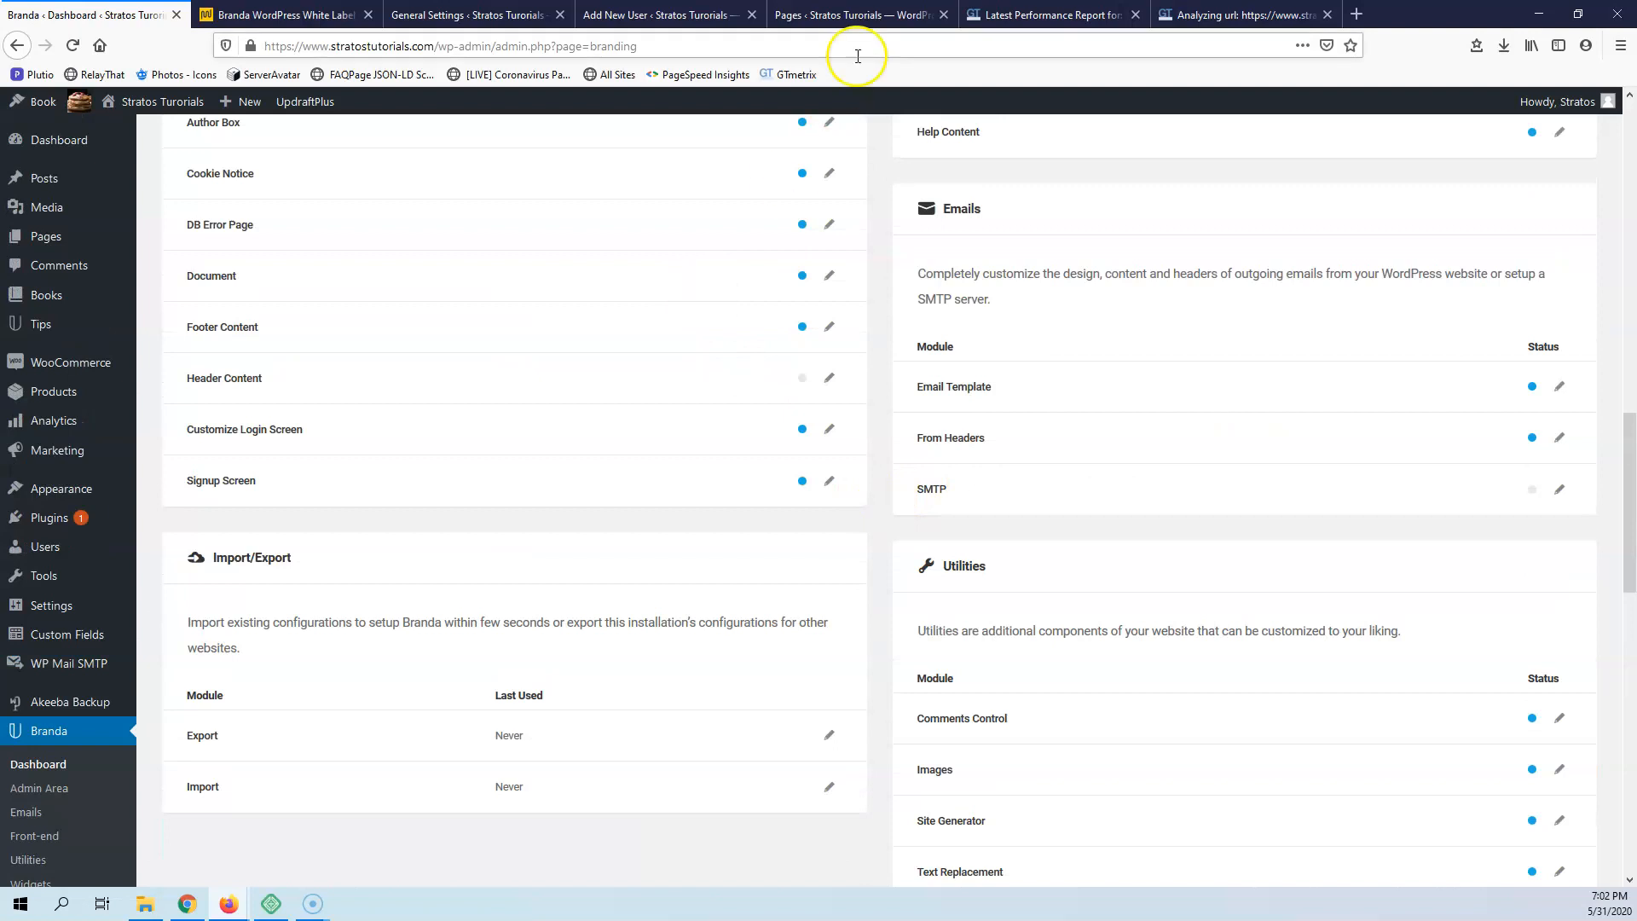
Compare the new GTmetrix report with the earlier one, checking total page size and number of requests
{"action": "left_click", "coordinate": [1248, 15]}
{"action": "left_click", "coordinate": [1055, 19]}
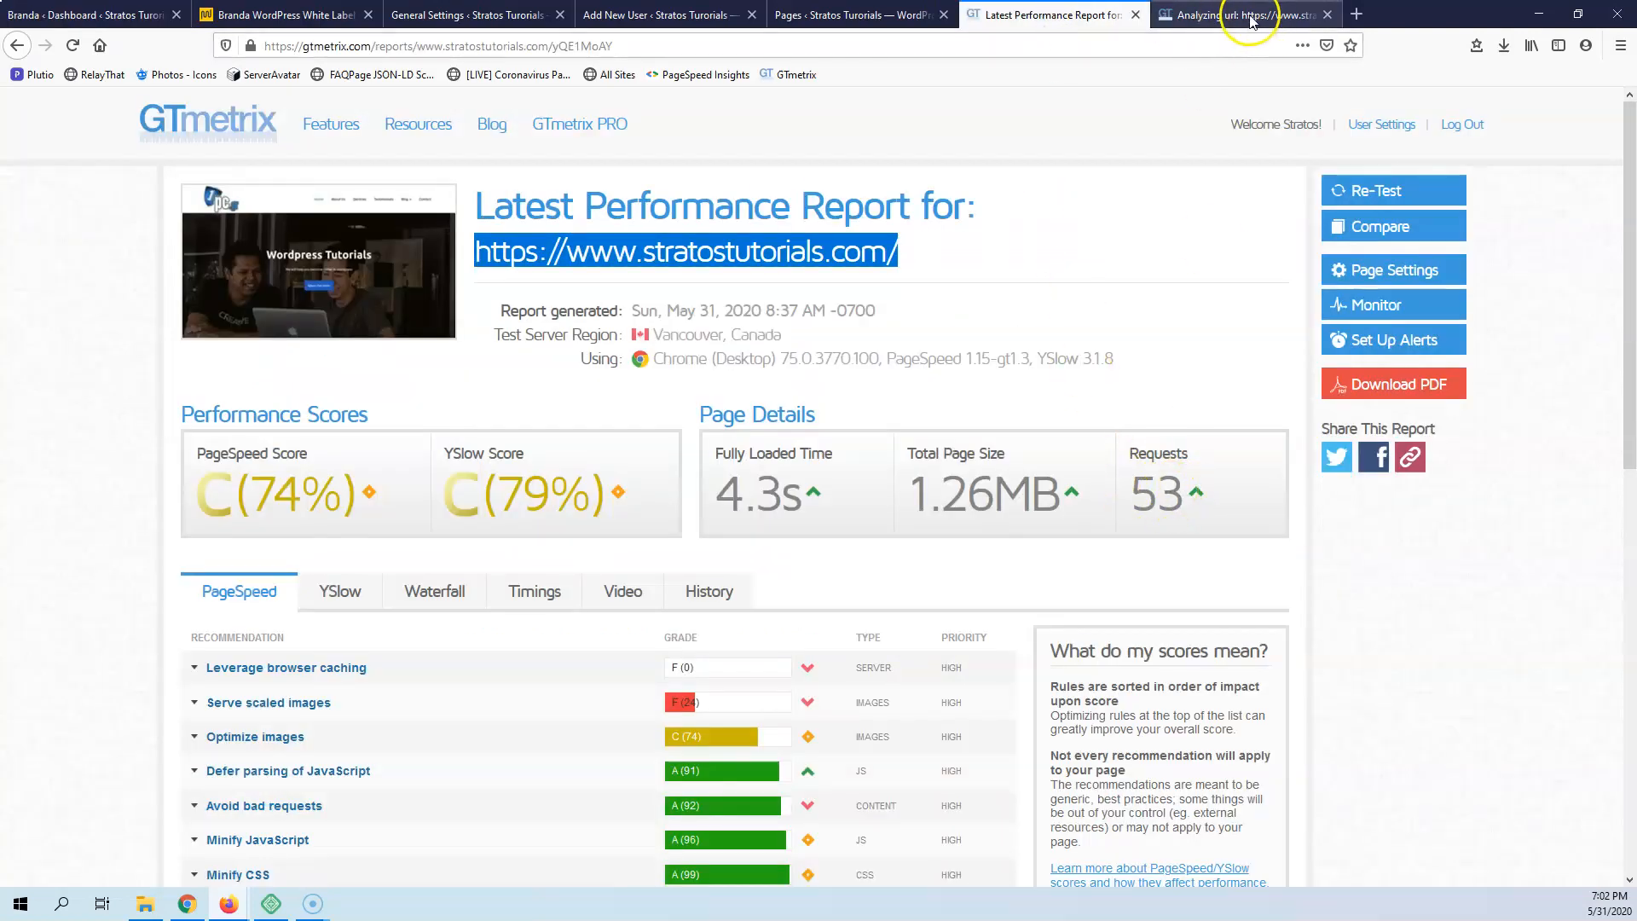
{"action": "left_click", "coordinate": [1219, 16]}
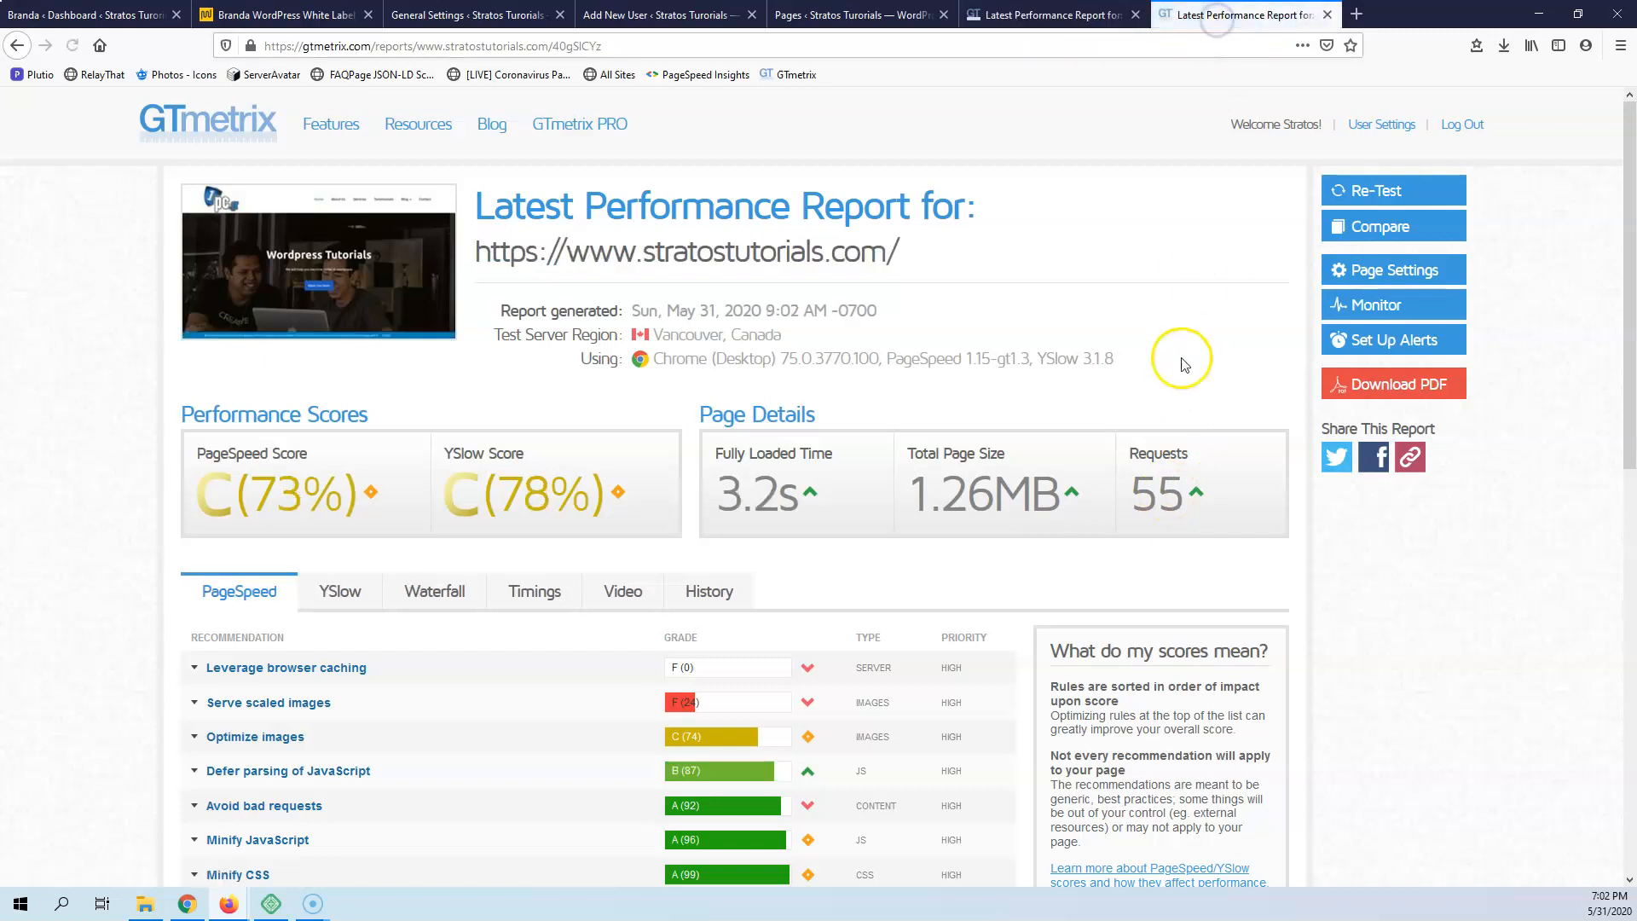
{"action": "left_click", "coordinate": [1065, 16]}
{"action": "left_click_drag", "start_coordinate": [914, 490], "coordinate": [1062, 493]}
{"action": "key", "text": "ctrl+Tab"}
{"action": "left_click_drag", "start_coordinate": [917, 497], "coordinate": [1191, 498]}
{"action": "left_click", "coordinate": [1183, 424]}
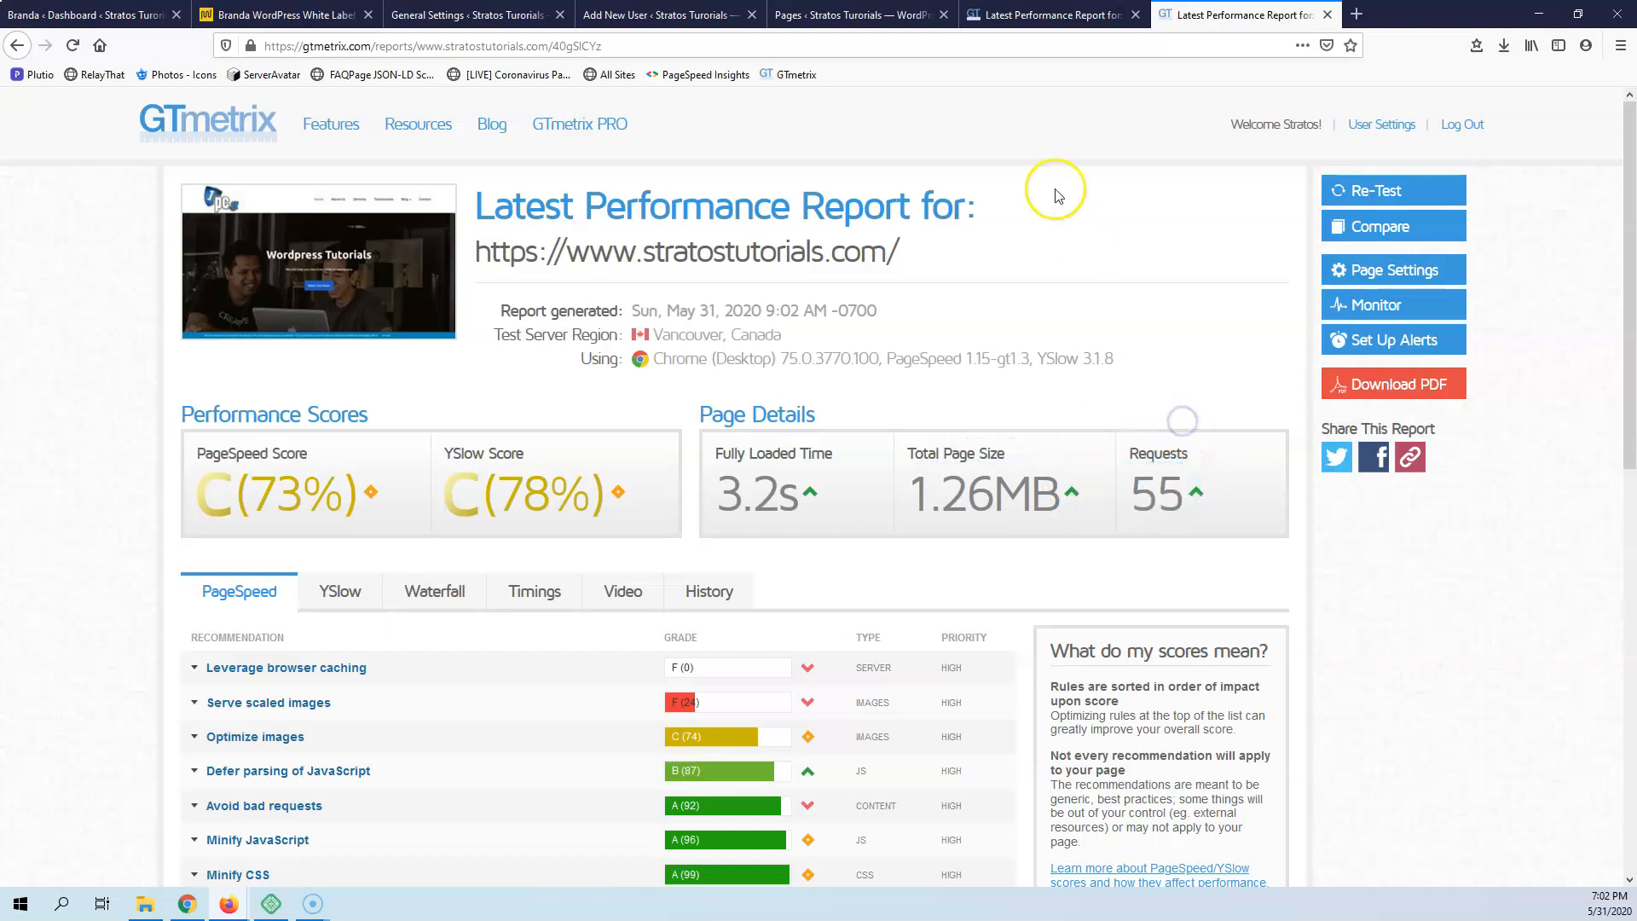
Return to the Branda dashboard and look over its module overview and the WordPress admin menu
{"action": "left_click", "coordinate": [106, 16]}
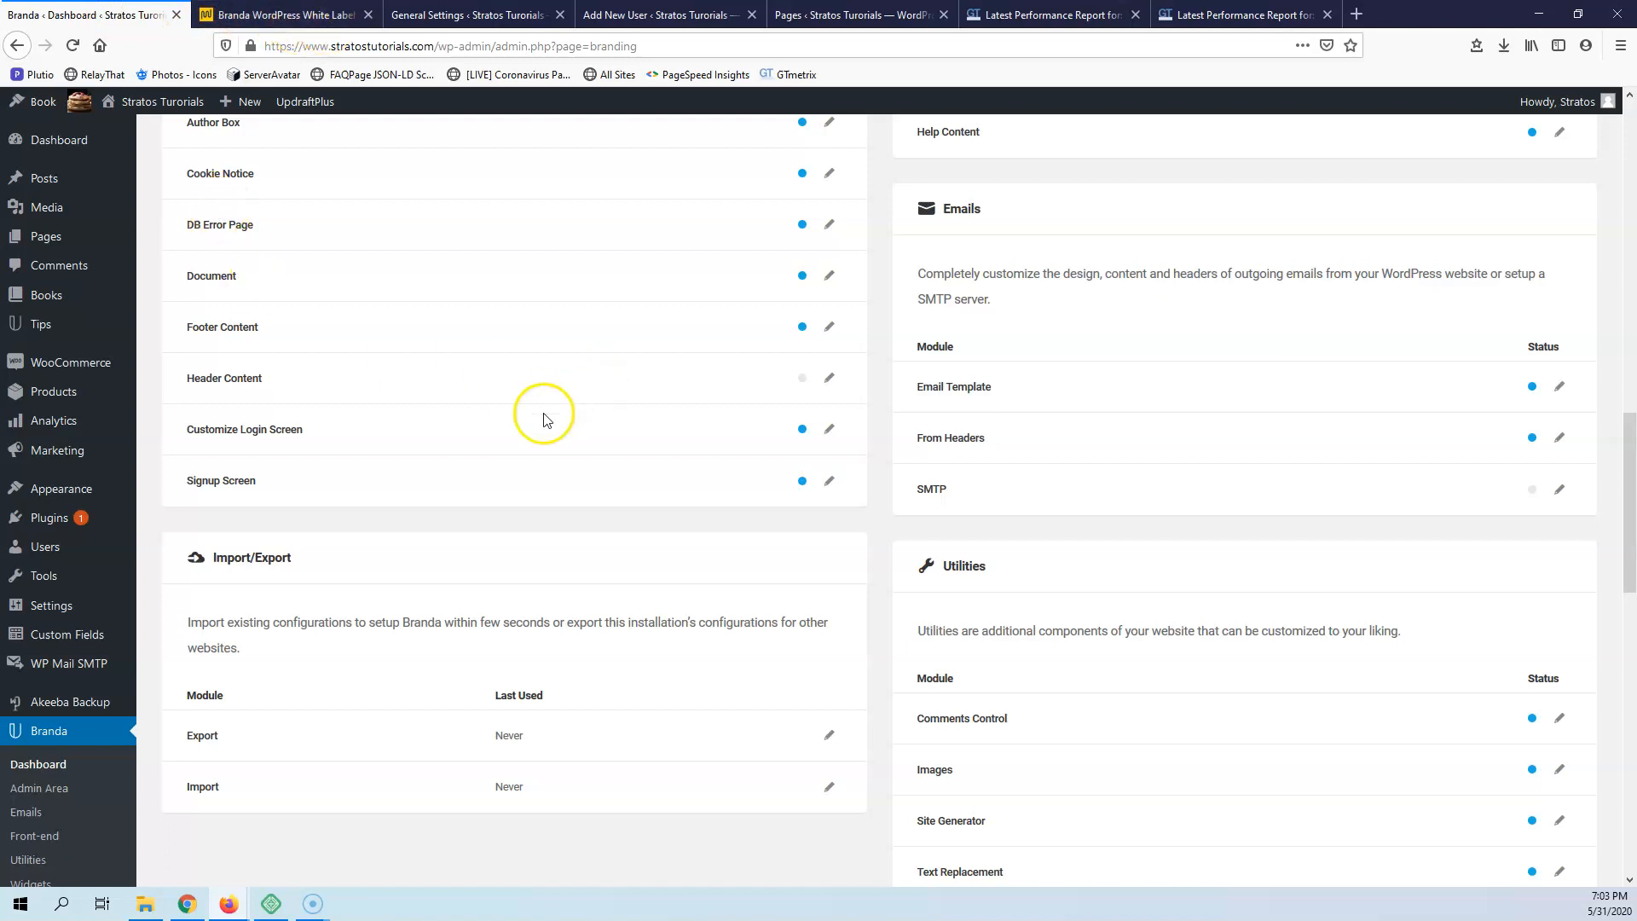
{"action": "scroll", "coordinate": [498, 482], "scroll_direction": "up", "scroll_amount": 1}
{"action": "scroll", "coordinate": [498, 482], "scroll_direction": "up", "scroll_amount": 7}
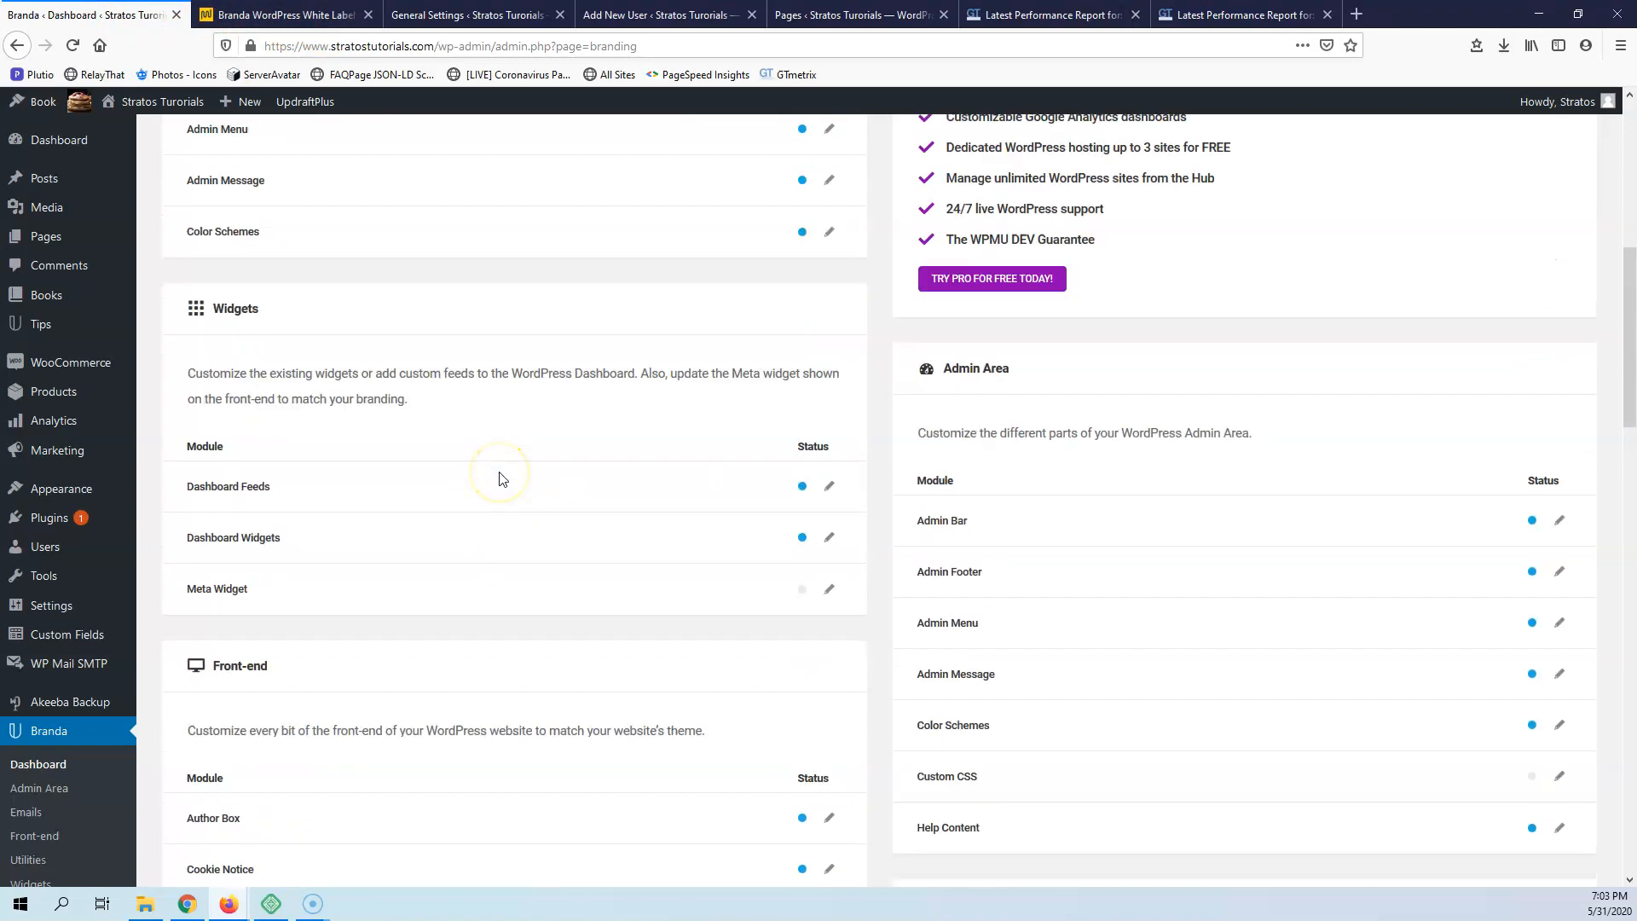
{"action": "scroll", "coordinate": [501, 479], "scroll_direction": "up", "scroll_amount": 7}
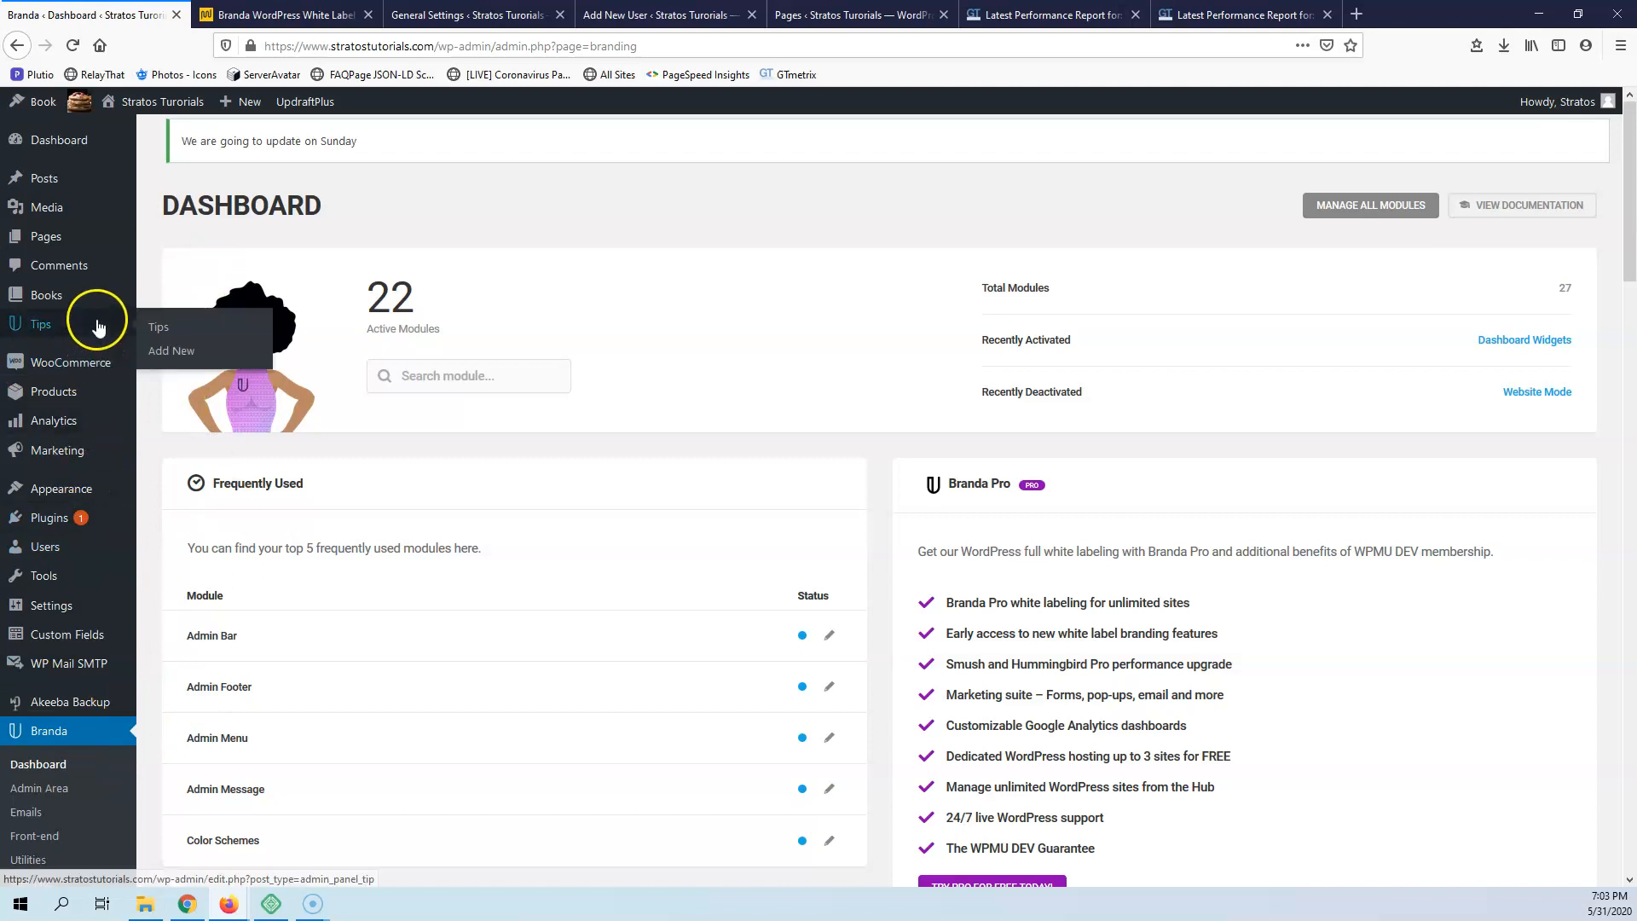
{"action": "mouse_move", "coordinate": [92, 390]}
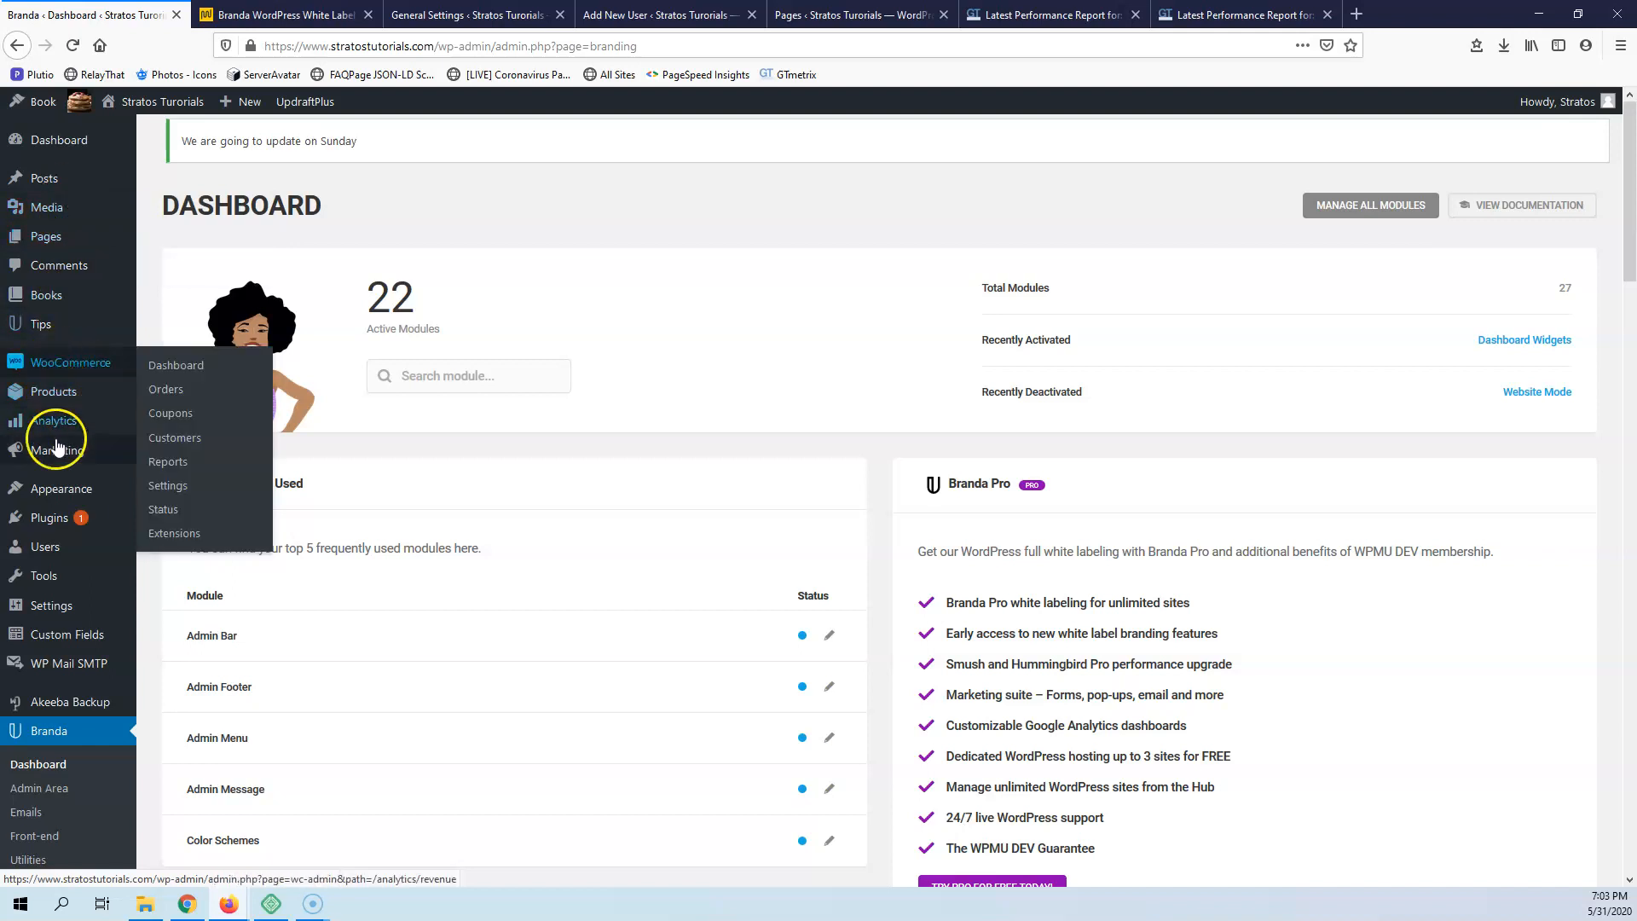
{"action": "mouse_move", "coordinate": [92, 575]}
{"action": "scroll", "coordinate": [92, 576], "scroll_direction": "down", "scroll_amount": 5}
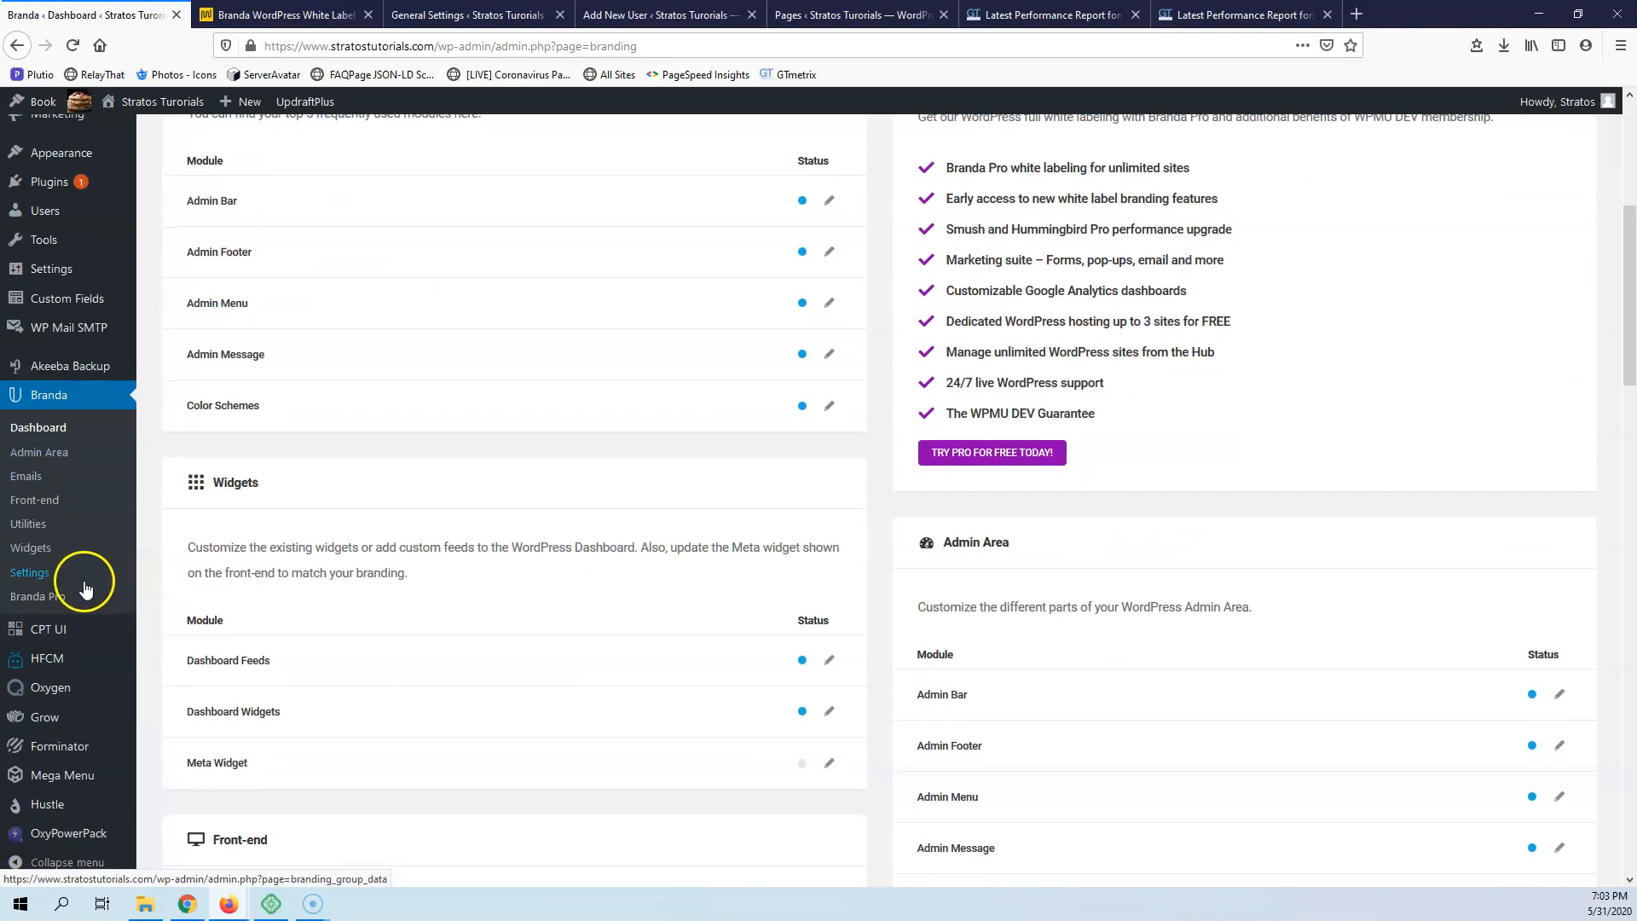
{"action": "scroll", "coordinate": [92, 602], "scroll_direction": "up", "scroll_amount": 5}
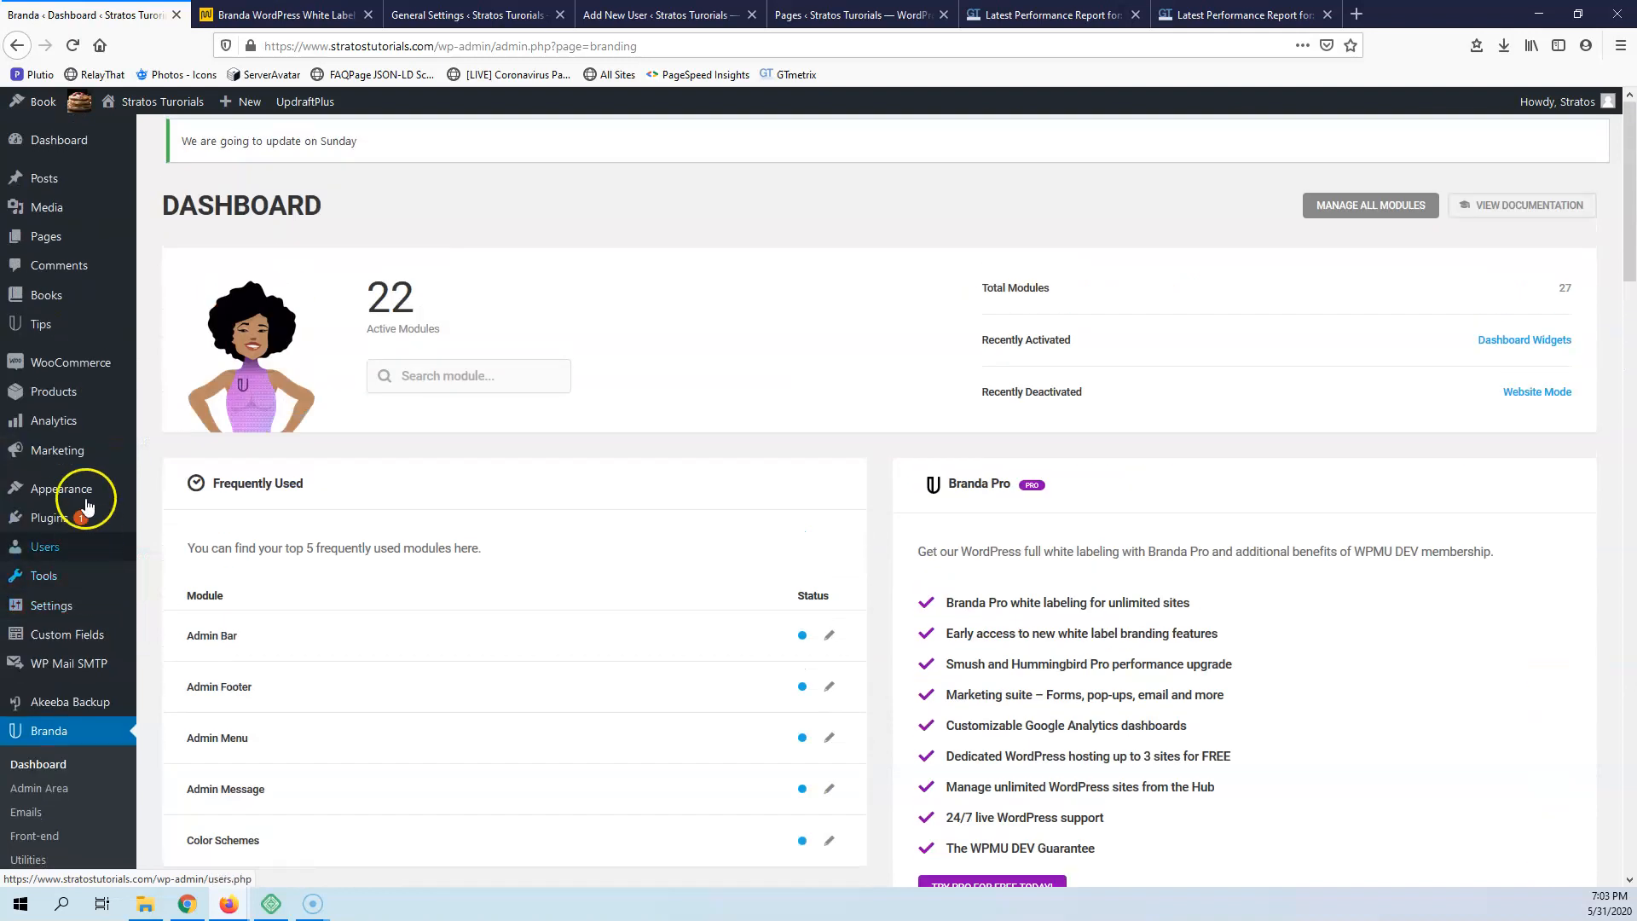